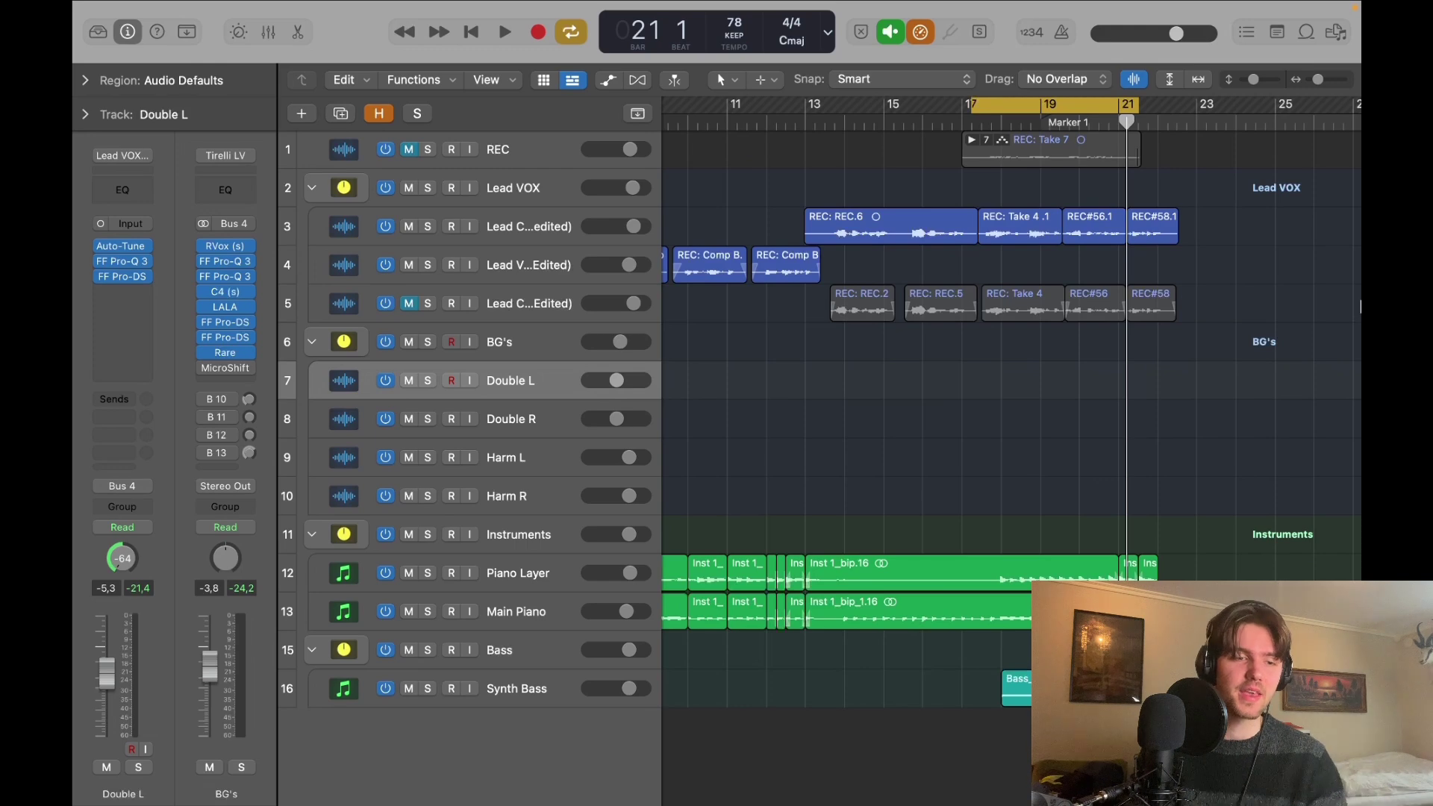
Look through the session's track stacks: Lead VOX, BG's with its doubles and harmonies, Instruments, and Bass.
click(514, 346)
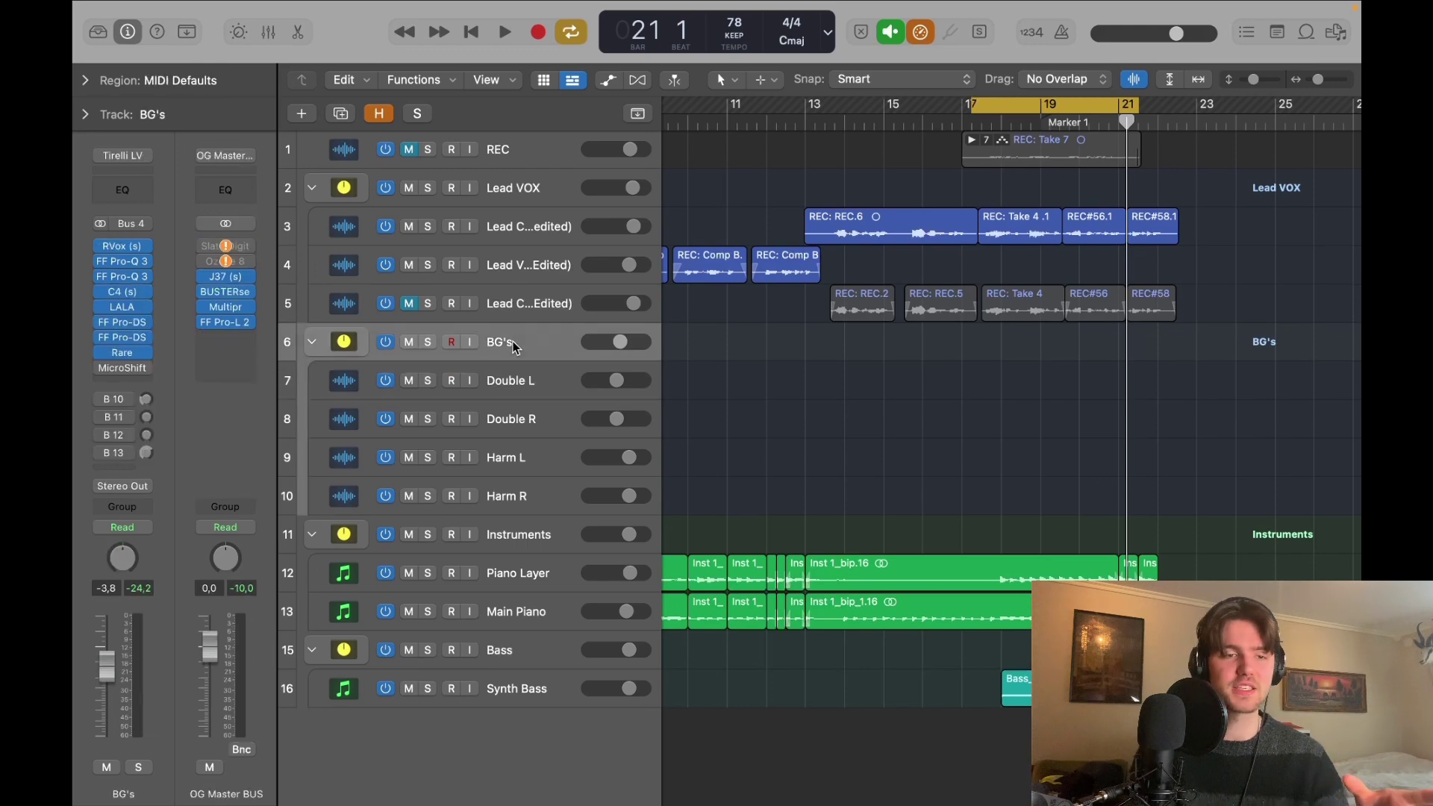
click(512, 187)
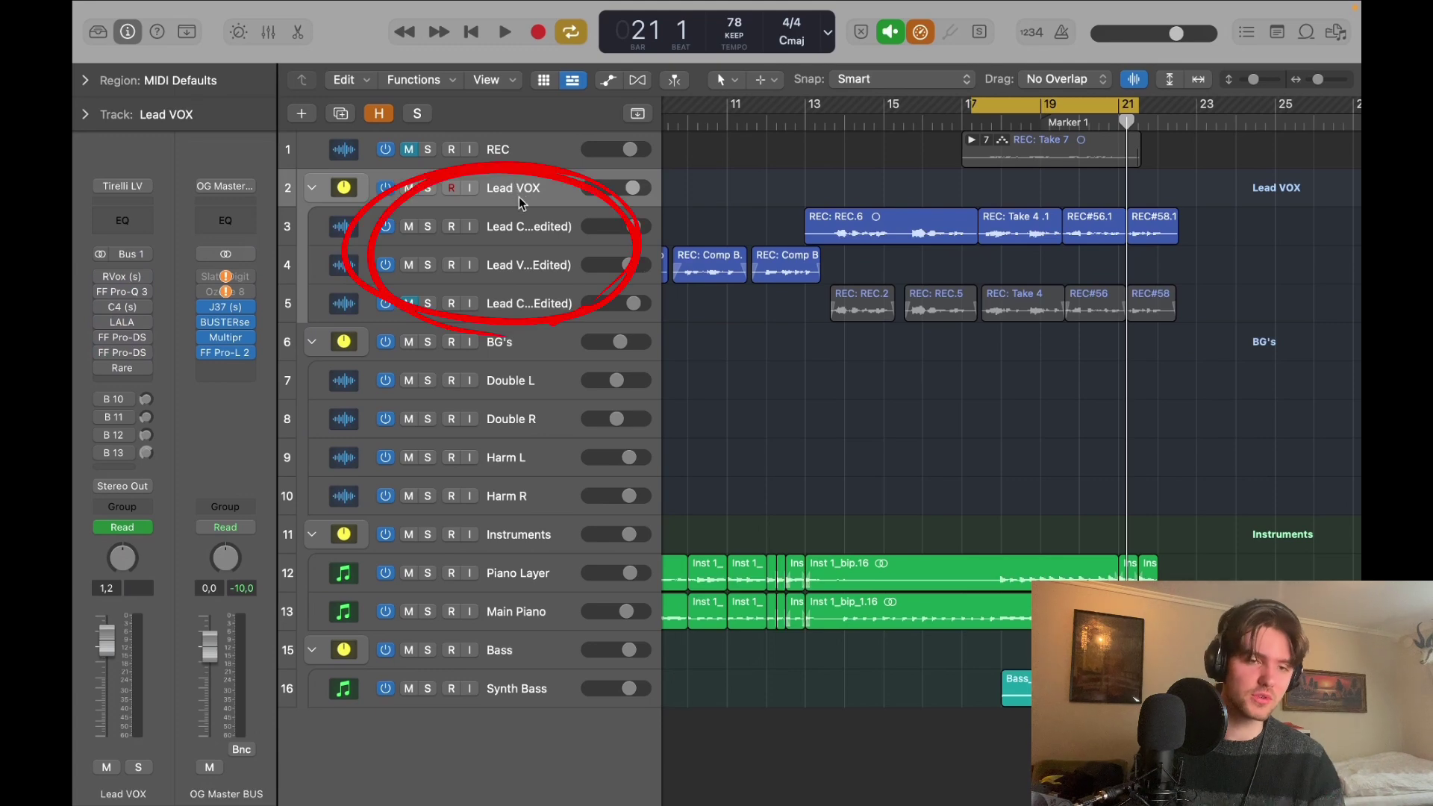
click(520, 349)
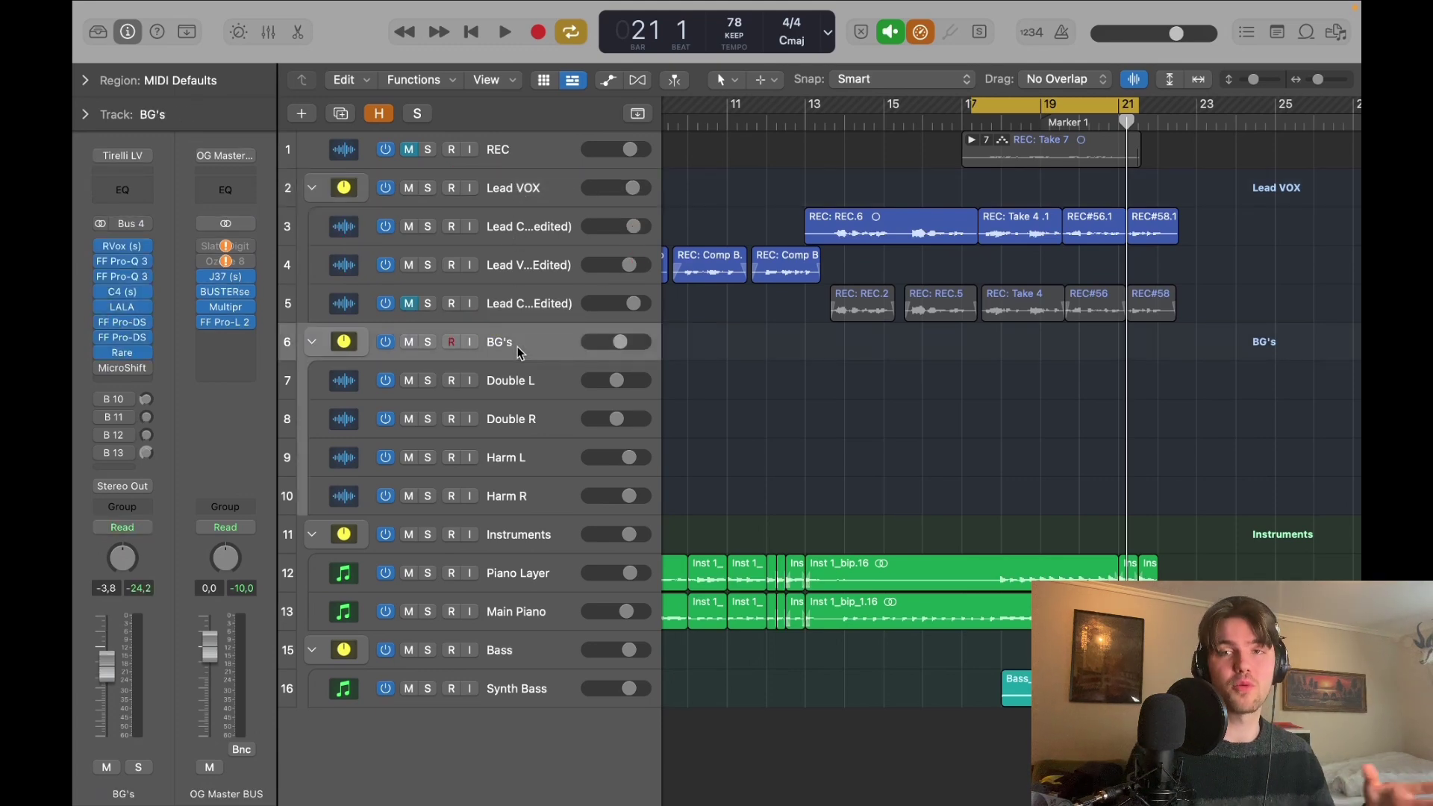
click(521, 375)
key(Down)
key(Down)
key(Down)
click(520, 351)
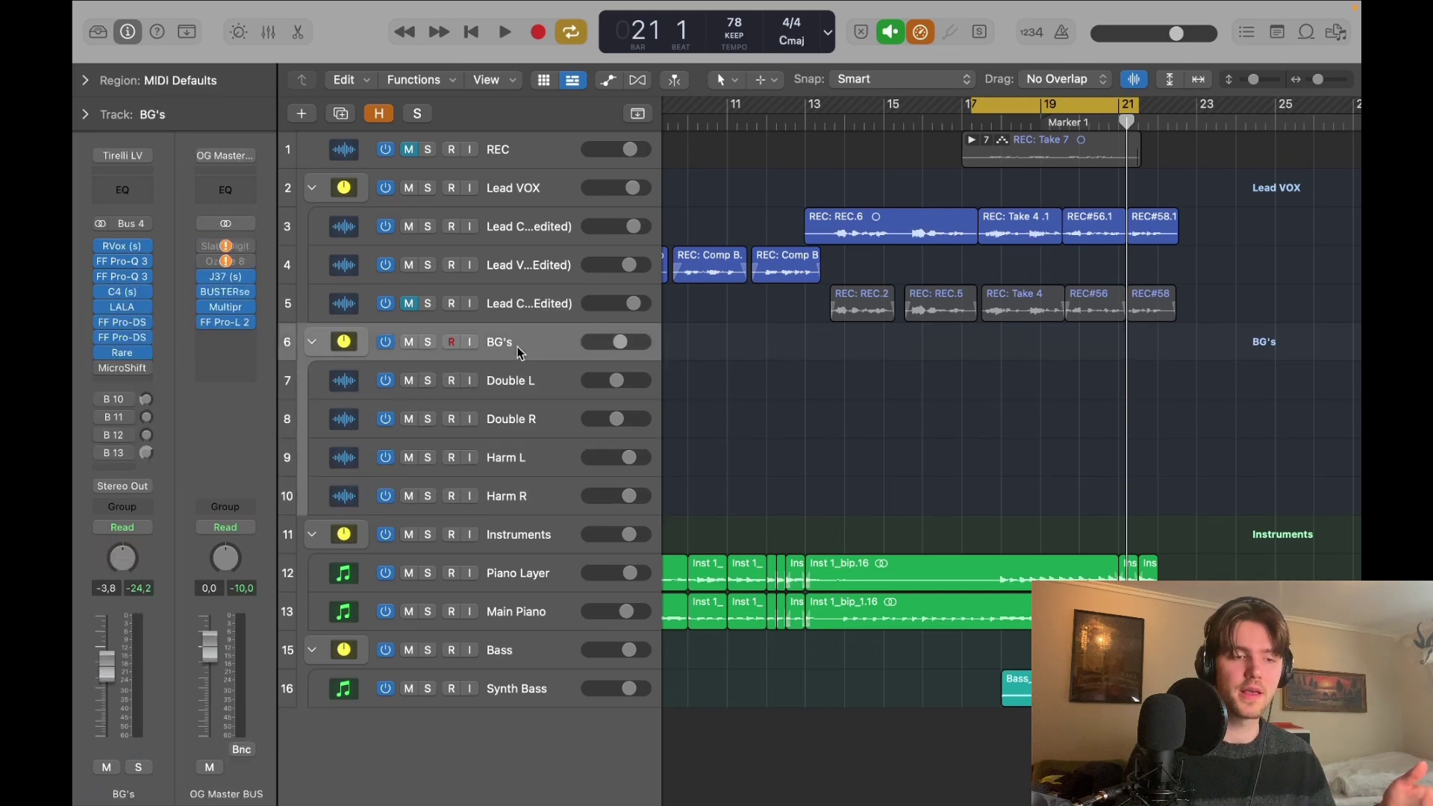
click(520, 539)
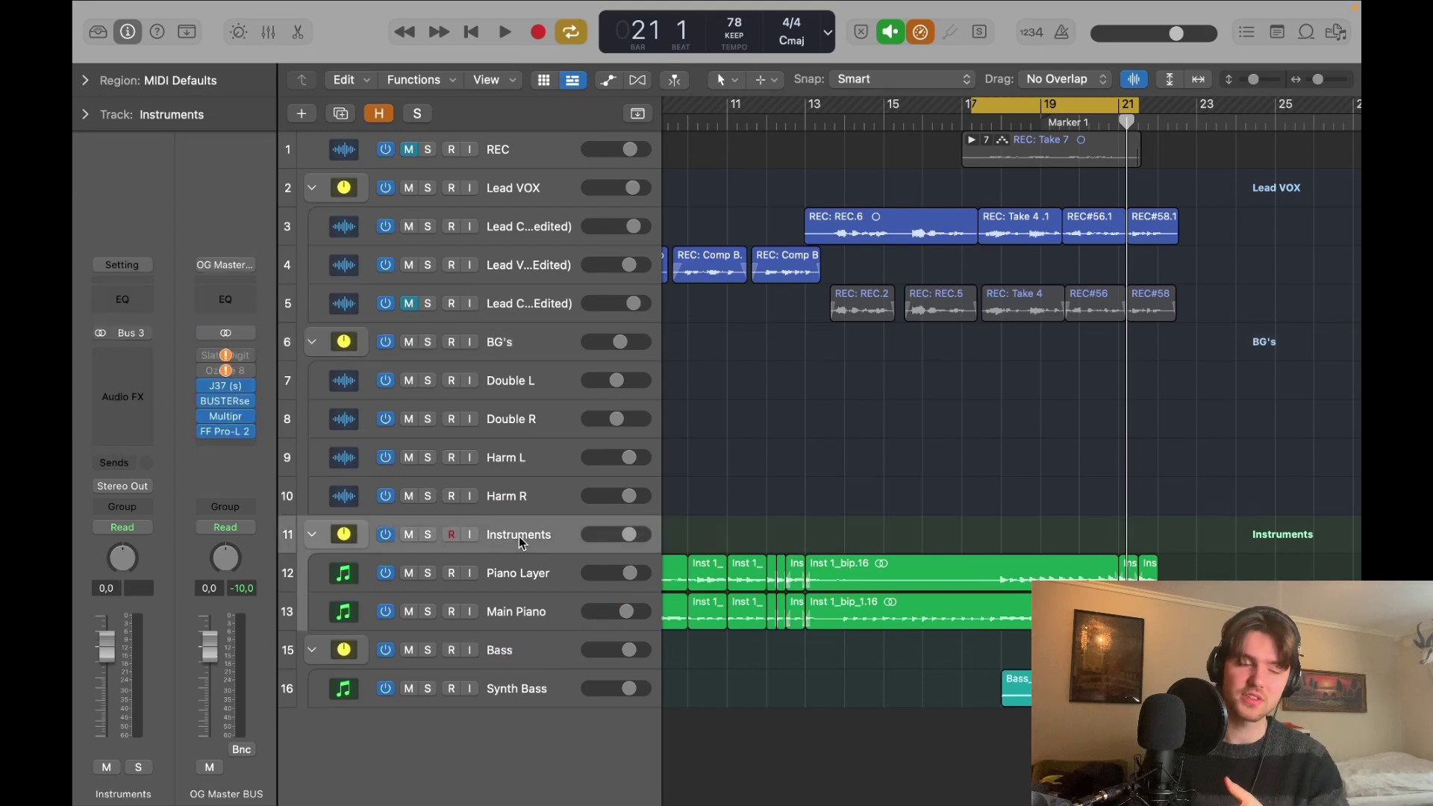
click(519, 651)
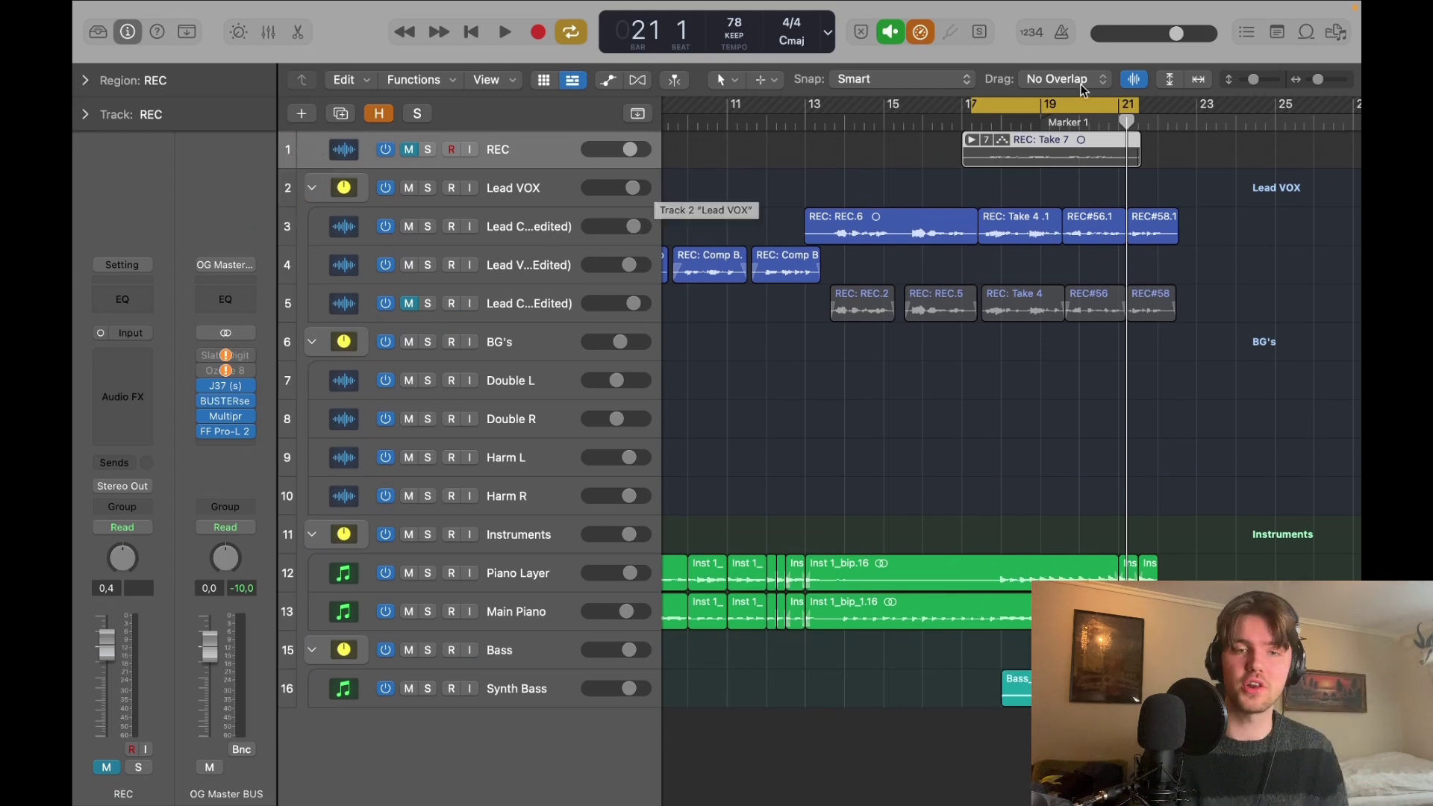
Adjust the cycle range around the REC take folder to run from 17 1 1 1 to 21 4 1 1.
drag(1254, 79, 1258, 79)
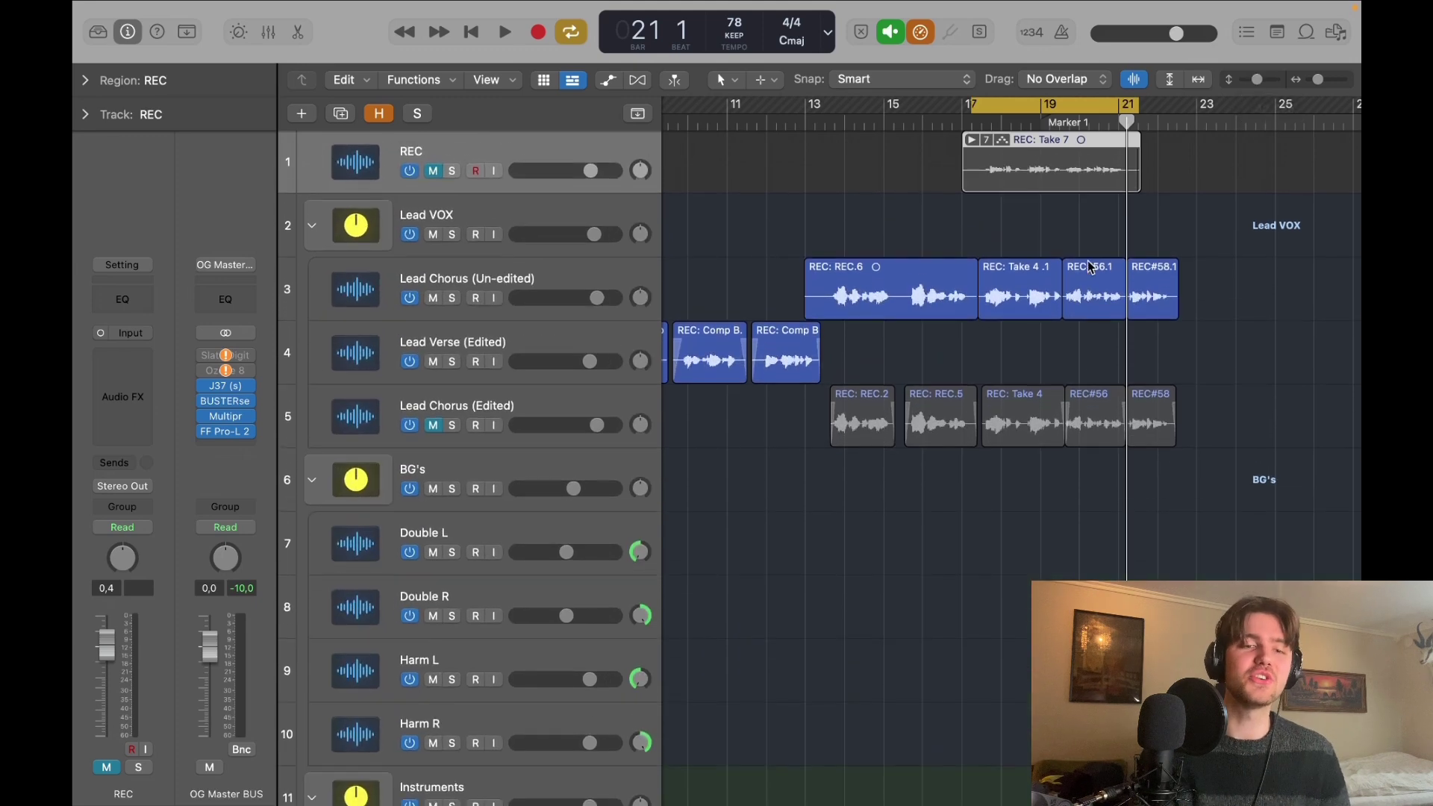
scroll(1093, 267, right, 2)
click(1101, 150)
drag(1072, 102, 1092, 104)
drag(908, 104, 896, 107)
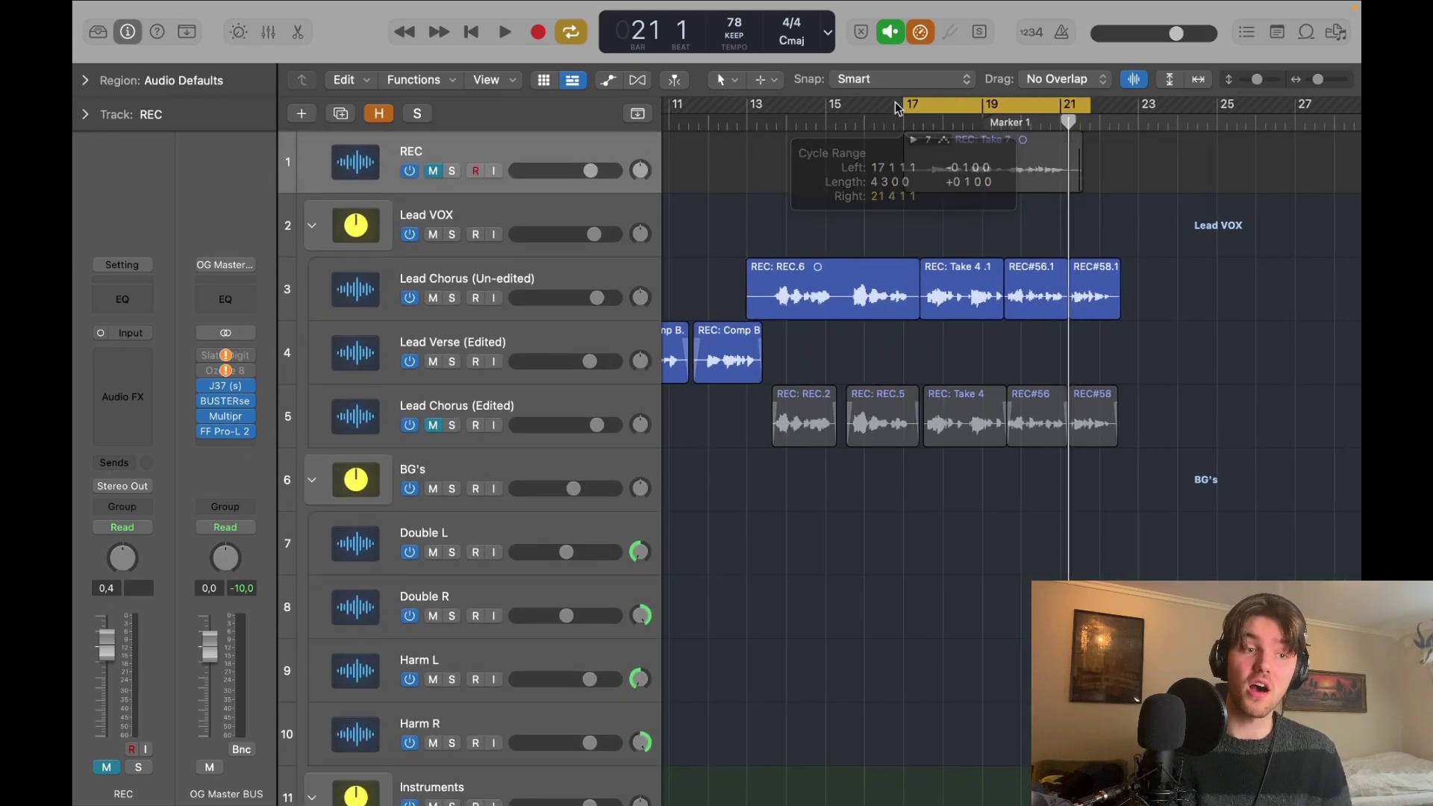
click(550, 158)
drag(1258, 81, 1244, 83)
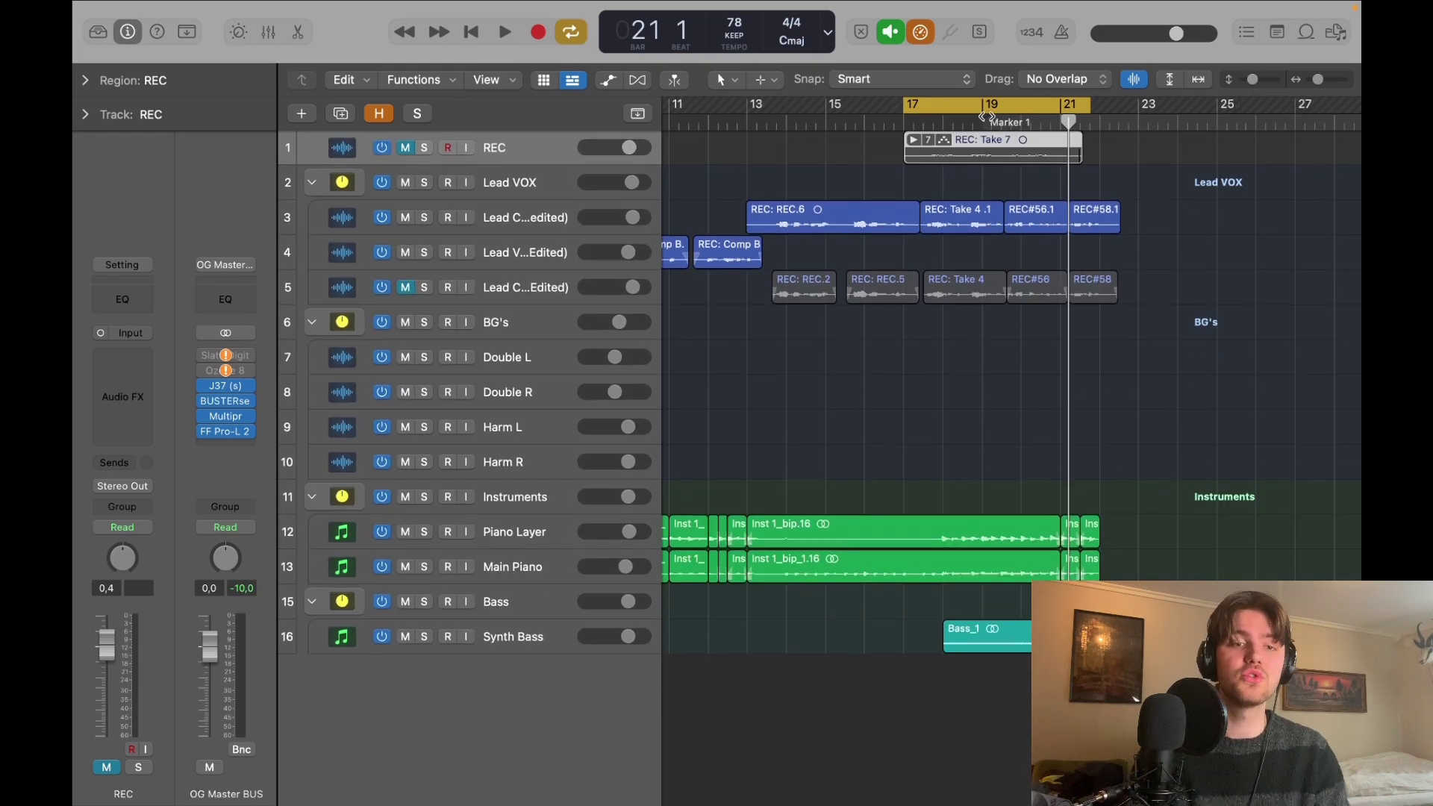
Copy the REC take folder from the REC track onto the Double L track.
drag(923, 147, 1089, 153)
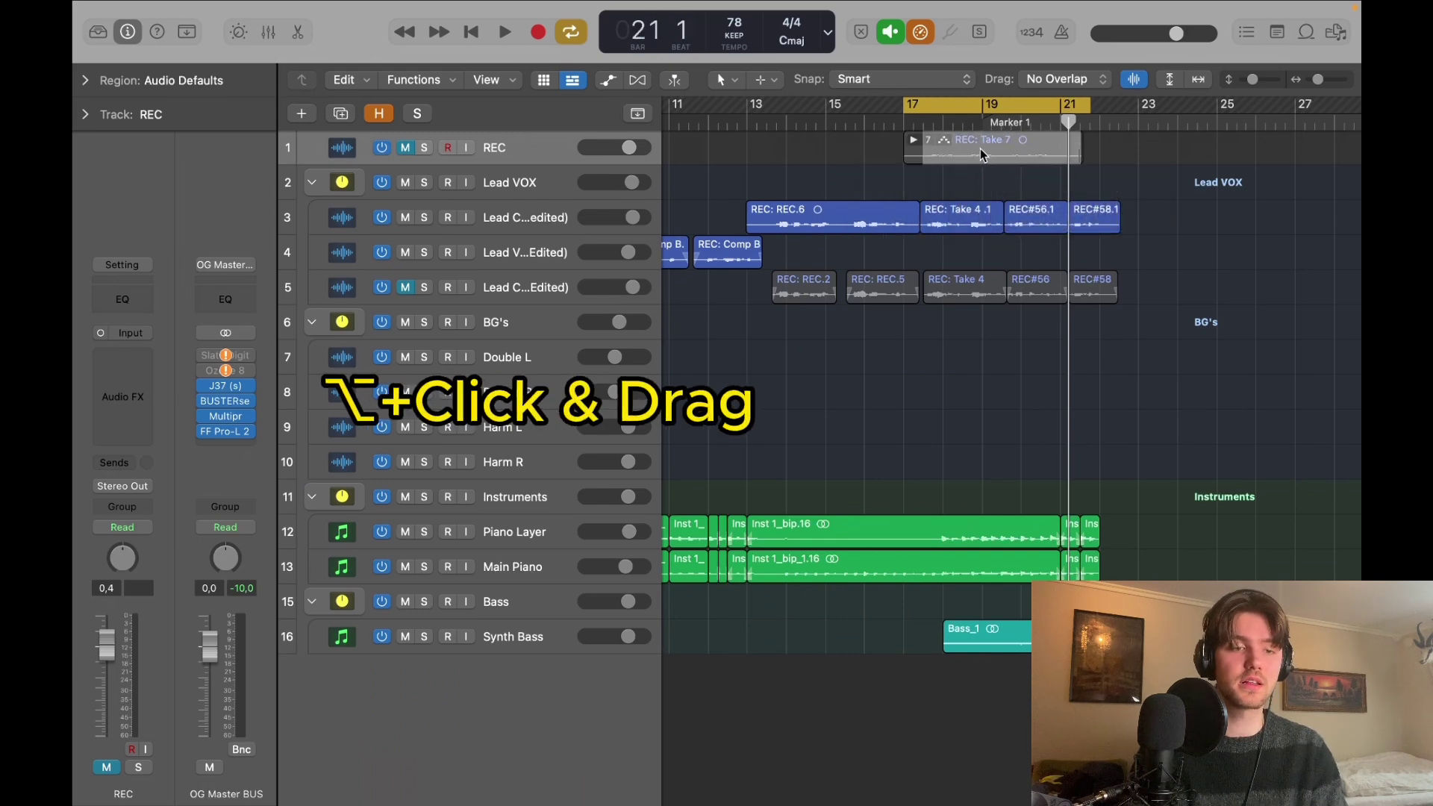
drag(975, 150, 975, 362)
drag(1318, 79, 1319, 79)
Unmute the REC track and mute it again.
click(518, 155)
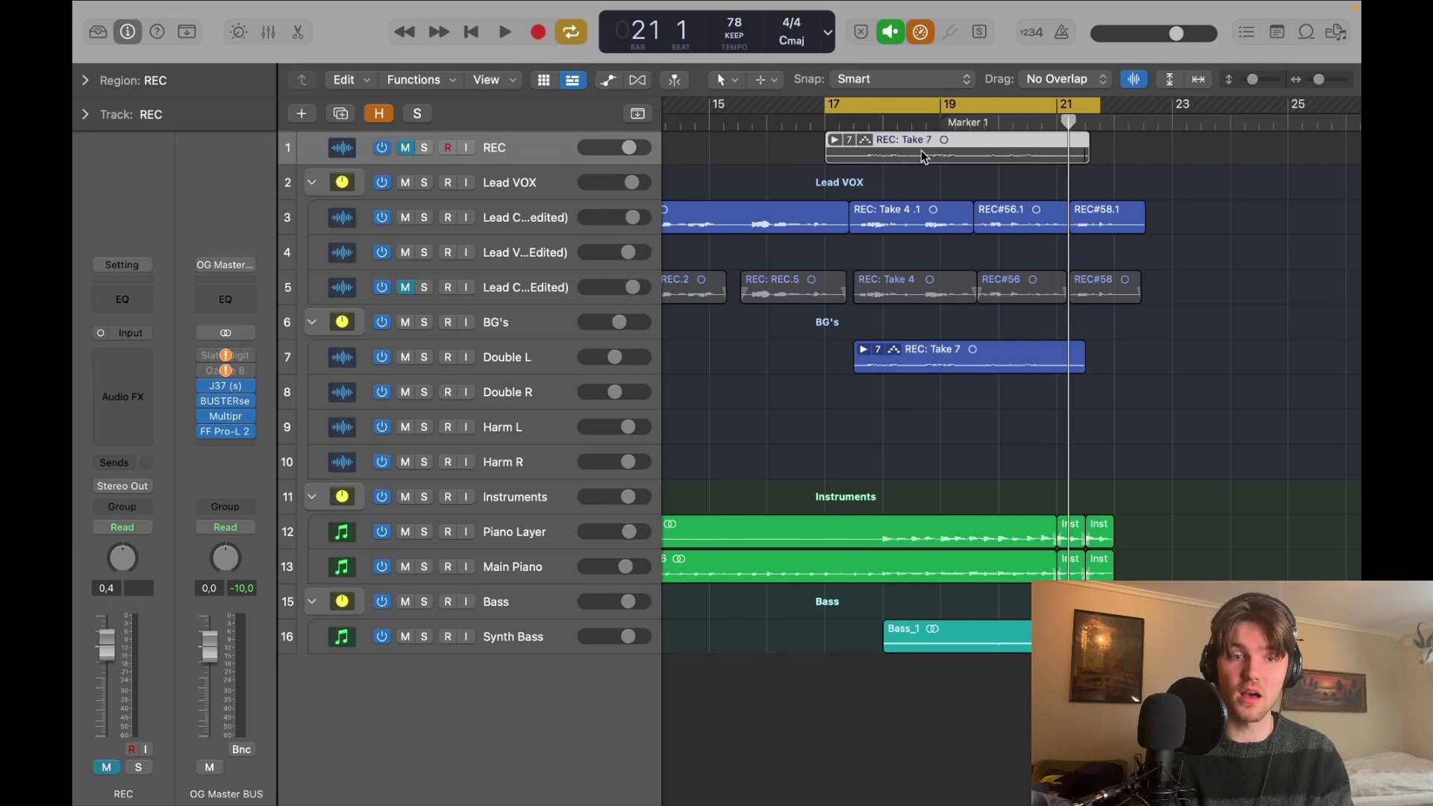
click(752, 147)
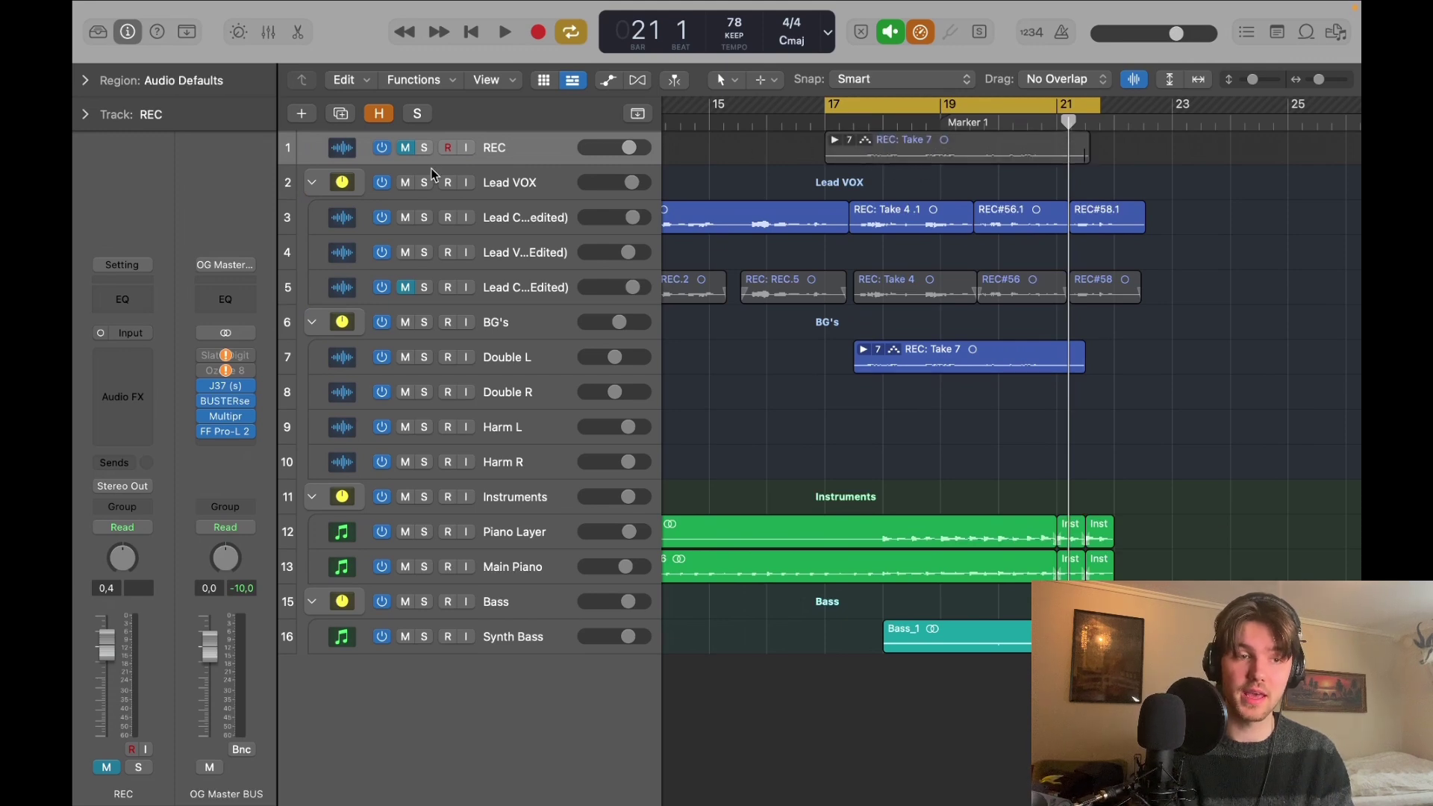
click(404, 149)
click(404, 149)
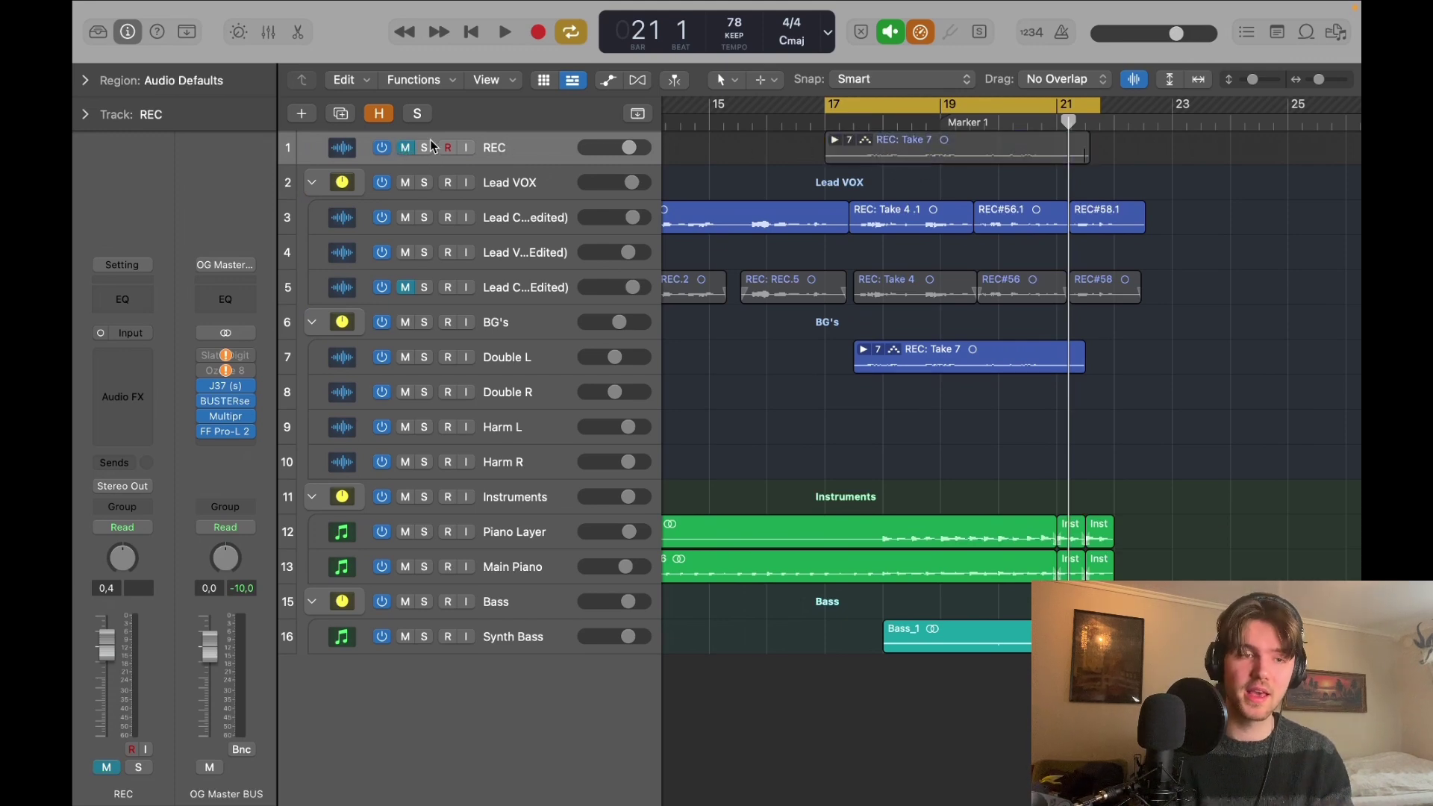
Look at the takes inside the copied Double L take folder and compare the REC, BG's and Double L channel settings.
click(544, 356)
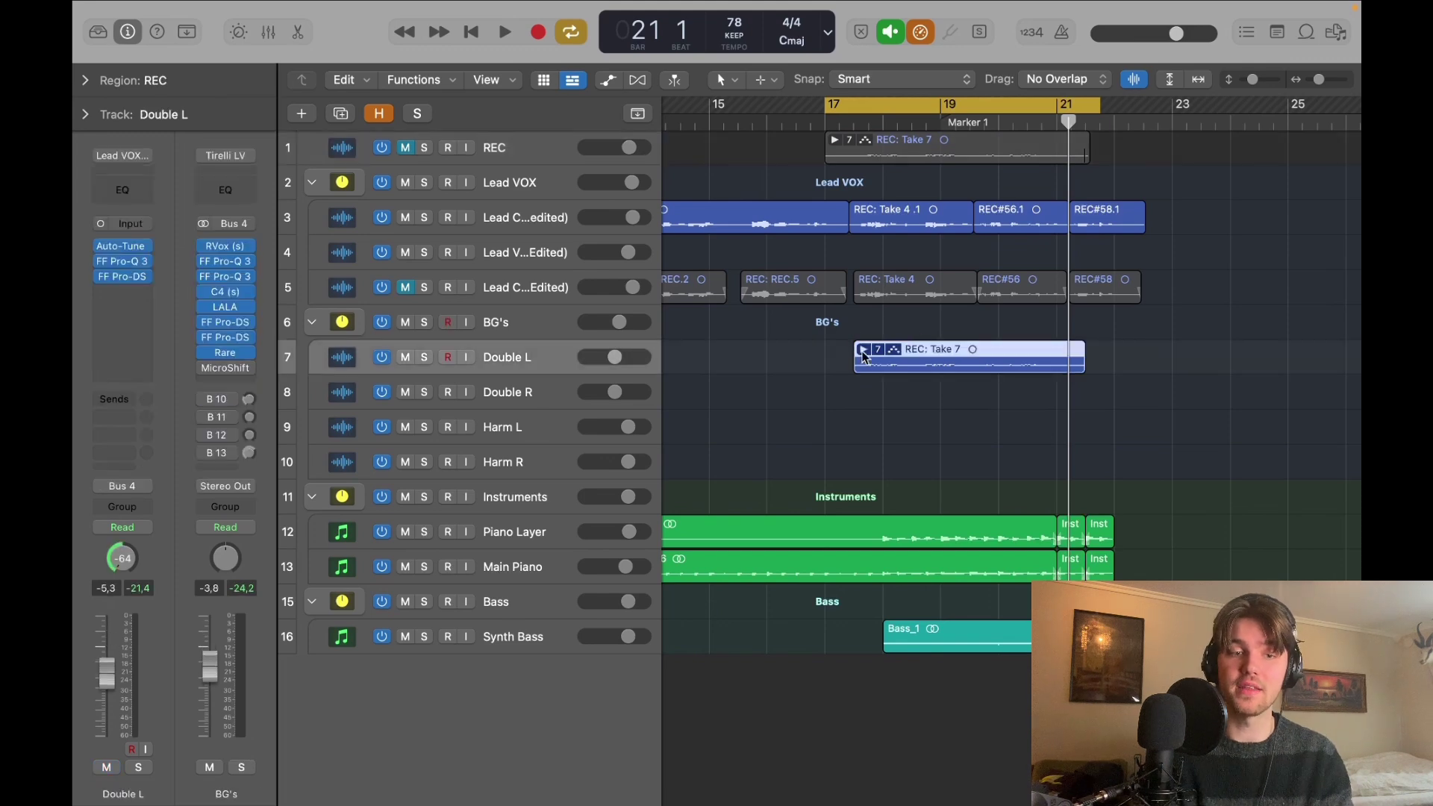
click(864, 351)
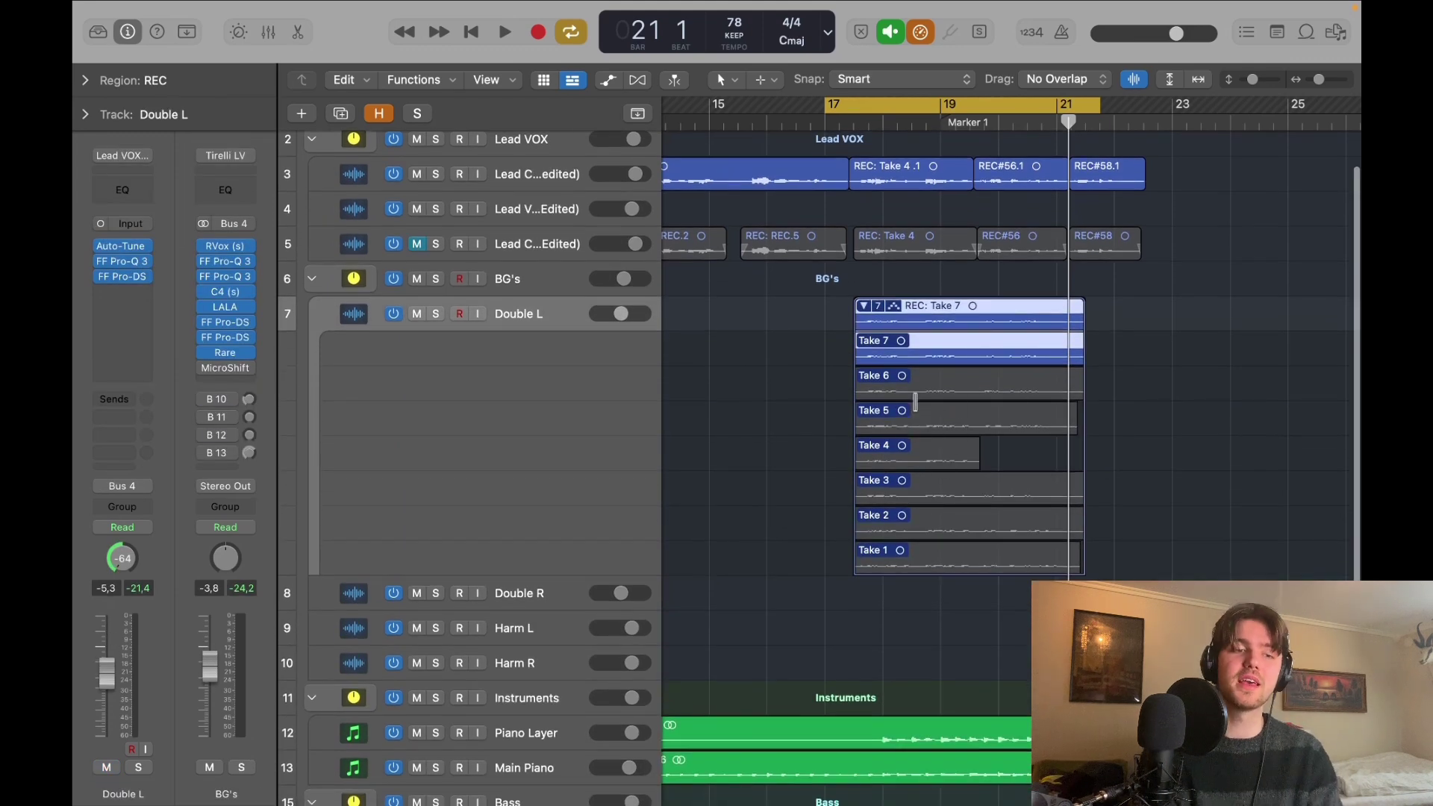
click(864, 308)
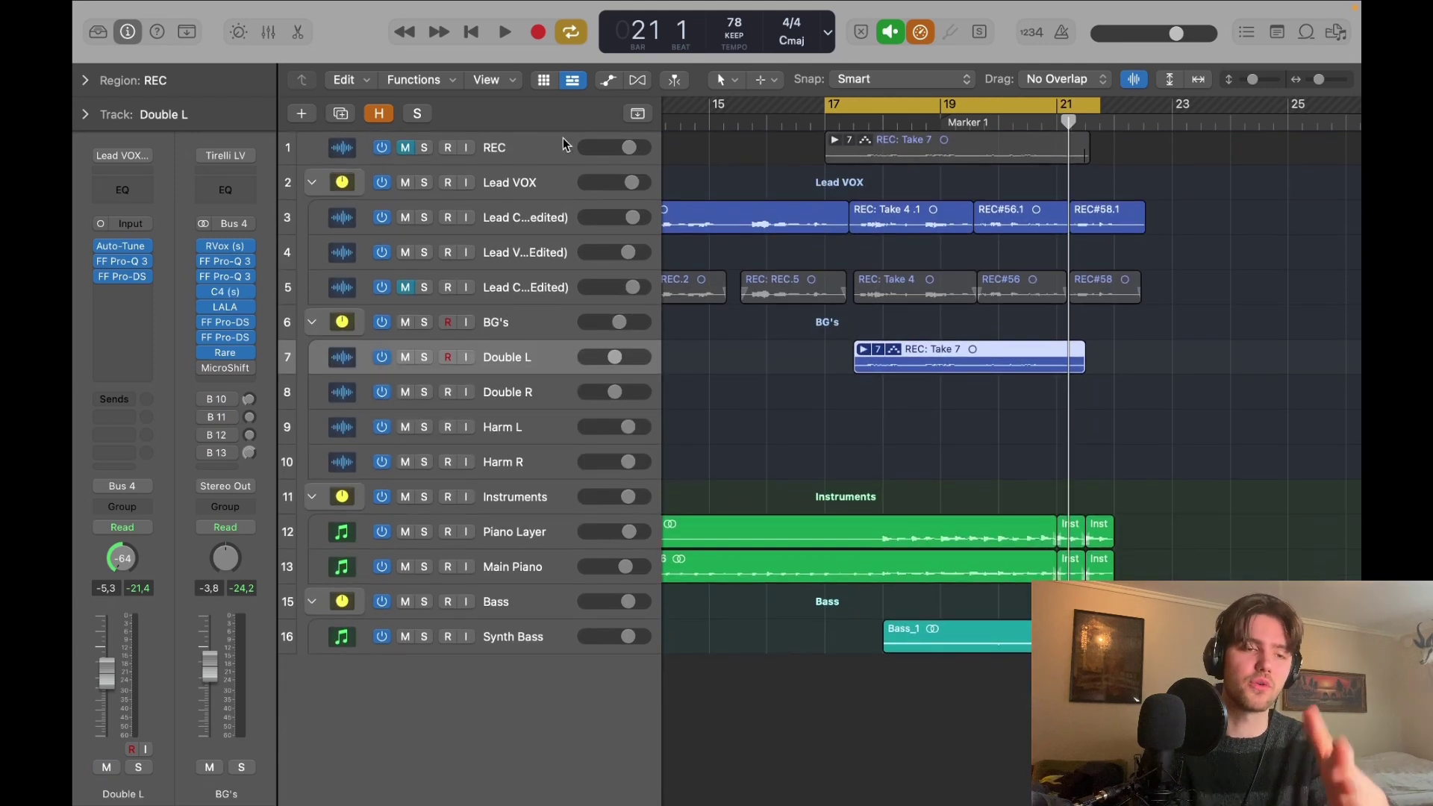
click(568, 146)
click(554, 358)
click(513, 332)
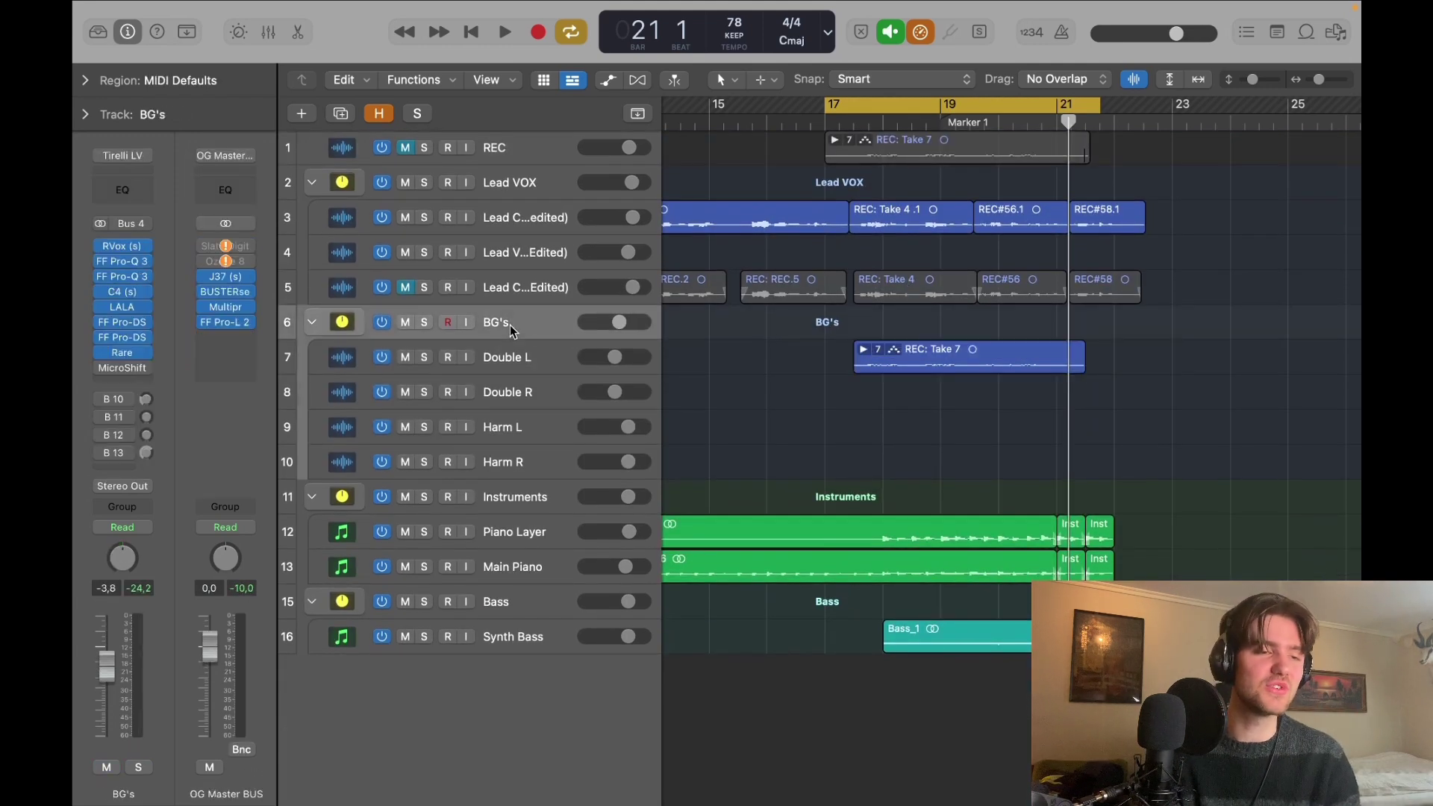
click(528, 362)
click(798, 419)
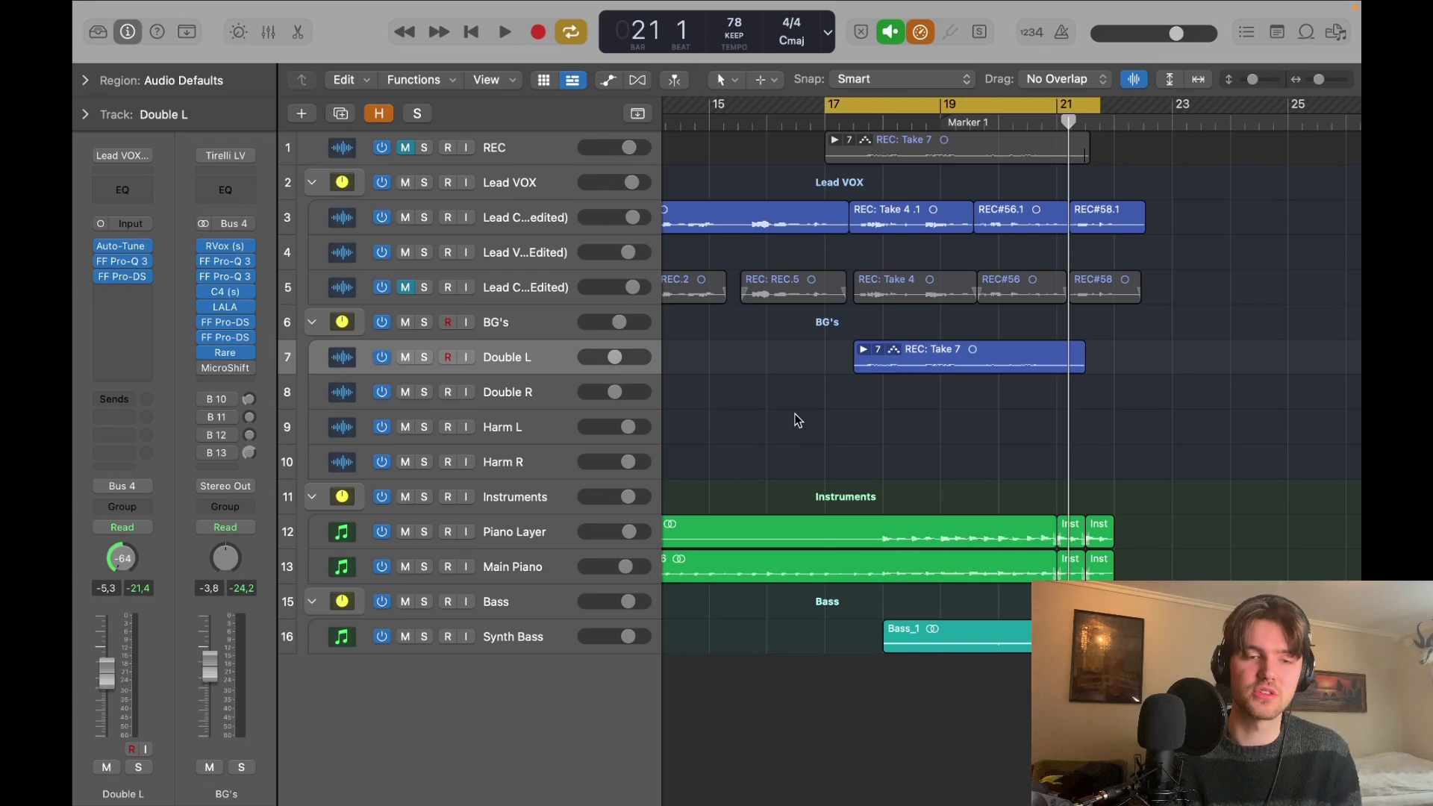
Examine the waveforms of the Lead Chorus (Un-edited) regions and the REC take folder at a larger track height.
drag(1254, 80, 1261, 80)
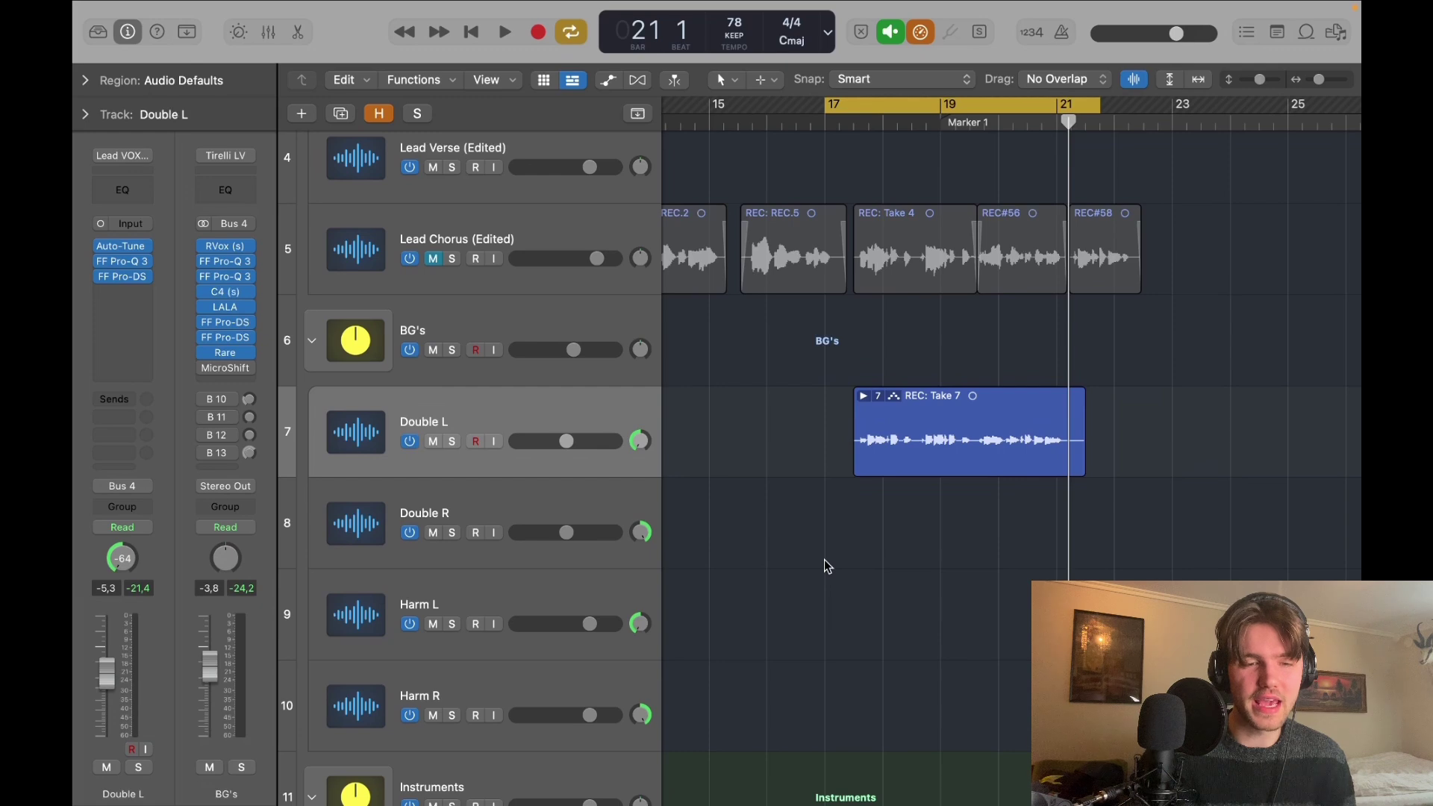
key(super+Up)
key(super+Up)
scroll(1105, 307, up, 3)
click(502, 311)
drag(1191, 267, 753, 321)
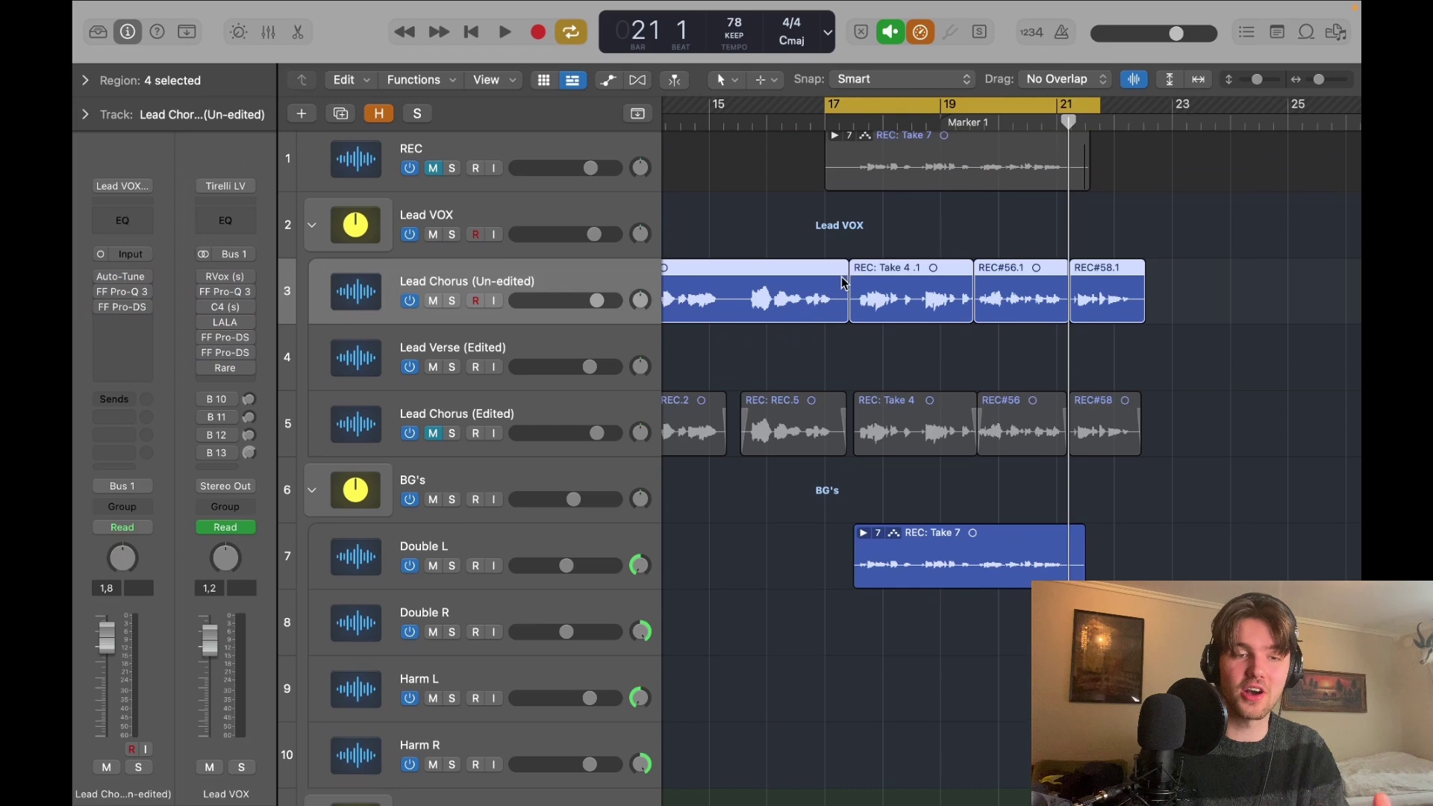
click(810, 247)
click(875, 176)
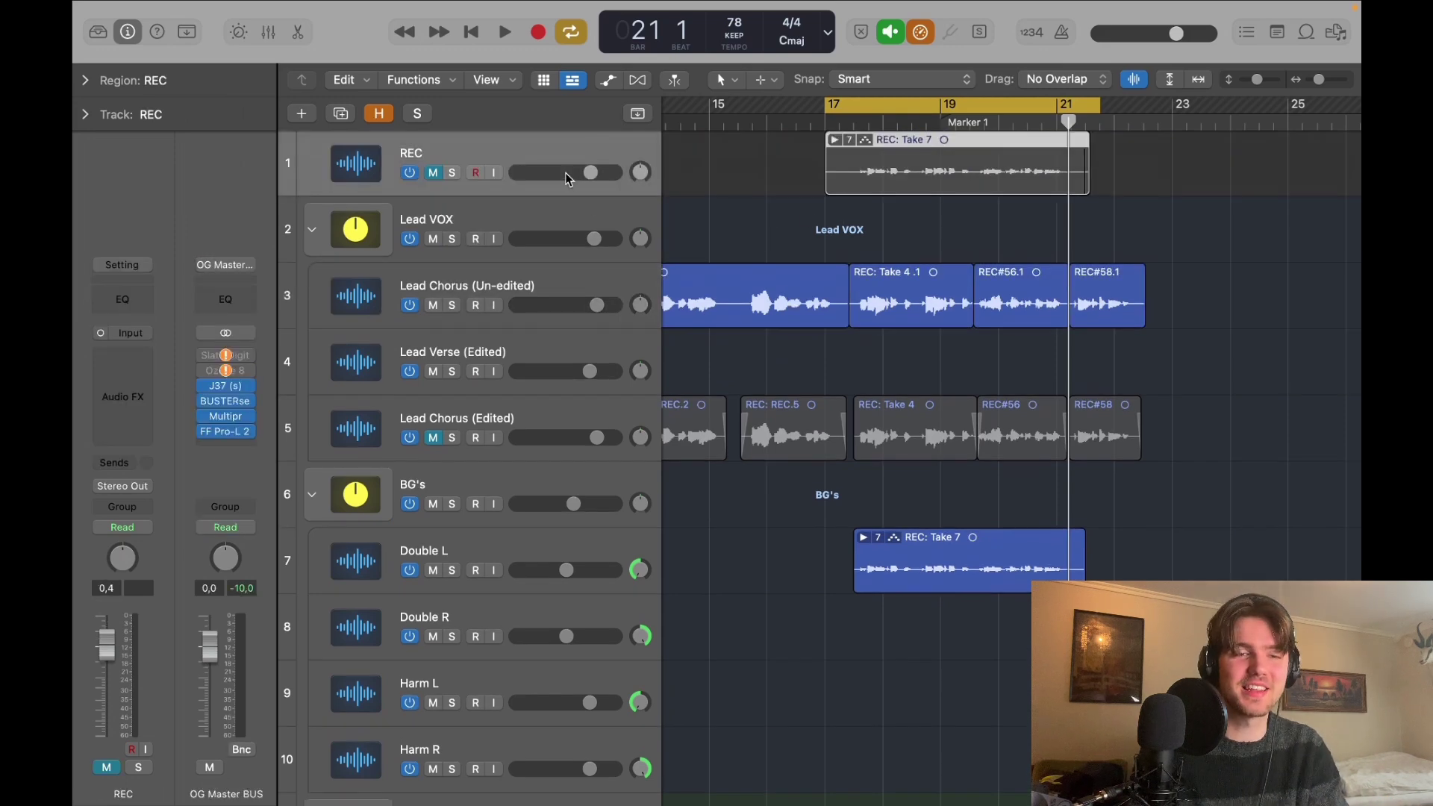
click(533, 141)
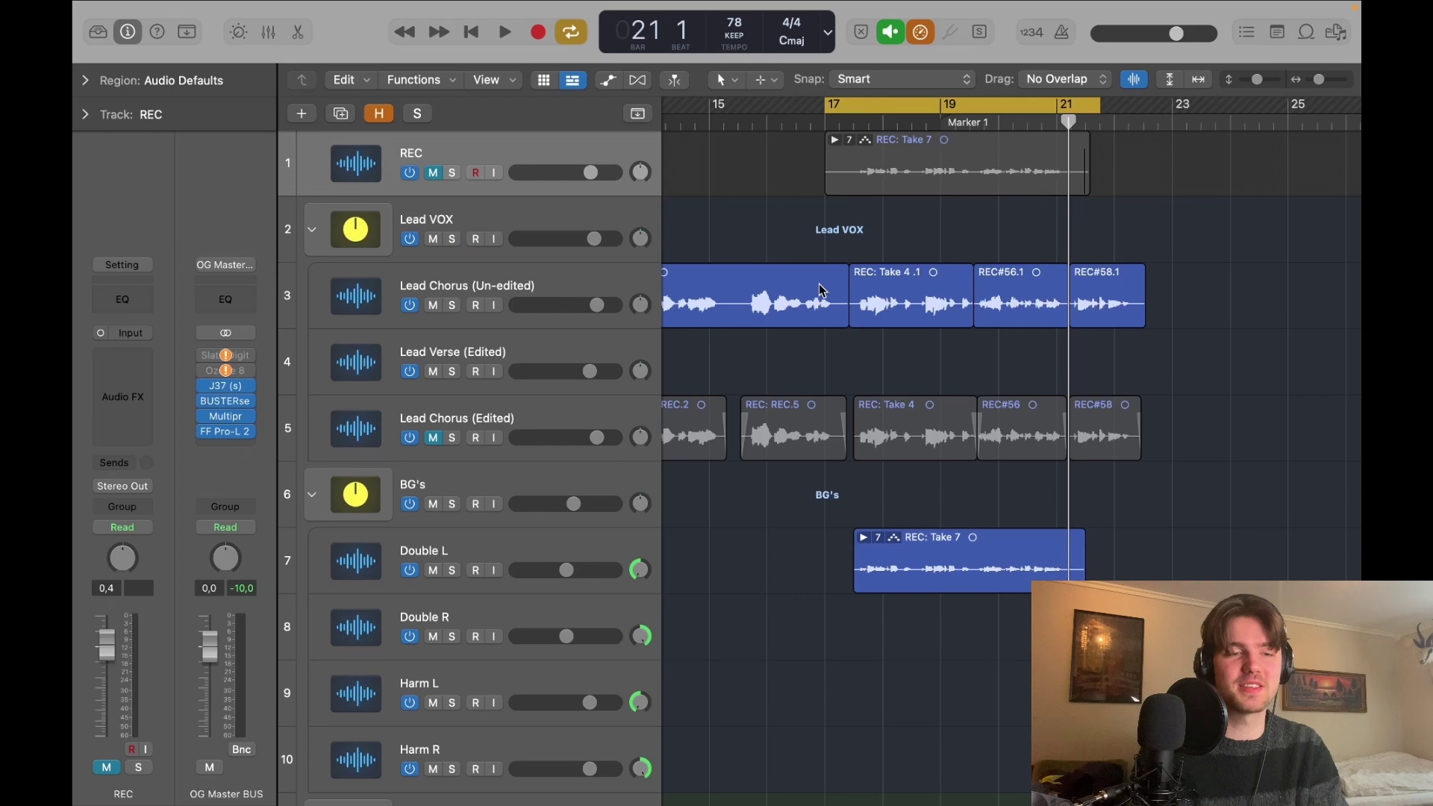
Expand the take folder on Double L and solo the track with its pan centred.
scroll(807, 388, down, 1)
scroll(803, 390, down, 5)
click(946, 224)
click(864, 212)
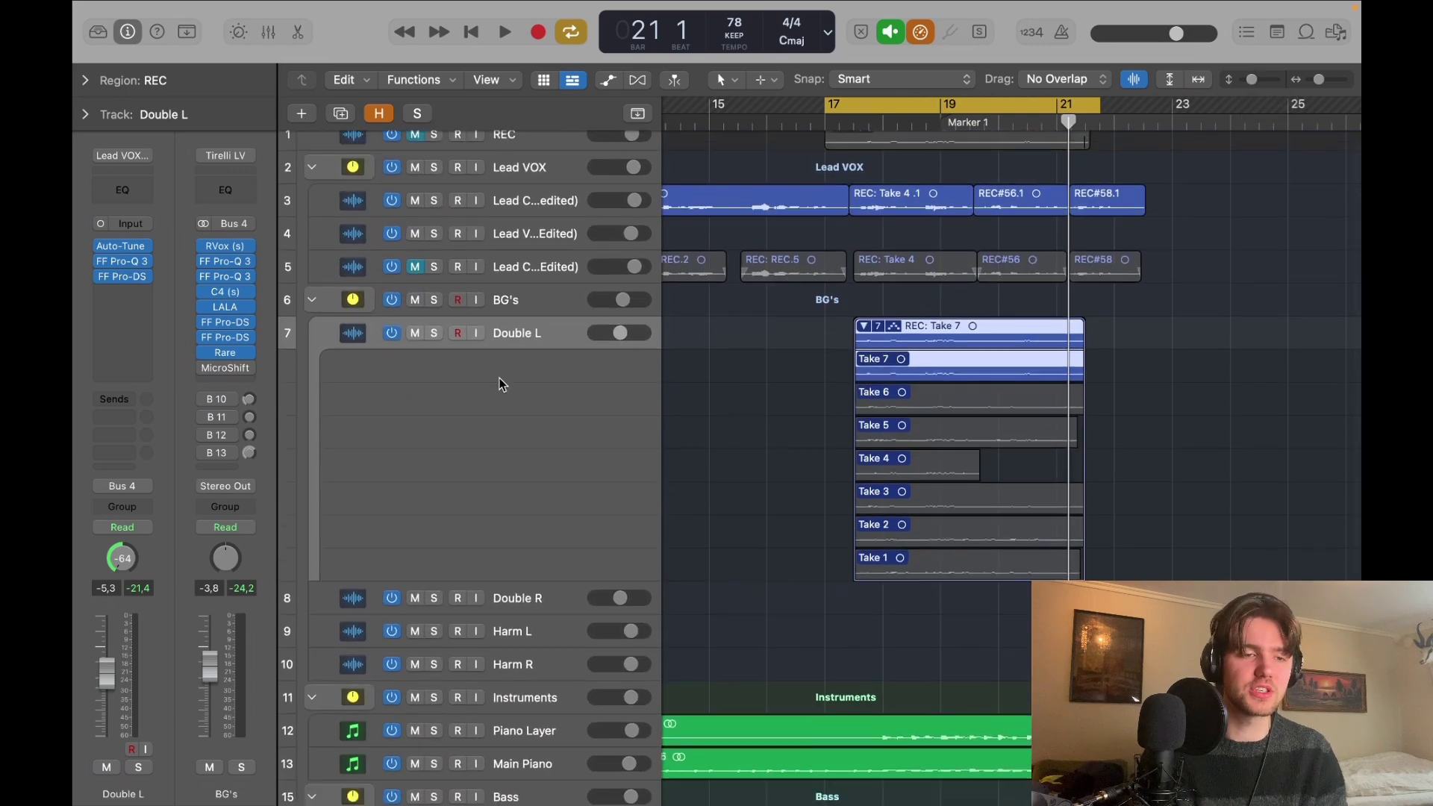
click(433, 333)
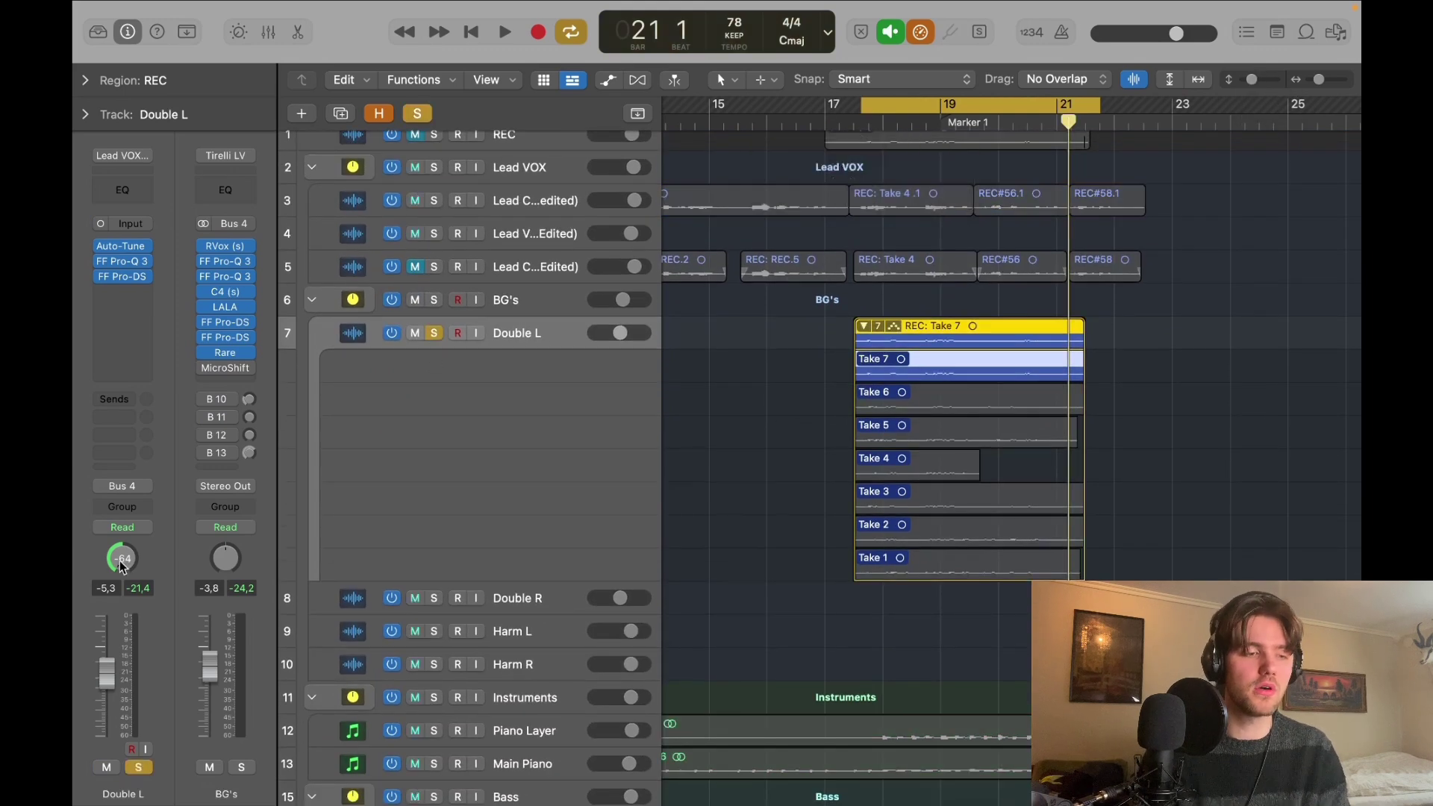
Play back Take 7 on the soloed Double L track with all takes in view.
key(space)
drag(1320, 79, 1266, 79)
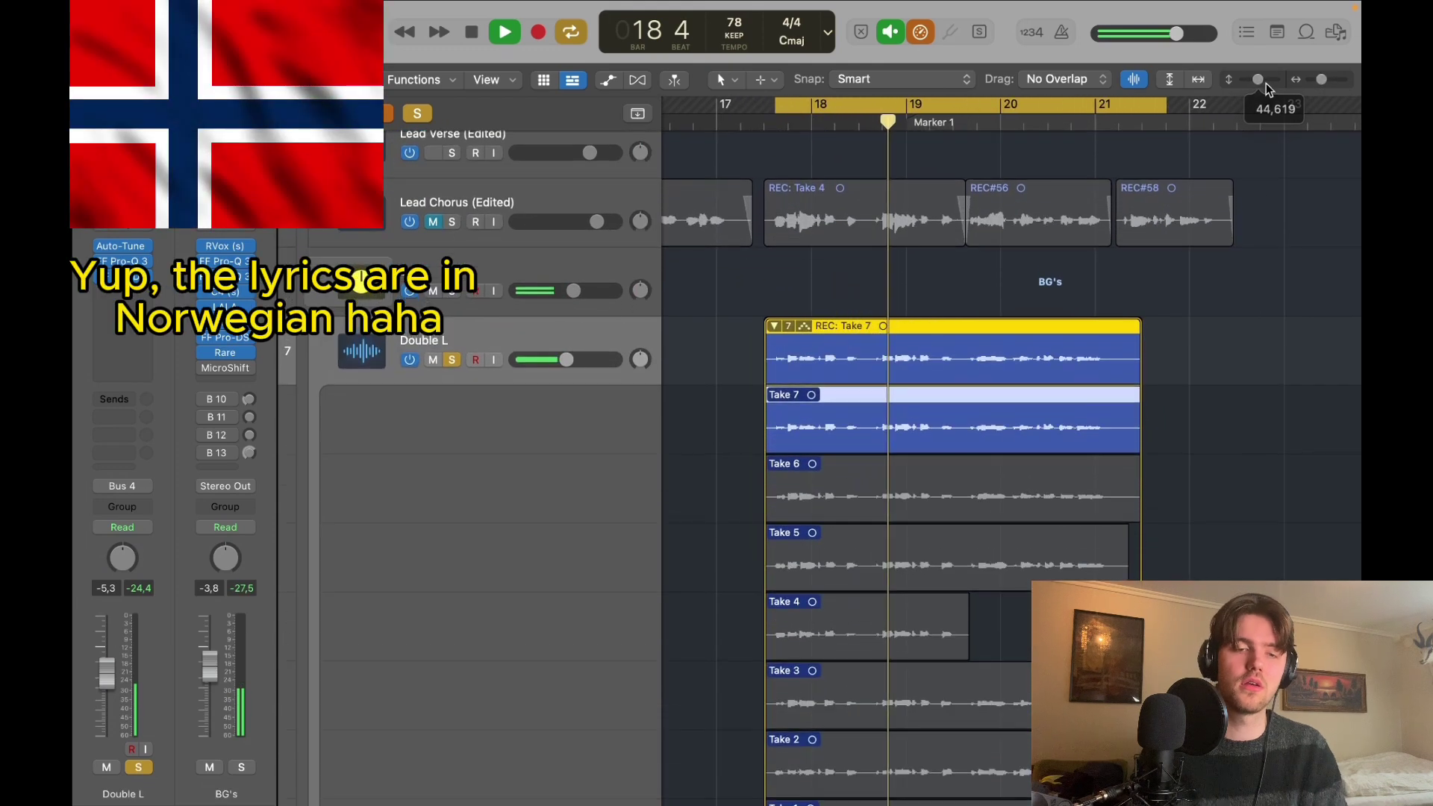
scroll(962, 307, down, 4)
scroll(961, 307, down, 1)
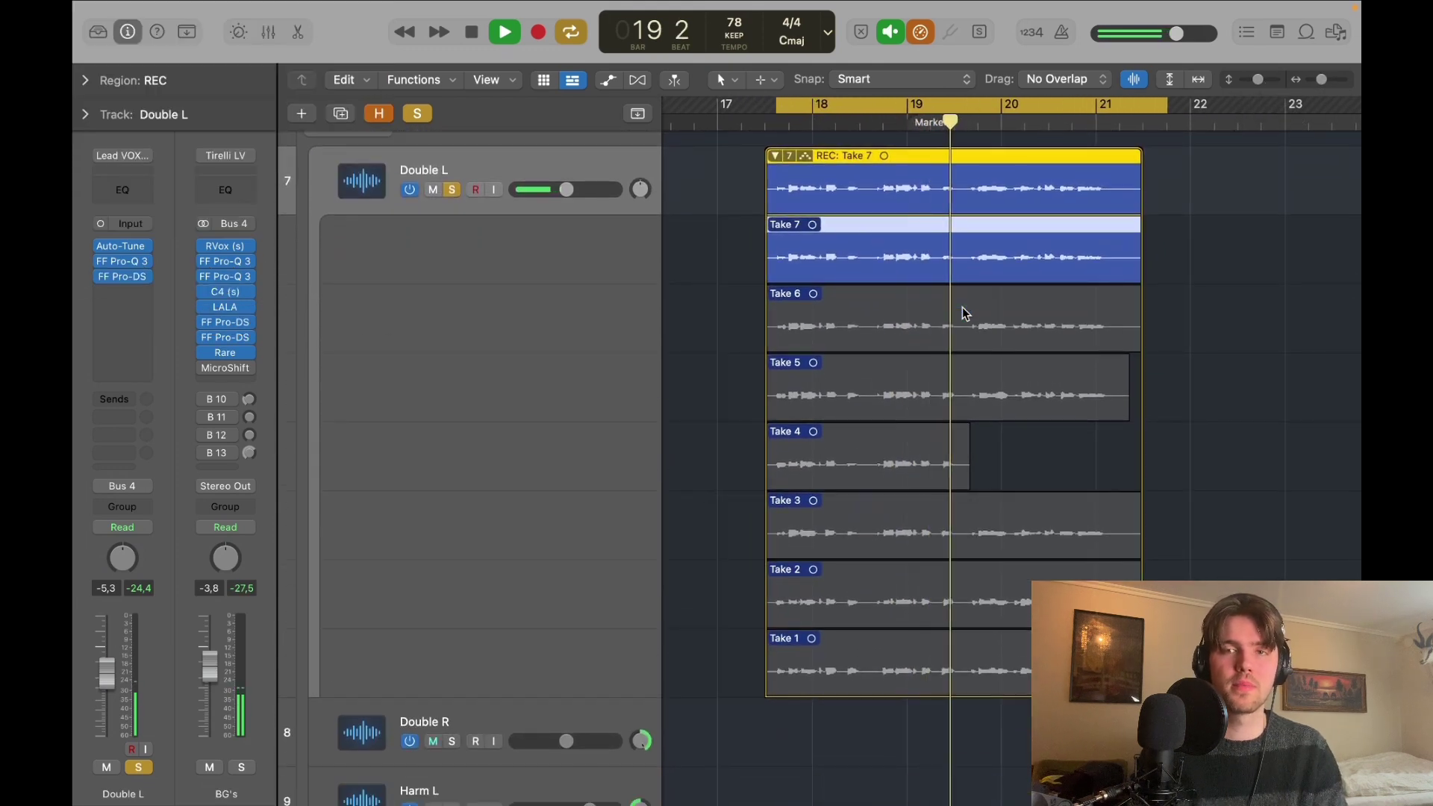
key(space)
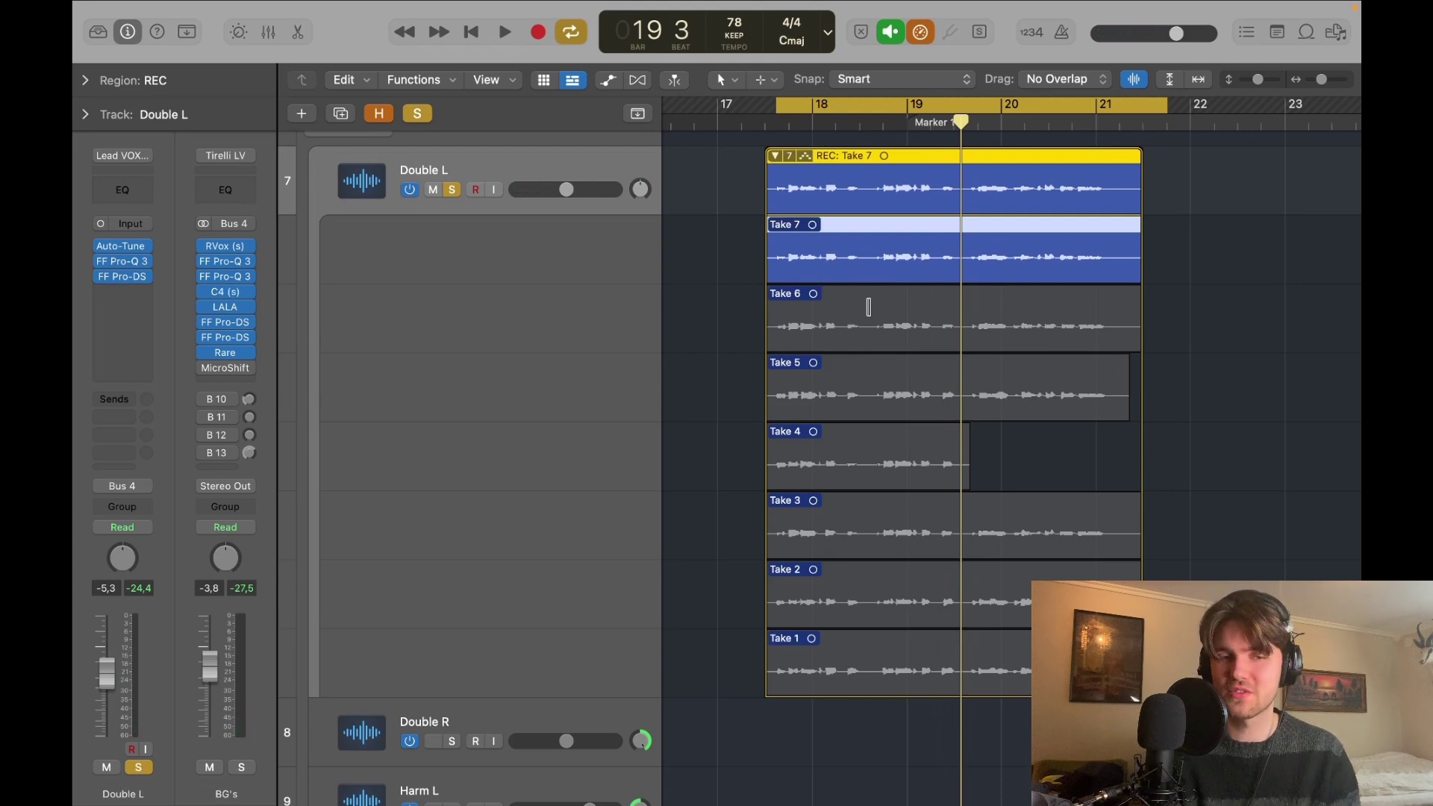
Shift the cycle range to the take folder's start, comp the first phrase from Take 6 up to about bar 18 beat 3, and audition it.
drag(782, 108, 772, 109)
drag(869, 312, 675, 319)
click(822, 374)
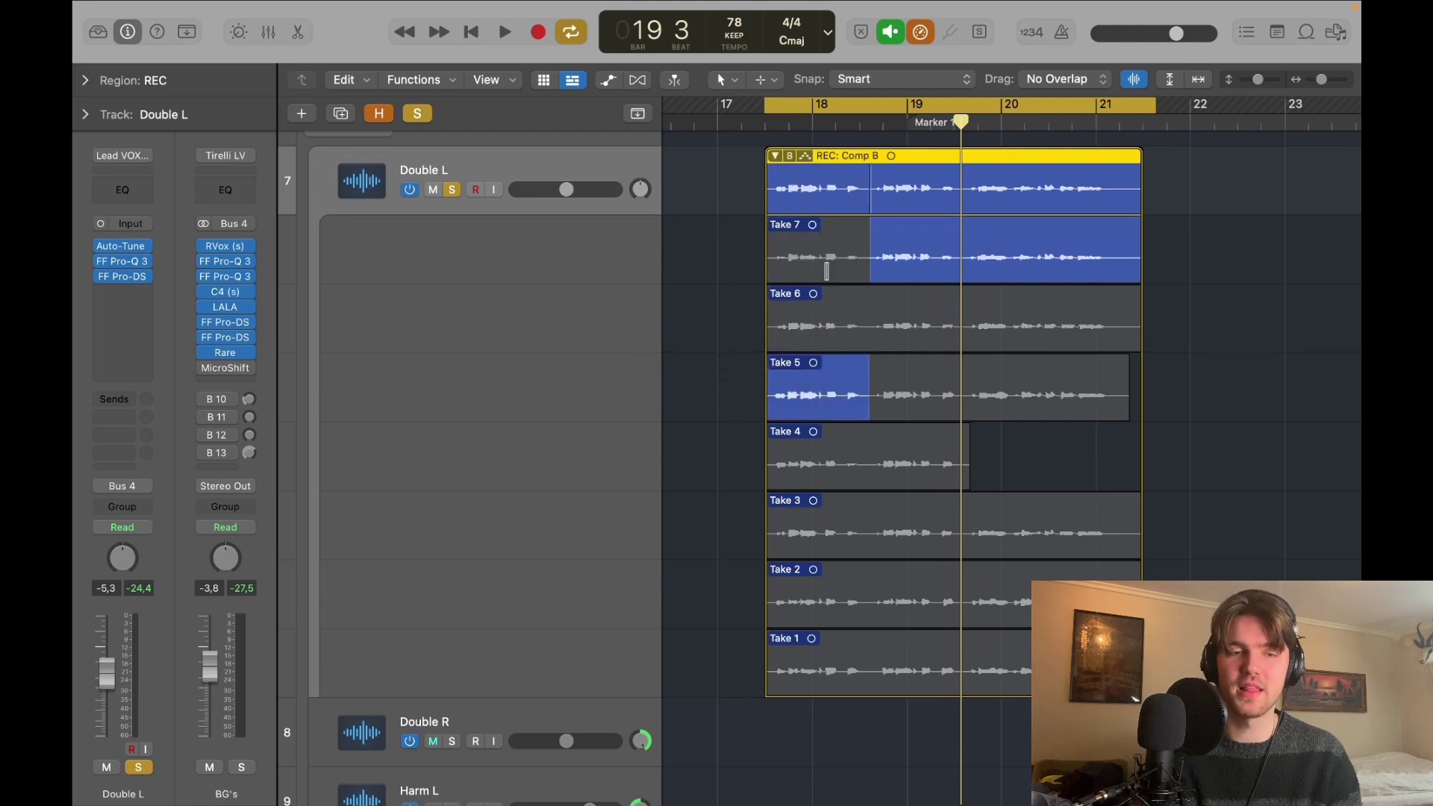
click(818, 310)
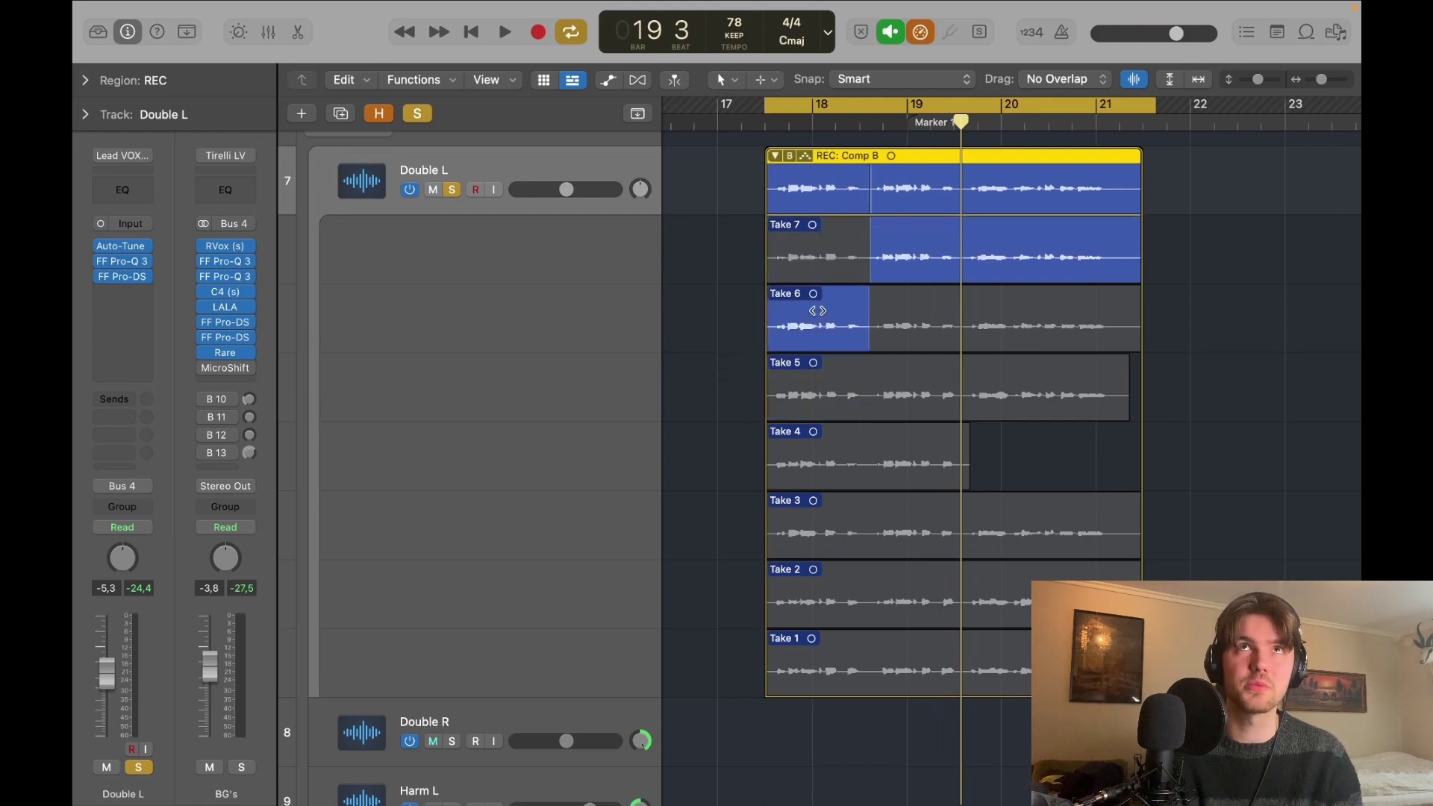
key(space)
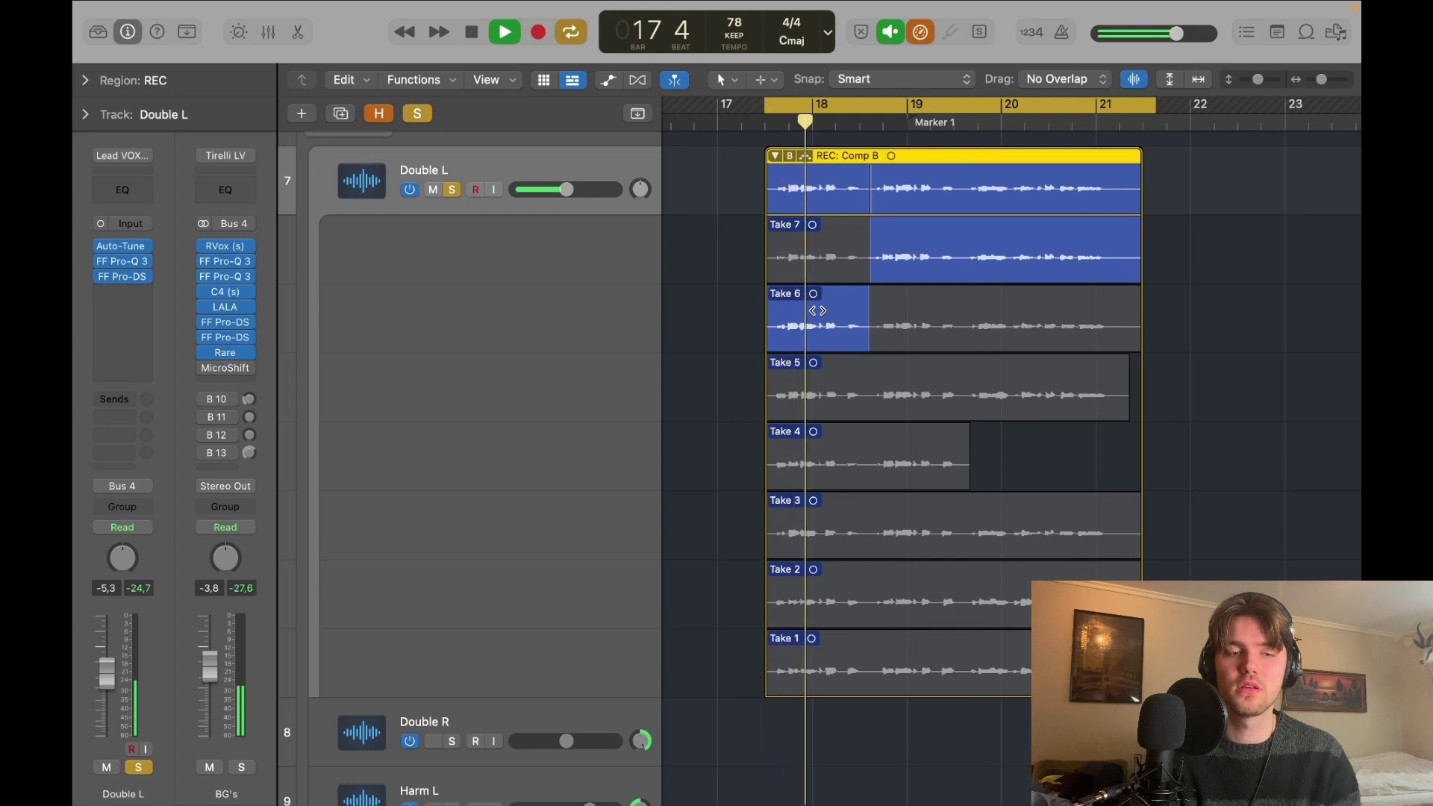
key(space)
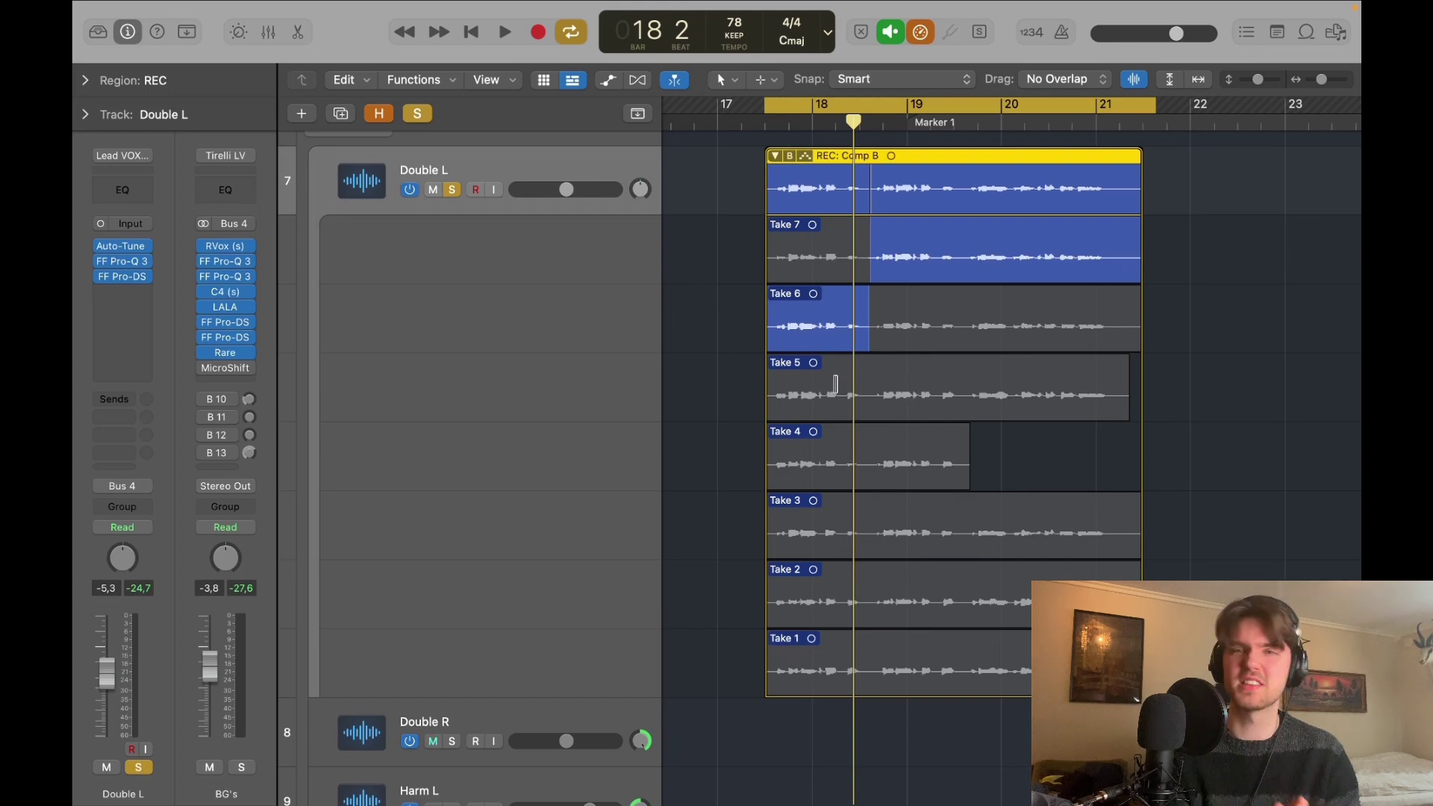
Audition Take 5 for the first phrase of the Double L comp and switch that section to Take 4.
click(820, 384)
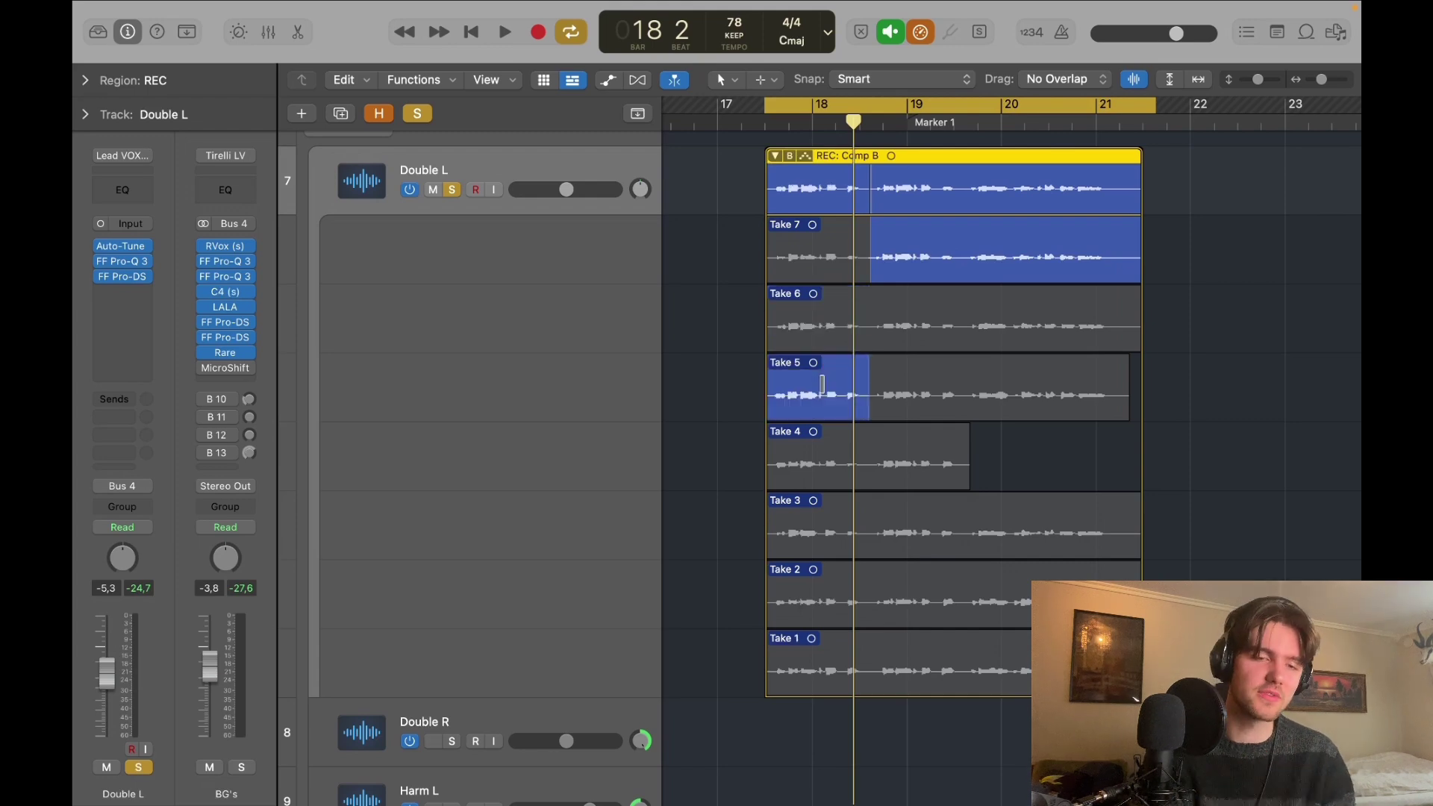
key(space)
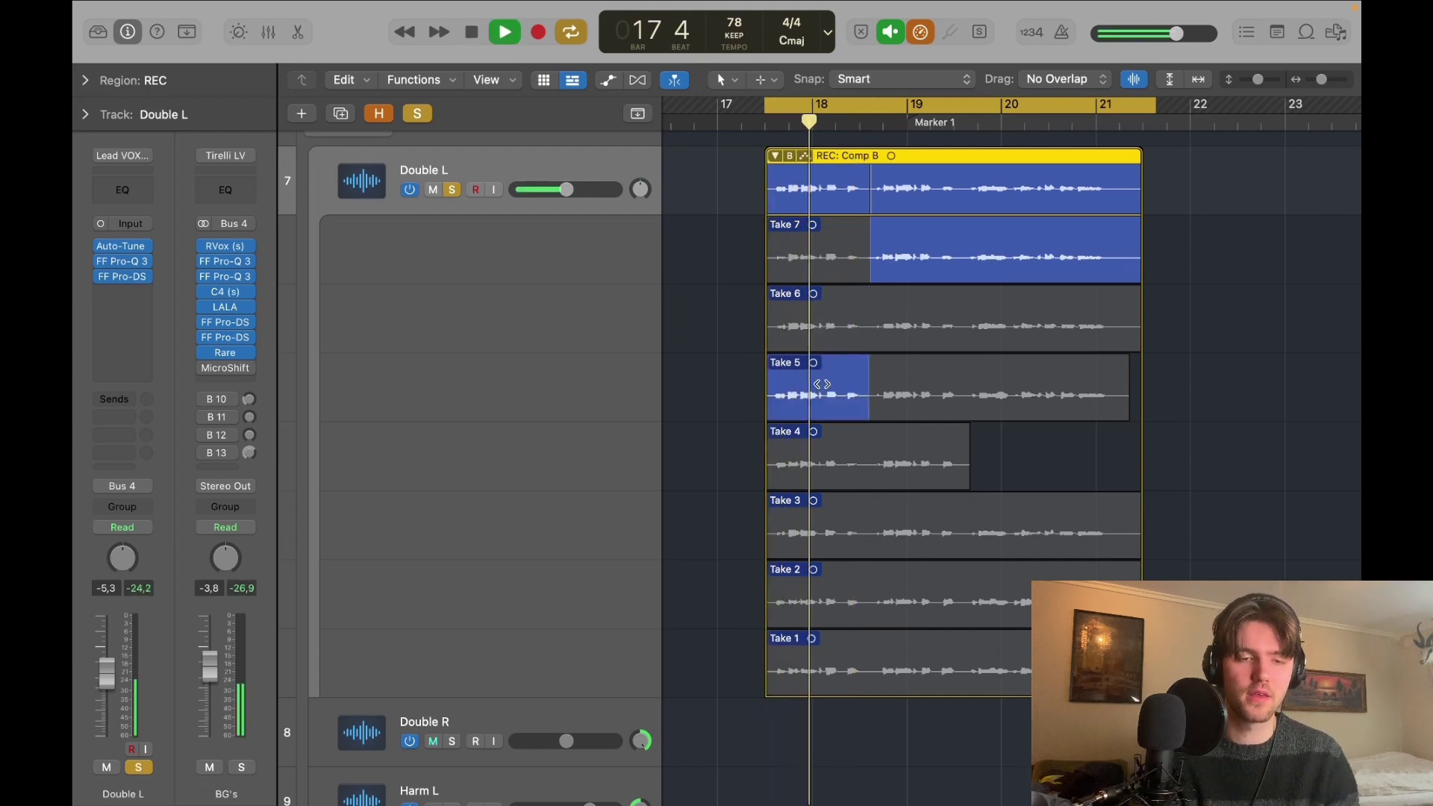
key(space)
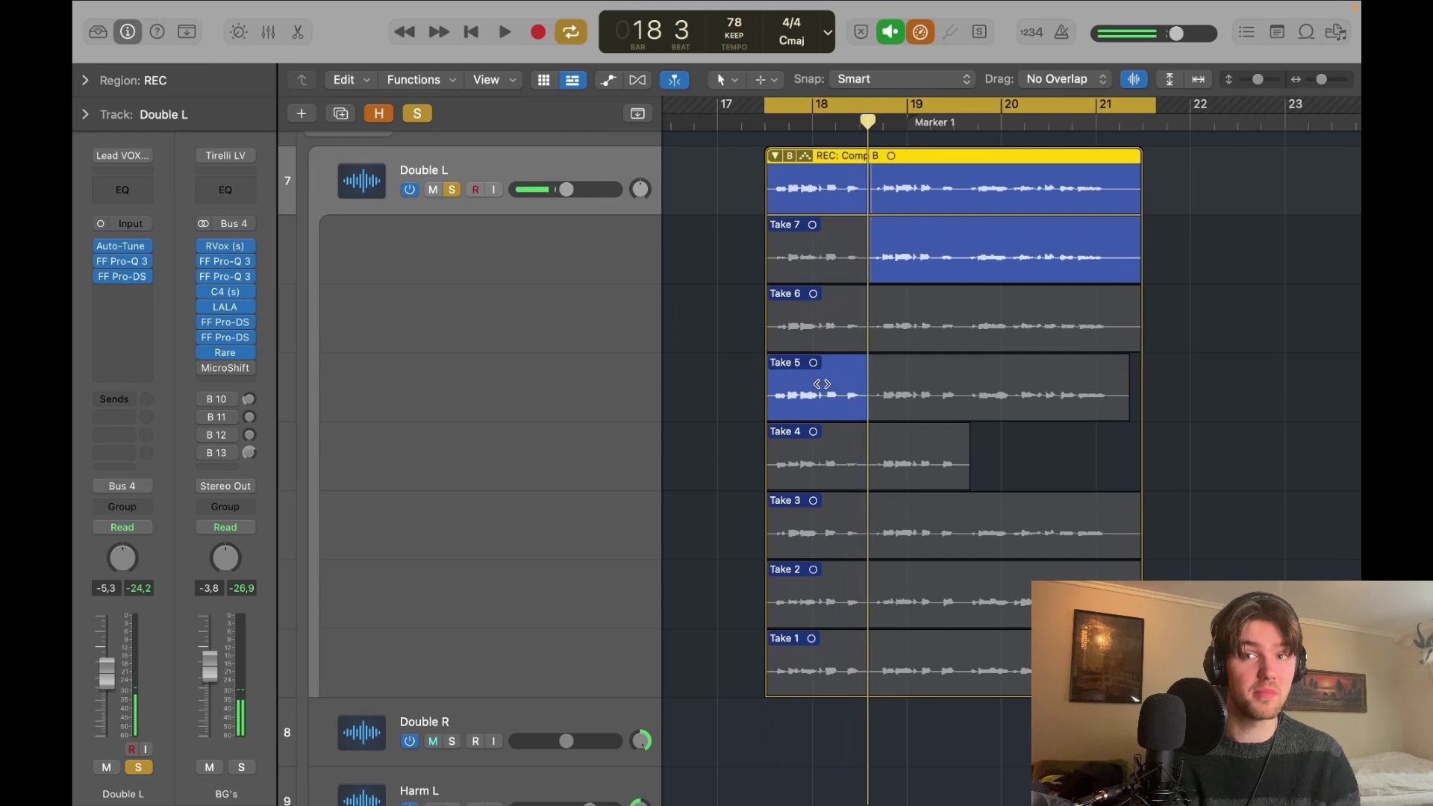
click(824, 476)
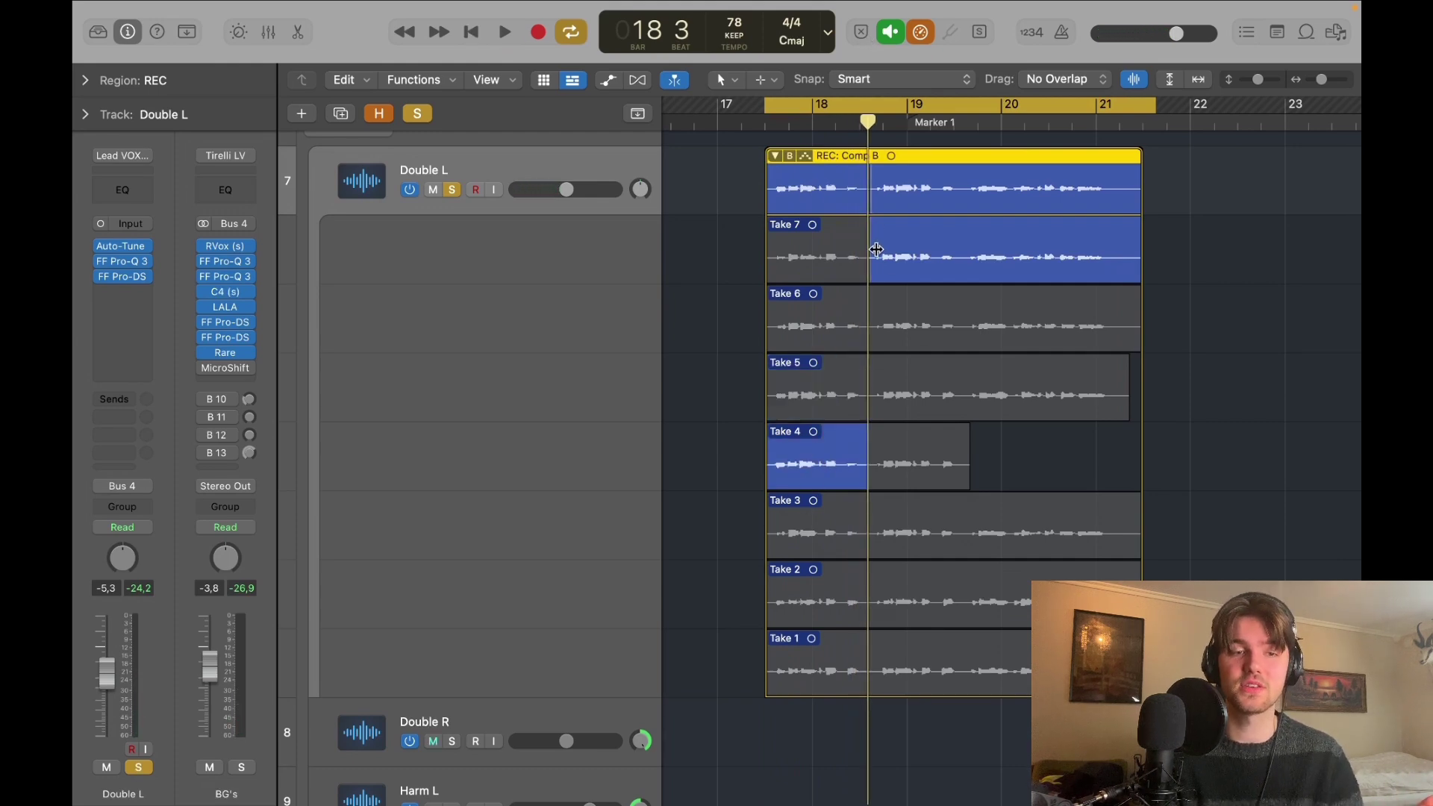
Switch the first phrase back to Take 7 and play back the Double L comp from the take folder's start.
click(829, 239)
mouse_move(769, 105)
mouse_down()
mouse_move(821, 106)
mouse_move(768, 105)
mouse_up()
key(space)
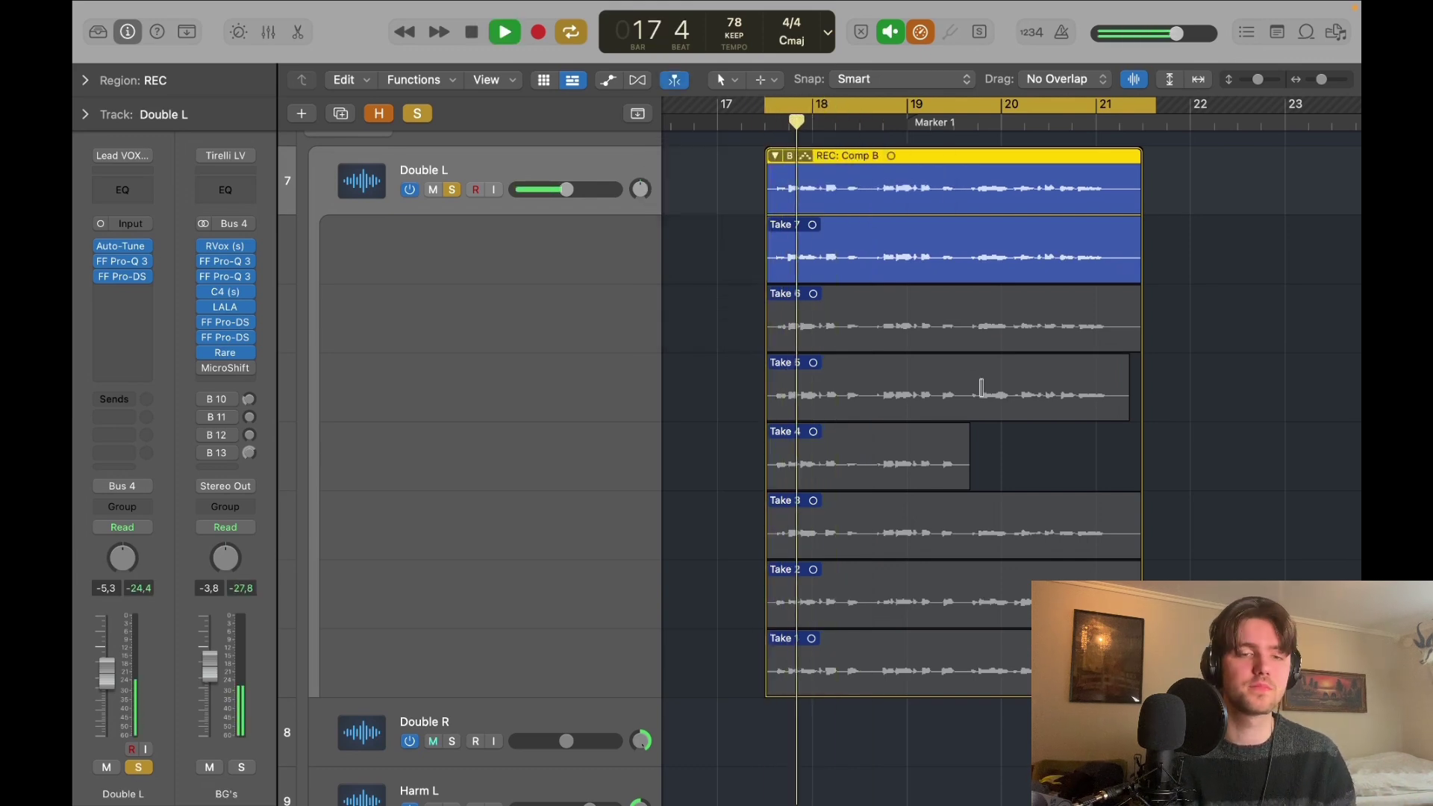
scroll(978, 381, up, 2)
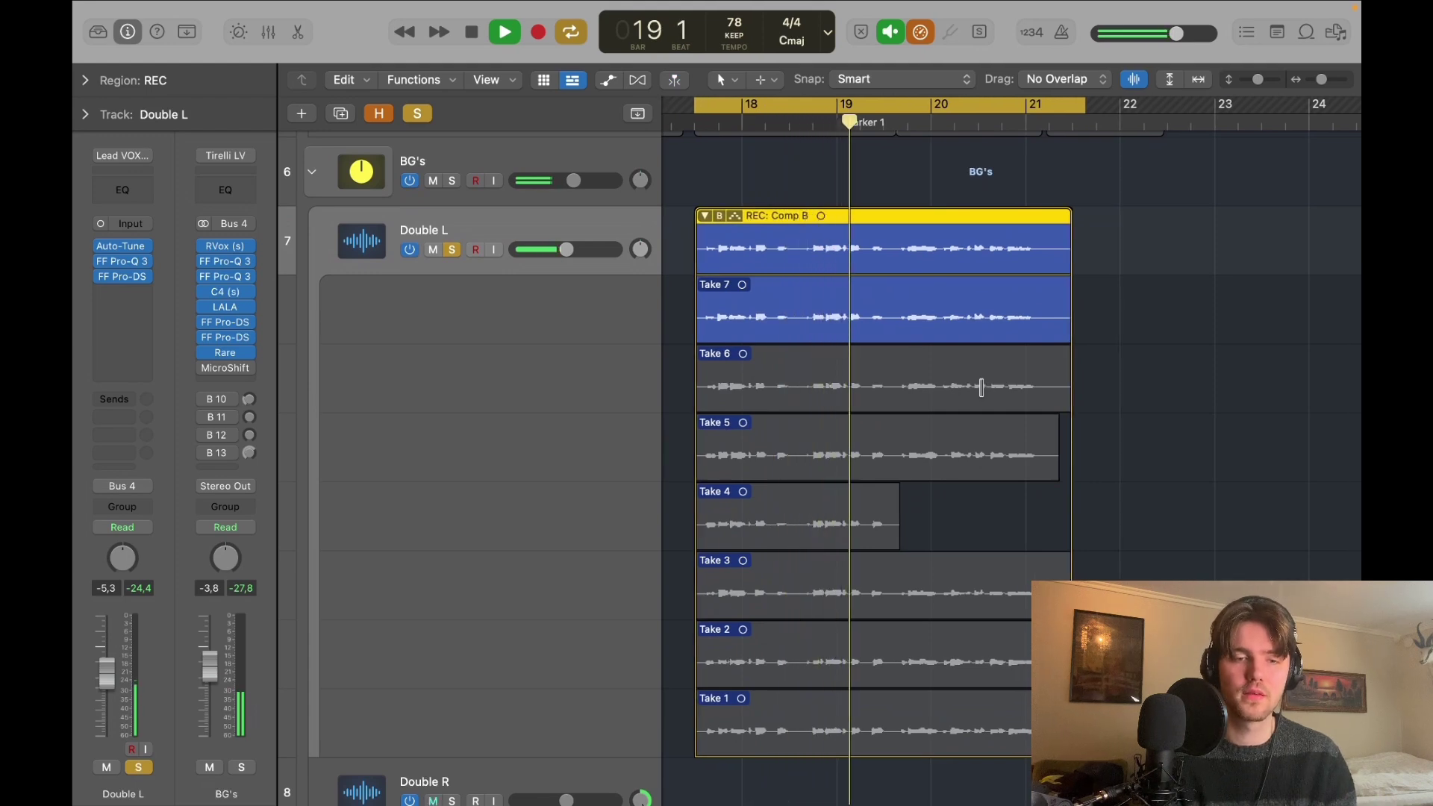
Start the cycle at about bar 19 beat 3 and comp Take 6 from there to about bar 20 beat 1, fine-tuning the section's end.
drag(691, 108, 884, 108)
key(space)
drag(890, 403, 942, 410)
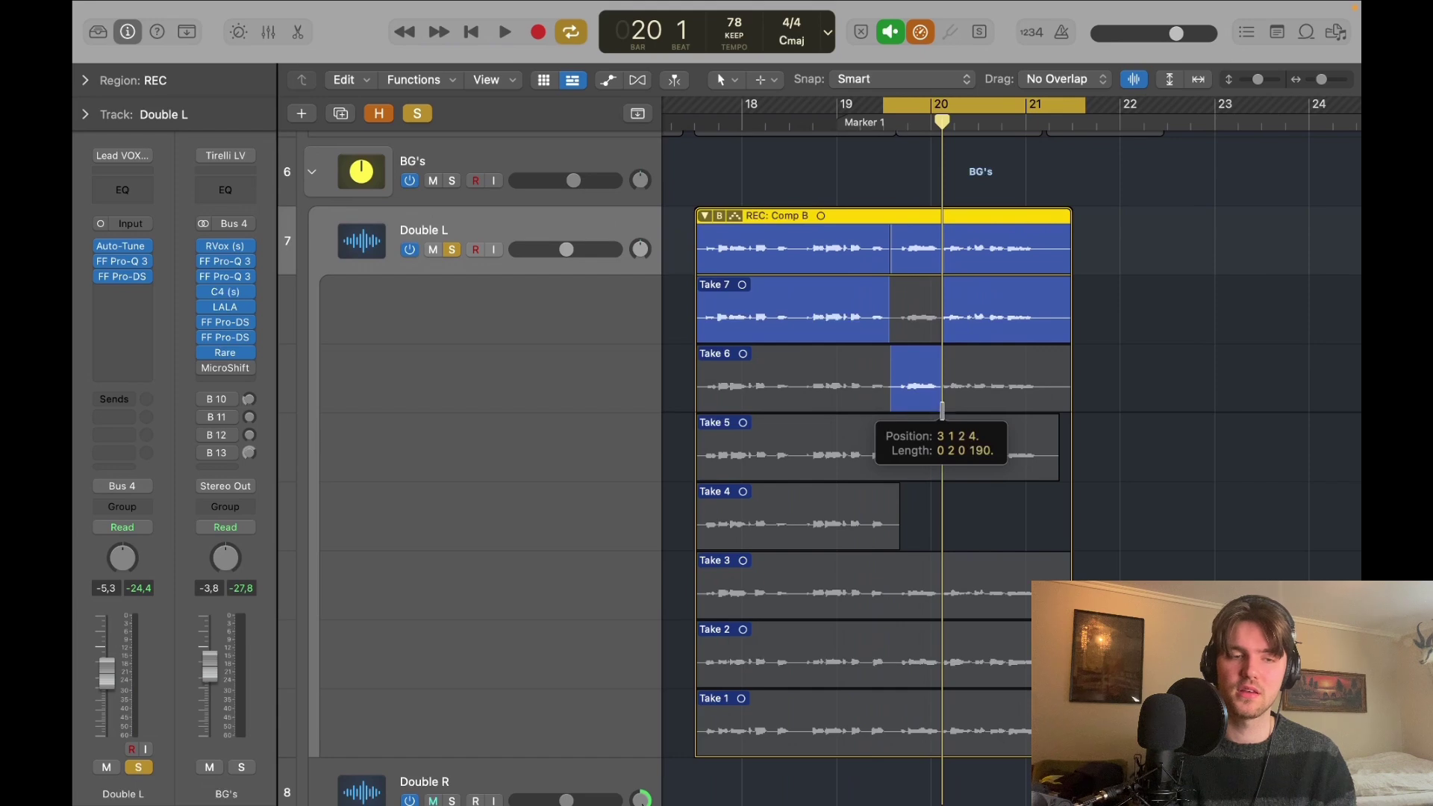
scroll(970, 361, right, 2)
drag(1322, 79, 1341, 82)
drag(884, 333, 878, 336)
scroll(881, 339, left, 3)
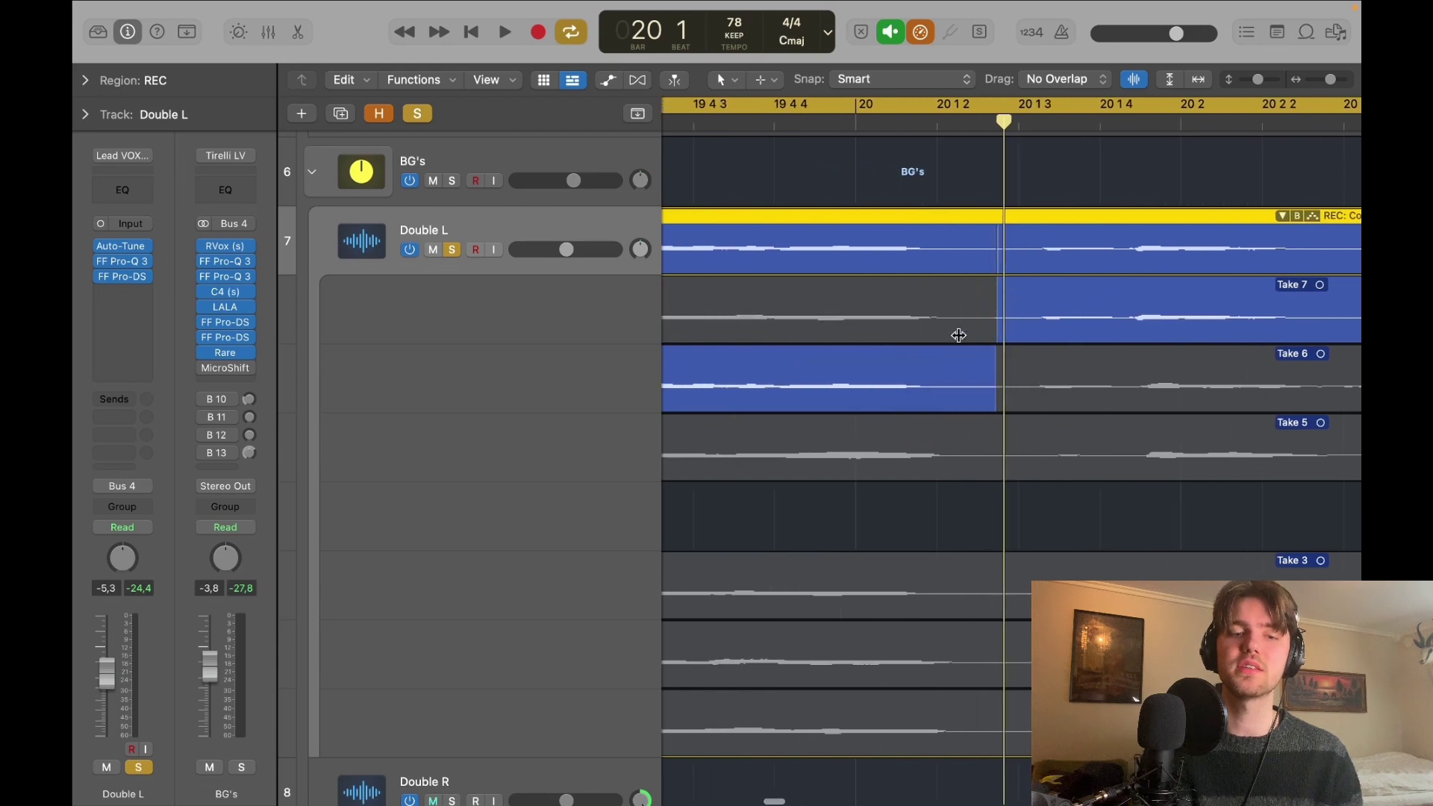
drag(1332, 83, 1320, 83)
Audition the second half of the comp and nudge the start of the Take 6 section slightly later.
key(space)
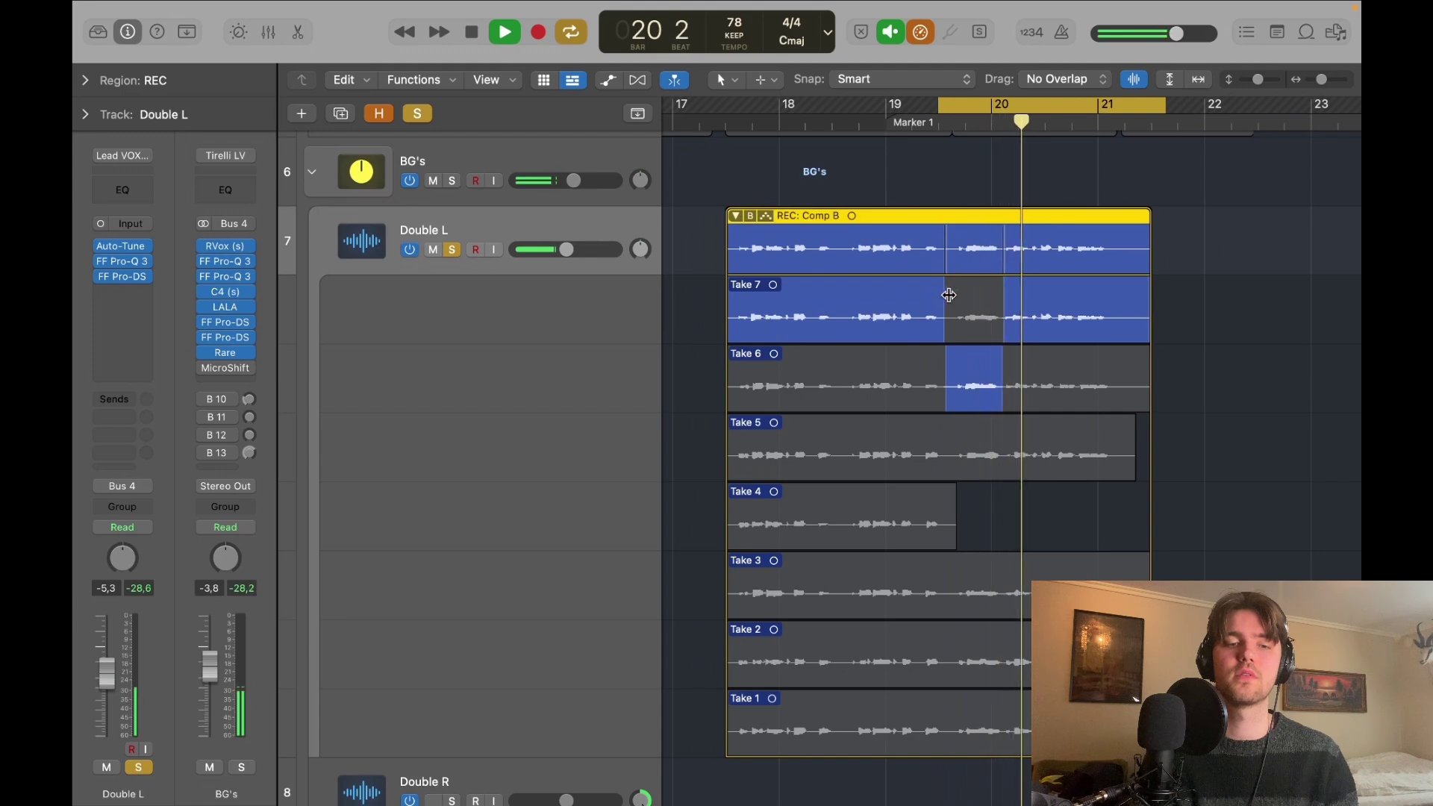
drag(945, 297, 947, 297)
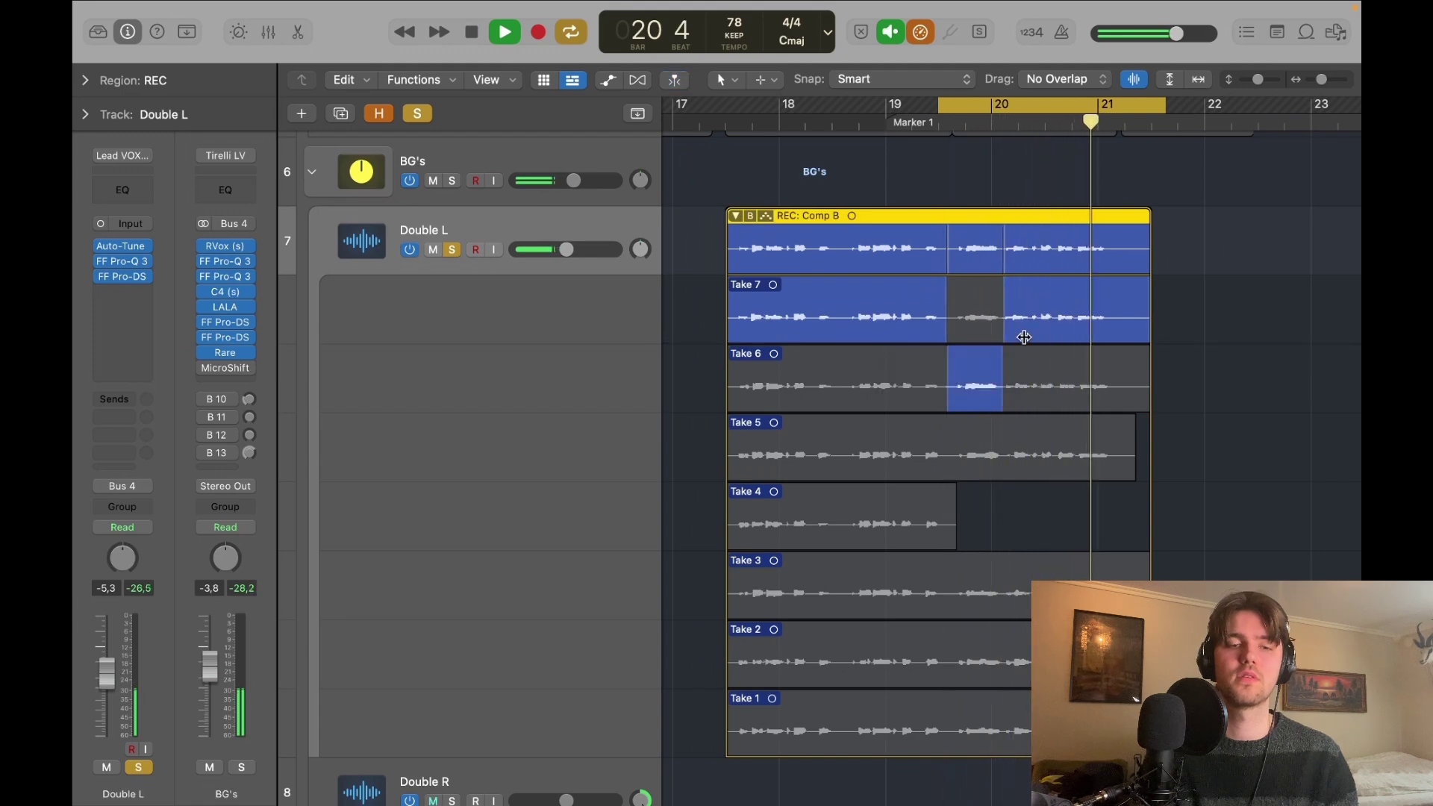
scroll(1017, 329, left, 2)
key(space)
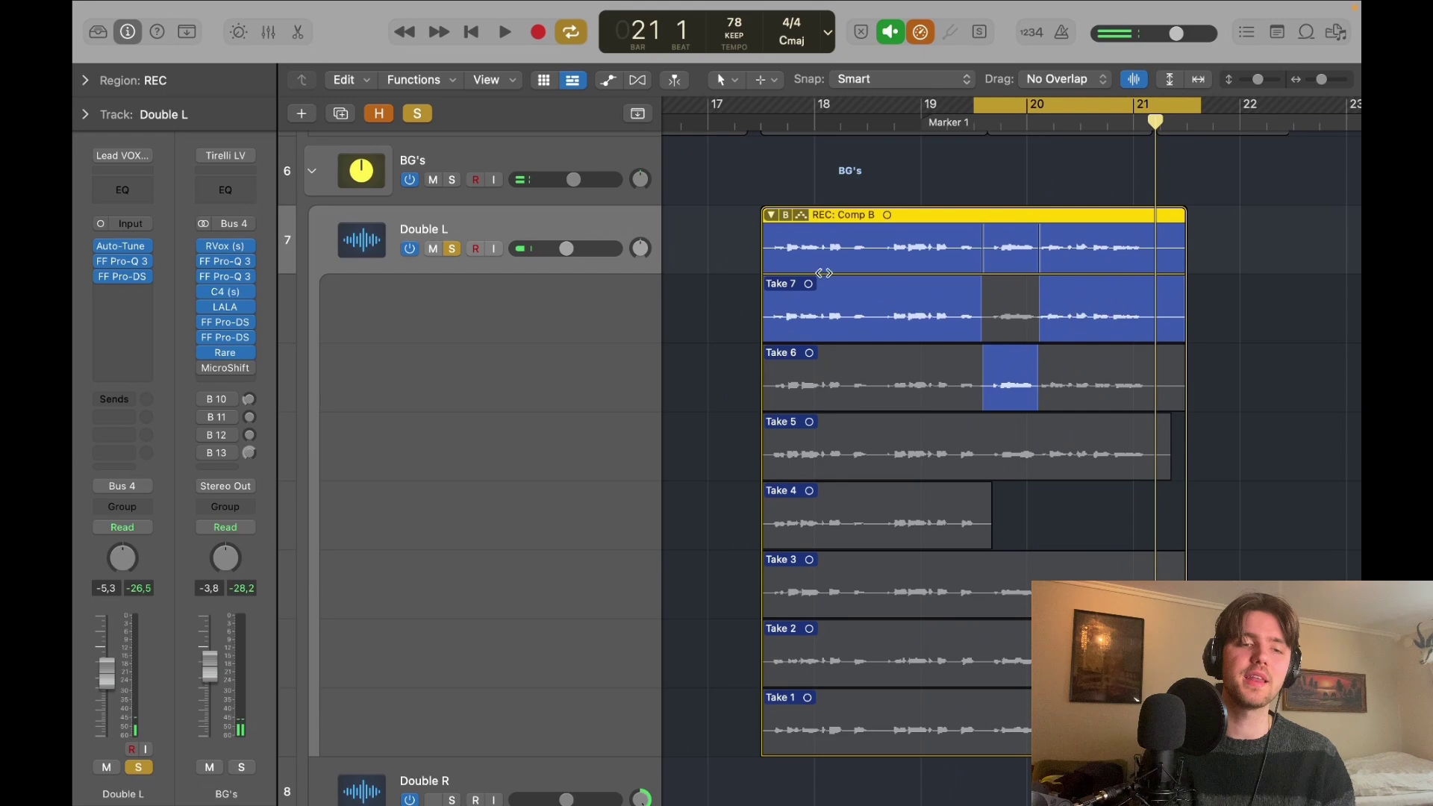
Collapse the Double L take folder and solo Lead Chorus (Edited) too, extending the cycle back to the comp's start.
click(772, 216)
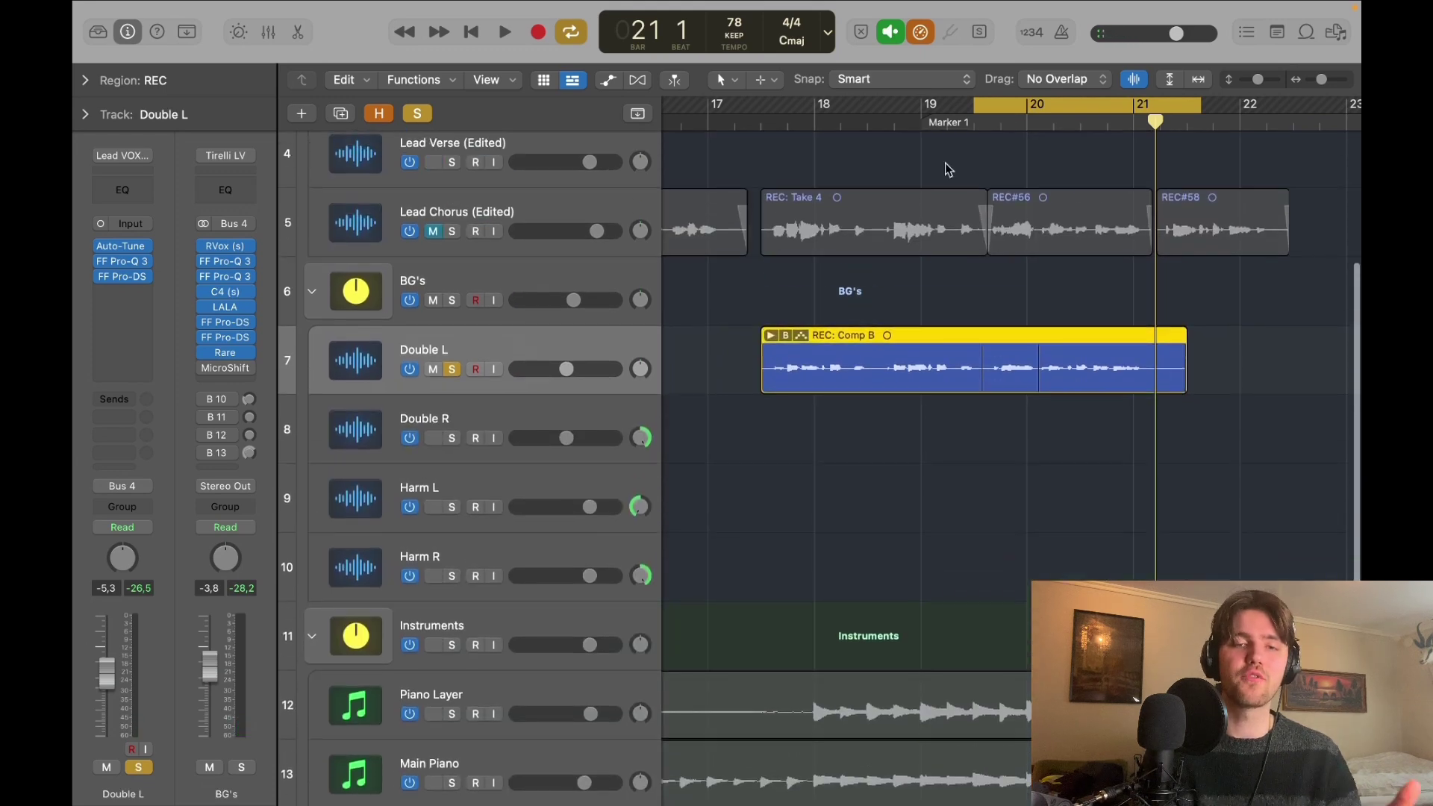
drag(974, 110, 769, 110)
click(451, 246)
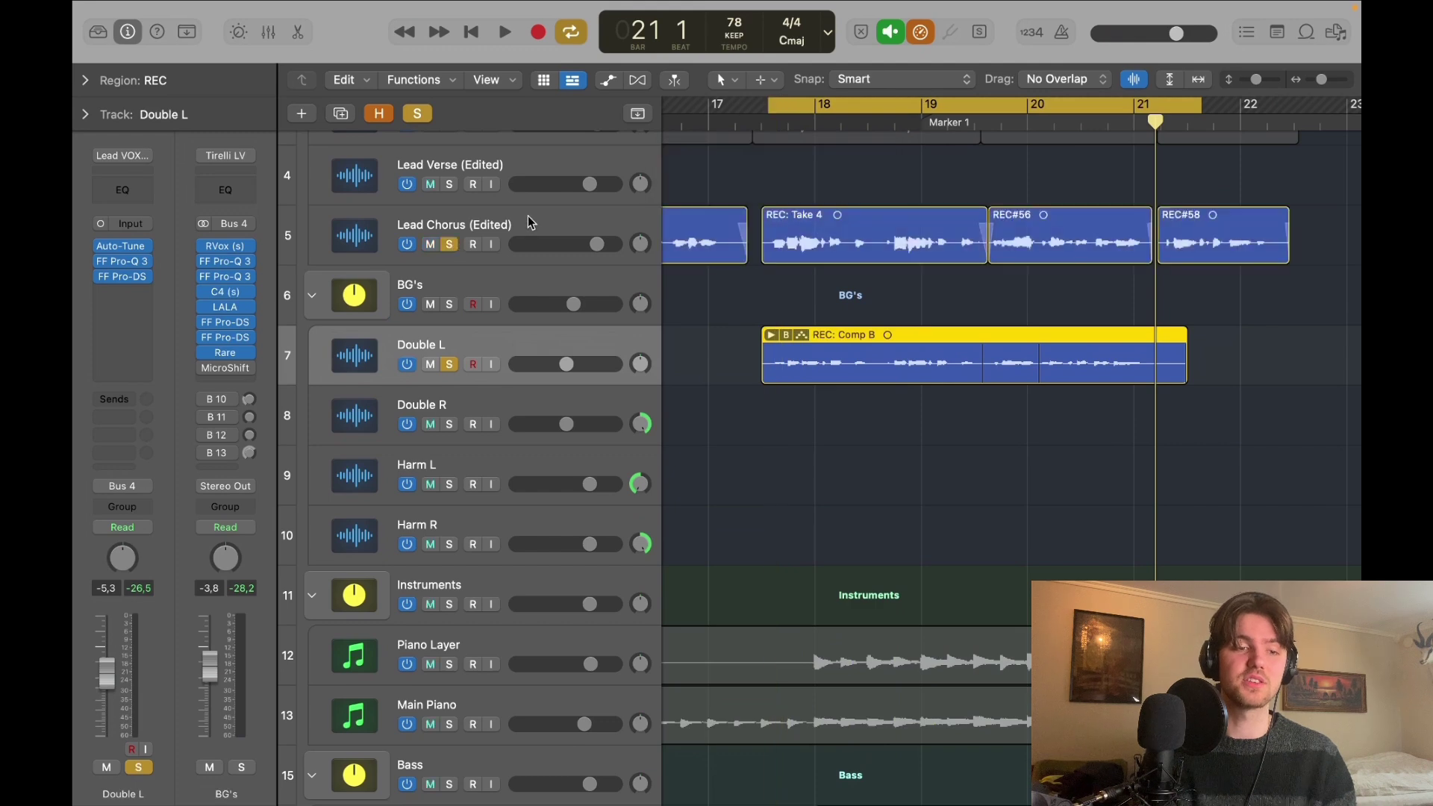
Pan Double L to +63, raise BG's to -2.3 dB and audition the double against the lead chorus.
drag(641, 363, 640, 342)
drag(574, 304, 586, 309)
key(space)
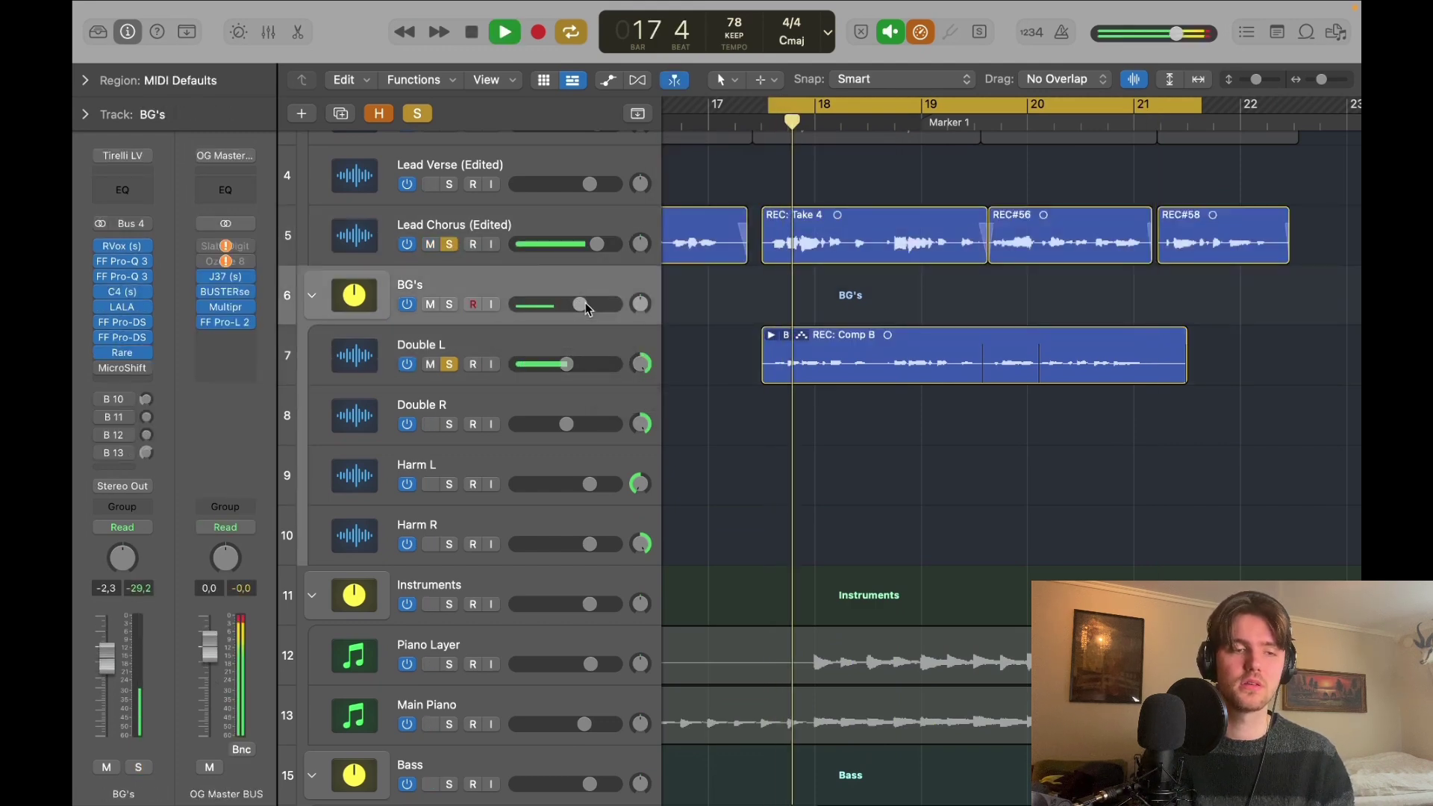
click(592, 232)
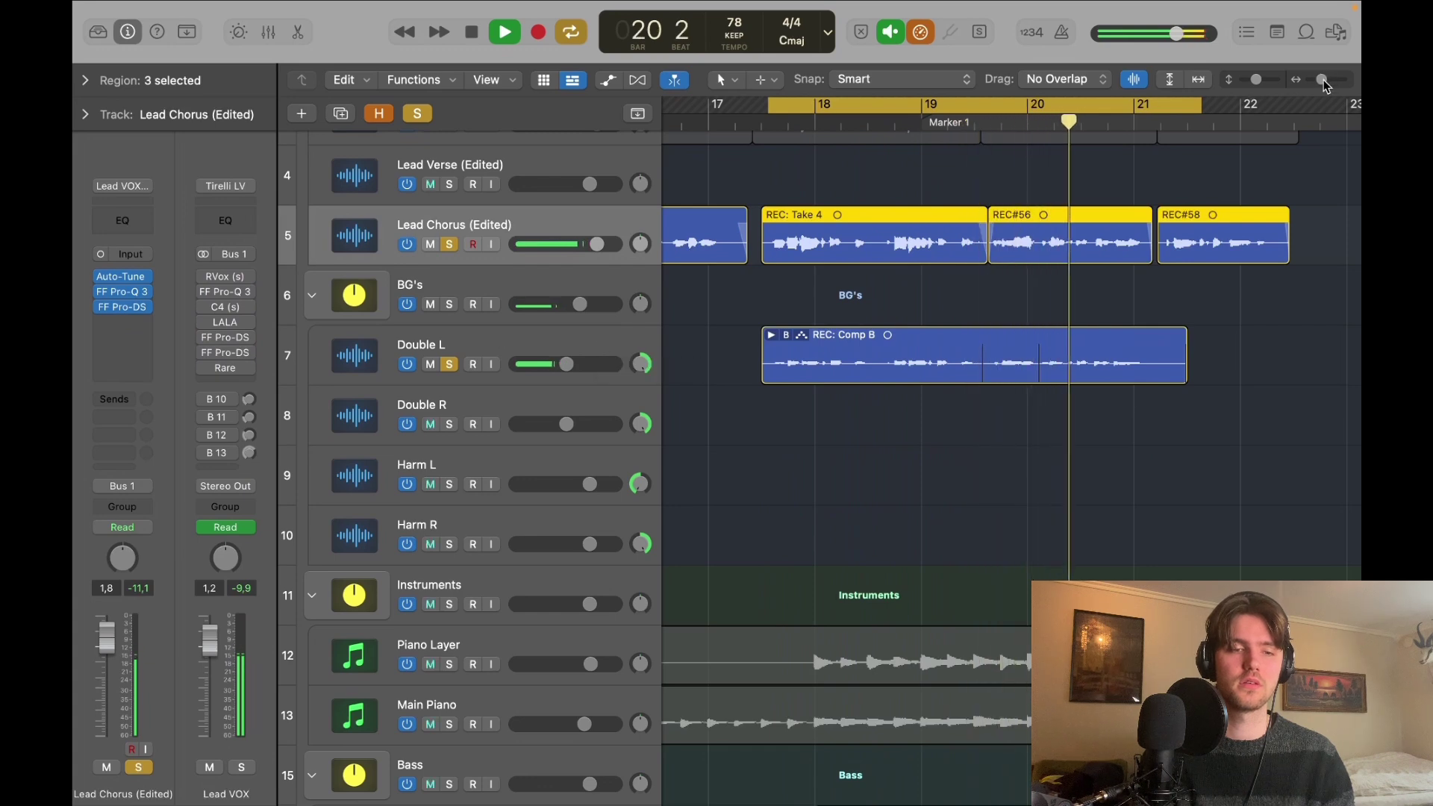
drag(1322, 80, 1320, 80)
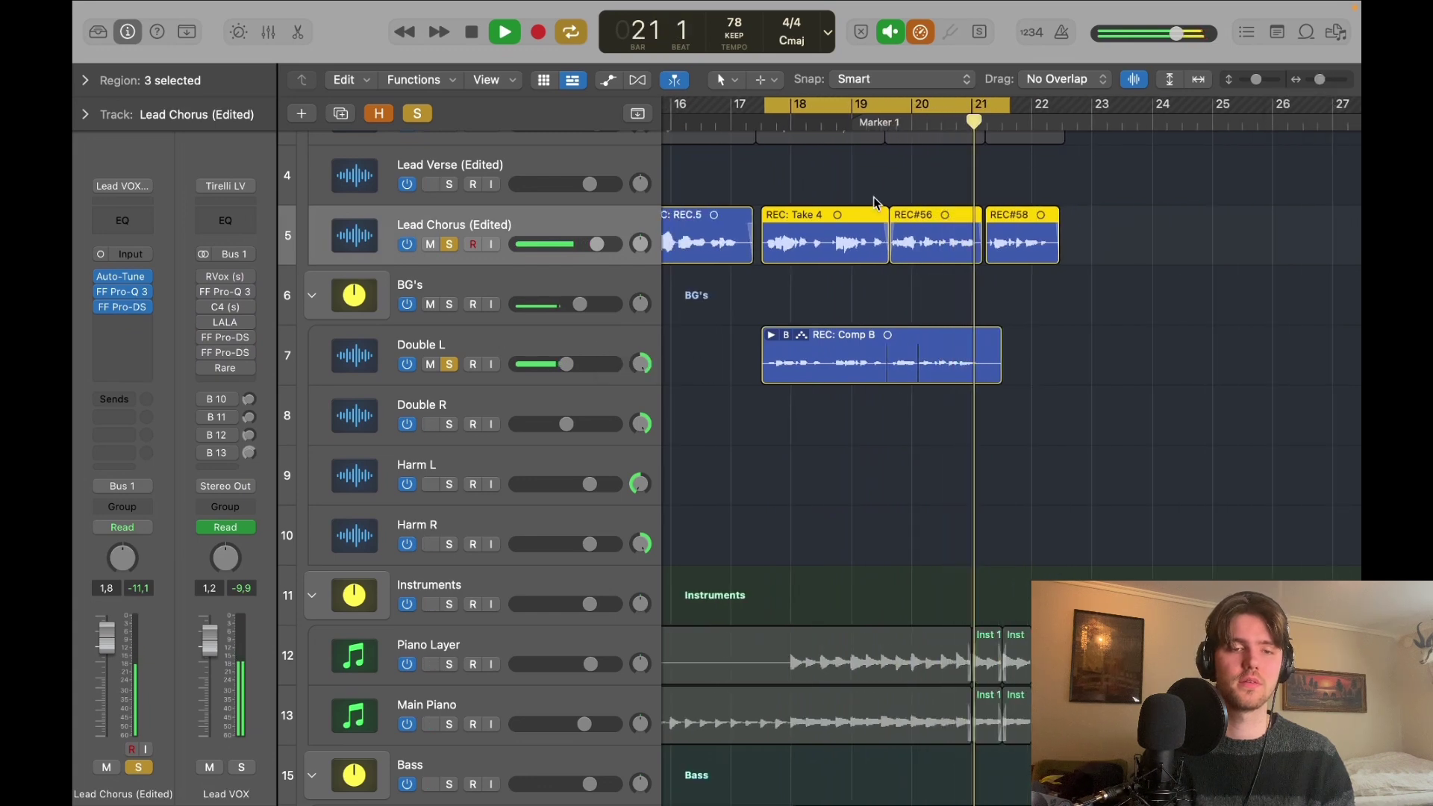
key(space)
click(1114, 313)
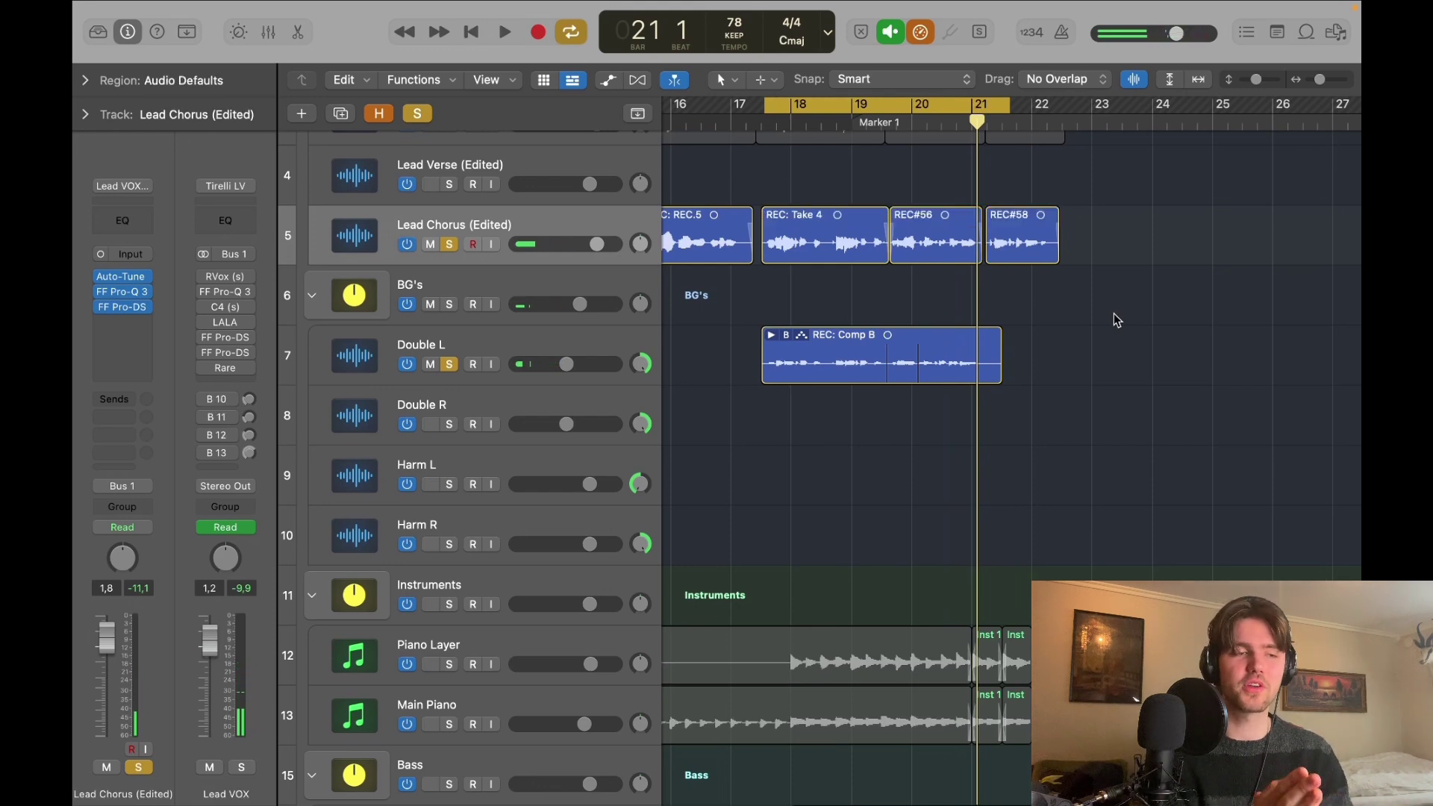
Flatten Comp B on Double L into separate regions and trim the last region's end to about bar 21 beat 2.
click(997, 339)
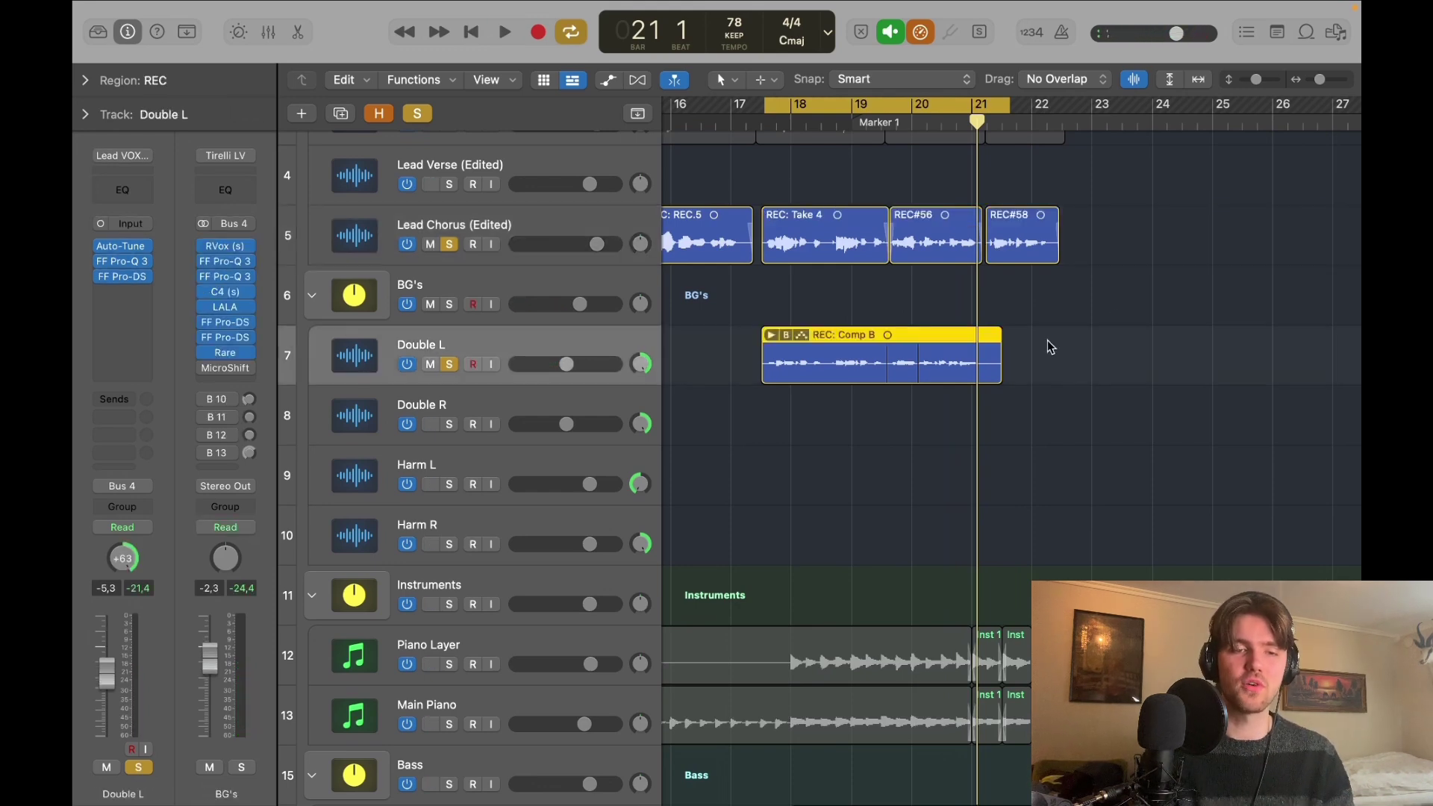
drag(1256, 79, 1322, 80)
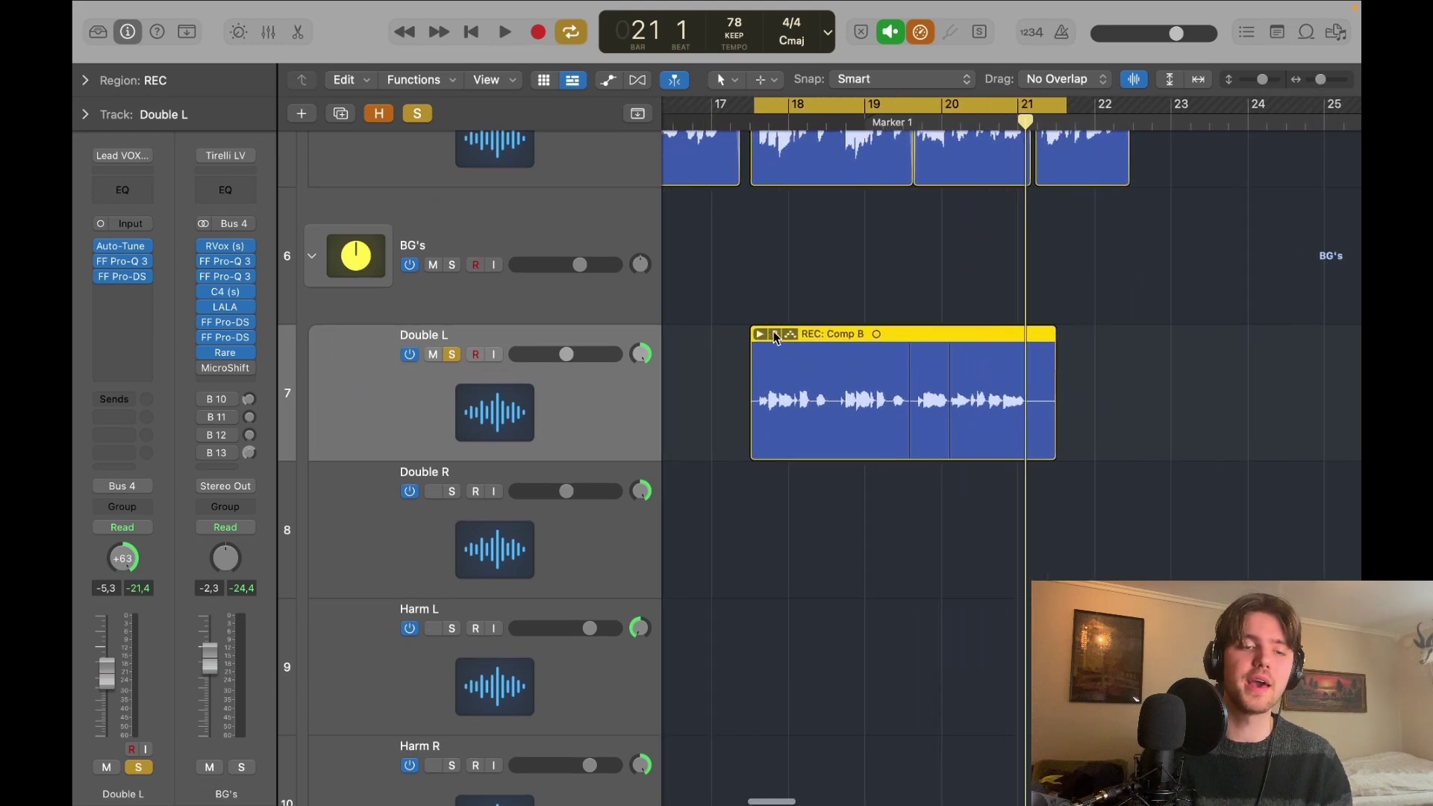
click(775, 335)
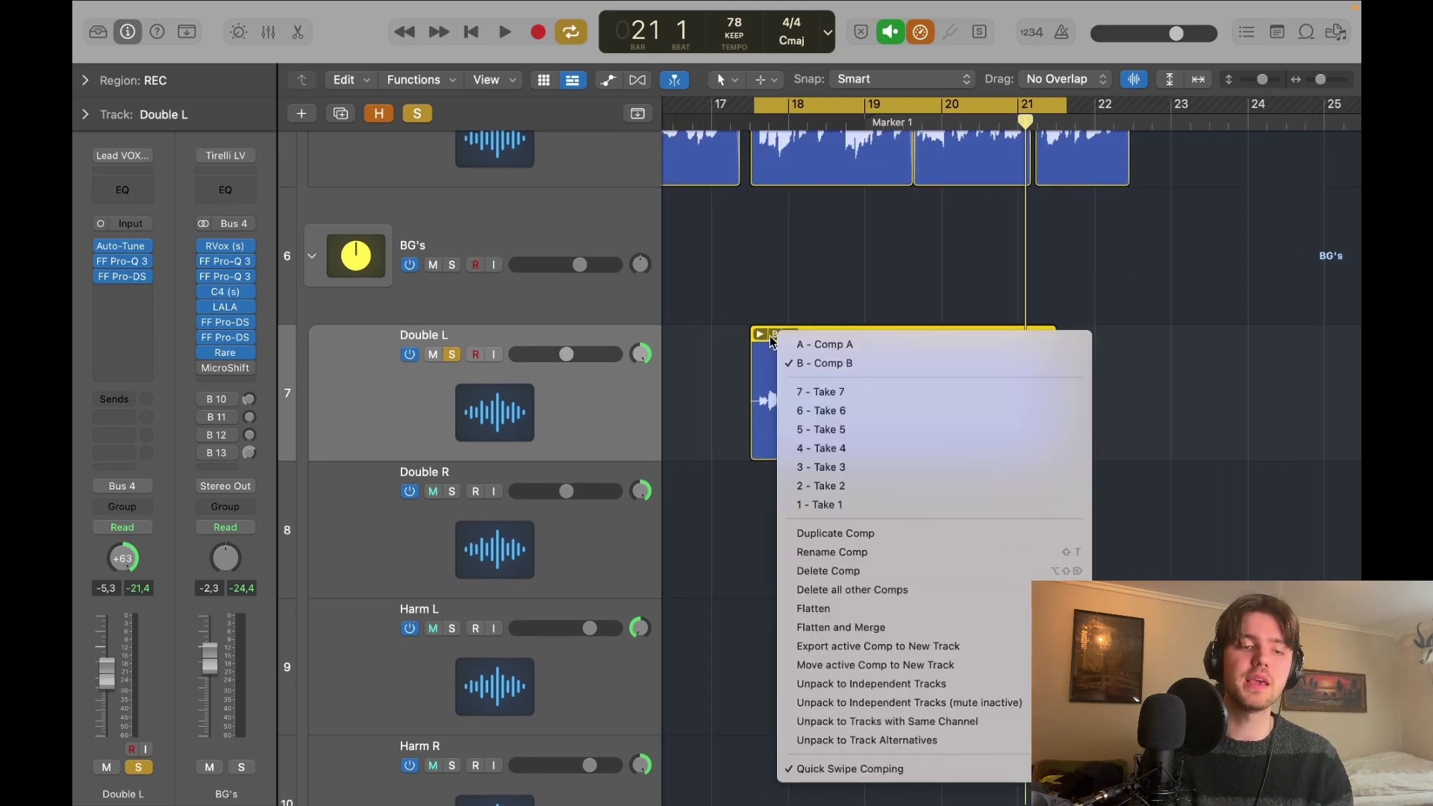
click(847, 610)
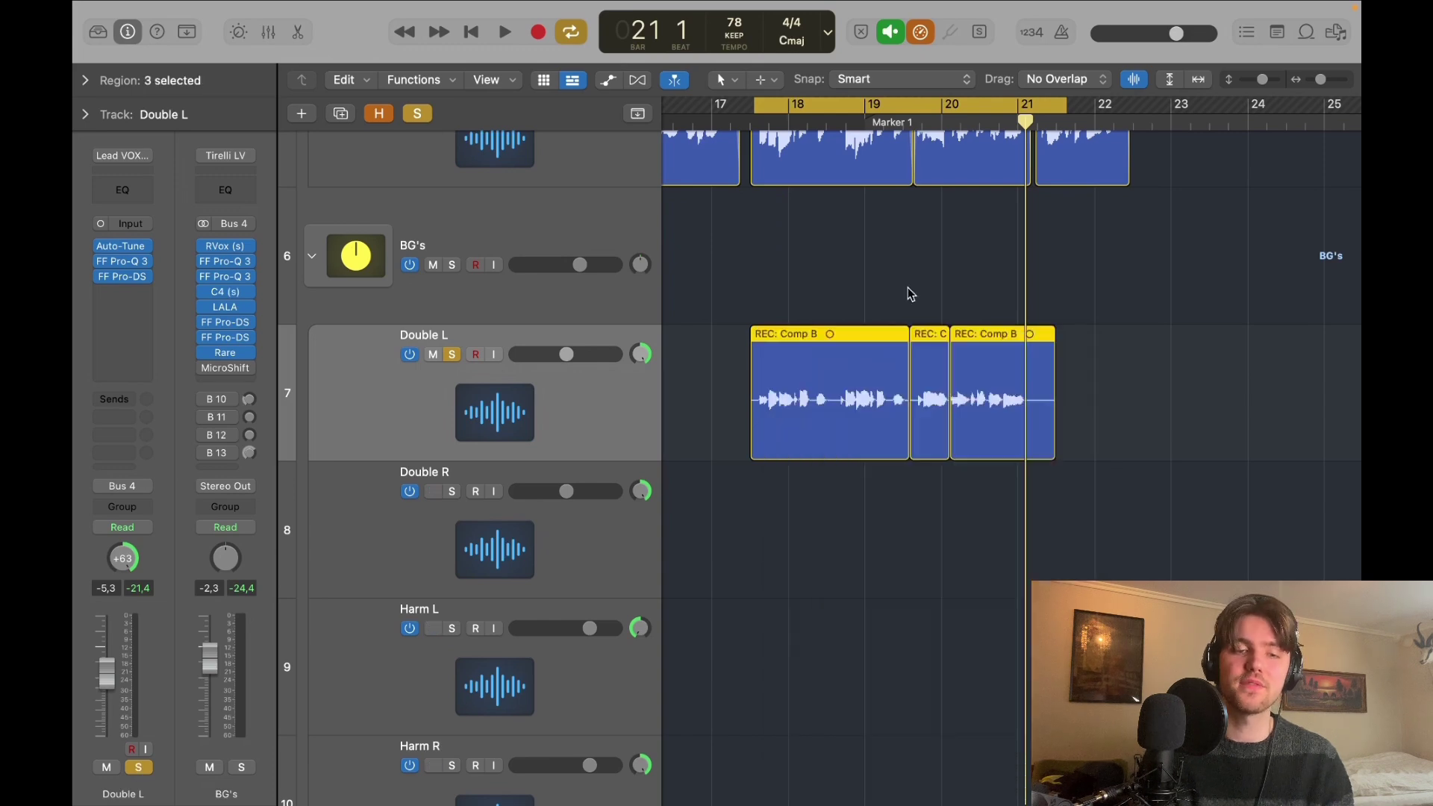
drag(1059, 454, 1034, 450)
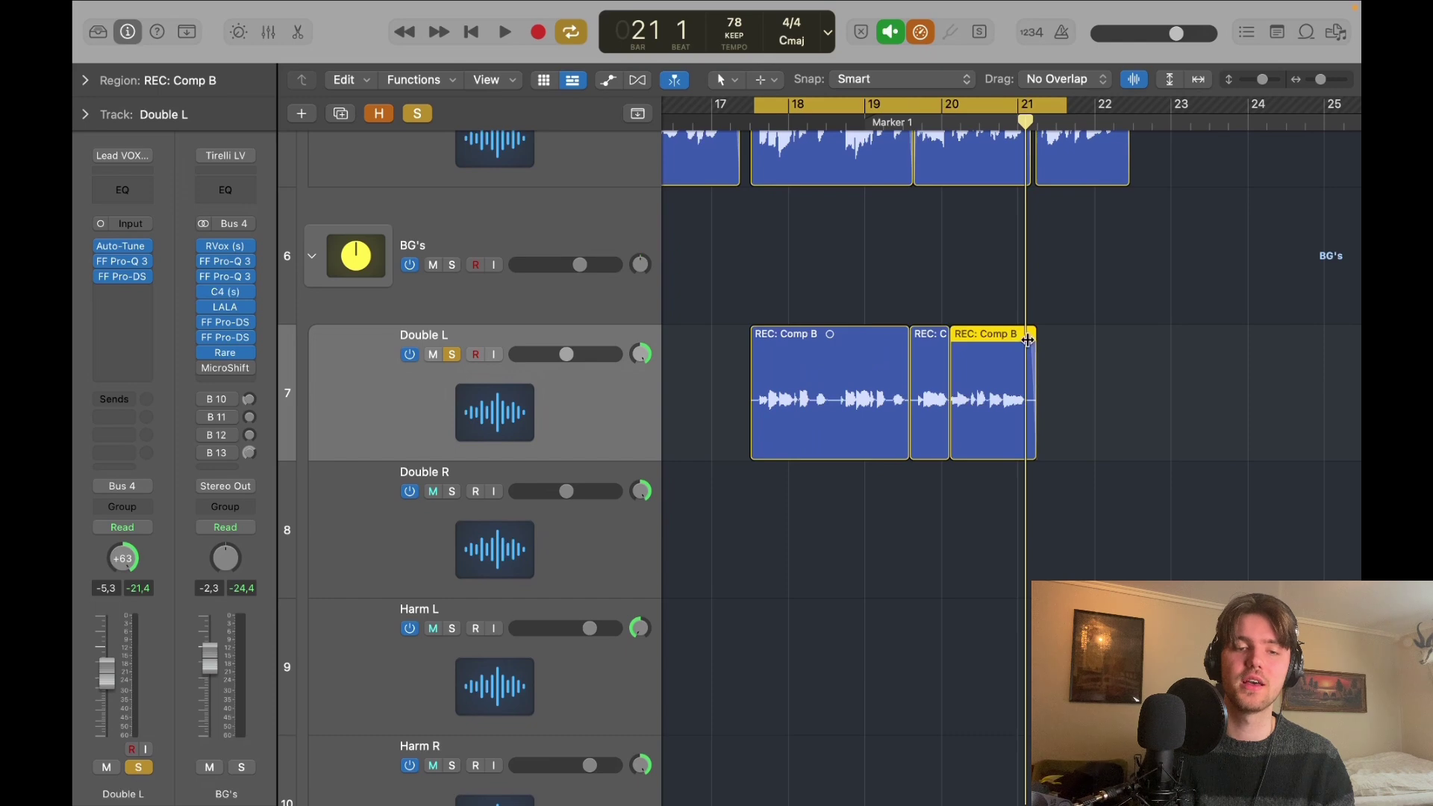
Turn off solo on Lead Chorus (Edited) and select the Double L track for editing.
scroll(1260, 312, up, 3)
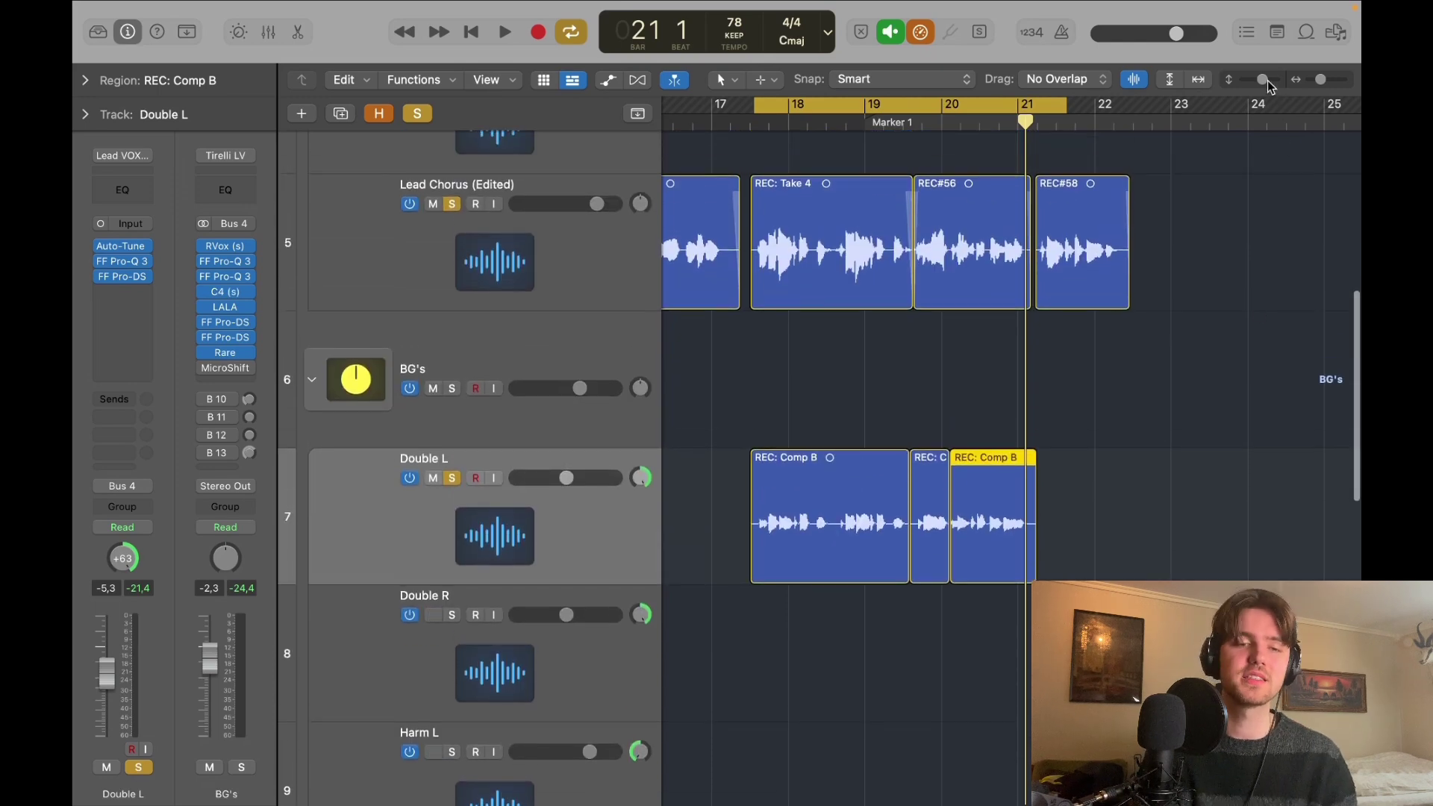
drag(1267, 82, 1263, 82)
click(538, 385)
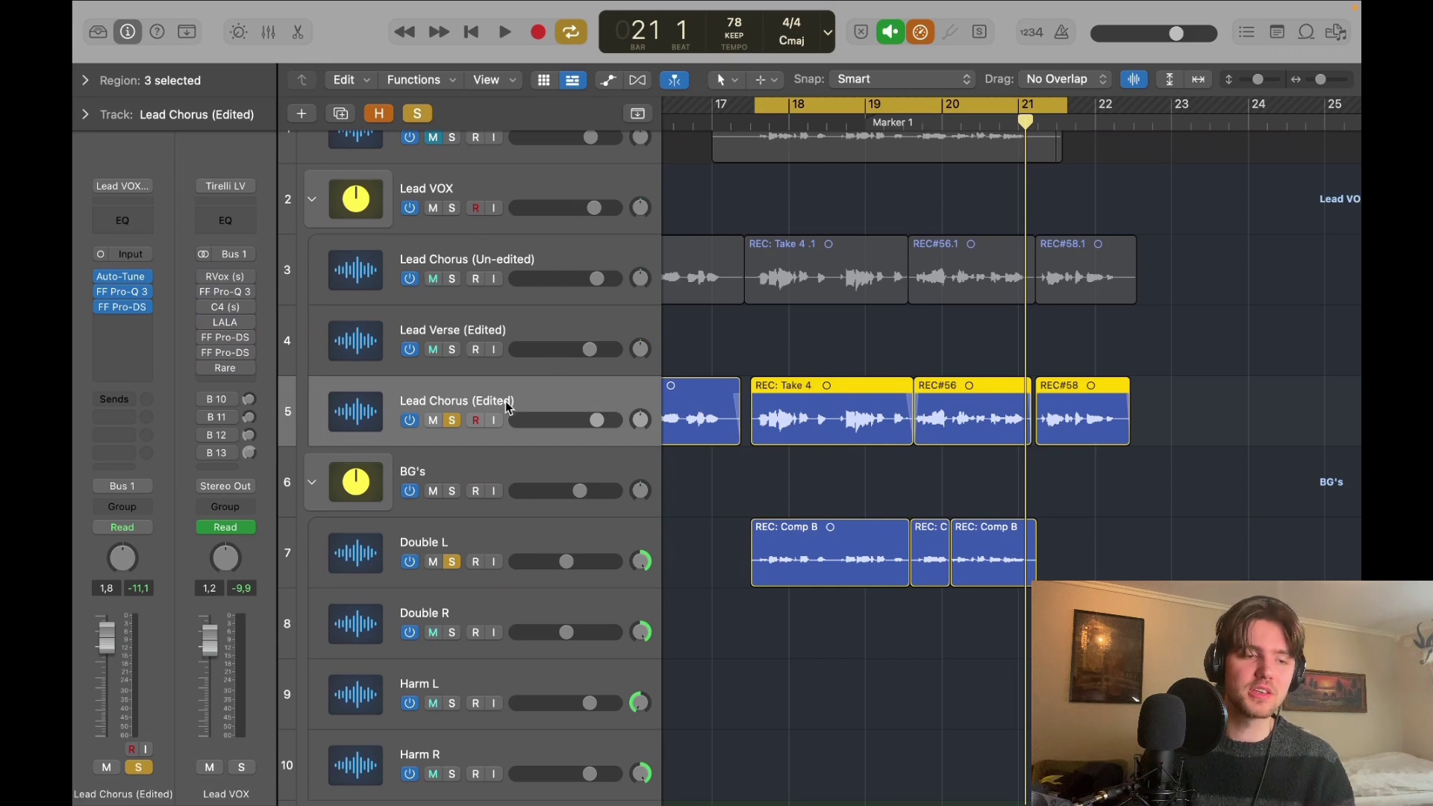
click(453, 421)
click(500, 537)
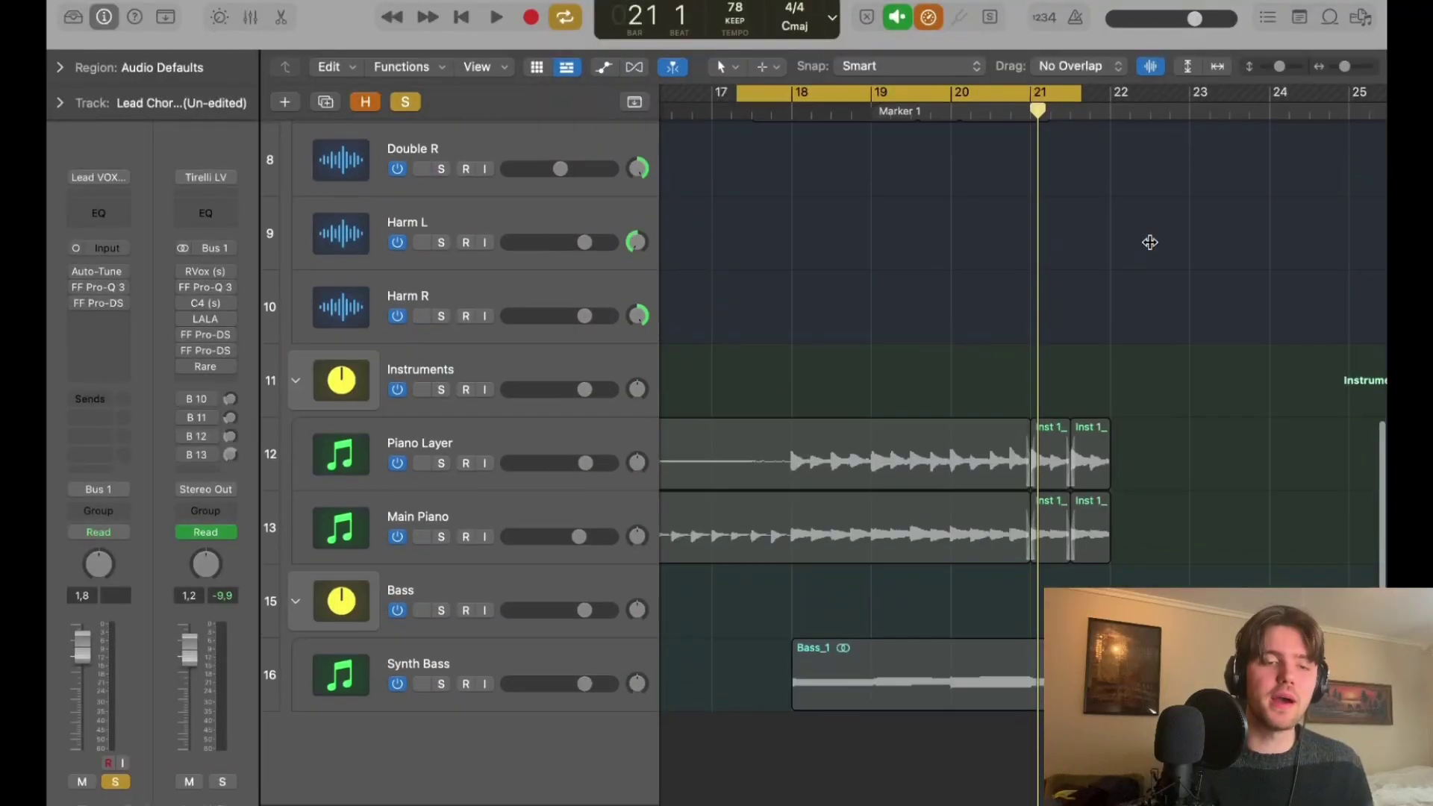
scroll(1149, 240, up, 10)
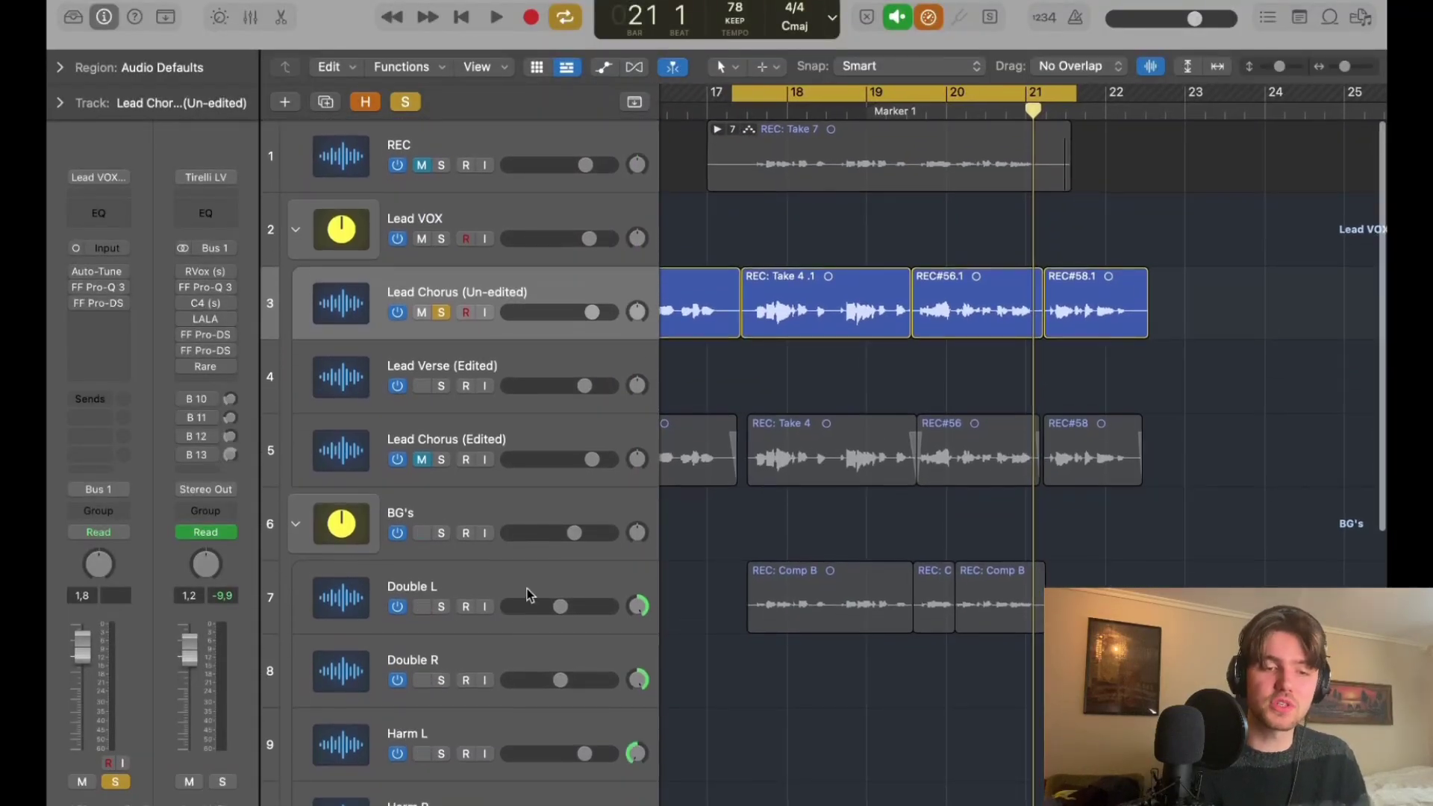
click(529, 598)
Cut away the silence before the first phrase at the start of the first Double L region.
drag(1284, 69, 1353, 69)
drag(1353, 69, 1347, 67)
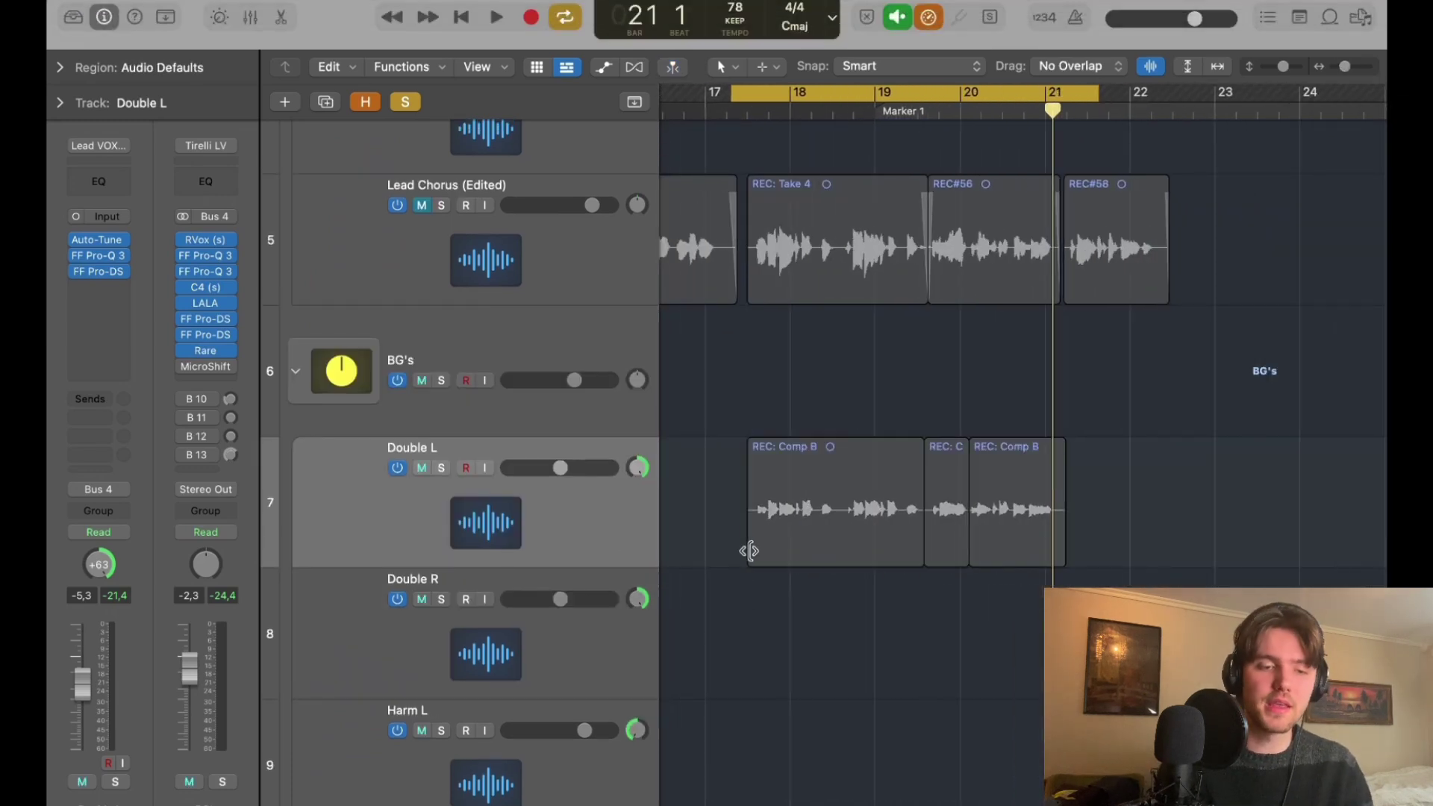
click(750, 551)
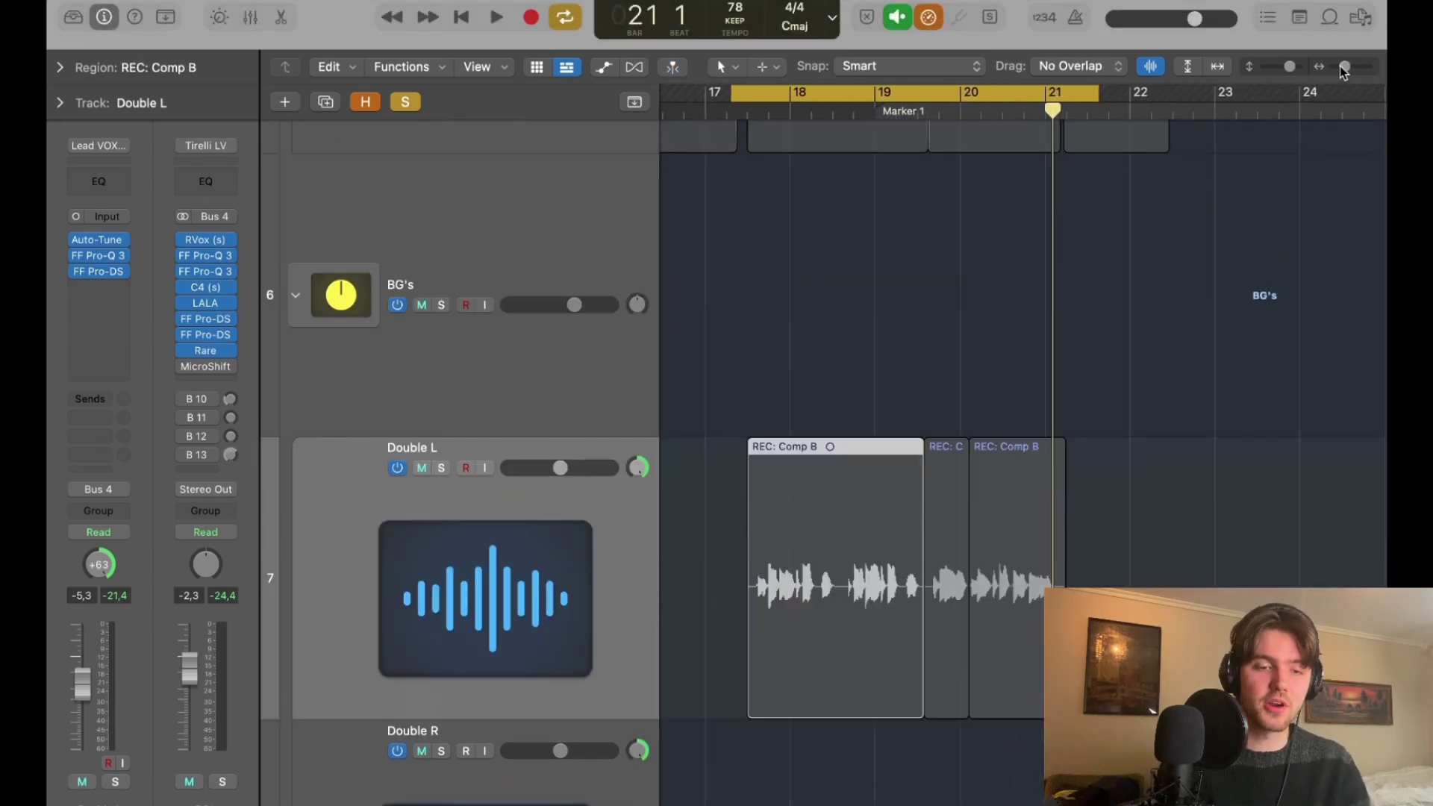
drag(1344, 67, 1346, 68)
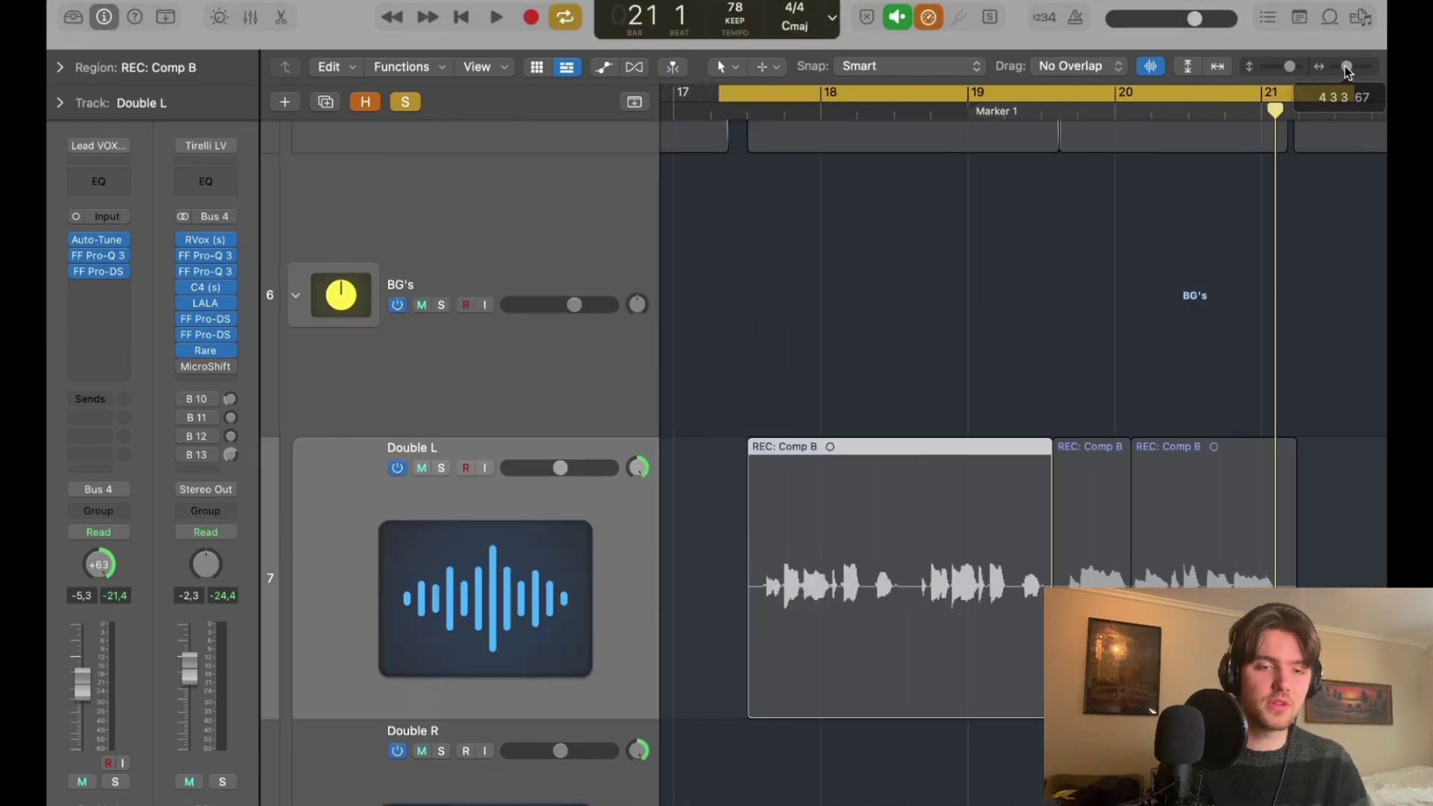
click(1116, 149)
drag(758, 504, 732, 502)
key(Delete)
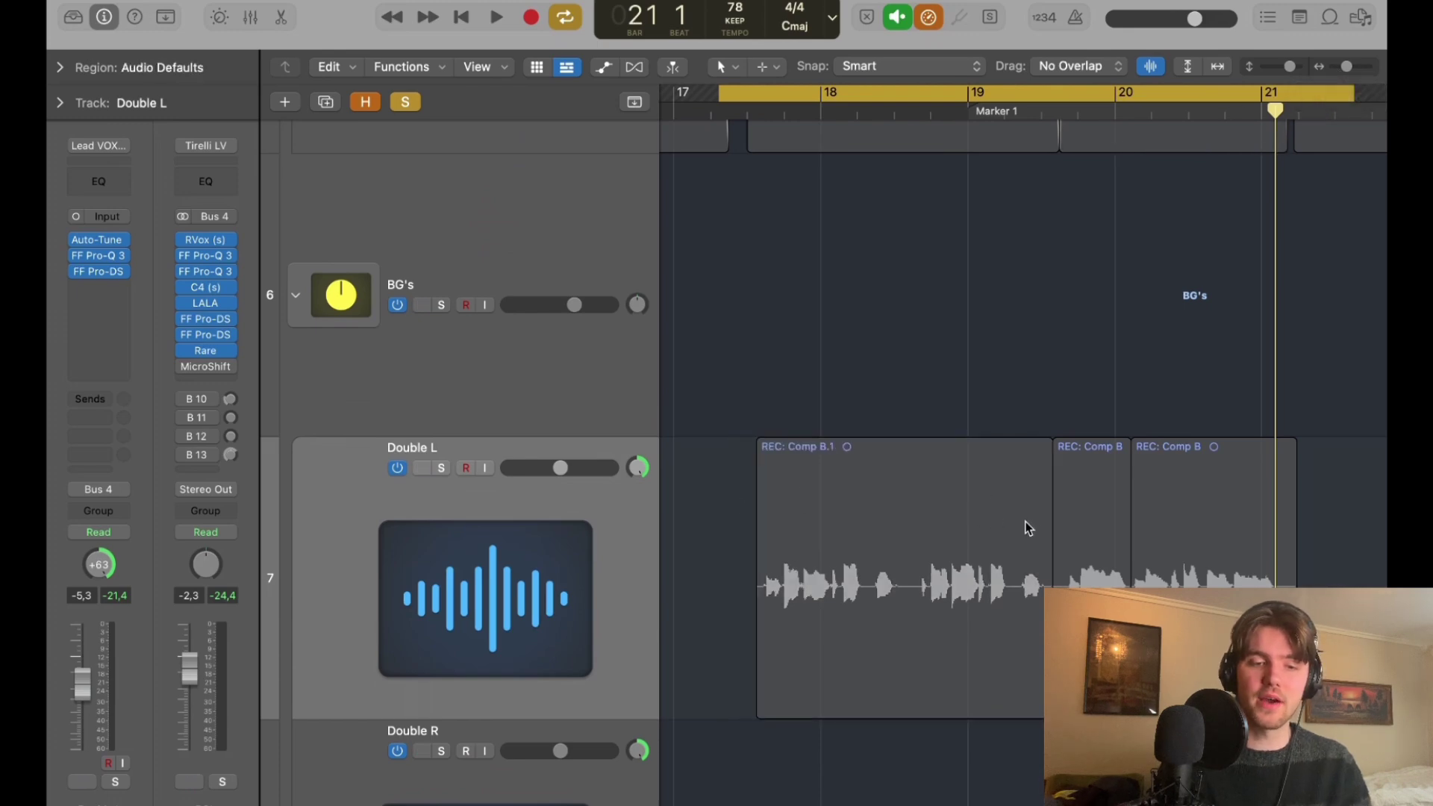
Delete the silent gap near bar 18 beat 3 and the empty tail after the last phrase just past bar 21.
scroll(1029, 528, right, 3)
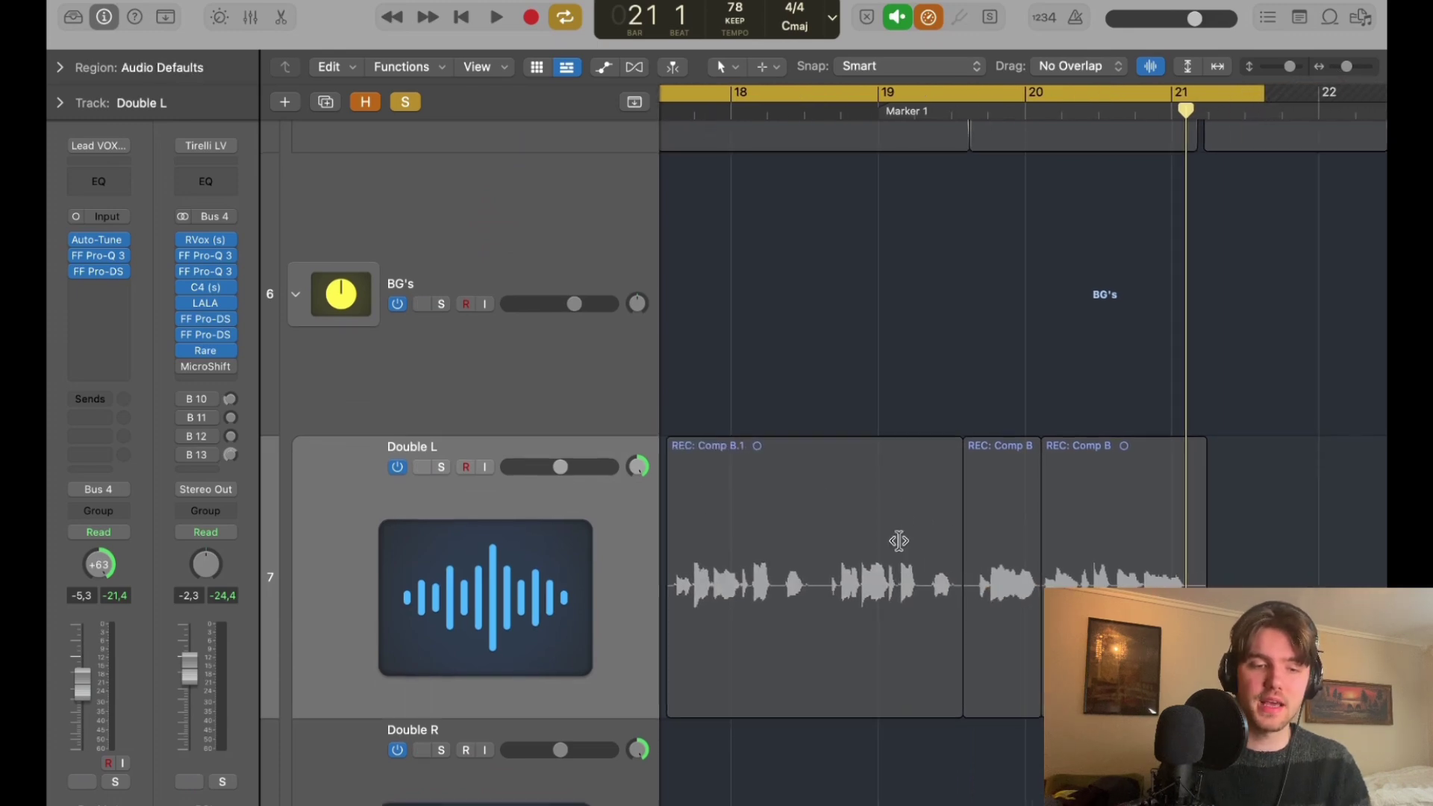
drag(813, 556, 823, 556)
key(Delete)
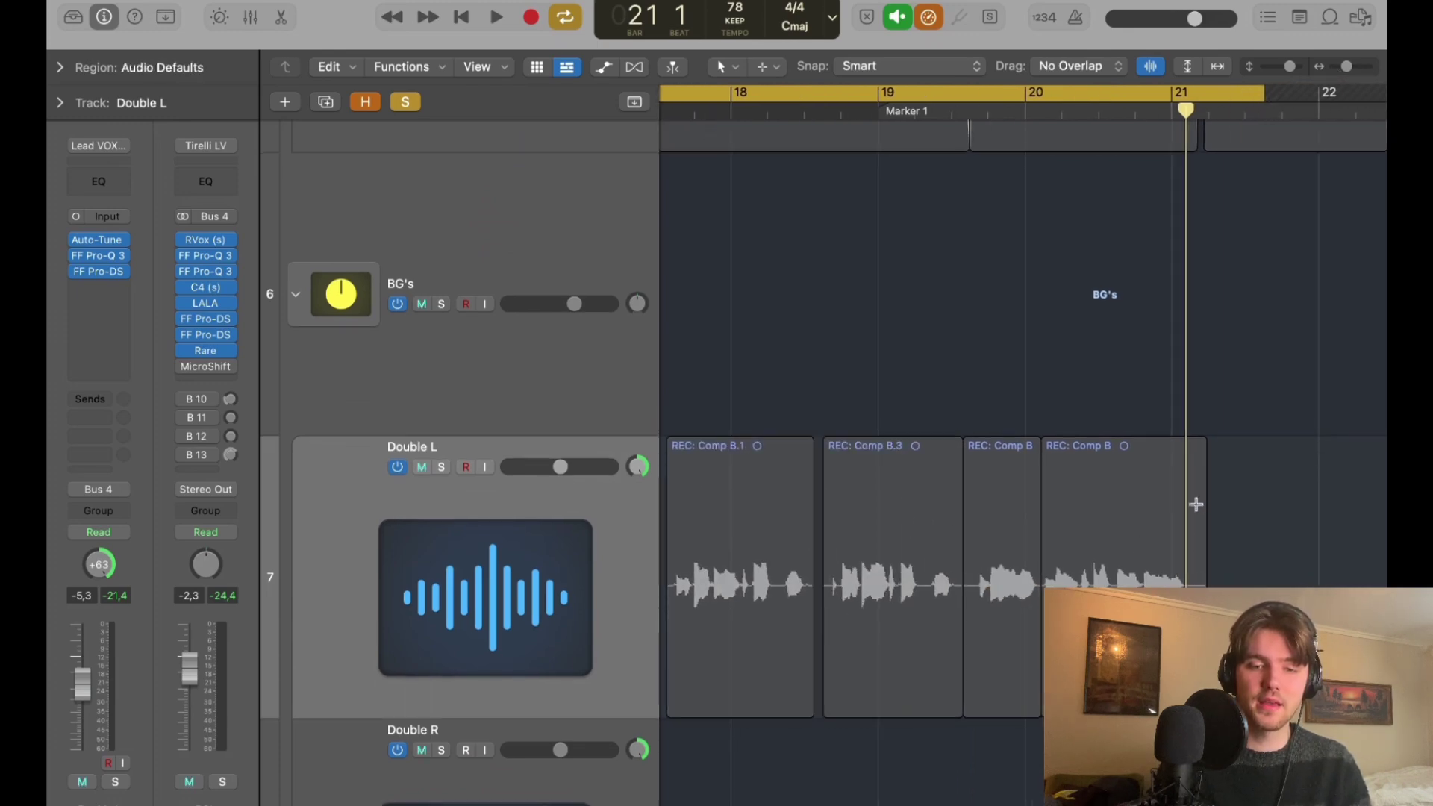
drag(1193, 504, 1245, 504)
key(Delete)
scroll(971, 553, left, 1)
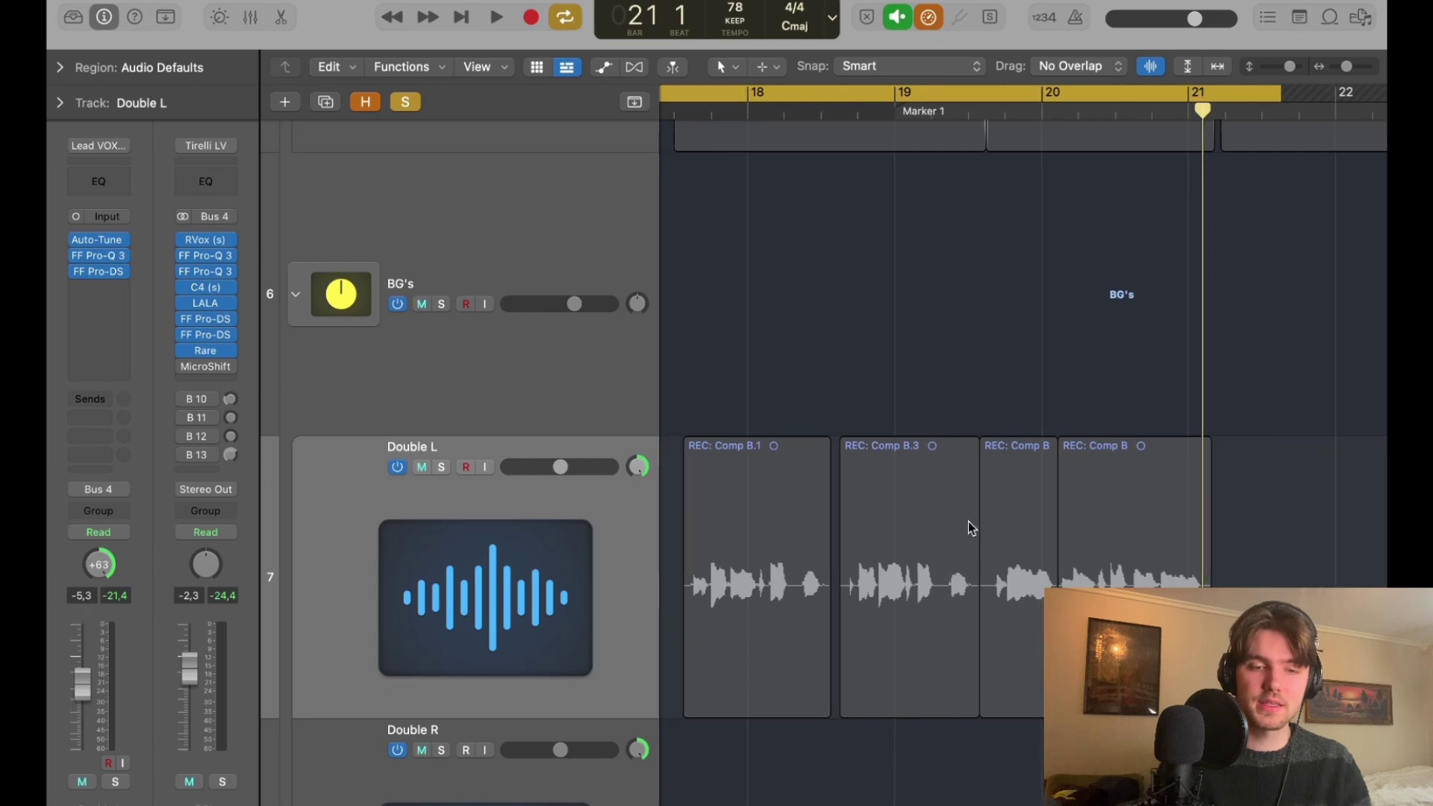
Delete the short silence around bar 19 beat 3 between the second and third Double L regions.
drag(971, 511, 978, 508)
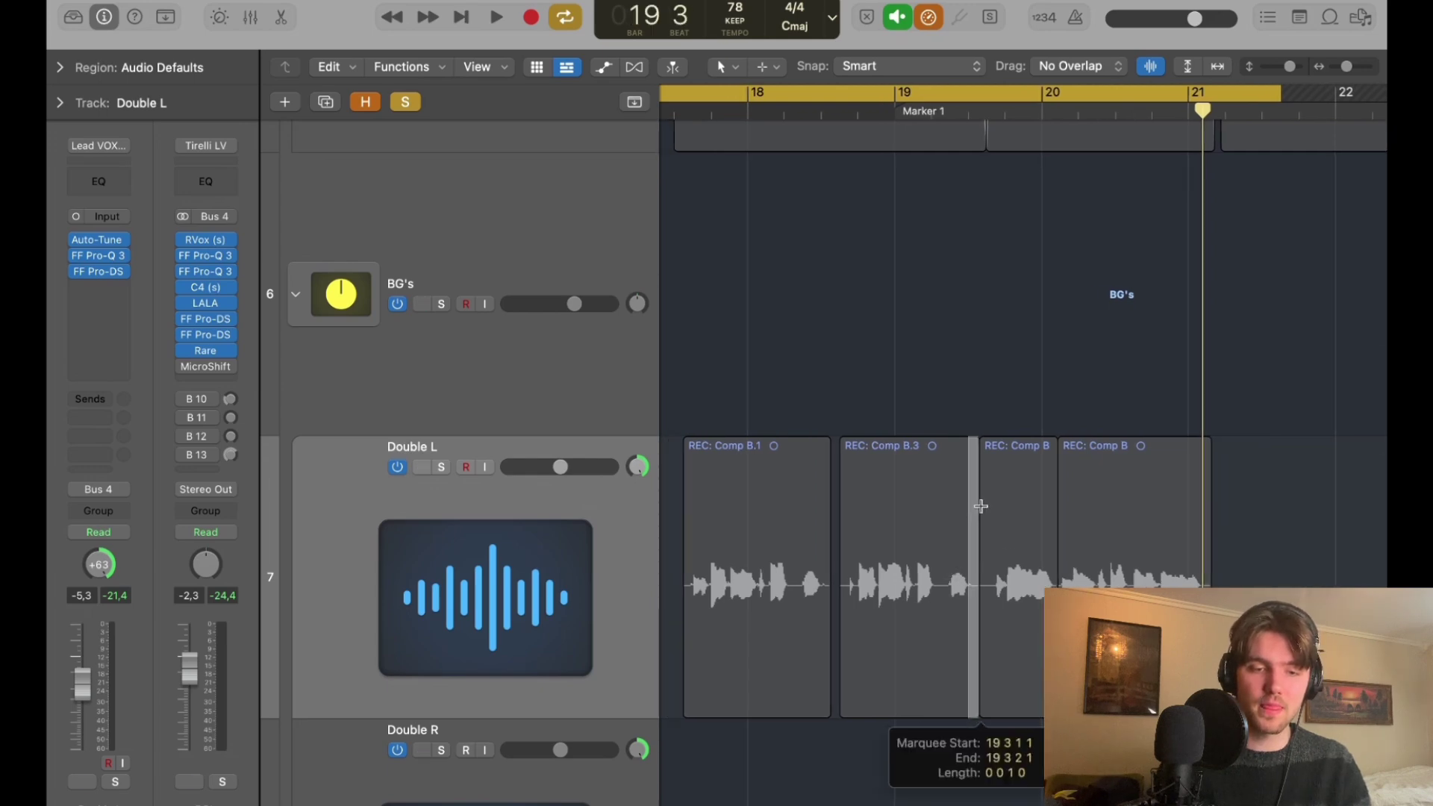
click(992, 375)
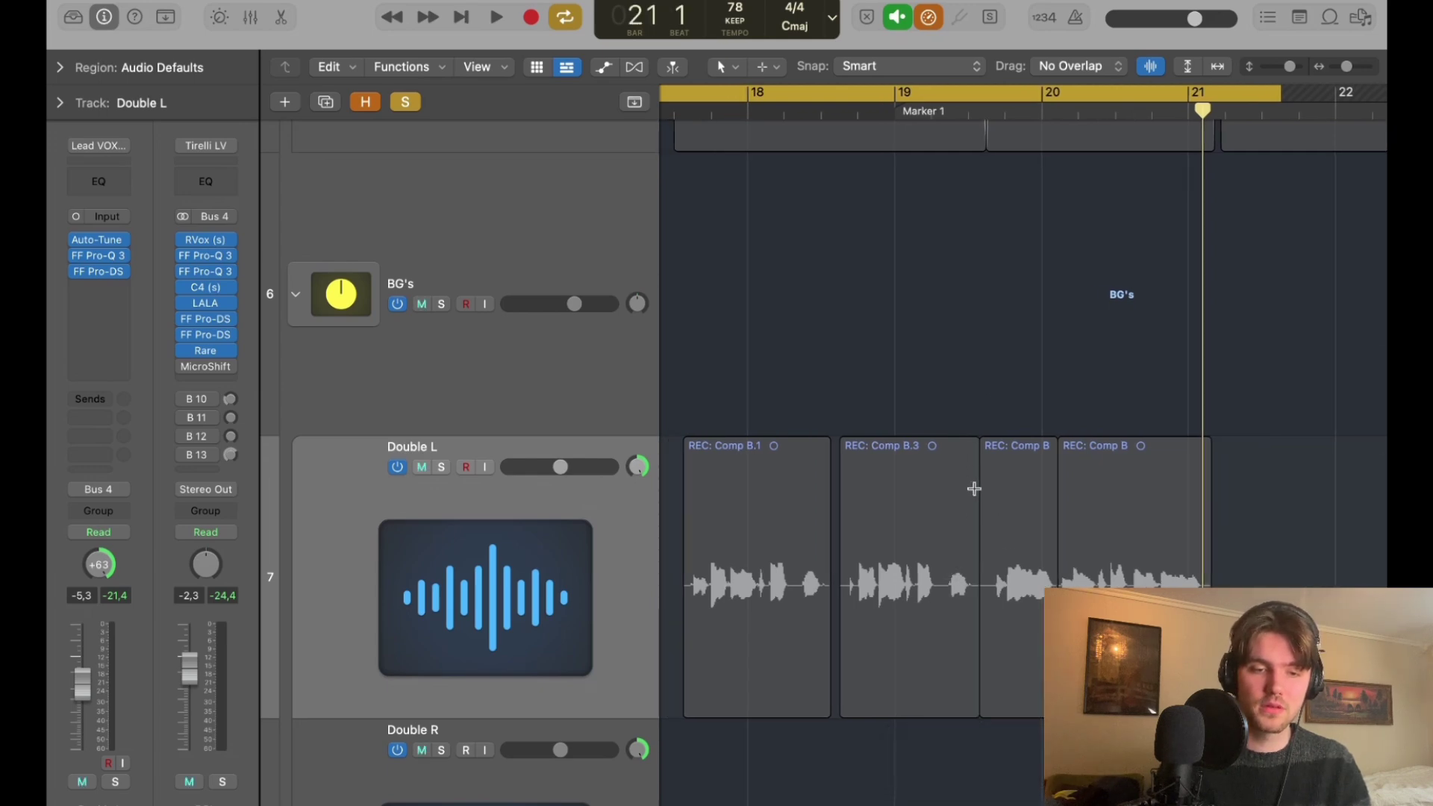
drag(974, 489, 987, 490)
key(Delete)
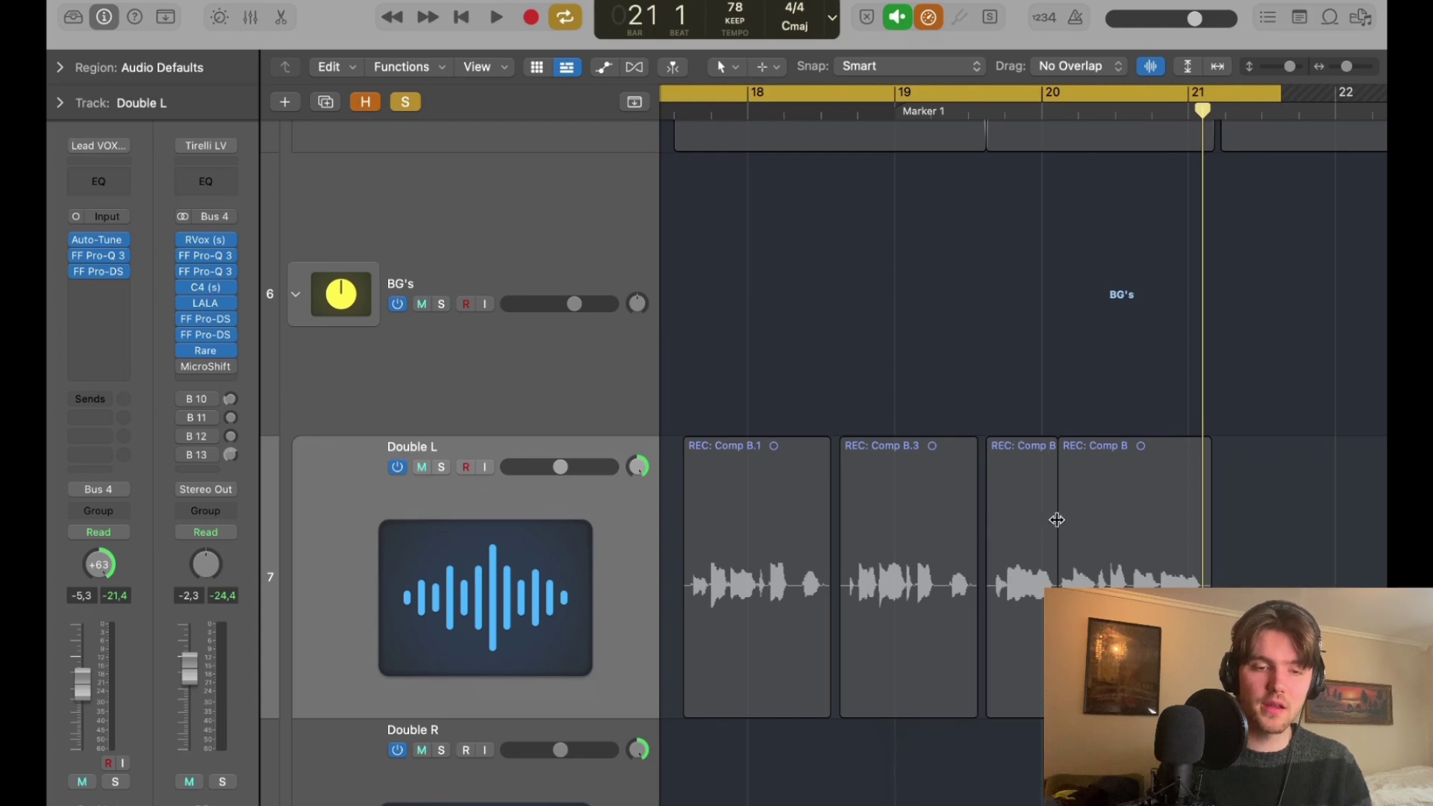
Trim the start of the first Double L region closer to its opening phrase and add a short fade-in.
scroll(1060, 518, down, 2)
scroll(822, 478, left, 2)
drag(701, 377, 1209, 425)
key(z)
drag(1348, 67, 1354, 69)
scroll(1023, 314, left, 3)
click(754, 315)
drag(769, 773, 780, 774)
drag(780, 150, 788, 150)
drag(781, 731, 794, 736)
Trim the end of the first Double L region to just after bar 18 beat 3 and add a short fade-out.
scroll(794, 735, right, 5)
drag(1076, 735, 1069, 736)
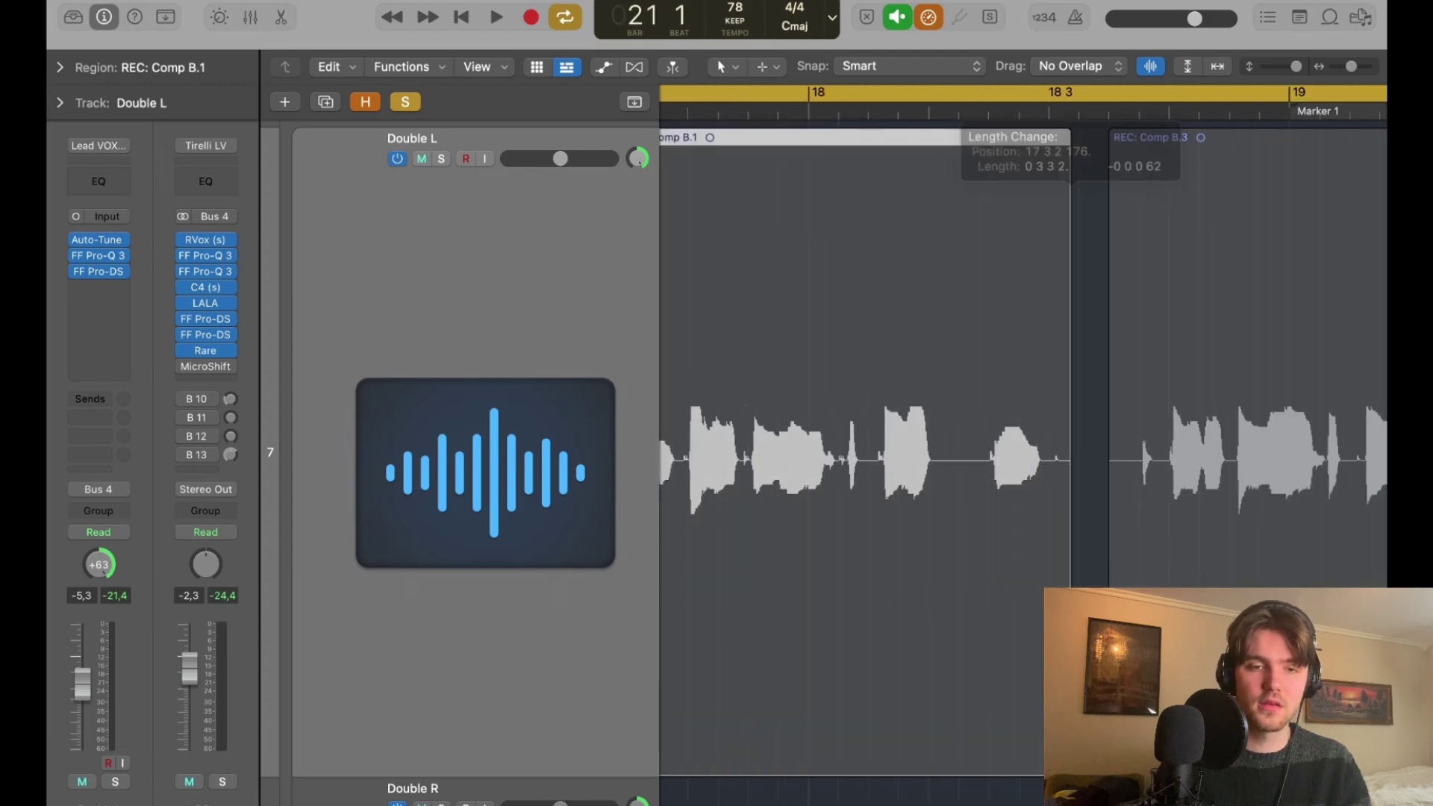
drag(1069, 141, 1058, 139)
Trim the start of the second Double L region to just before bar 18 beat 4 and add a short fade-in.
scroll(1112, 352, down, 3)
drag(1111, 649, 1133, 649)
scroll(1147, 190, up, 3)
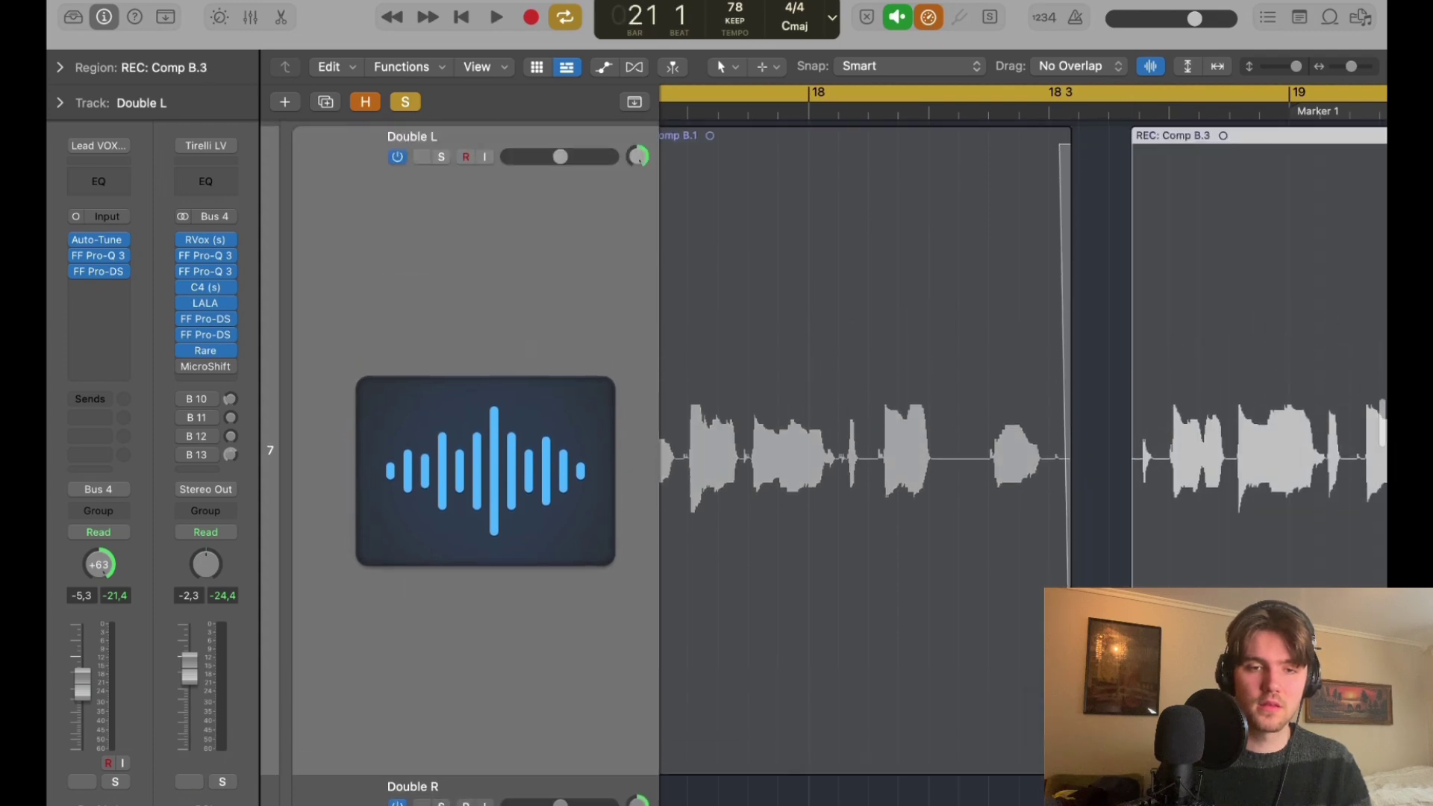
scroll(1147, 138, right, 3)
scroll(1082, 142, right, 3)
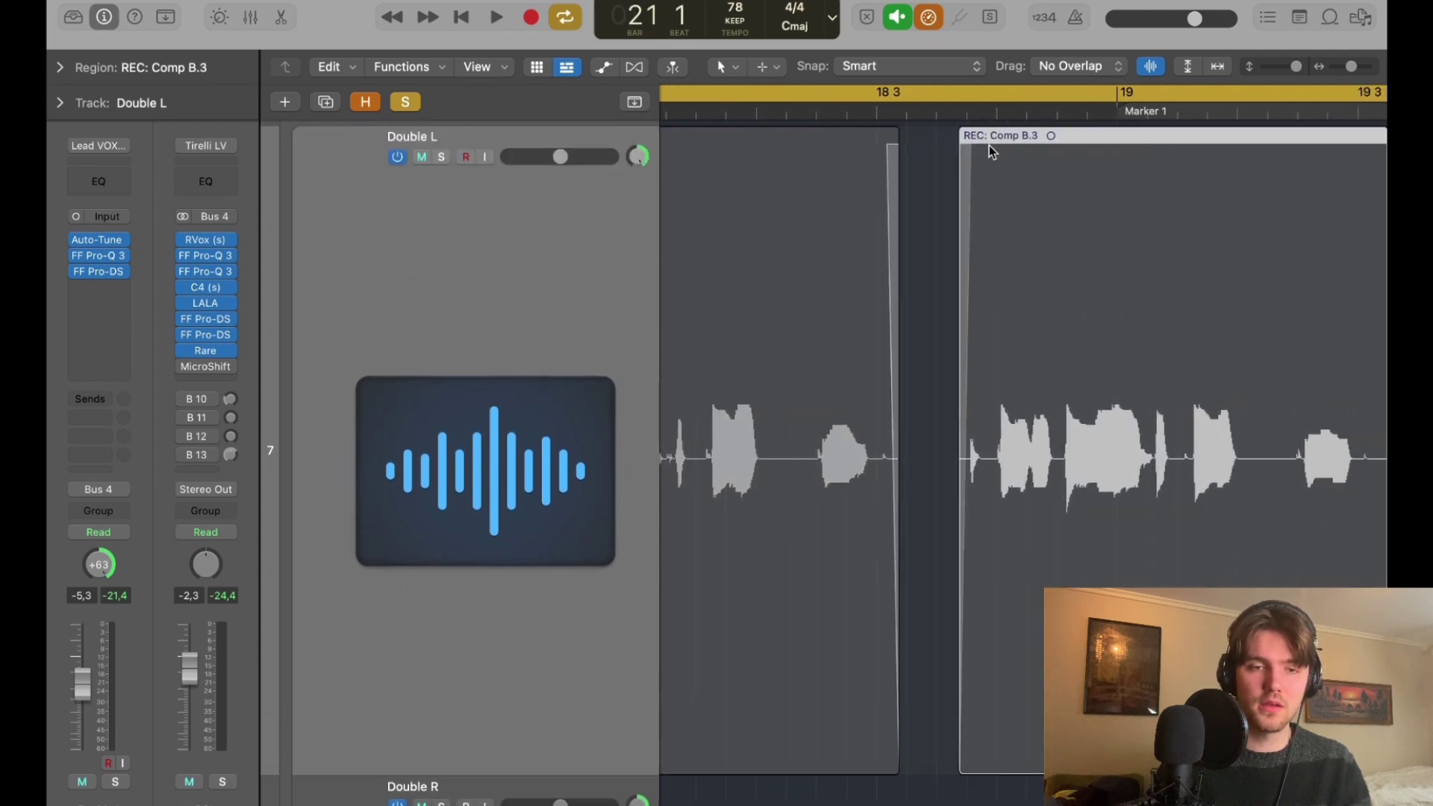
Trim the end of the second Double L region to just after bar 19 beat 3 and add a short fade-out.
scroll(966, 143, right, 10)
scroll(965, 144, right, 3)
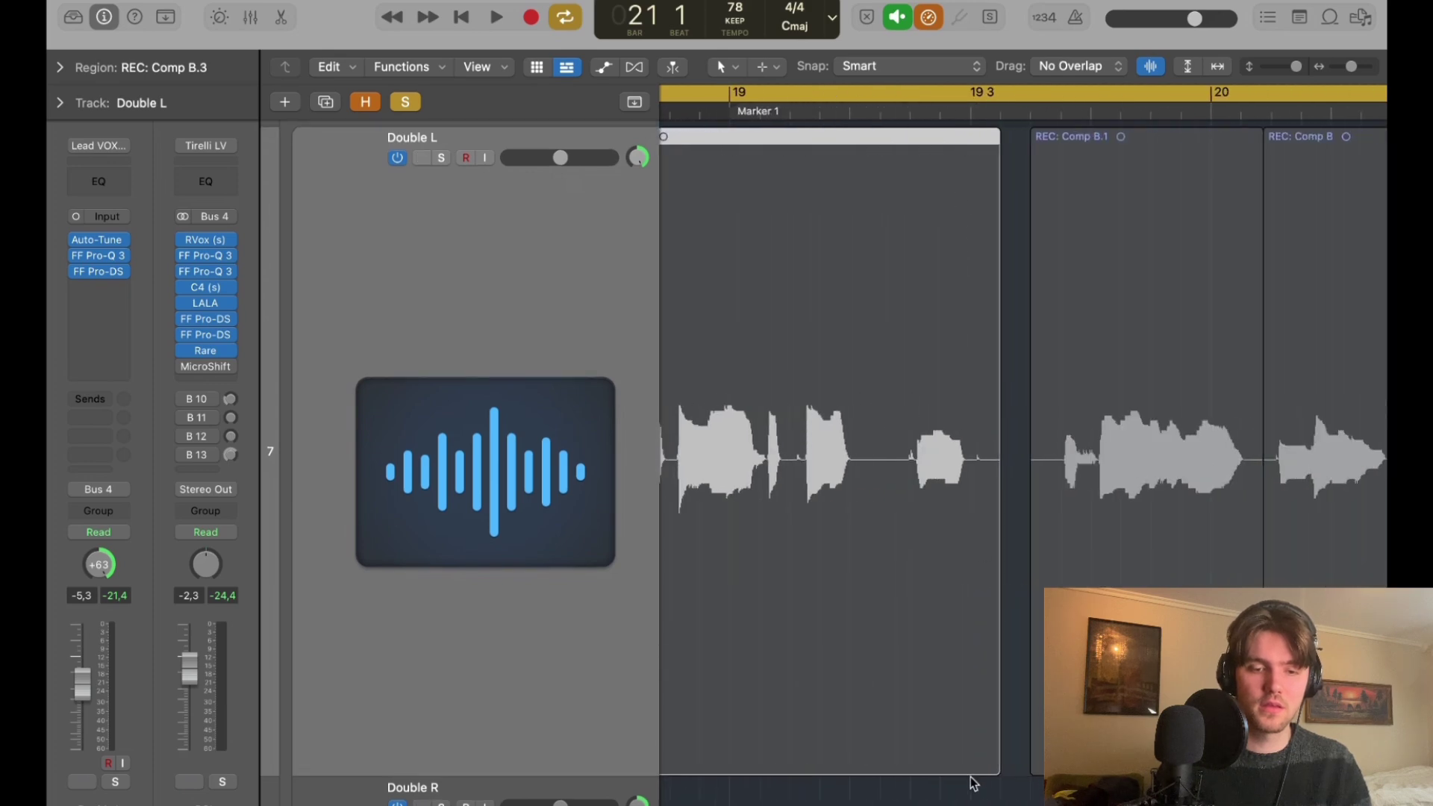
drag(998, 766, 983, 183)
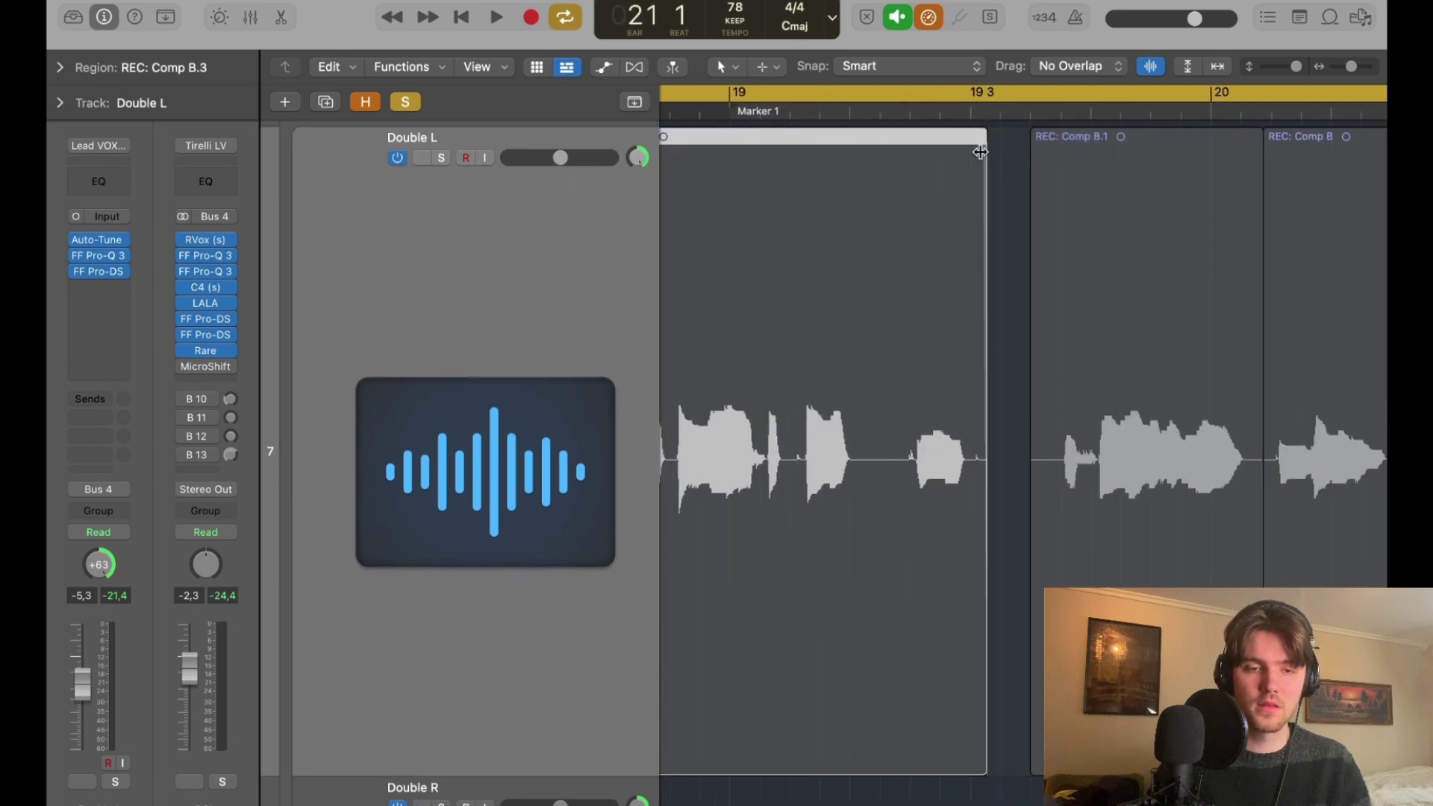
Trim both ends of the third Double L region close to its phrase and add a short fade-in and fade-out.
drag(1034, 770, 1059, 173)
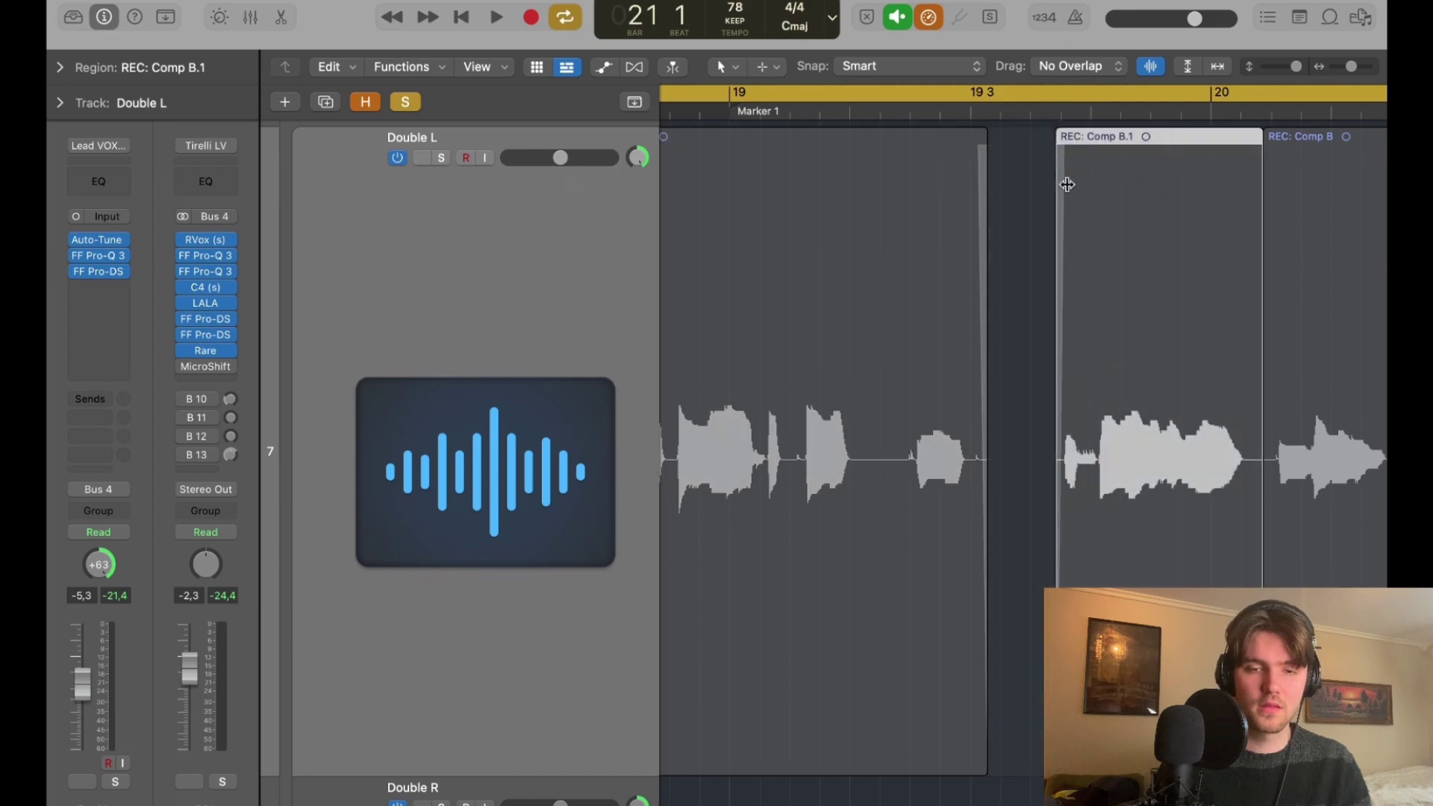
scroll(1057, 163, right, 3)
drag(1141, 545, 1127, 545)
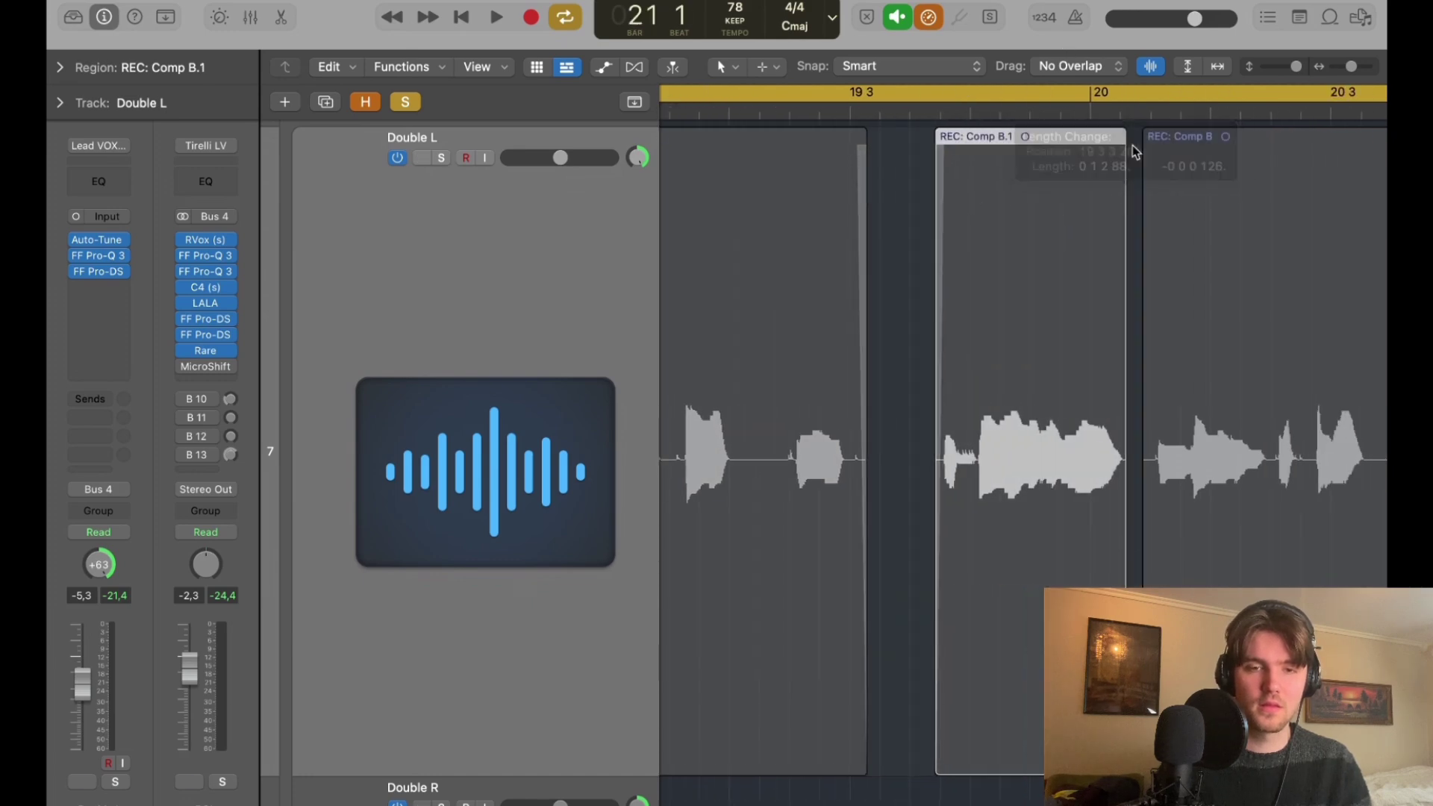
Trim the last Double L region's start closer to its opening phrase and its end to just after bar 21.
scroll(982, 724, right, 4)
drag(991, 737, 996, 737)
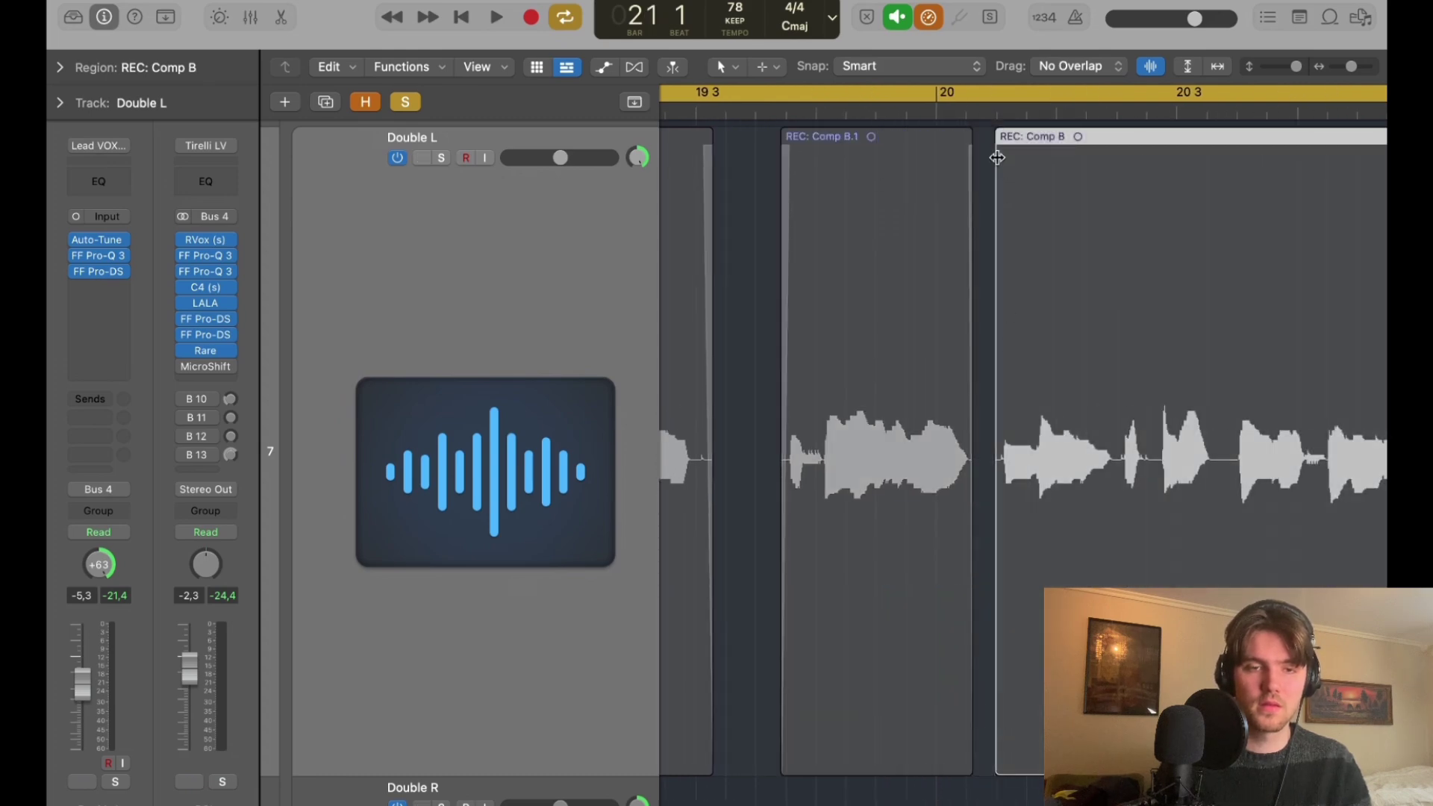
scroll(1001, 150, right, 8)
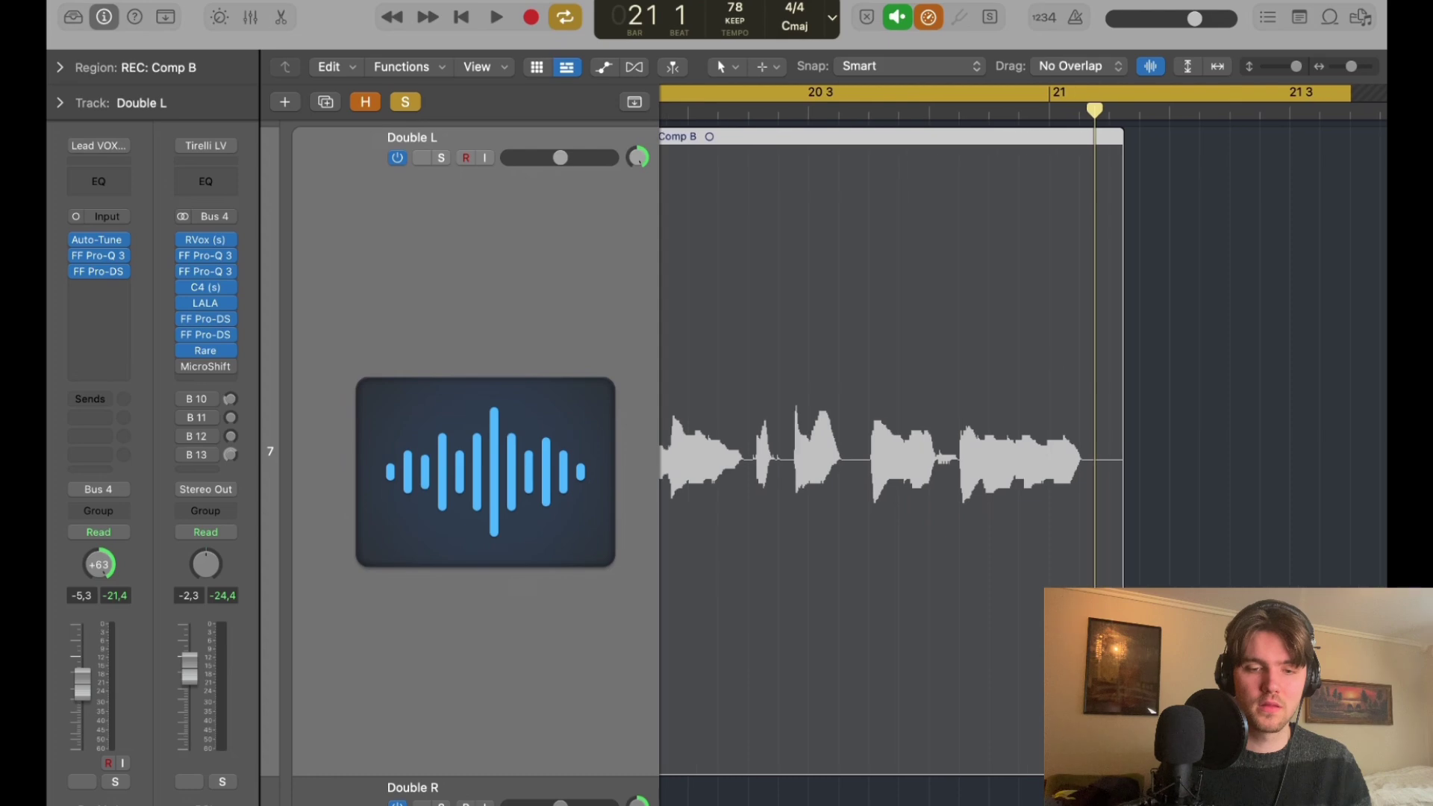
drag(1122, 137, 1087, 127)
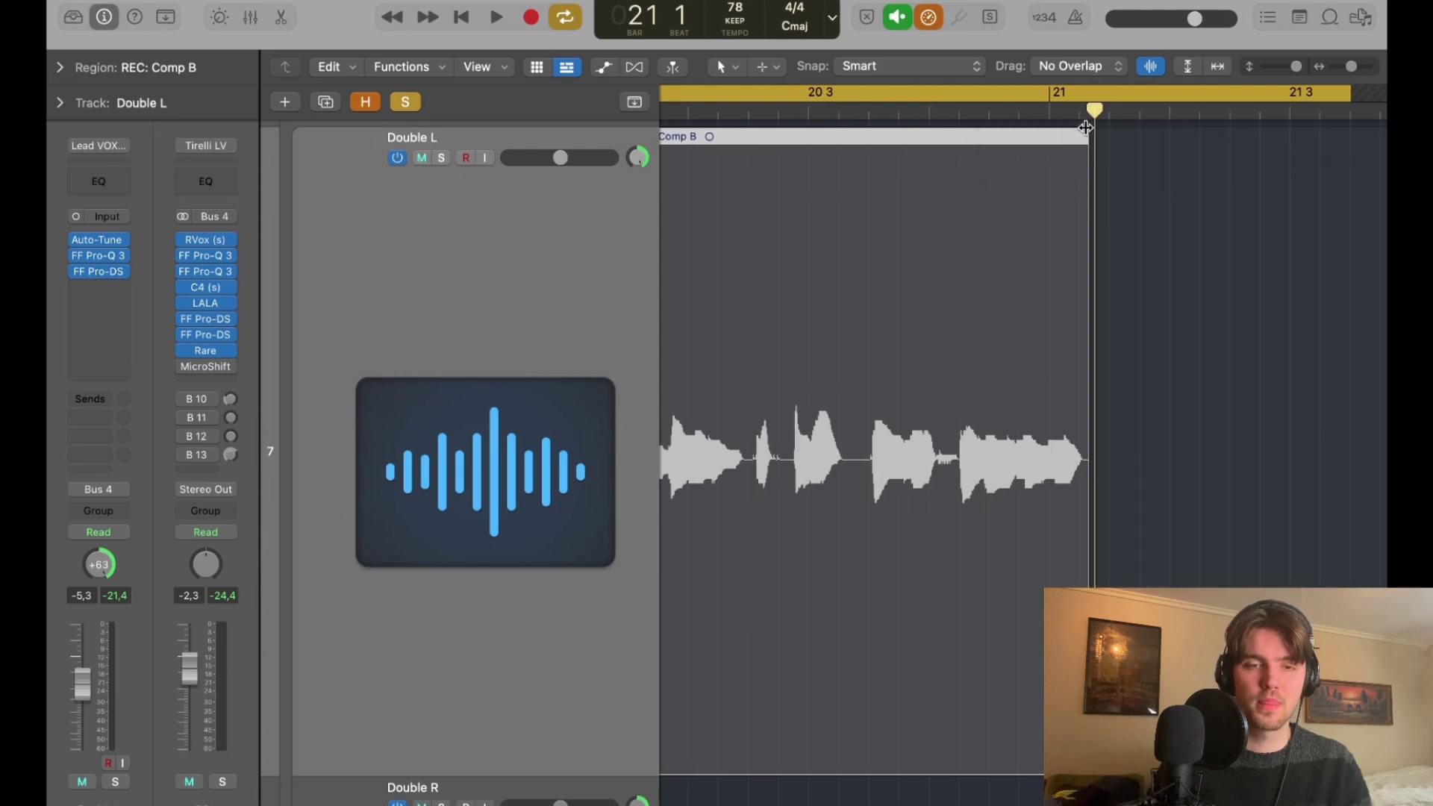
Solo the Lead Chorus (Un-edited) track.
drag(1296, 66, 1342, 67)
scroll(1075, 268, left, 4)
scroll(426, 182, up, 15)
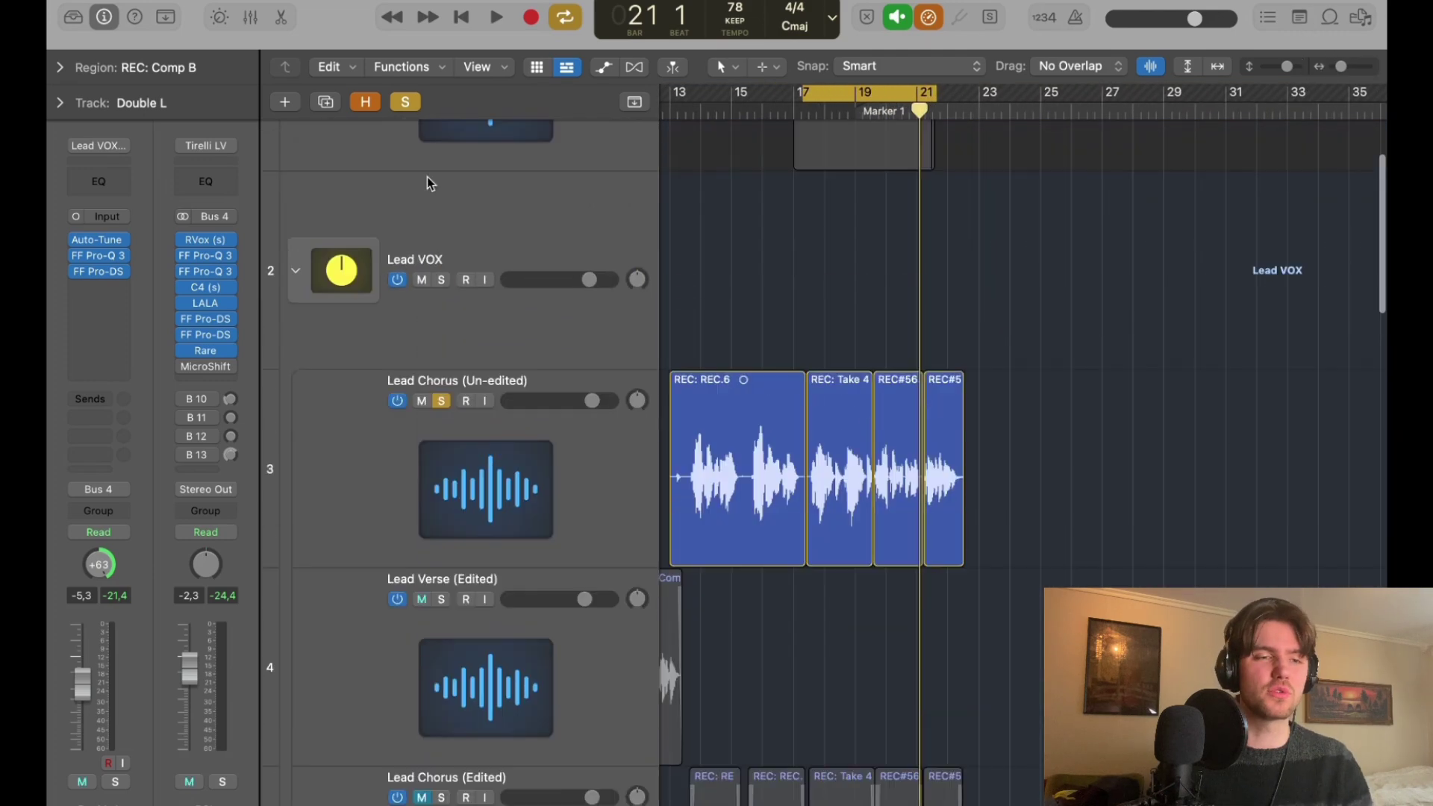
scroll(505, 443, up, 2)
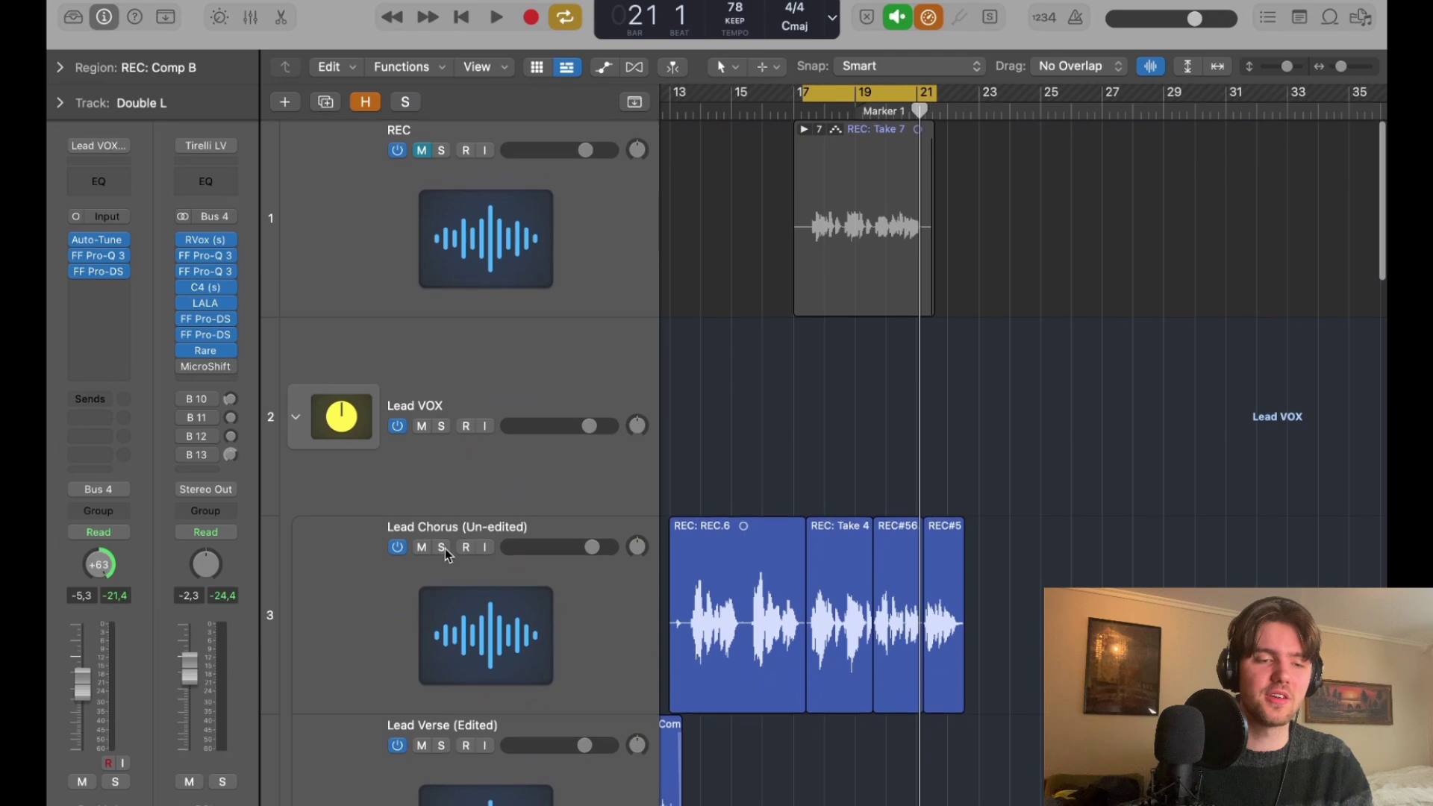
click(446, 546)
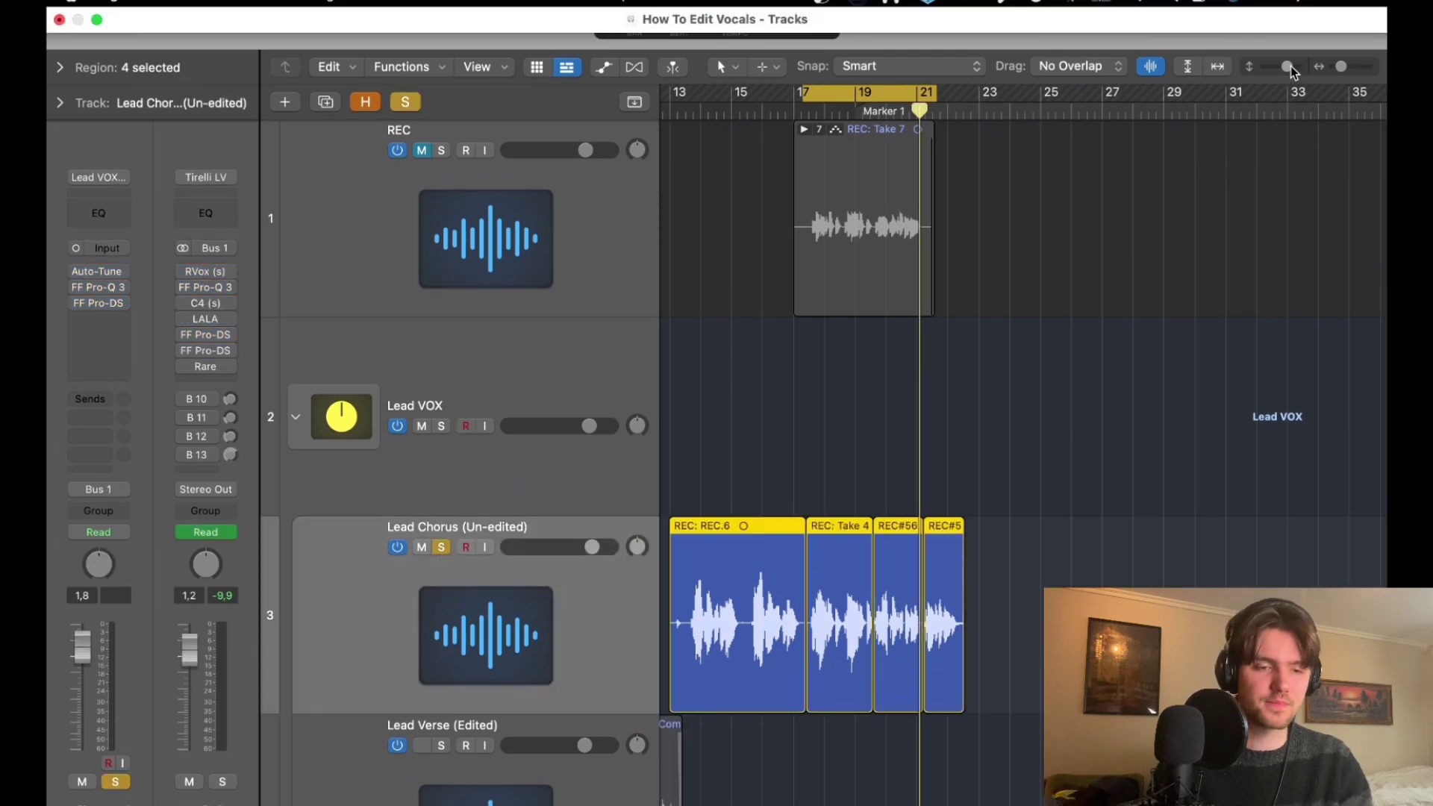
Set the cycle range to cover all Lead Chorus (Un-edited) regions, from about bar 13 to past bar 22.
drag(1291, 66, 1283, 66)
scroll(821, 299, left, 5)
click(780, 362)
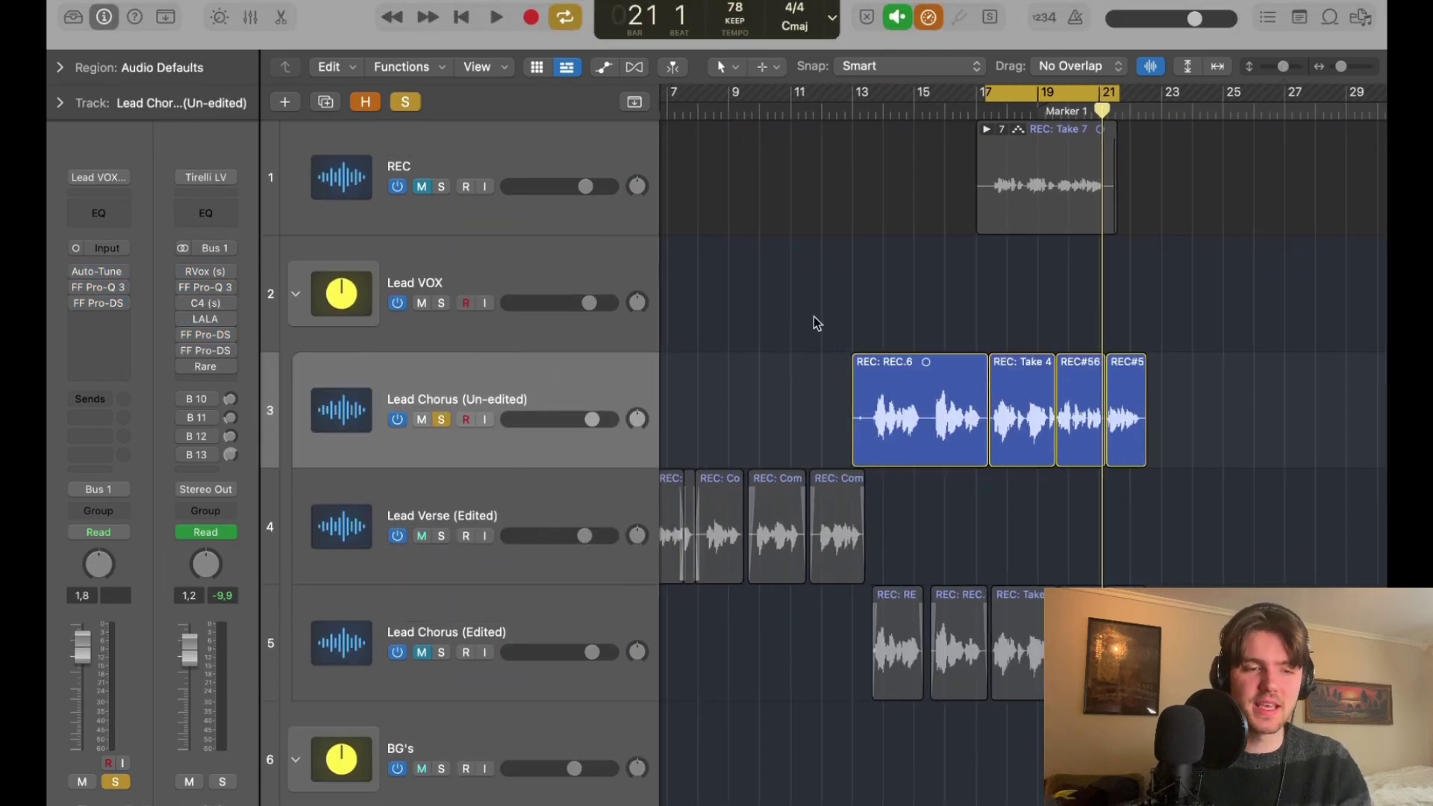
drag(812, 360, 1162, 383)
drag(984, 96, 862, 98)
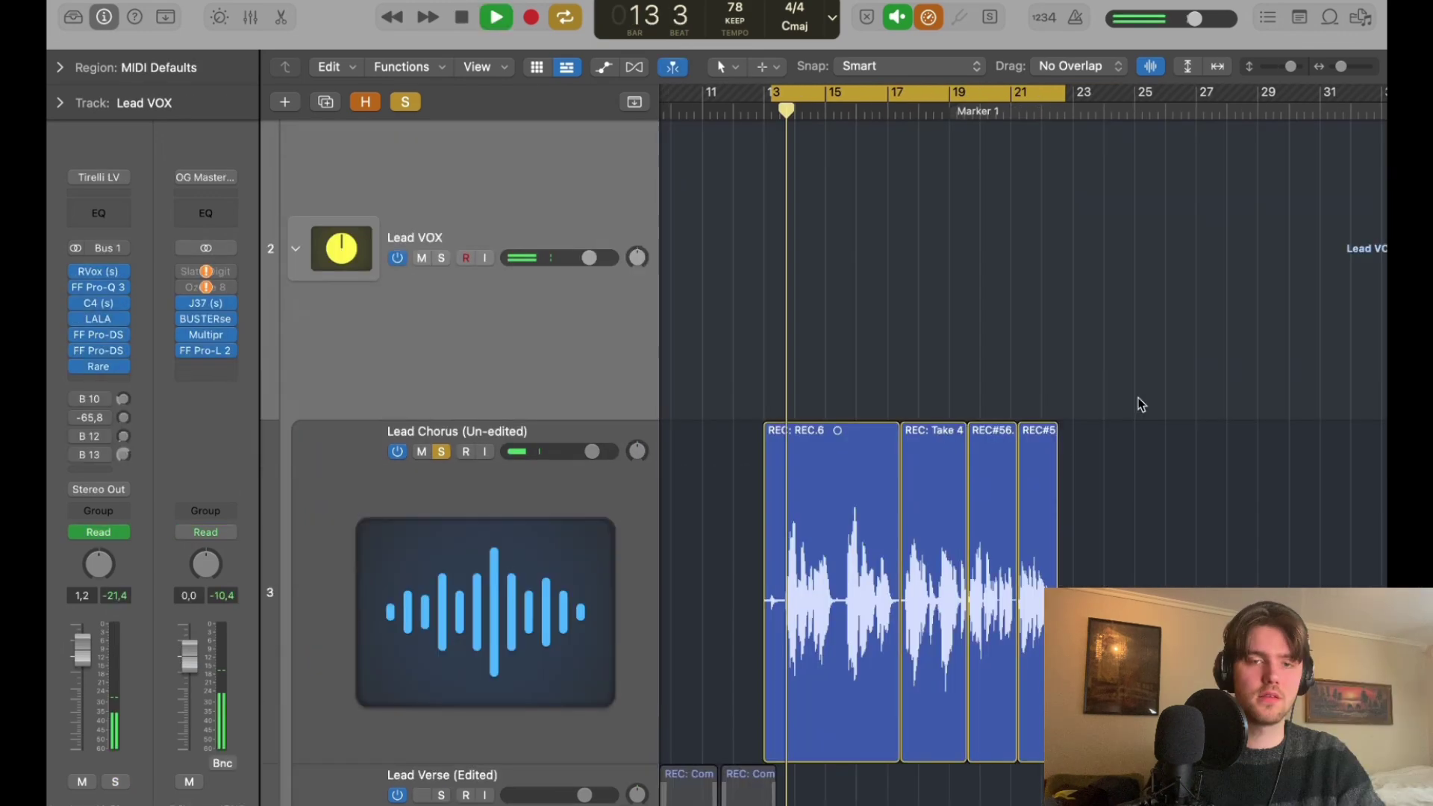
Play the soloed un-edited lead chorus from bar 13 to bar 17 and listen to the vocal.
scroll(1138, 398, down, 2)
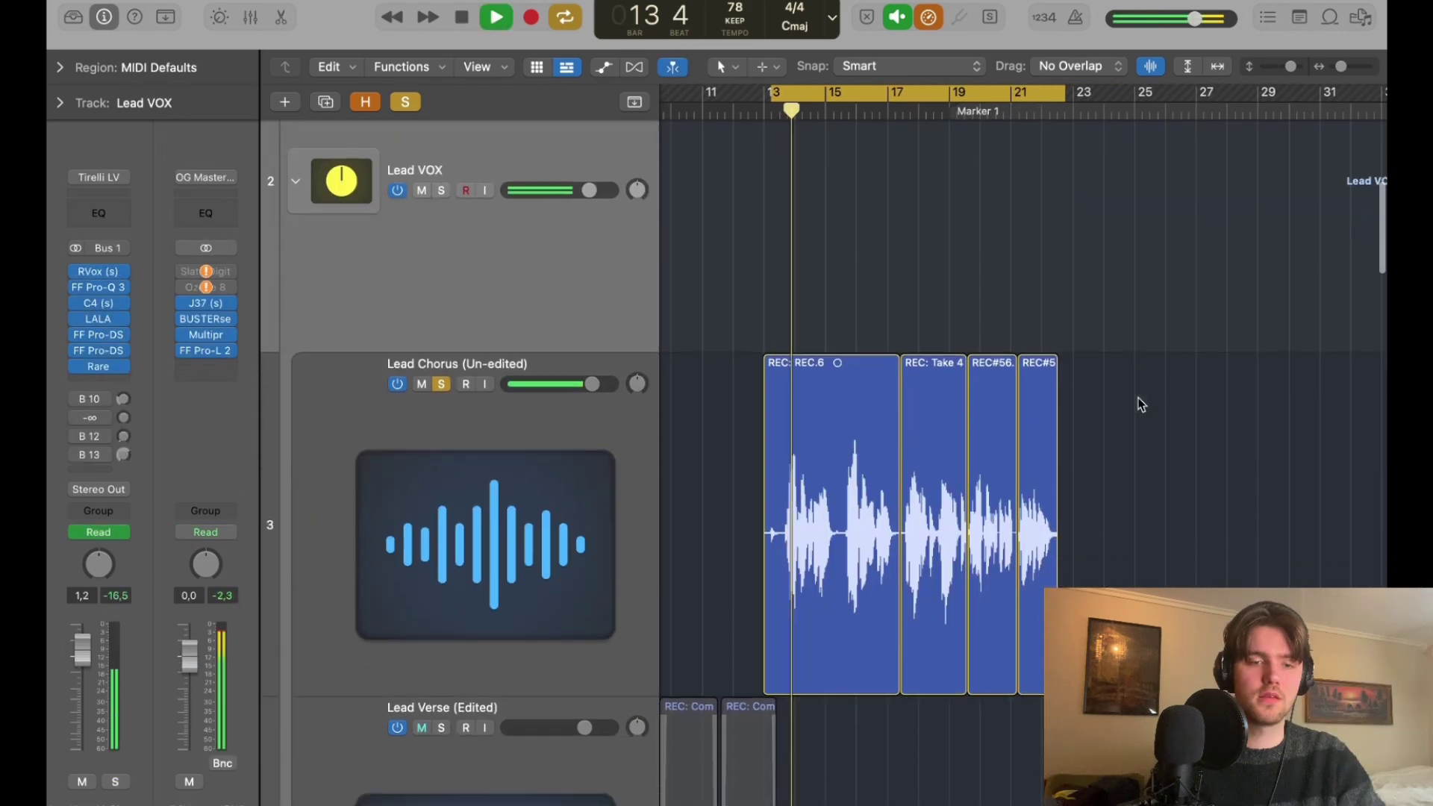
key(XF86AudioRaiseVolume)
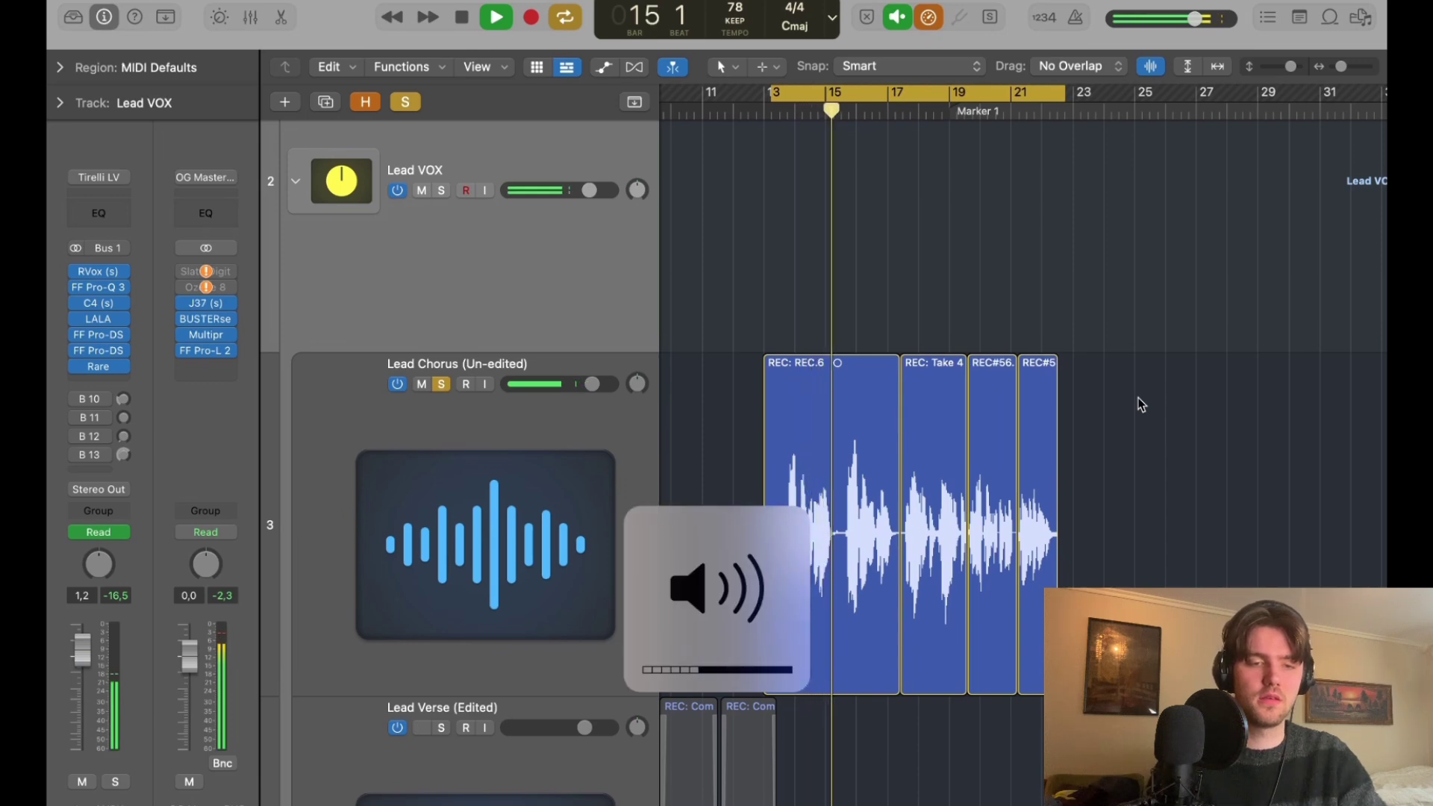
scroll(1171, 451, down, 2)
scroll(1171, 452, right, 2)
scroll(1249, 212, left, 1)
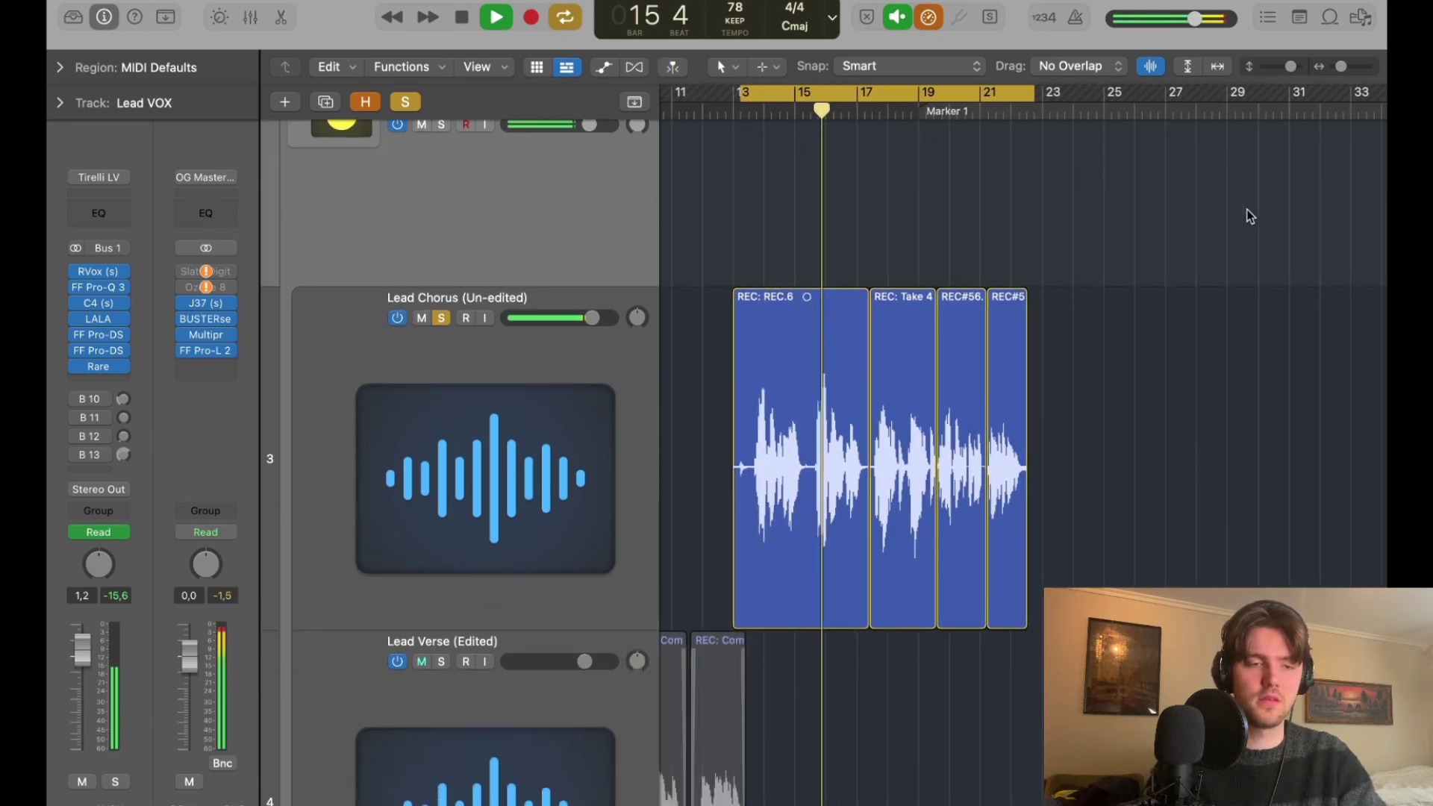
click(522, 454)
scroll(1068, 377, down, 3)
scroll(1097, 359, right, 2)
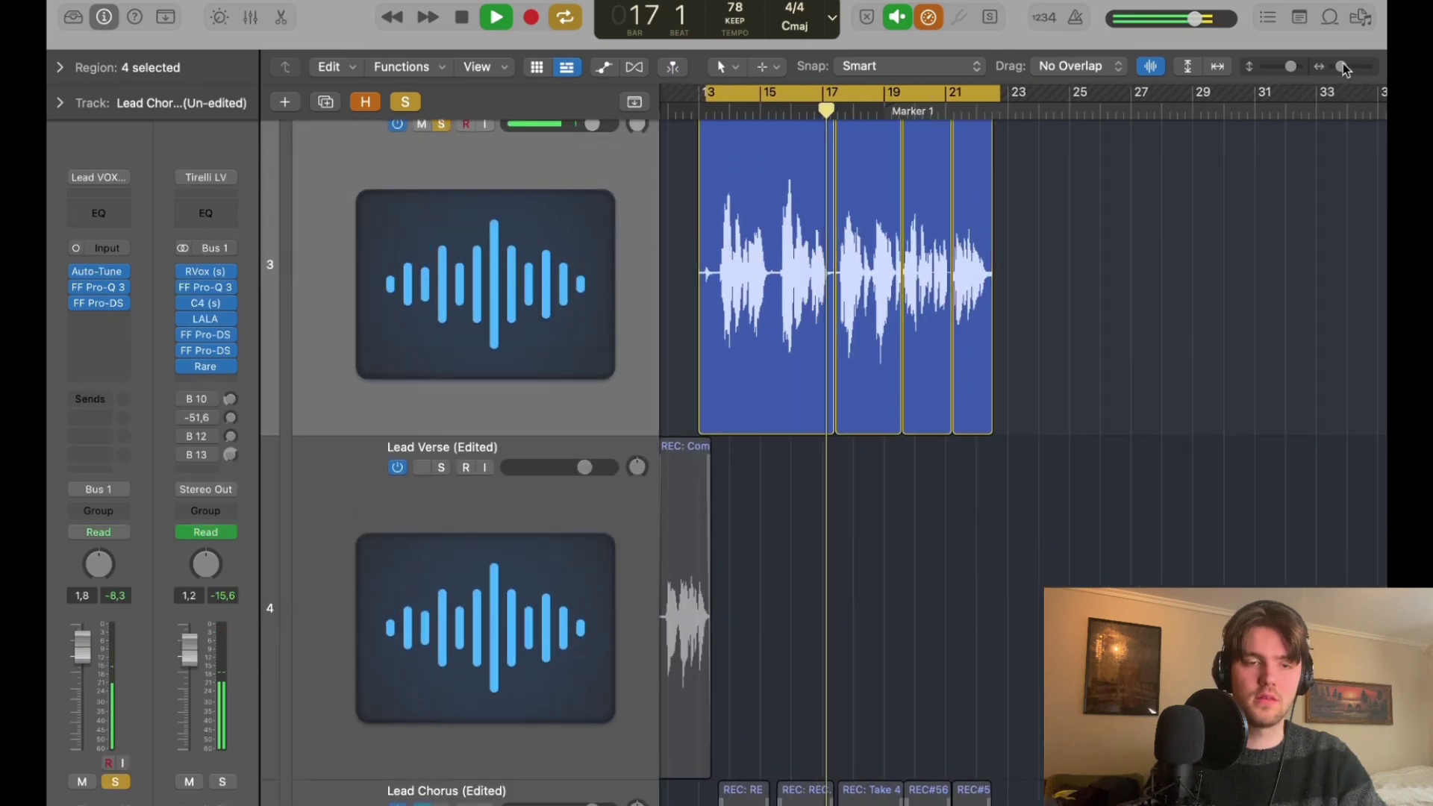
key(space)
Delete the silence between the first two un-edited chorus phrases, from just after bar 15 to just after bar 15 beat 3.
drag(1343, 67, 1344, 67)
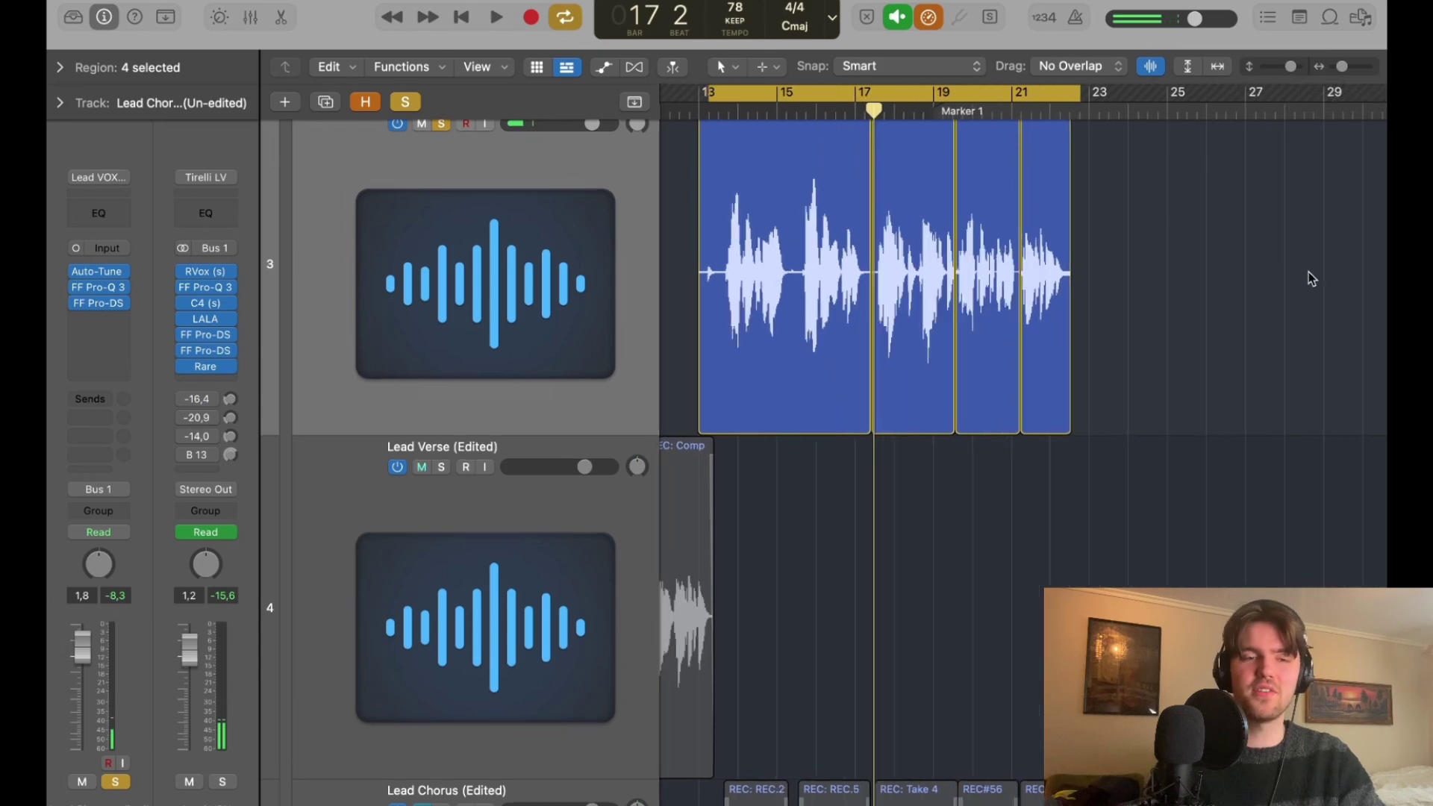
scroll(1273, 277, left, 2)
scroll(788, 254, up, 1)
scroll(787, 249, up, 2)
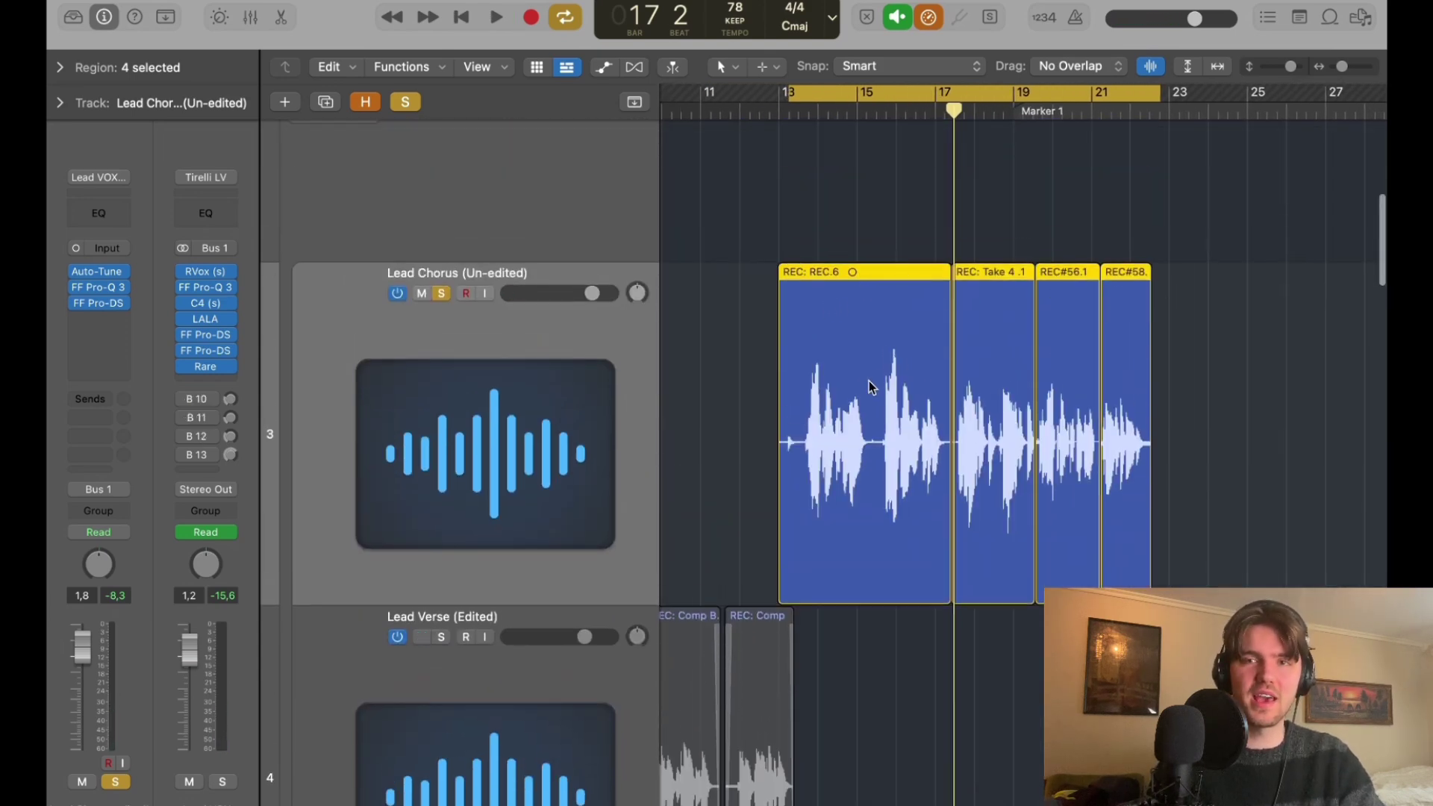
scroll(879, 388, right, 1)
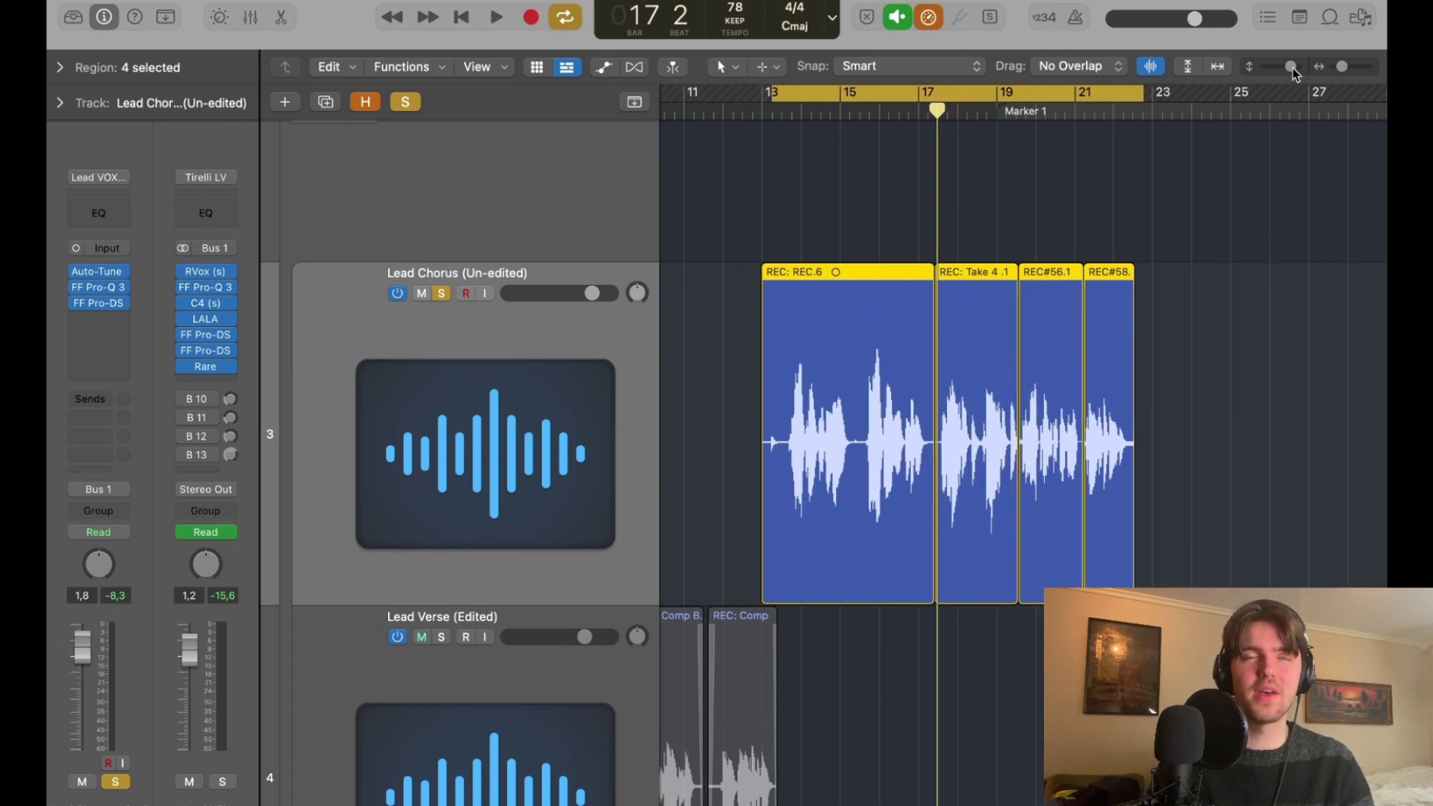
drag(1293, 68, 1346, 70)
scroll(1142, 418, left, 1)
scroll(1142, 418, down, 1)
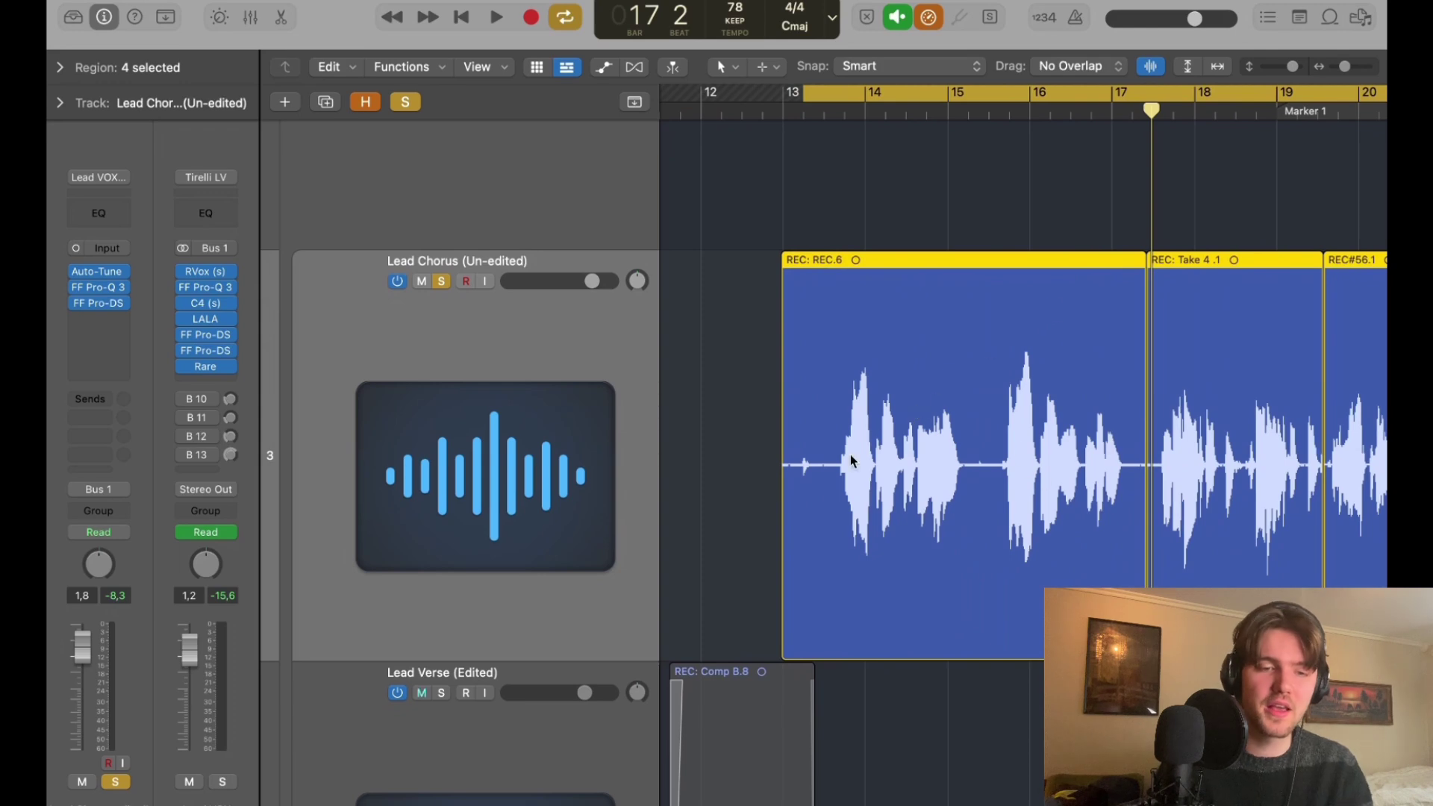
drag(967, 435, 999, 484)
key(Delete)
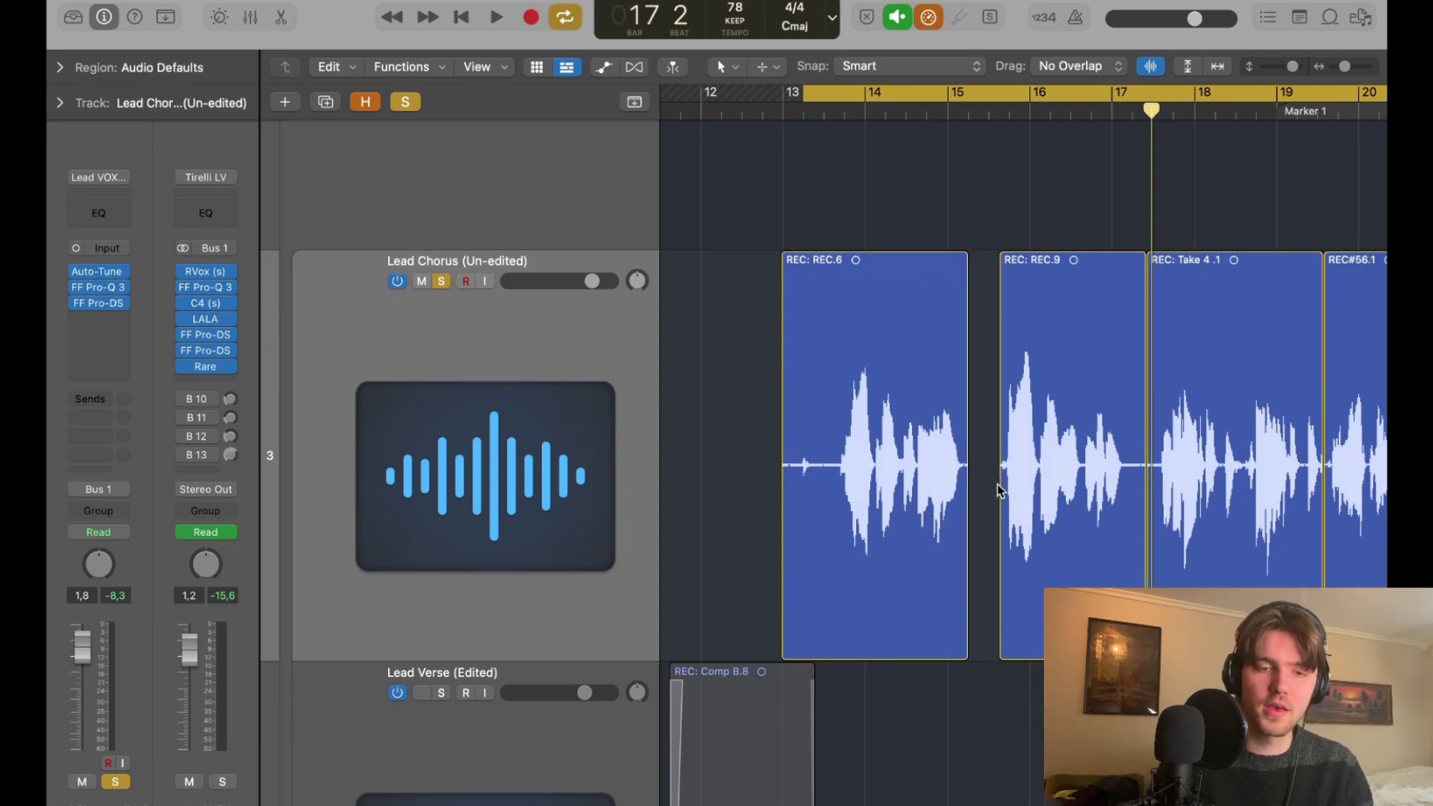
Add a short fade-out before the new gap after bar 15 and a short fade-in after it.
click(963, 273)
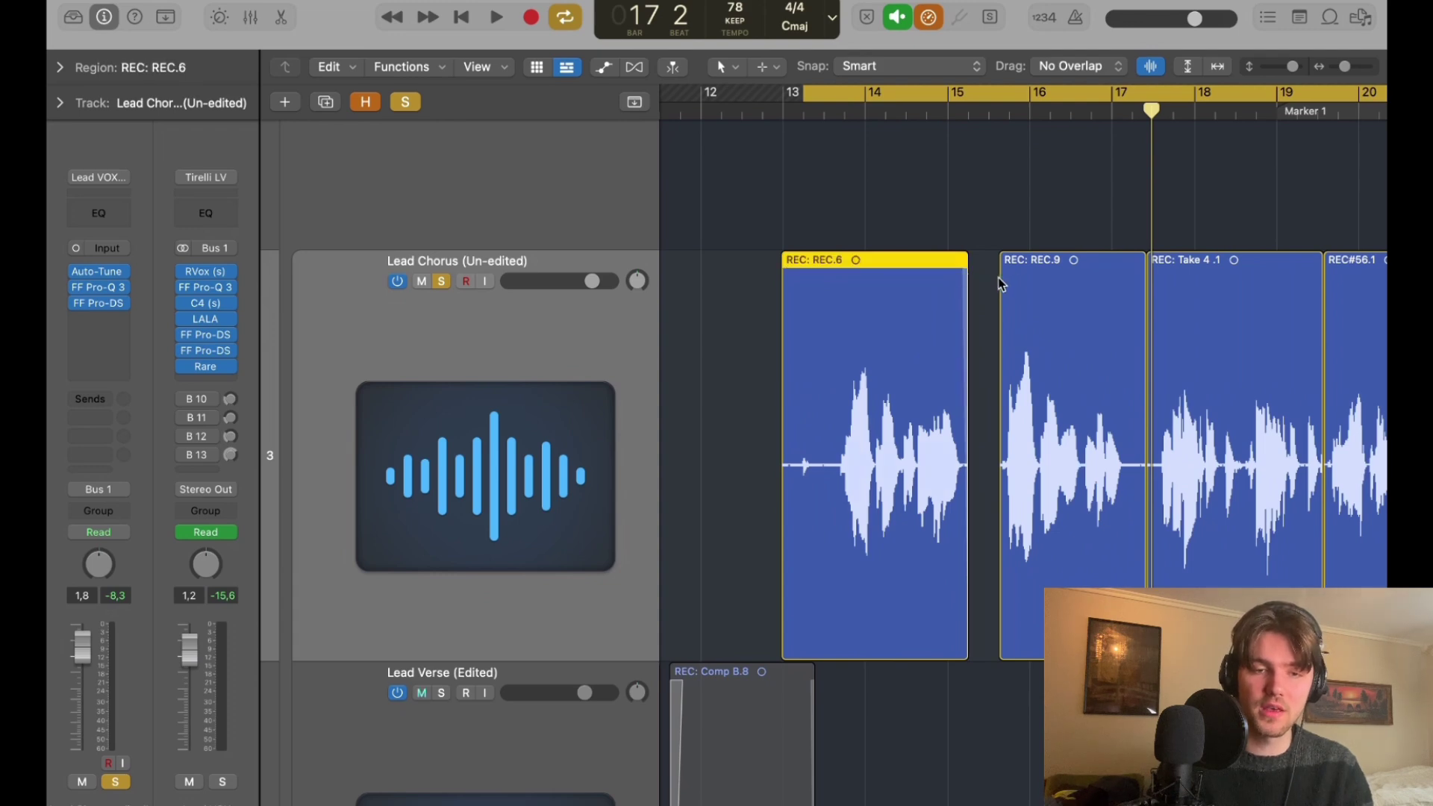
click(1001, 279)
click(956, 198)
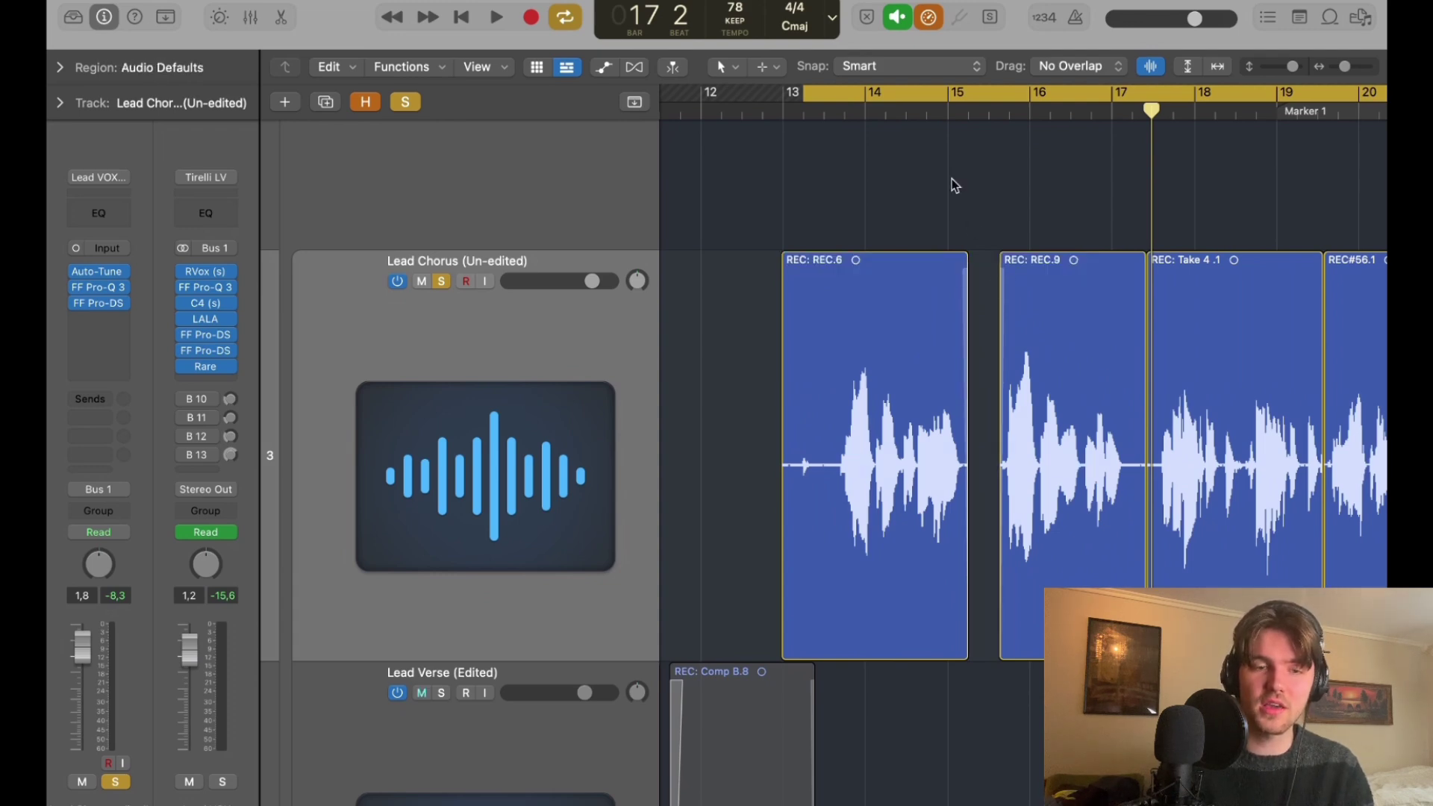
Listen to the chorus opening, delete the noise before about bar 13 beat 2.5, and add a short fade-in at the new region start.
scroll(889, 168, left, 2)
drag(1279, 62, 1351, 61)
key(space)
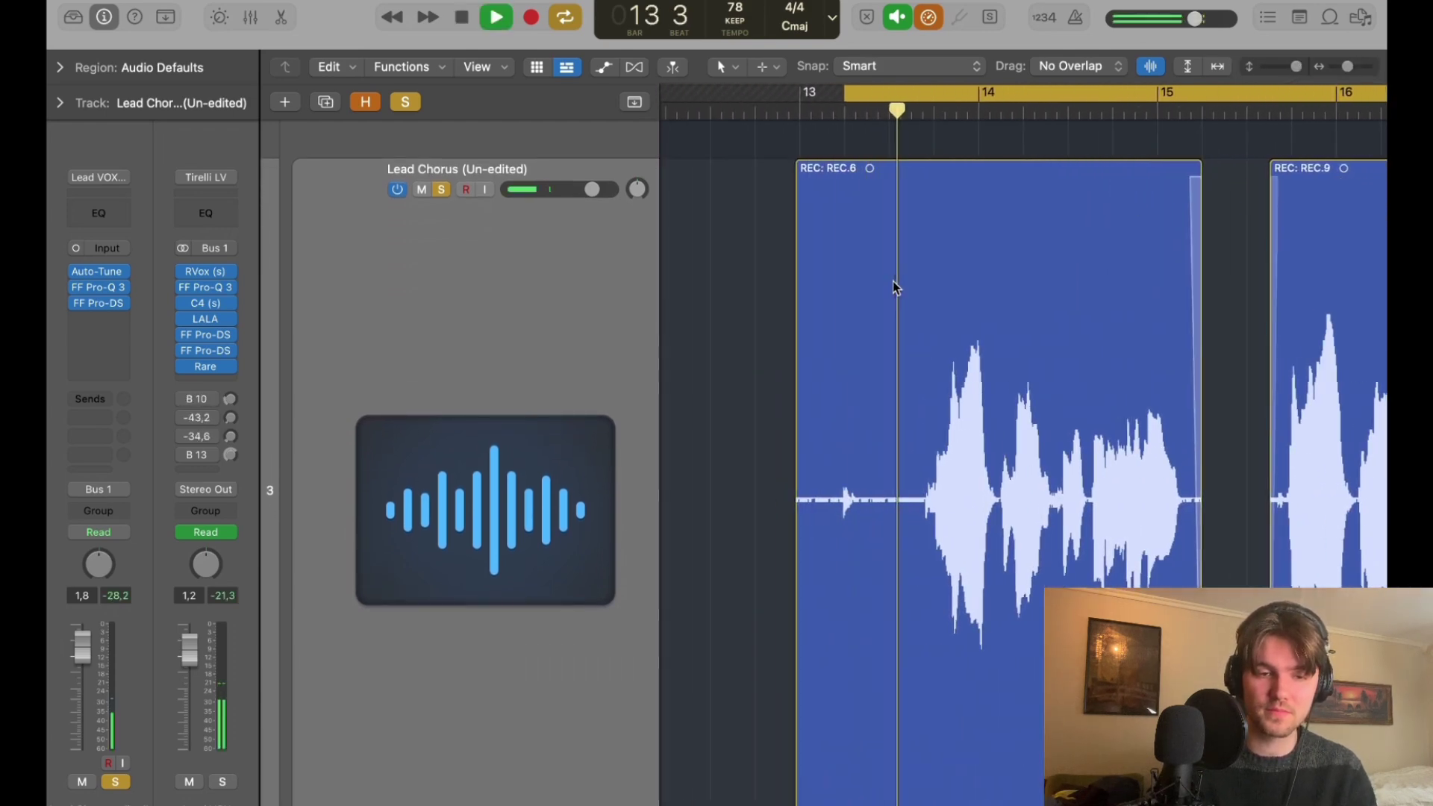
scroll(893, 284, down, 2)
key(space)
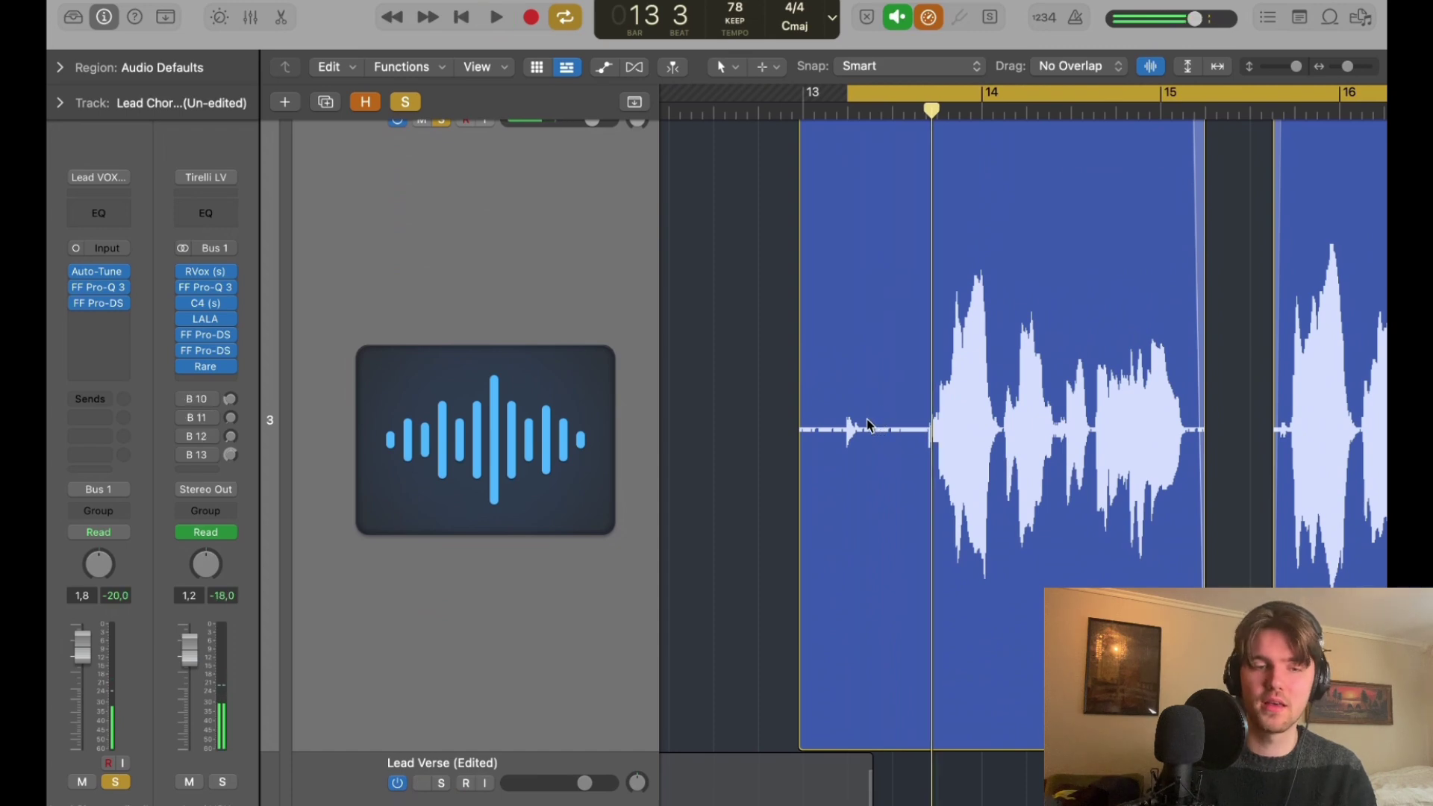
drag(871, 421, 720, 423)
key(Delete)
click(873, 128)
Split the first chorus region at 13 3 3 121, just before the vocal phrase, and add a short fade-out to the piece before the cut.
key(space)
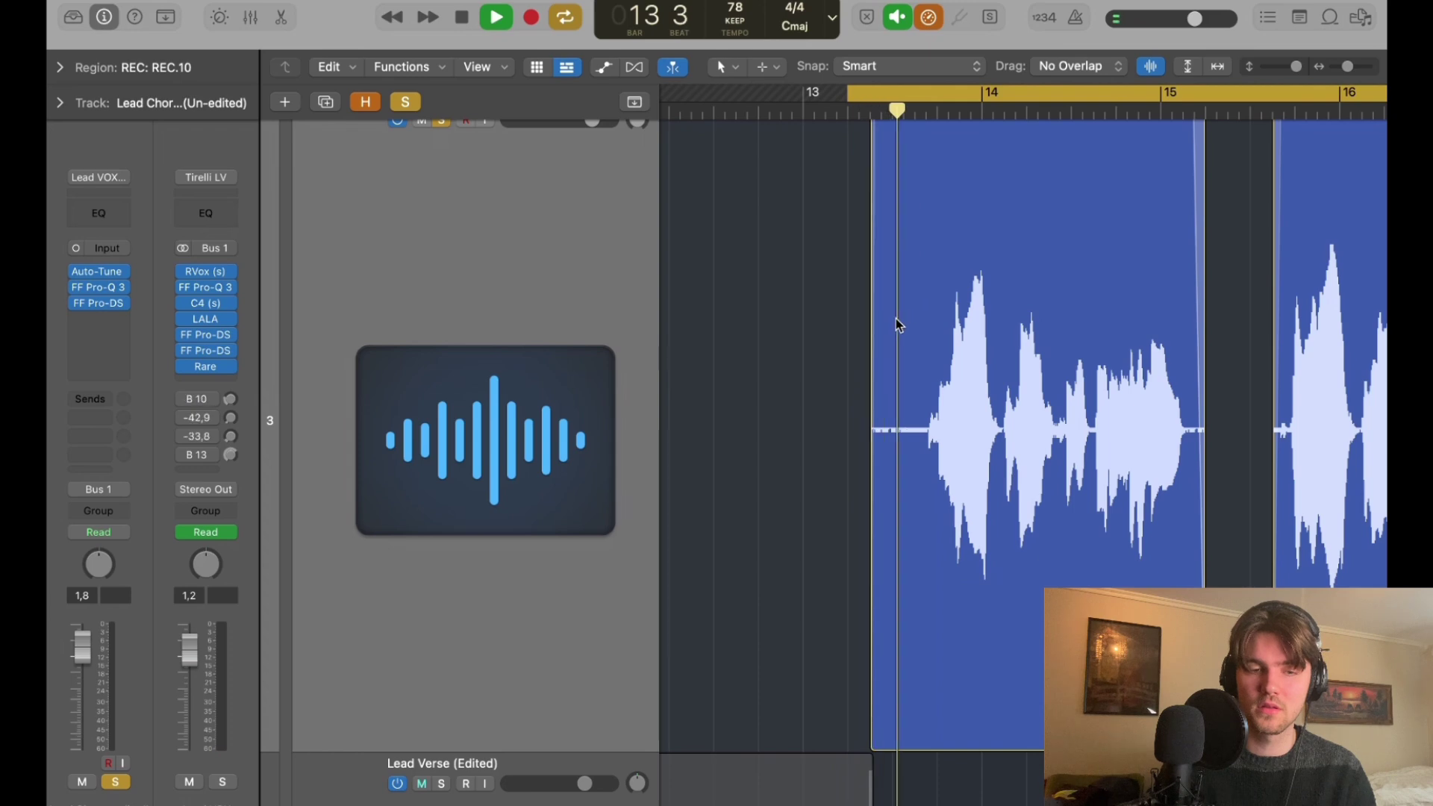
key(space)
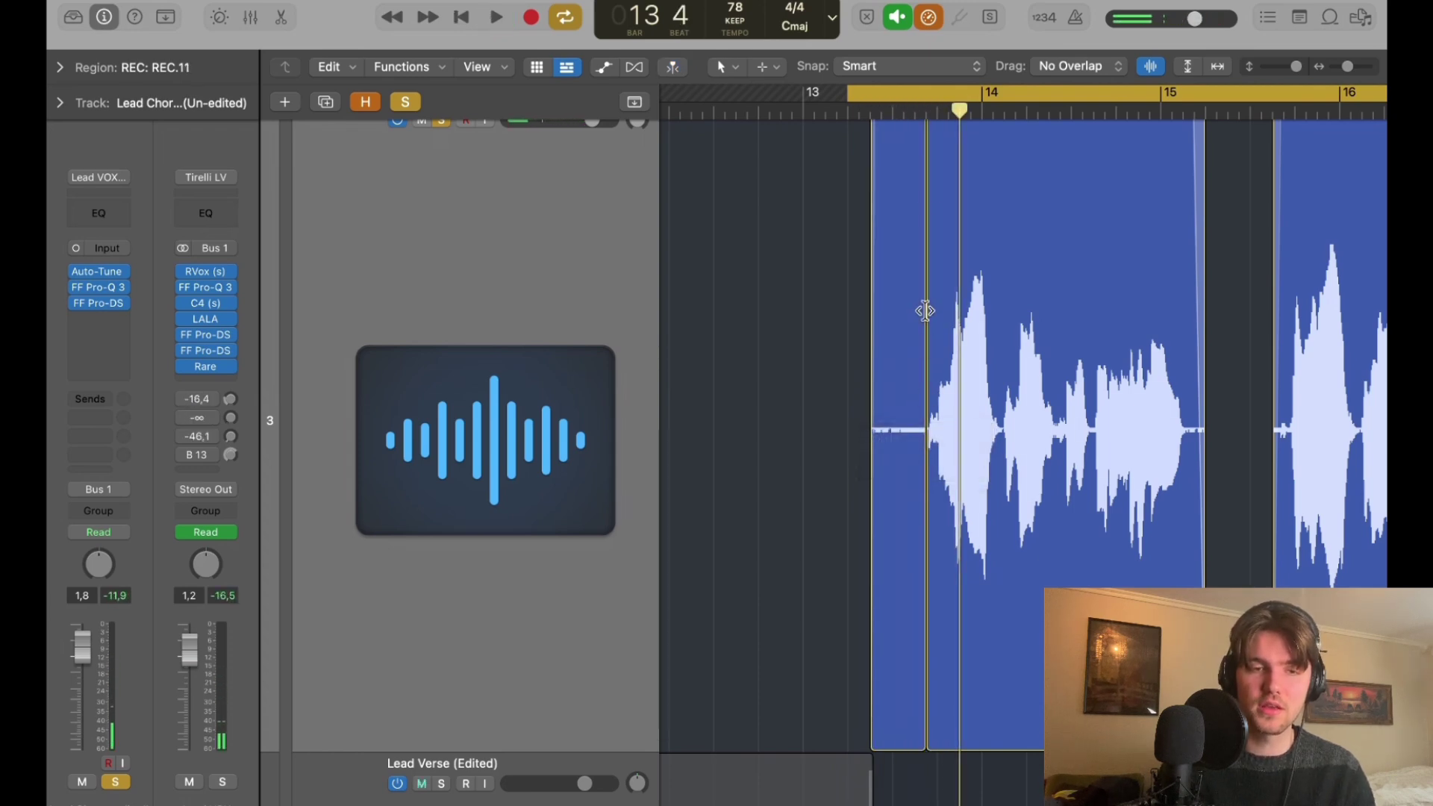
click(922, 157)
click(920, 168)
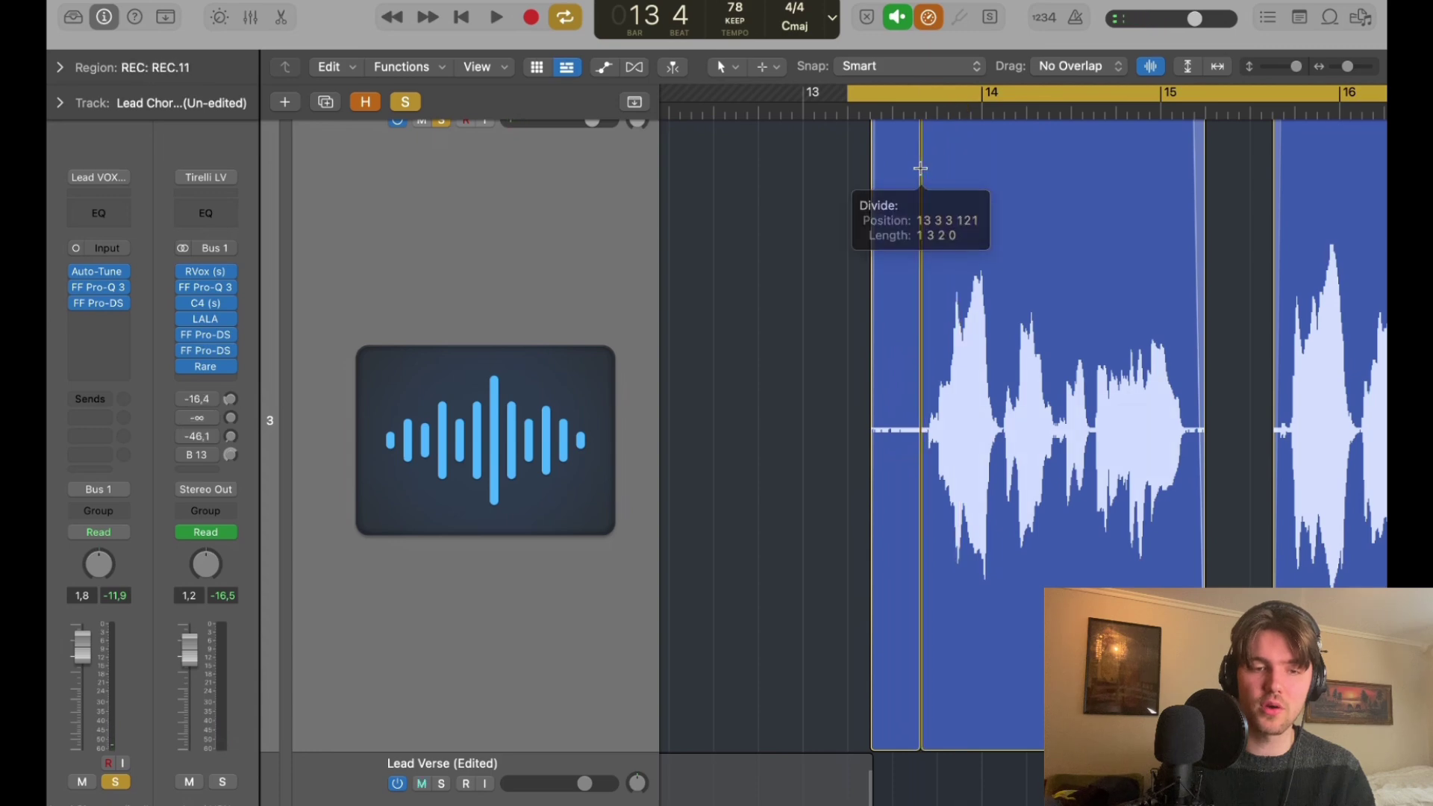
click(917, 155)
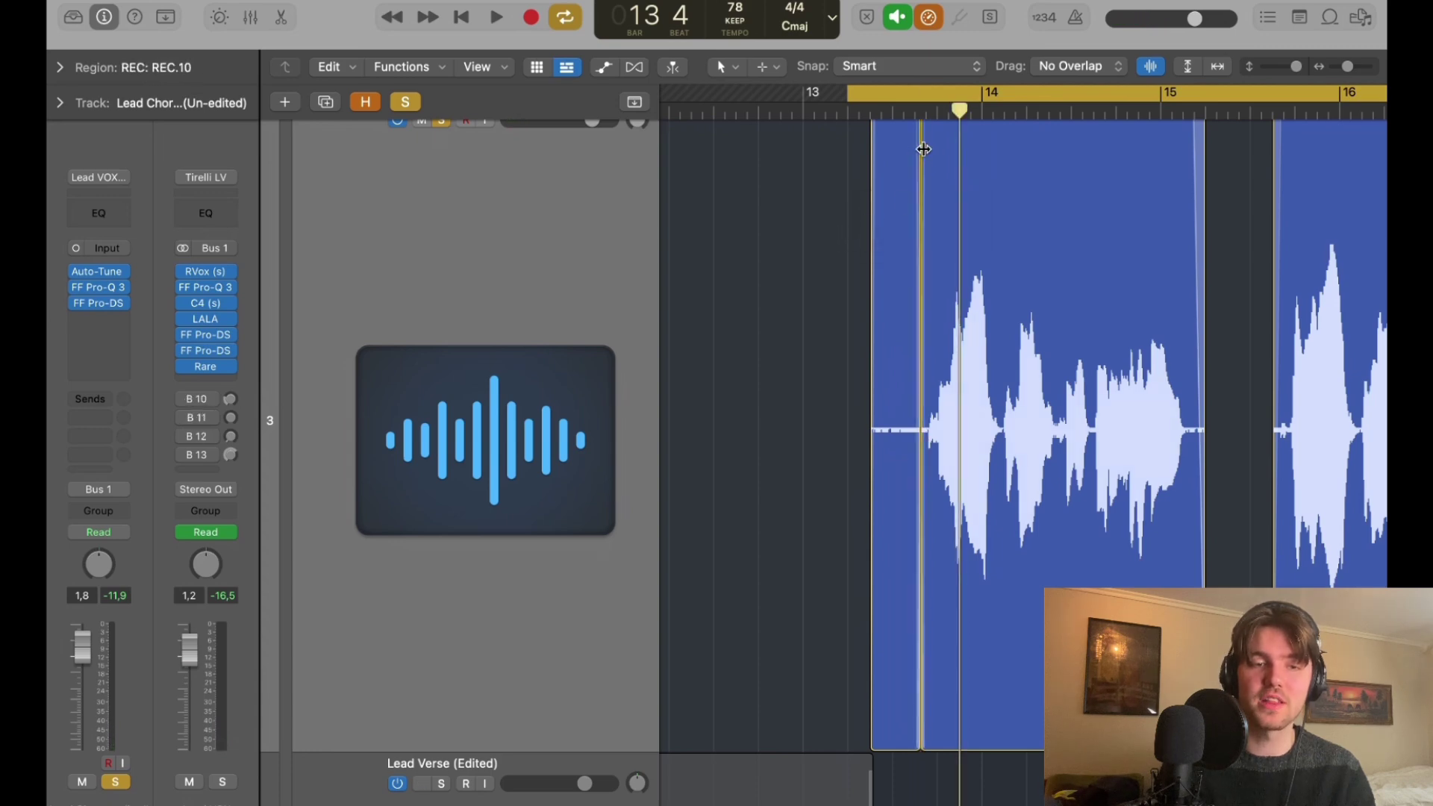
Lower the gain of the short region before the first chorus phrase to -12.0 dB and play it back.
drag(1297, 66, 1292, 67)
scroll(918, 313, up, 4)
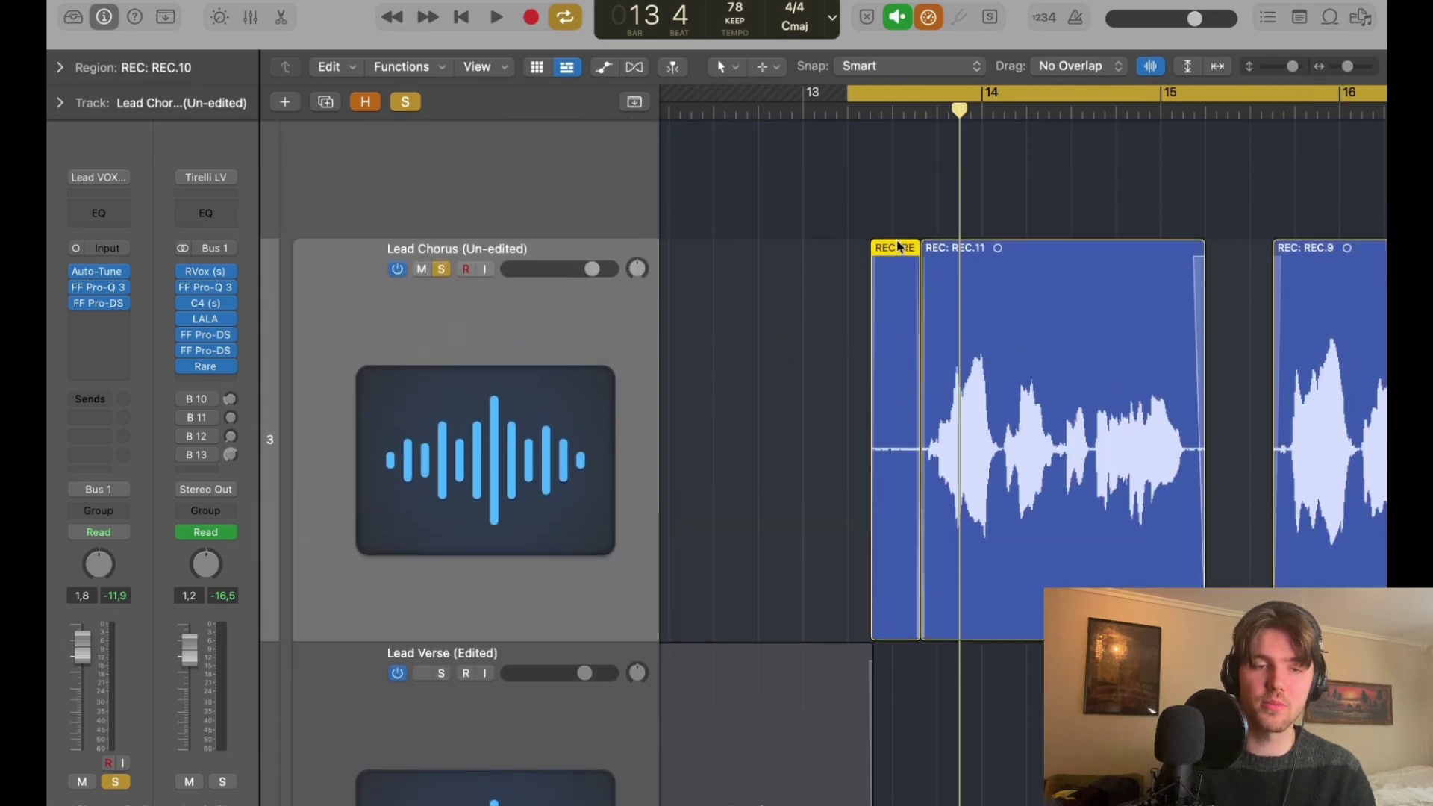
click(838, 228)
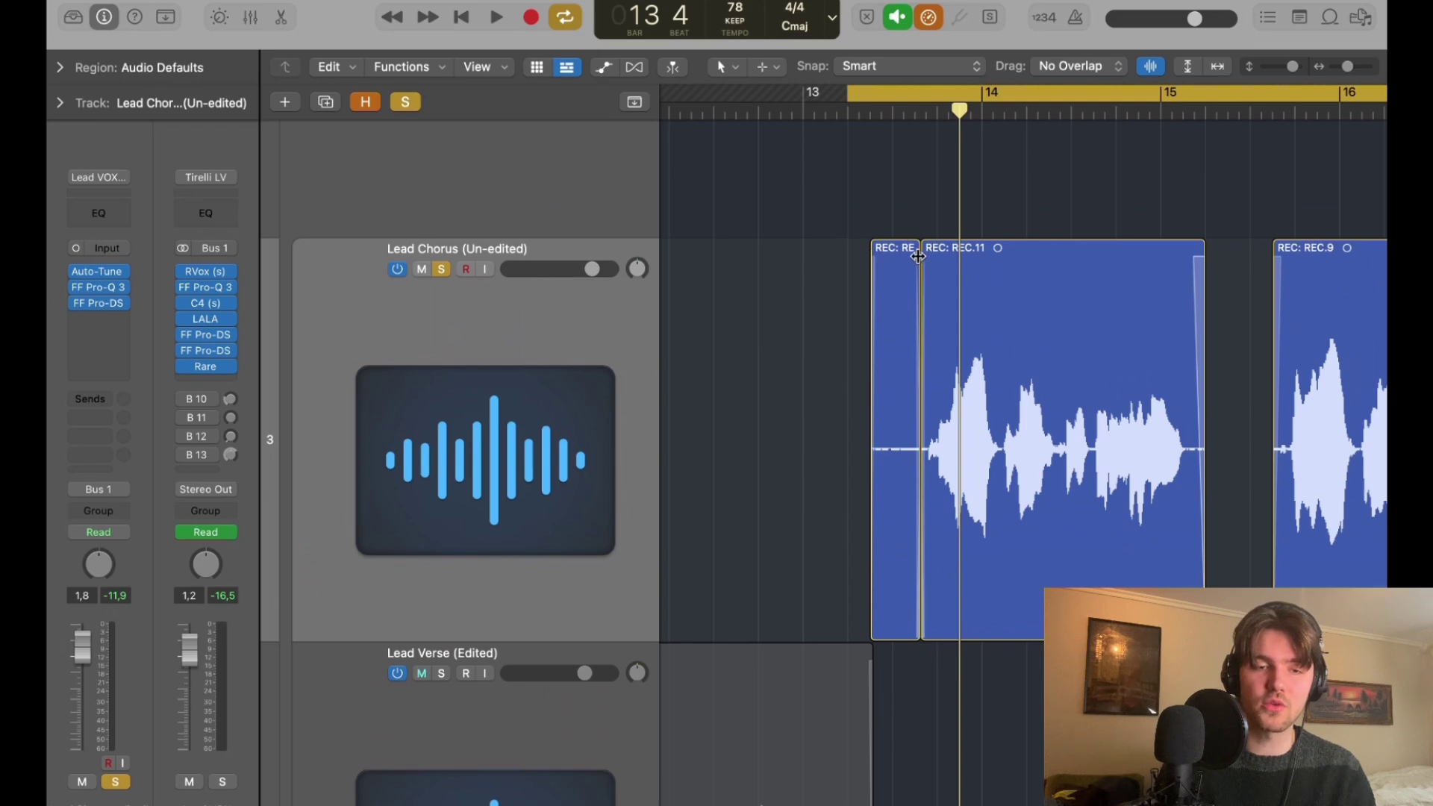
click(898, 345)
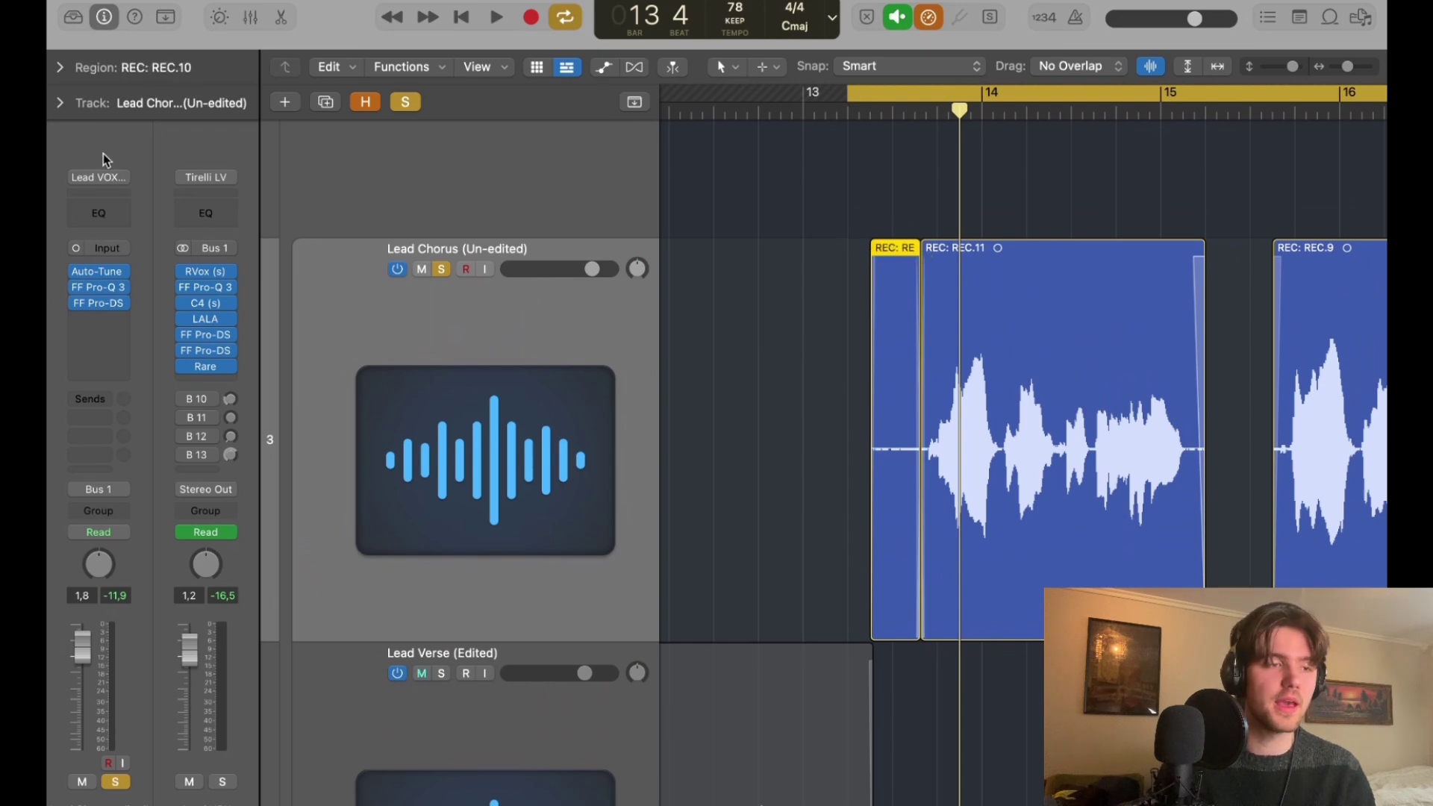
click(60, 67)
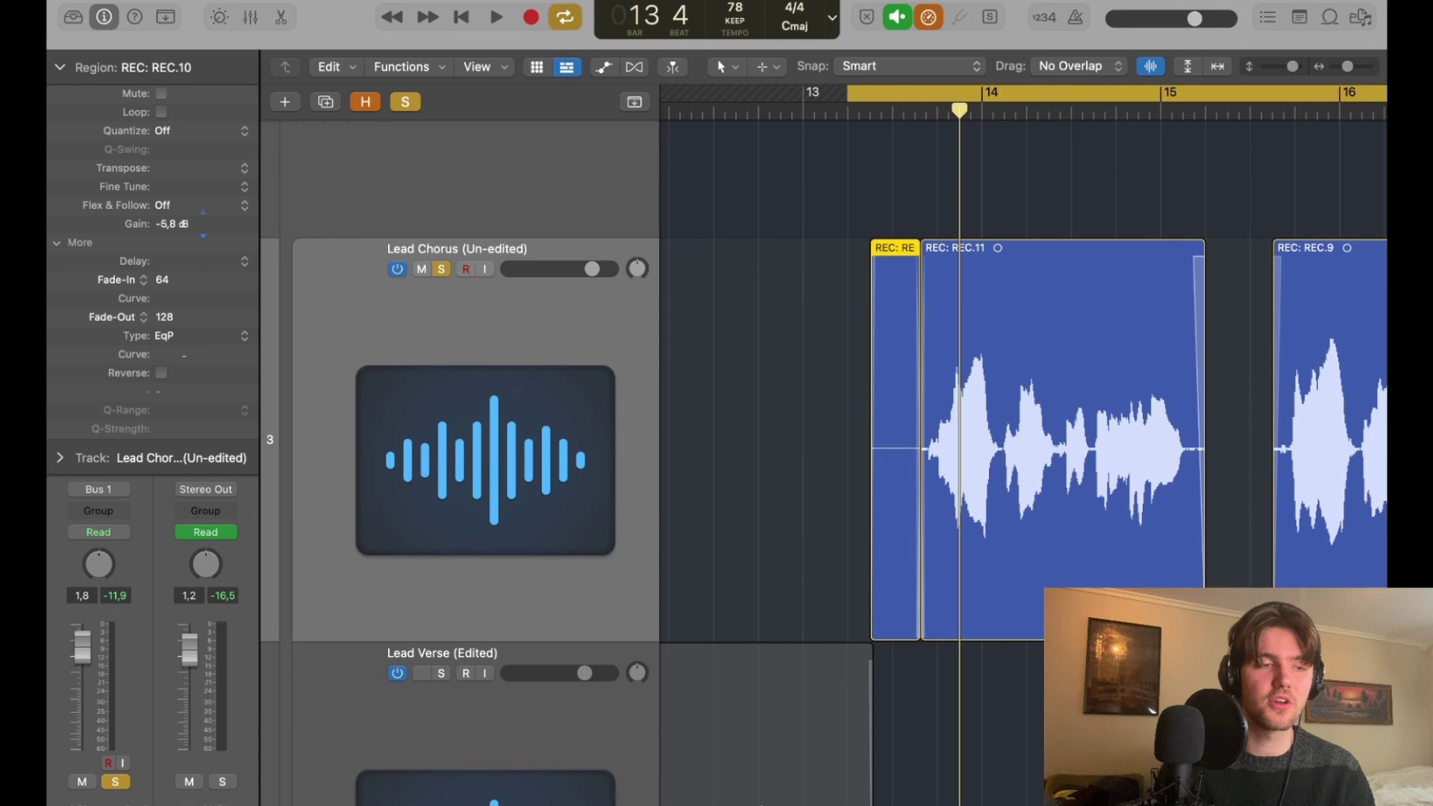
key(space)
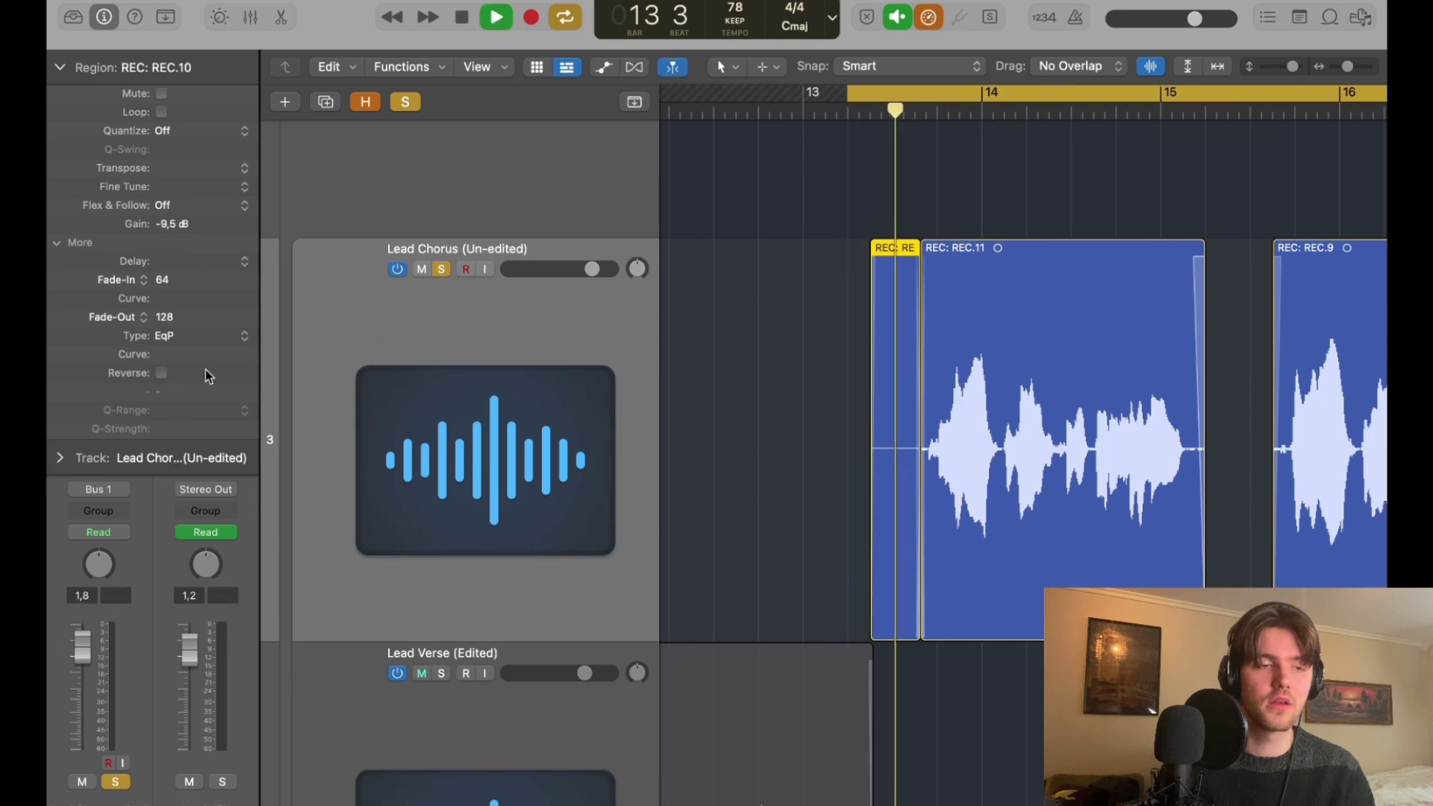
drag(205, 225, 204, 307)
key(space)
key(space)
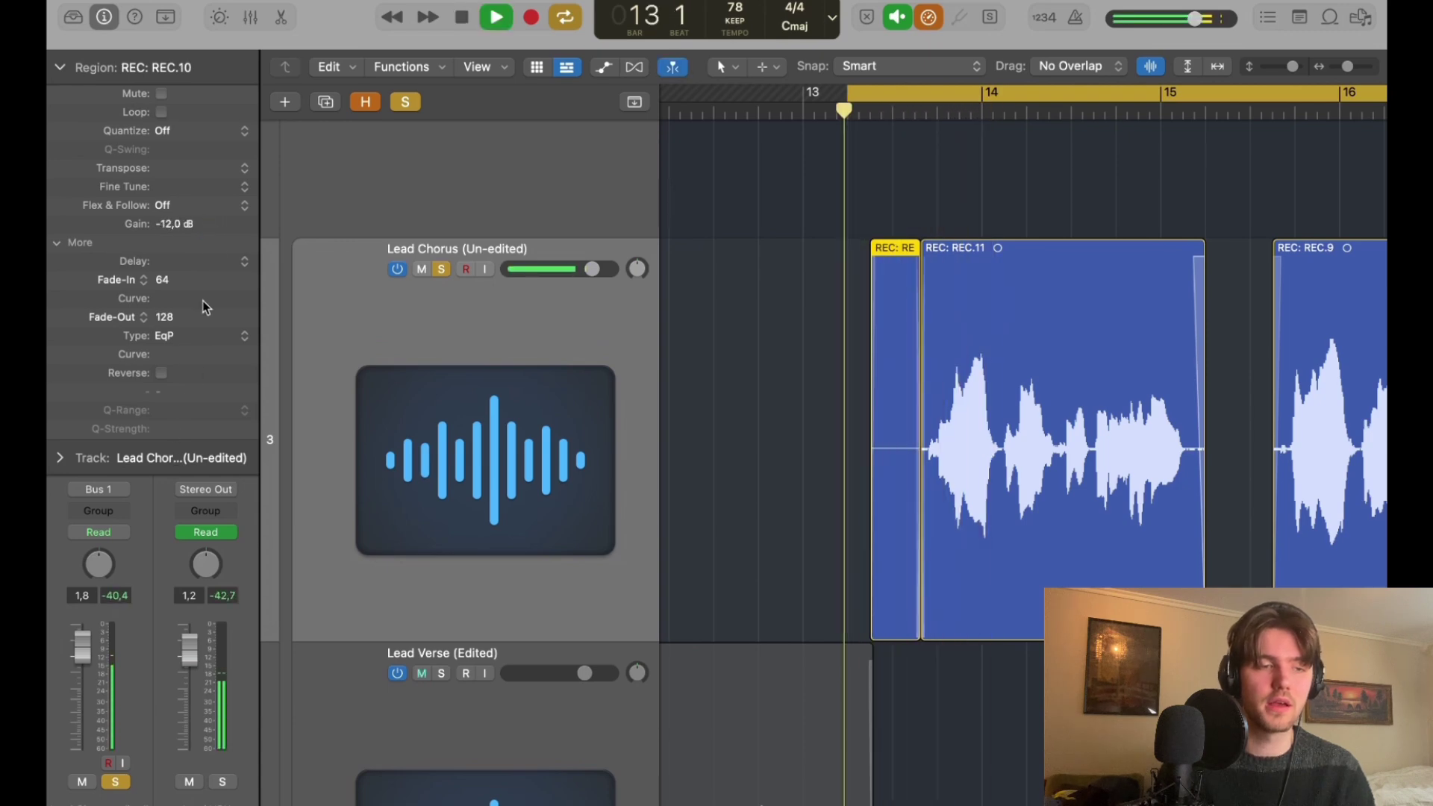
Move the boundary between the quiet lead-in and the first chorus phrase slightly later, closer to the vocal, and play the transition back.
scroll(866, 418, right, 3)
key(space)
drag(1347, 67, 1351, 67)
drag(906, 446, 919, 453)
key(space)
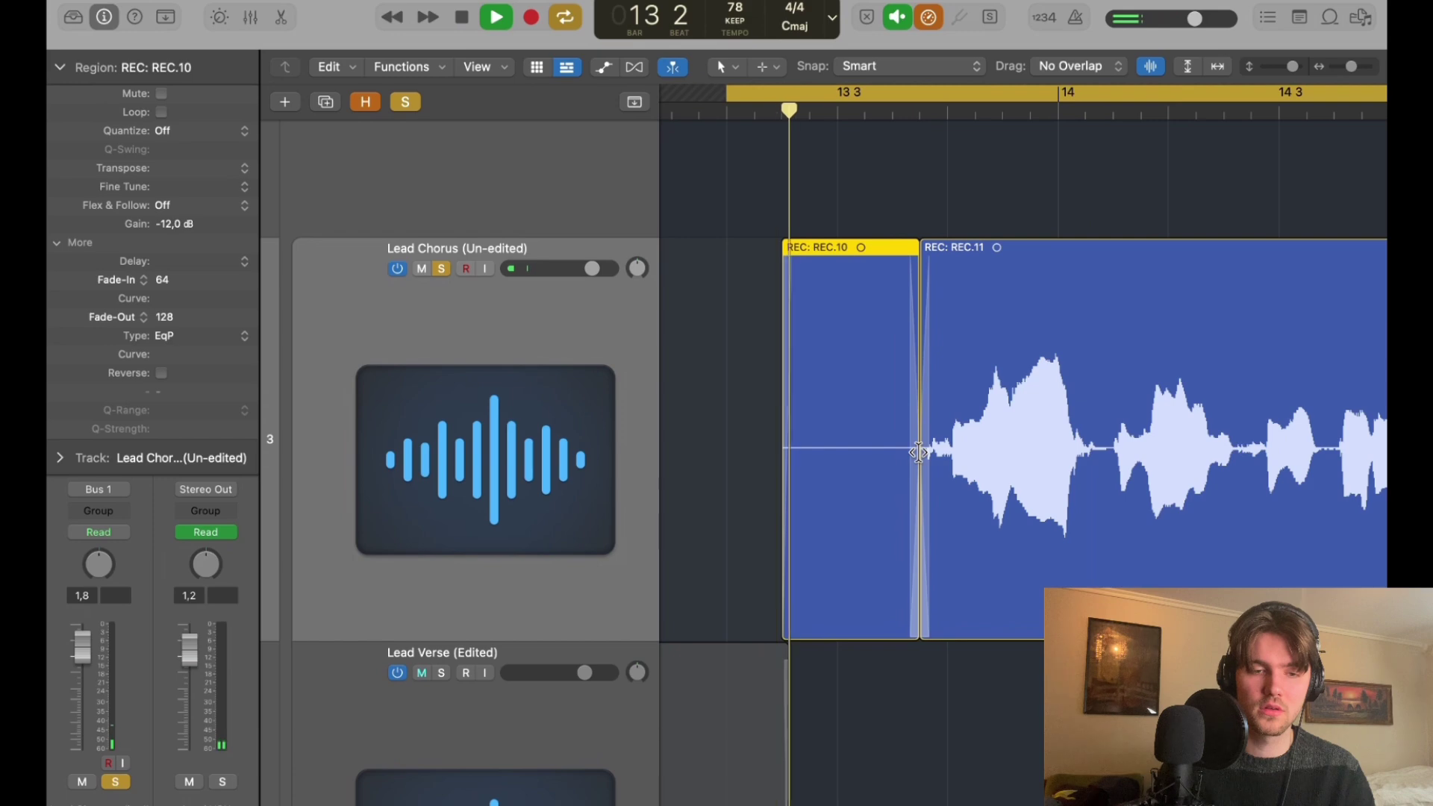
scroll(919, 452, right, 2)
key(space)
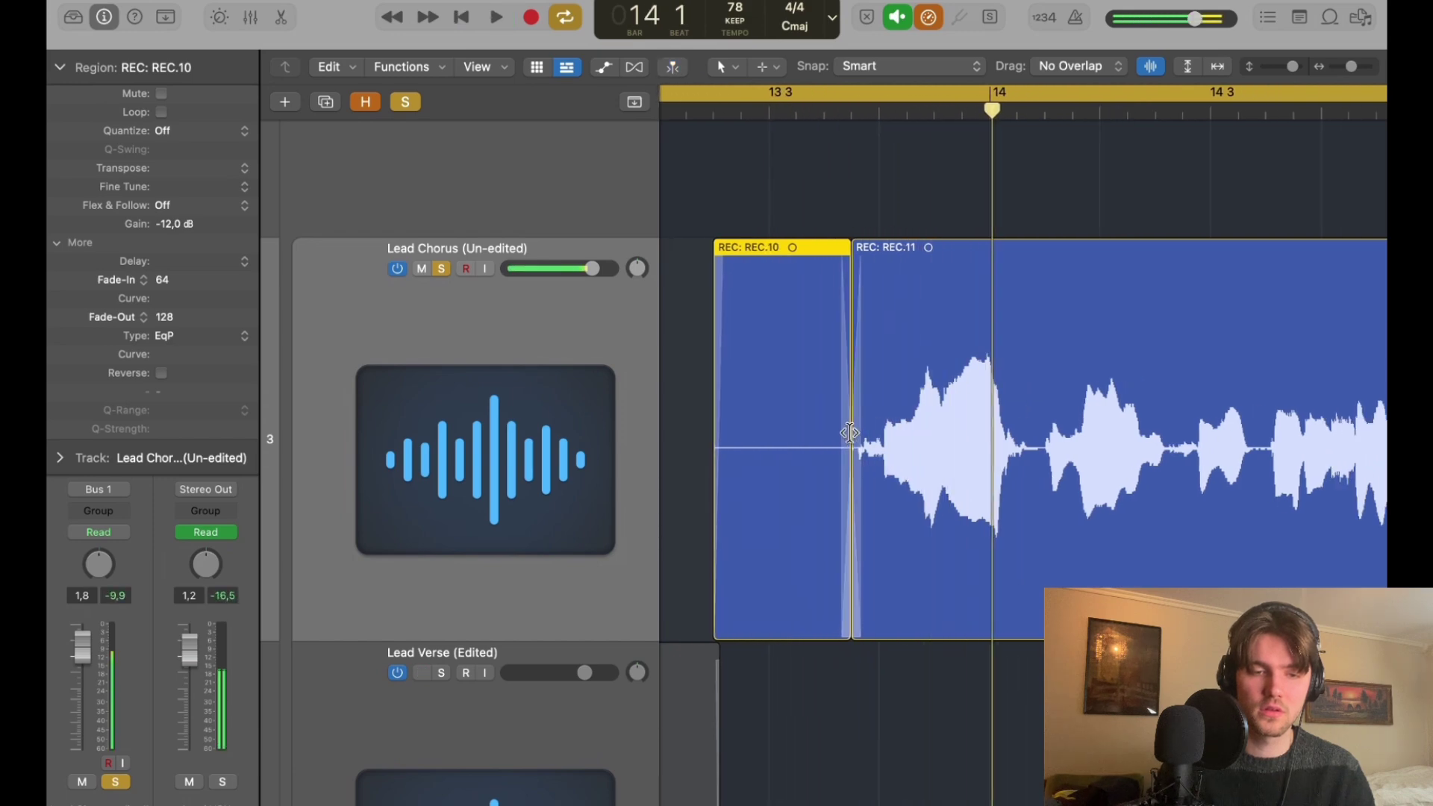
key(space)
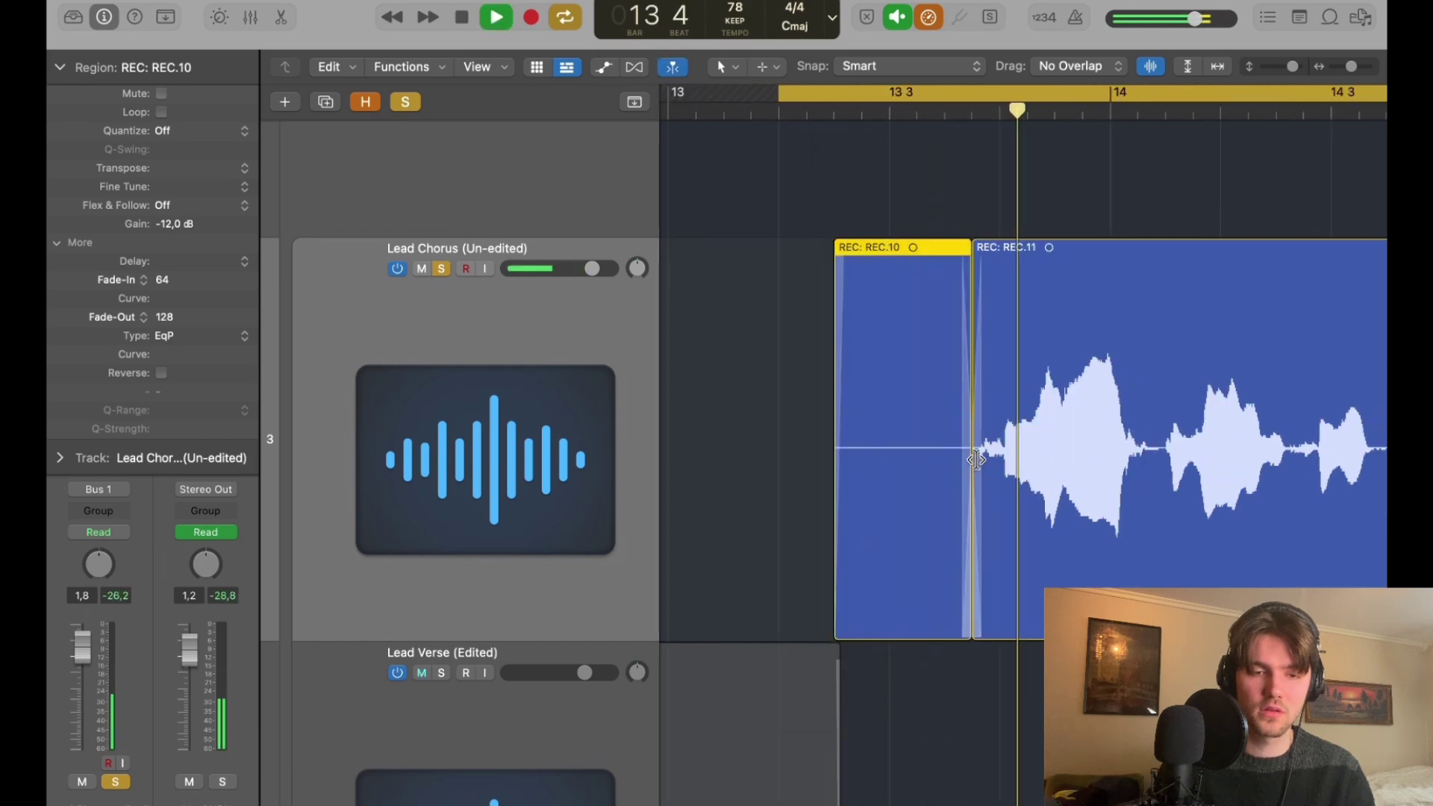
Listen to the first chorus phrase, then trim its region end closer to the vocal just after bar 15, with a fade-out of 111.
drag(1351, 66, 1349, 67)
scroll(1218, 214, right, 3)
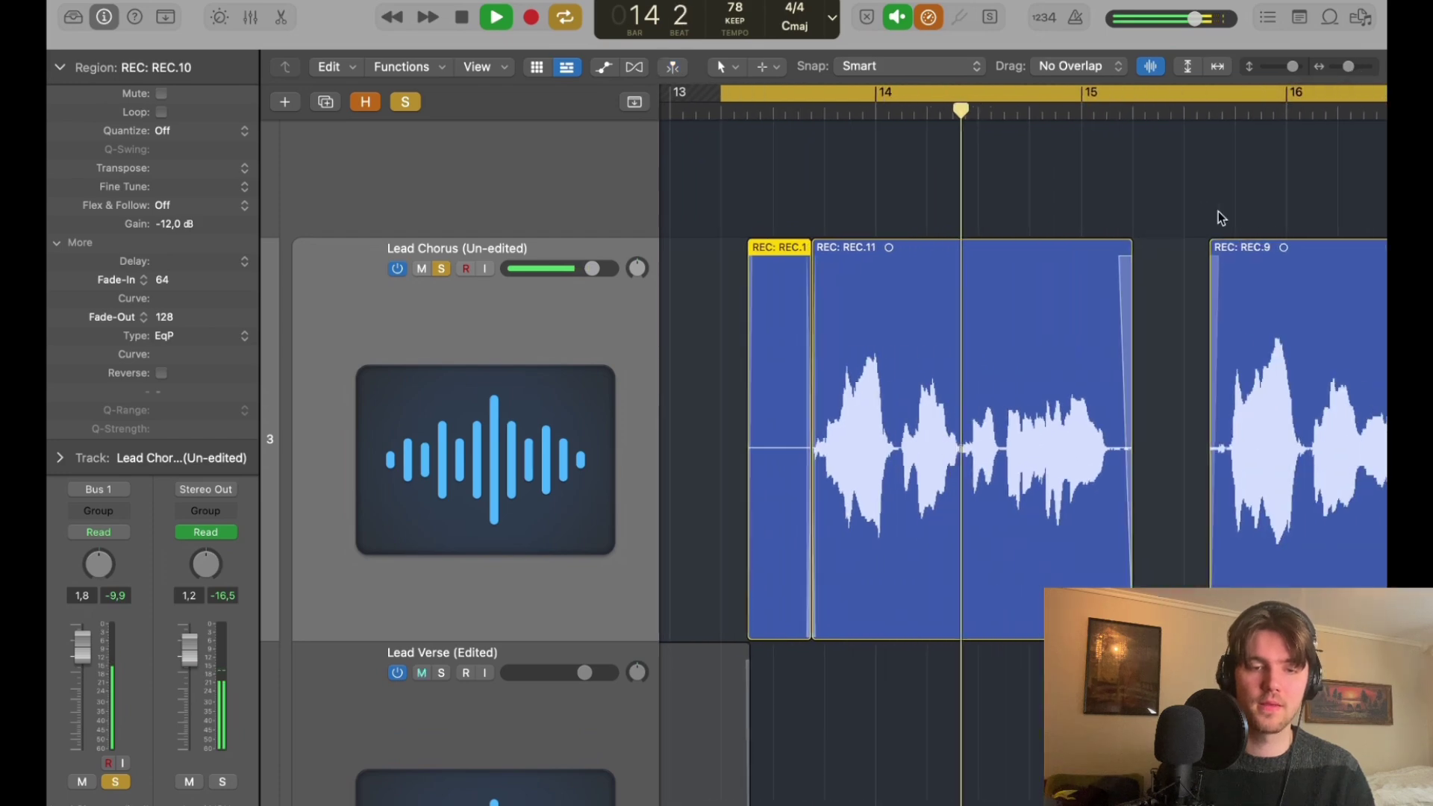
scroll(1218, 212, right, 1)
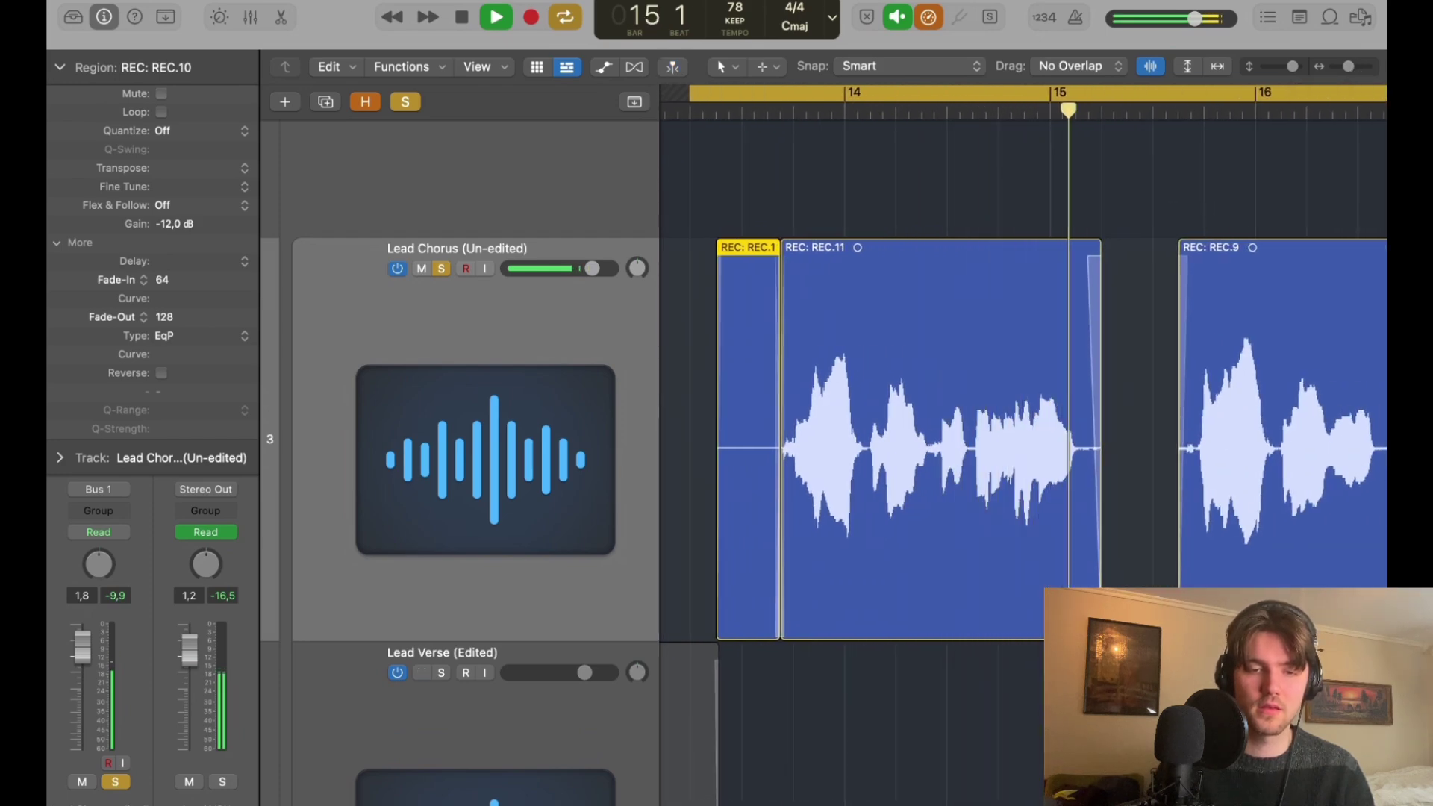
key(space)
drag(1100, 298, 1087, 298)
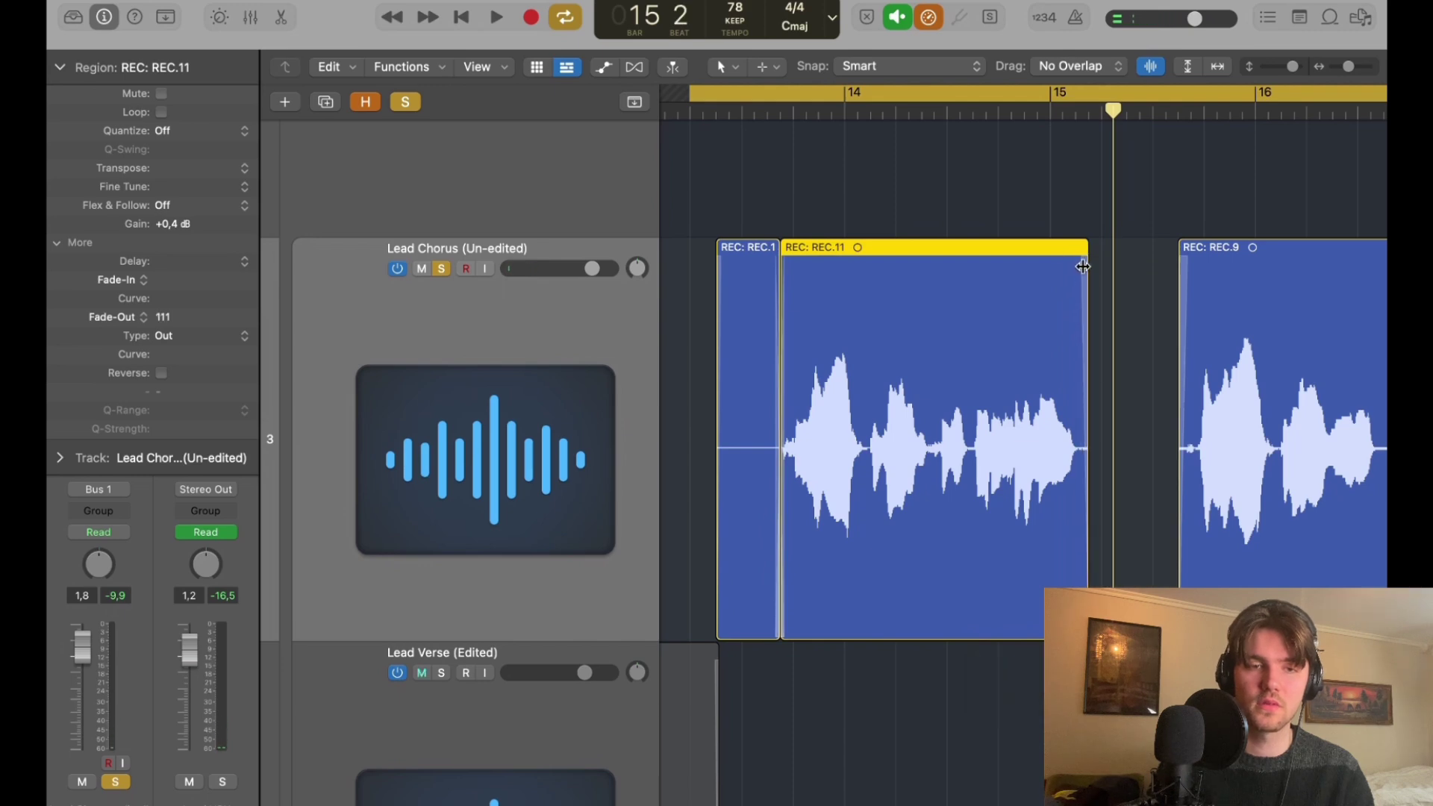
Turn off cycle mode and play back the end of the trimmed phrase through the gap after bar 15.
click(935, 100)
click(940, 123)
key(space)
click(939, 113)
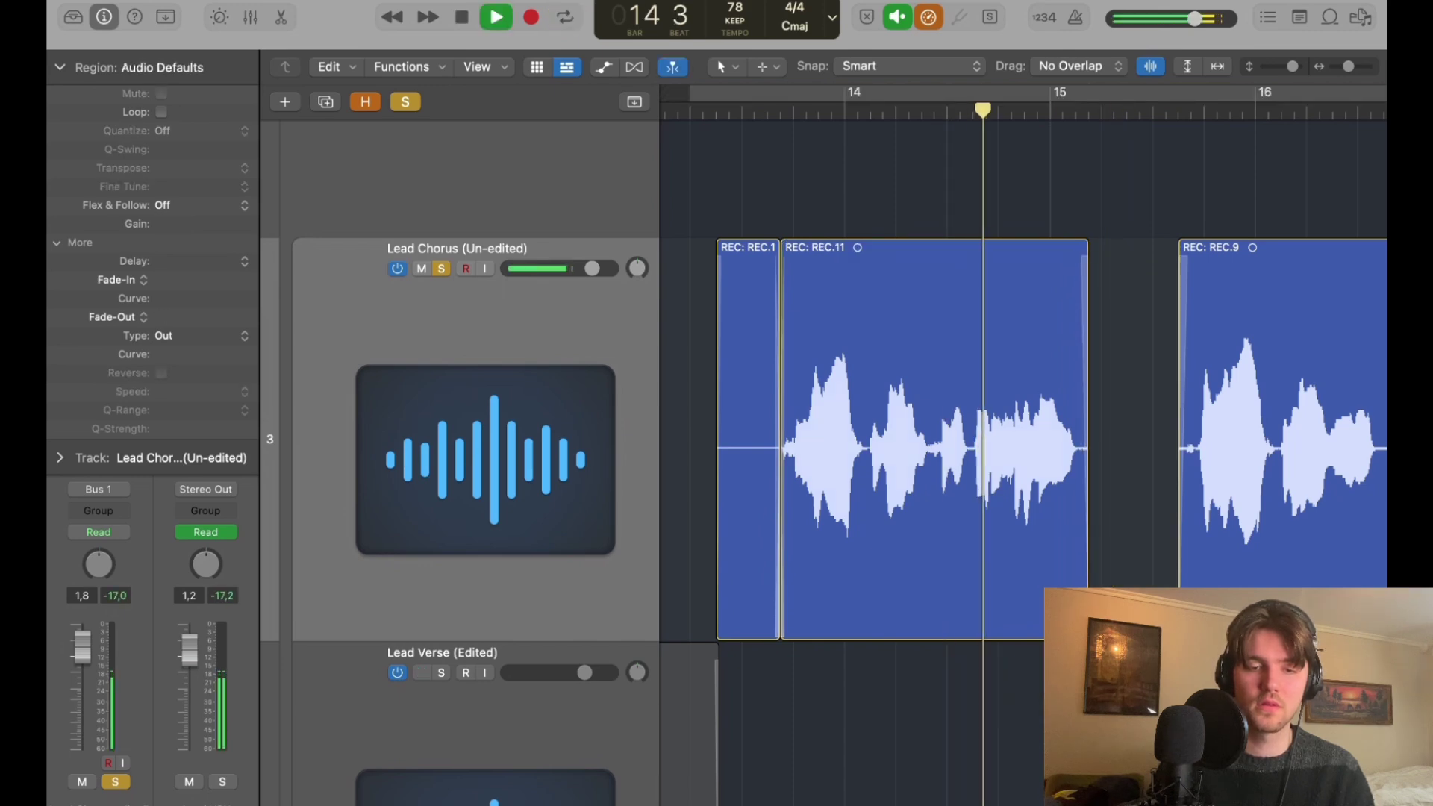
scroll(1022, 634, right, 5)
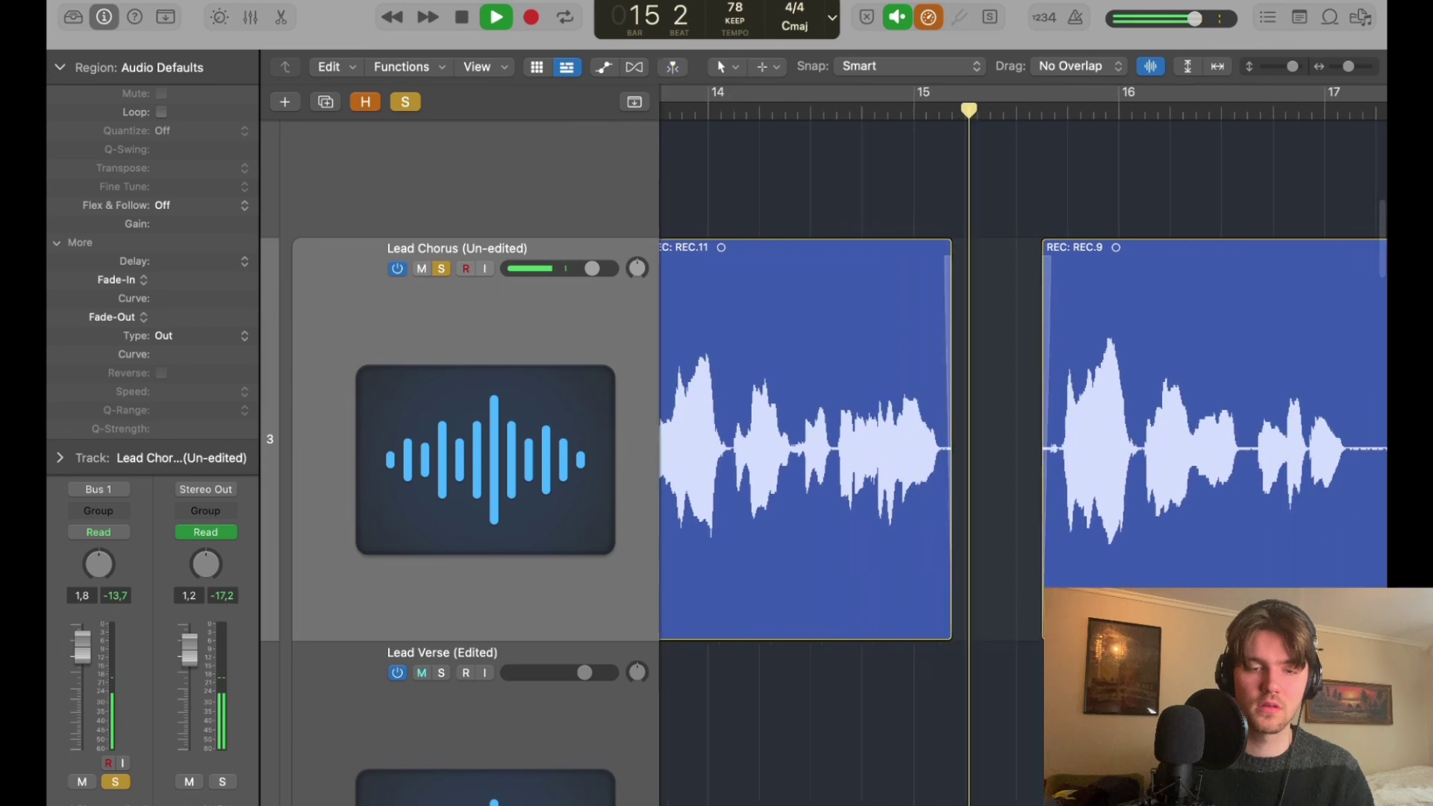
scroll(1022, 634, right, 2)
Split the second chorus region just before its vocal phrase near 15 4, and add an equal-power crossfade of 30 at the cut.
key(space)
click(907, 113)
drag(1350, 67, 1354, 67)
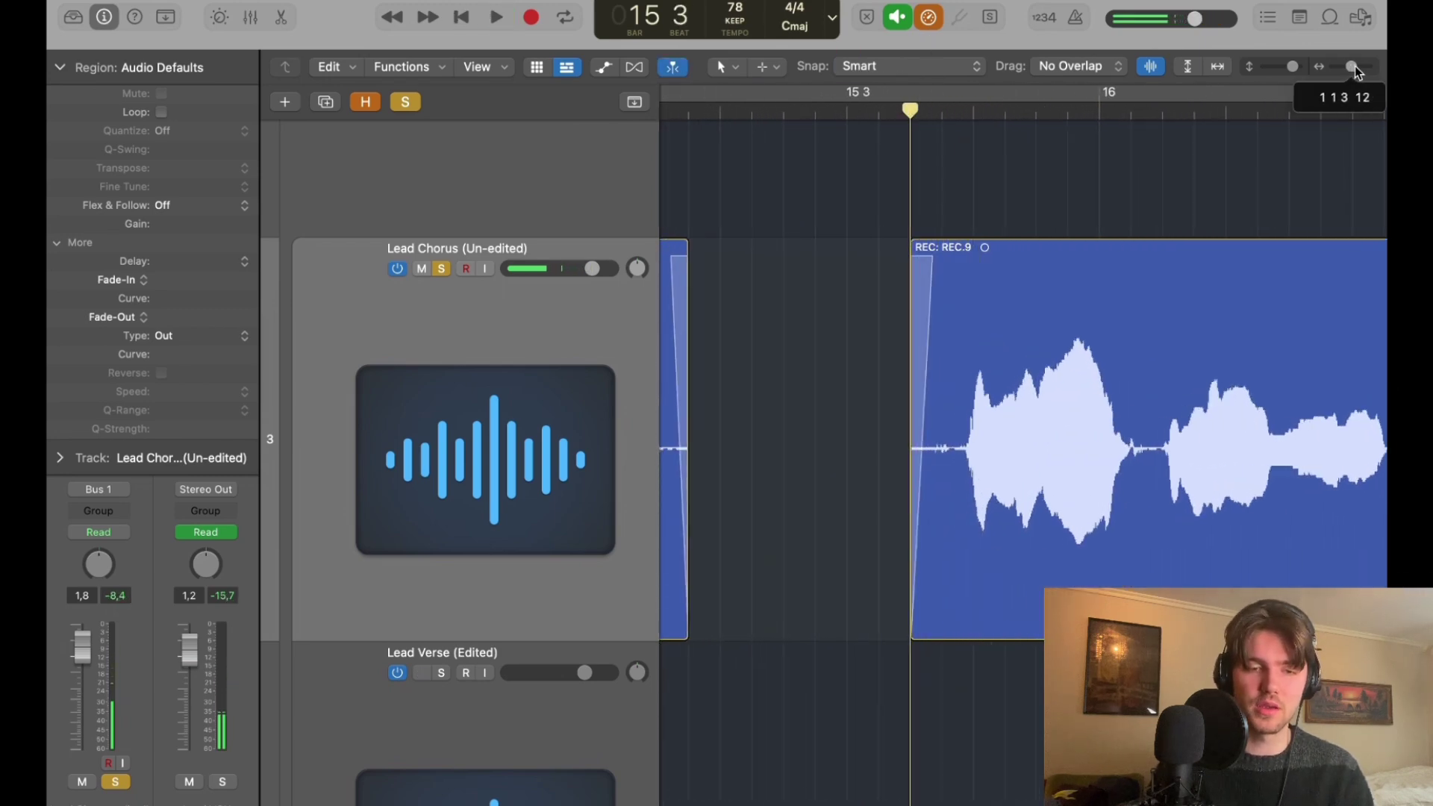
drag(989, 433, 798, 426)
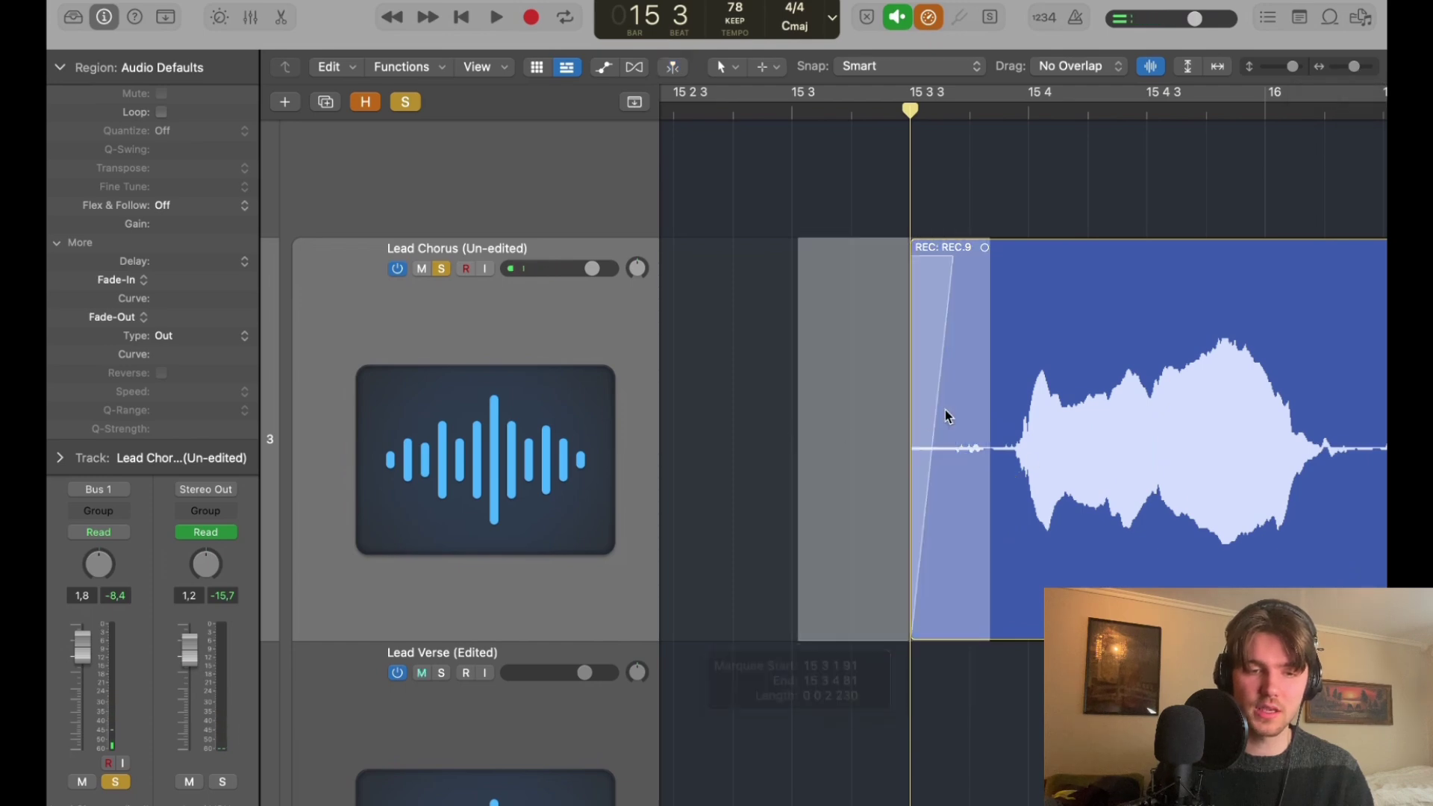
click(998, 197)
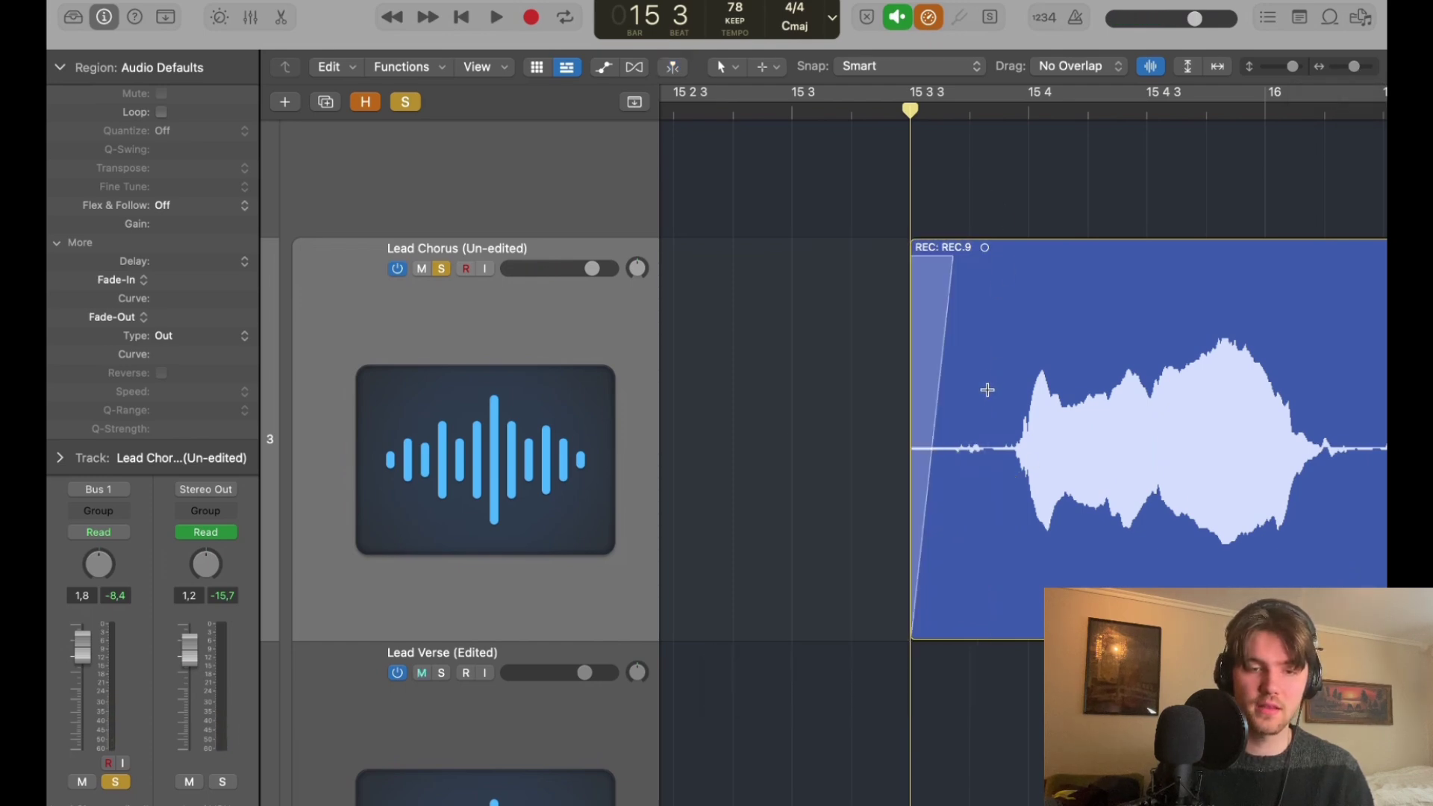
drag(988, 389, 887, 393)
click(975, 416)
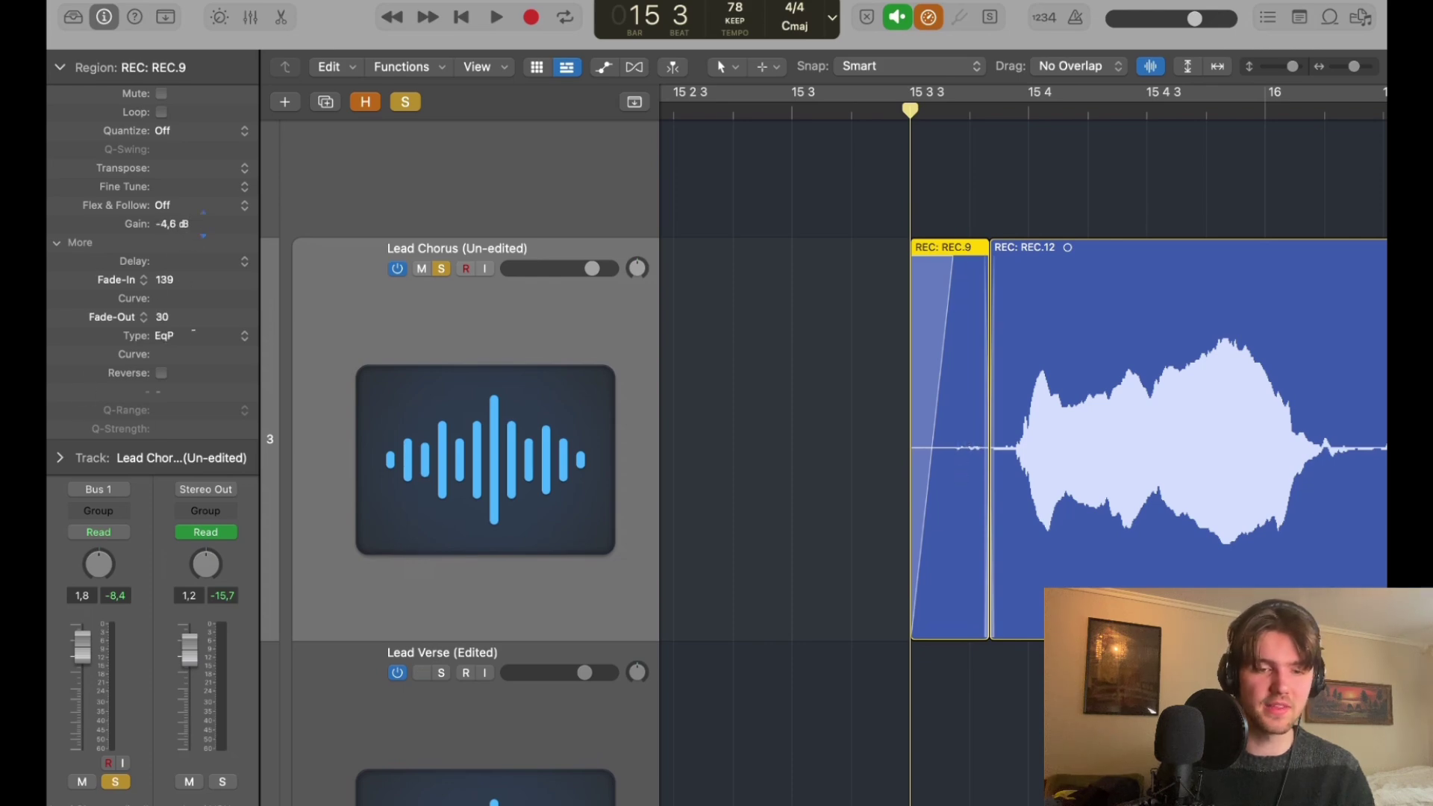
Lower the gain of the short lead-in before the second chorus phrase to -11.2 dB and play it back.
drag(203, 224, 202, 233)
key(space)
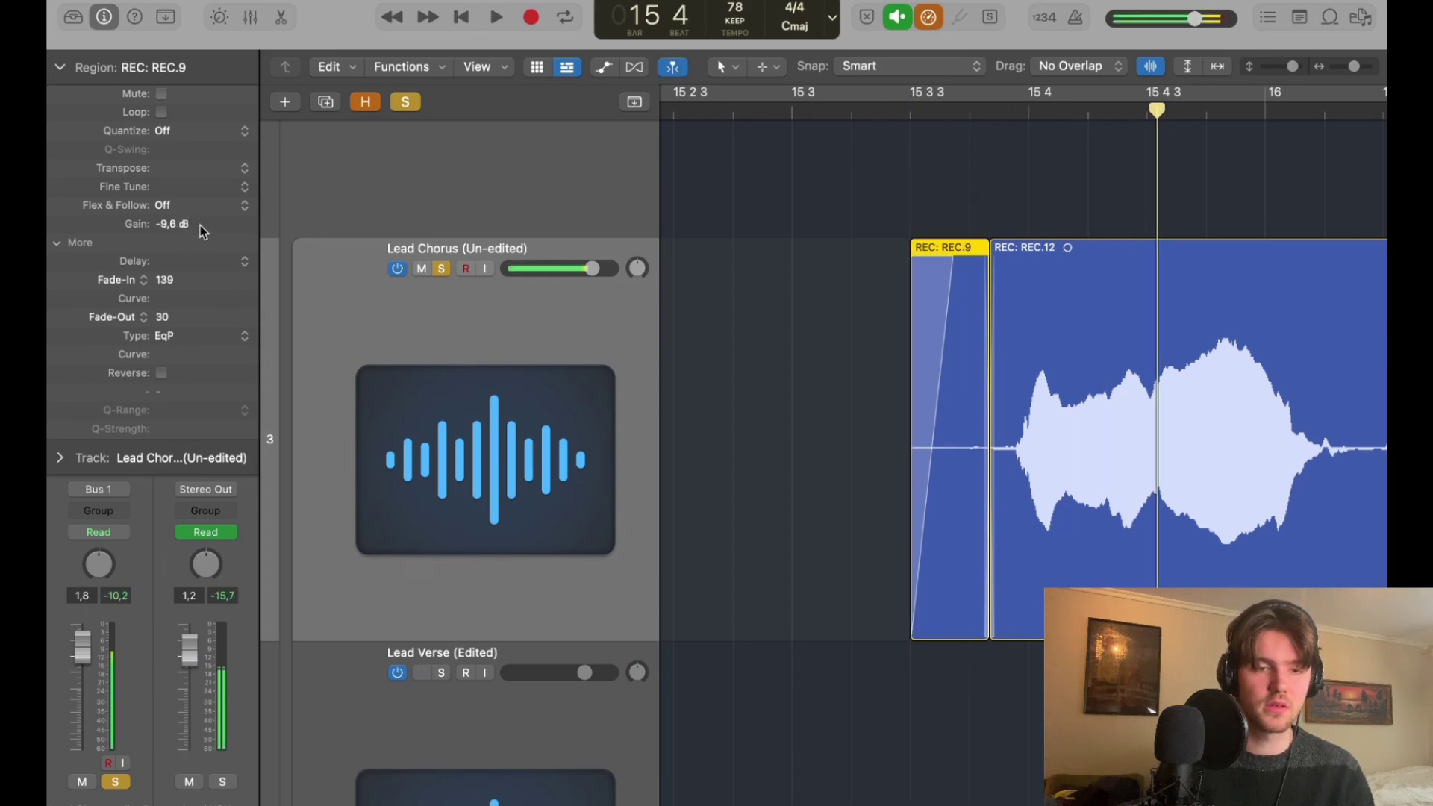
drag(1356, 66, 1352, 66)
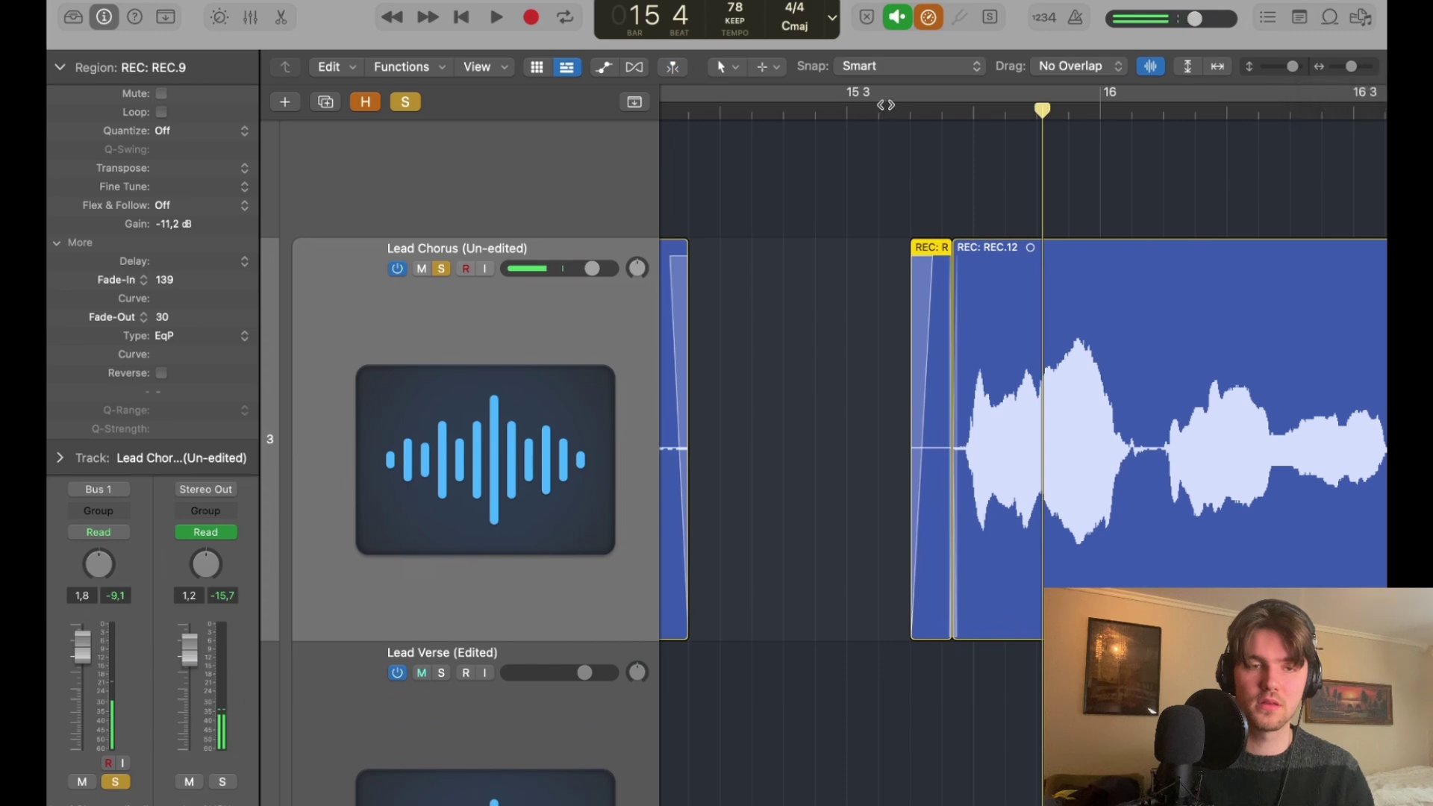
click(873, 108)
key(space)
scroll(1042, 342, right, 3)
scroll(1042, 343, right, 5)
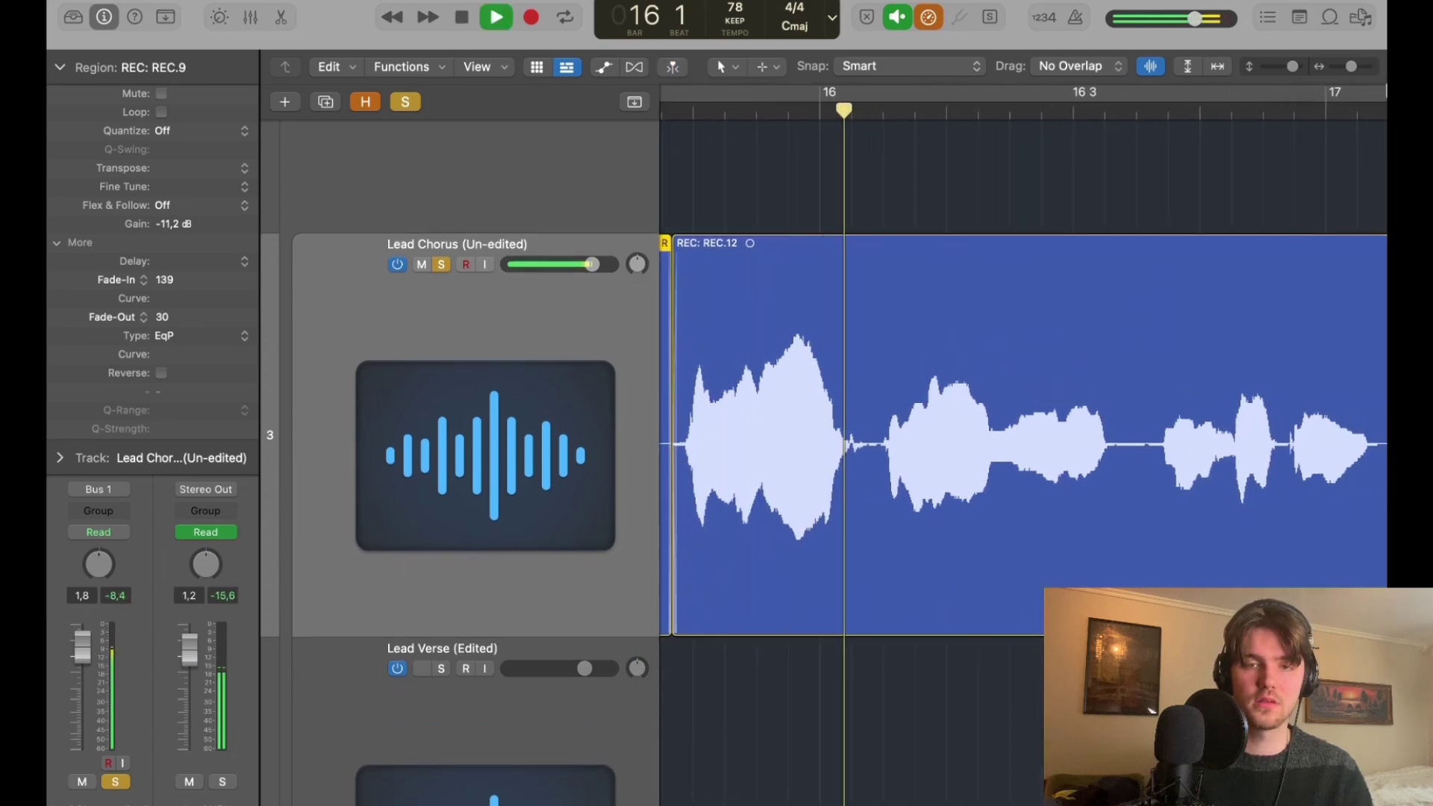
Delete the silence after bar 17 up to the next phrase, across both regions, and add a fade-out of 72 before the gap.
drag(1346, 70, 1340, 70)
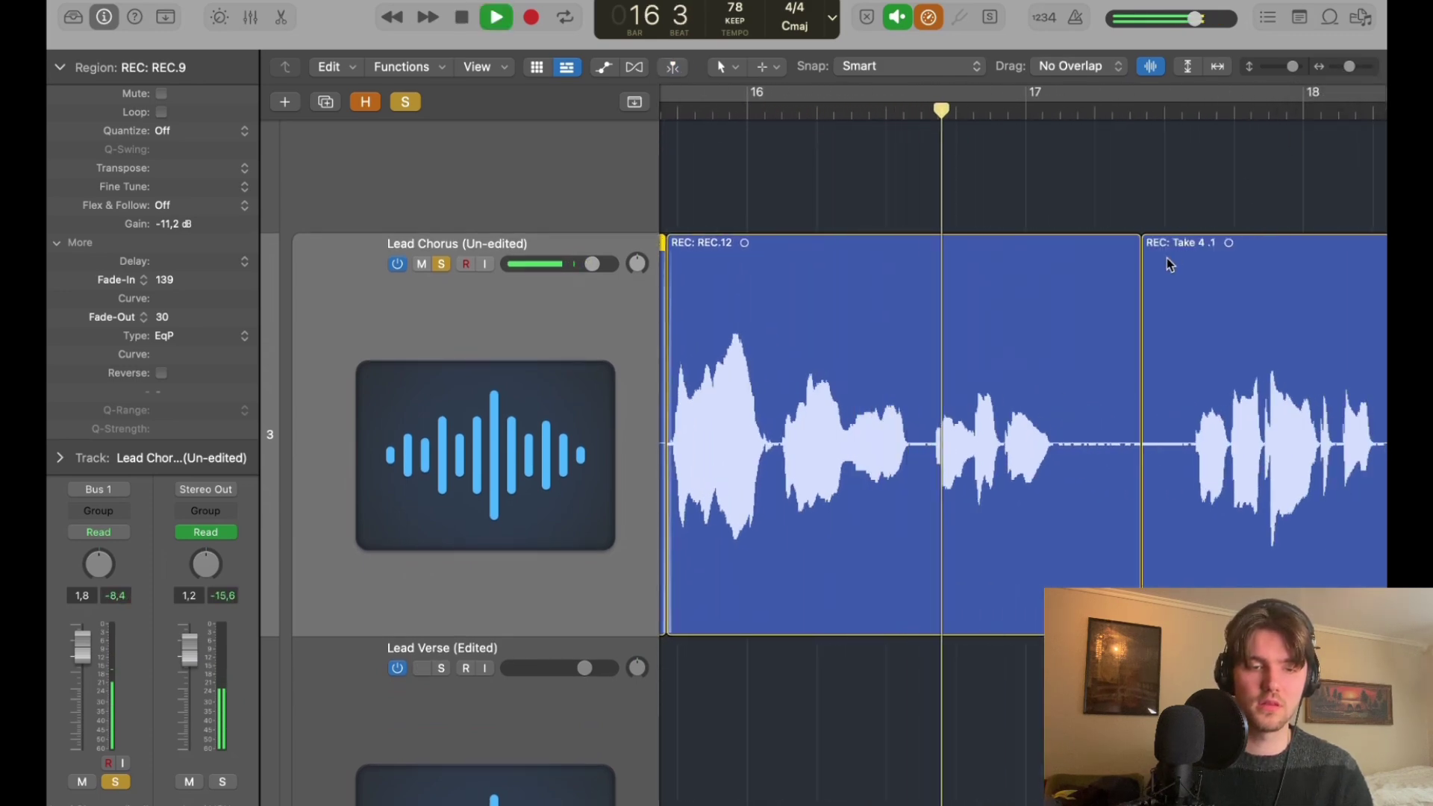
scroll(1082, 336, right, 2)
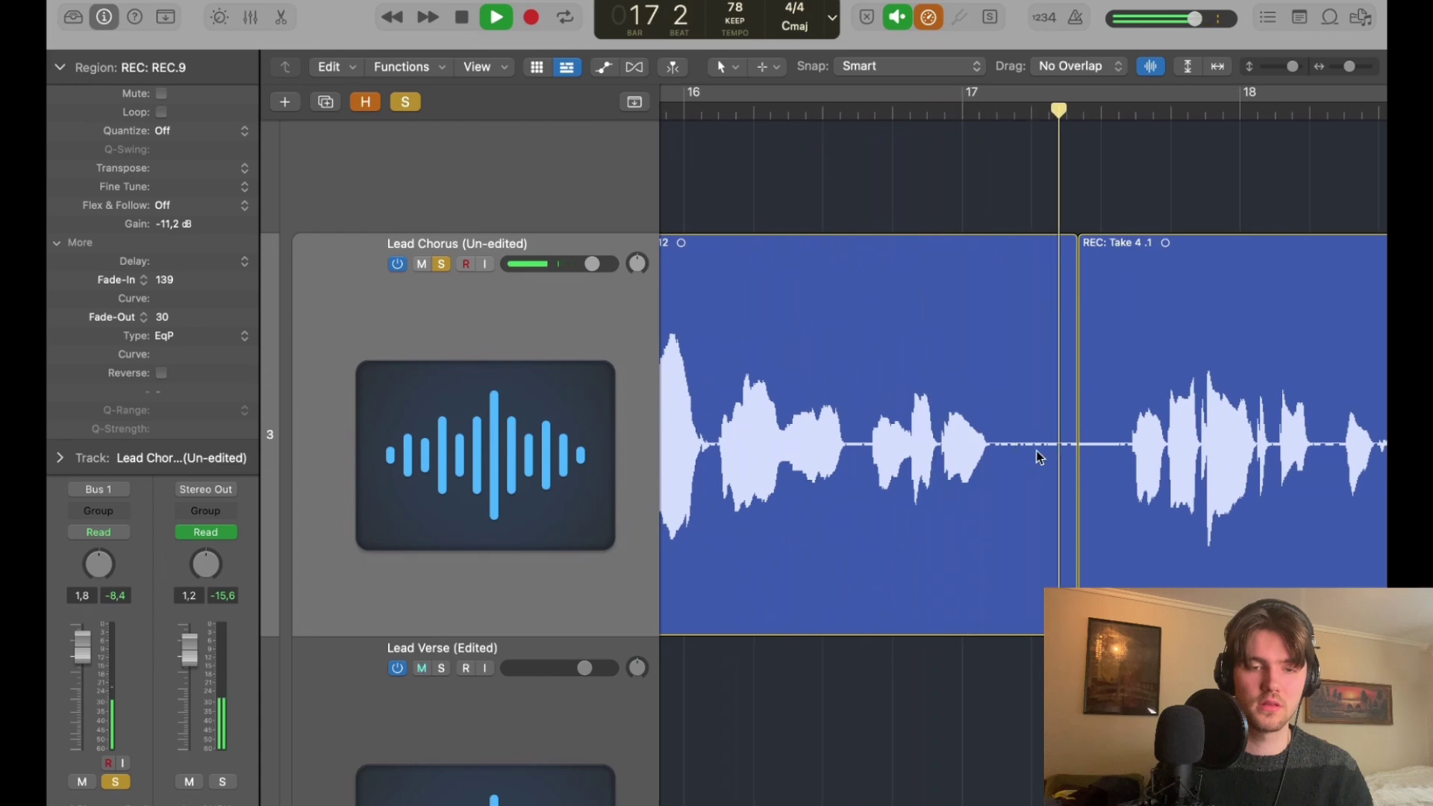
key(space)
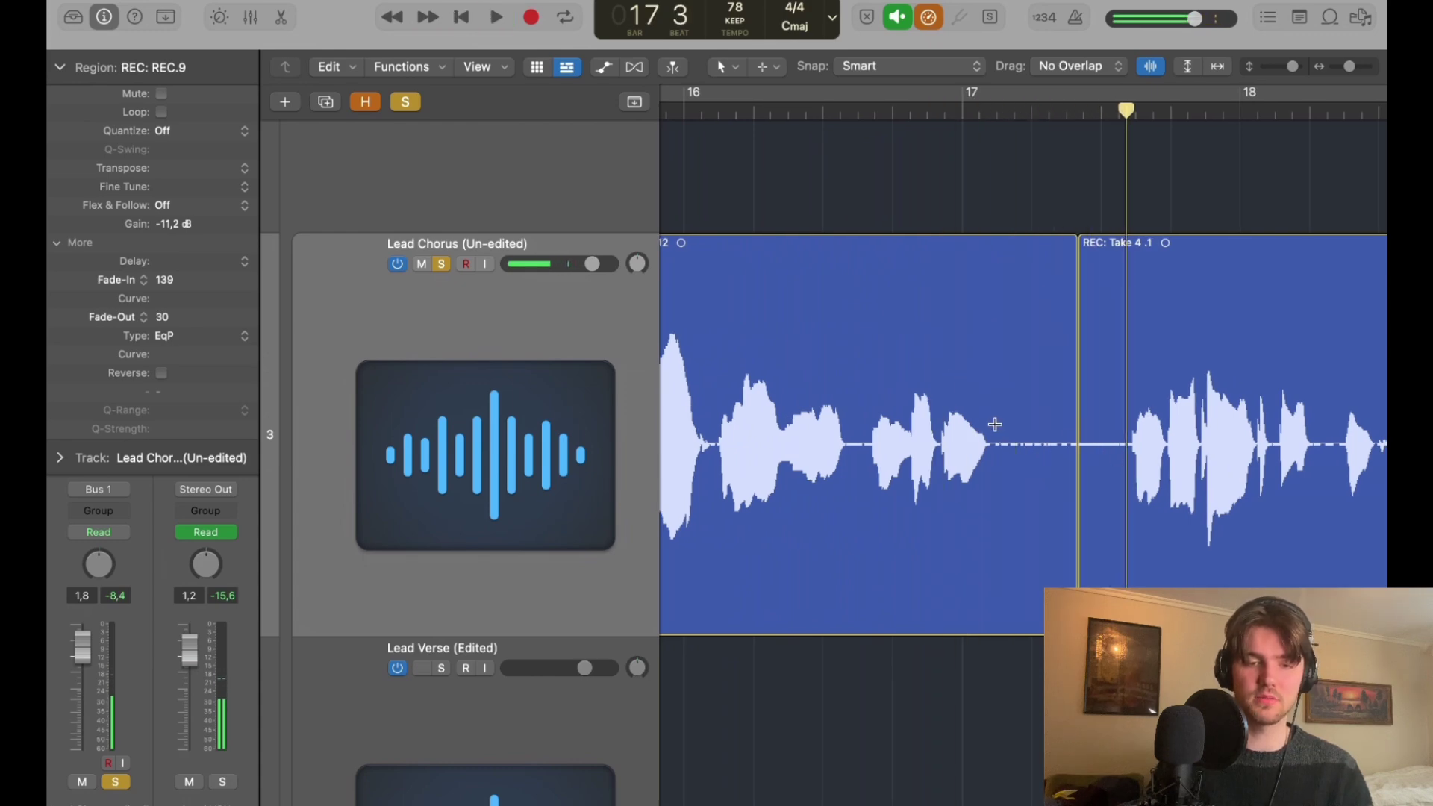
drag(996, 423, 1114, 512)
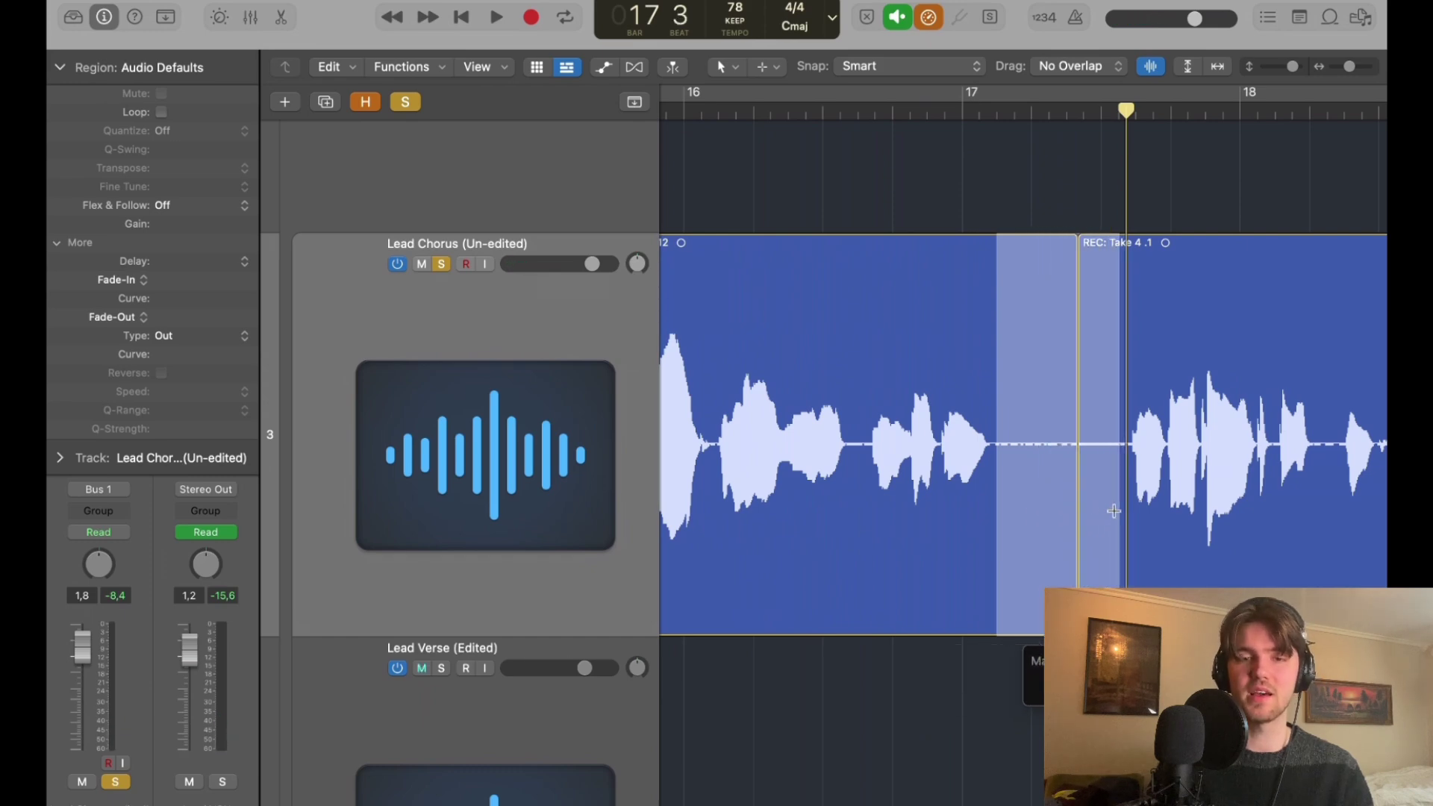
key(Delete)
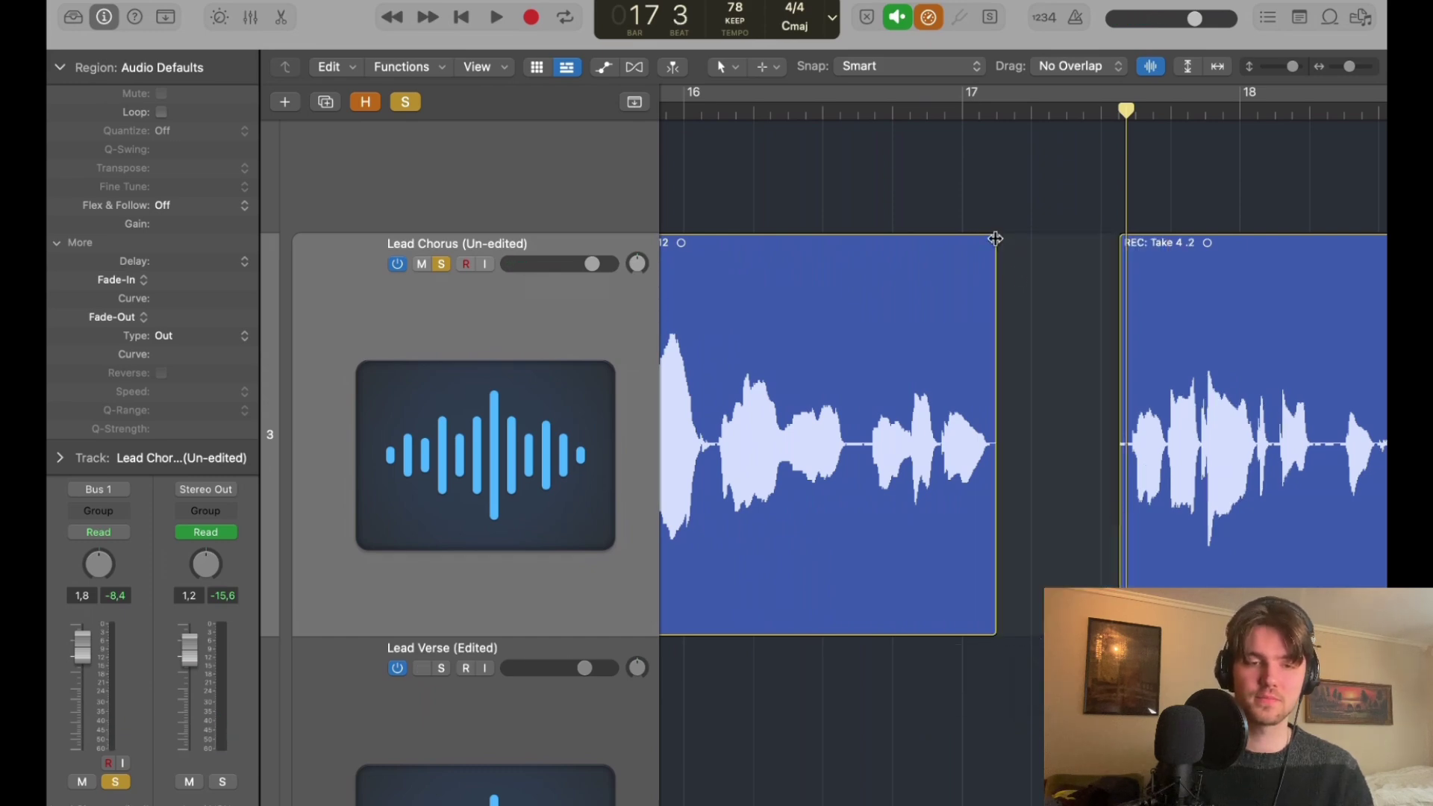
drag(995, 238, 990, 237)
Delete the pause from 16 3 2 121 to 16 3 3 121, adding a short fade-out before it and a fade-in of 64 after it.
key(z)
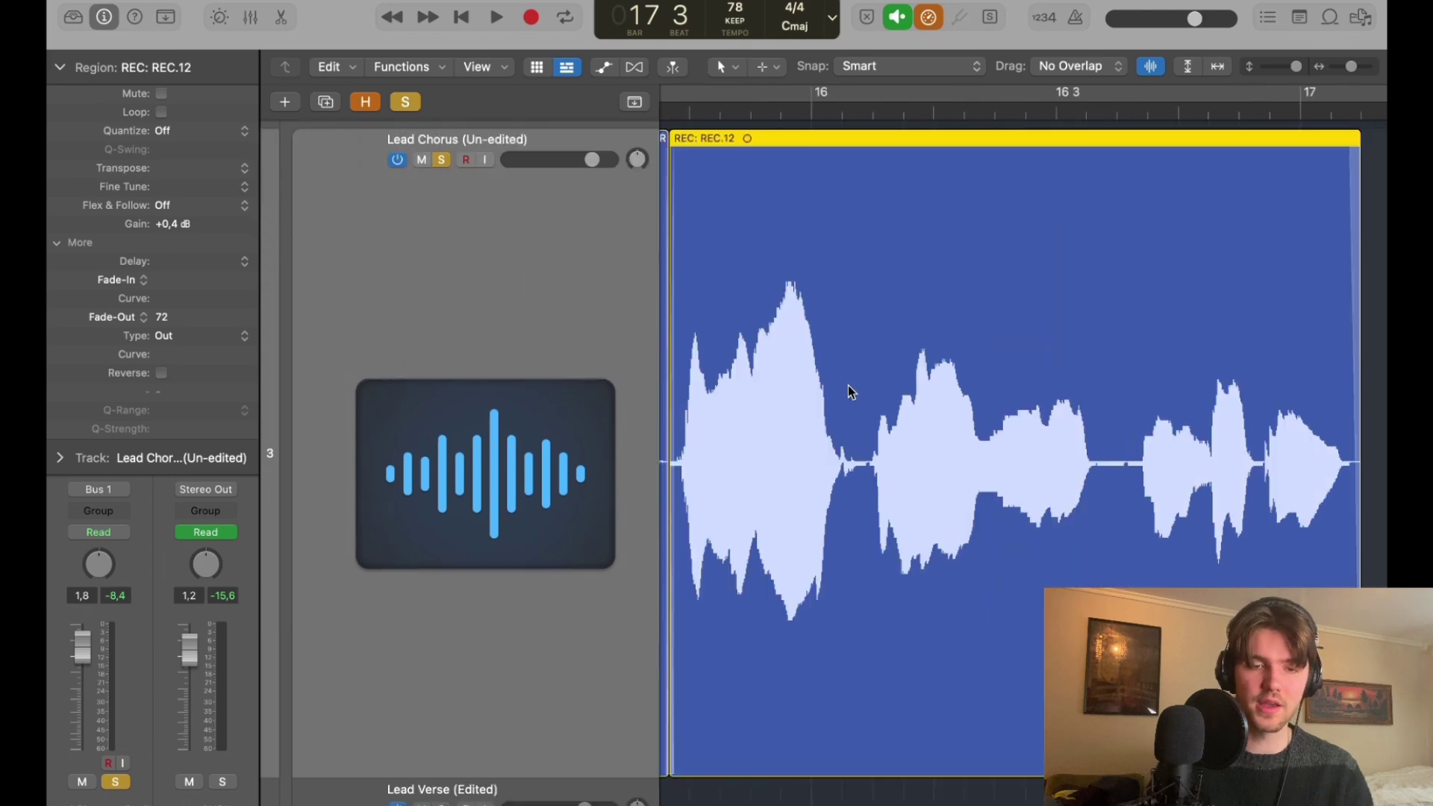
drag(1021, 427, 1062, 512)
click(1353, 300)
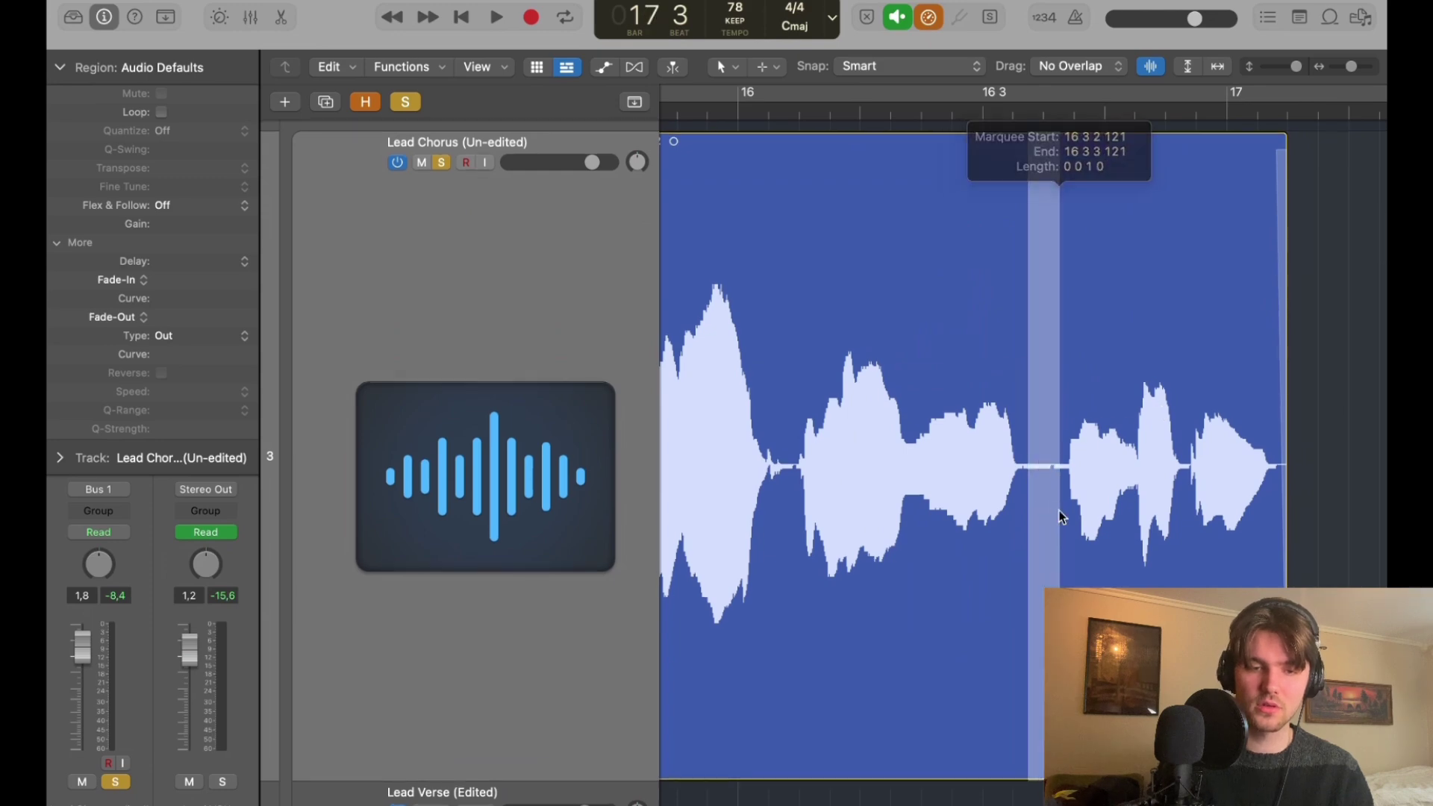
key(Delete)
click(1024, 140)
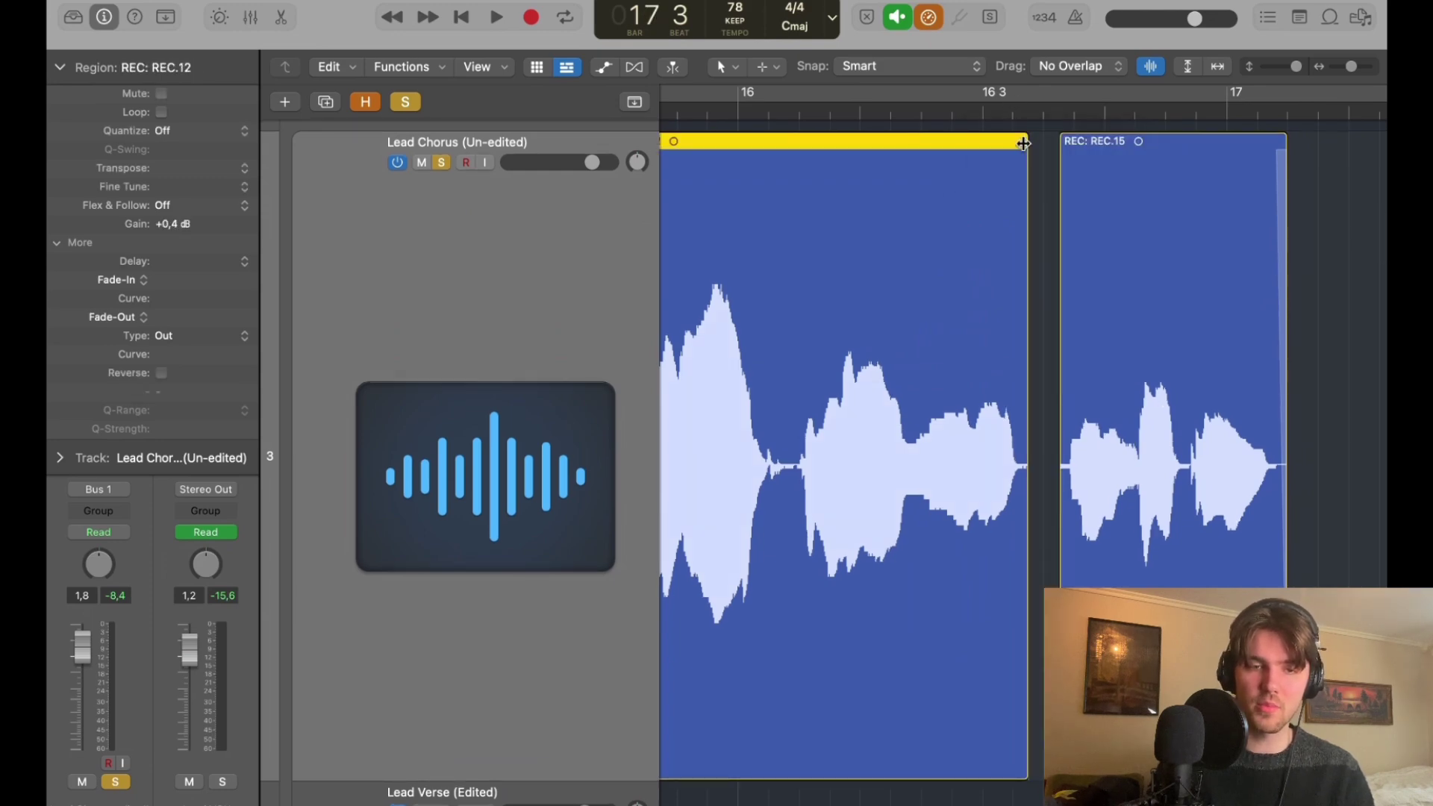
click(1069, 146)
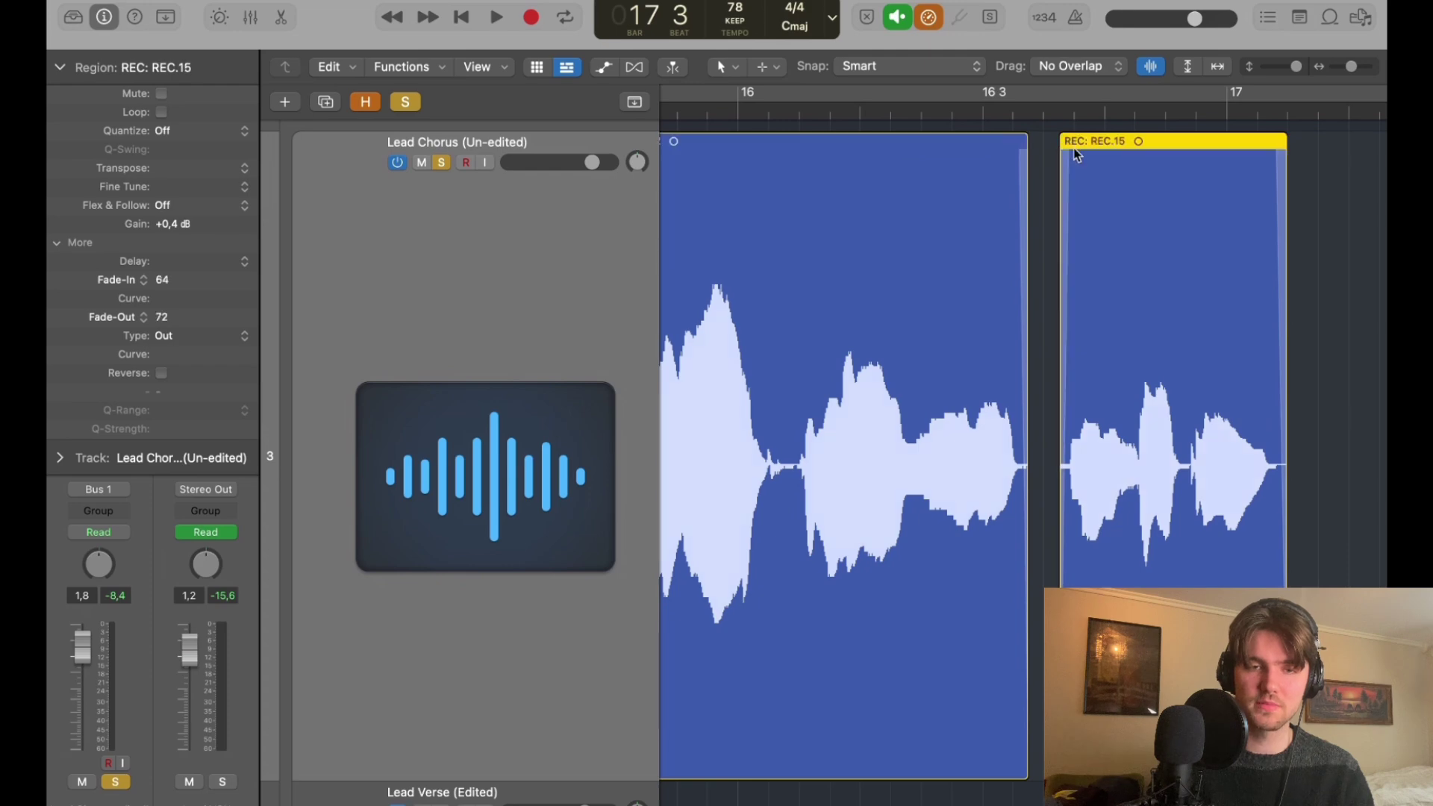
Turn cycle mode back on and listen to the edited chorus phrases from bar 13 to bar 17.
click(1076, 98)
key(space)
drag(1352, 66, 1293, 67)
scroll(1213, 215, right, 5)
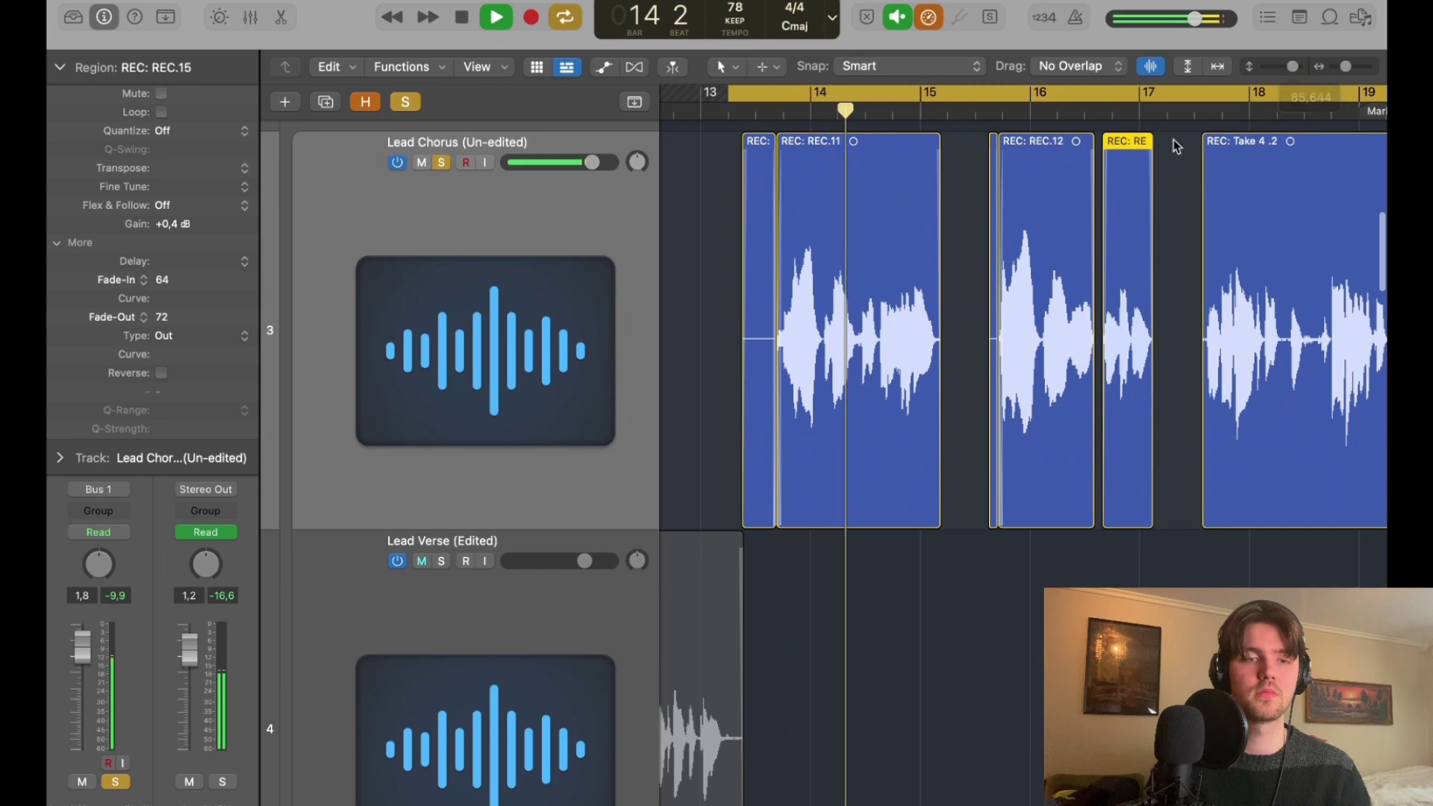
scroll(1031, 210, up, 3)
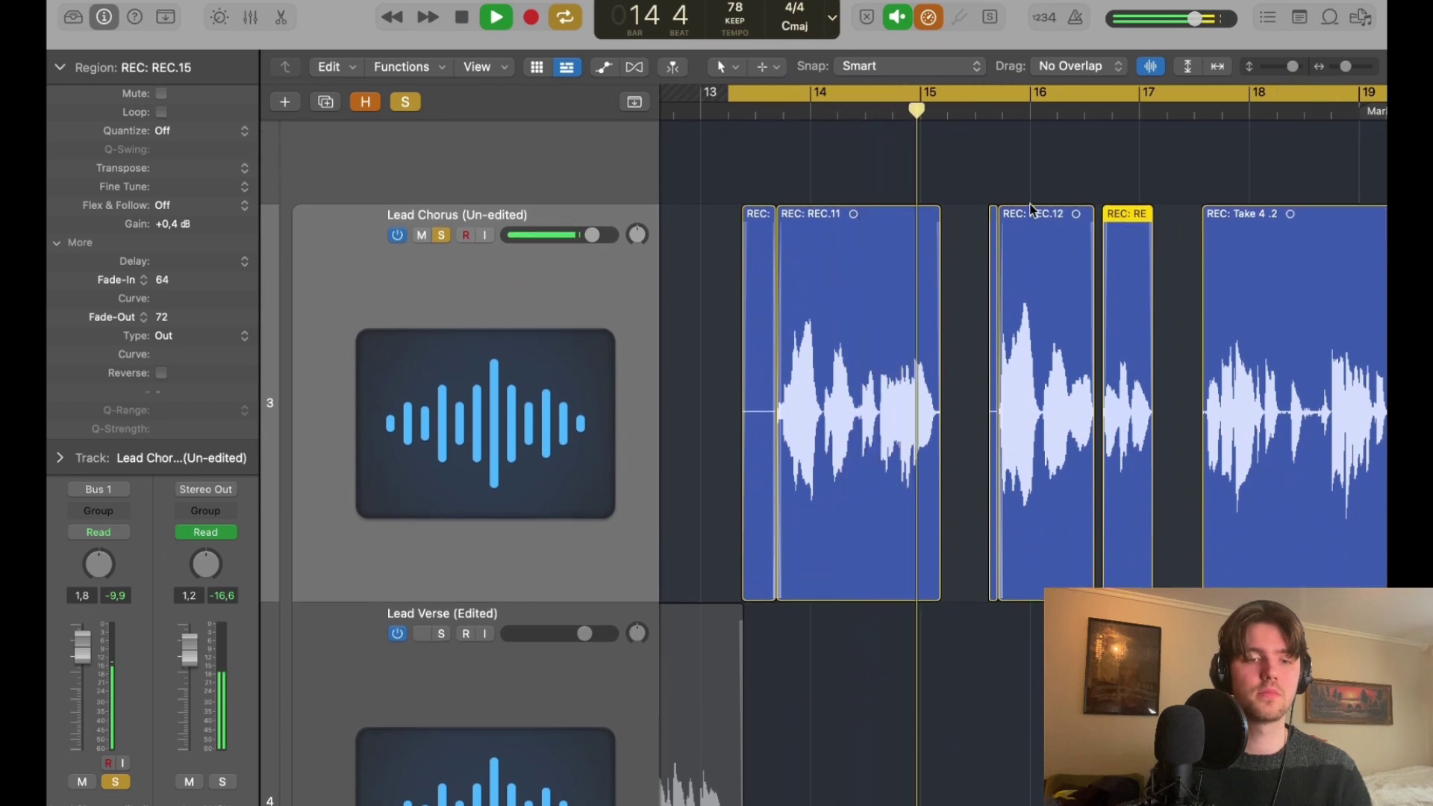
scroll(892, 161, right, 2)
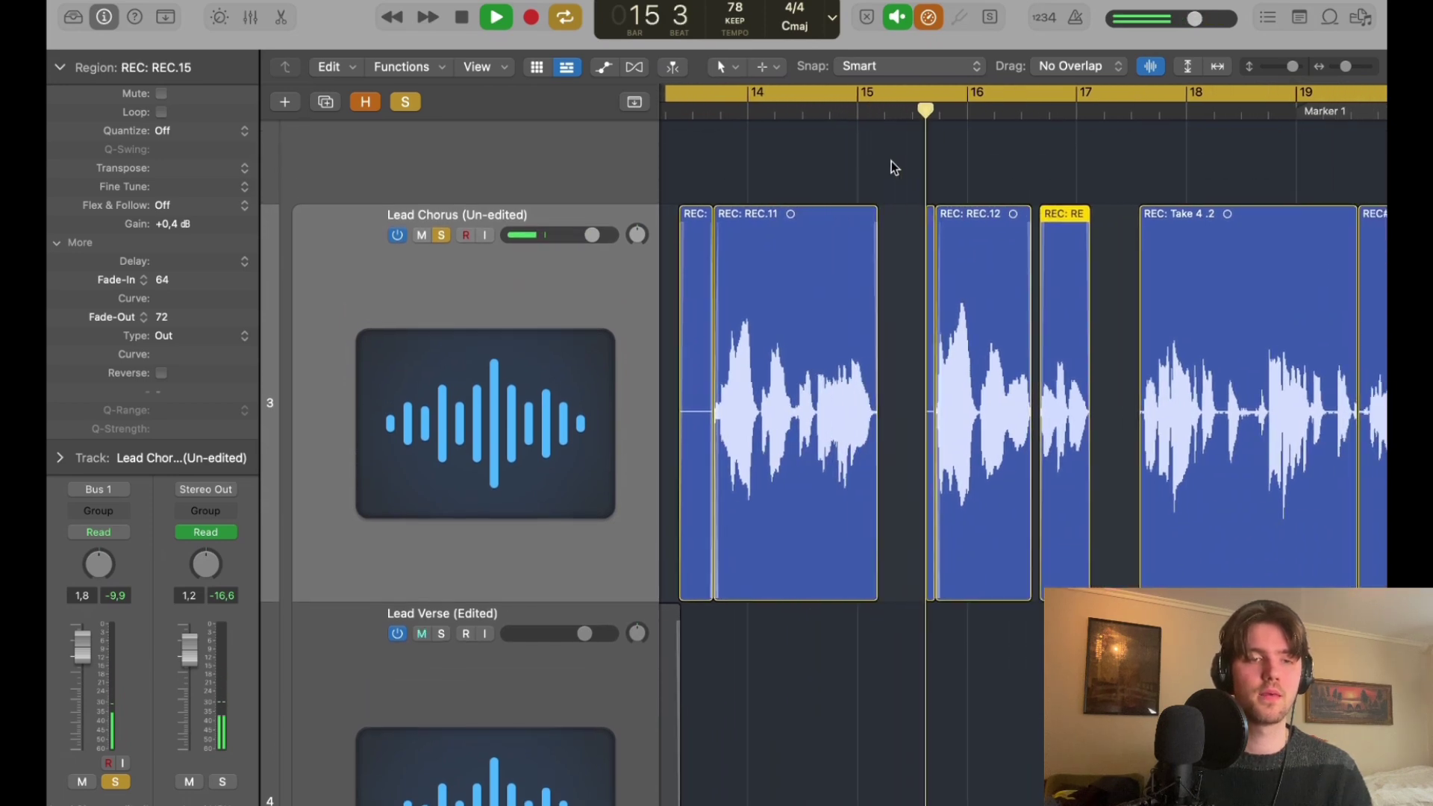
scroll(1032, 254, right, 2)
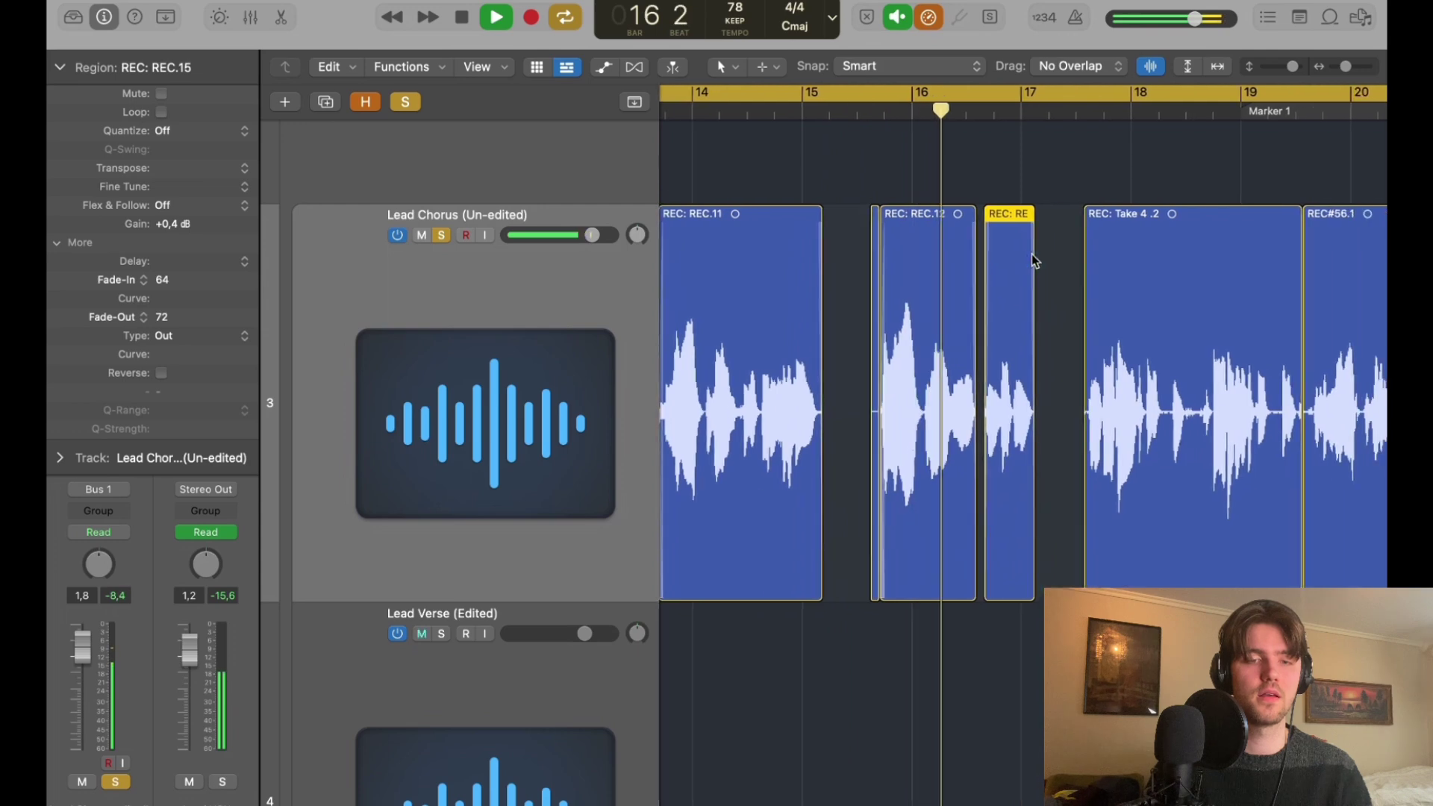
scroll(1032, 254, right, 2)
click(1032, 254)
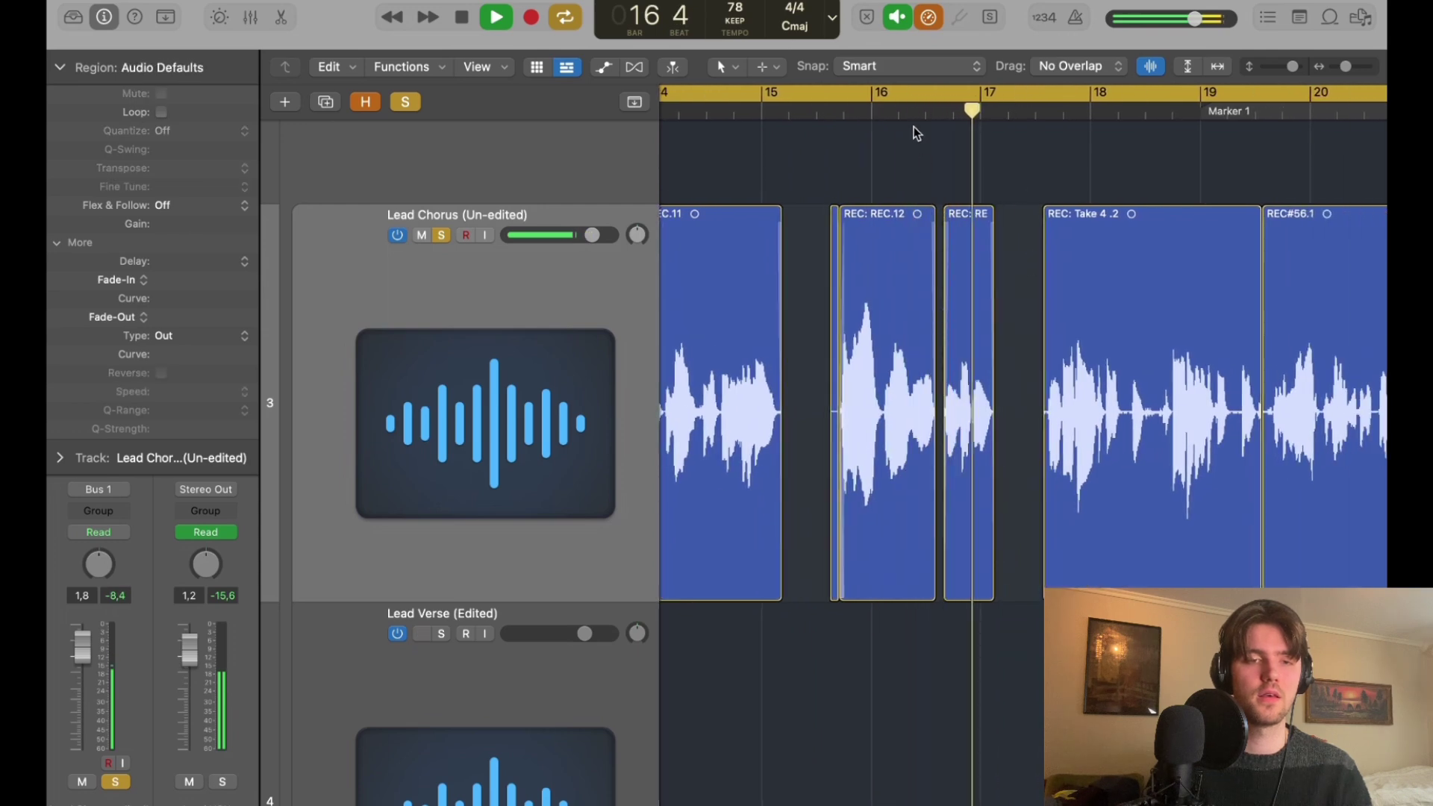
Extend the region before the bar 16 gap to meet the following one, and split off its silent tail with an equal-power crossfade of 78.
key(space)
drag(1337, 64, 1349, 66)
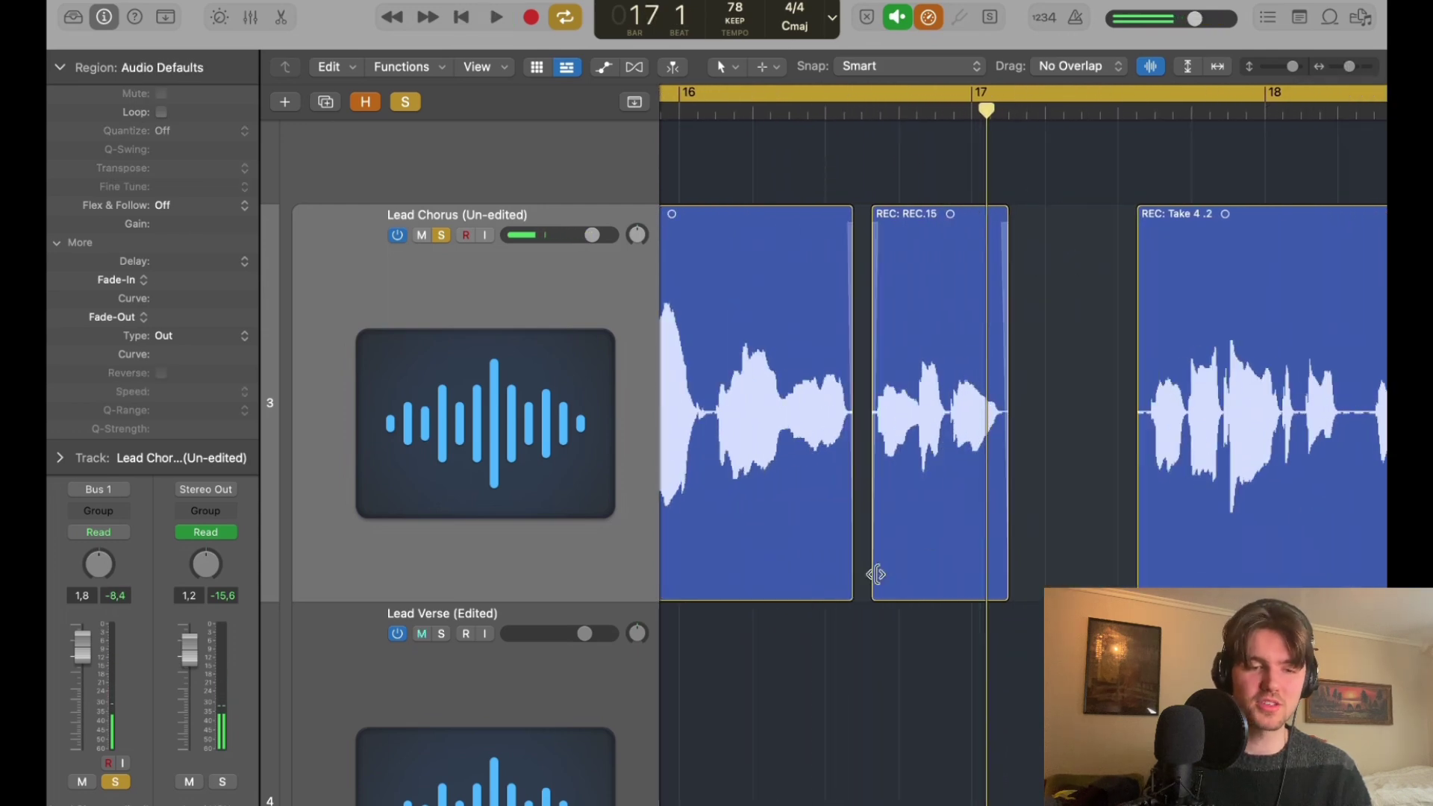
drag(850, 593, 872, 595)
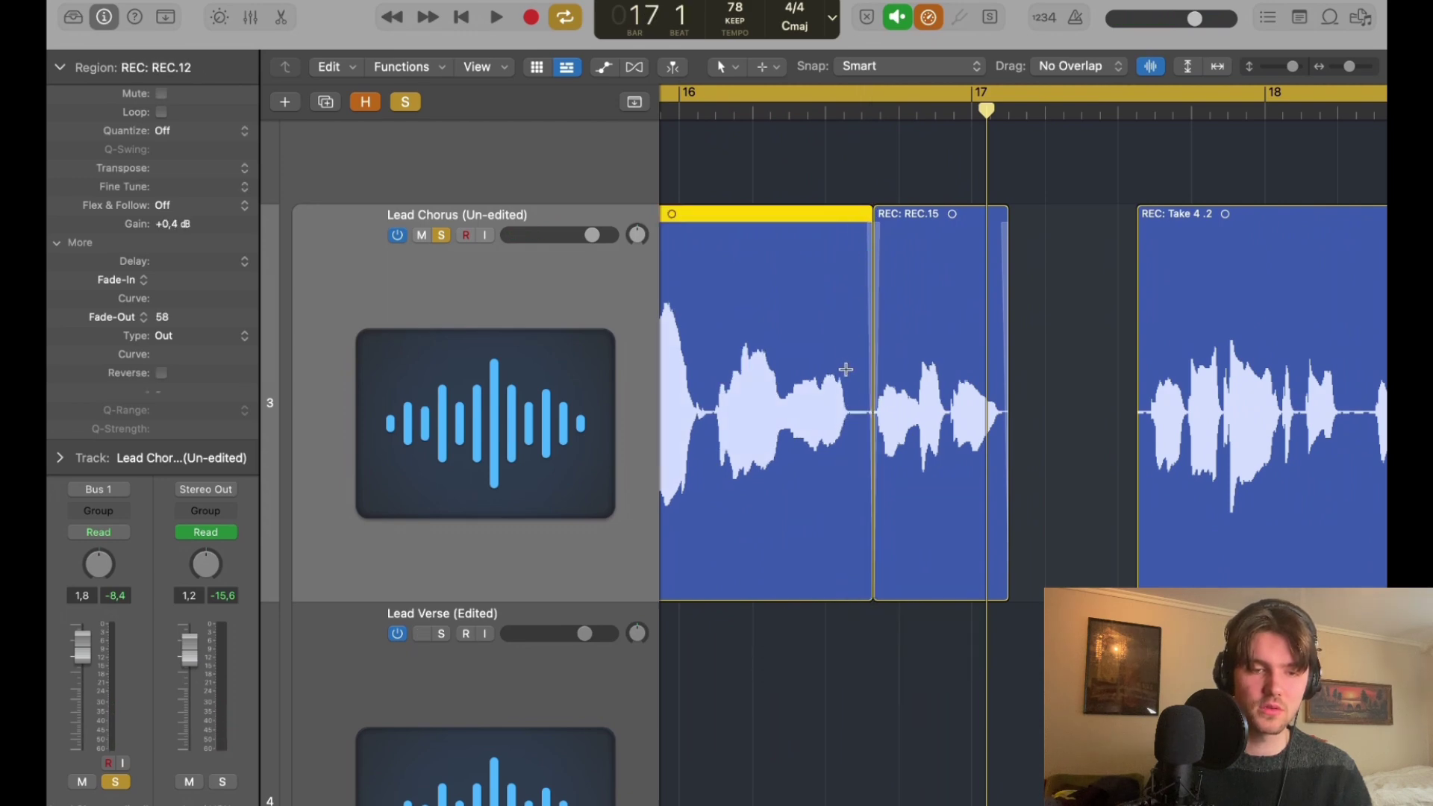
click(846, 112)
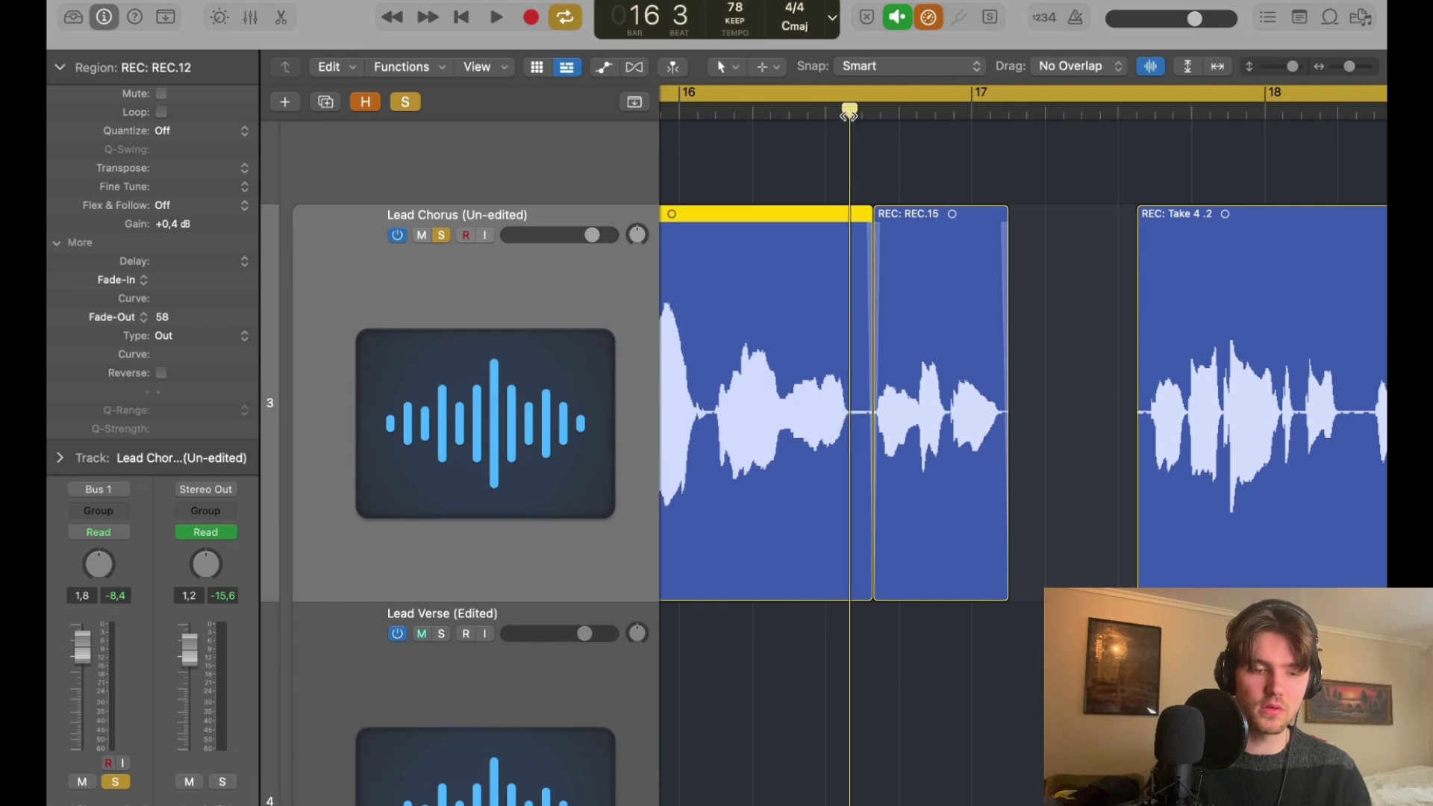
key(super+t)
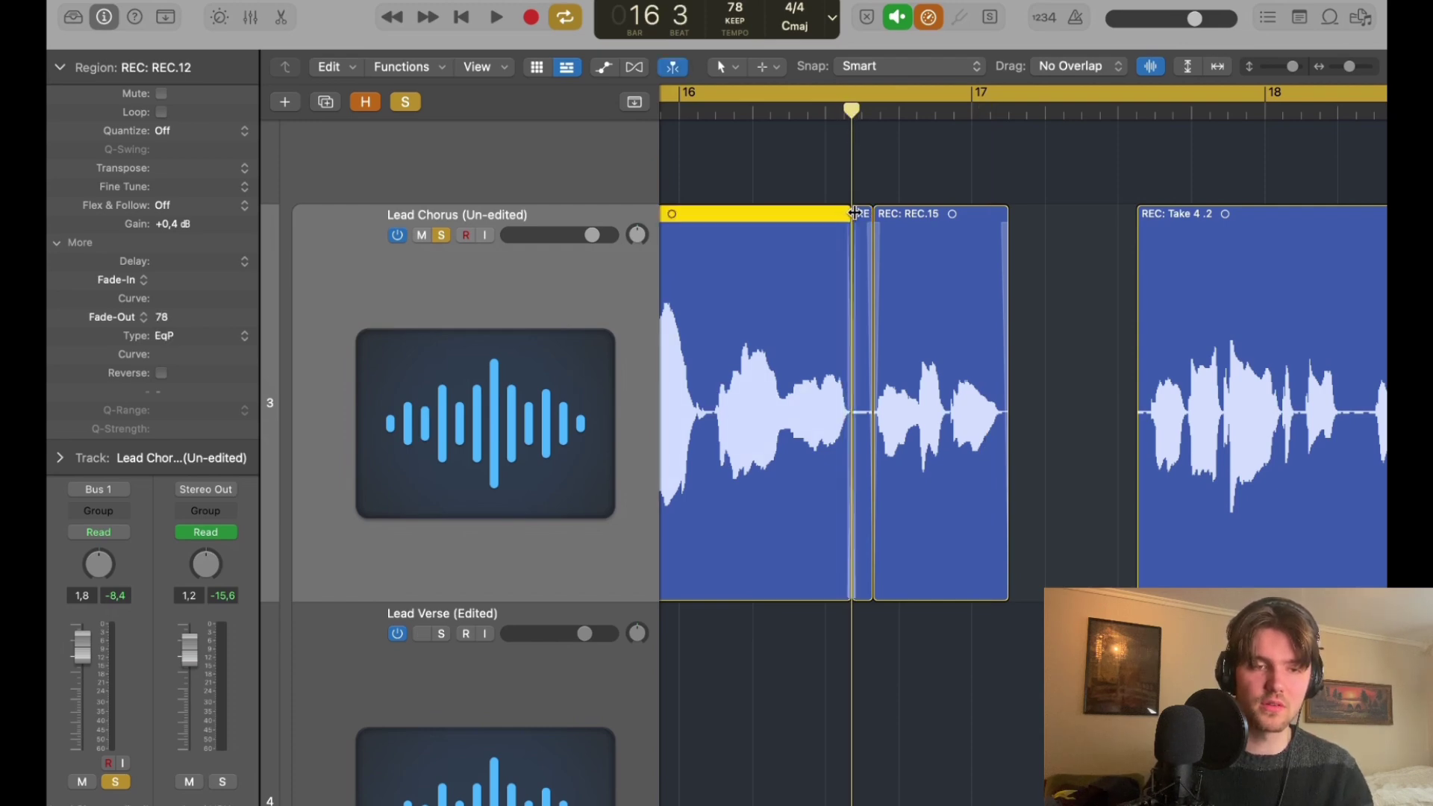
Lower the gain of the short silent piece before bar 17 to -8.6 dB and play it back from the start of bar 16.
click(863, 215)
click(726, 94)
click(697, 112)
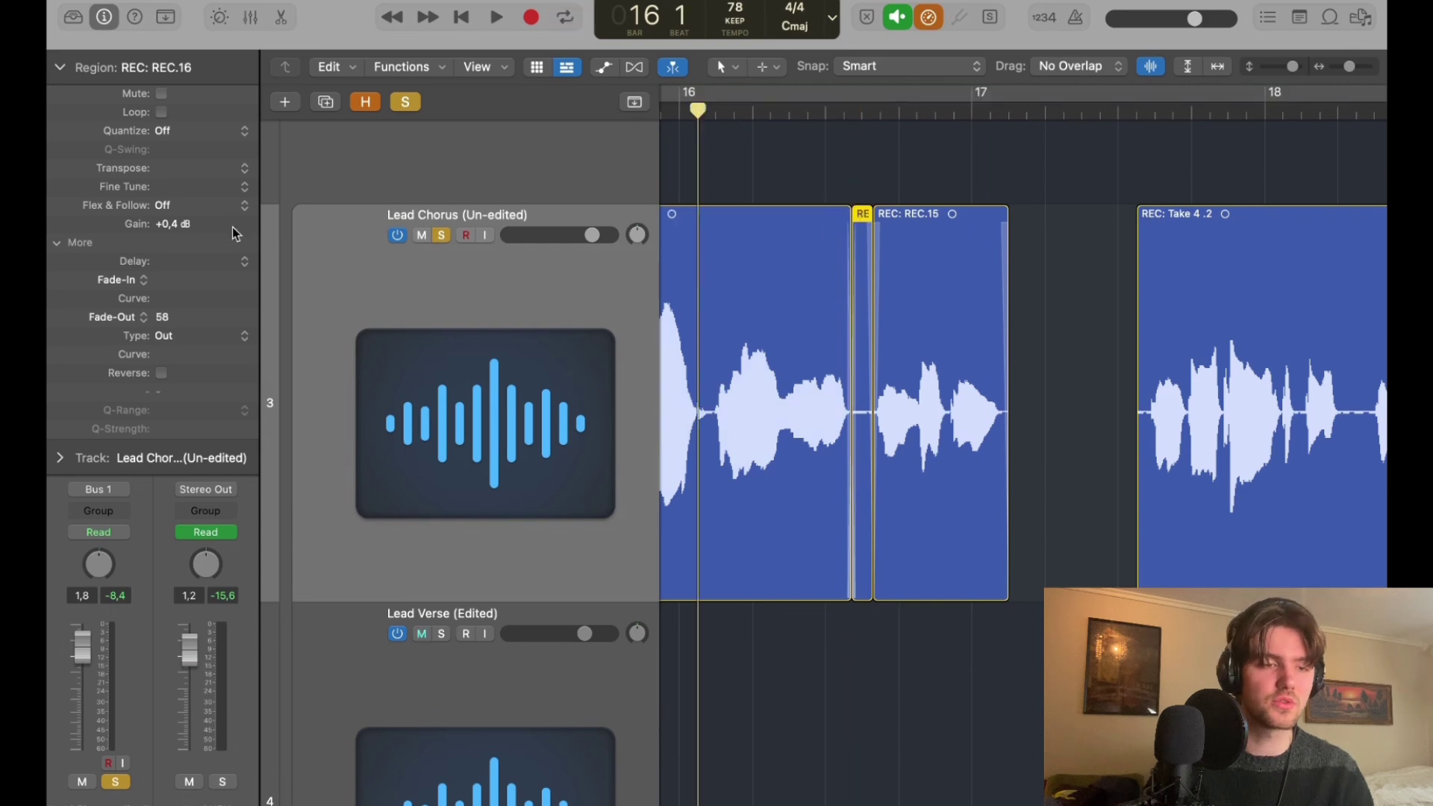
drag(203, 224, 204, 337)
key(space)
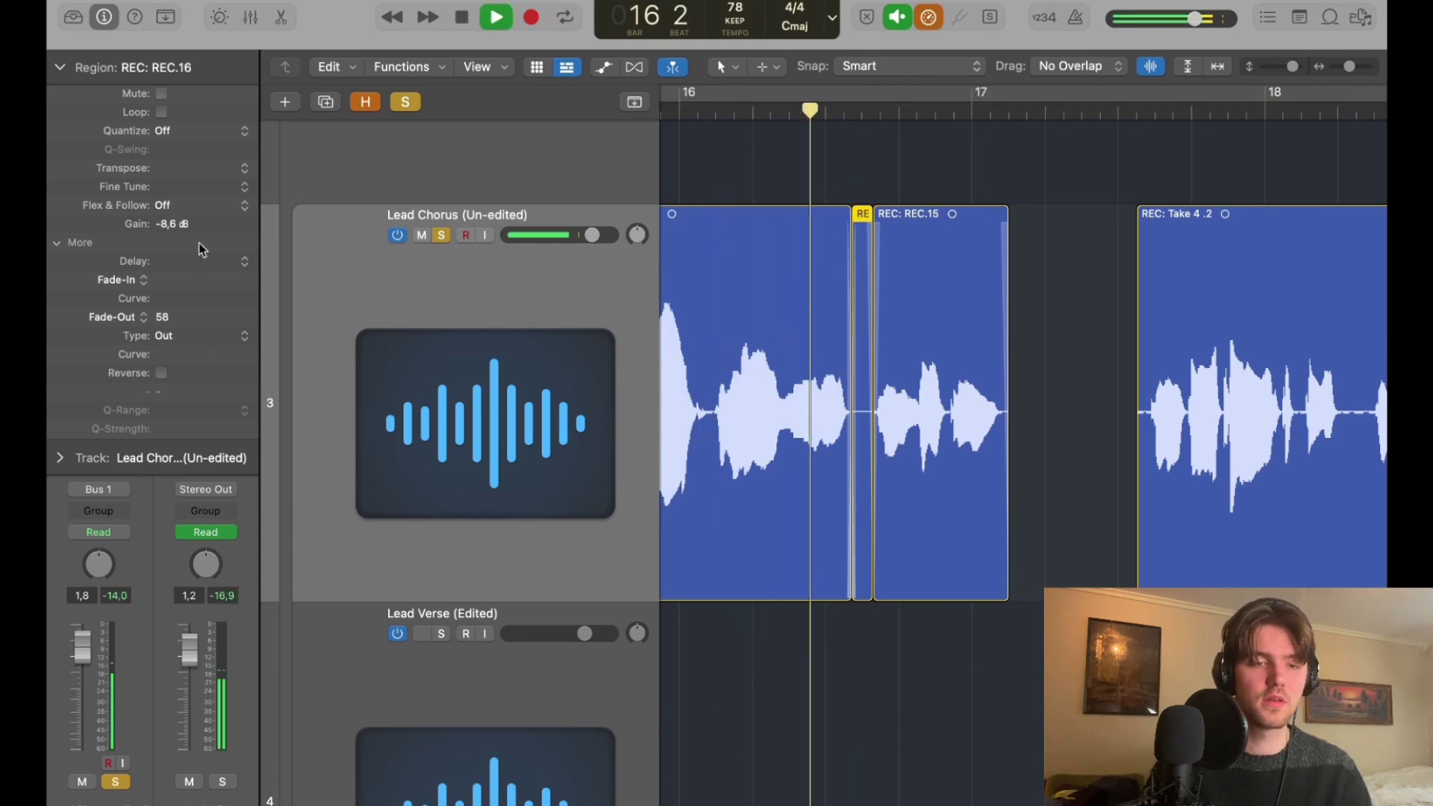
Lower the gain of the short silent REC.16 piece to -9.5 dB and stop playback.
drag(193, 224, 192, 251)
key(space)
click(809, 112)
Move the join between REC.16 and REC.15 slightly later and shorten REC.15's fade-in to 23.
drag(1353, 69, 1358, 69)
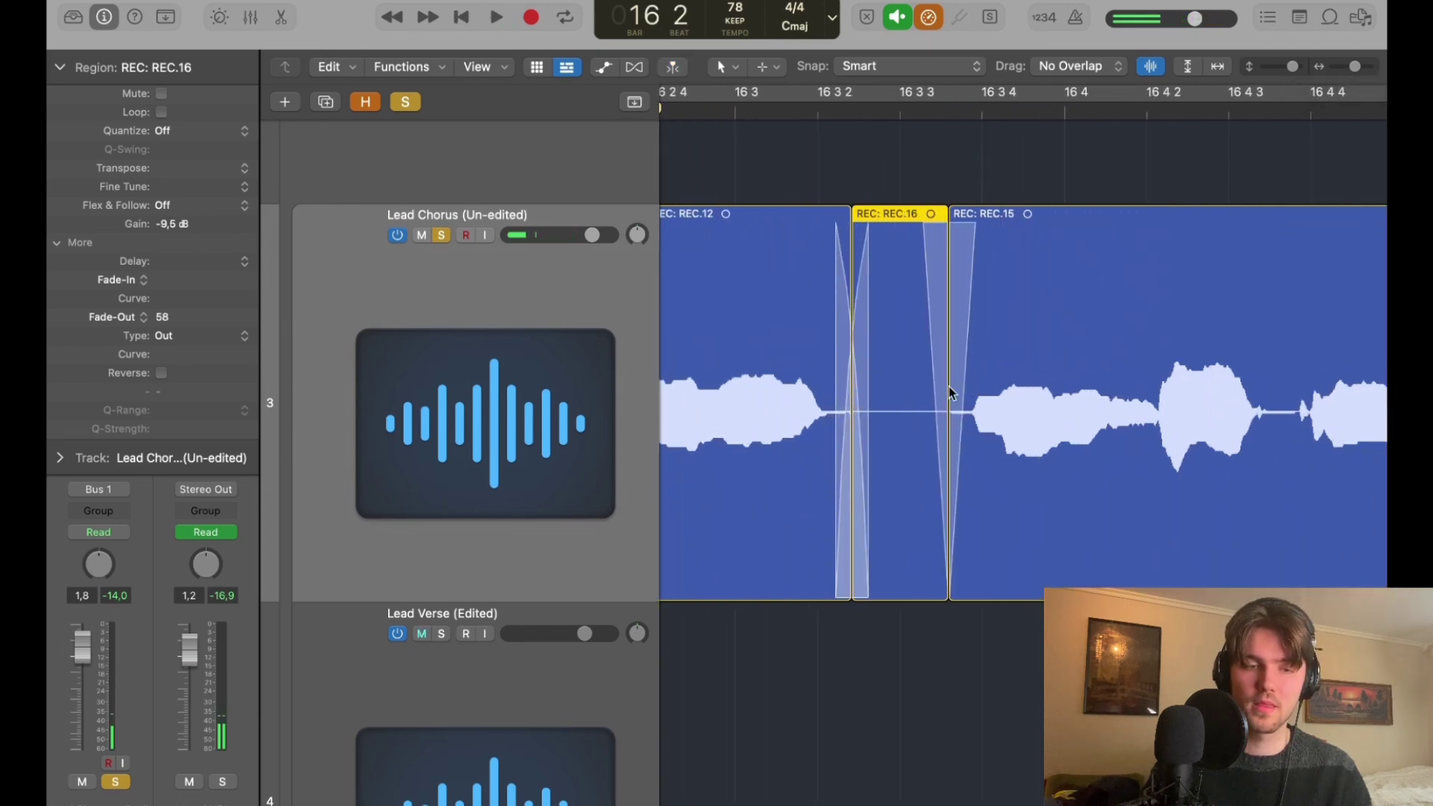
drag(948, 397, 961, 397)
click(984, 239)
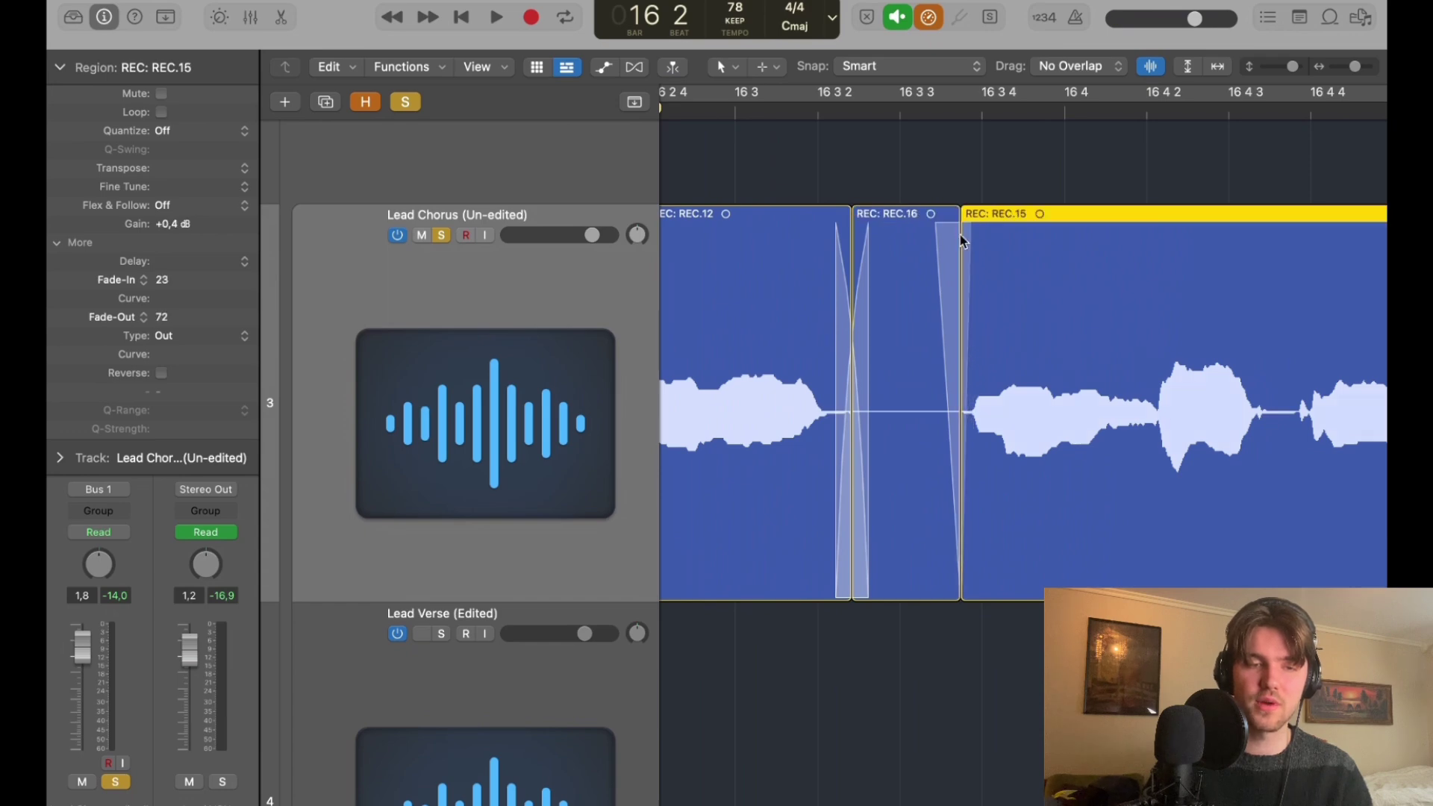
Play the passage back from the start of bar 16 and lower REC.16's gain to -11.4 dB.
drag(1357, 69, 1350, 69)
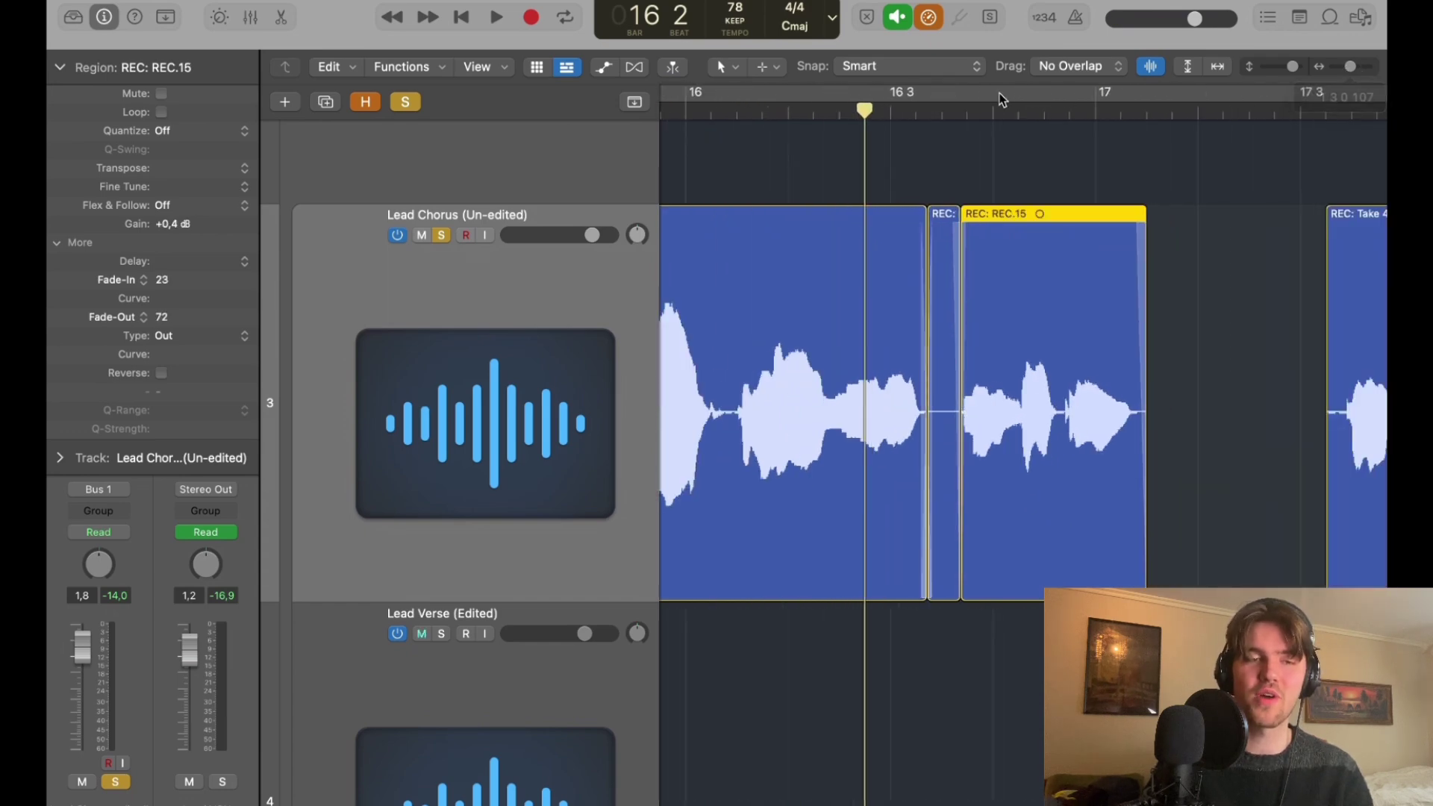
click(712, 114)
scroll(889, 262, left, 2)
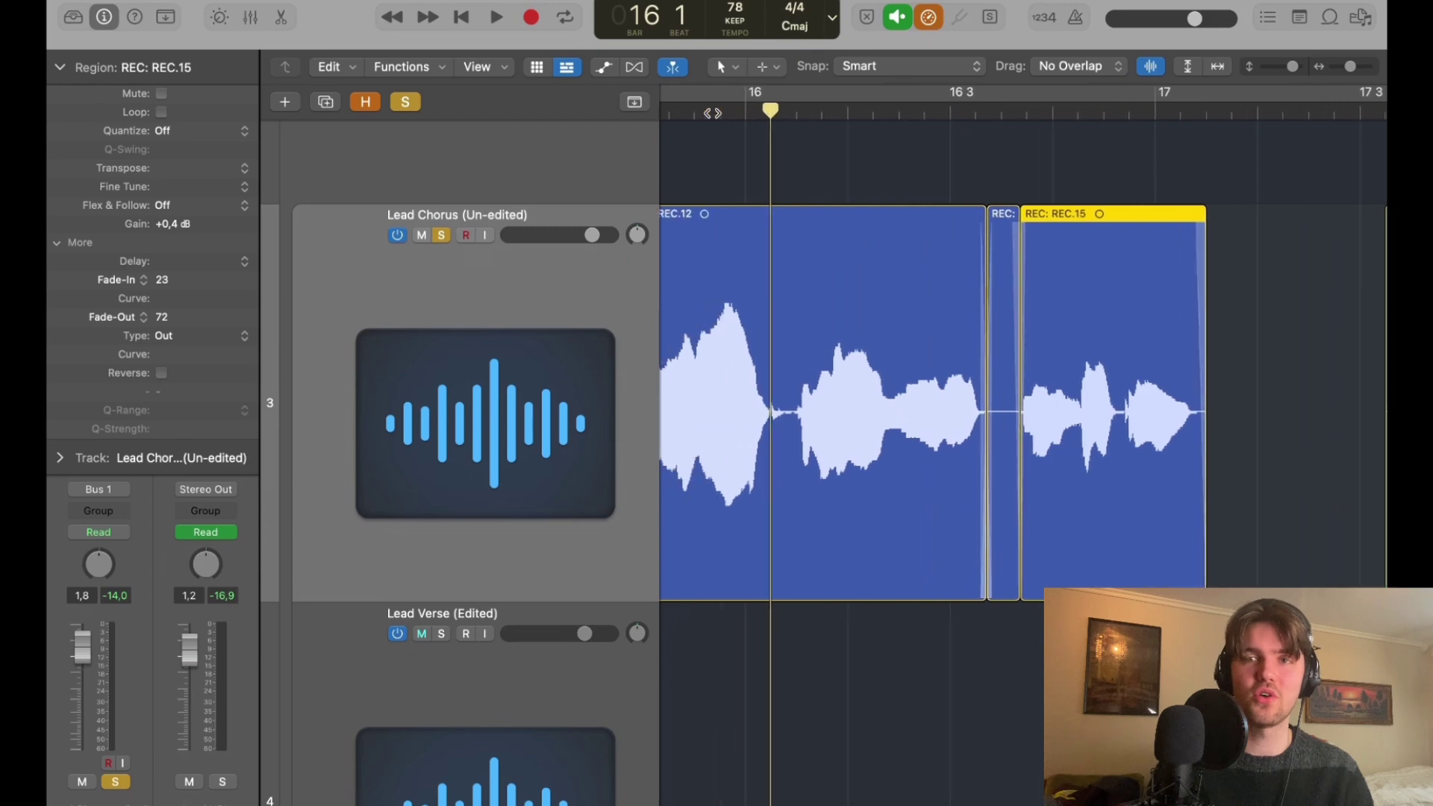
key(space)
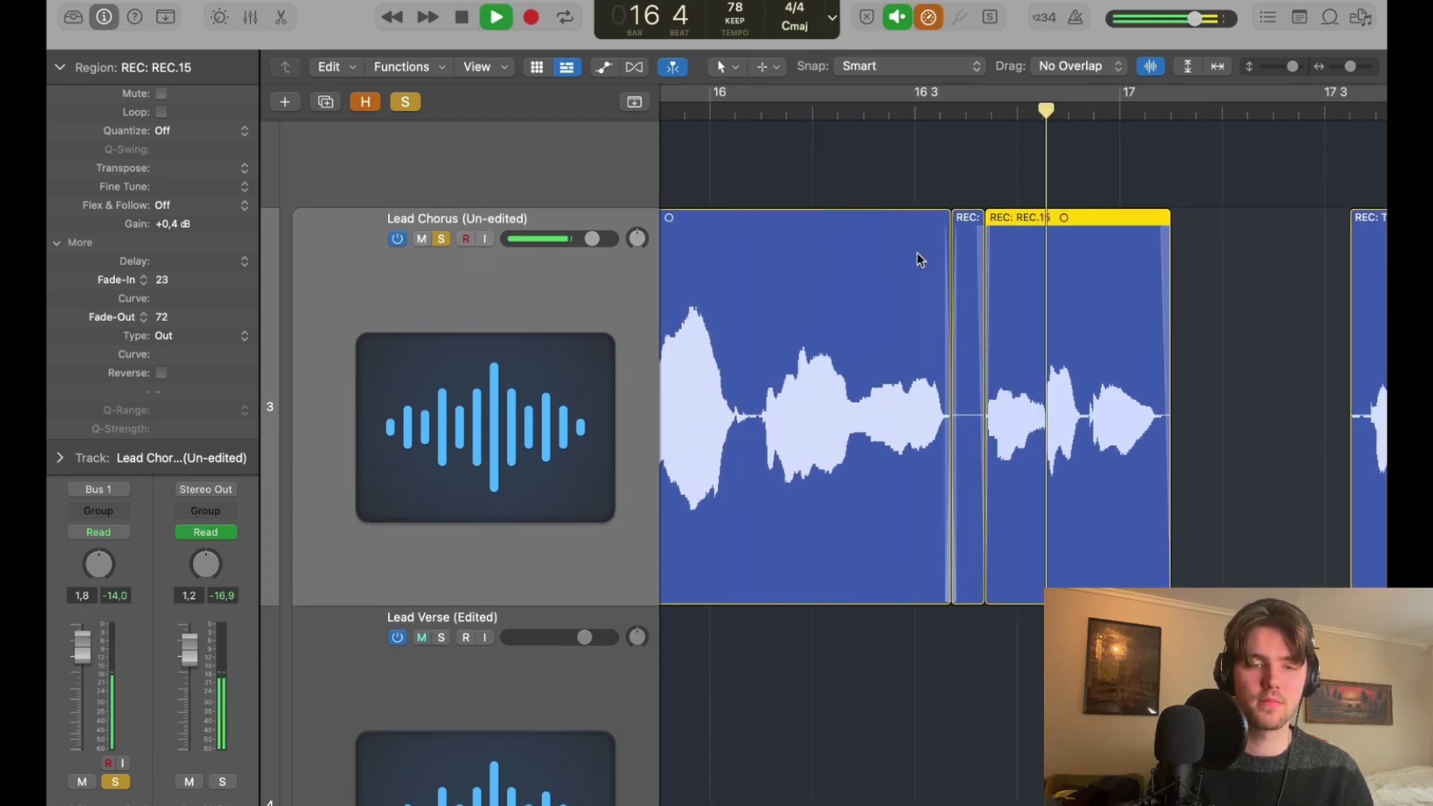
key(space)
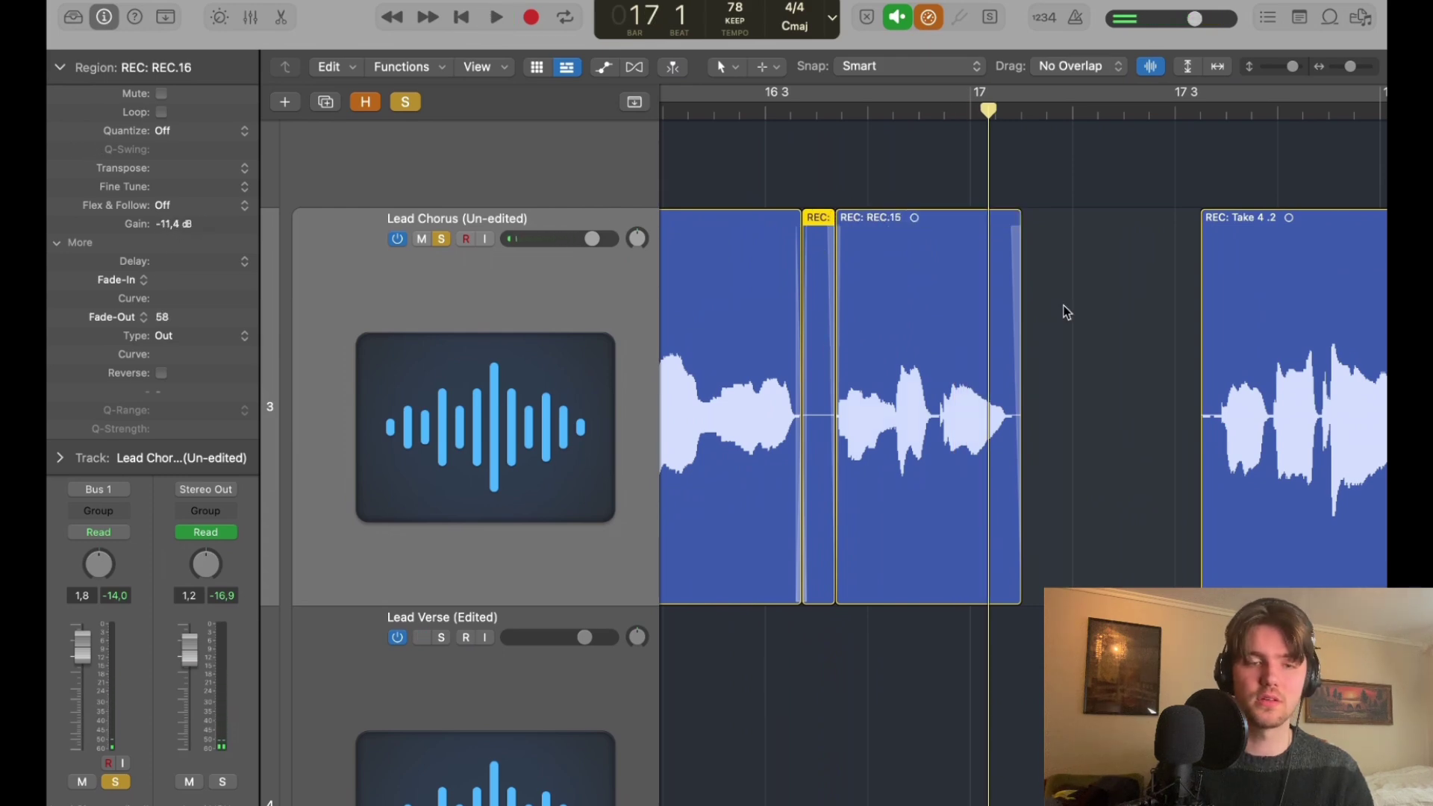
key(space)
key(space)
Shorten REC.15's fade-out to 41, audition a slightly longer region end, and trim it back to just after bar 17.
click(1009, 223)
click(860, 113)
key(space)
drag(1023, 601, 1041, 600)
click(926, 110)
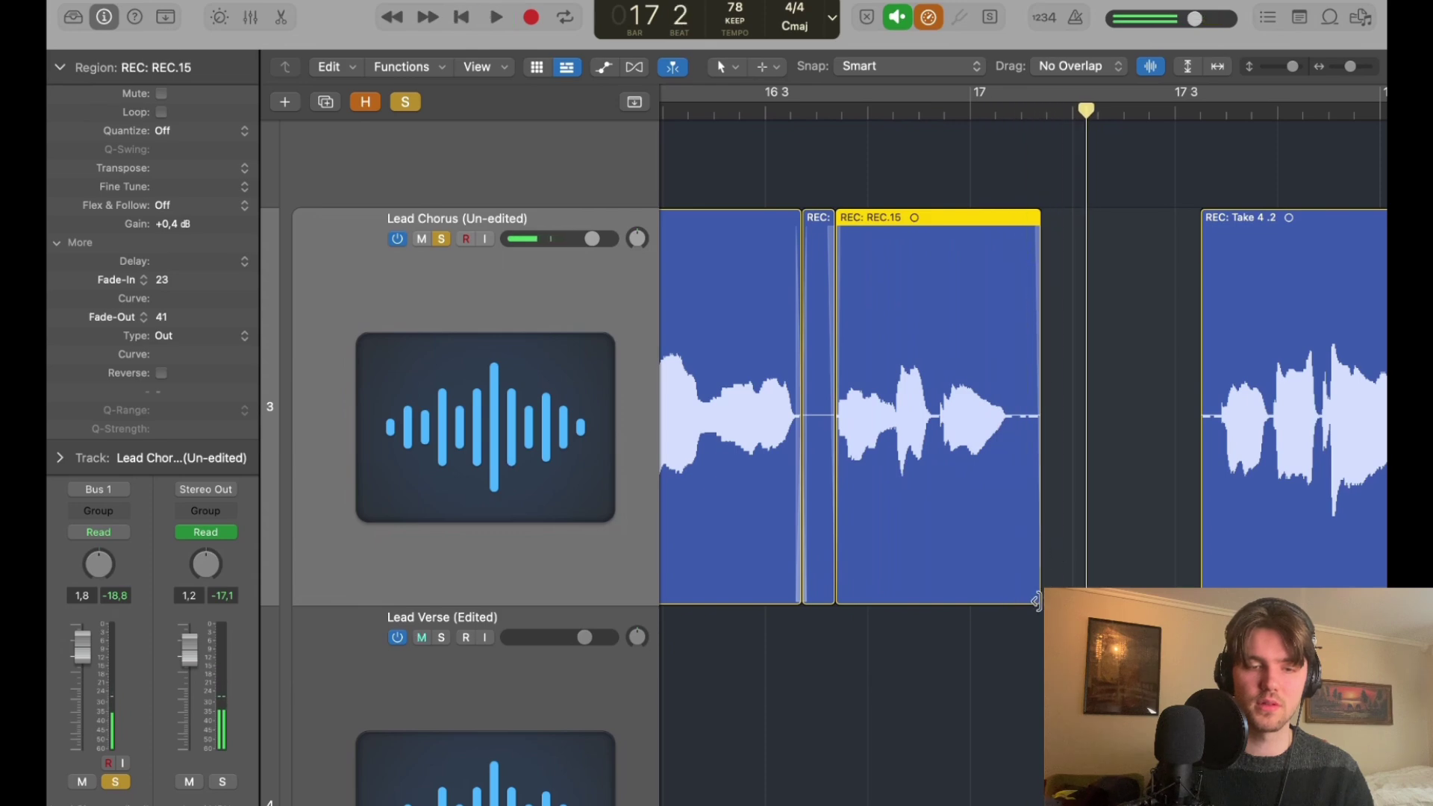
drag(1037, 601, 1021, 598)
Extend the start of the Take 4 .2 region earlier into the gap after bar 17 and listen across the gap.
drag(1353, 65, 1354, 66)
scroll(1242, 160, right, 3)
click(881, 112)
key(space)
key(space)
scroll(1114, 506, left, 5)
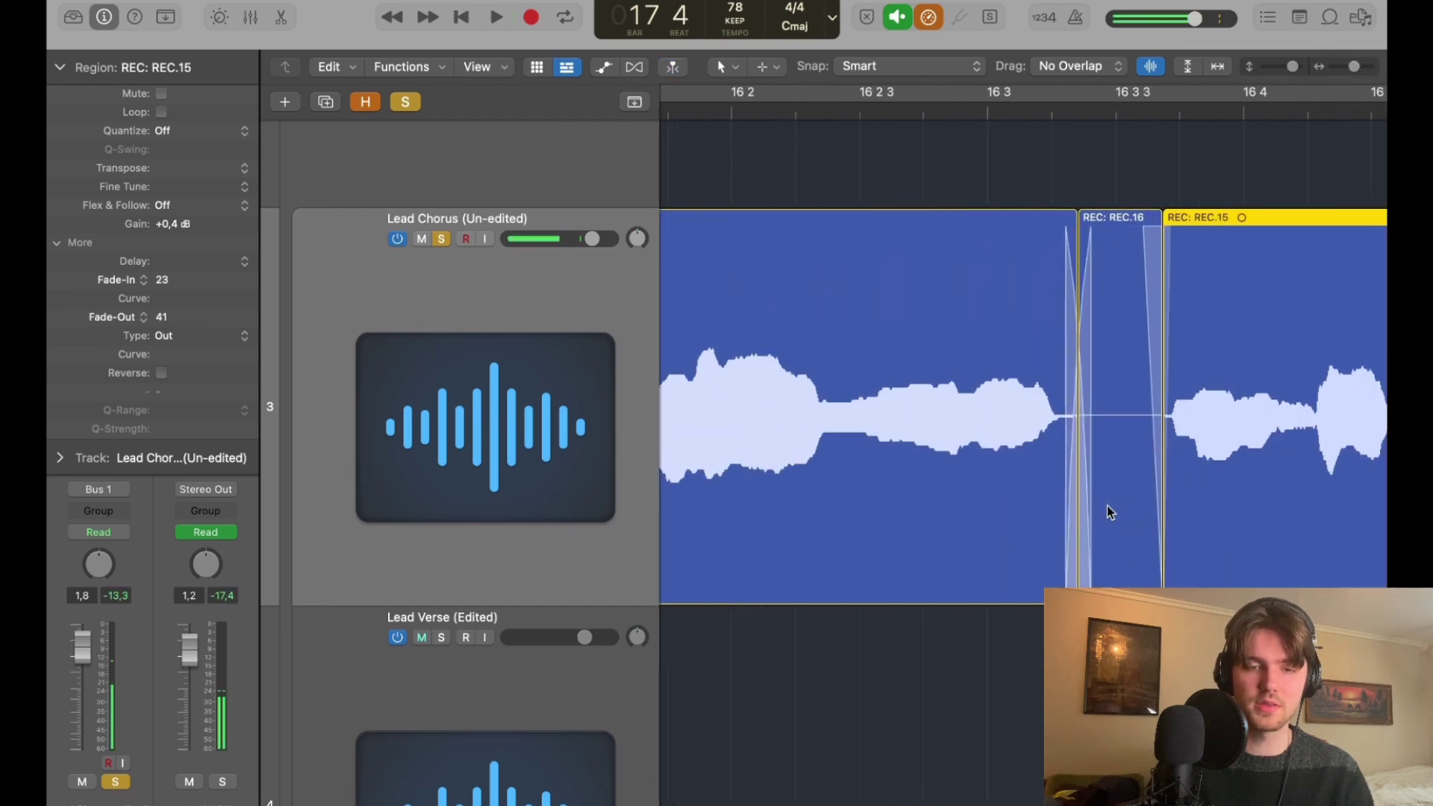
scroll(1108, 504, right, 10)
drag(804, 587, 676, 588)
drag(1355, 66, 1349, 66)
click(943, 111)
key(space)
key(space)
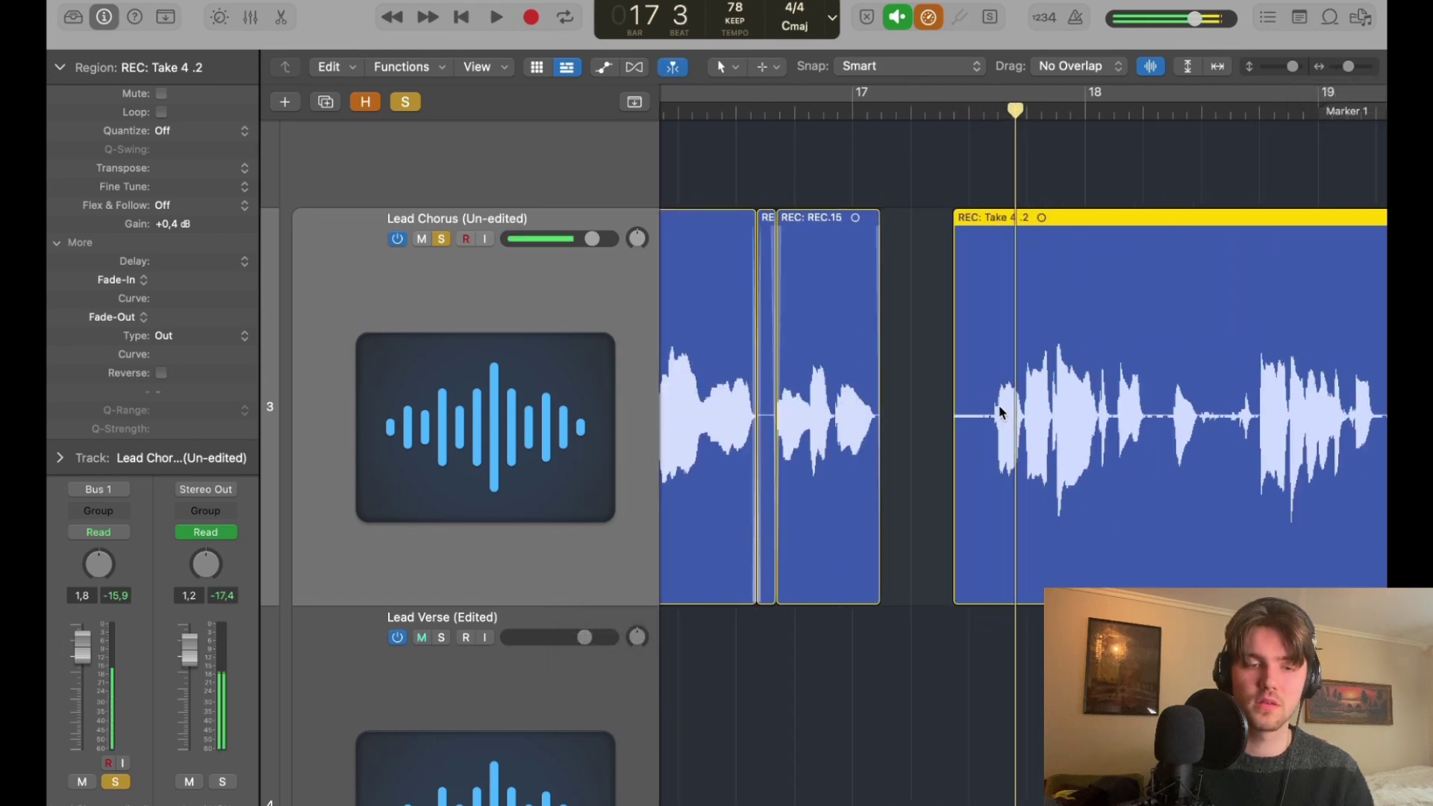
Split off the silent lead-in of Take 4 .2 with an equal-power crossfade of 73 and set its gain to -9.5 dB.
drag(991, 403, 910, 403)
click(971, 403)
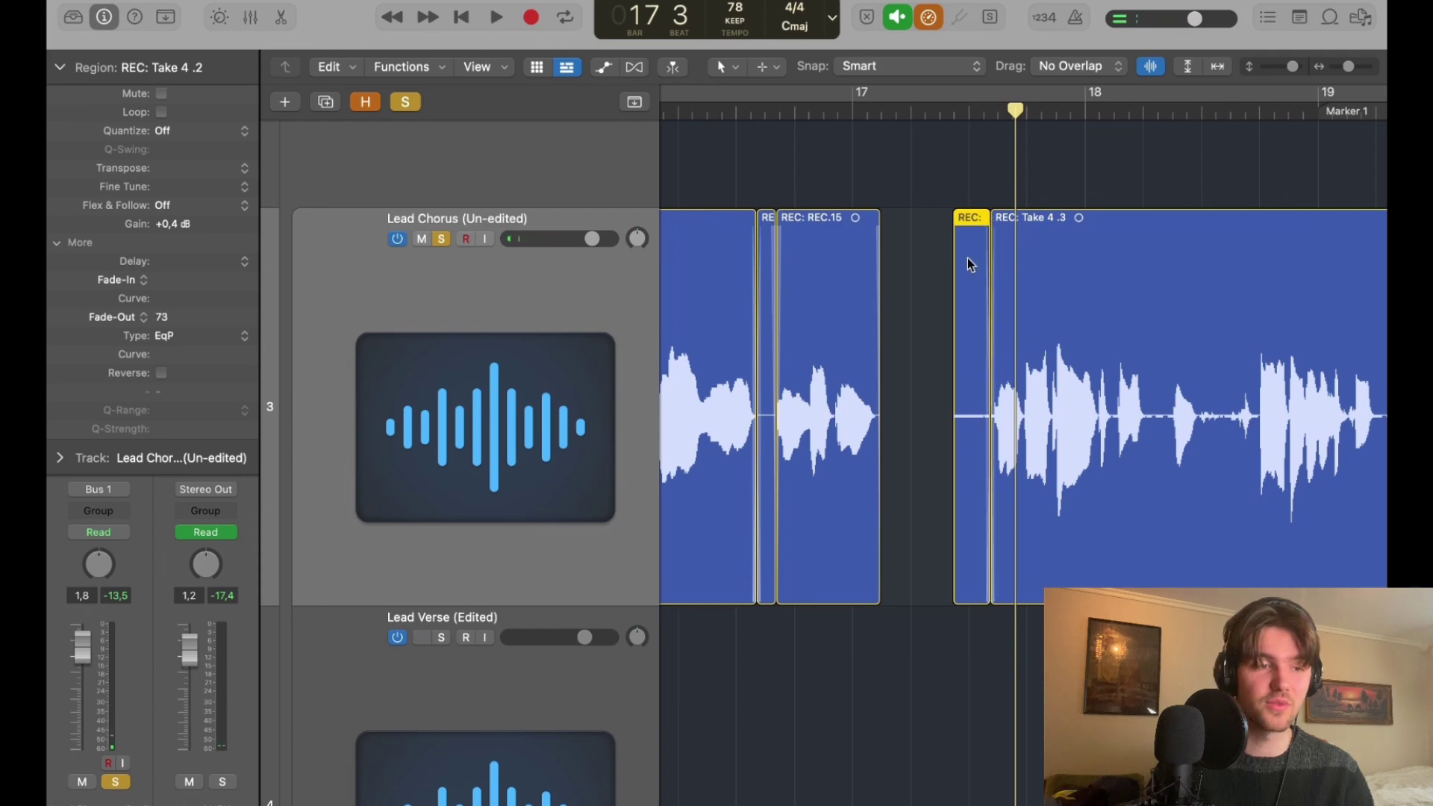
click(911, 110)
key(space)
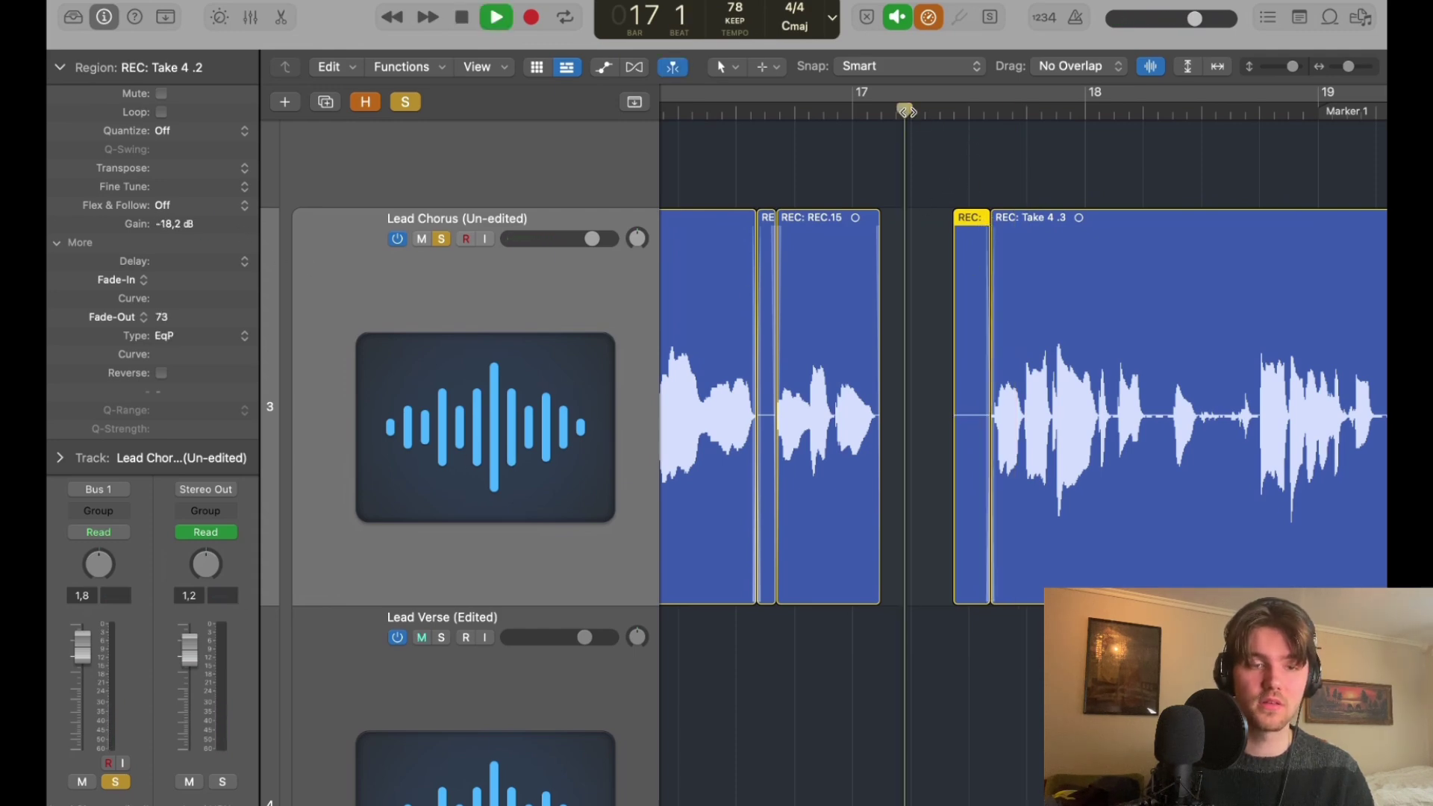
drag(179, 225, 180, 153)
key(space)
key(space)
drag(203, 222, 202, 225)
Split out the quiet passage before bar 19 in Take 4 .3 and crossfade both its edges, using equal-power 73 at its end.
scroll(1024, 298, right, 5)
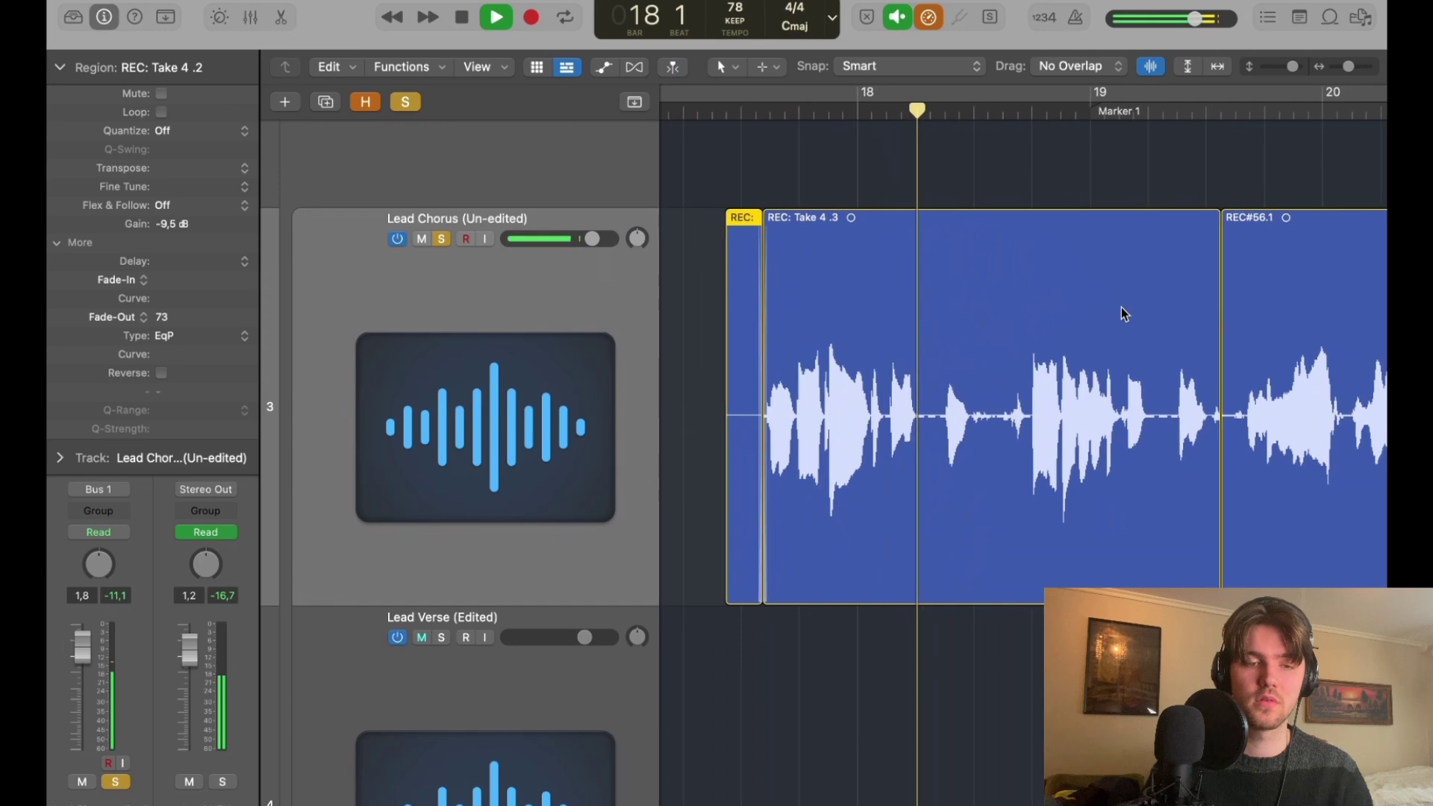
scroll(1122, 307, right, 3)
key(space)
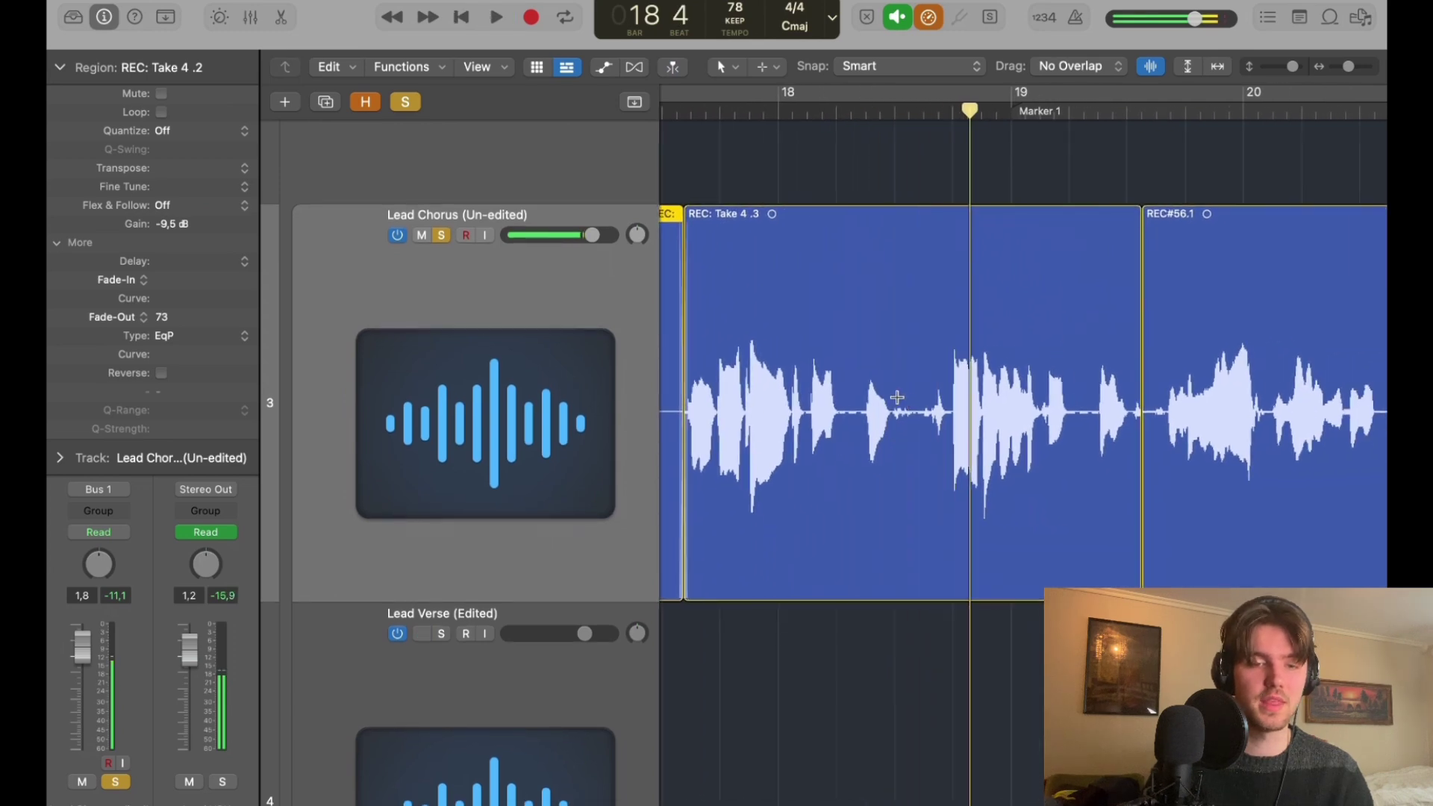
drag(893, 397, 944, 388)
click(934, 361)
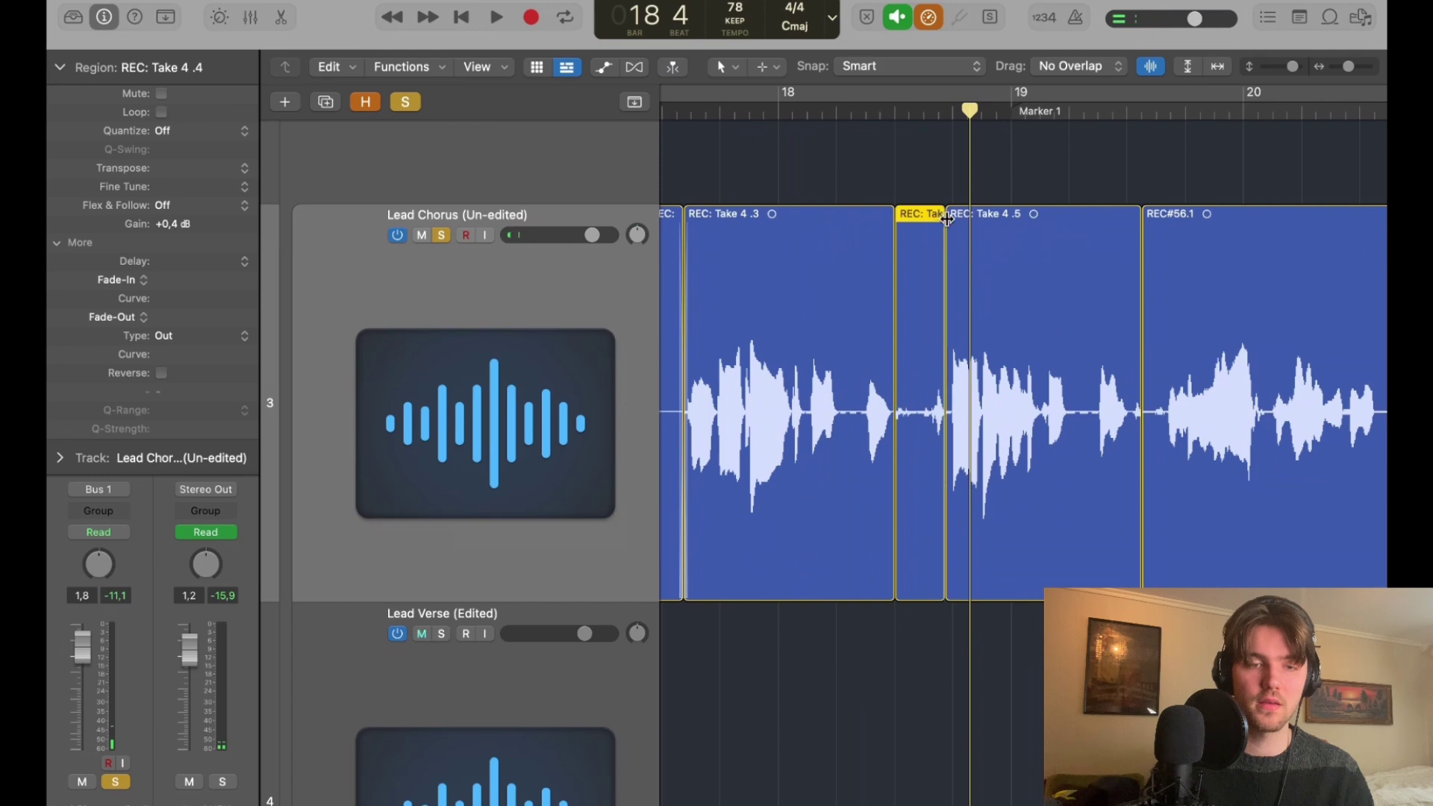
click(893, 218)
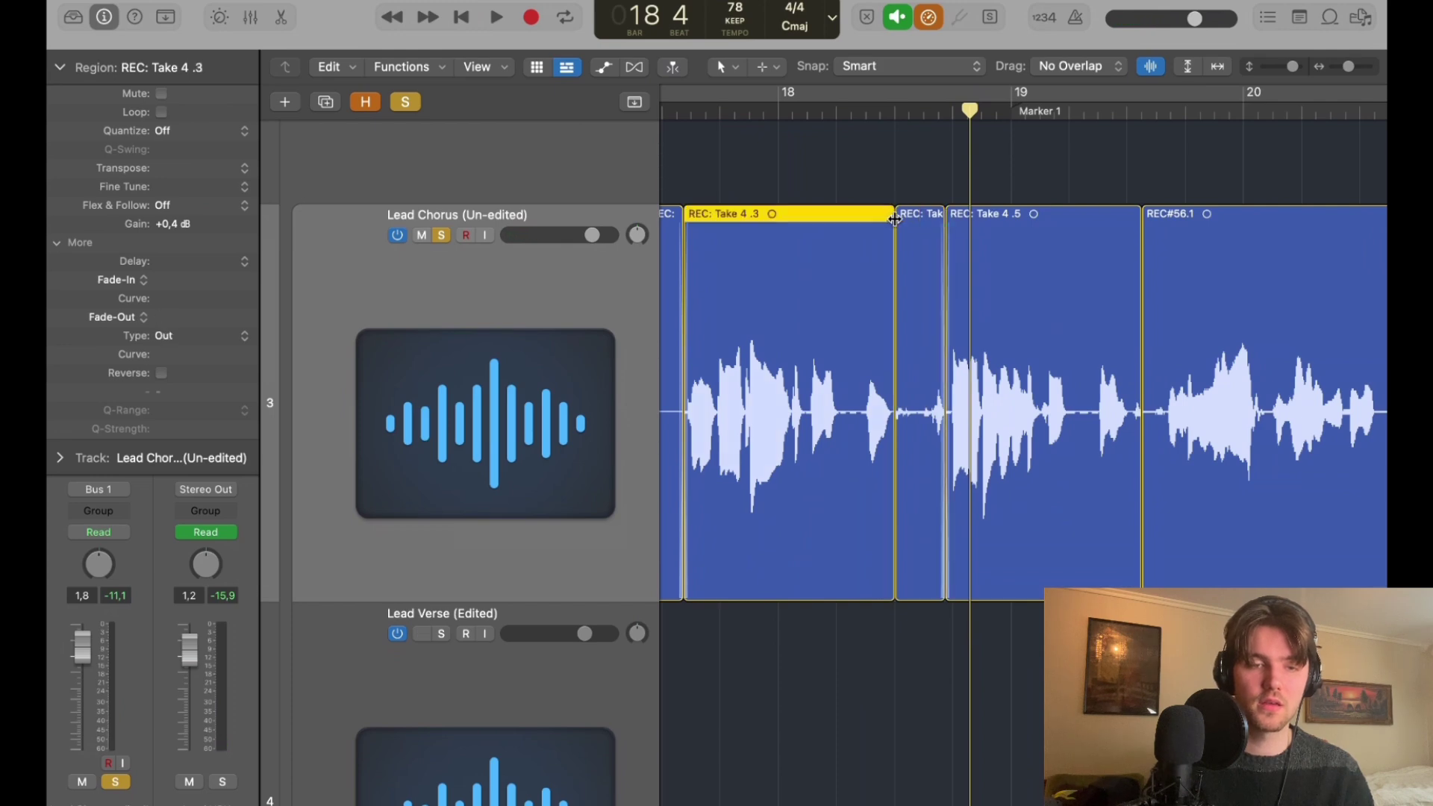
key(Right)
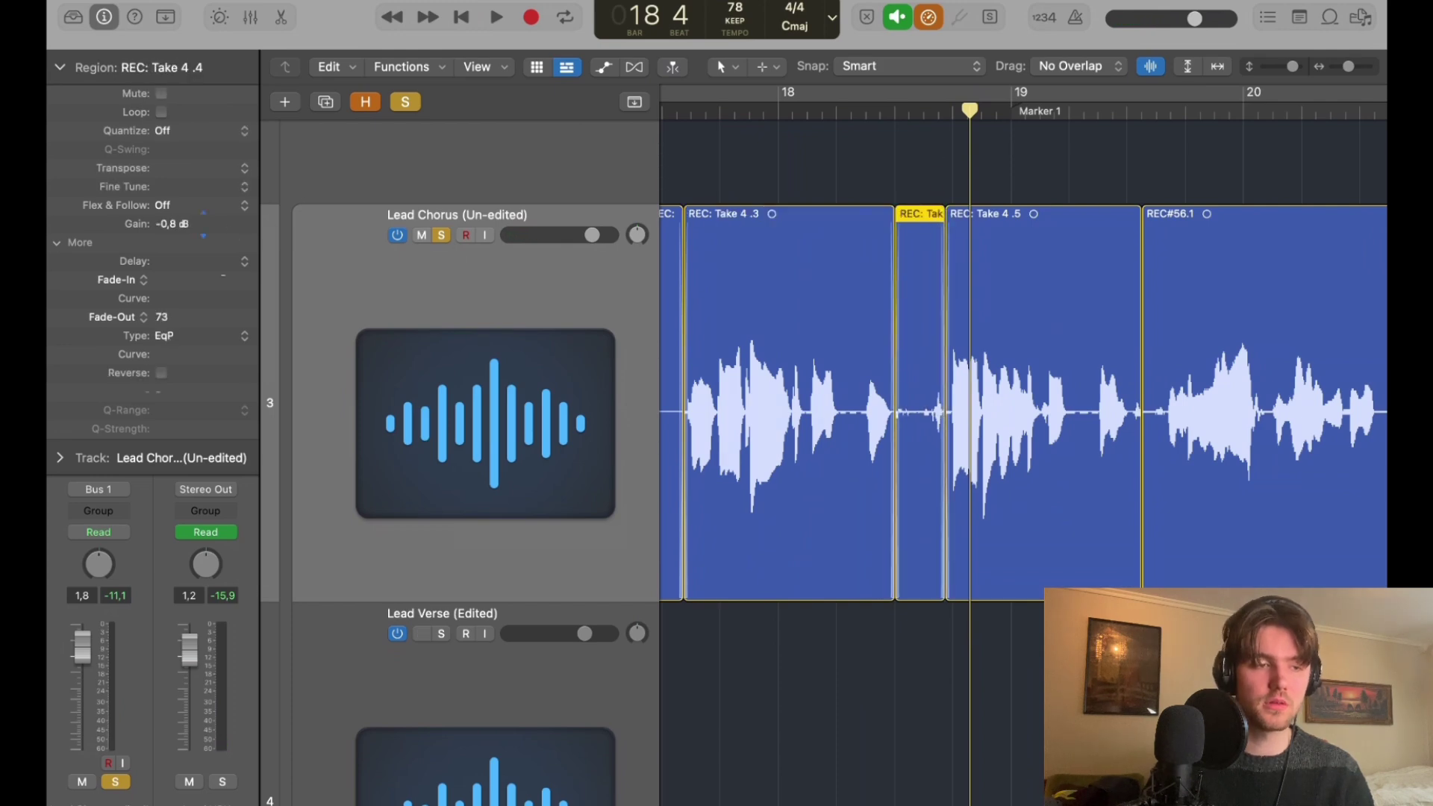
Set the gain of the quiet Take 4 .4 piece to -12.8 dB while playing it back in context.
key(space)
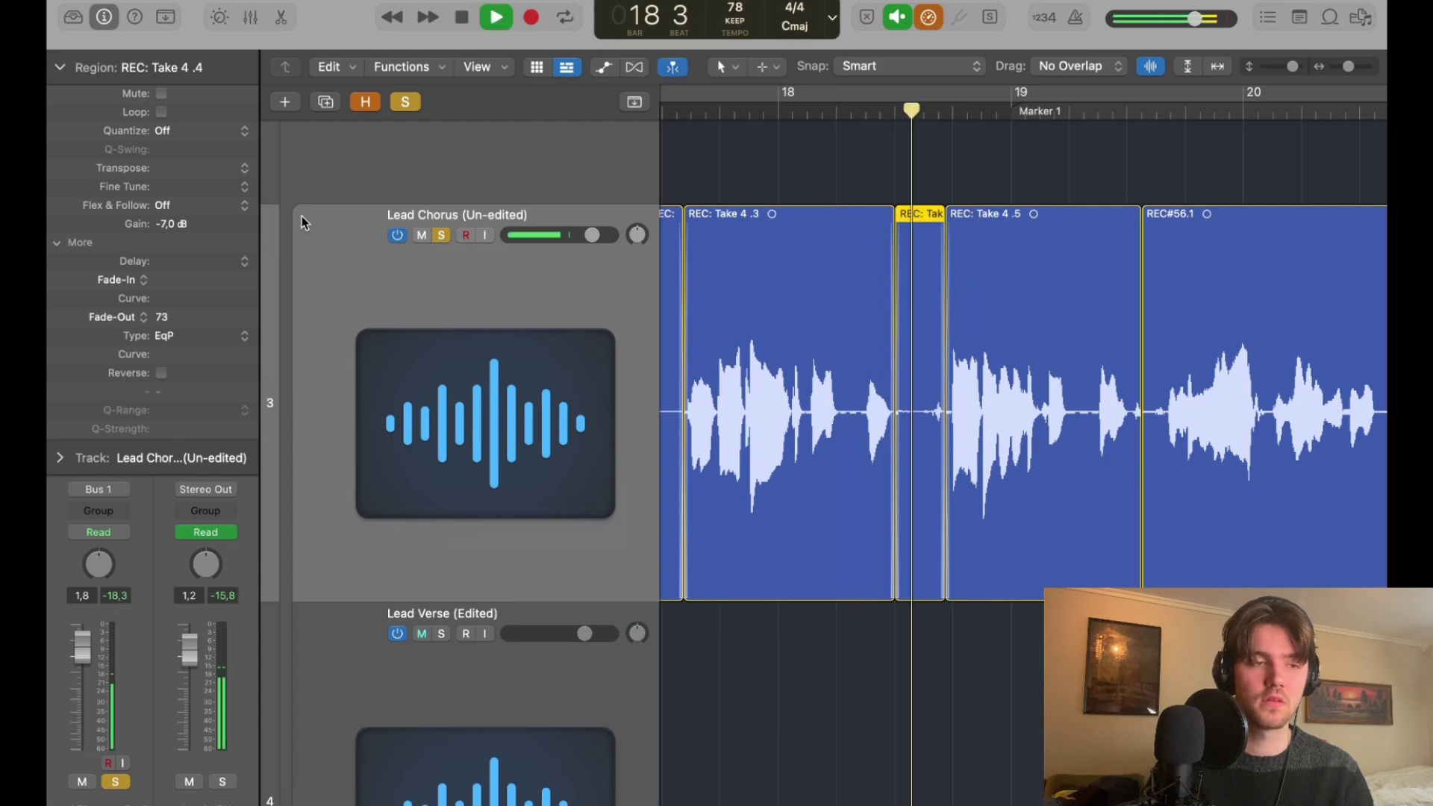
drag(201, 218, 203, 362)
key(space)
click(816, 112)
key(space)
drag(199, 226, 206, 194)
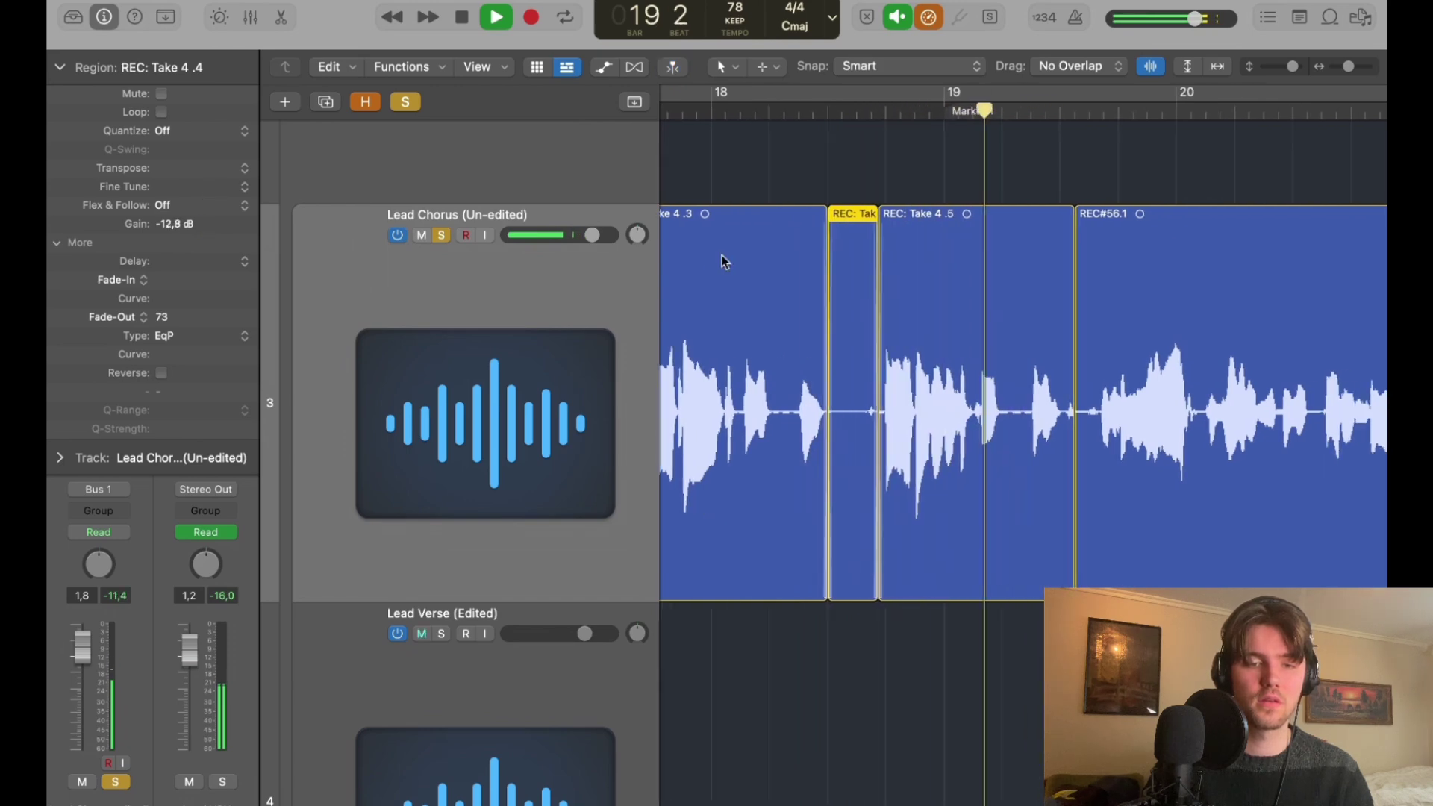
key(space)
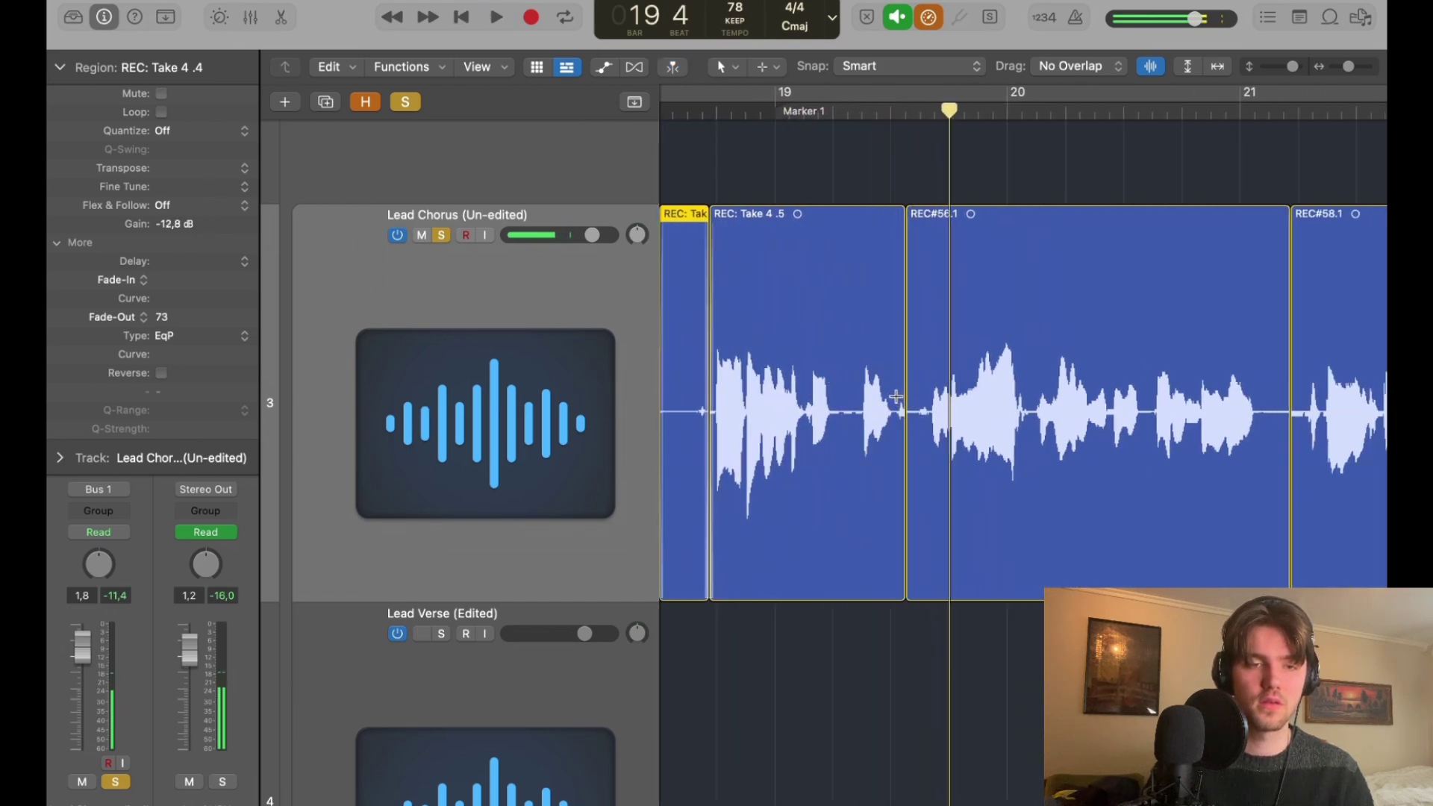
Listen to the join between Take 4 .5 and REC#56.1 around 19 3 and examine its waveform up close.
click(840, 111)
key(space)
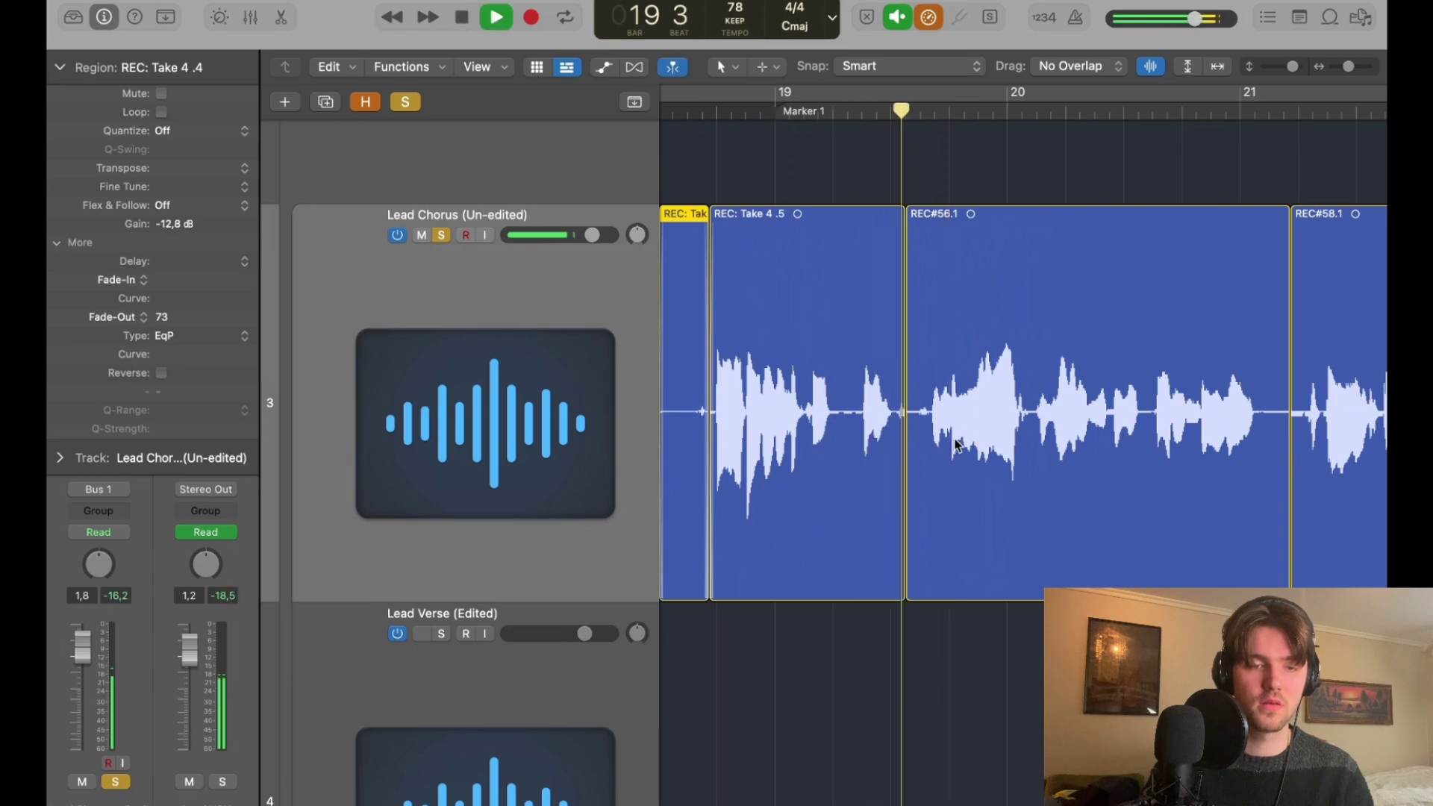
key(space)
click(891, 324)
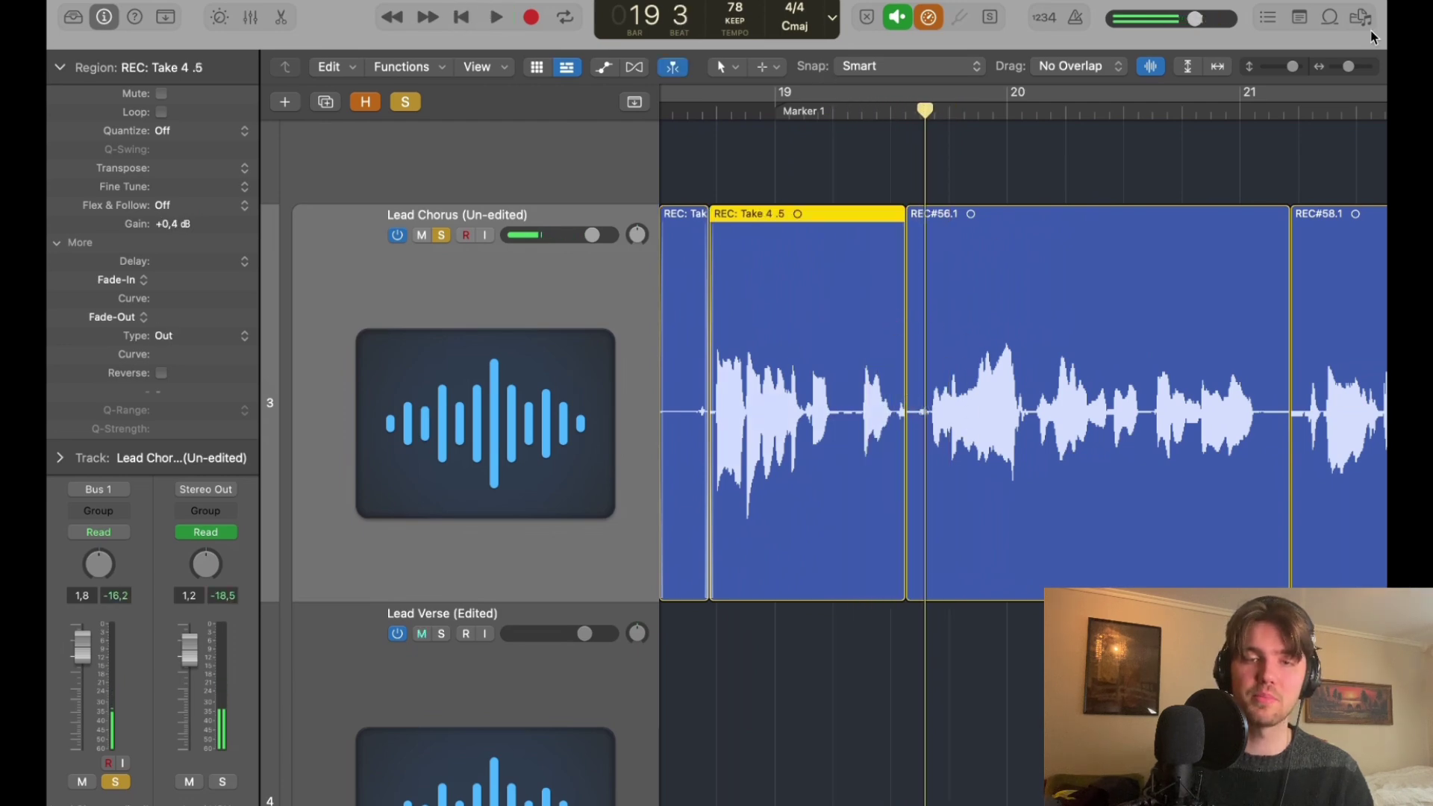
drag(1350, 66, 1355, 66)
scroll(1222, 287, right, 8)
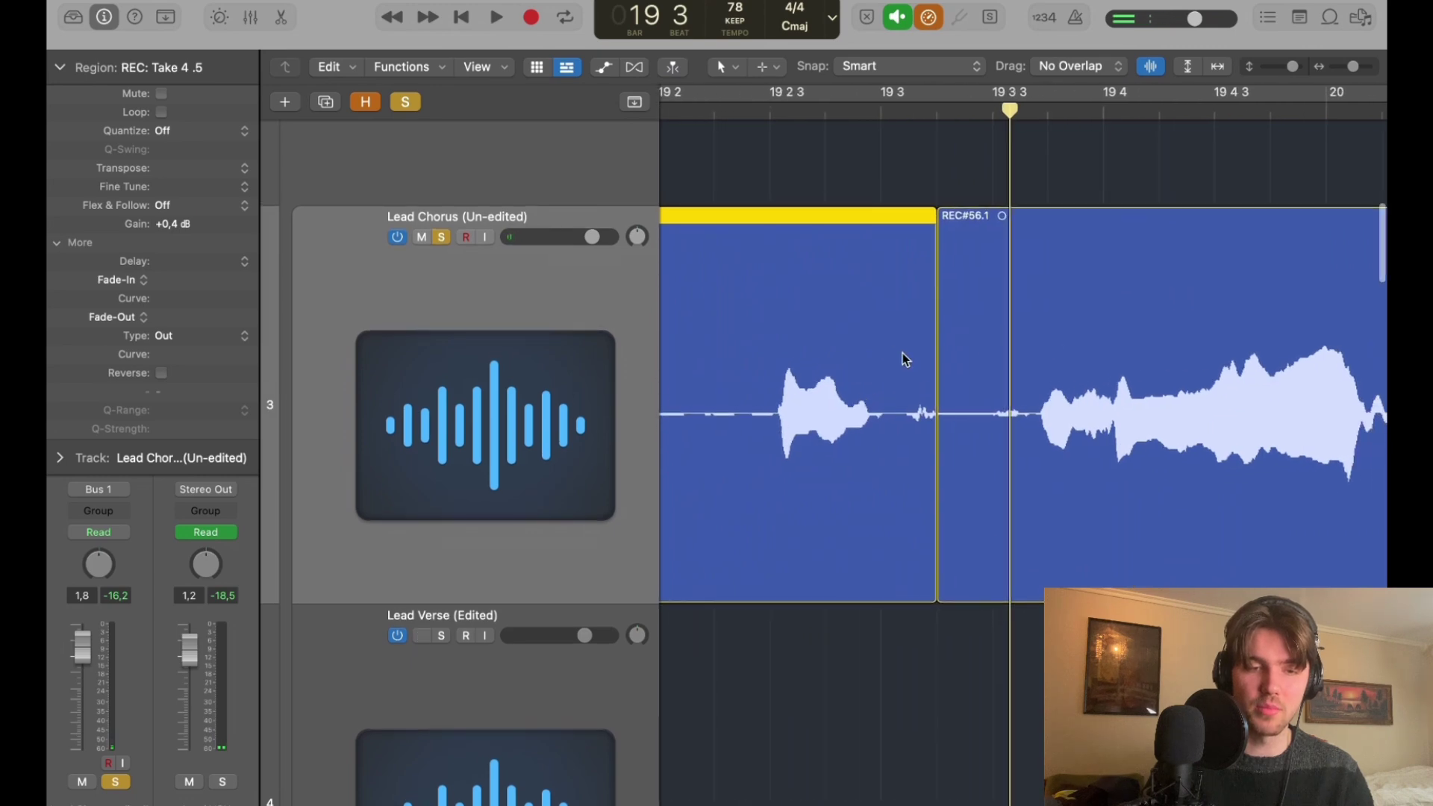
Try extending the end of Take 4 .5 over the silent start of REC#56.1, audition it, and undo the change.
drag(936, 381, 978, 378)
double_click(864, 113)
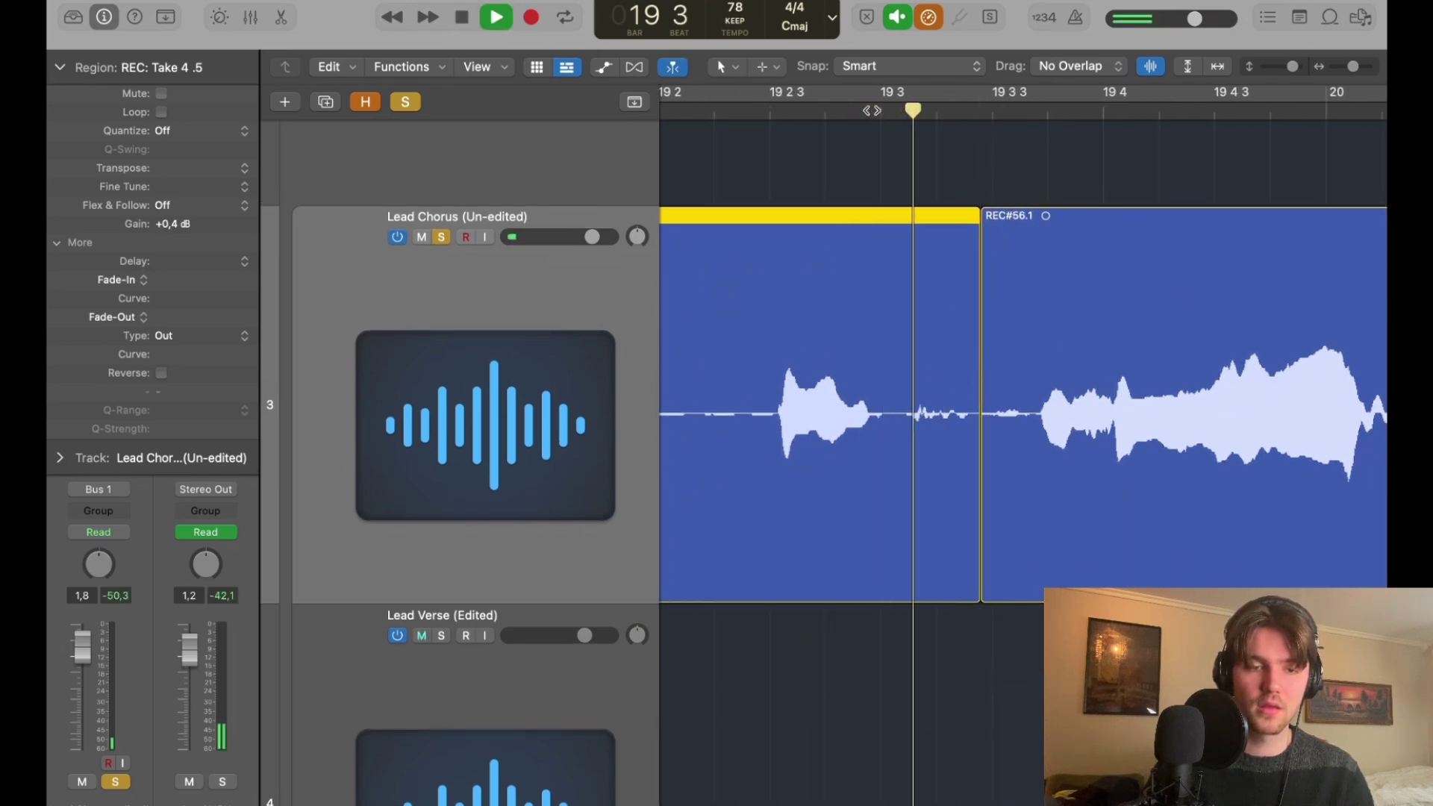
key(space)
key(super+z)
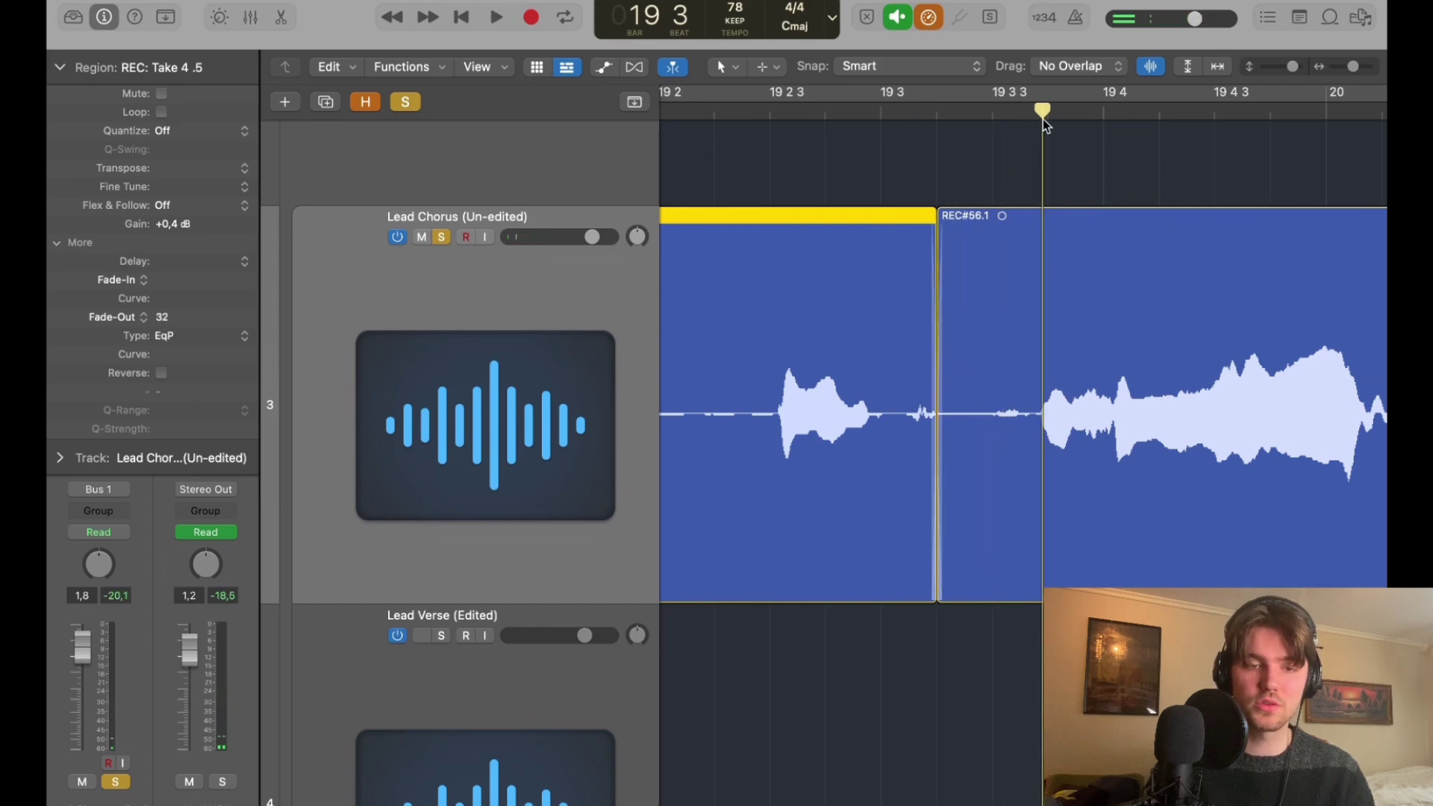
Split off the silent start of REC#56.1 after 19 3 3 with equal-power crossfades of 32 and set its gain to -14.9 dB.
click(1030, 217)
key(super+t)
click(1029, 225)
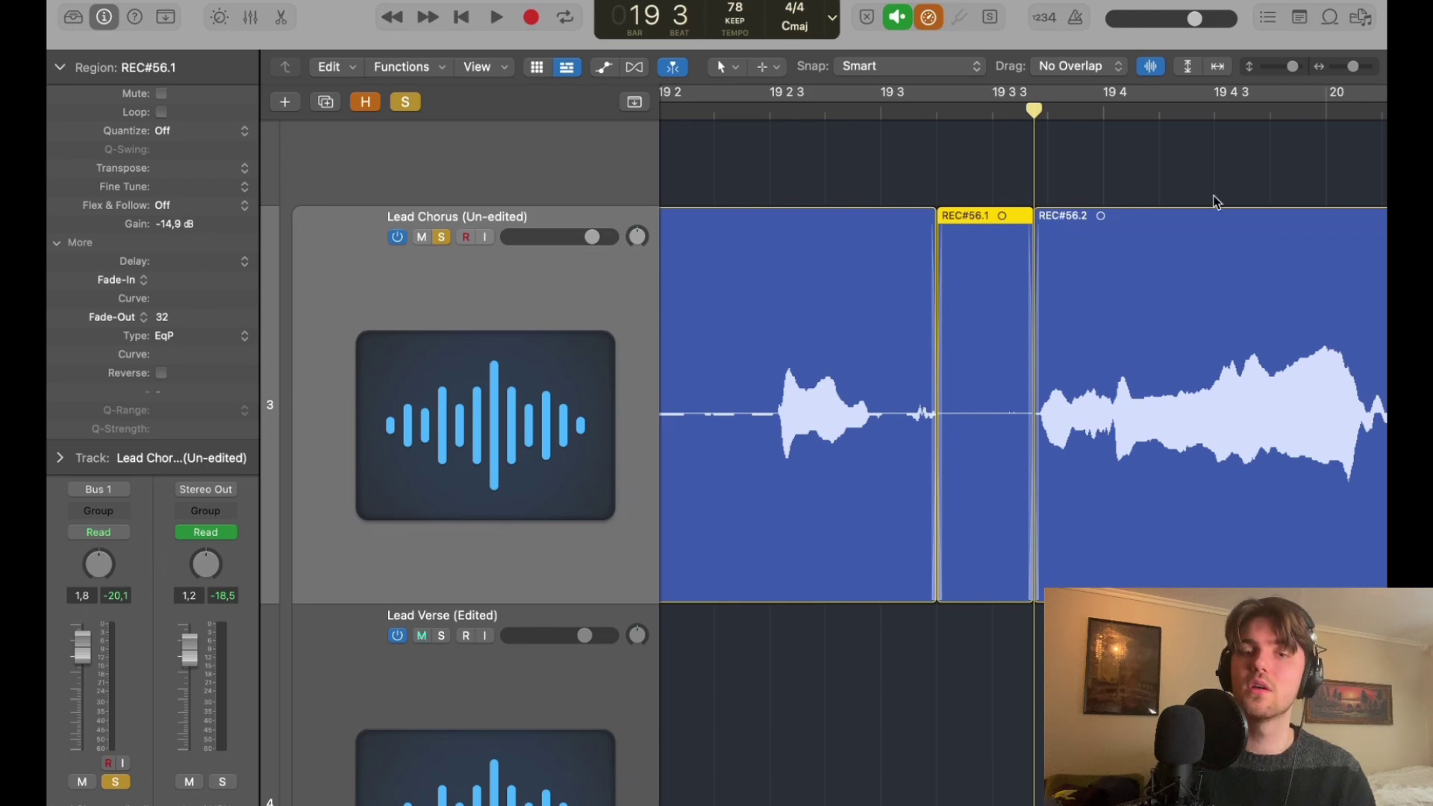
Listen to the edited chorus from 19 2 through to the pause after bar 21.
drag(1353, 68, 1349, 68)
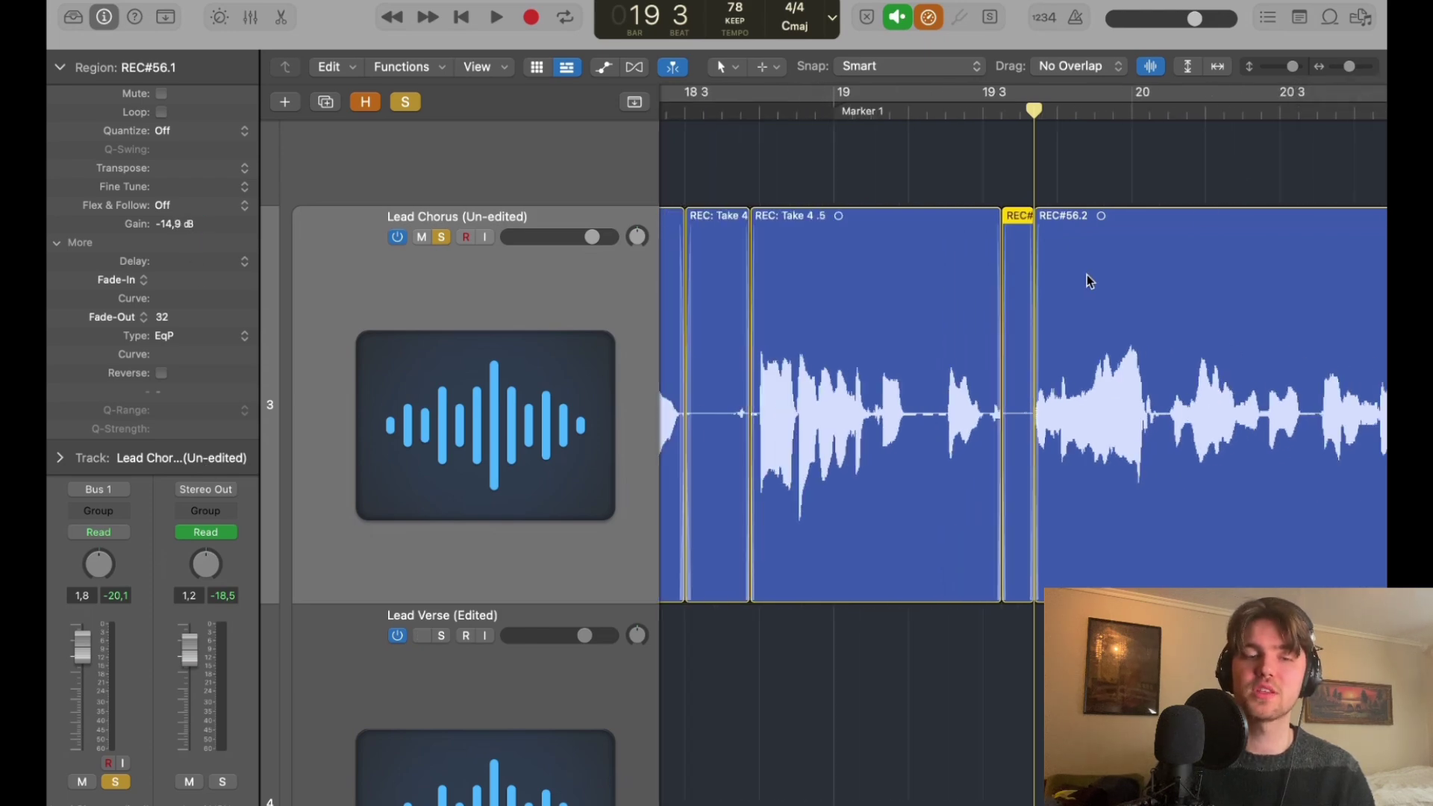
click(872, 110)
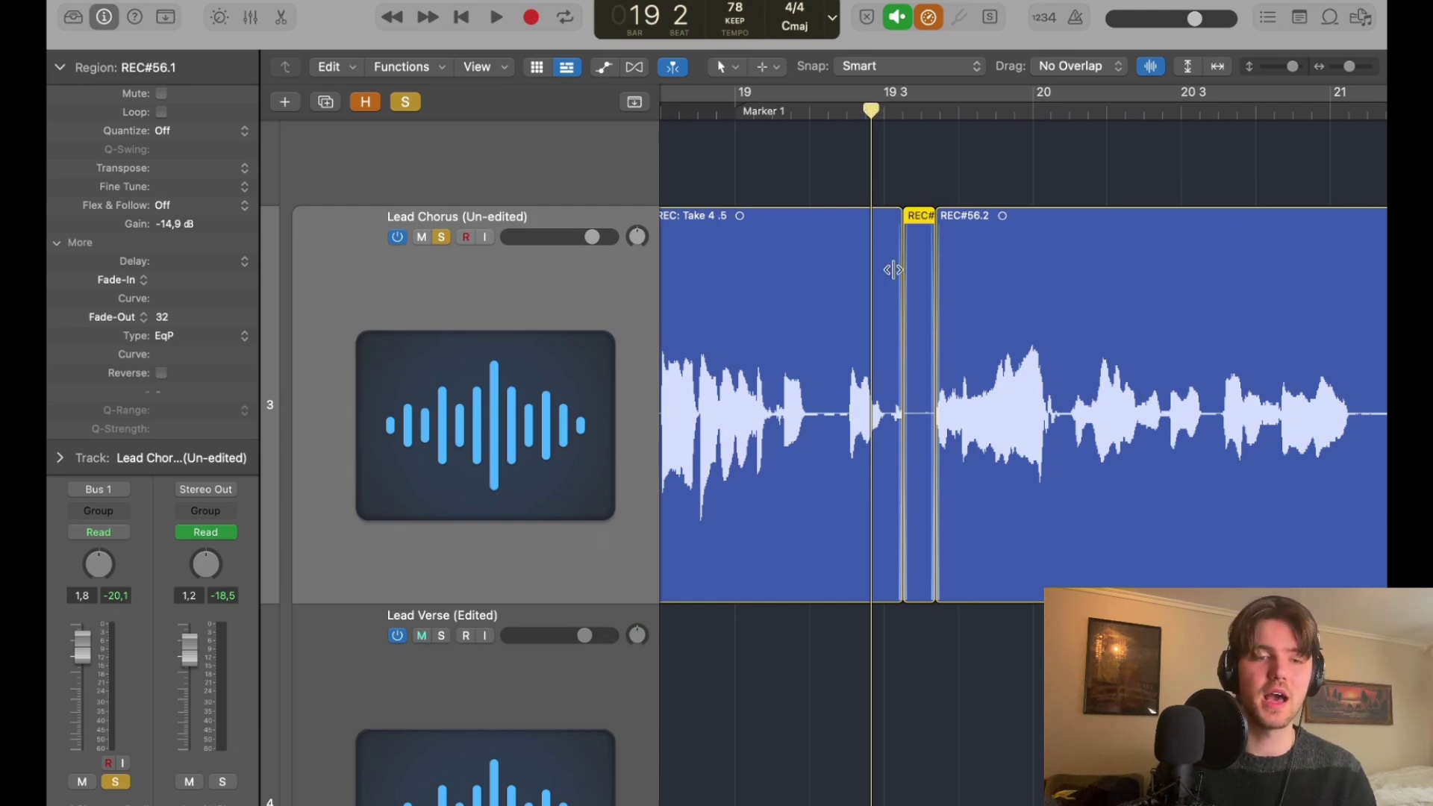
key(space)
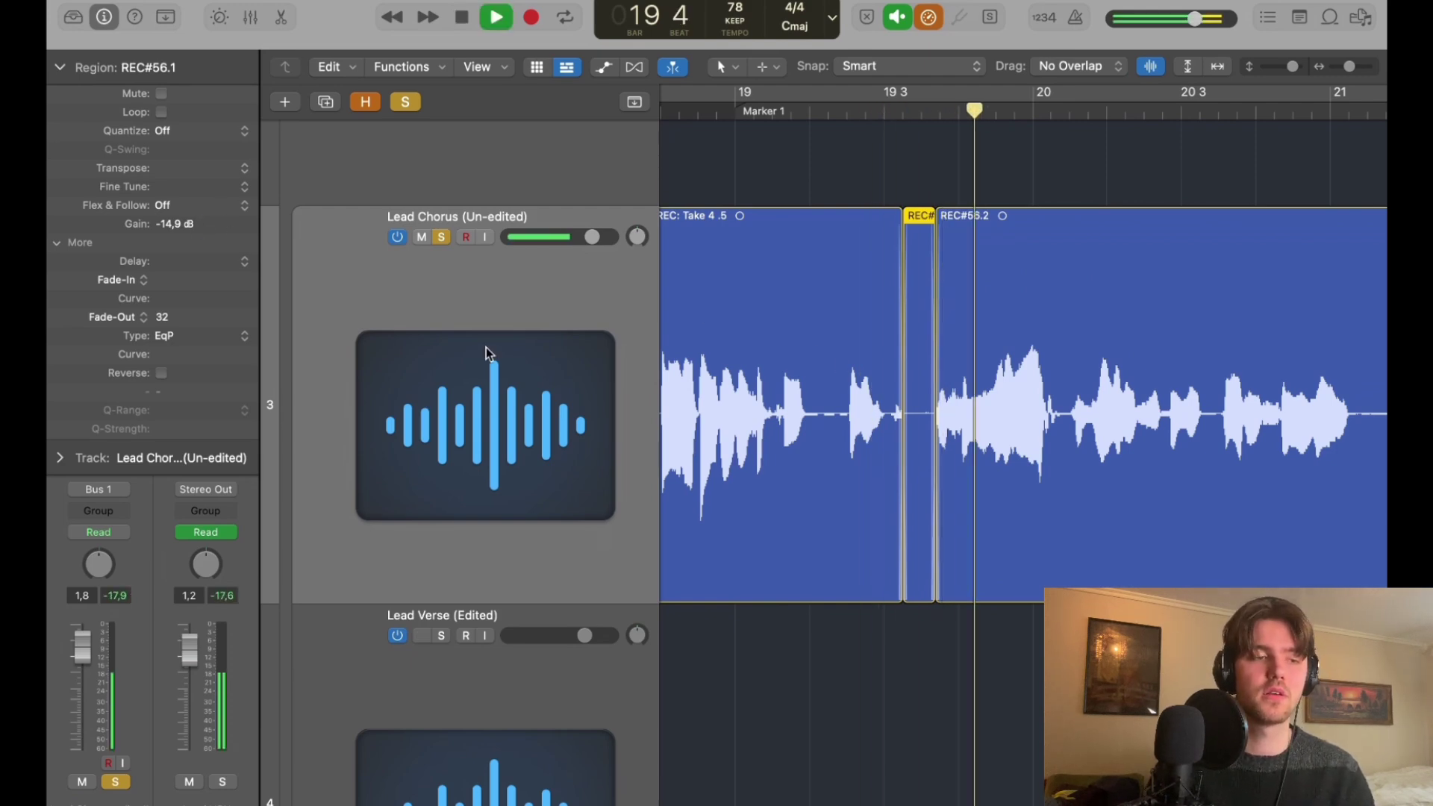
scroll(1194, 298, right, 5)
scroll(1254, 325, right, 4)
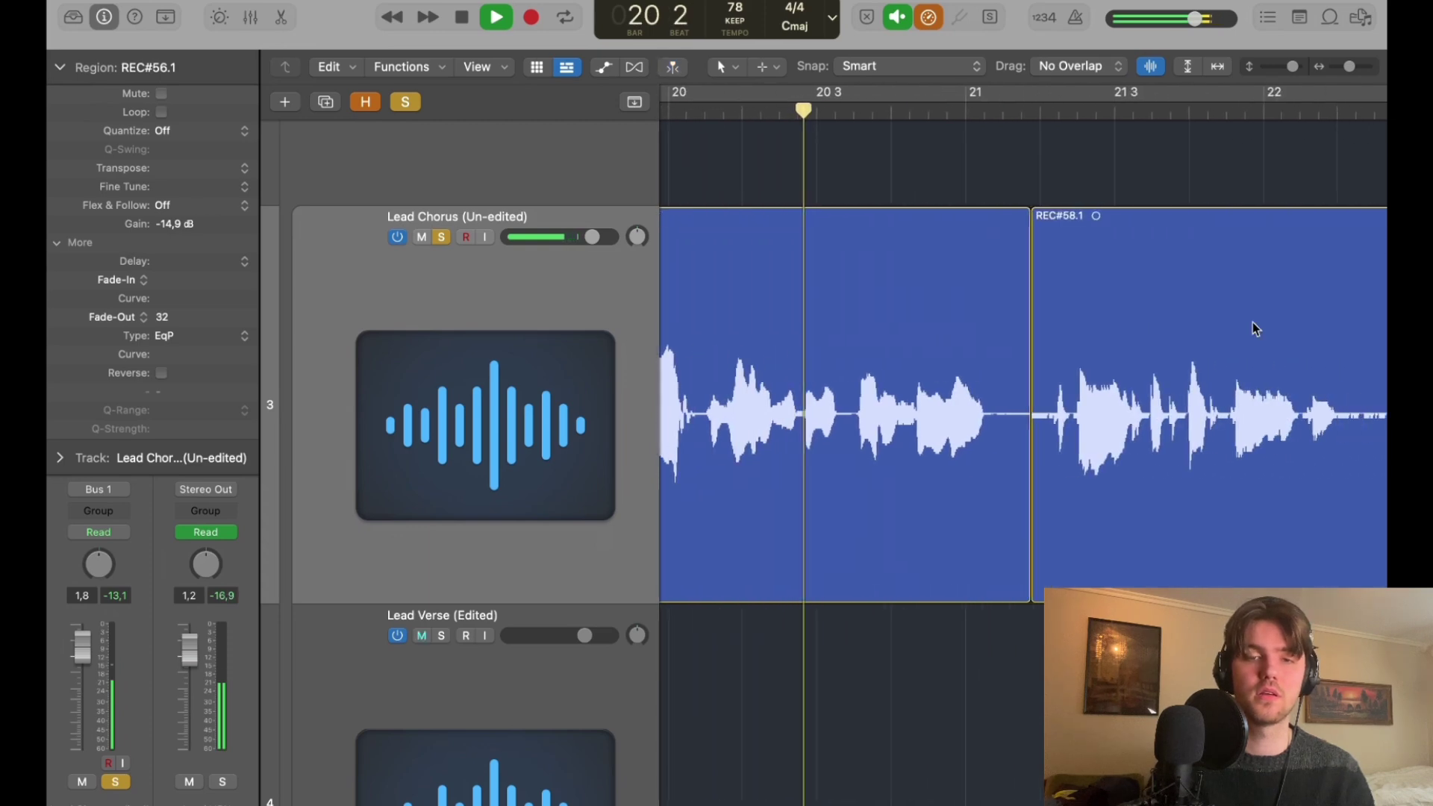
scroll(956, 466, right, 2)
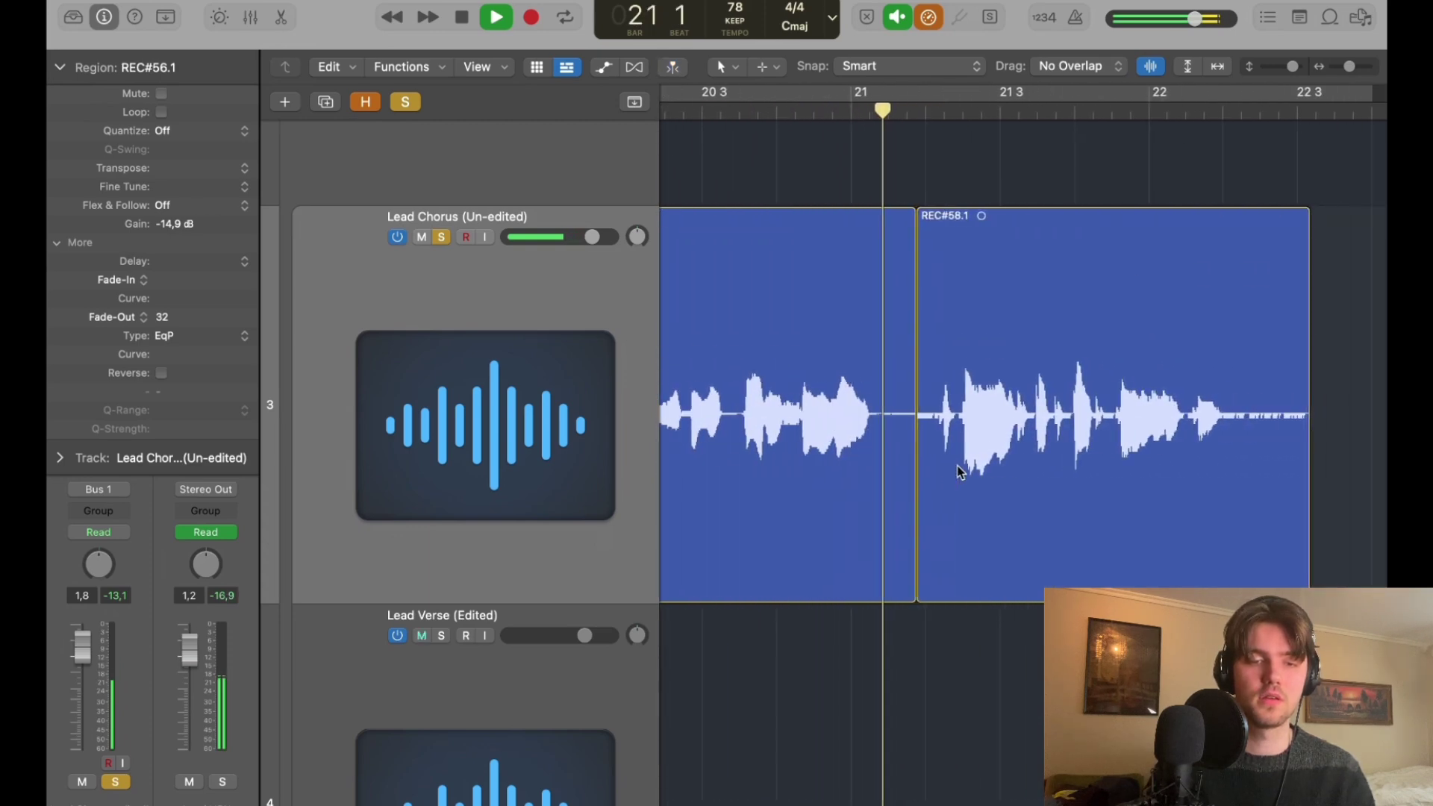
key(space)
Split out the silence across the REC#56.2 and REC#58.1 join, from the phrase end after bar 21 to just past 21 2.
drag(875, 404, 932, 590)
key(z)
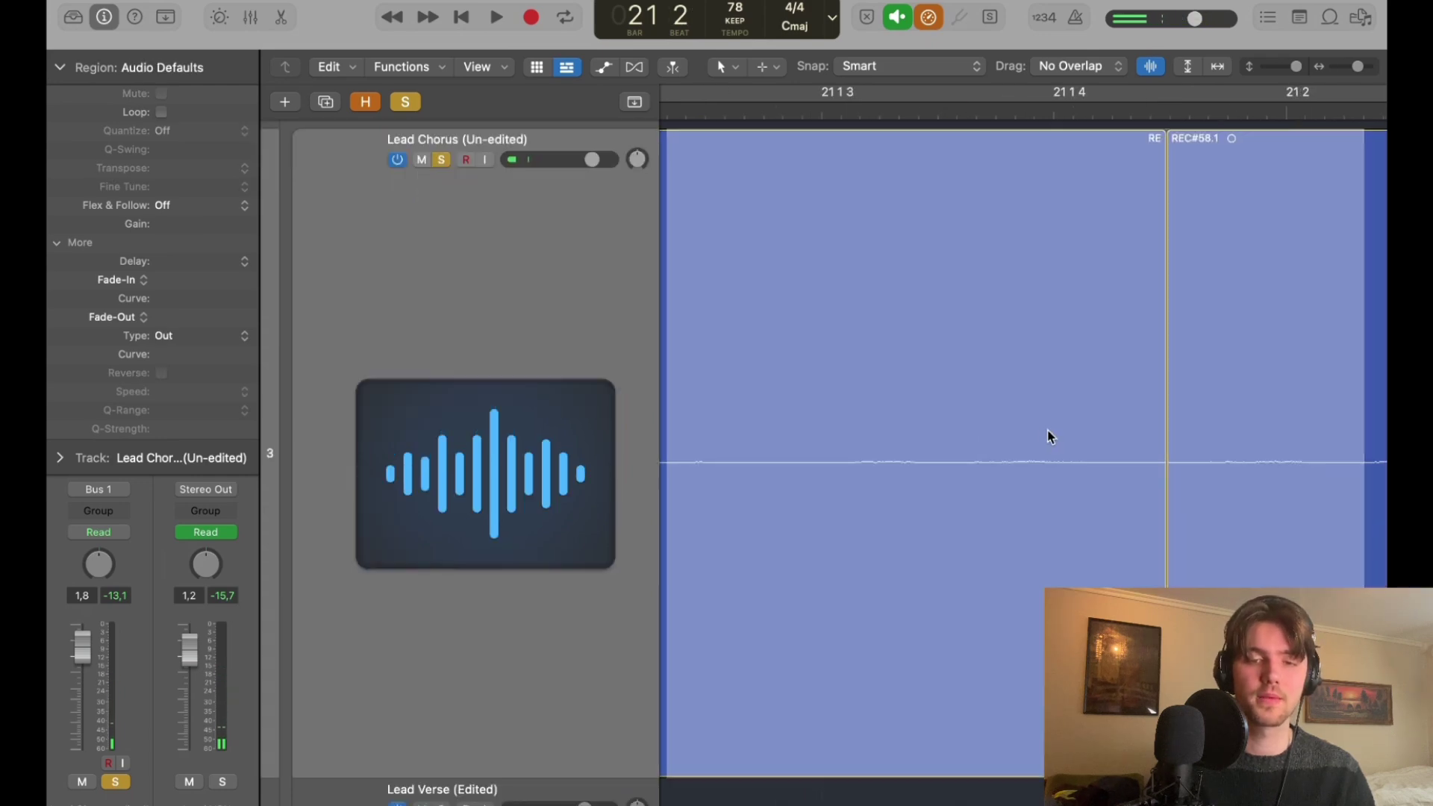
click(971, 109)
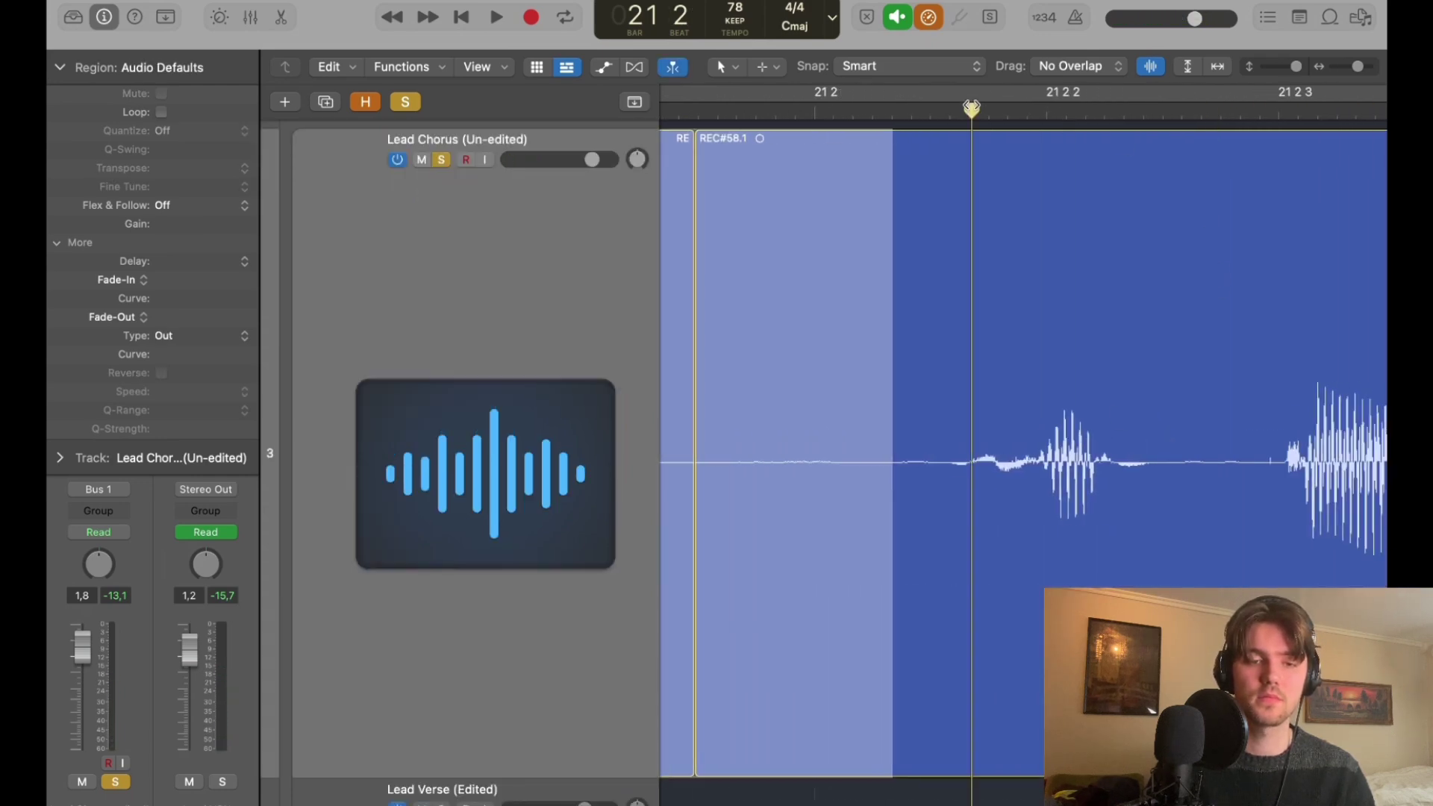
key(space)
drag(1356, 67, 1353, 68)
scroll(1019, 242, left, 5)
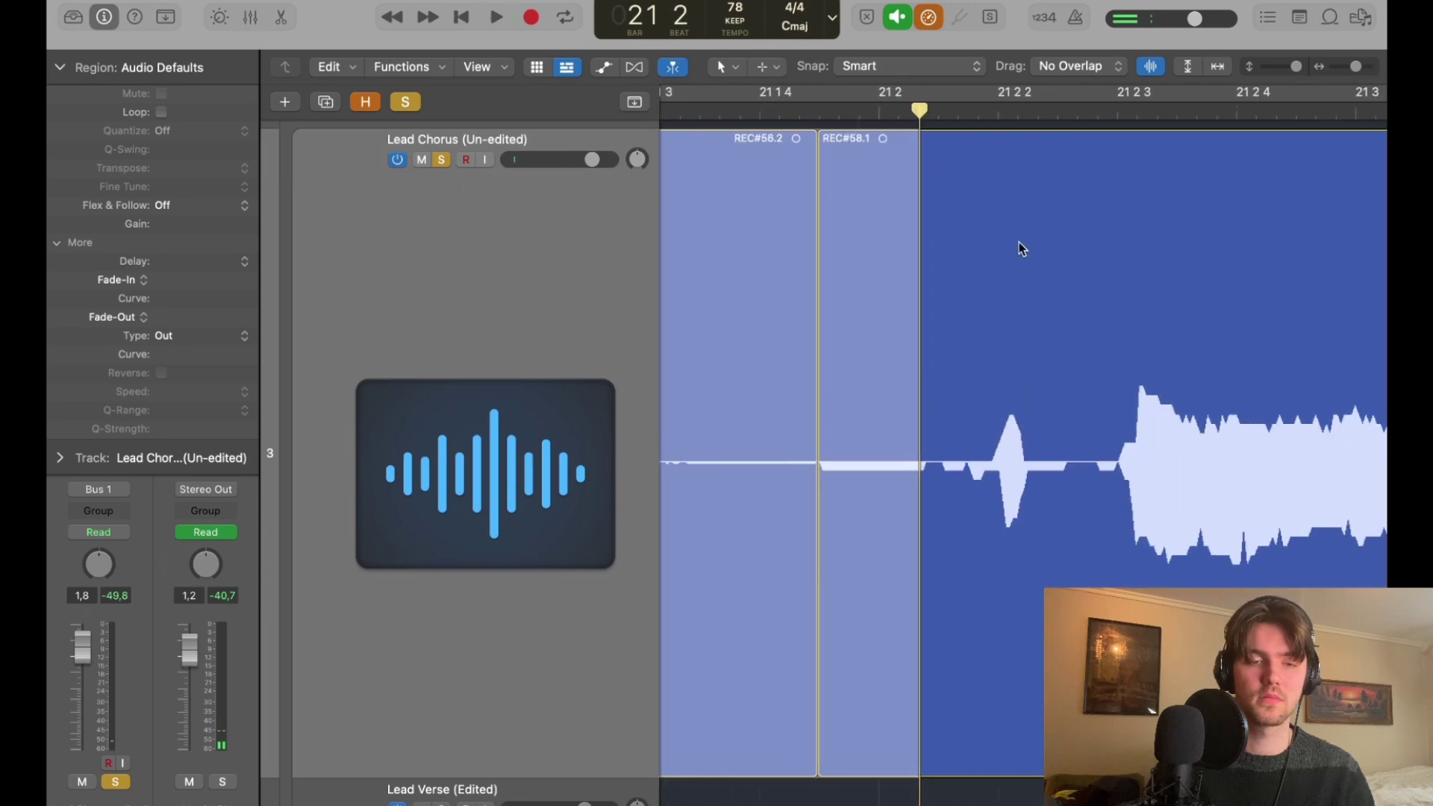
click(925, 409)
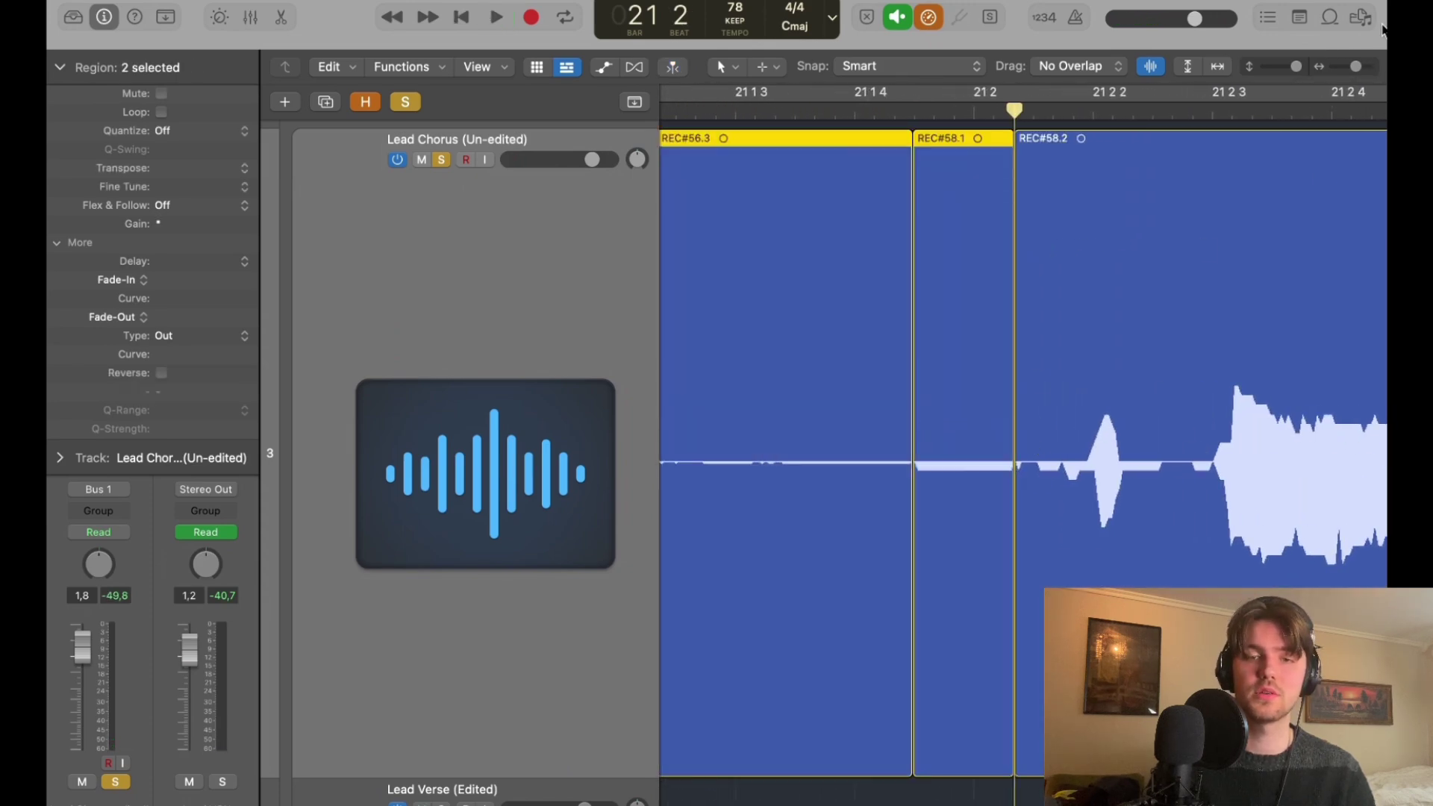
drag(1357, 68, 1354, 69)
scroll(1105, 176, left, 3)
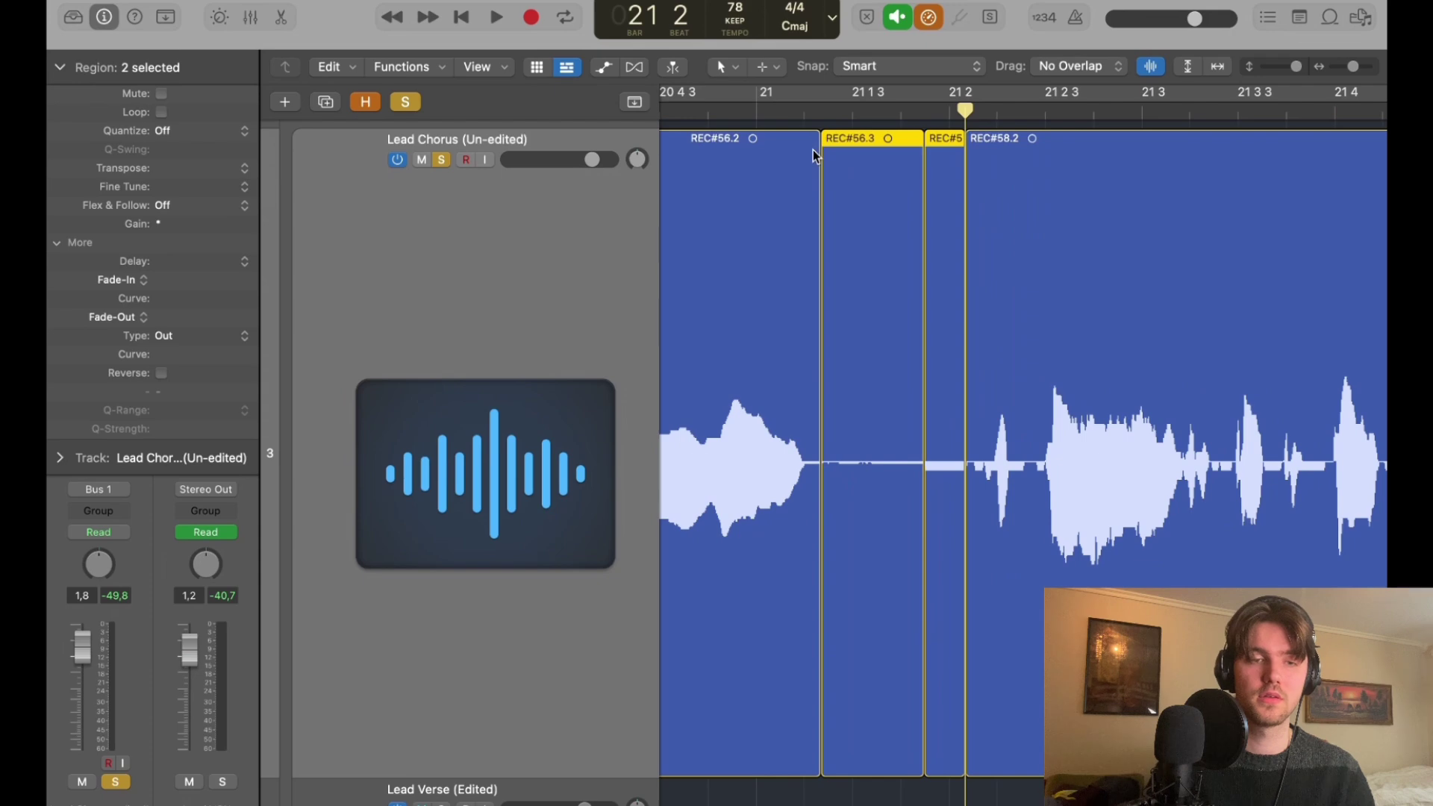
Add equal-power crossfades at the joins around the two silent regions between REC#56.2 and REC#58.2, and lower the gain of both silent regions.
click(814, 150)
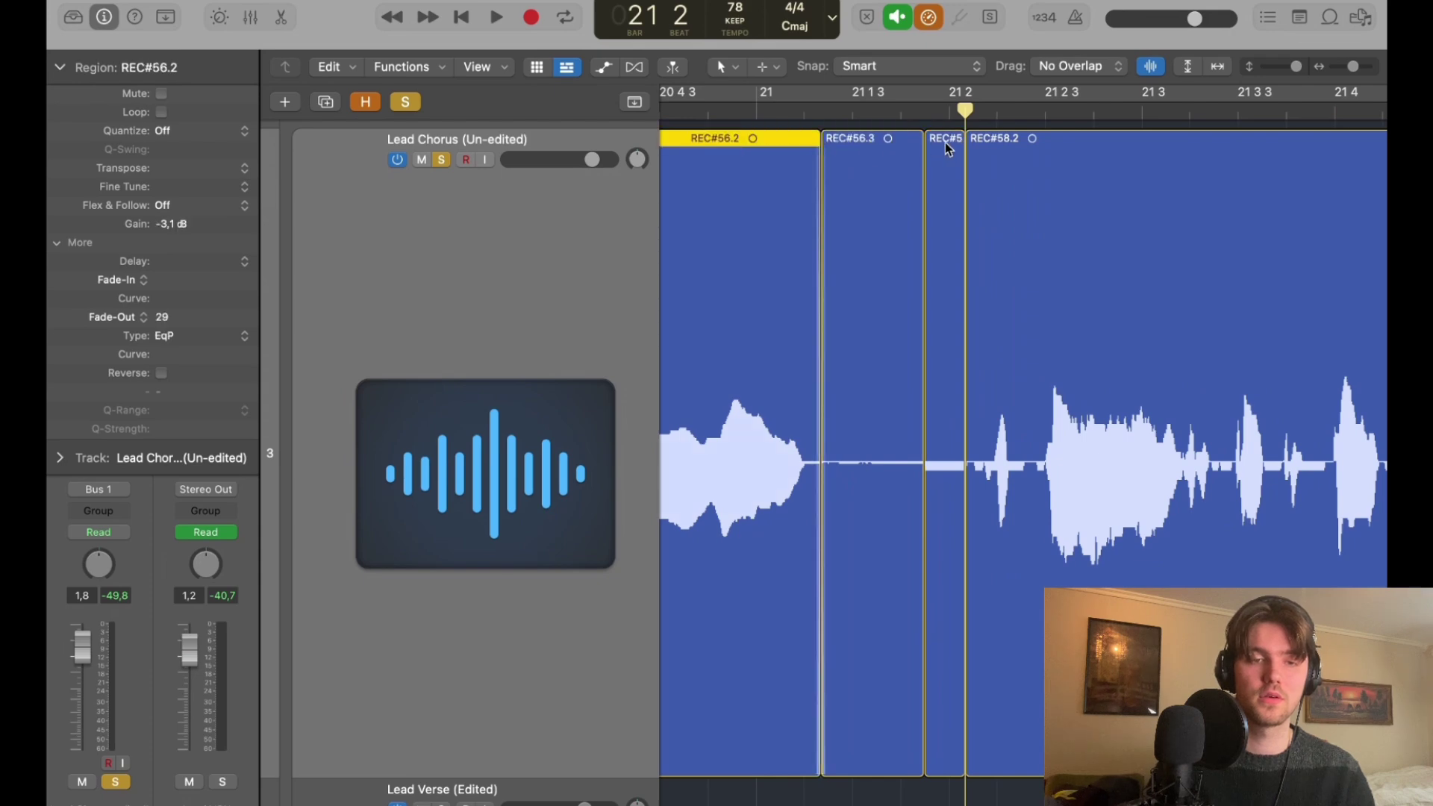
click(925, 156)
click(971, 156)
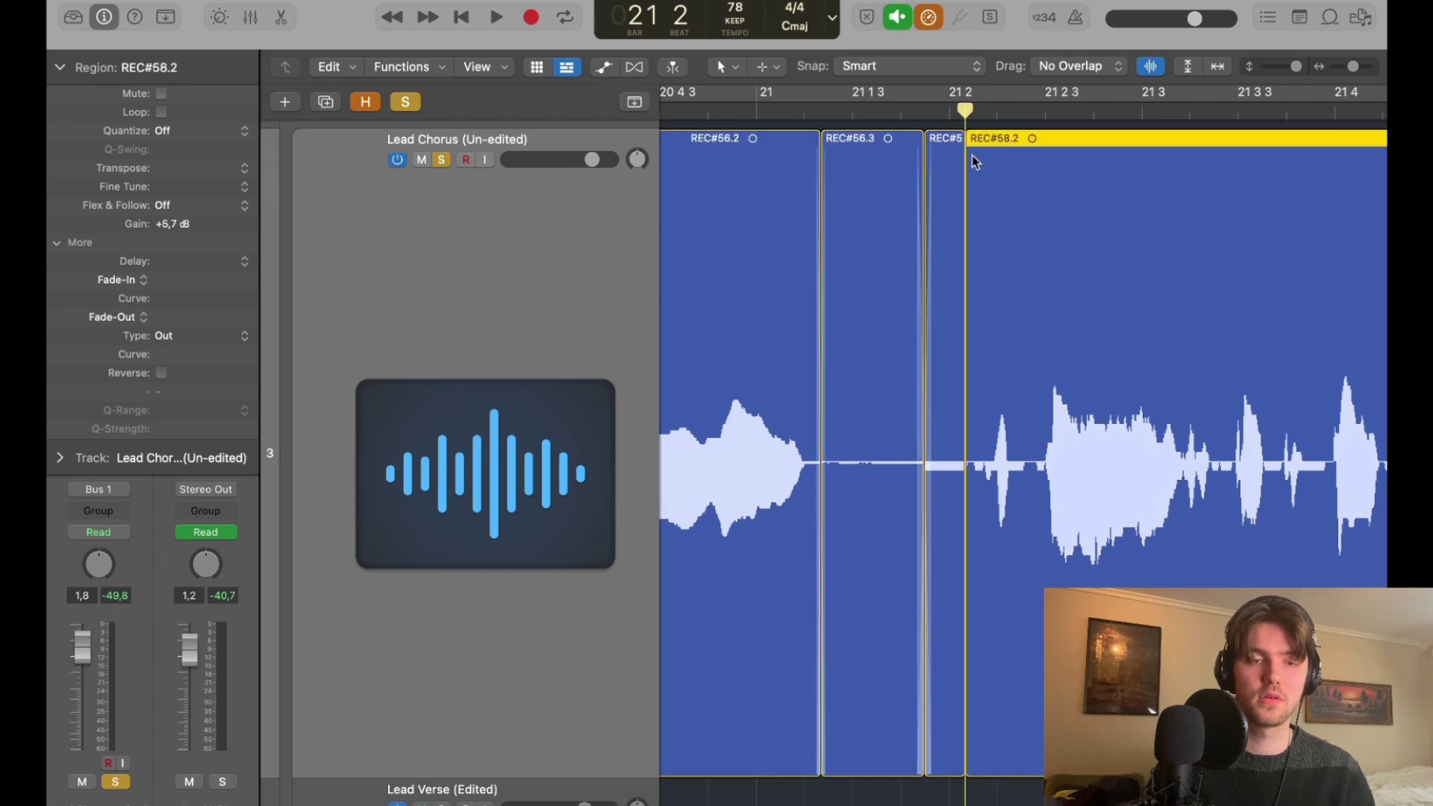
drag(966, 155, 970, 158)
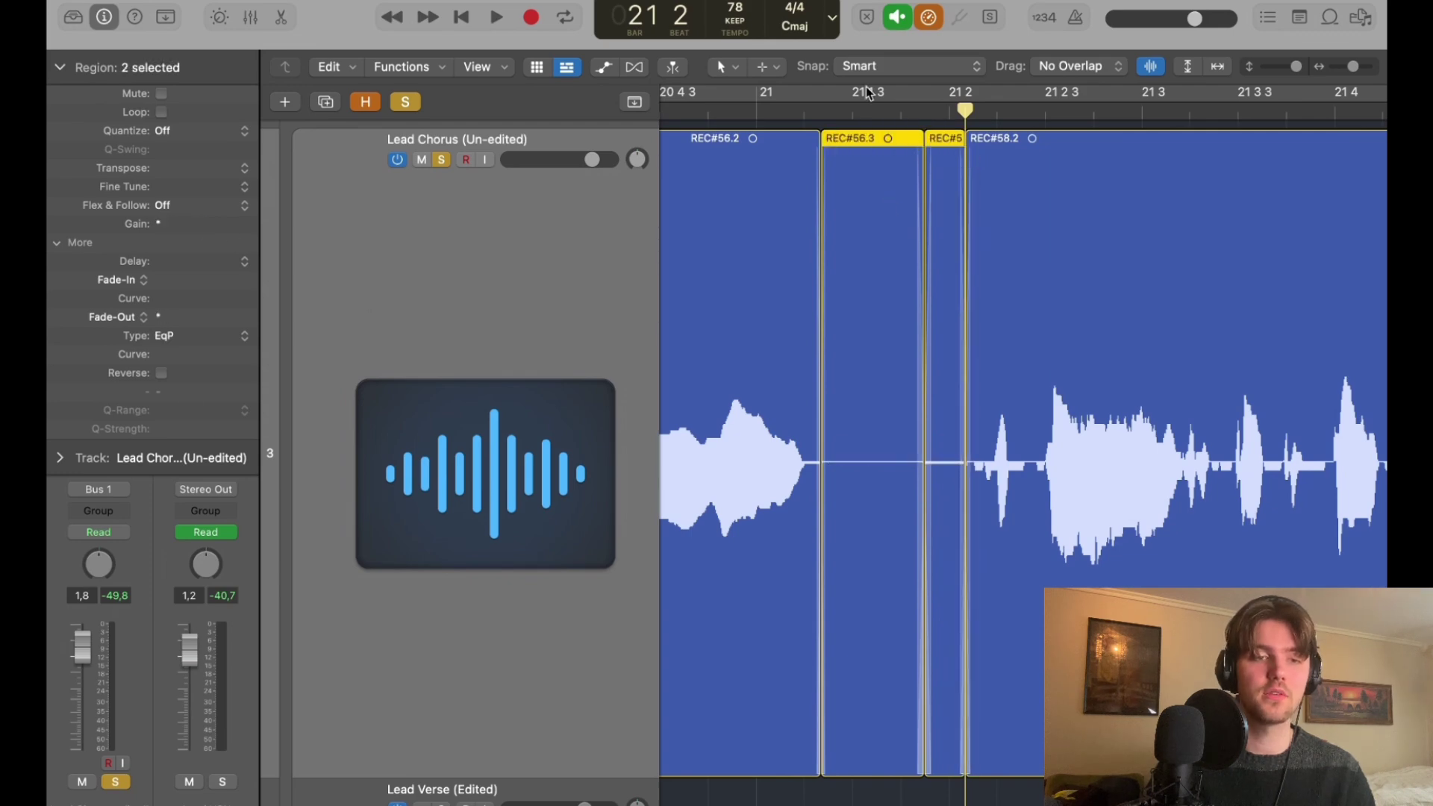
Listen across the edited pause from shortly before bar 21 into REC#58.2.
click(717, 110)
key(space)
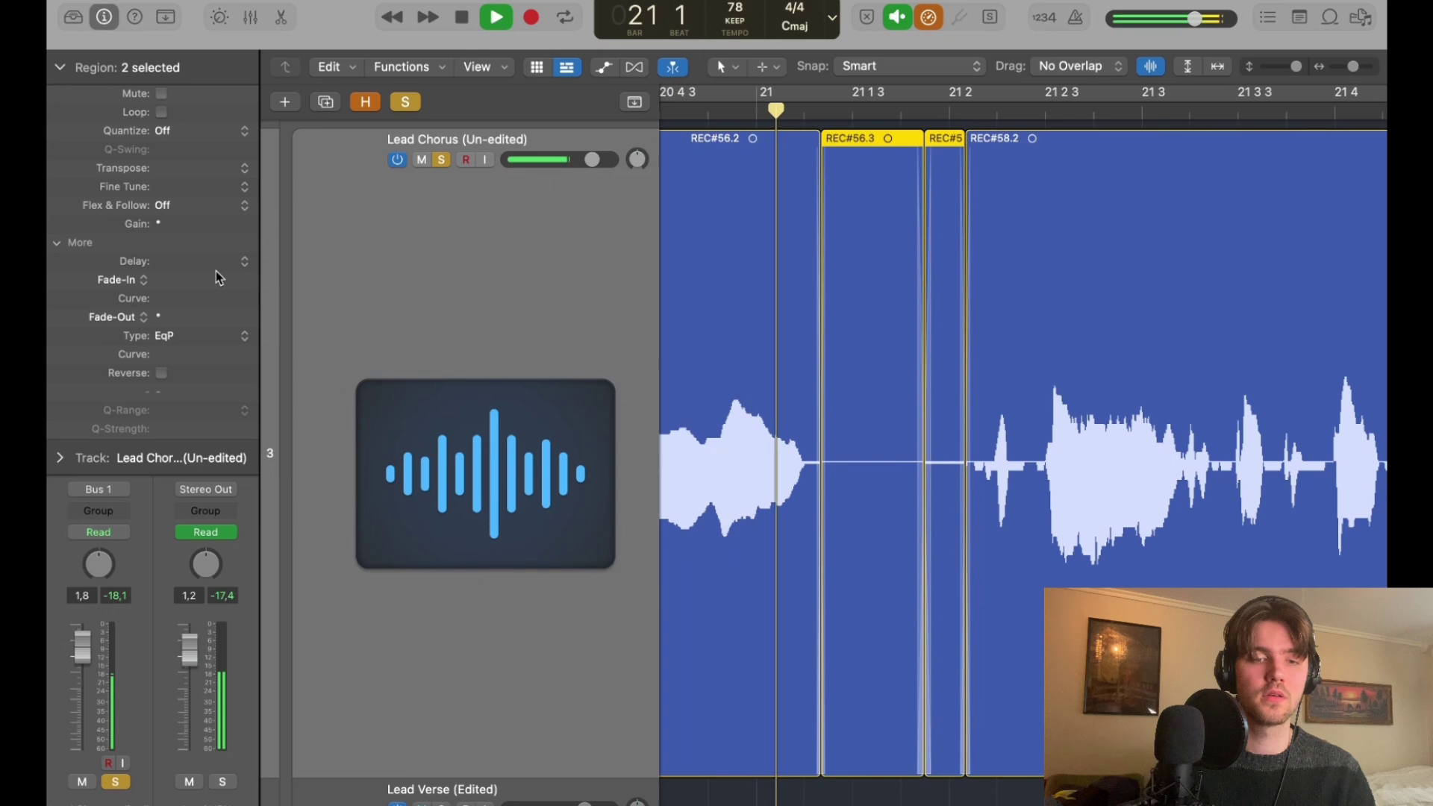
drag(1355, 68, 1353, 68)
scroll(1144, 294, right, 5)
key(space)
Delete the silent tail of REC#58.2 from just past 22 2, add a fade-out of 43, and audition the ending.
drag(1157, 438, 1382, 436)
key(Delete)
click(1013, 124)
key(space)
key(space)
drag(1161, 191, 1154, 188)
click(974, 109)
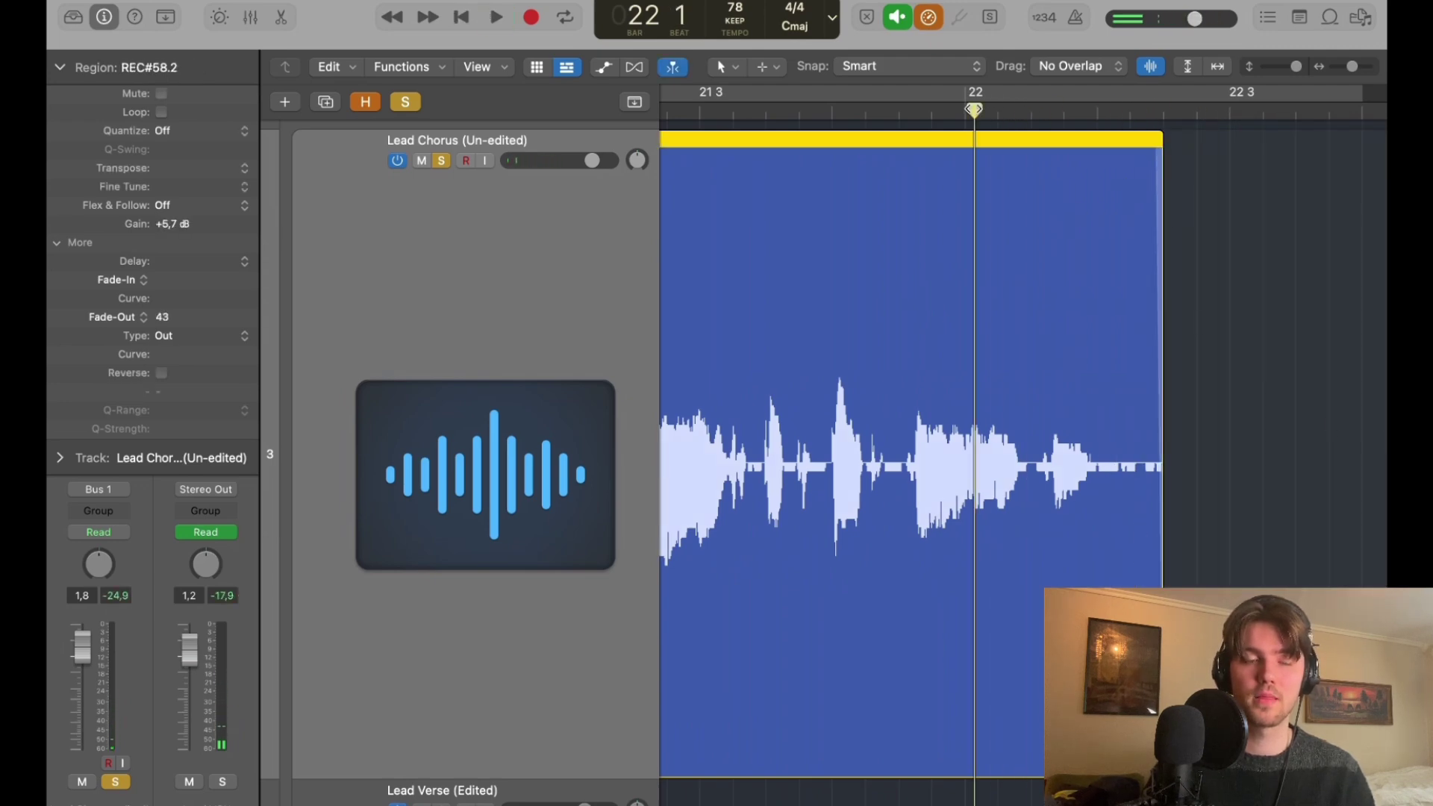
key(space)
key(space)
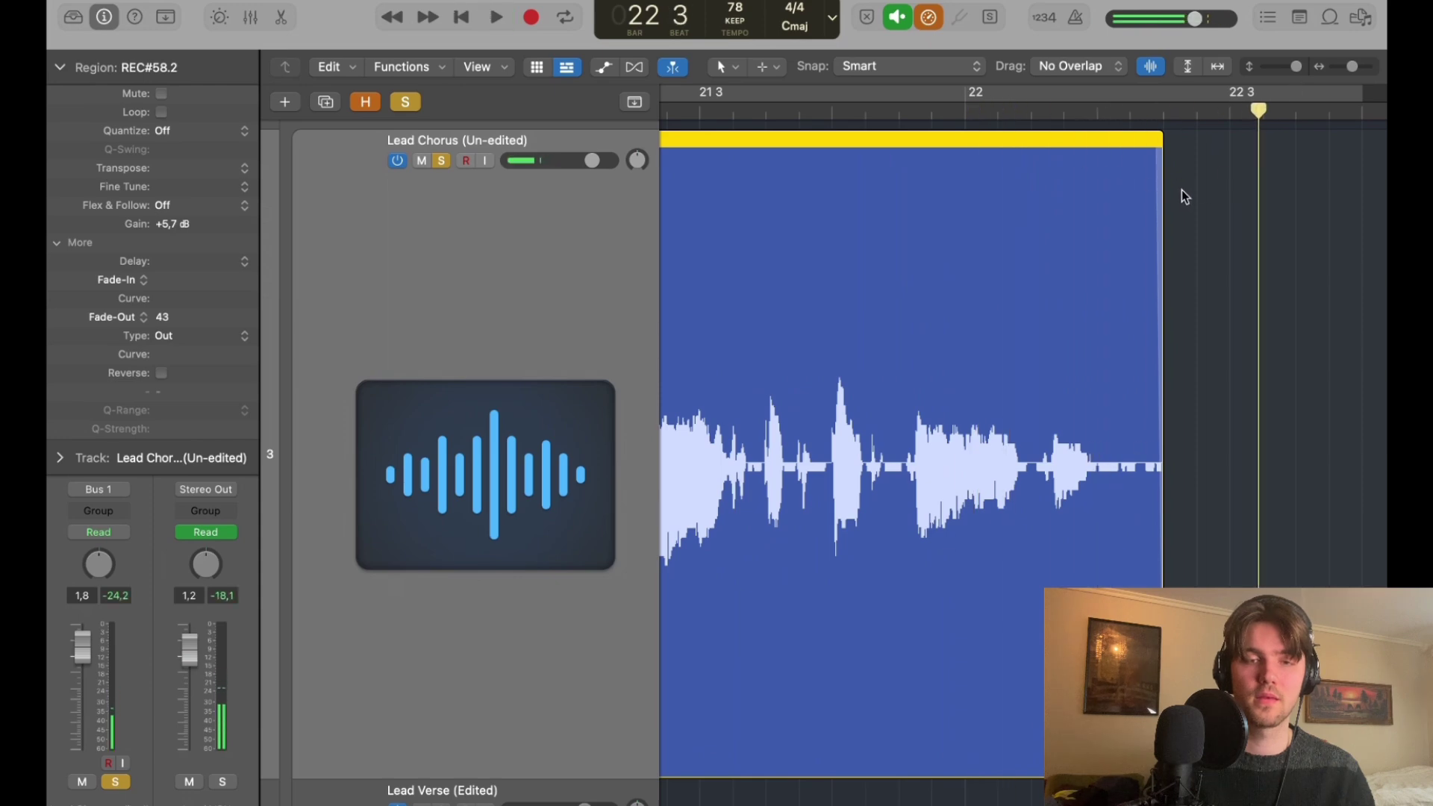
Cycle the whole chorus from bar 13 to just past bar 22 and start playback.
drag(1297, 66, 1339, 68)
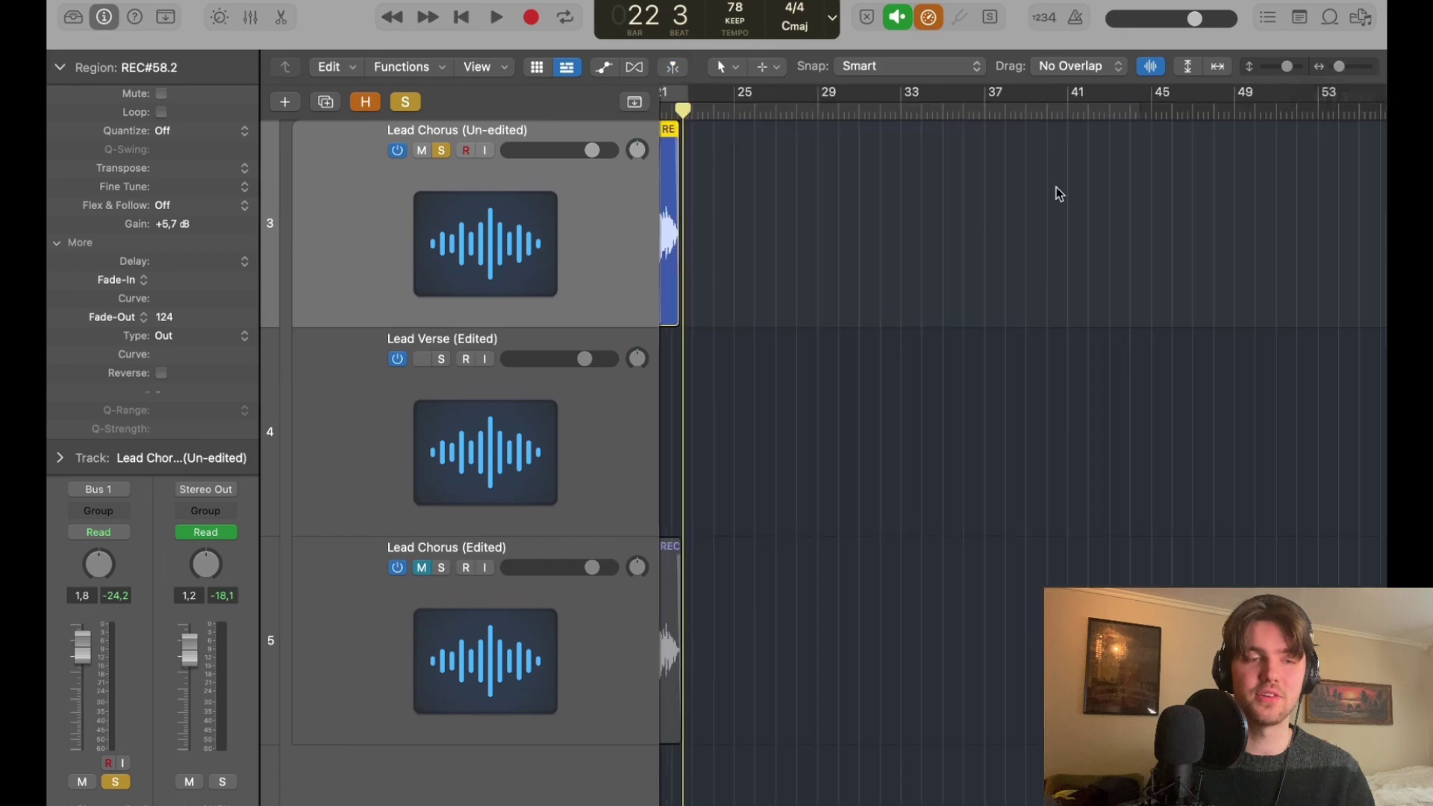
scroll(1057, 189, left, 10)
click(1059, 92)
click(1287, 278)
key(space)
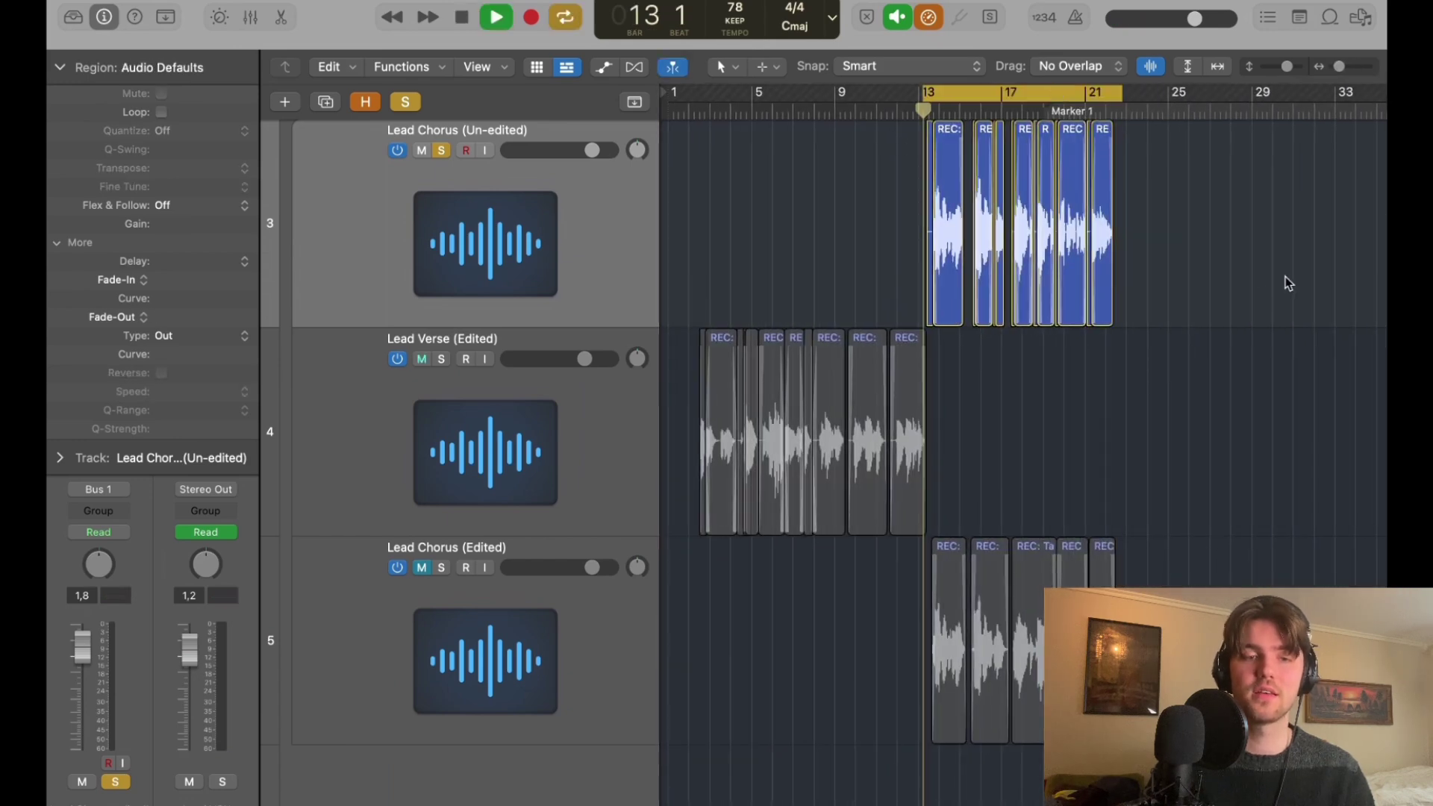
Listen through the looped chorus vocal while reviewing the vocal tracks and the Lead VOX stack.
scroll(1288, 266, up, 5)
drag(1287, 67, 1283, 67)
scroll(1039, 354, down, 2)
click(61, 68)
scroll(611, 378, up, 1)
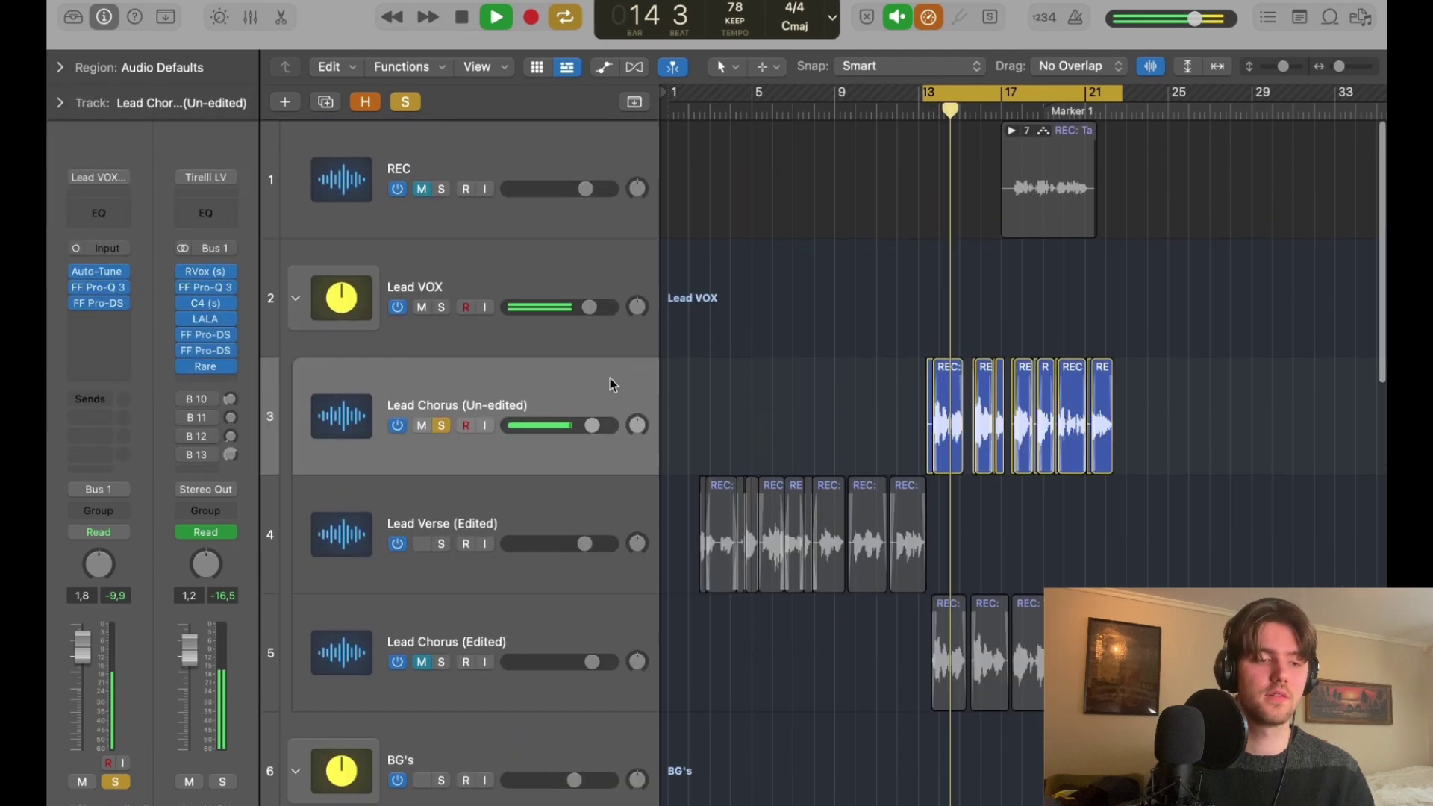
scroll(611, 378, down, 8)
drag(1280, 69, 1274, 69)
scroll(1078, 185, up, 3)
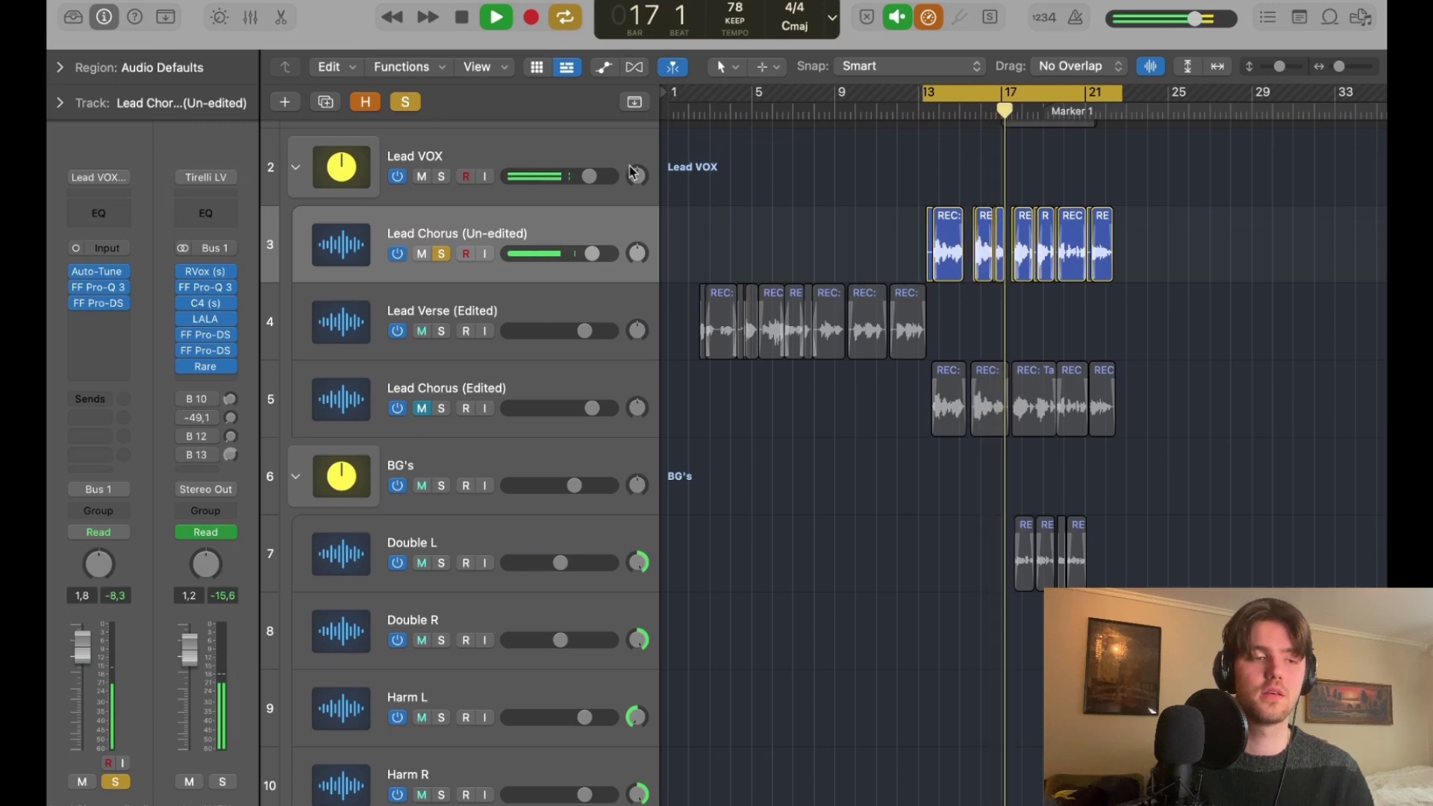
click(589, 150)
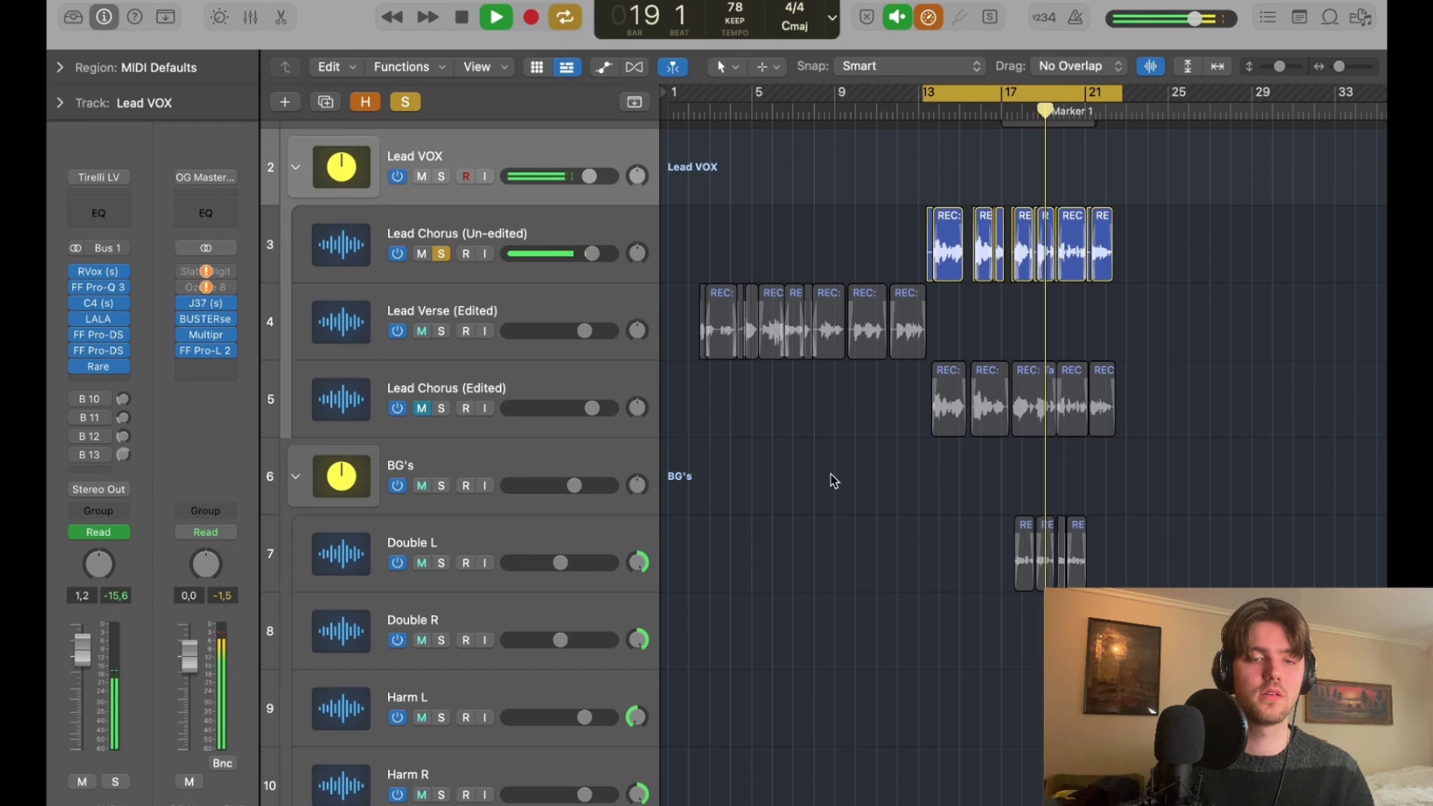
scroll(831, 473, down, 6)
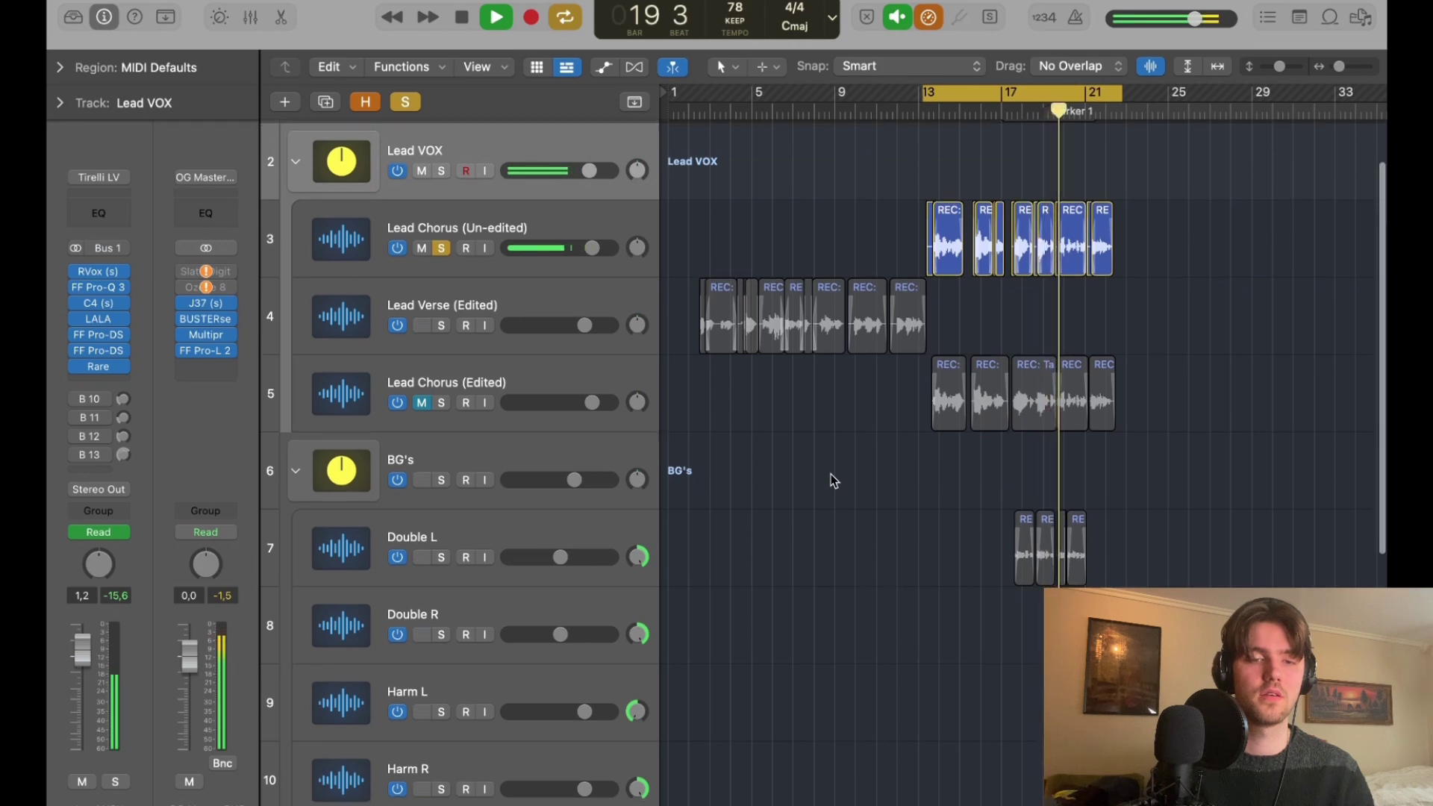
scroll(831, 475, up, 7)
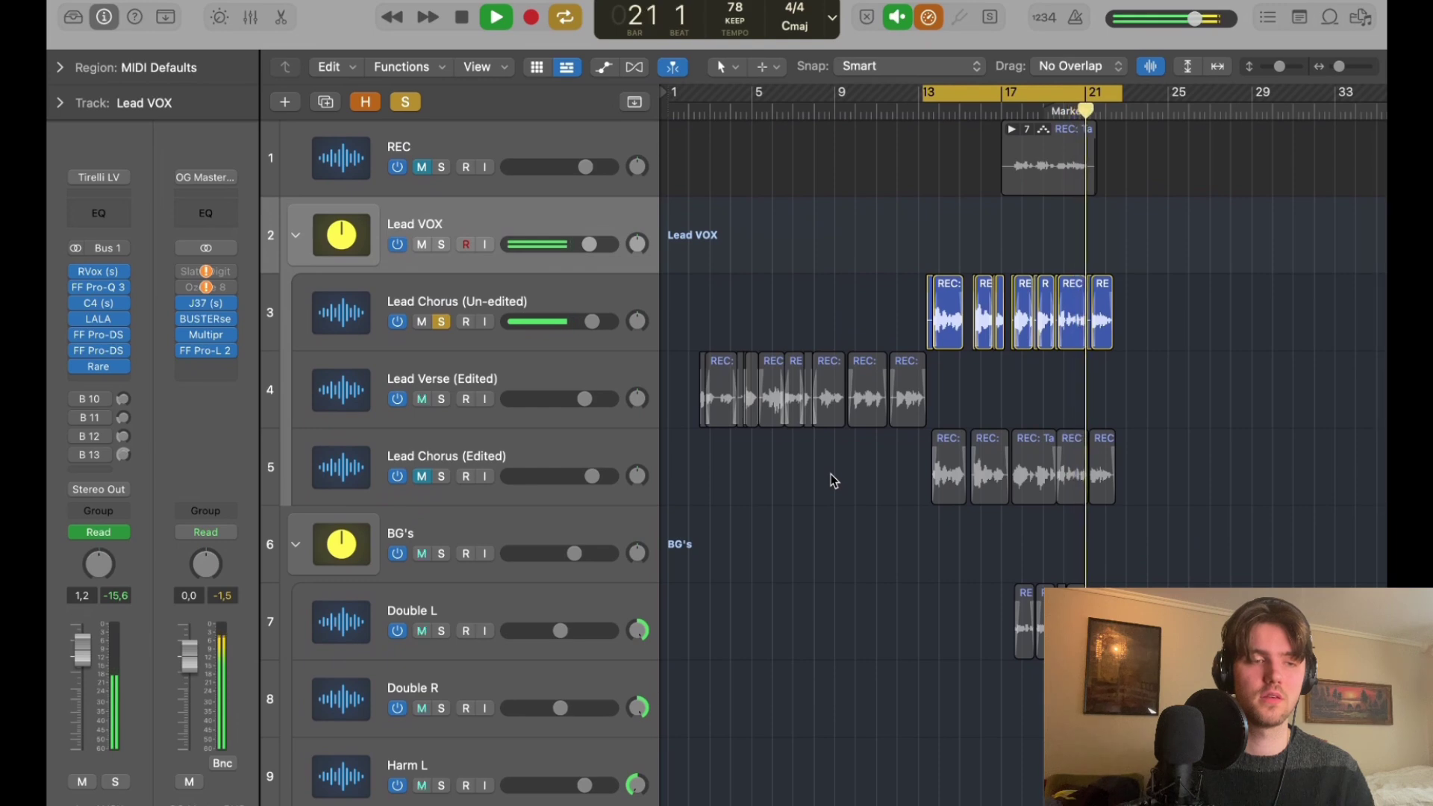
scroll(834, 480, right, 3)
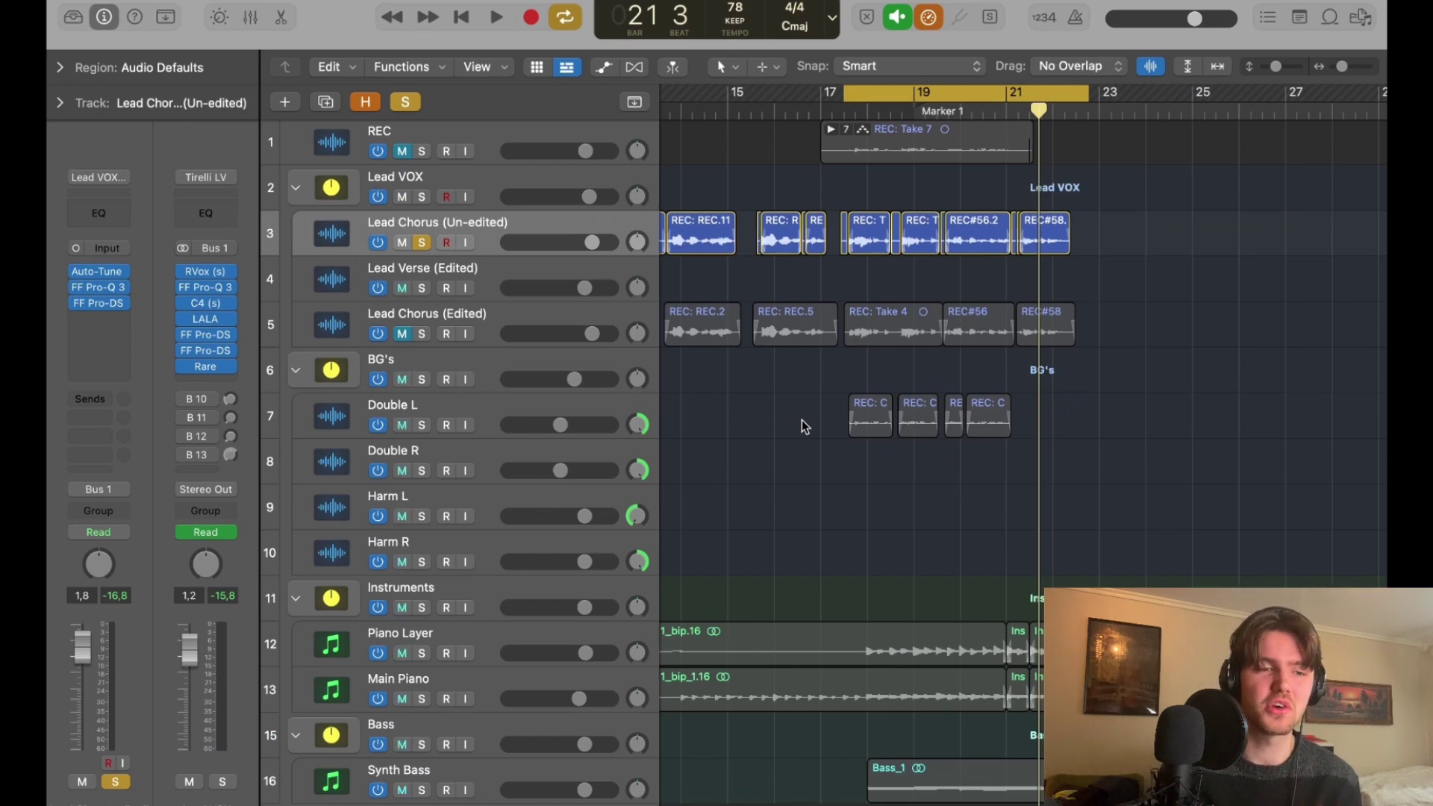
Move the cycle back to start at about 13 3, solo Instruments, and listen to the chorus vocal with it.
drag(1280, 66, 1270, 65)
scroll(1216, 147, up, 1)
drag(941, 92, 750, 308)
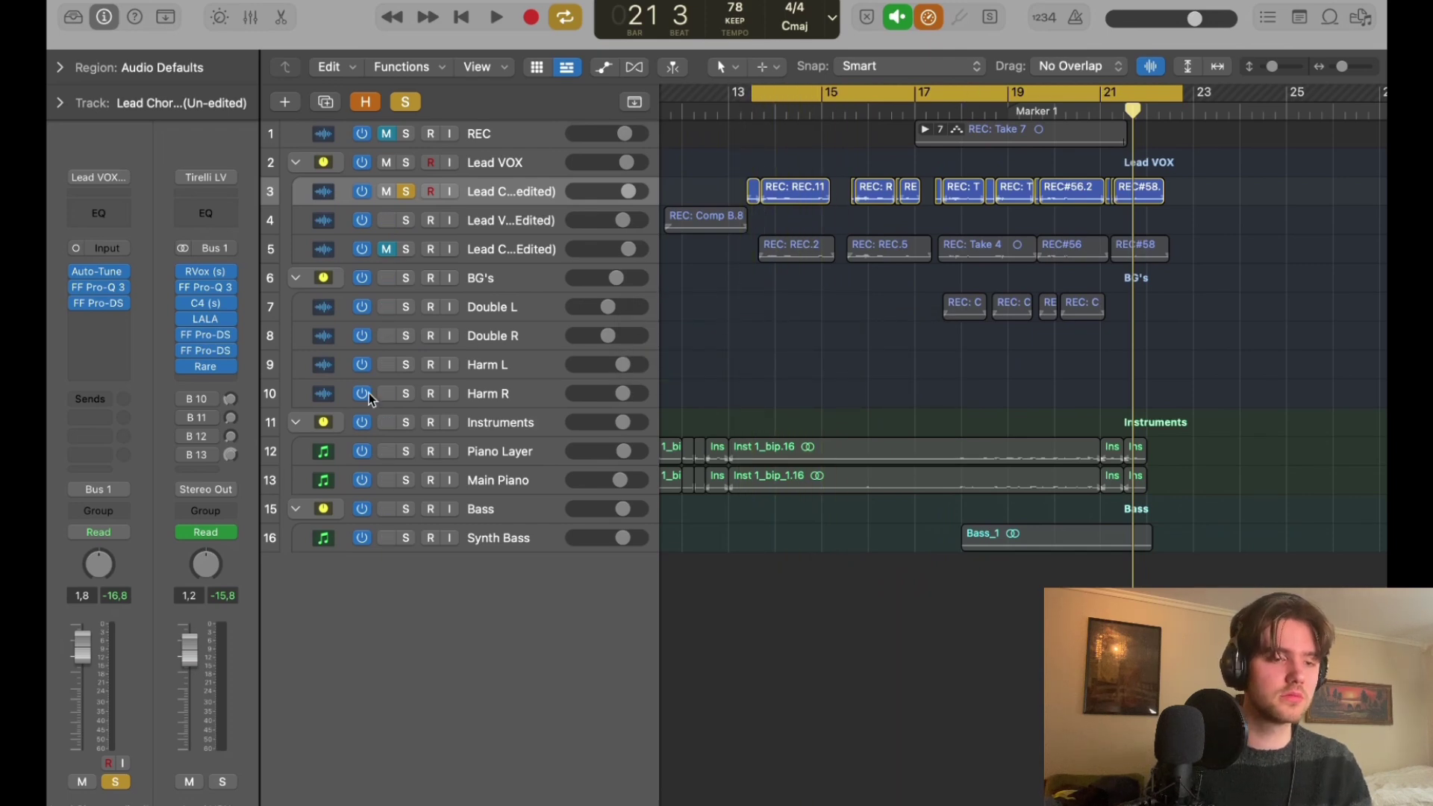
click(406, 422)
key(space)
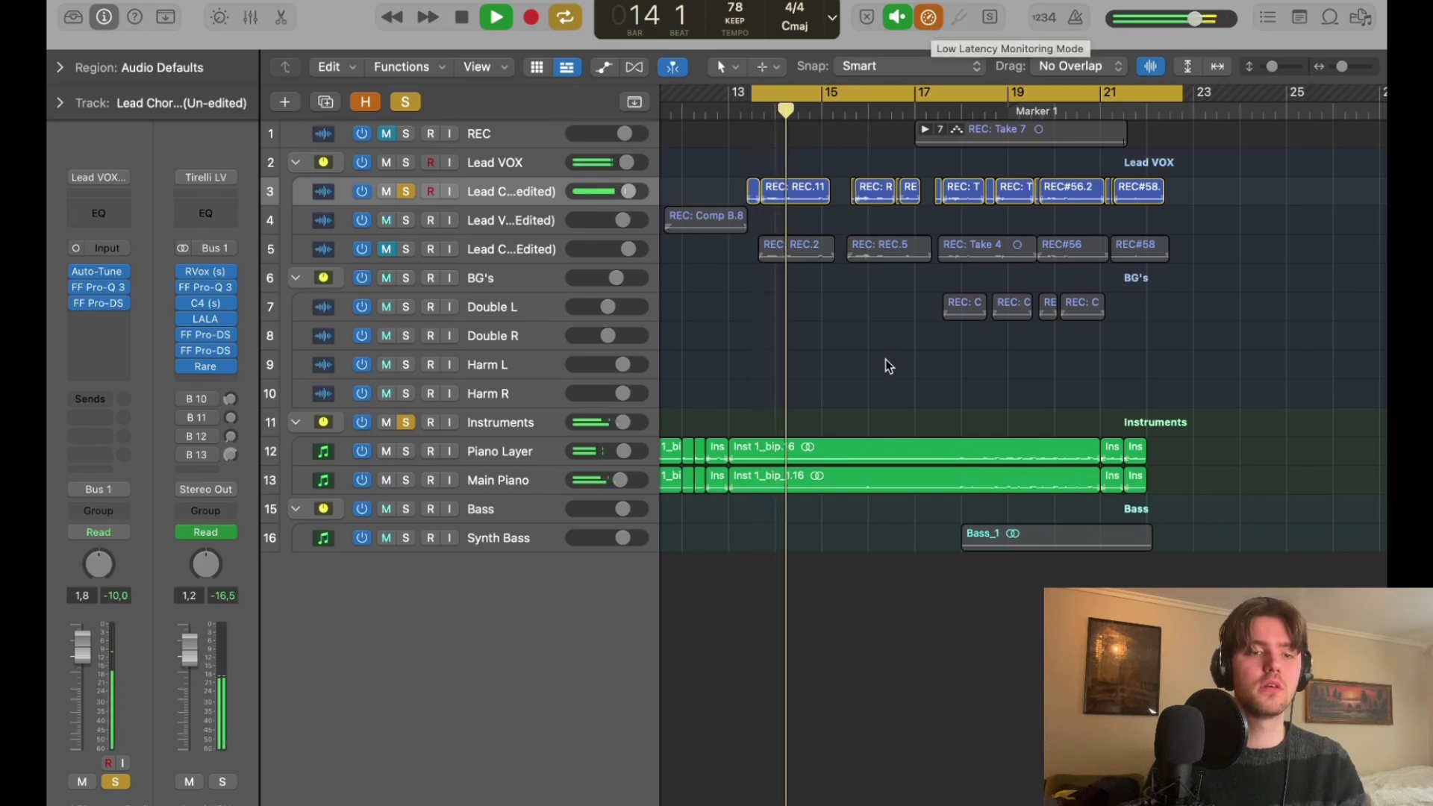
scroll(885, 359, right, 1)
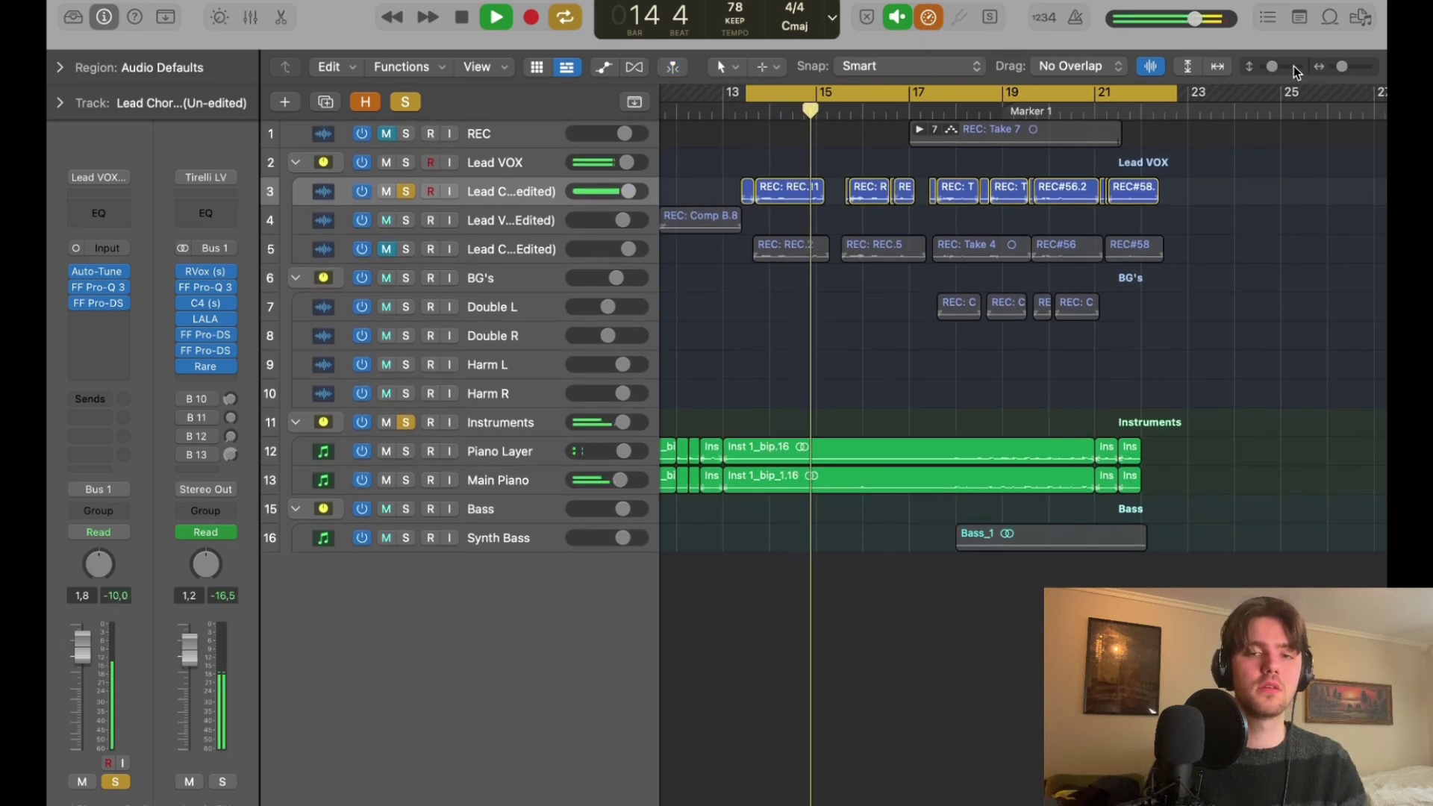
drag(1275, 66, 1343, 67)
scroll(1225, 162, left, 1)
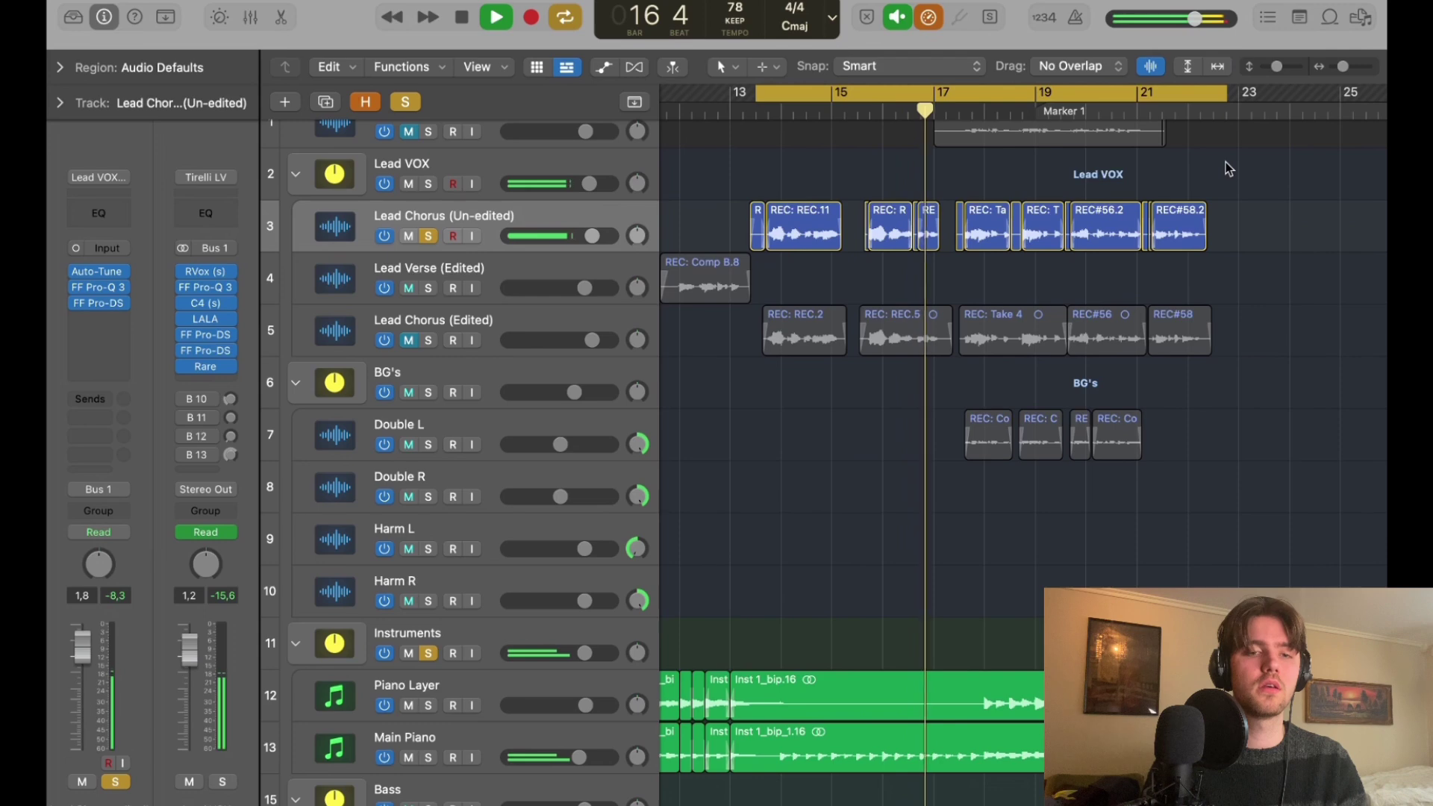
scroll(1226, 162, right, 1)
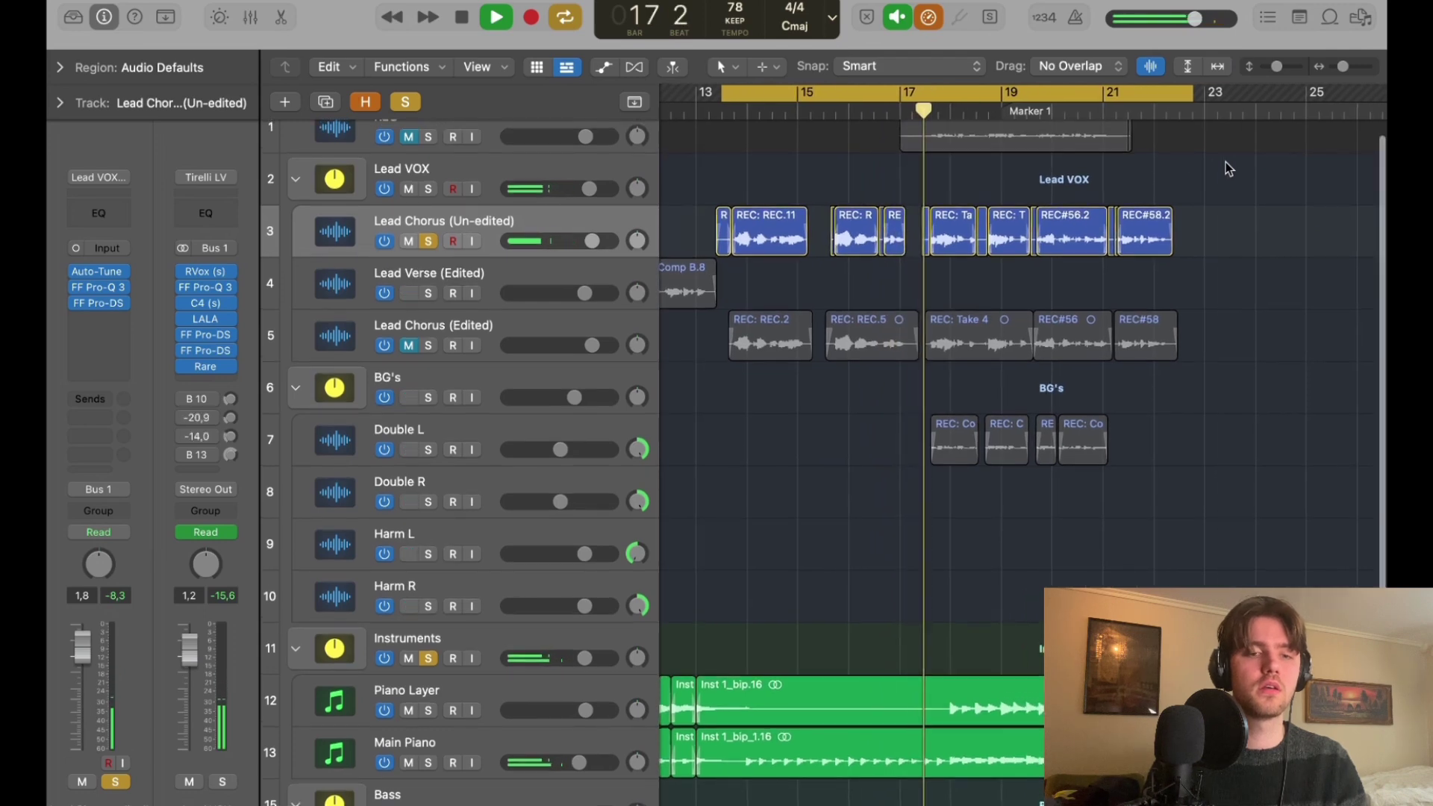
Set the gain of region Take 4 .2 on Lead Chorus (Un-edited) to -13.9 dB.
click(927, 243)
click(60, 67)
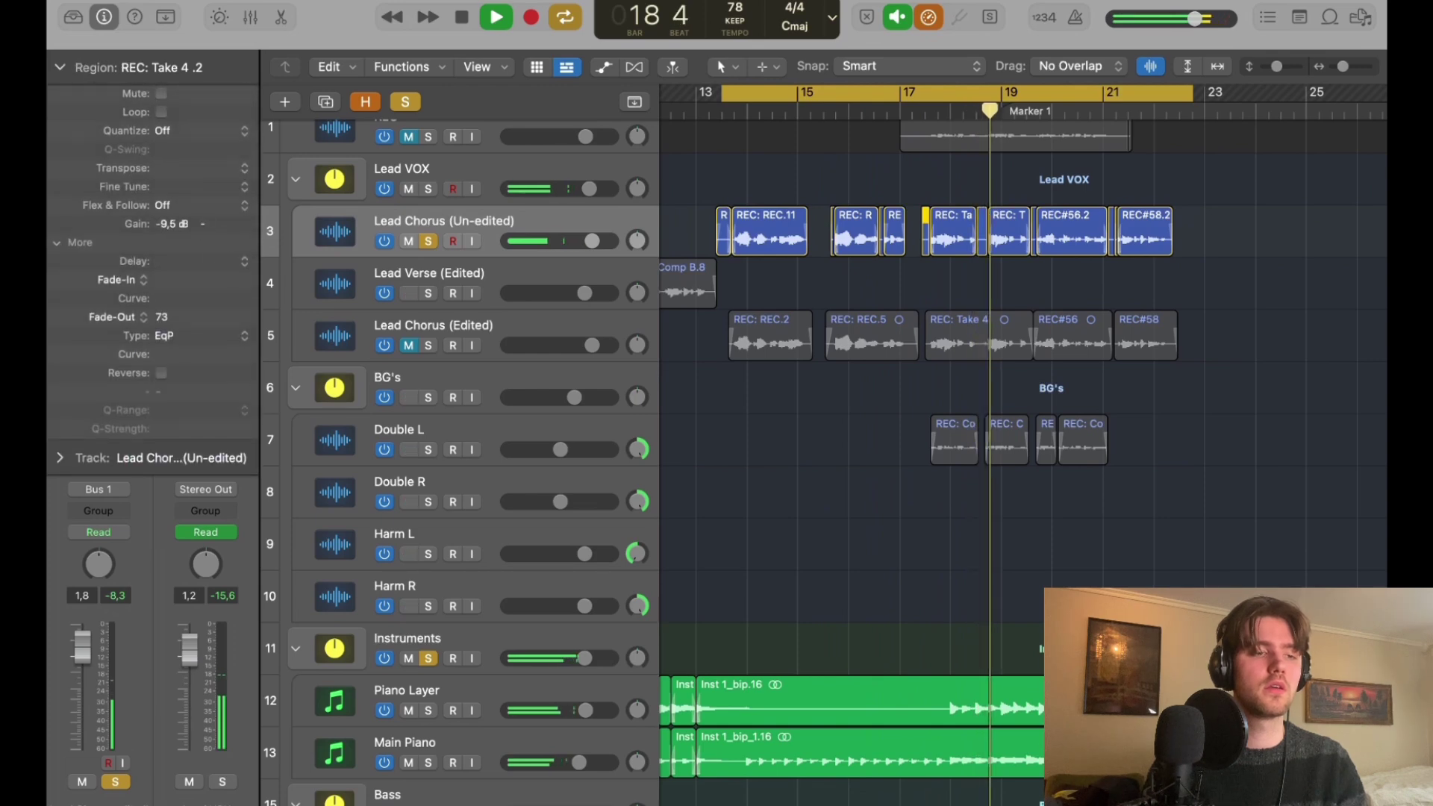
drag(202, 317, 204, 325)
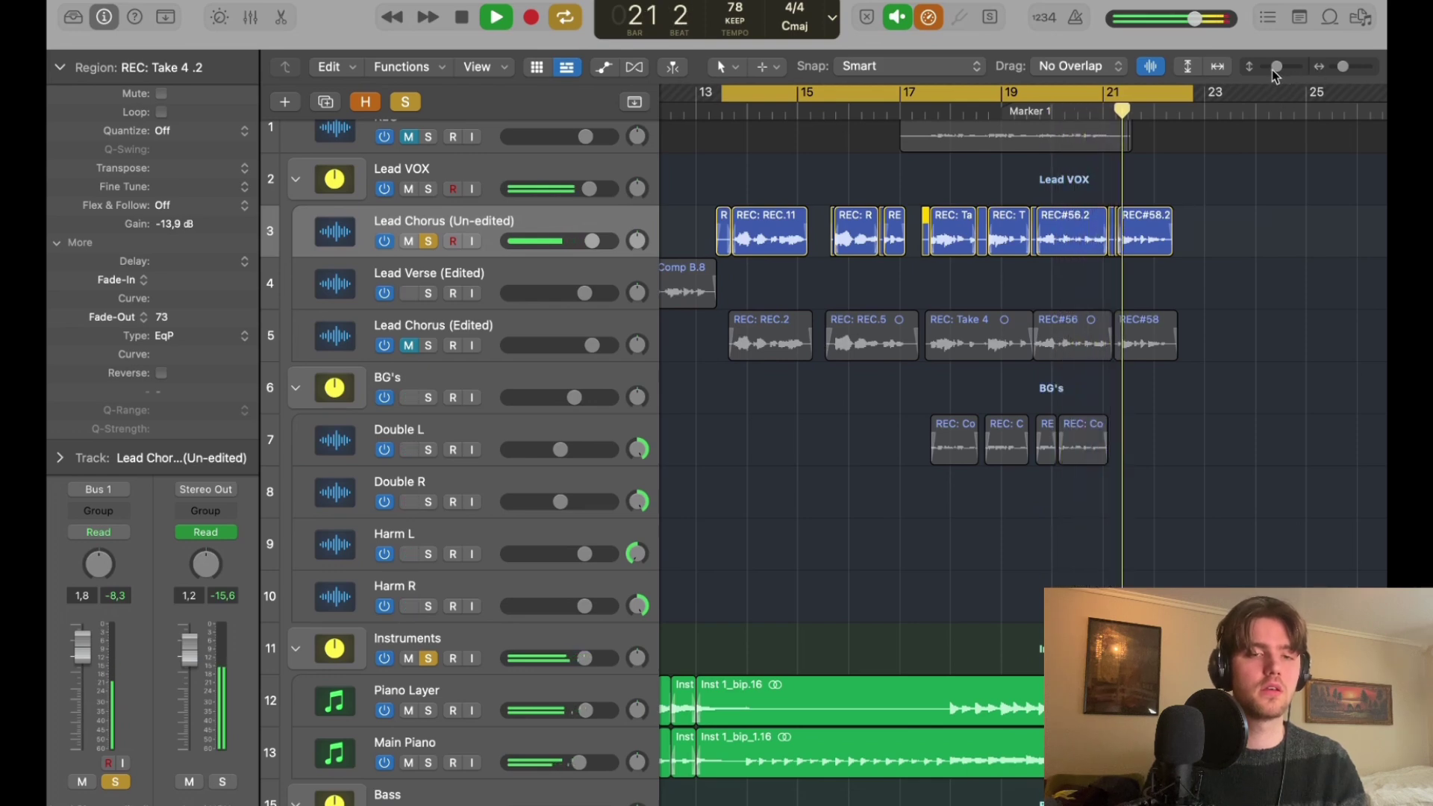
Shorten the cycle to start at about 16 2 and look over the inserts in the mixer.
drag(717, 101, 870, 97)
click(61, 67)
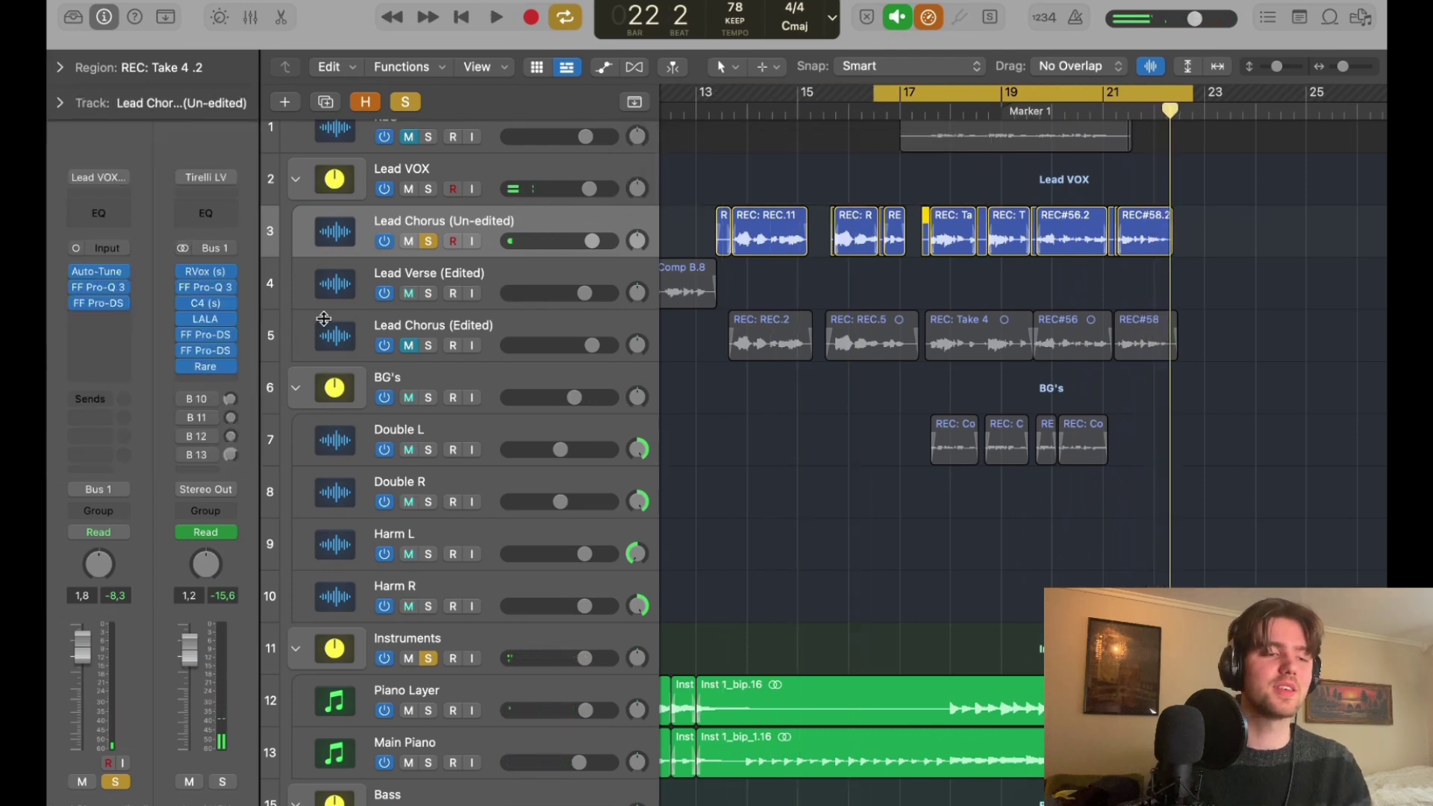
click(253, 16)
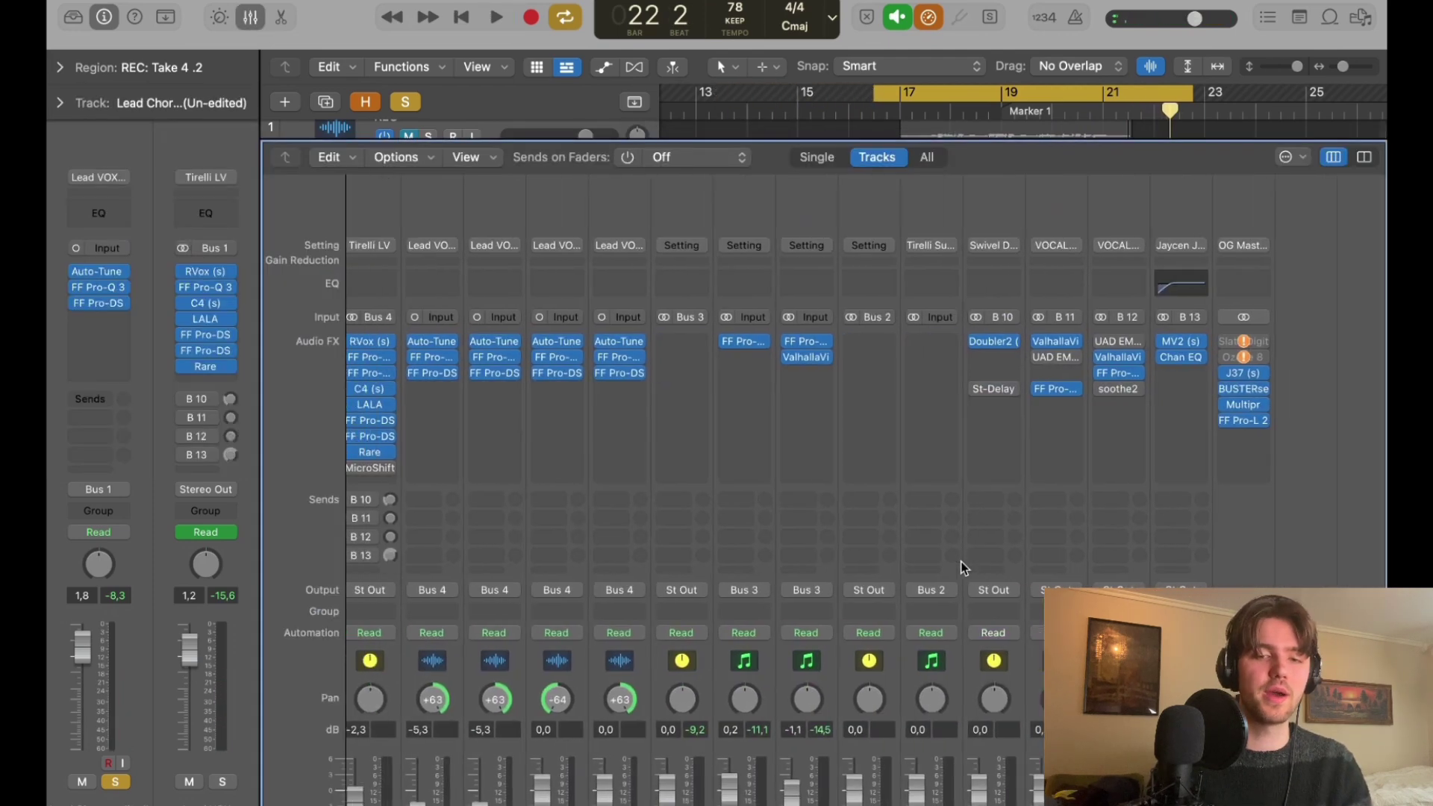
click(265, 18)
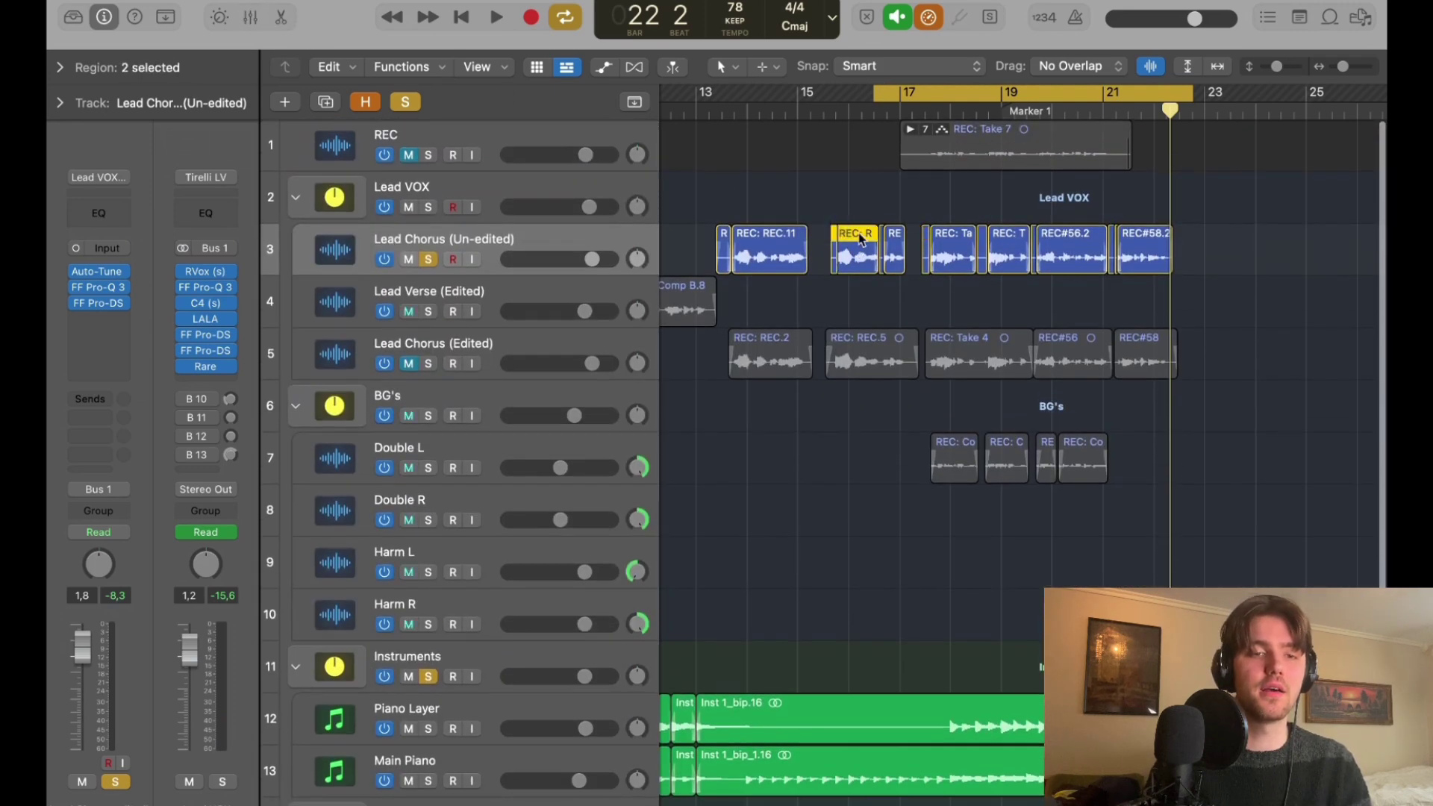
Try splitting REC.11 near 14 3 on Lead Chorus (Un-edited), and undo the split.
drag(849, 249, 850, 251)
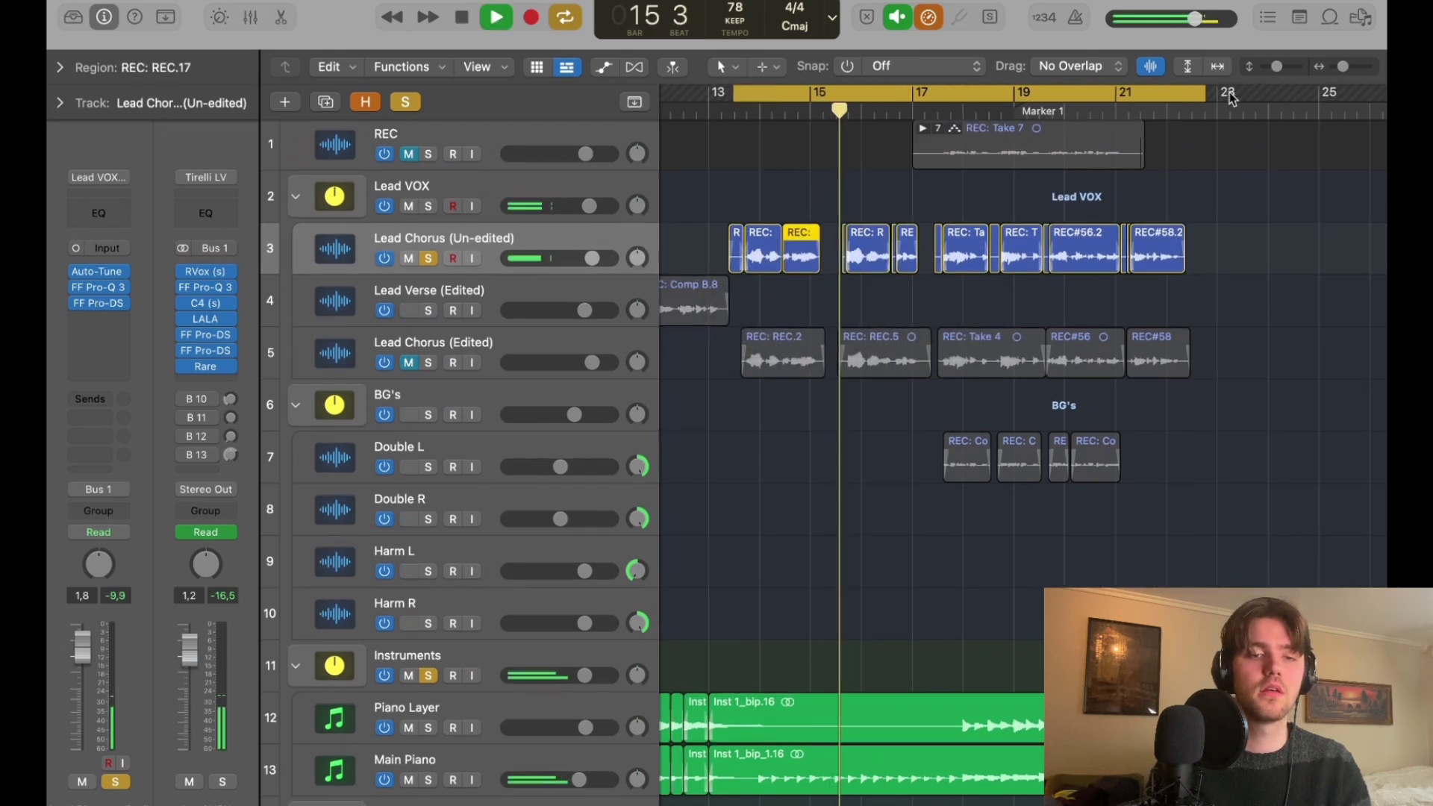
drag(1343, 66, 1353, 67)
scroll(1088, 245, left, 1)
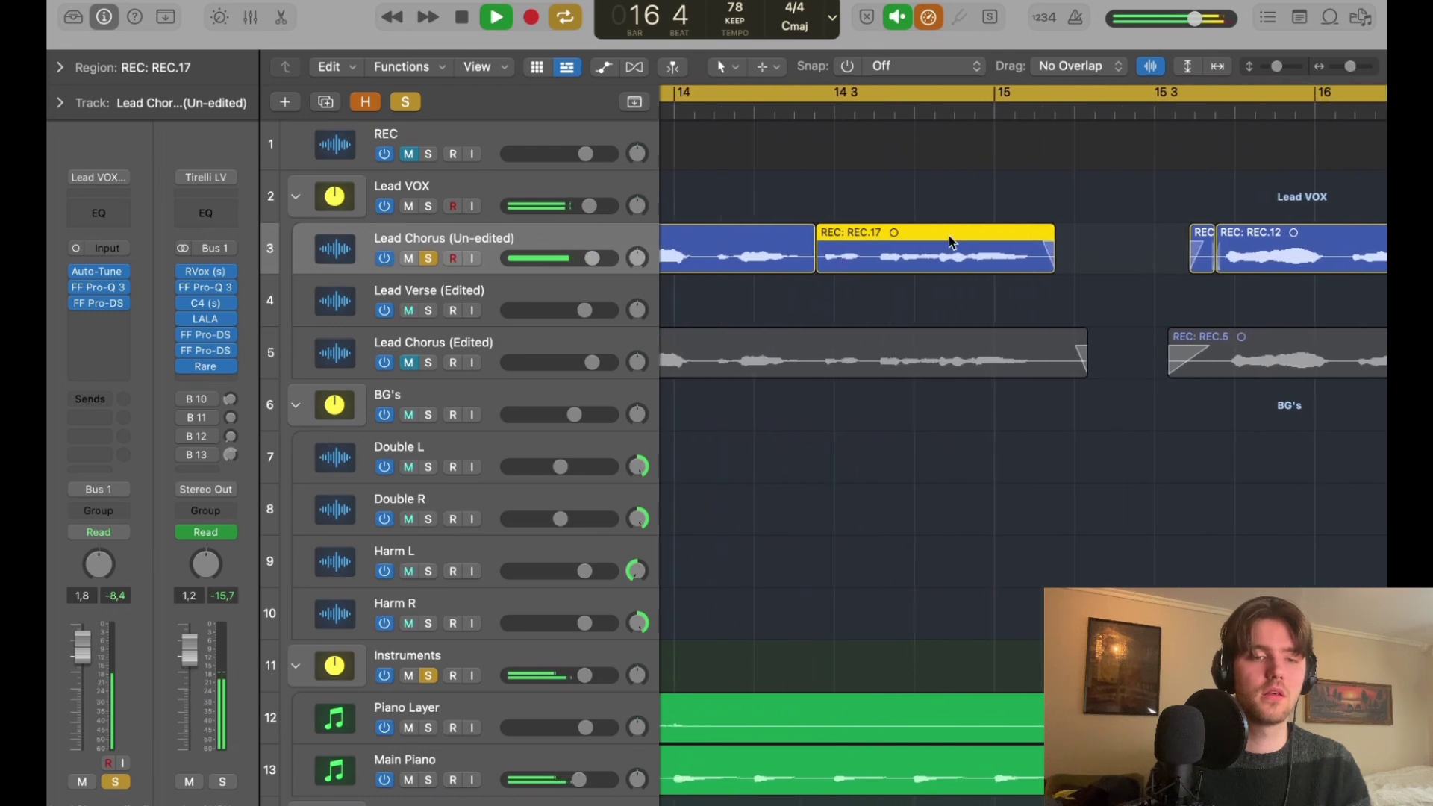
key(super+z)
scroll(952, 236, right, 2)
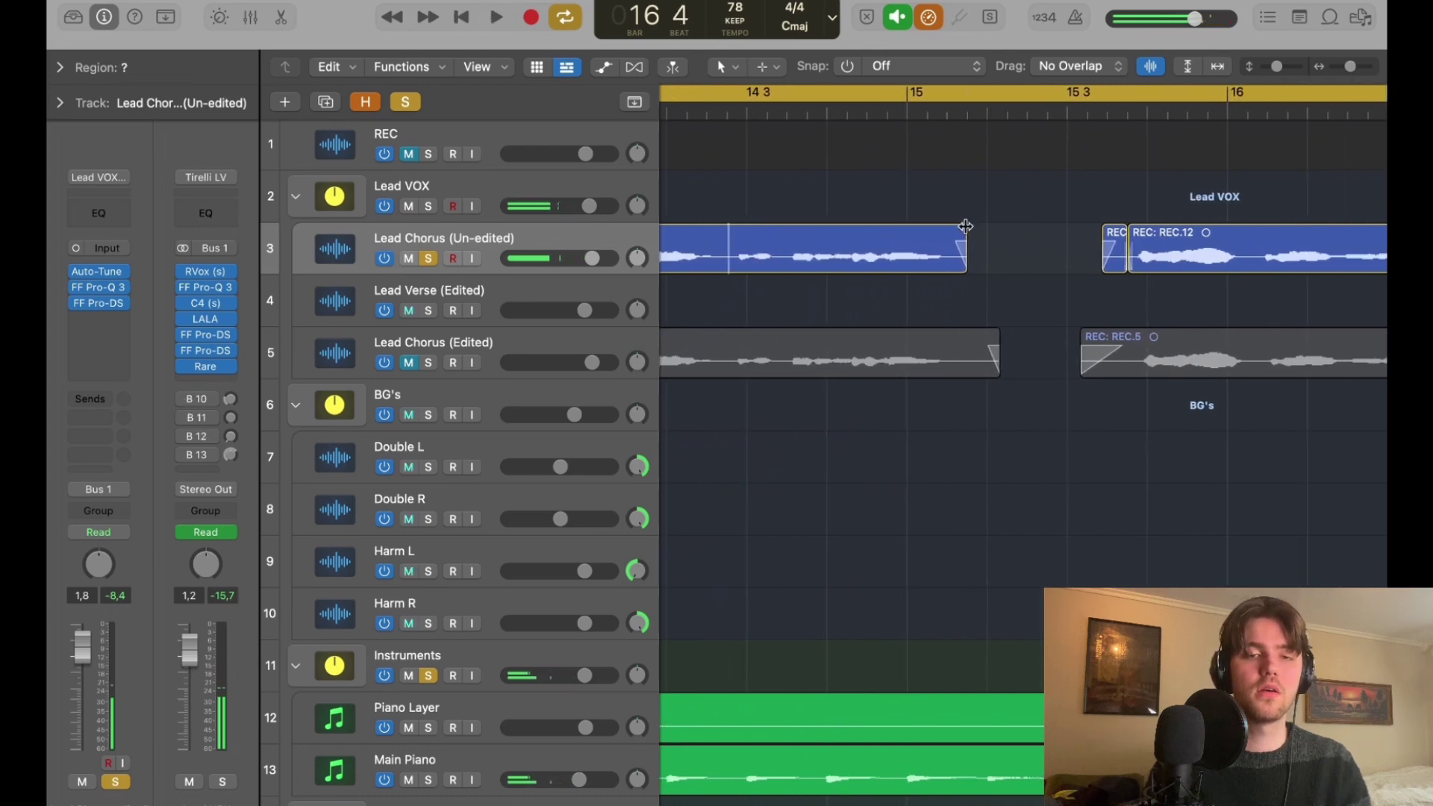
Turn off cycling and listen to the chorus around REC.12 in bar 16.
click(1126, 84)
drag(1351, 67, 1346, 69)
scroll(1248, 156, right, 3)
click(1073, 112)
key(space)
scroll(1074, 112, right, 3)
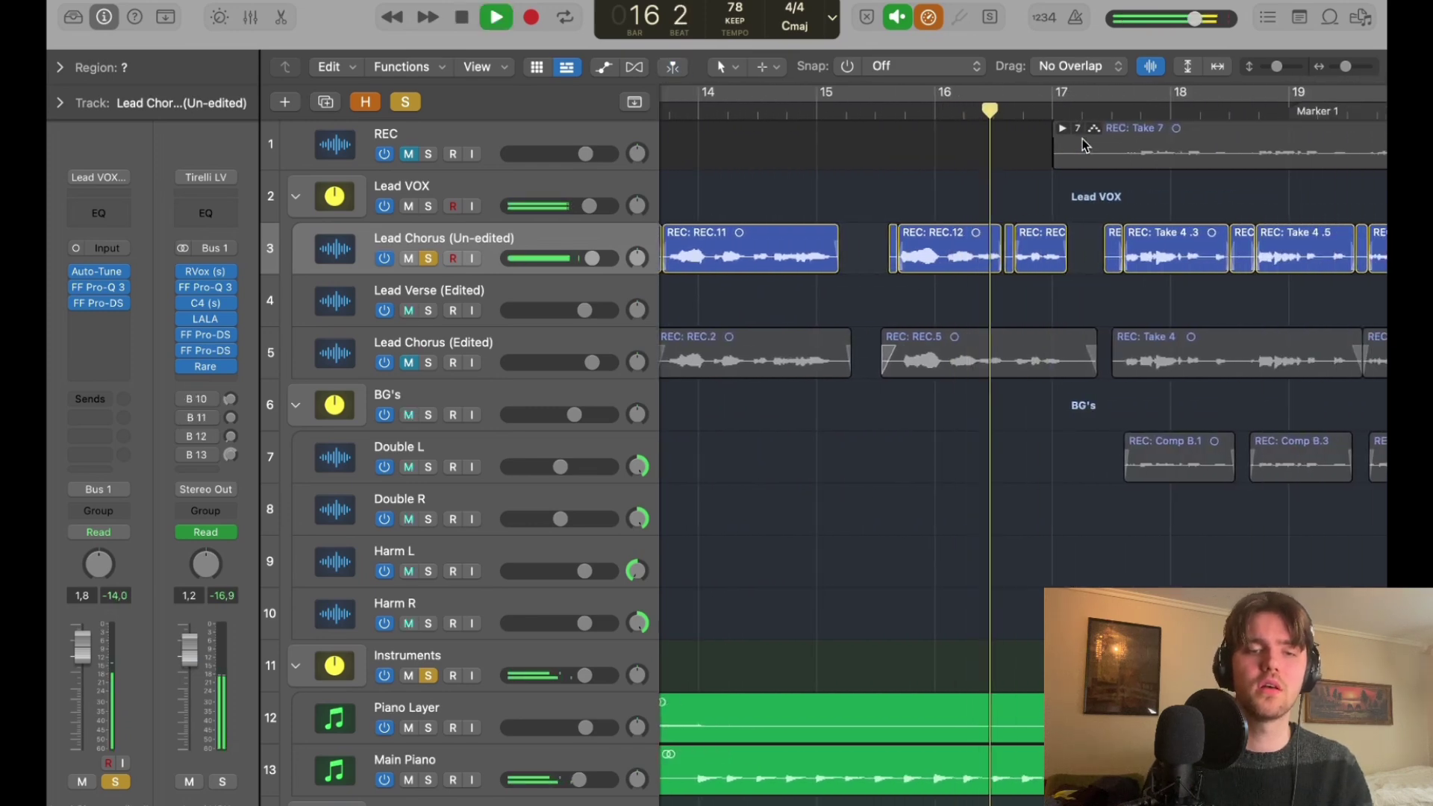
Replay the chorus from just before bar 15 into REC.12 and examine that region's timing up close.
key(space)
click(804, 110)
key(space)
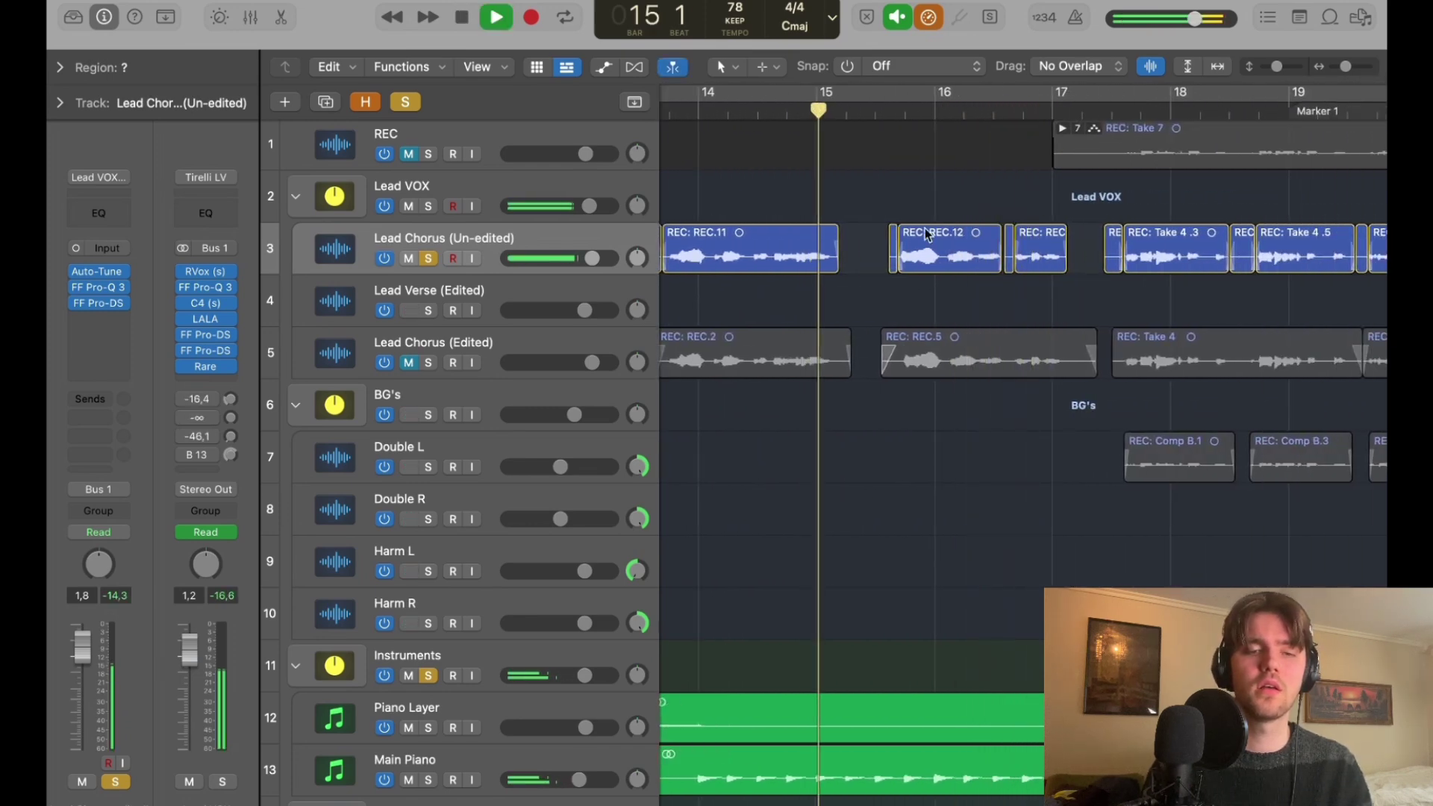
scroll(926, 240, right, 2)
drag(1282, 69, 1352, 68)
key(space)
scroll(1011, 240, left, 2)
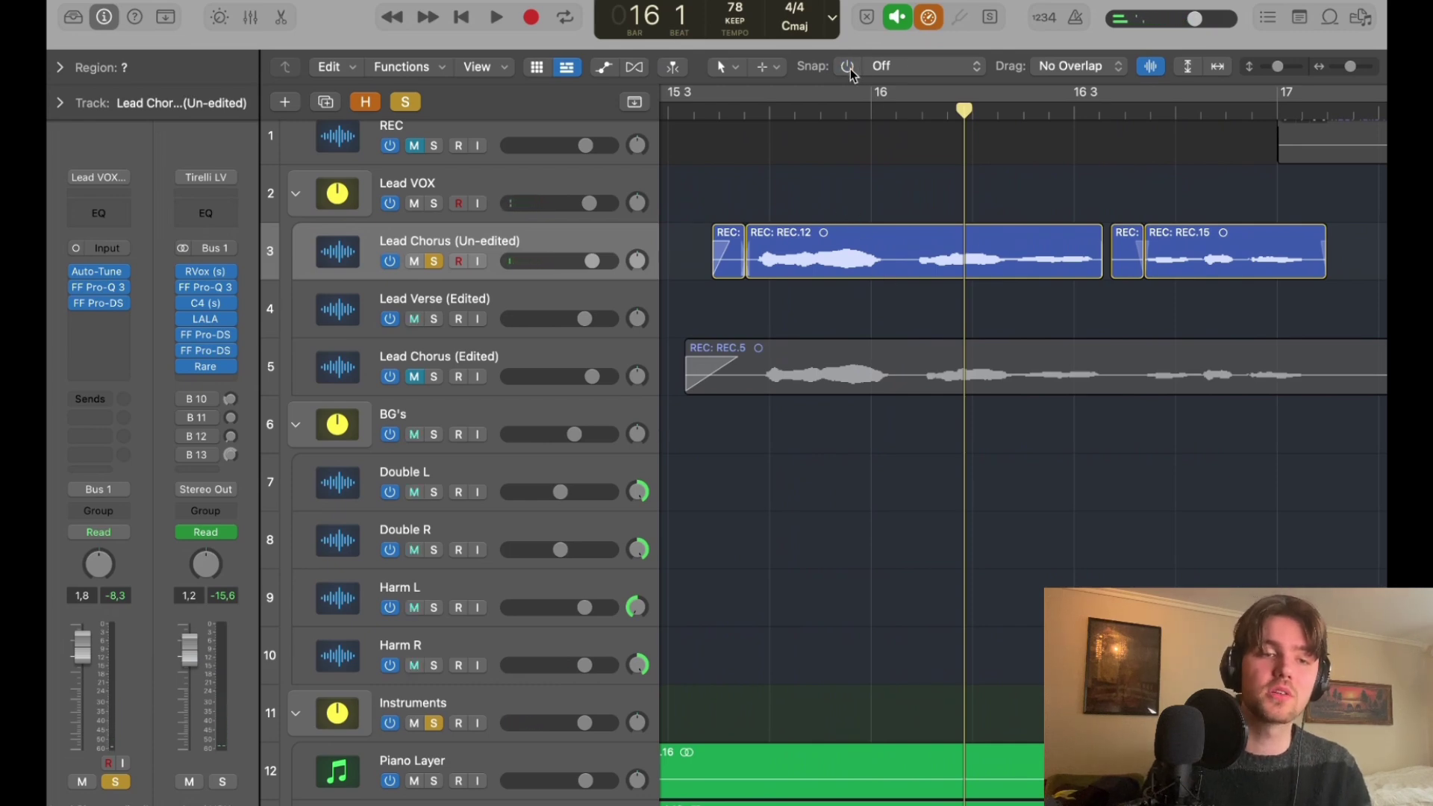
Move REC.12 and the short region before it slightly later to close the gap to the following region, and audition from shortly after bar 15.
drag(702, 194, 870, 235)
scroll(720, 118, left, 6)
double_click(720, 116)
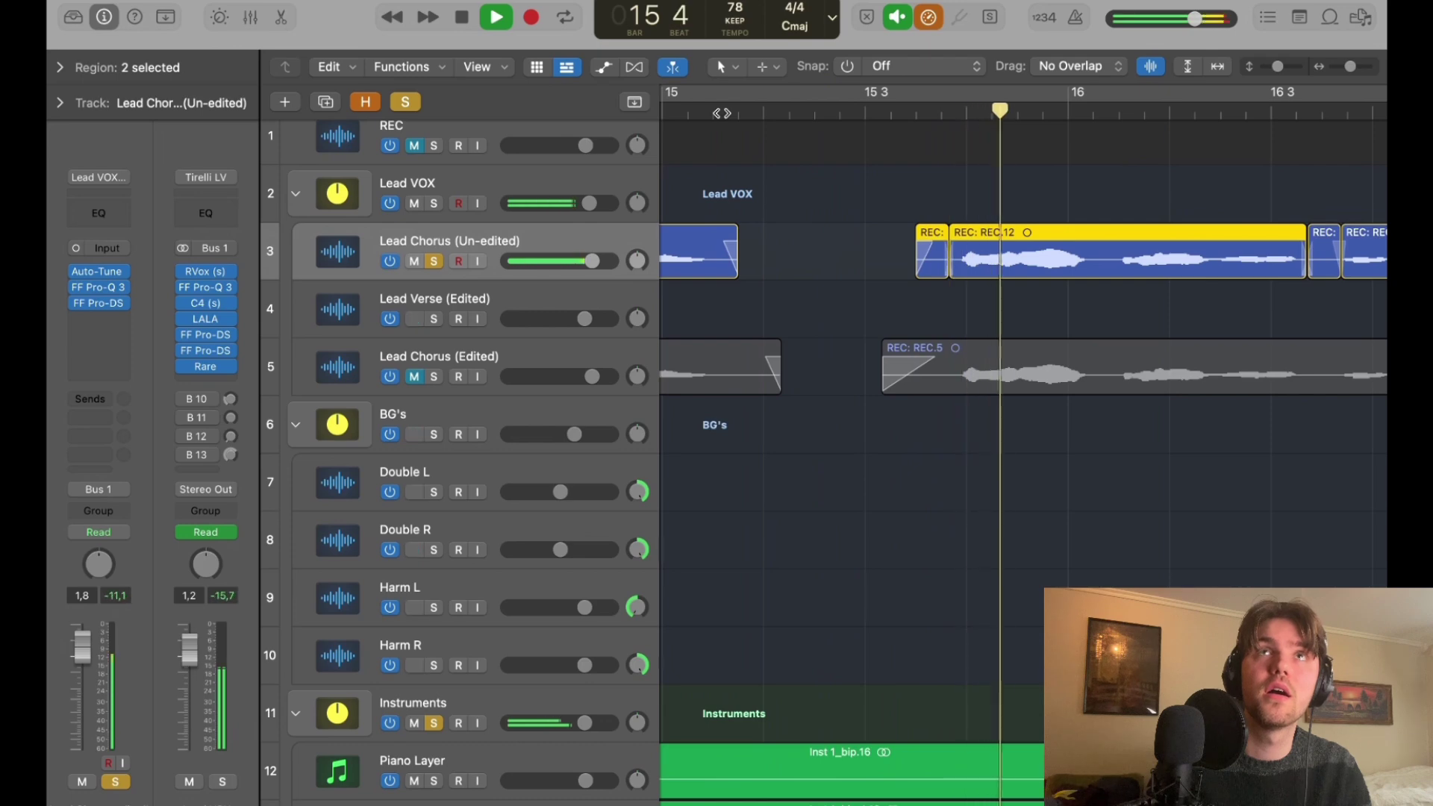
scroll(900, 316, right, 3)
scroll(898, 310, right, 2)
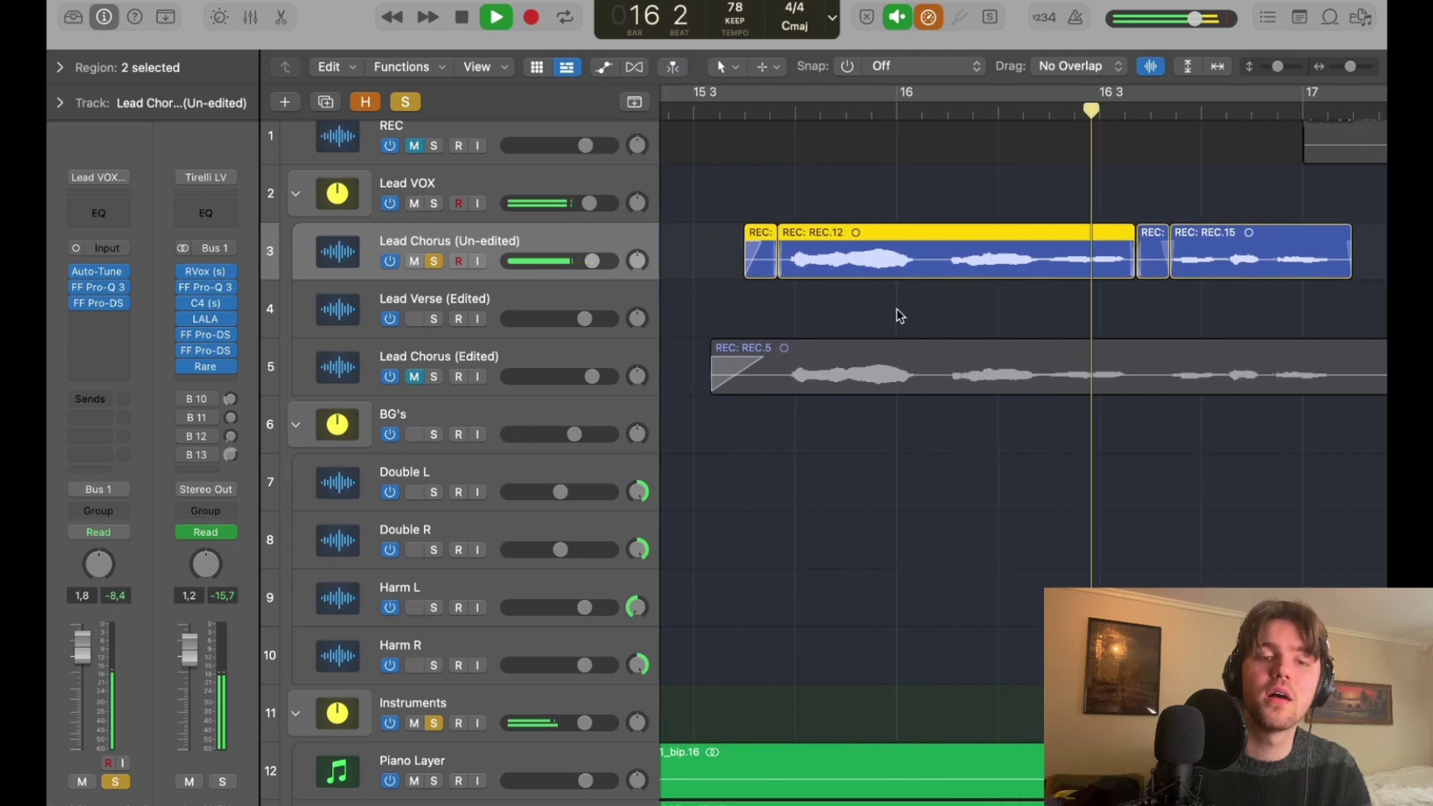
key(space)
Split REC.12 between its two phrases shortly after bar 16 and select the second part.
click(944, 192)
click(943, 240)
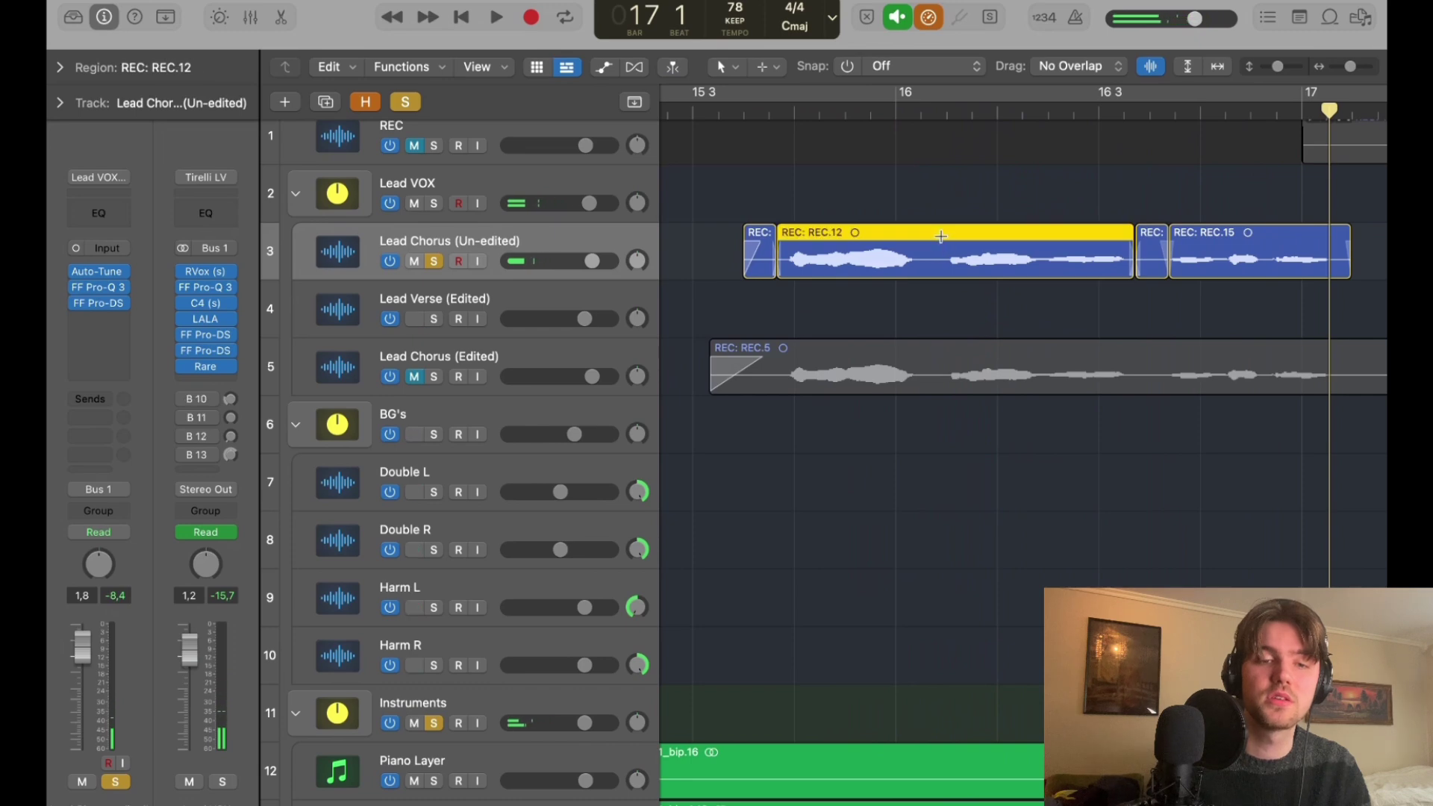
click(941, 236)
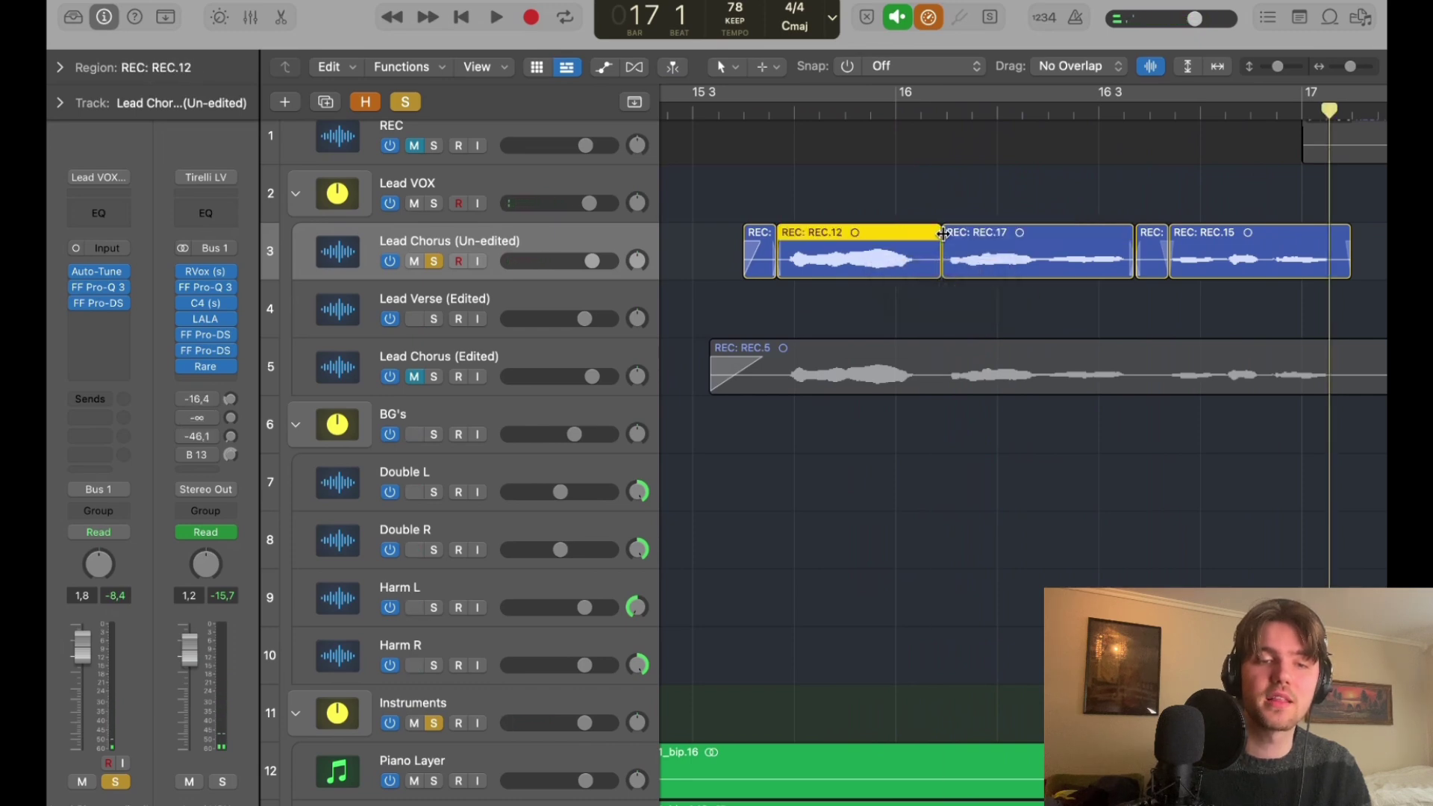
click(963, 297)
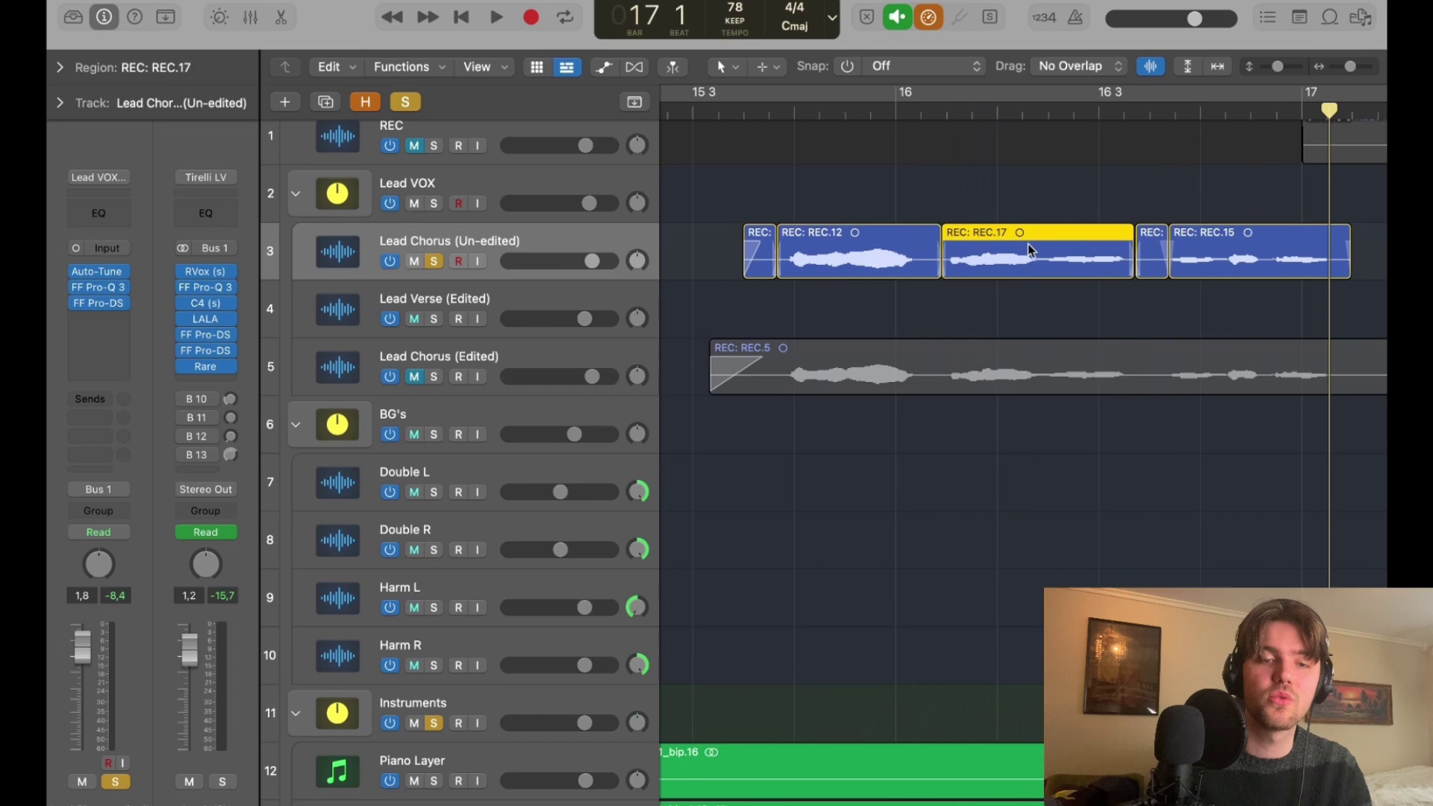
Move REC.12 and the short region before it slightly later, and shift the boundary between REC.12 and REC.17 earlier, shortly after bar 16.
drag(883, 180, 694, 296)
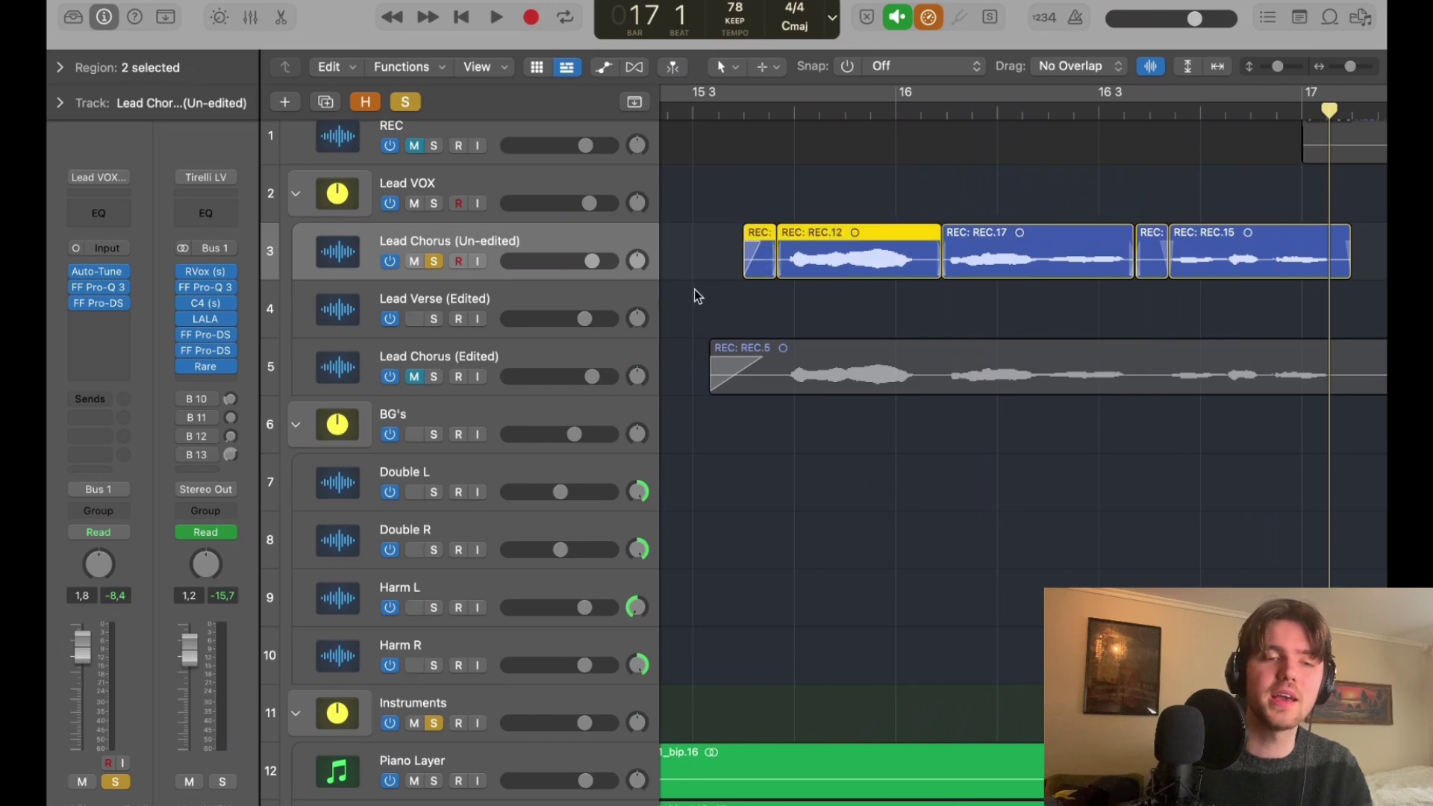
drag(835, 254, 838, 256)
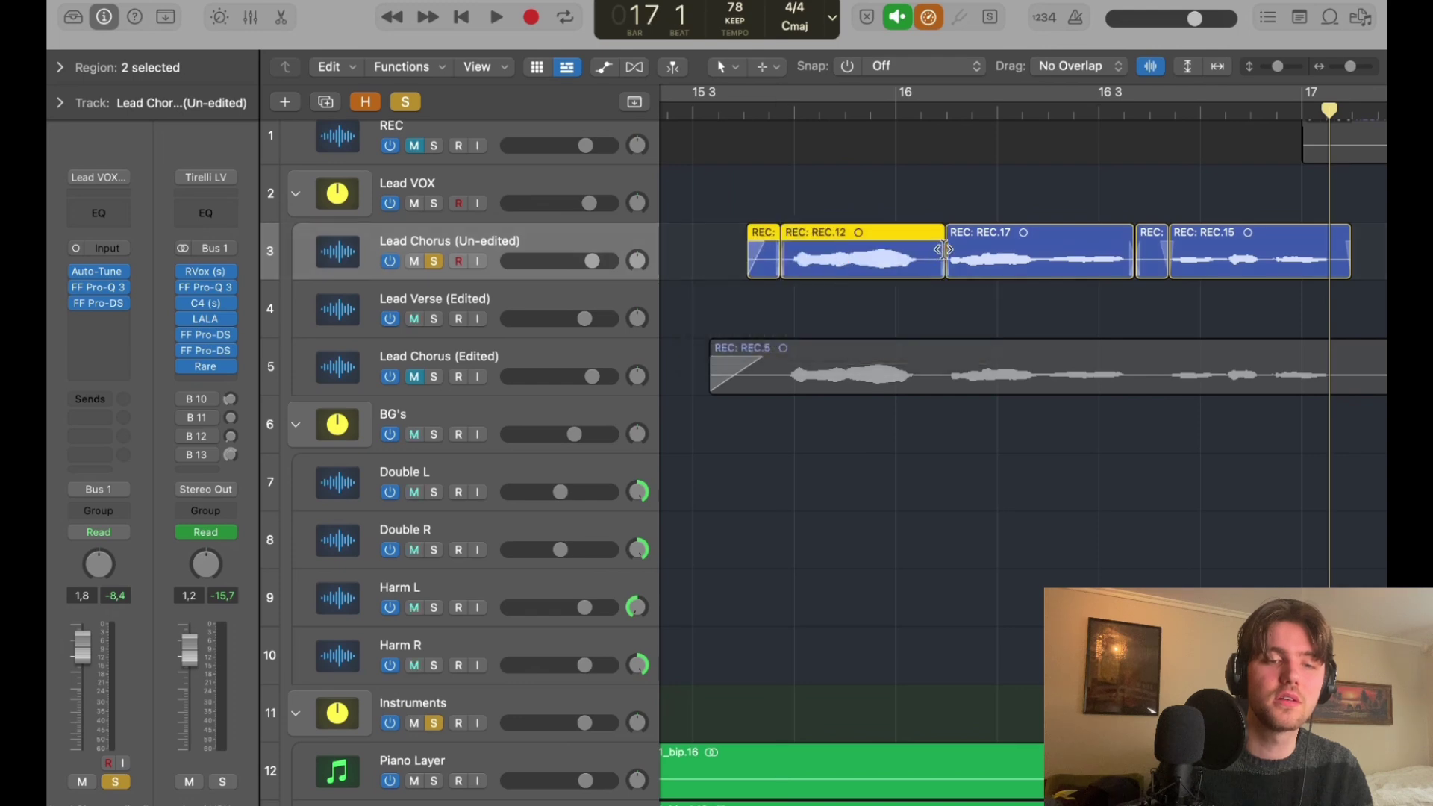
drag(945, 249, 934, 249)
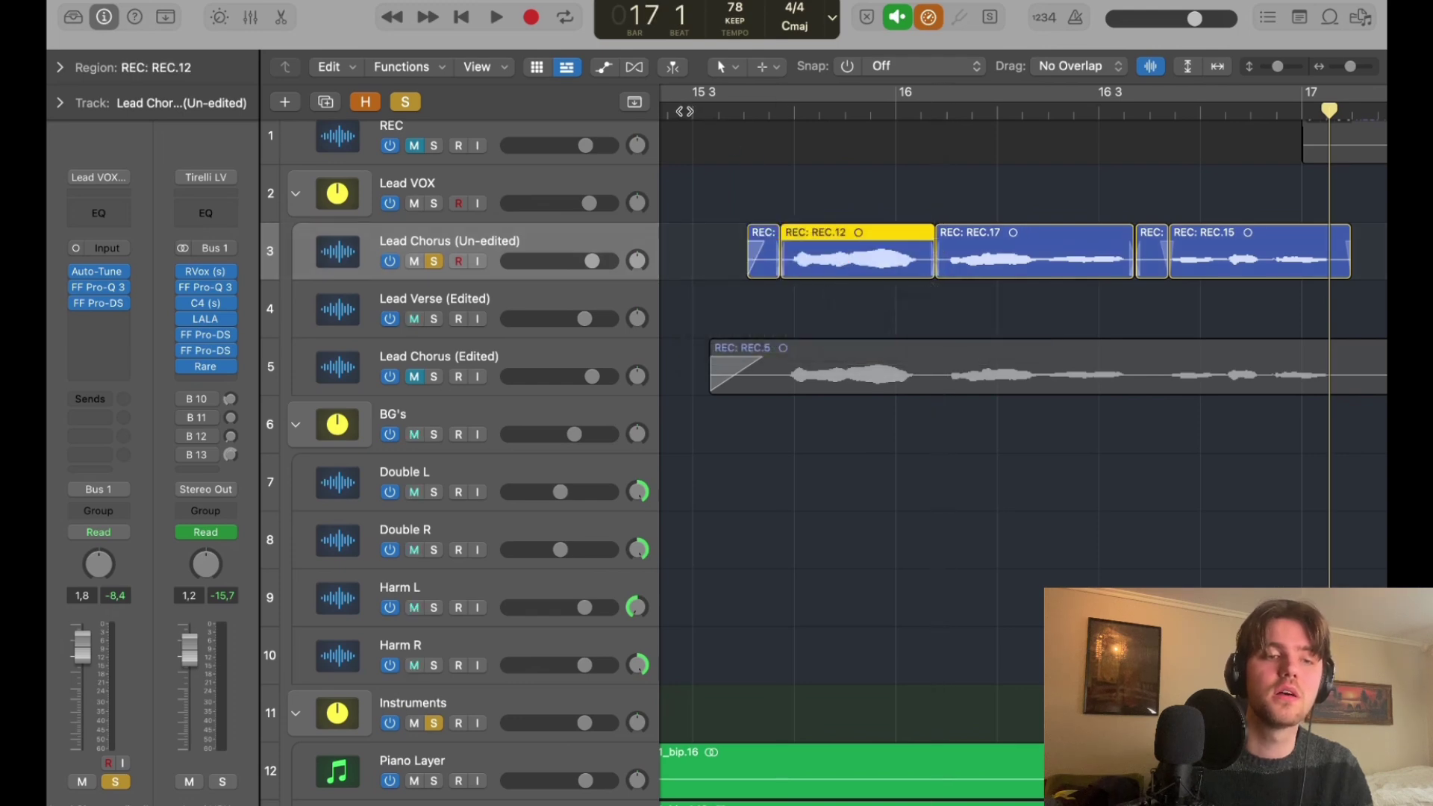
Audition the chorus from just before 15 3 through REC.12 and REC.17 to check the adjusted timing.
click(679, 112)
key(space)
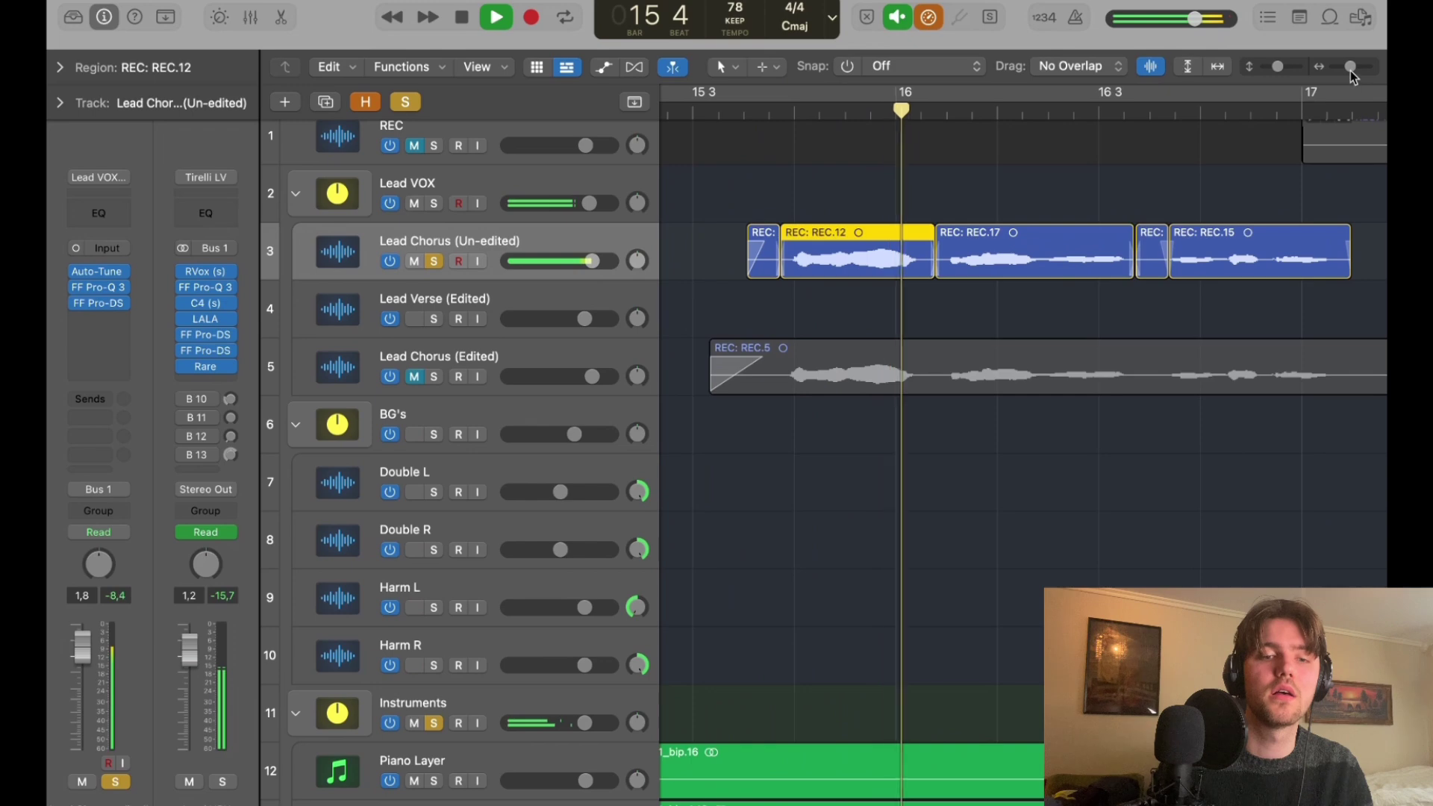
drag(1350, 70, 1349, 70)
scroll(881, 137, left, 3)
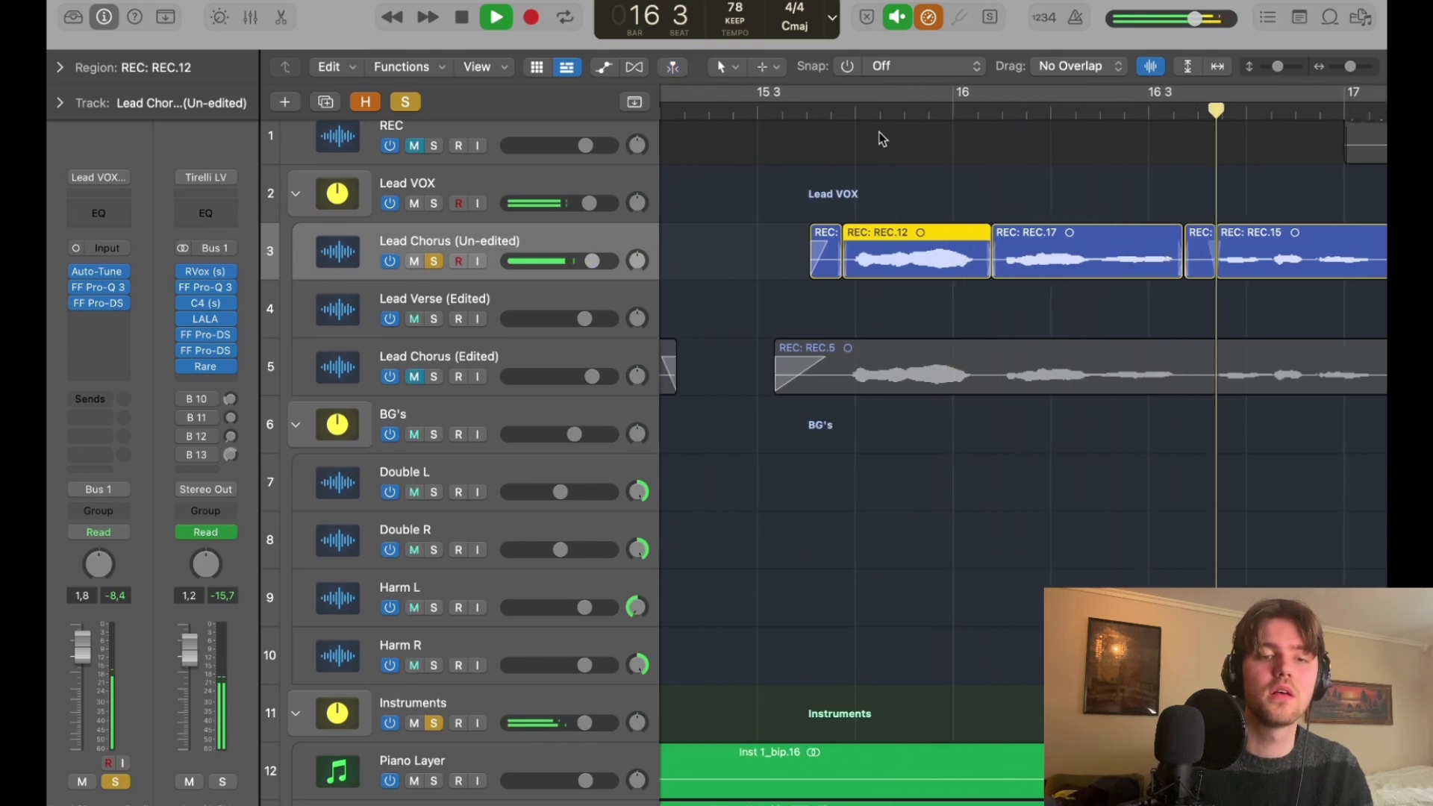
scroll(1071, 161, right, 5)
key(space)
Move REC.17 slightly earlier against REC.12 and replay the phrase from around 15 3.
drag(924, 240, 923, 240)
key(space)
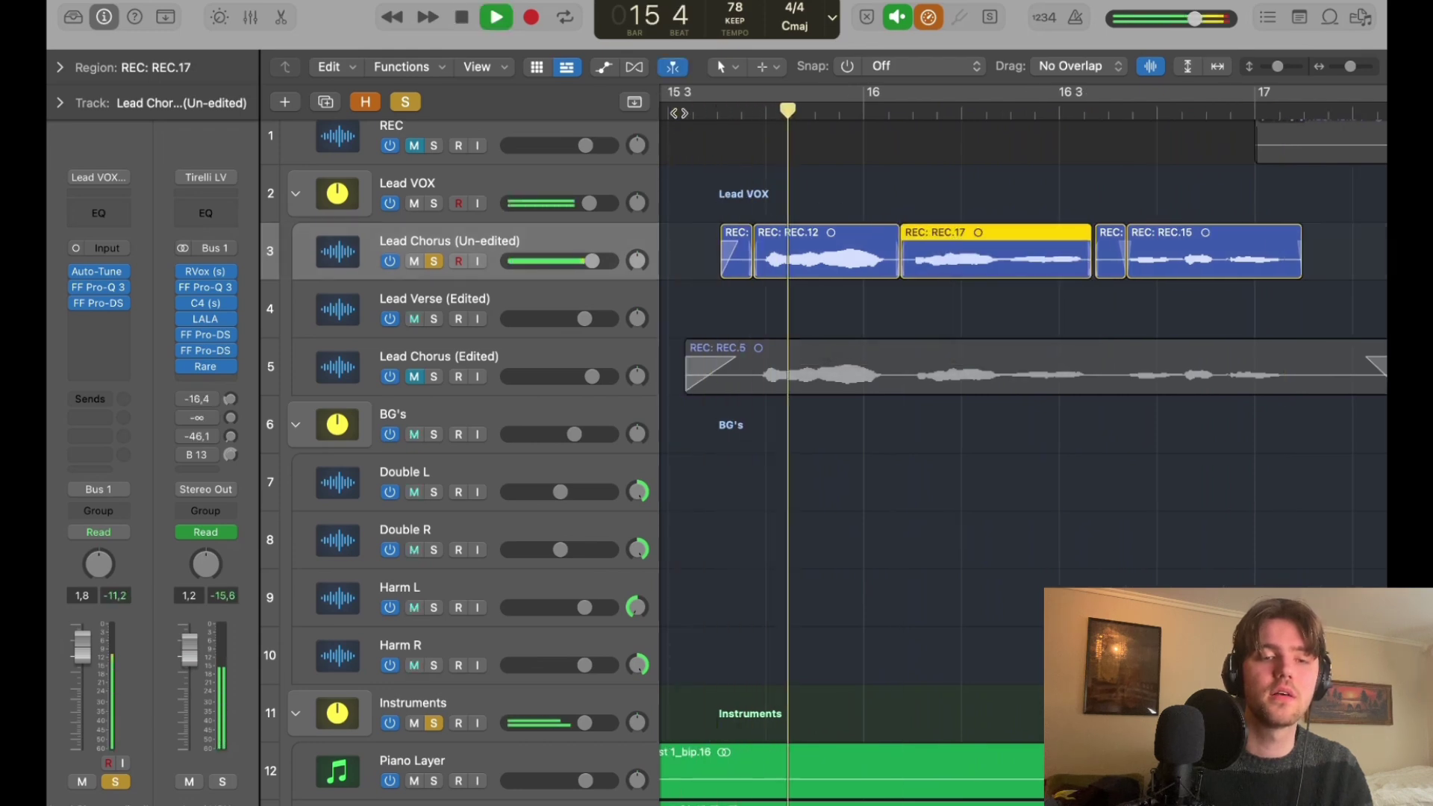
scroll(847, 218, right, 2)
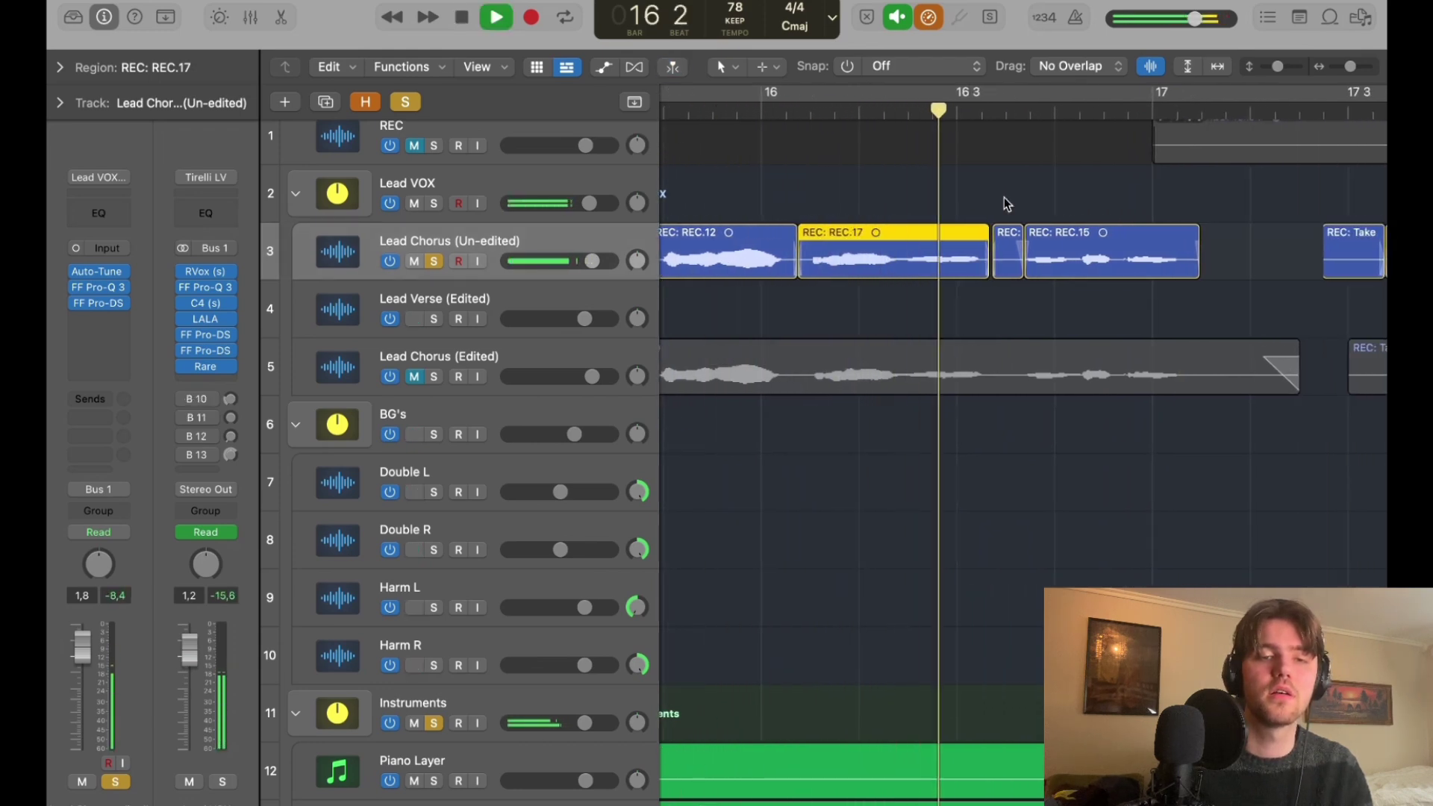
Stop playback, turn on cycle mode and extend the cycle range's start back to about 13 3.
key(space)
mouse_move(1349, 65)
mouse_down()
mouse_move(1279, 67)
mouse_move(1344, 66)
mouse_up()
scroll(897, 296, up, 1)
scroll(897, 295, left, 2)
click(1152, 98)
scroll(969, 262, up, 1)
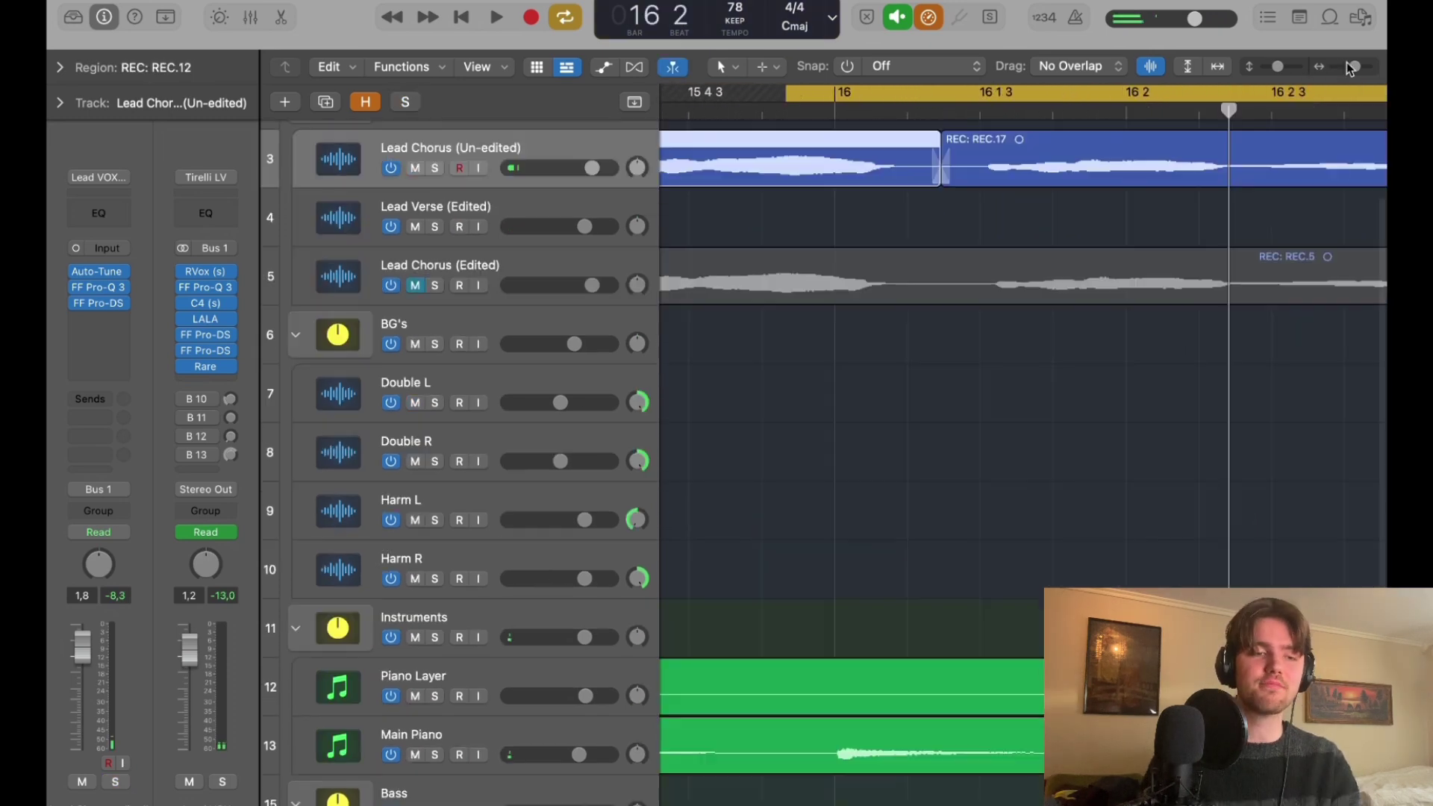
drag(1353, 67, 1344, 66)
scroll(1084, 205, left, 3)
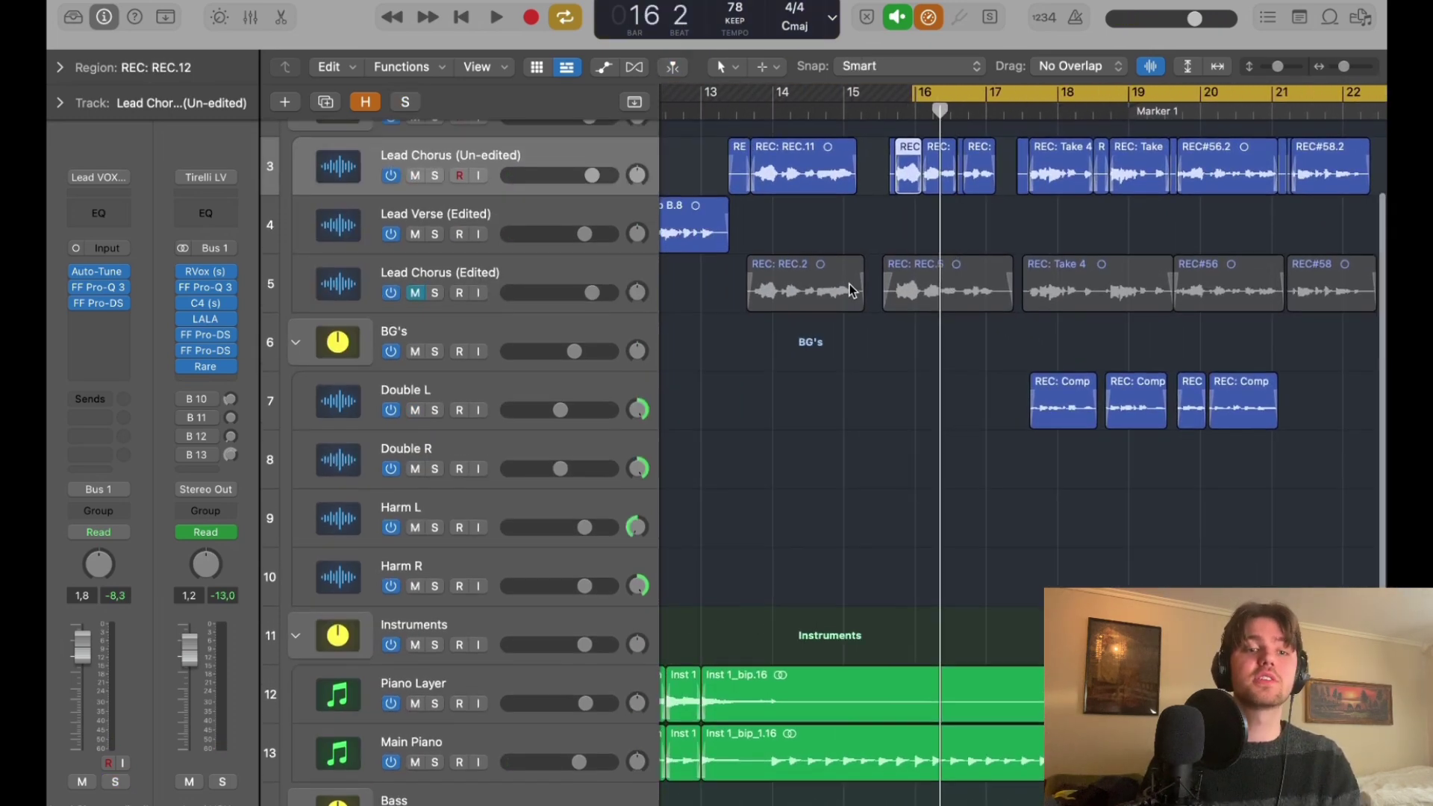
scroll(849, 284, up, 1)
drag(913, 97, 734, 97)
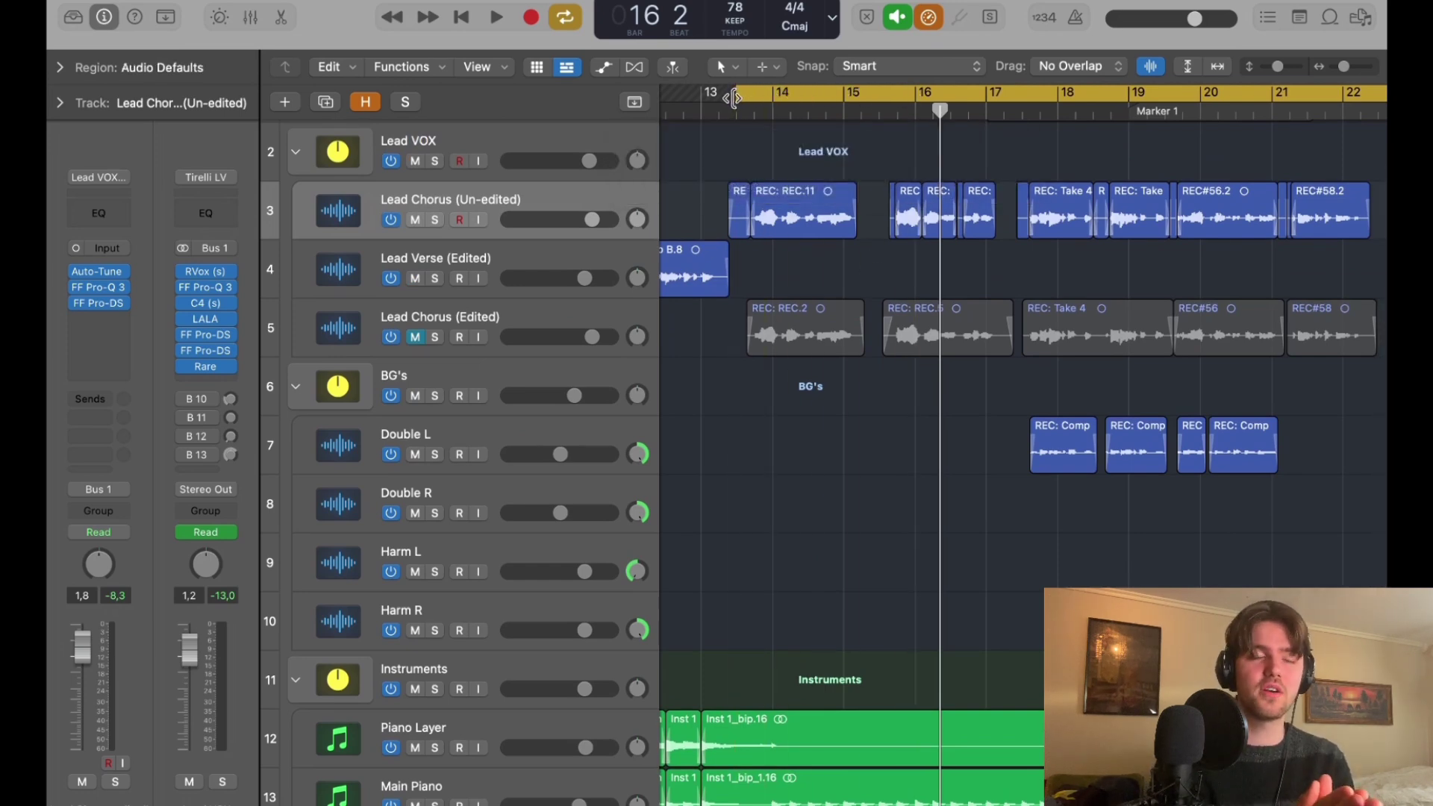
Show the Flex controls and set the Lead Chorus (Un-edited) track to Flex Time - Rhythmic.
key(super+f)
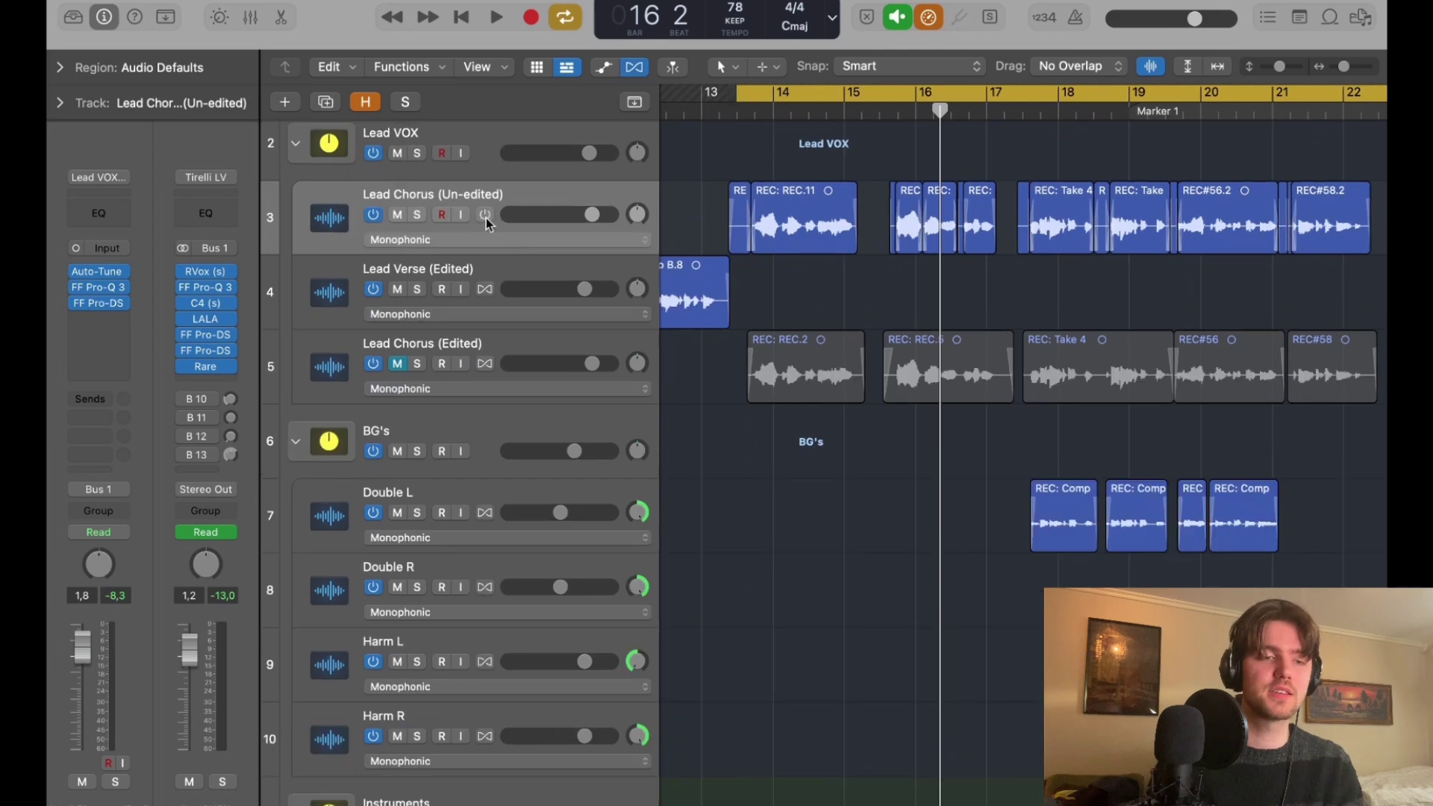
click(480, 240)
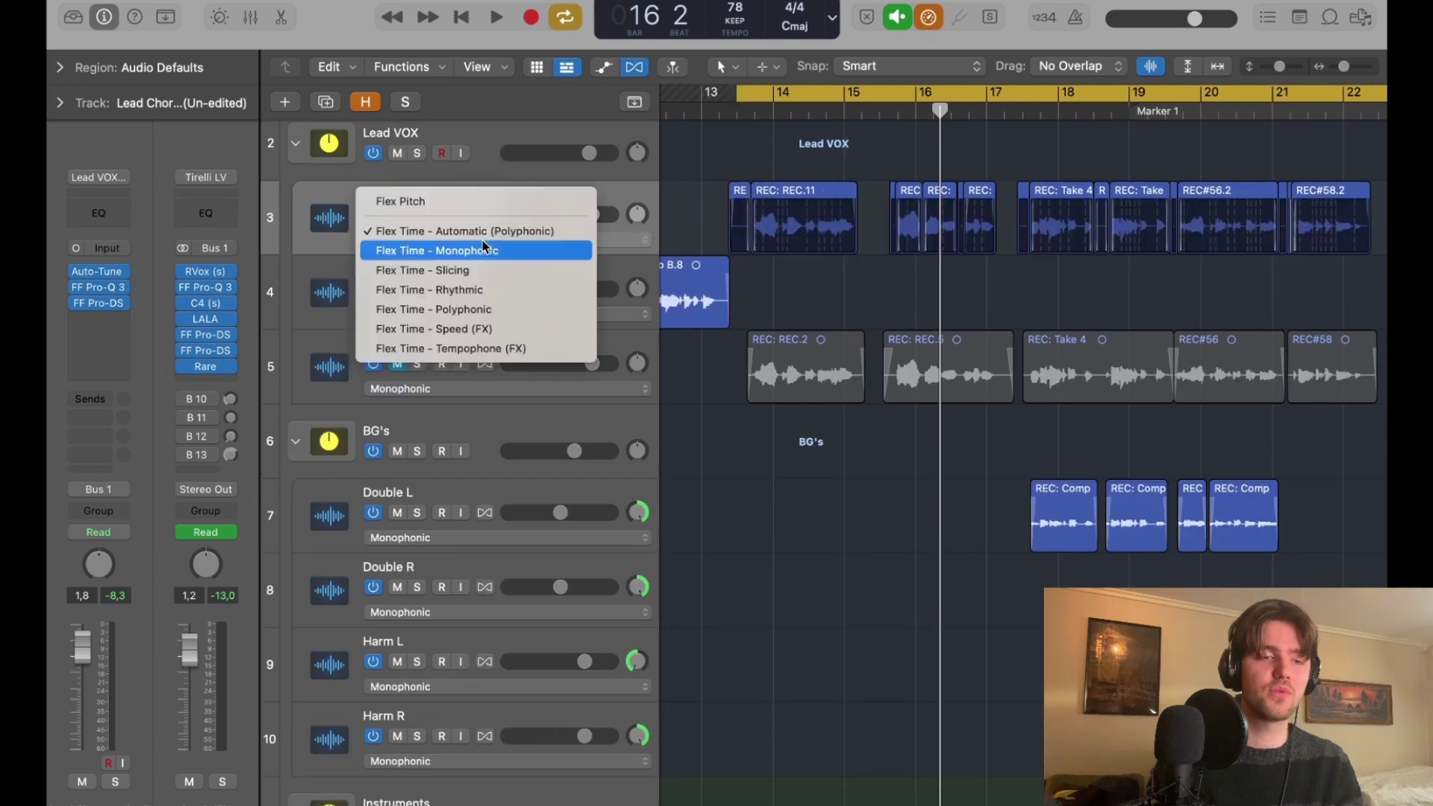
click(456, 291)
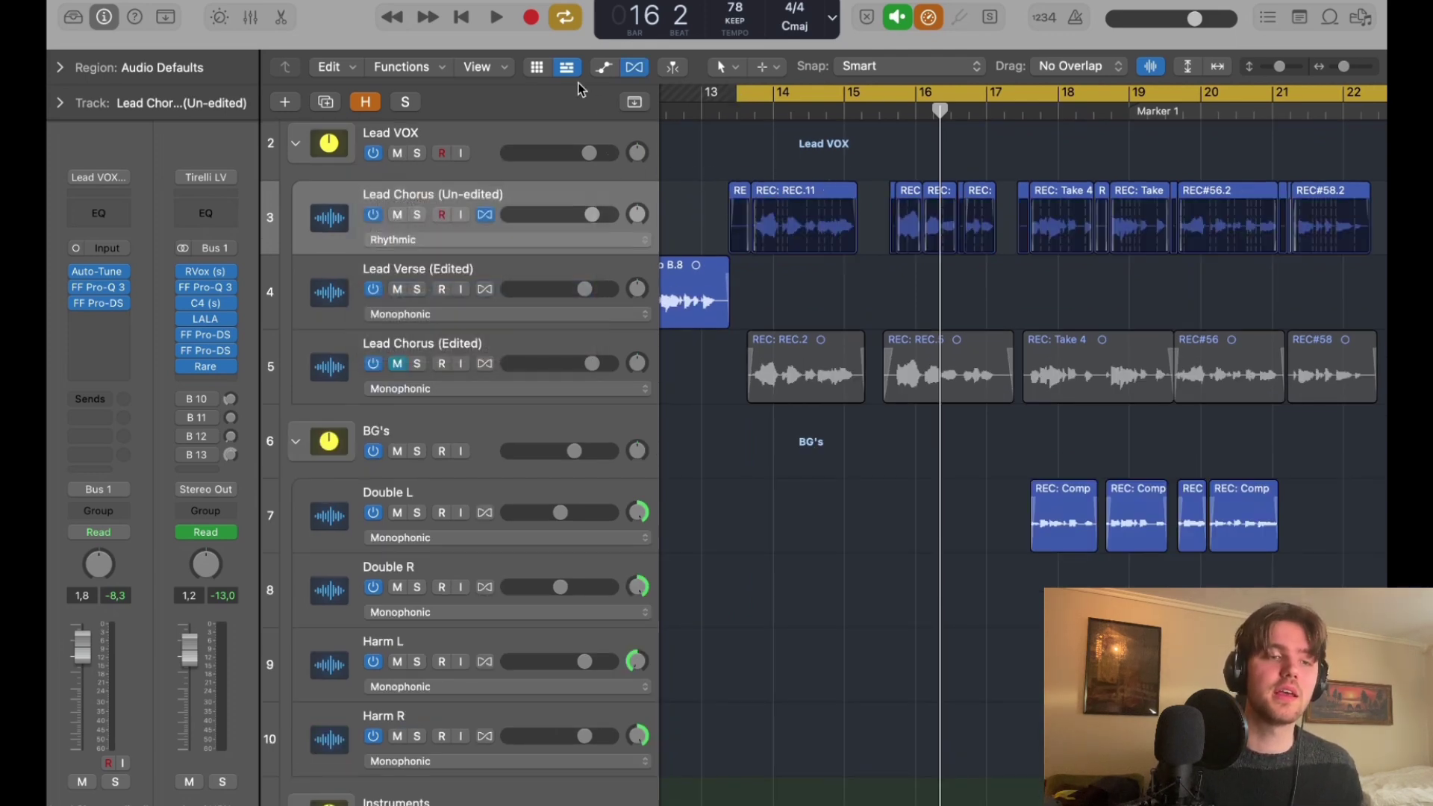
click(283, 18)
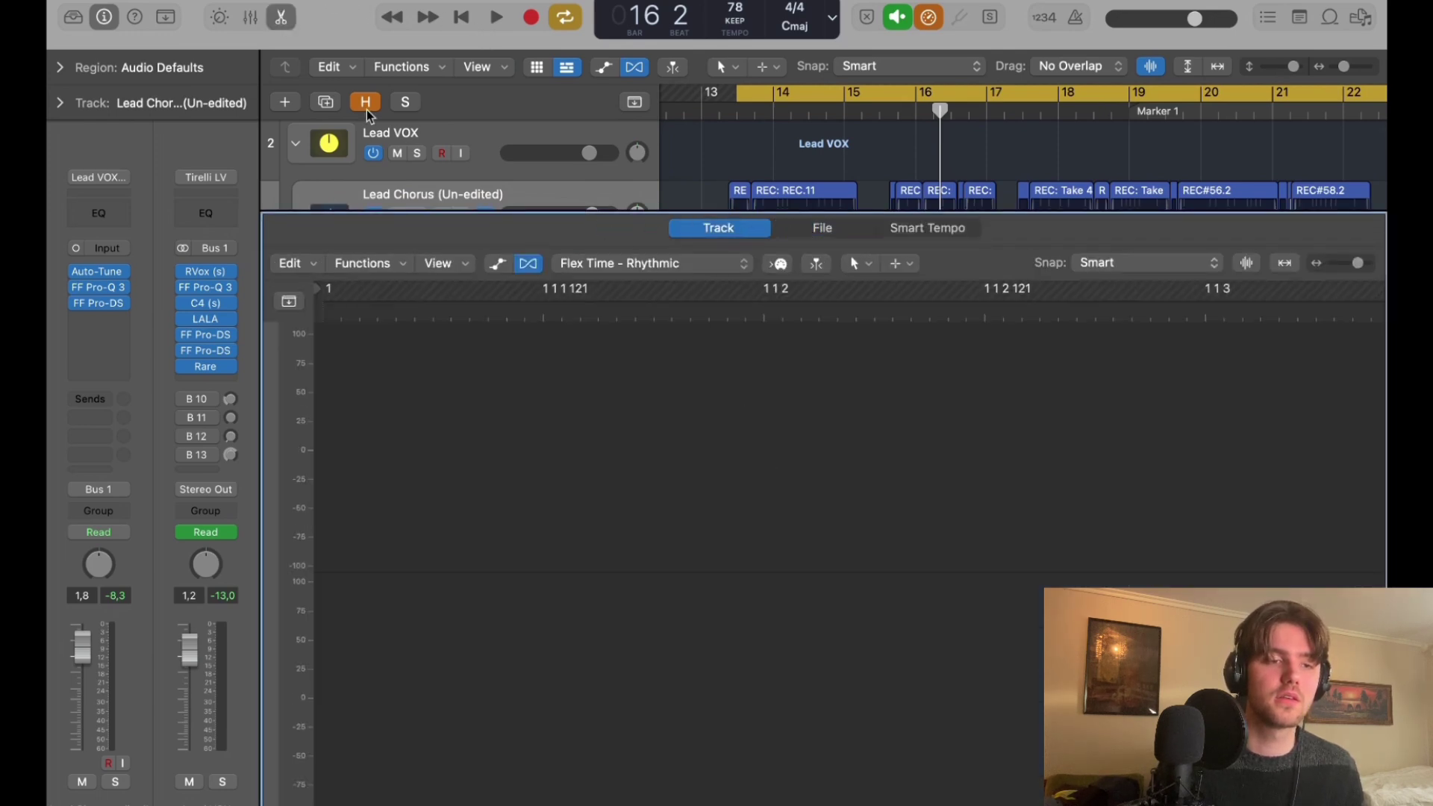
click(530, 263)
click(530, 263)
click(291, 26)
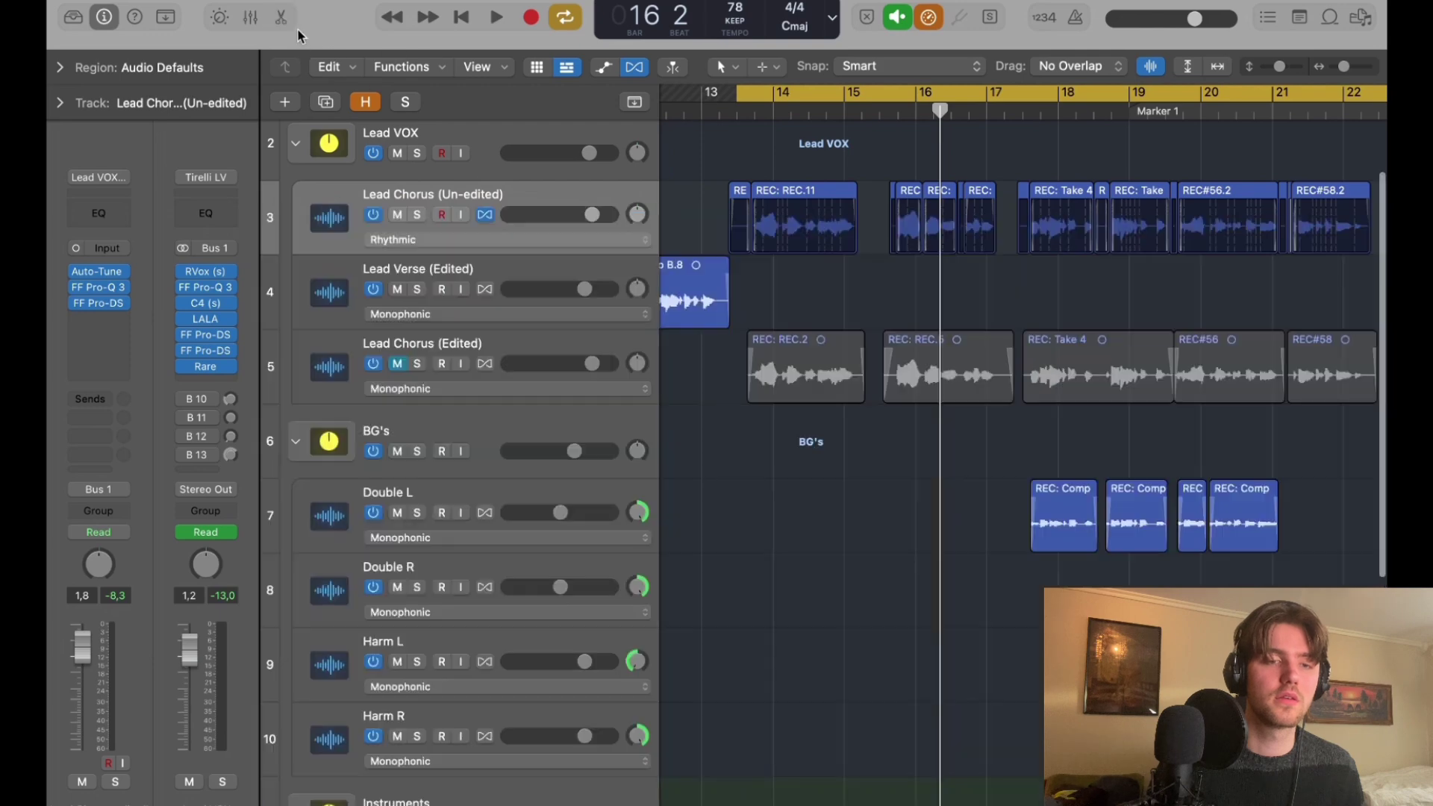
Try shifting a flex marker just after 21 2 3 on the Lead Chorus (Un-edited) regions in the track editor, and undo it.
drag(707, 167, 1374, 224)
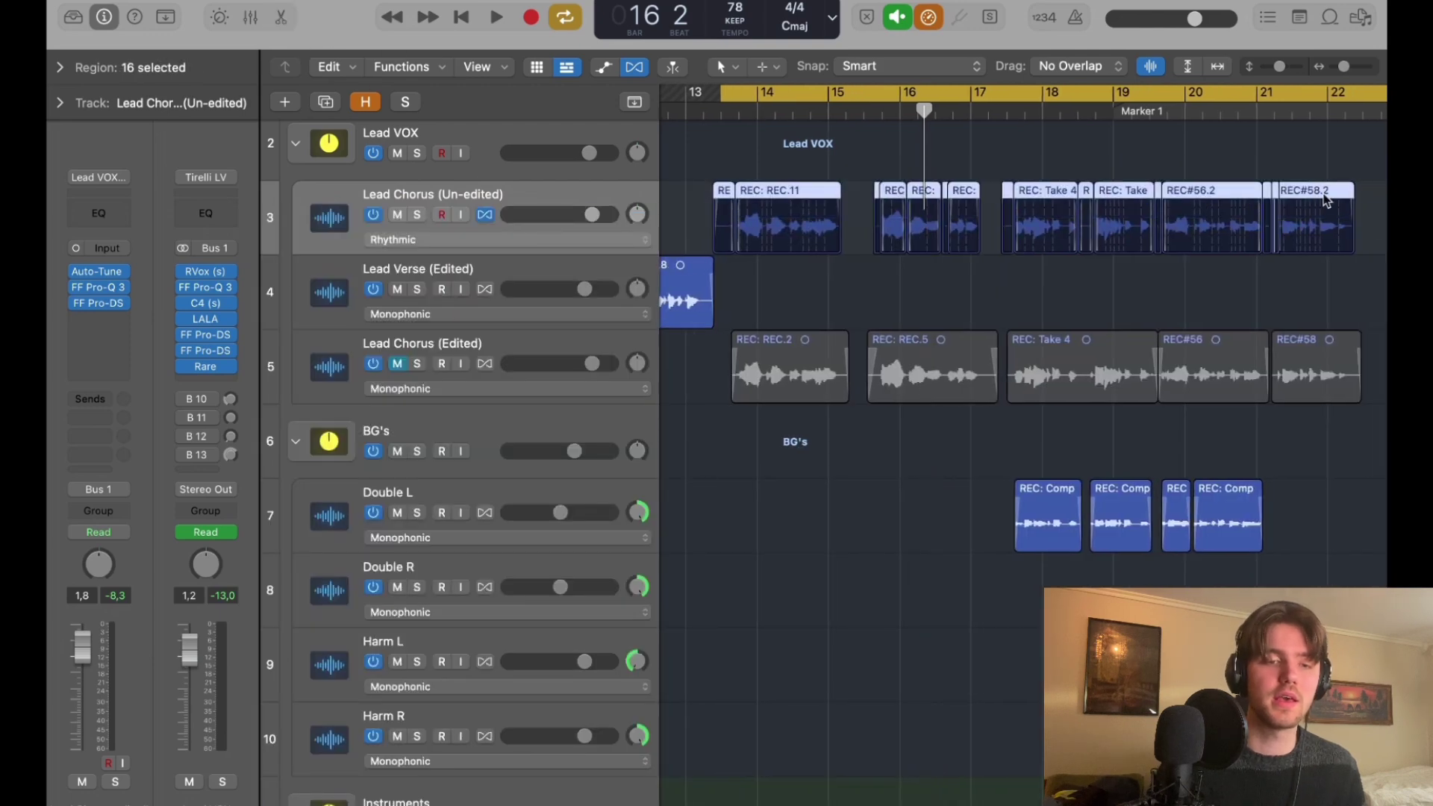
key(e)
scroll(1063, 527, right, 3)
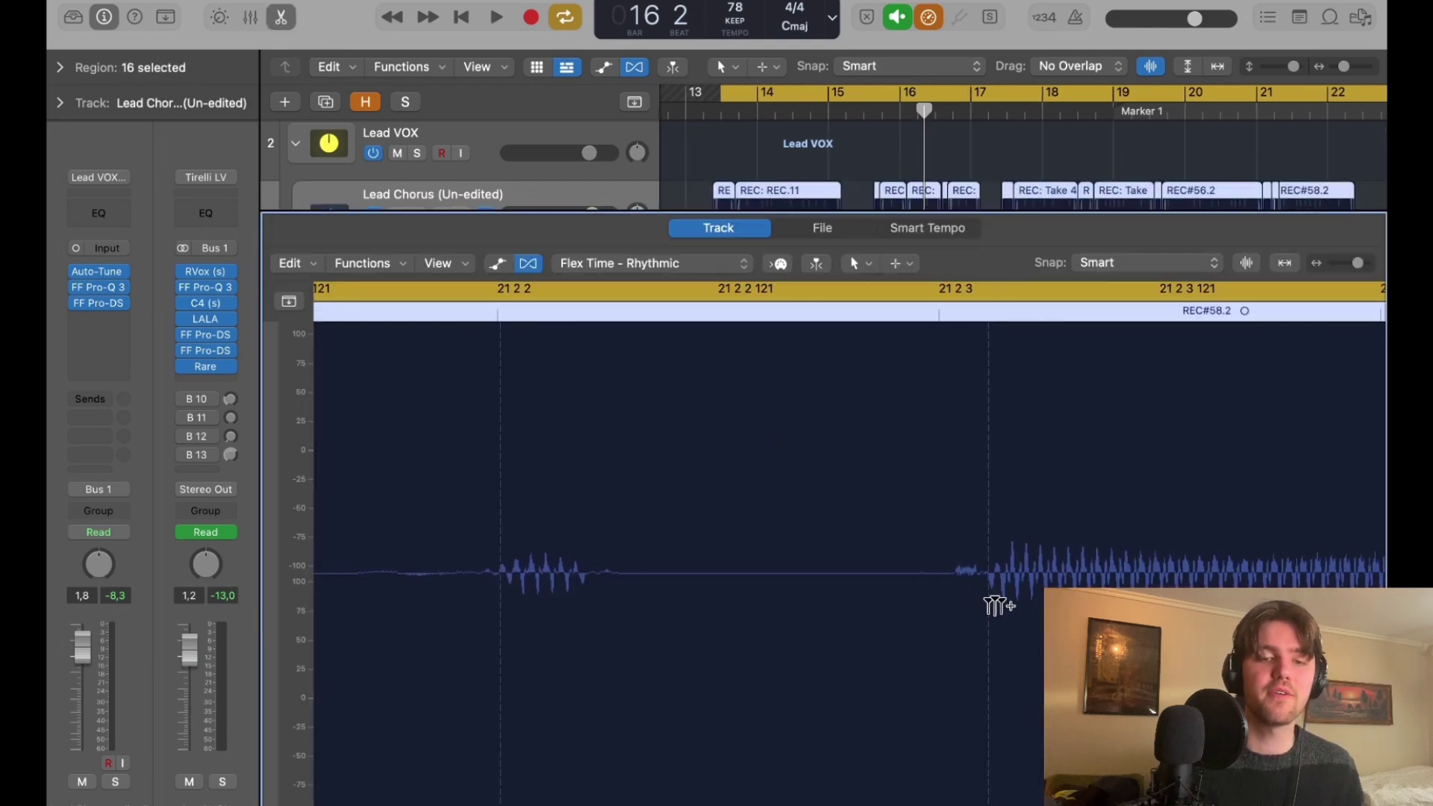
drag(988, 611, 968, 612)
key(super+z)
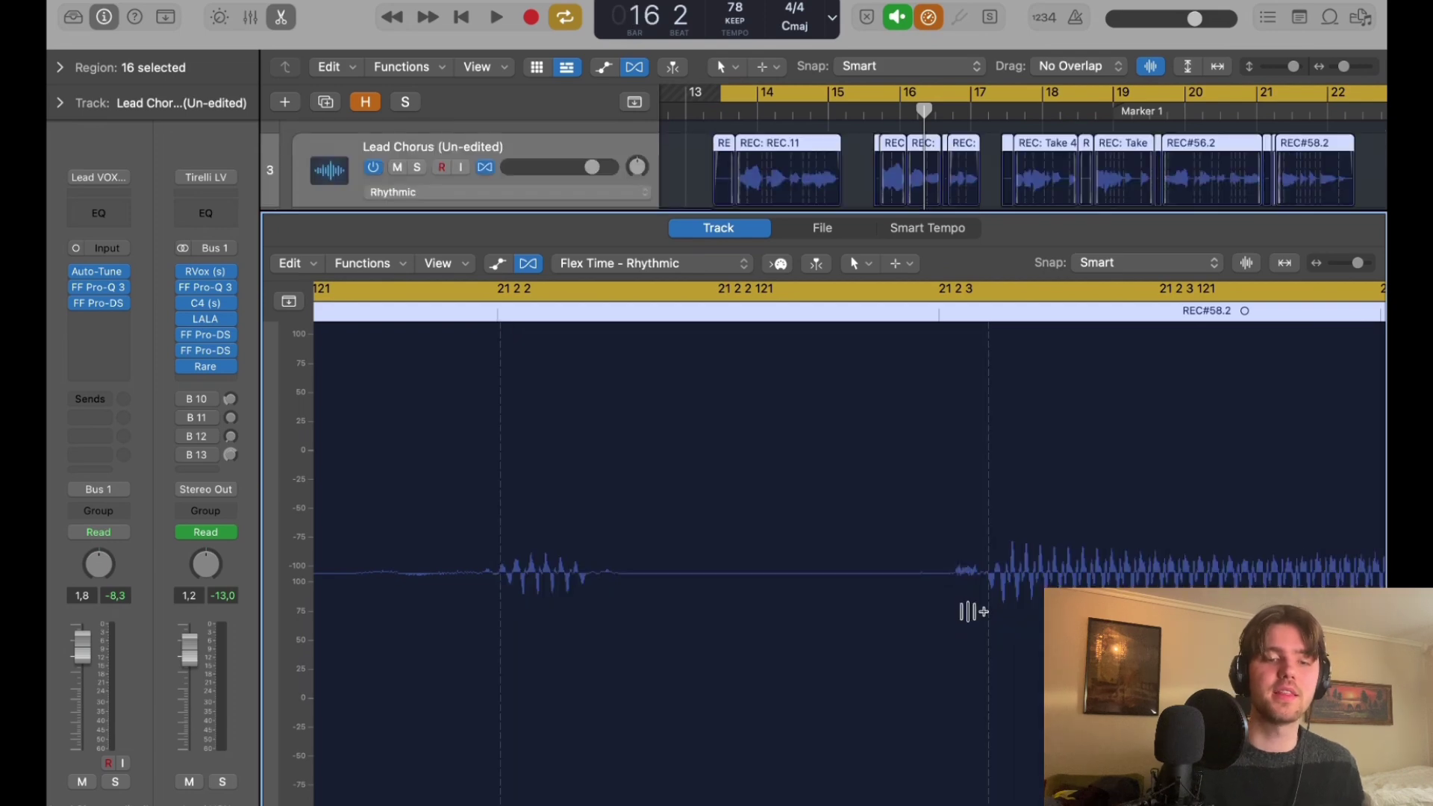
click(281, 18)
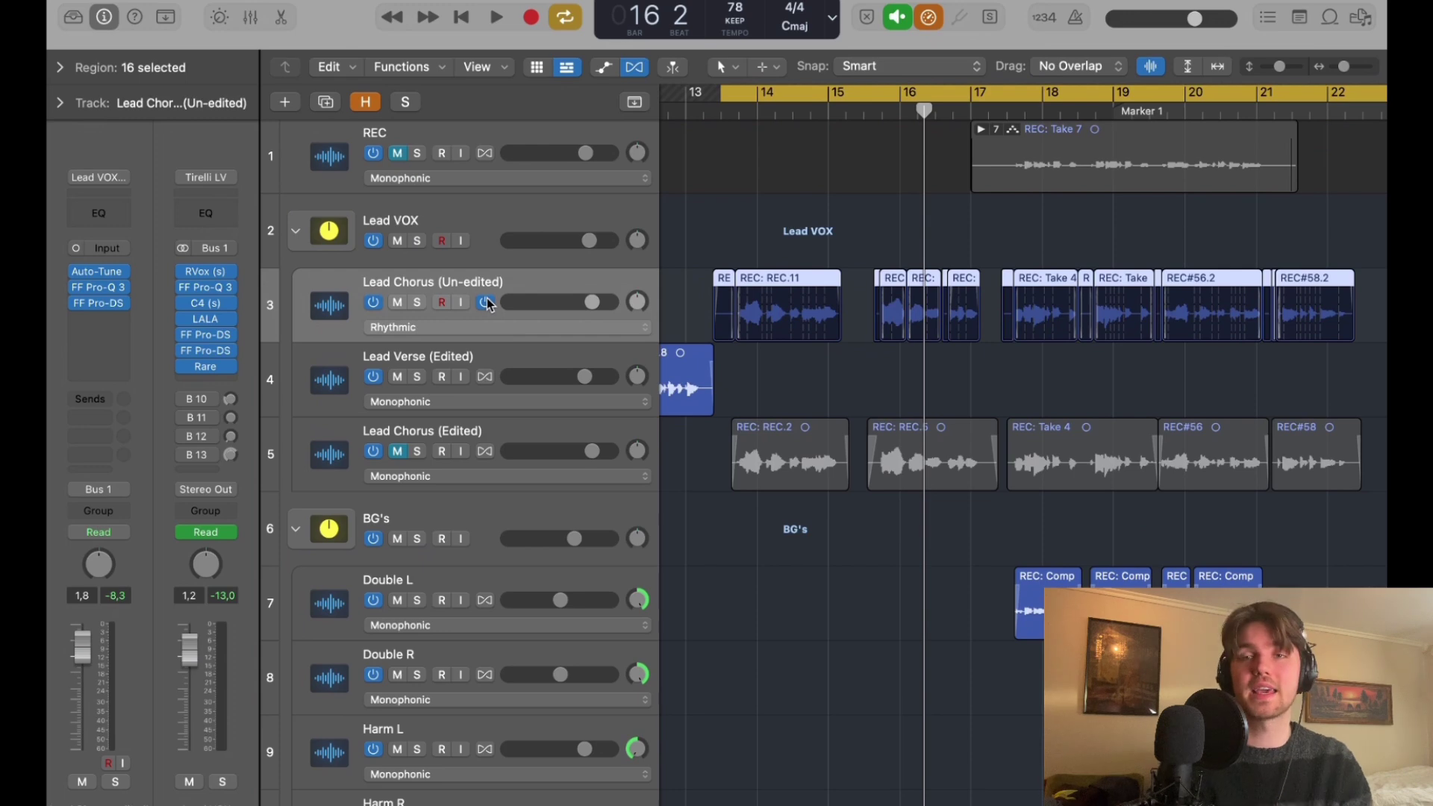
Turn off Flex on Lead Chorus (Un-edited) and move the cycle range's start to about 17 3.
click(487, 303)
click(743, 224)
scroll(743, 224, down, 2)
drag(1280, 67, 1230, 92)
drag(772, 92, 986, 92)
Move the Double L track out of the BG's stack to directly below Lead Chorus (Un-edited) in the Lead VOX stack.
click(524, 387)
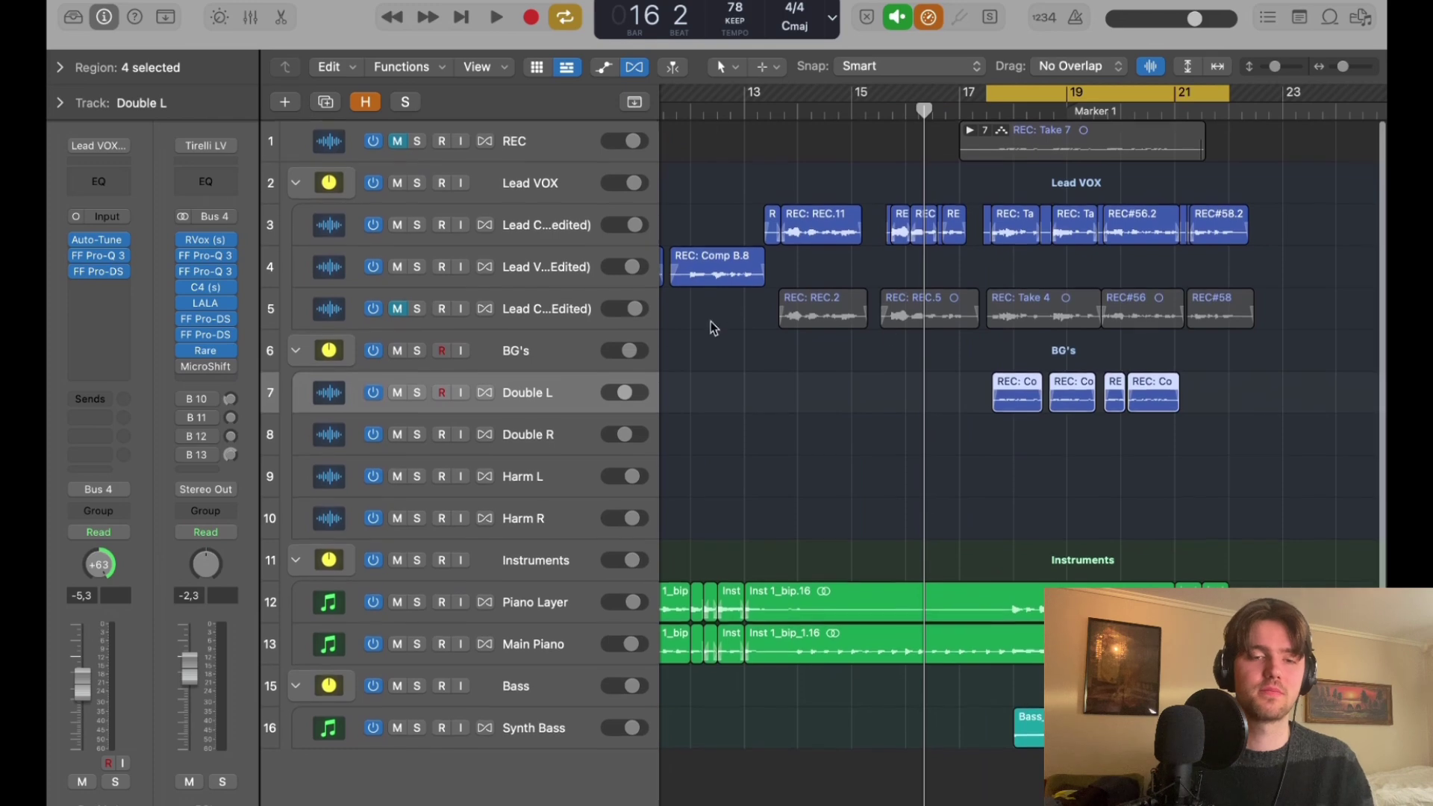
scroll(995, 448, down, 1)
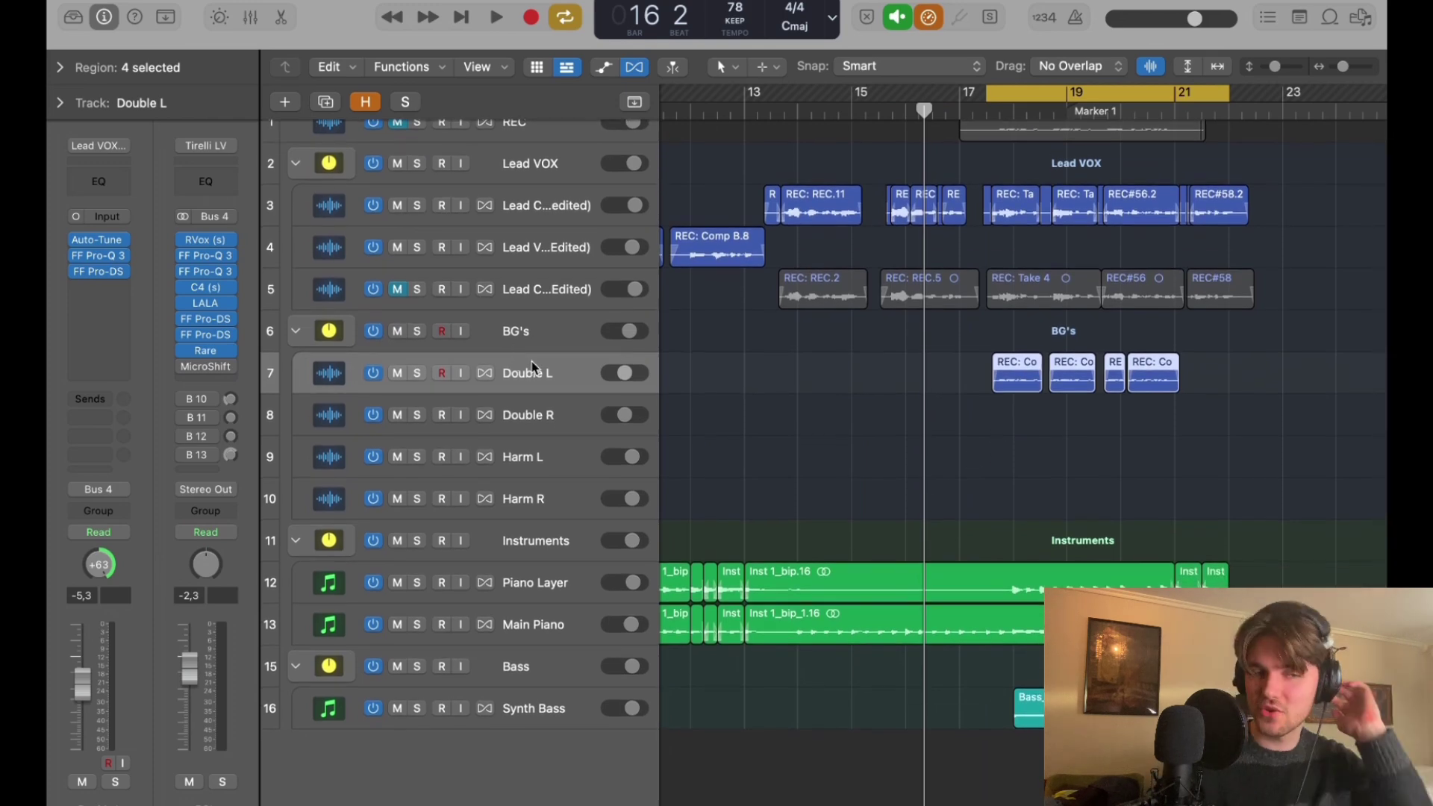
drag(546, 376, 551, 246)
scroll(784, 262, right, 3)
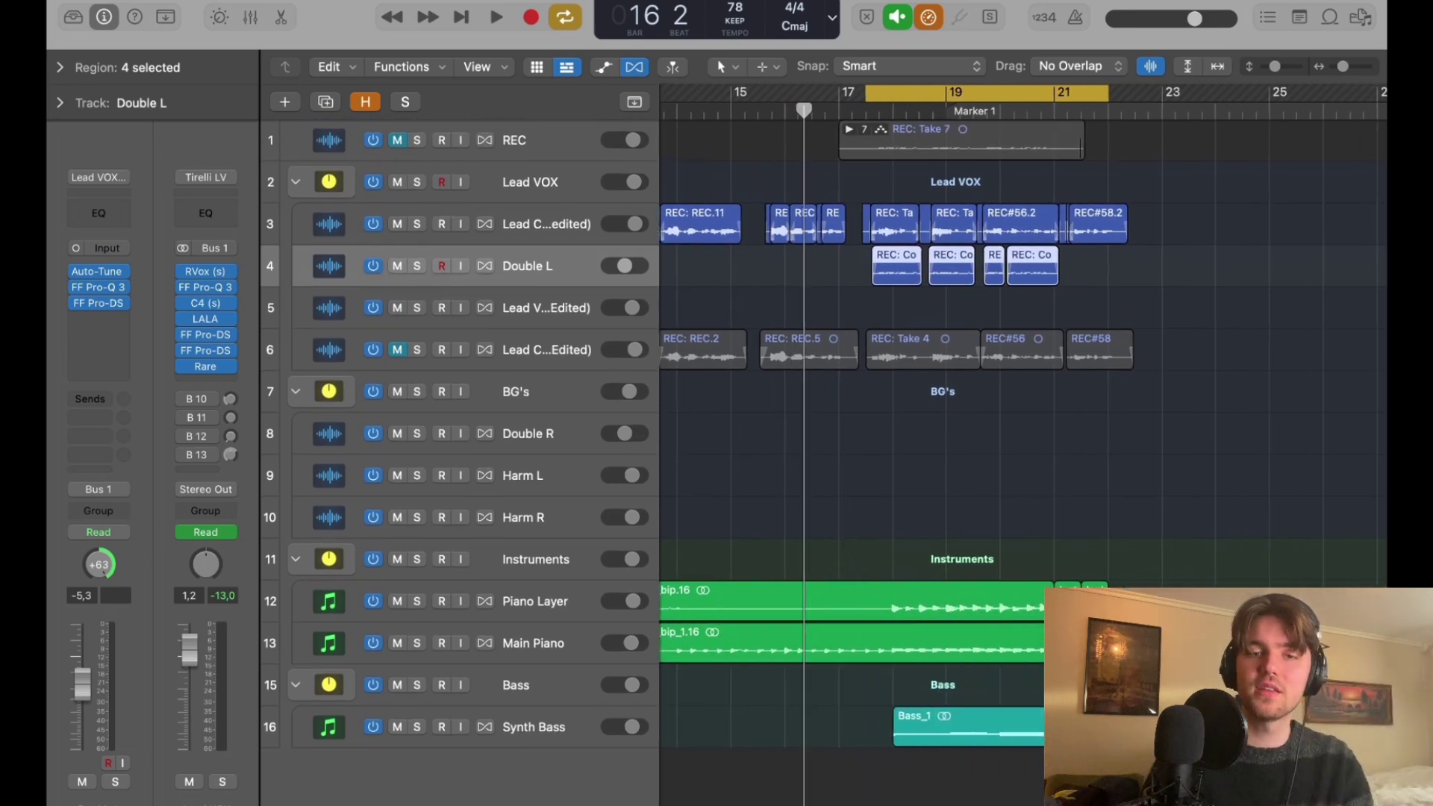
Enlarge the Double L and lead chorus waveforms, and hide the inspector and Library to widen the tracks area.
drag(1277, 67, 1374, 69)
scroll(1088, 290, right, 3)
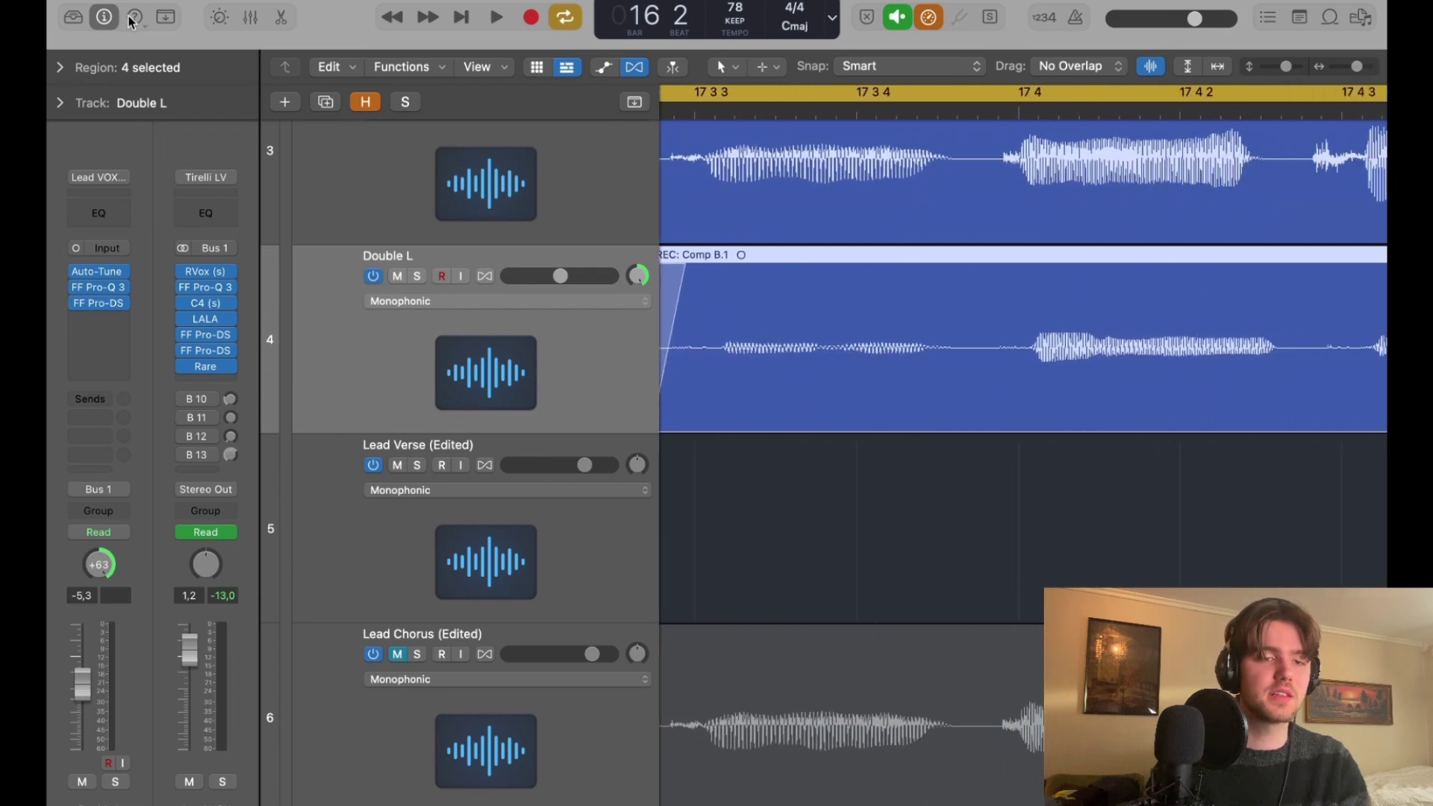
key(y)
click(99, 22)
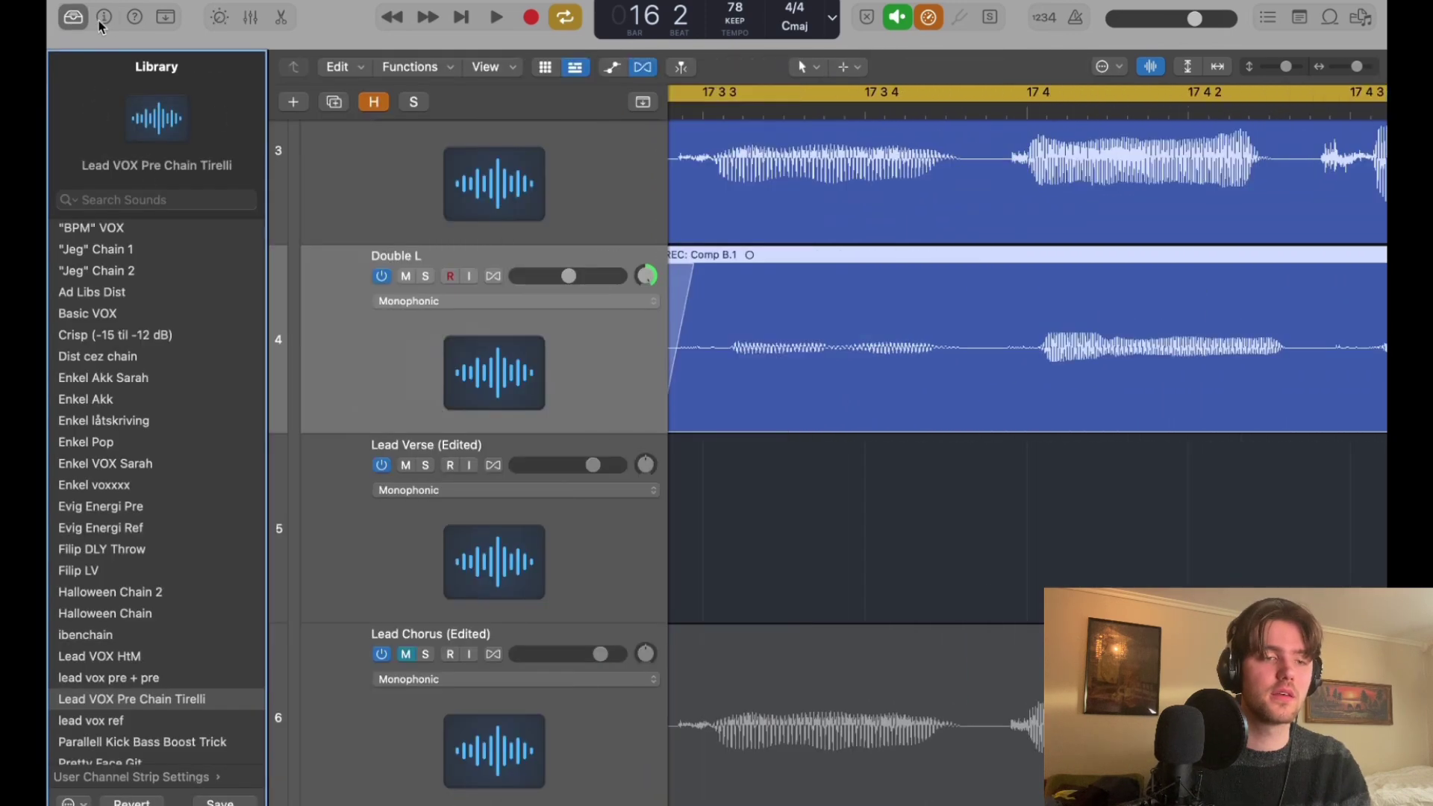
click(74, 17)
Tighten the edges of the first Double L region, Comp B.1, trimming its end back to 18 3.
drag(1354, 66, 1352, 67)
scroll(1207, 211, left, 4)
drag(851, 267, 844, 267)
drag(575, 420, 596, 416)
scroll(595, 416, right, 5)
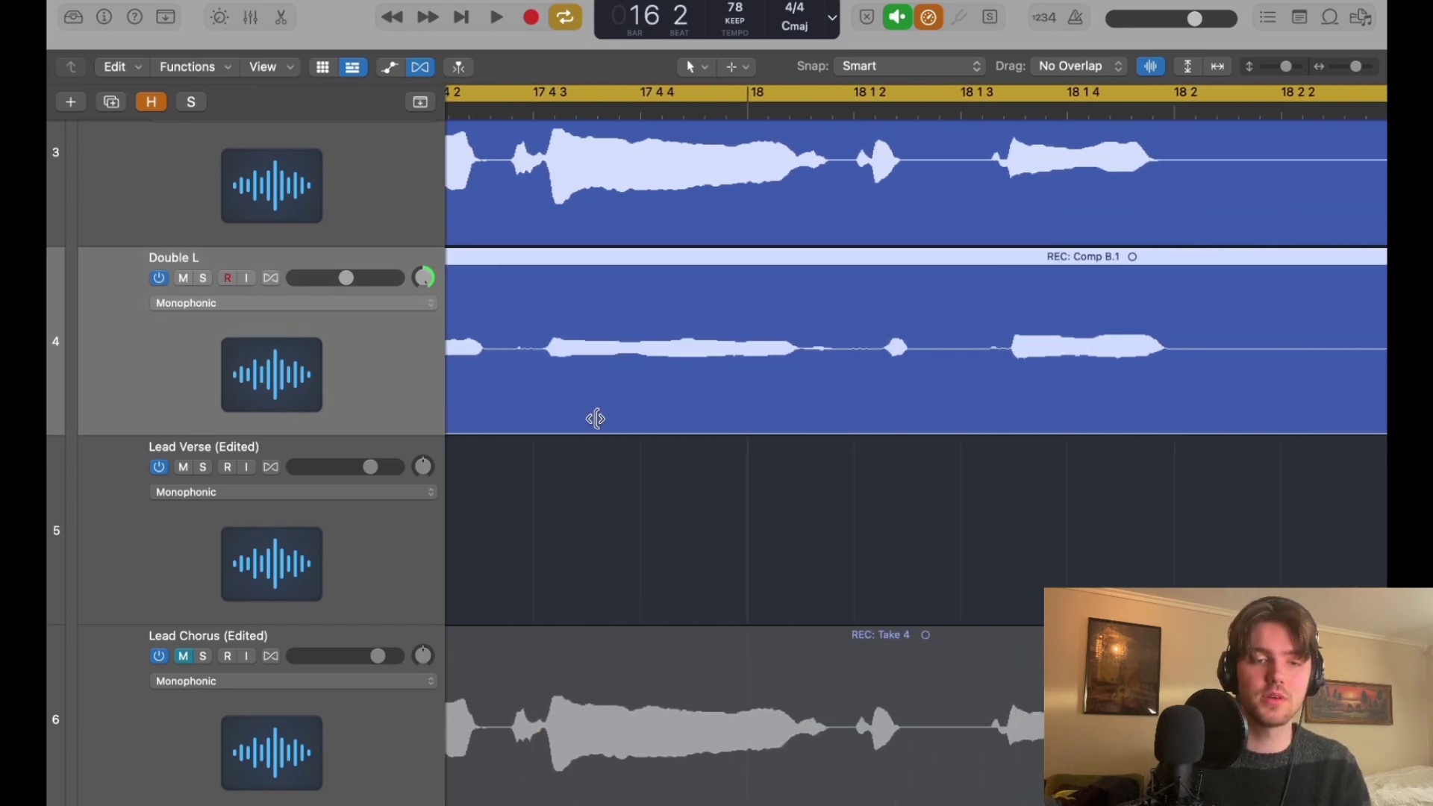
scroll(595, 417, right, 5)
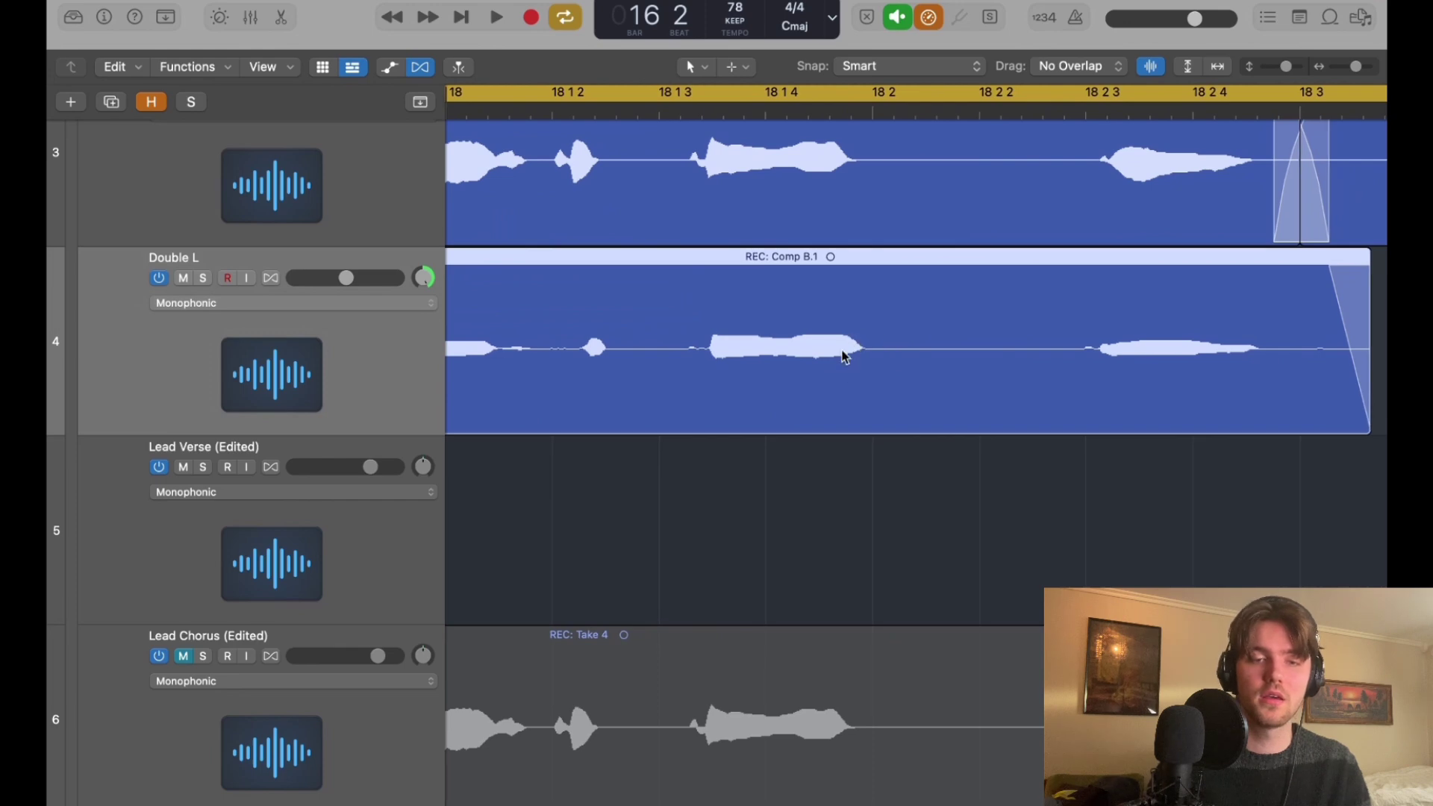
scroll(844, 356, right, 4)
drag(1221, 423, 1152, 423)
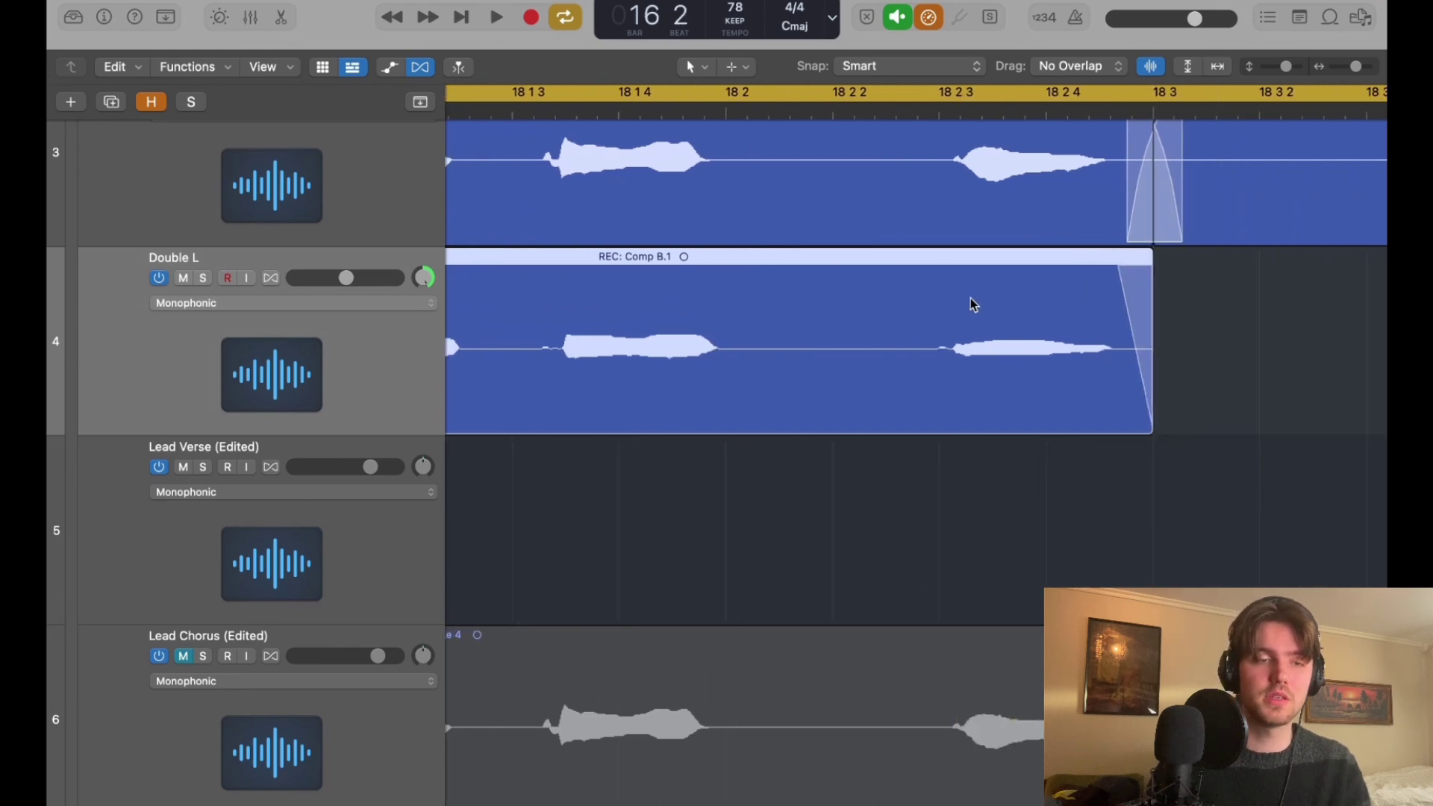
Split off the last phrase of Comp B.1 between 18 2 2 and 18 2 3, nudge it slightly later, and crossfade the joint.
scroll(918, 300, left, 2)
click(995, 322)
drag(1079, 317, 1090, 316)
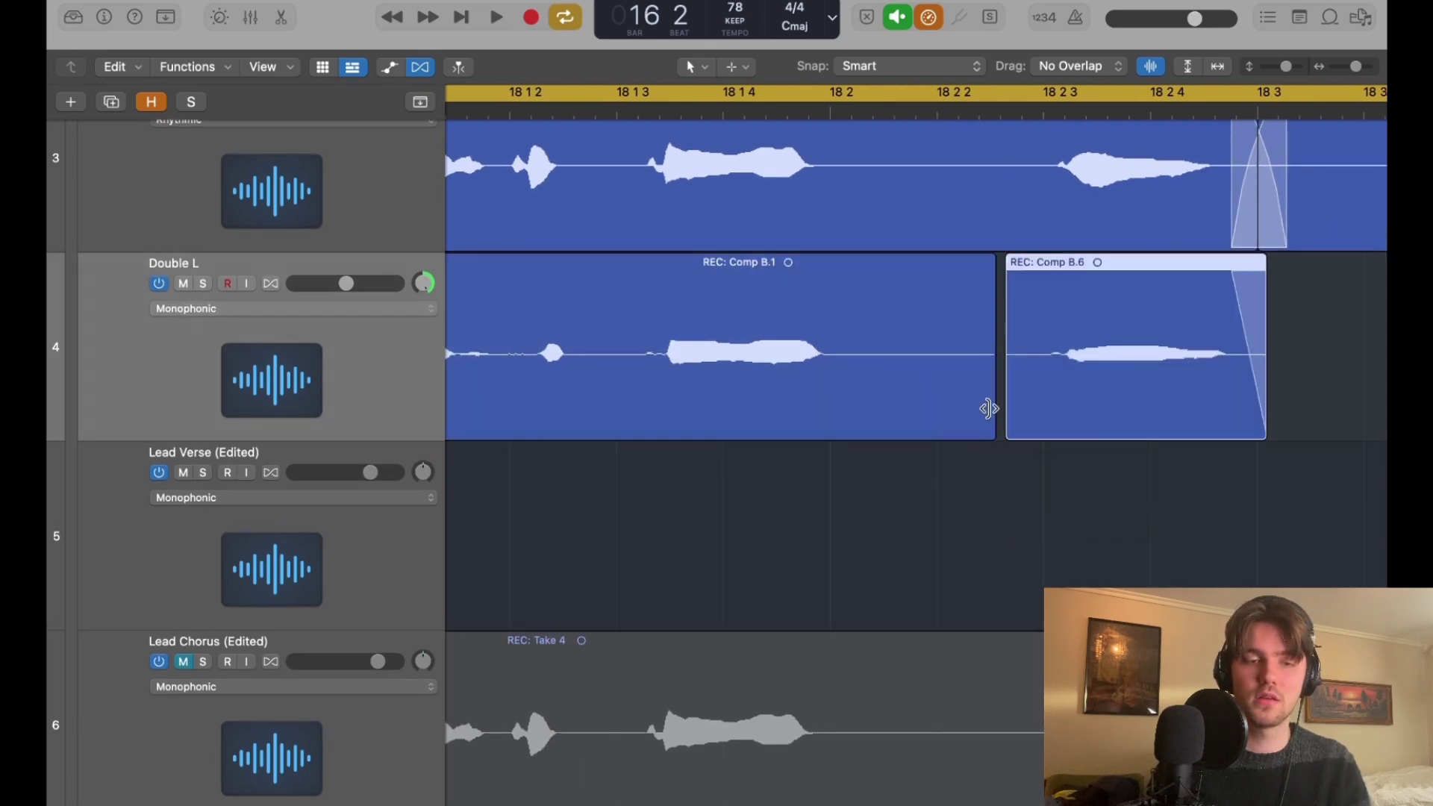
drag(1012, 428, 996, 427)
drag(996, 278, 1006, 276)
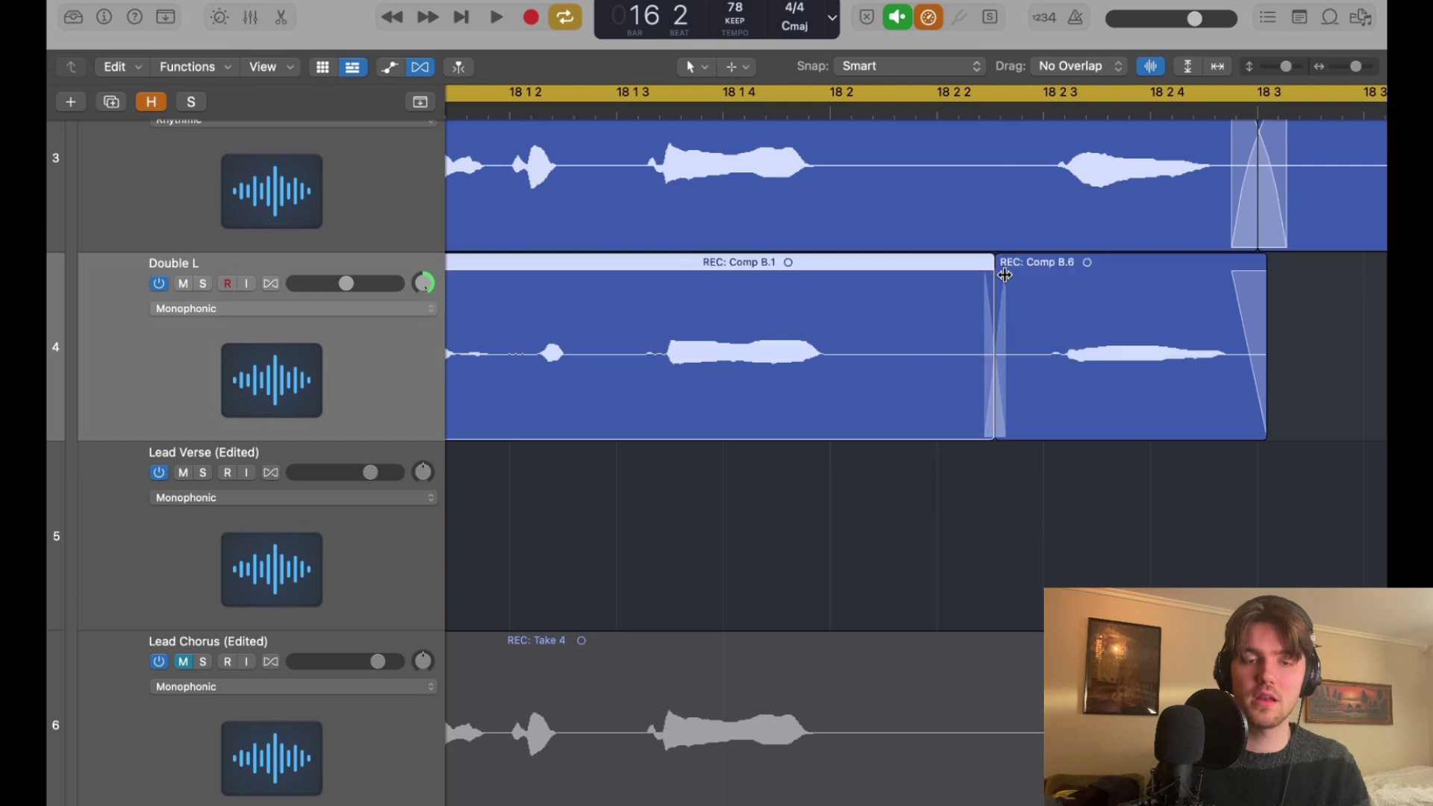
Trim the end of the Comp B.3 region on Double L slightly earlier.
drag(1353, 70, 1350, 69)
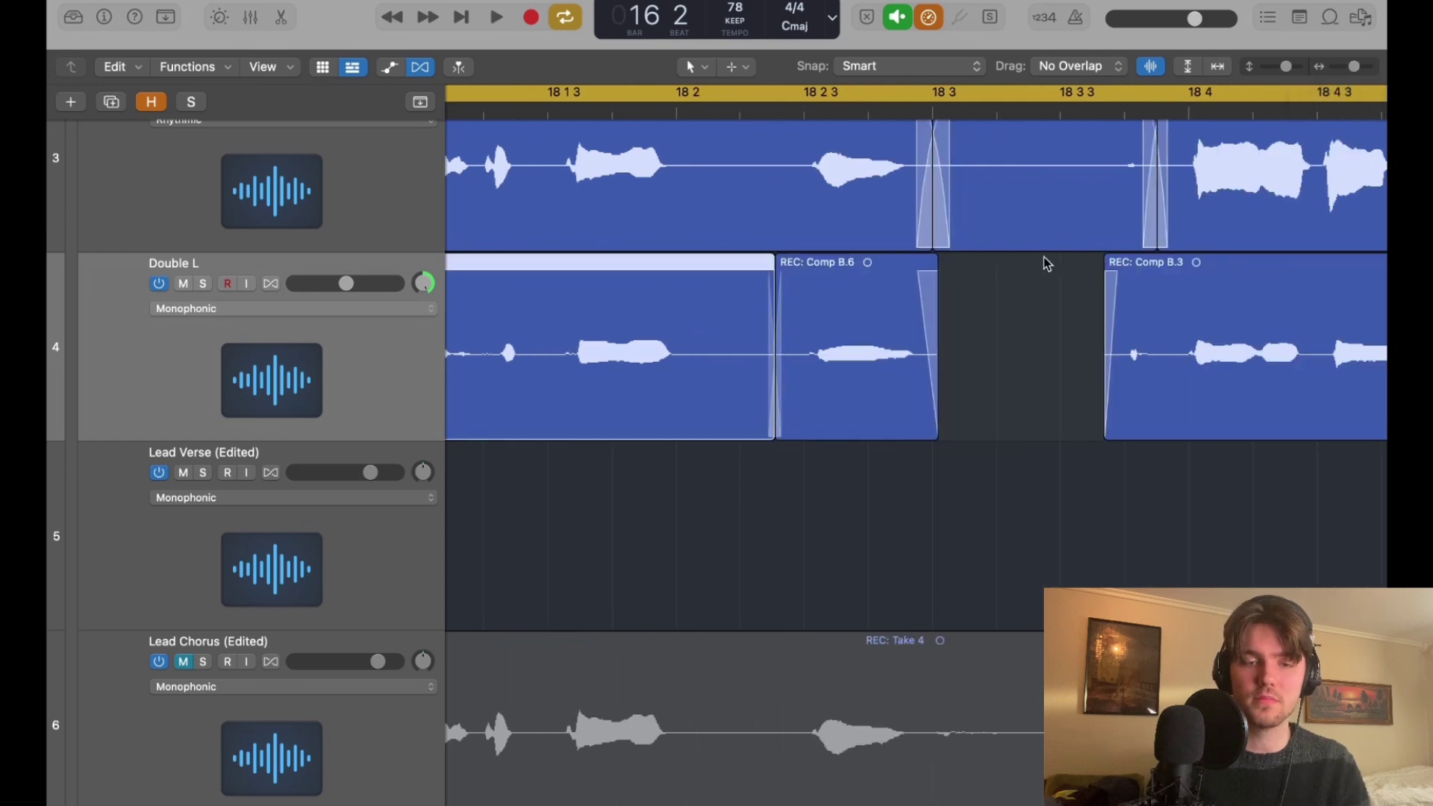
scroll(1048, 264, right, 5)
scroll(1048, 265, up, 4)
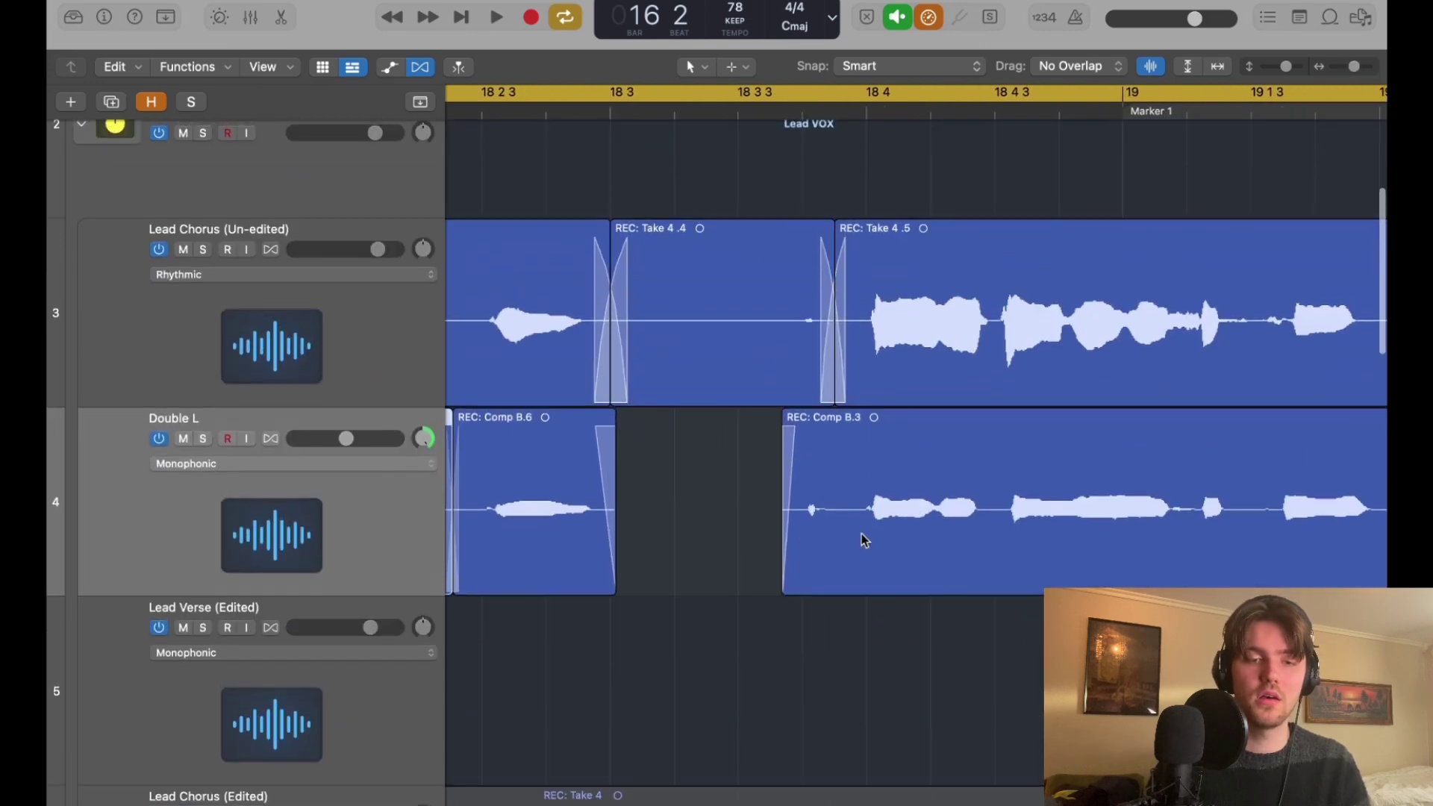
scroll(934, 522, right, 10)
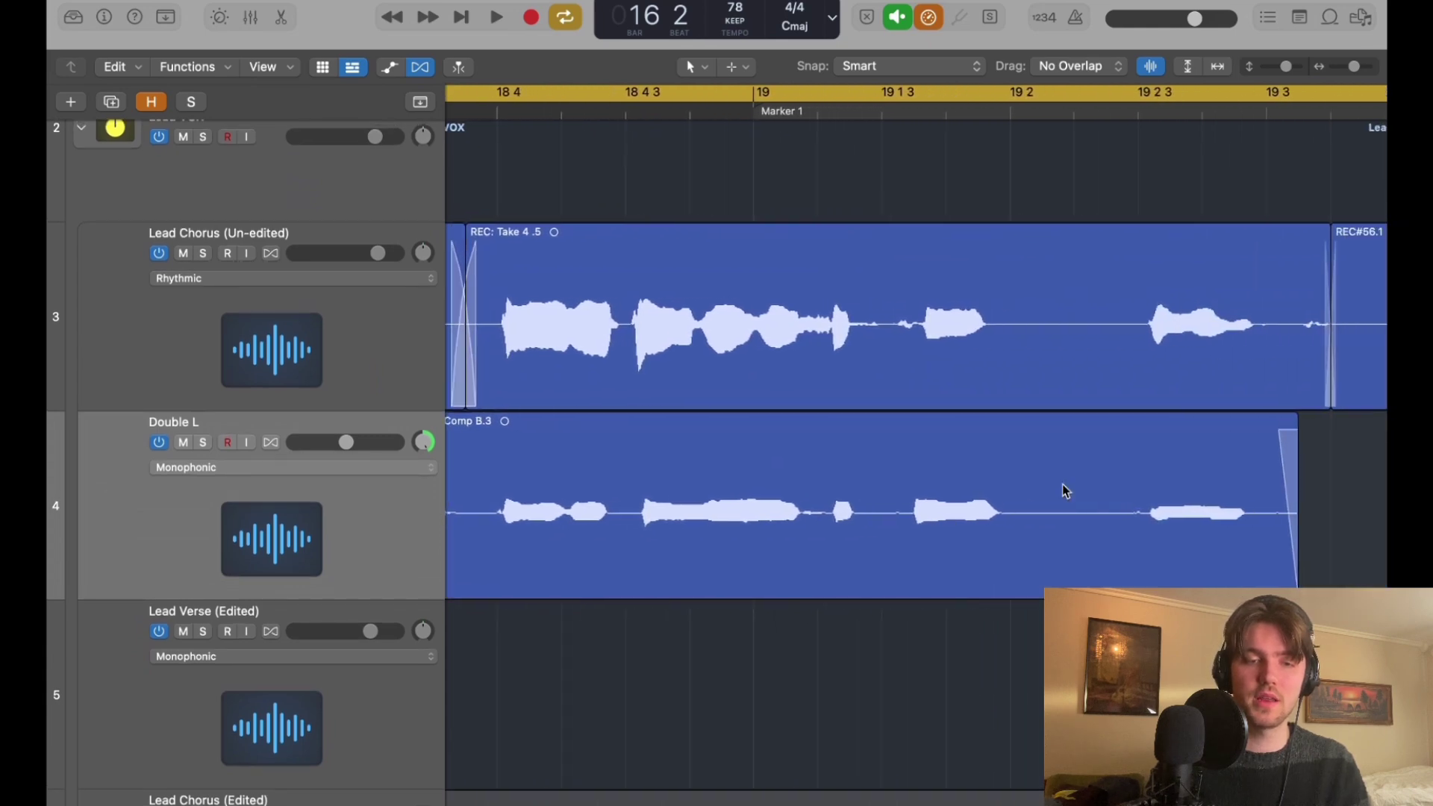
scroll(987, 508, right, 3)
drag(1179, 564, 1167, 577)
scroll(665, 589, left, 6)
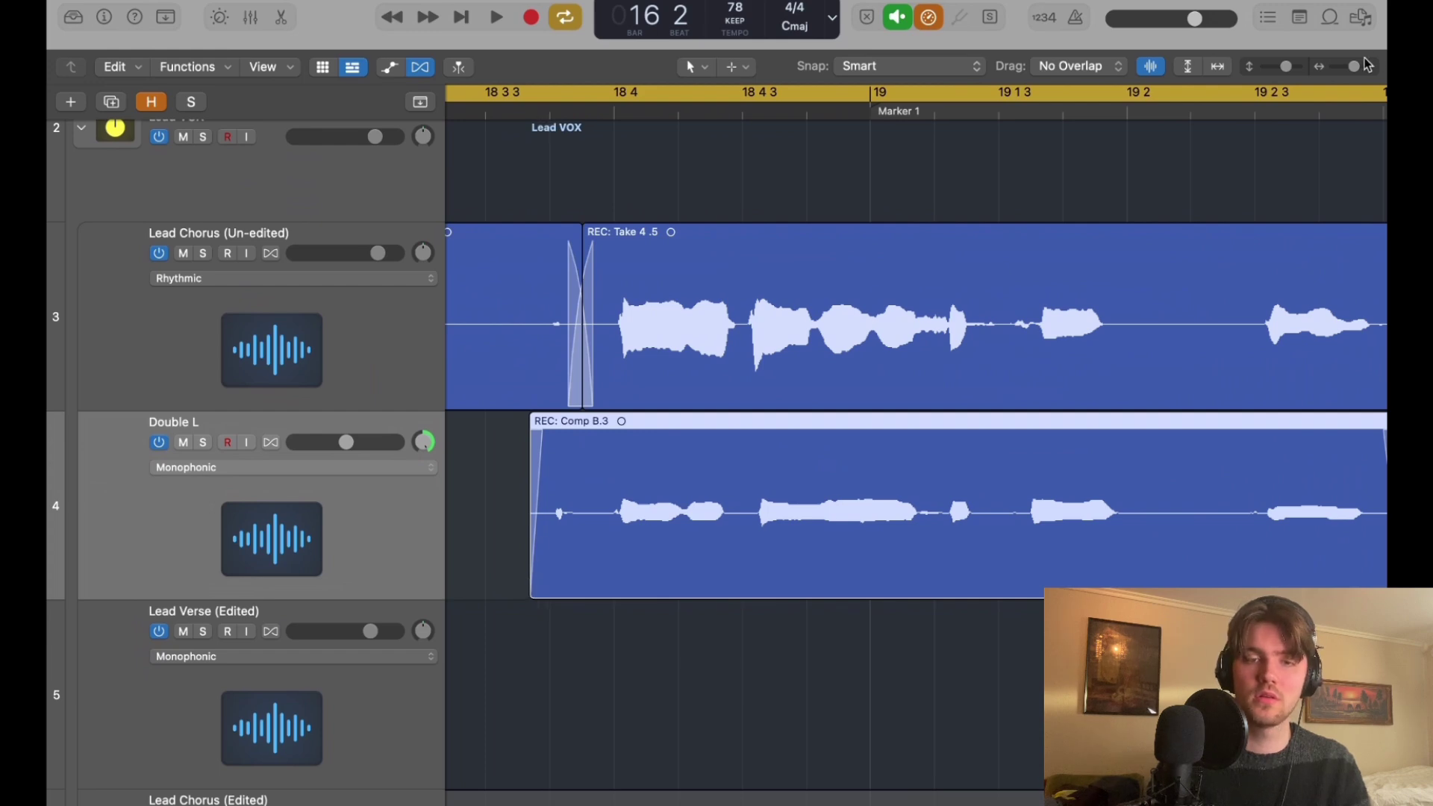
Solo Double L and play its Comp B.3 region from just before the region's start.
click(1336, 68)
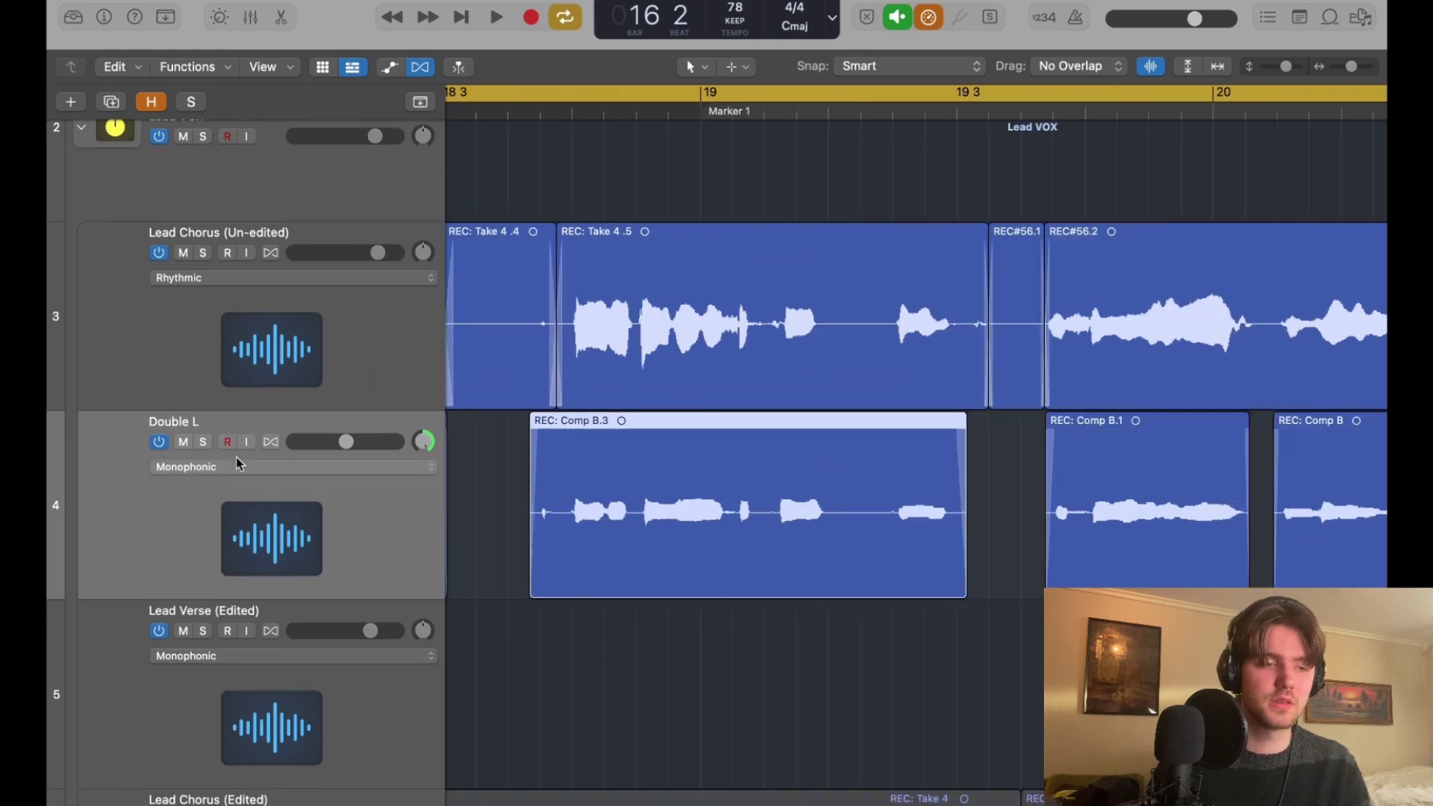
click(203, 442)
click(525, 95)
double_click(521, 108)
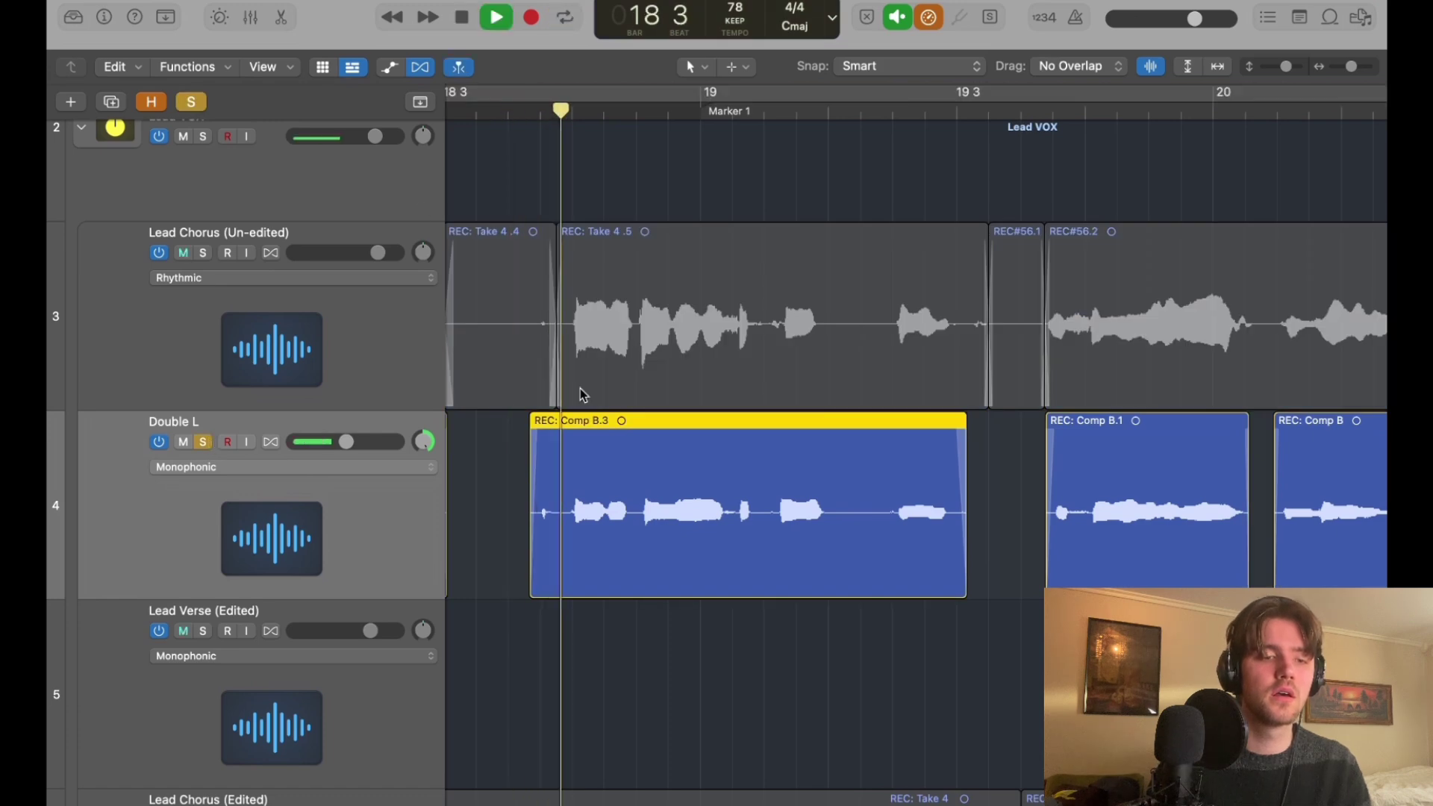
click(521, 108)
key(space)
key(space)
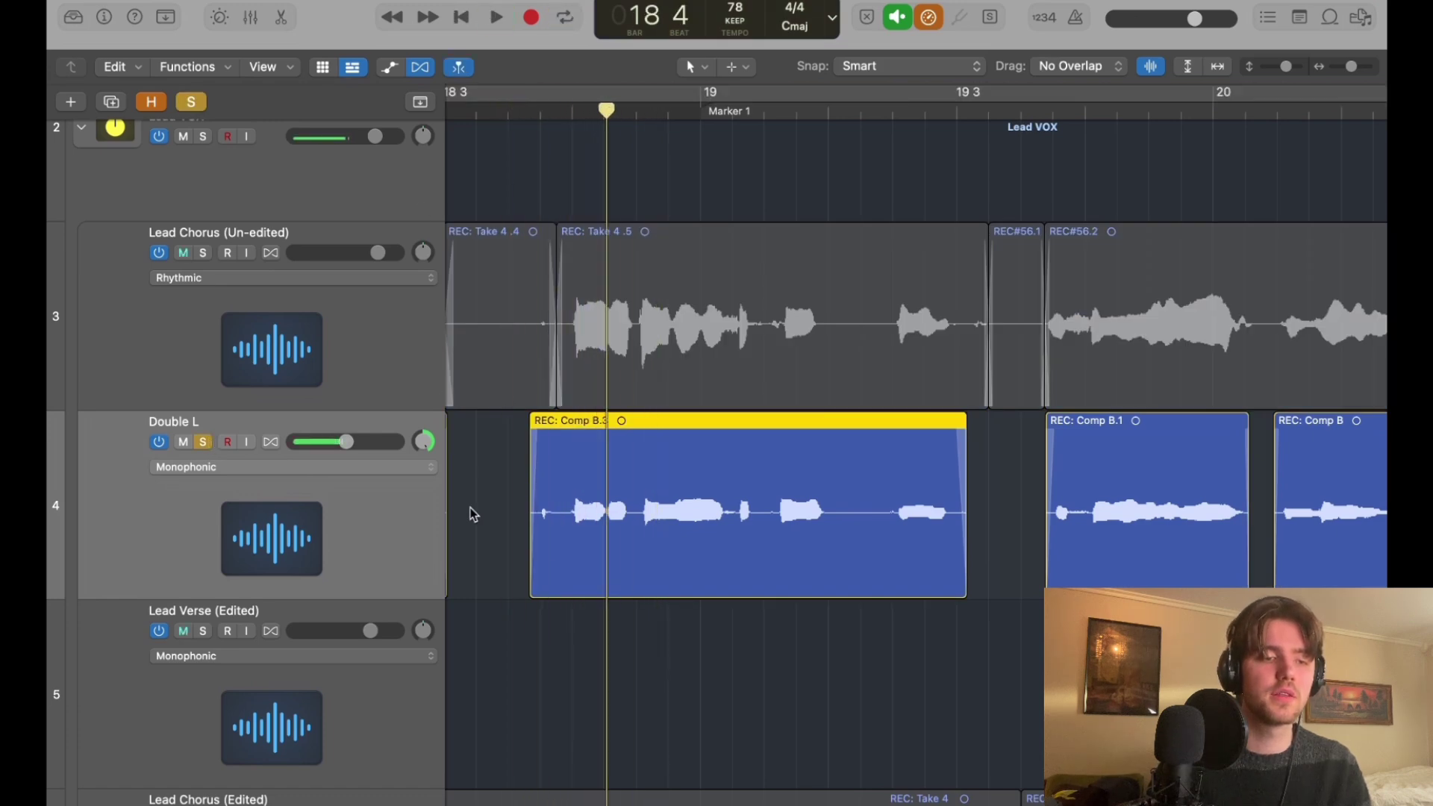
Hide the Flex controls and solo Lead Chorus (Un-edited) together with Double L.
click(420, 67)
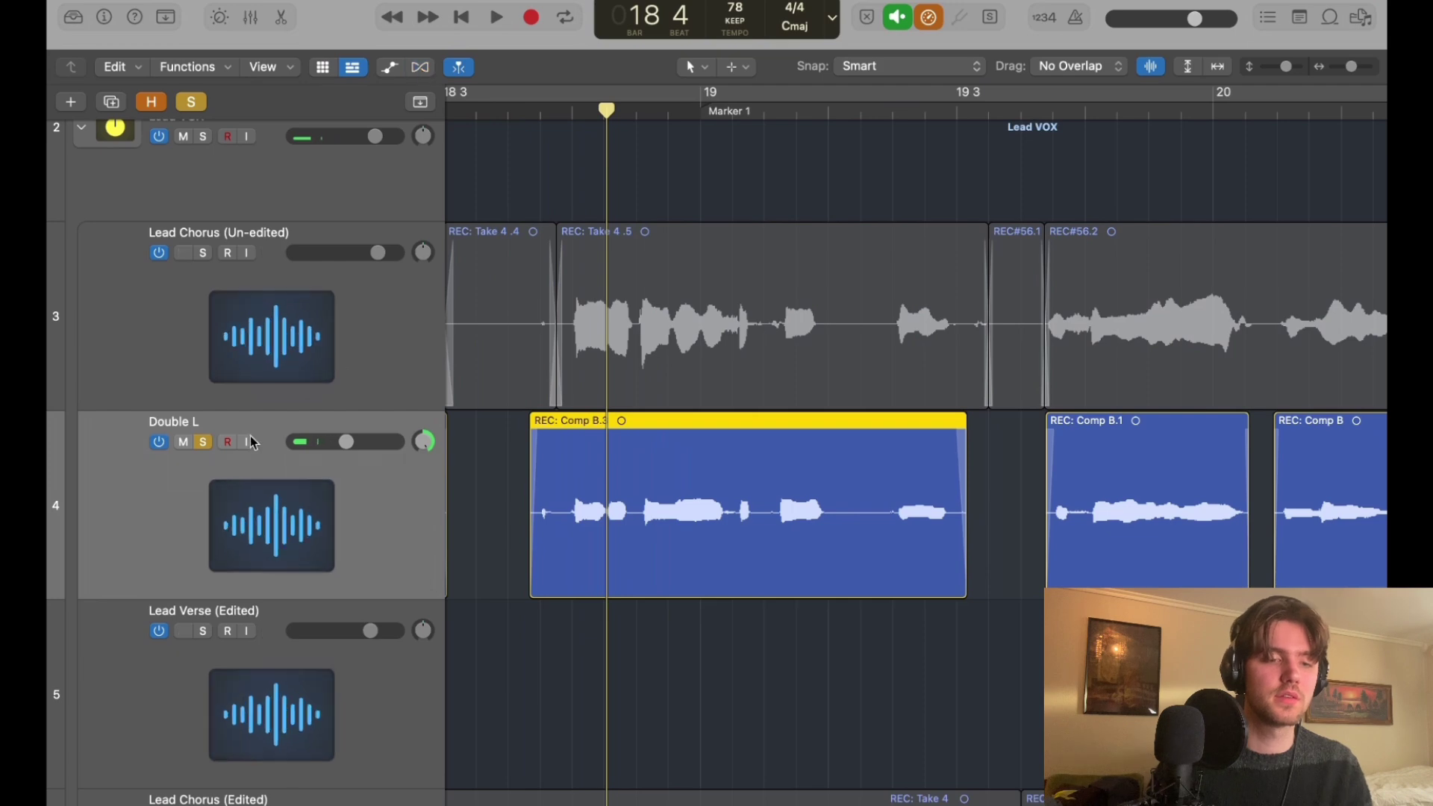
scroll(584, 458, left, 2)
drag(1353, 66, 1348, 67)
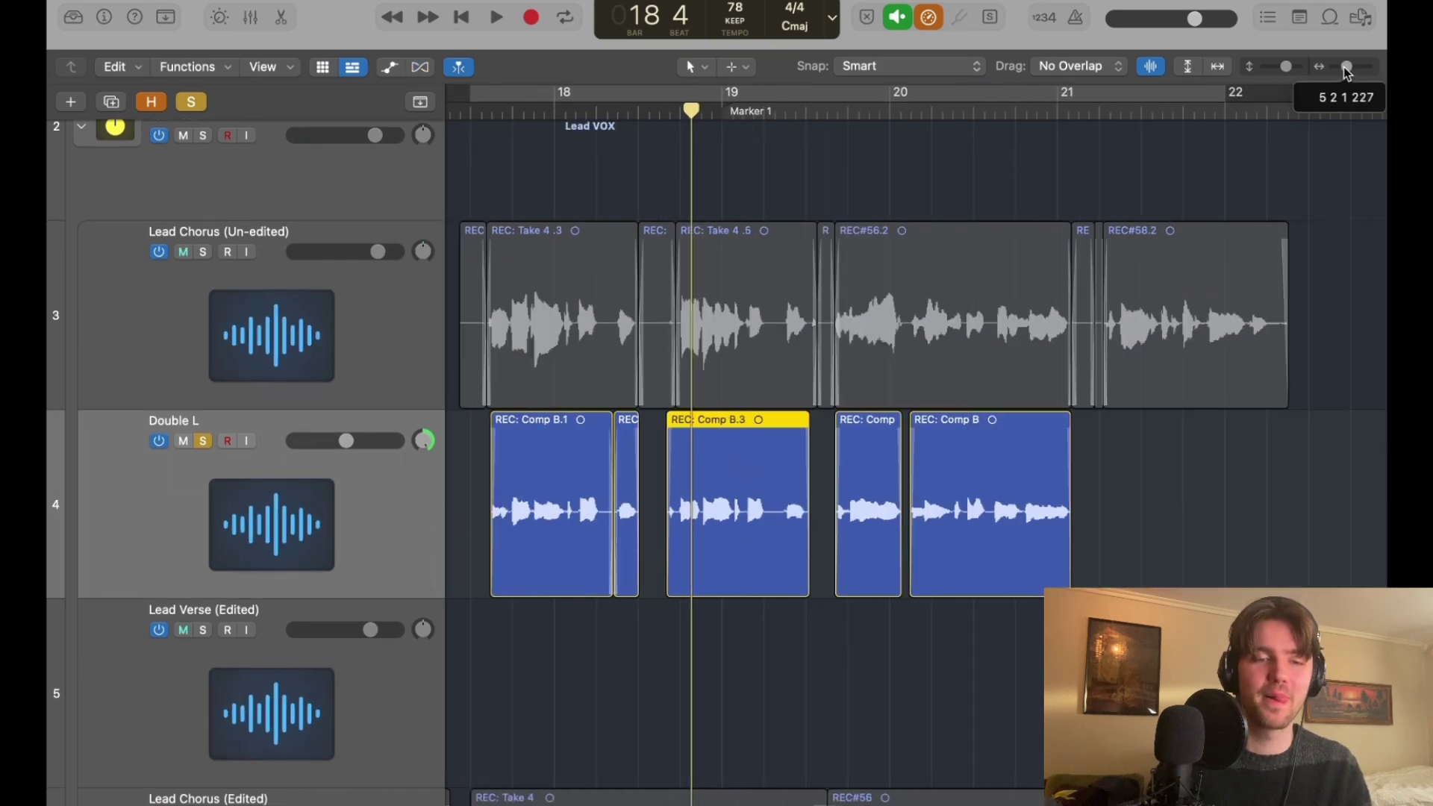
click(203, 251)
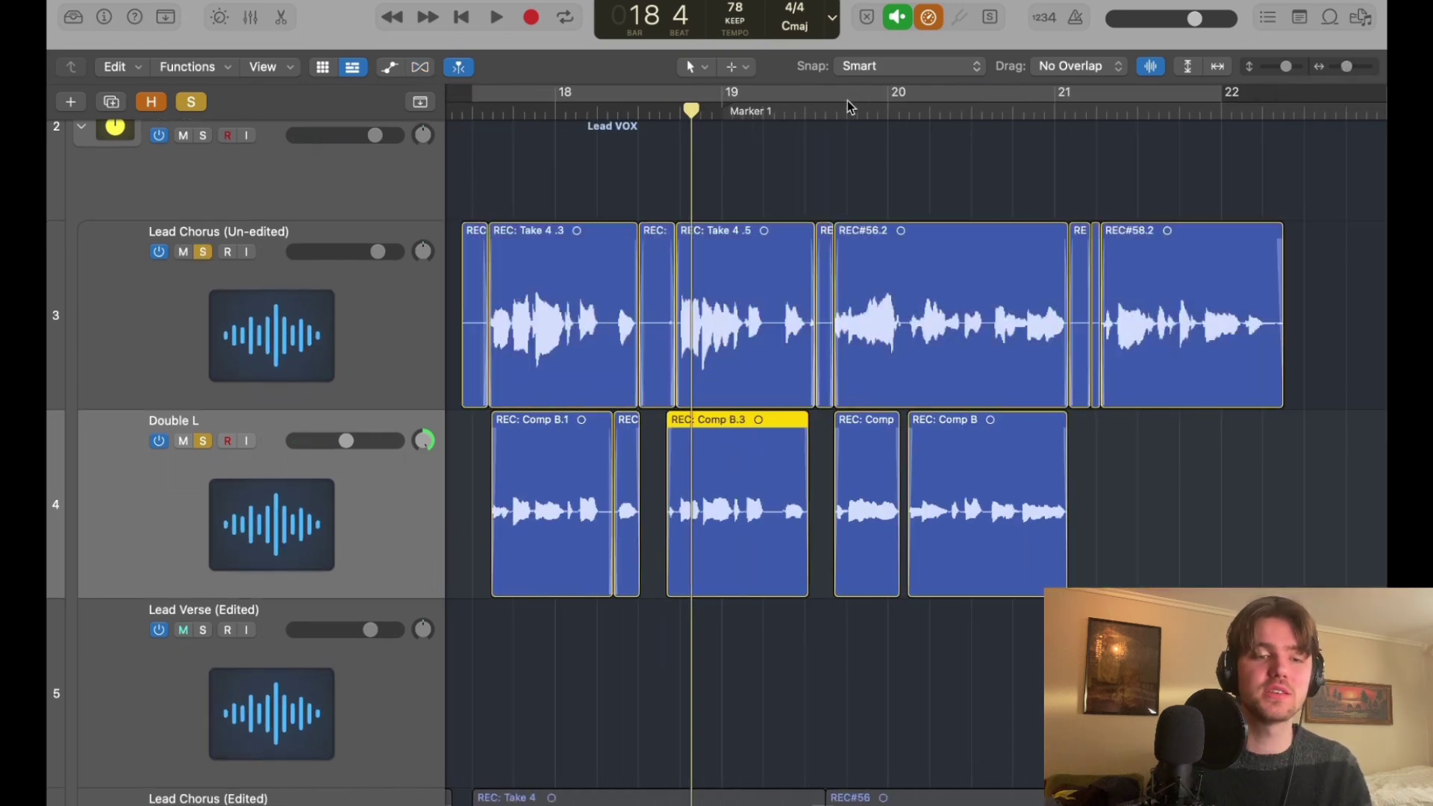
Split the last Double L region just before 20 3 3, nudge the second part slightly later, and fade both edges of the gap.
click(827, 111)
drag(1348, 68, 1354, 68)
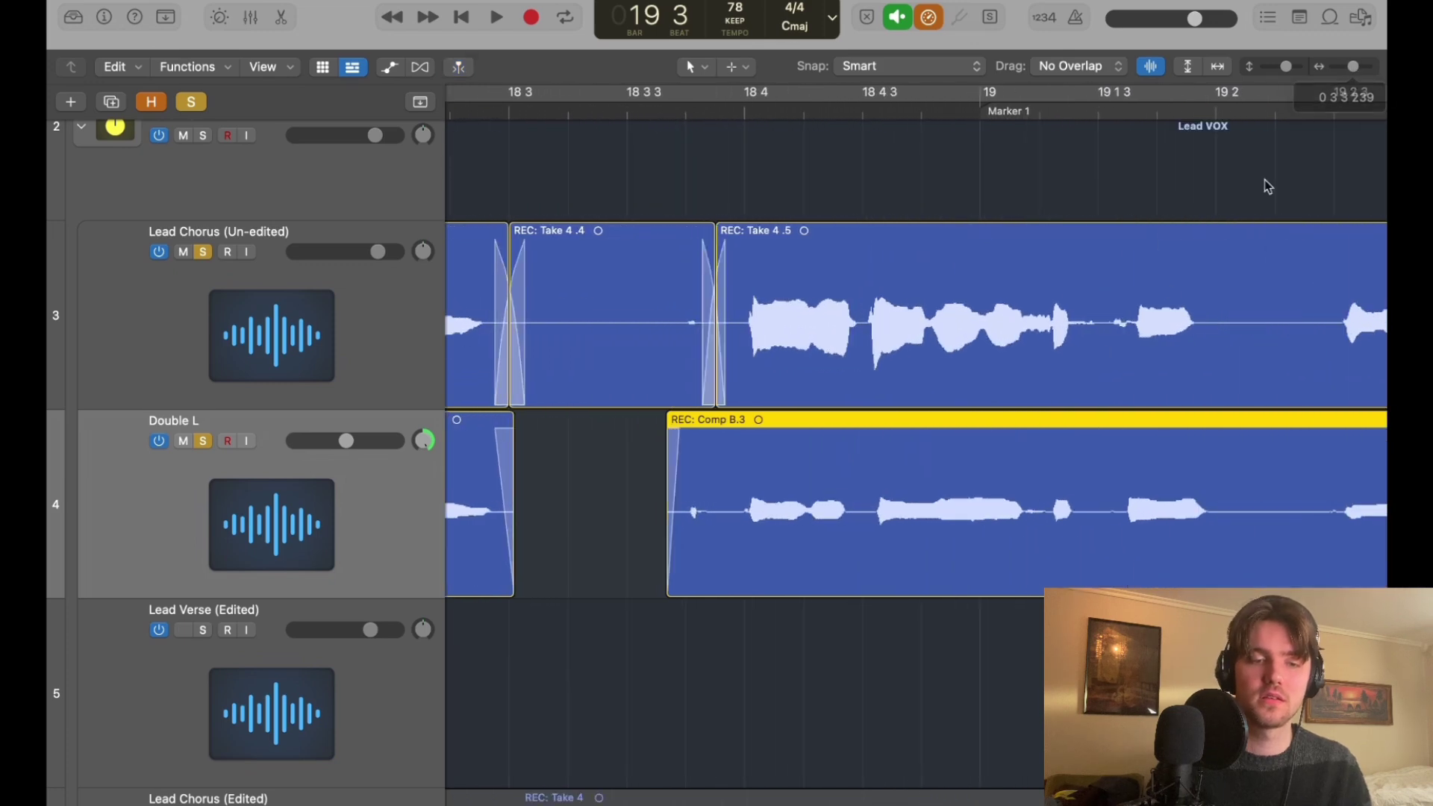
scroll(1123, 327, right, 12)
scroll(1122, 325, right, 10)
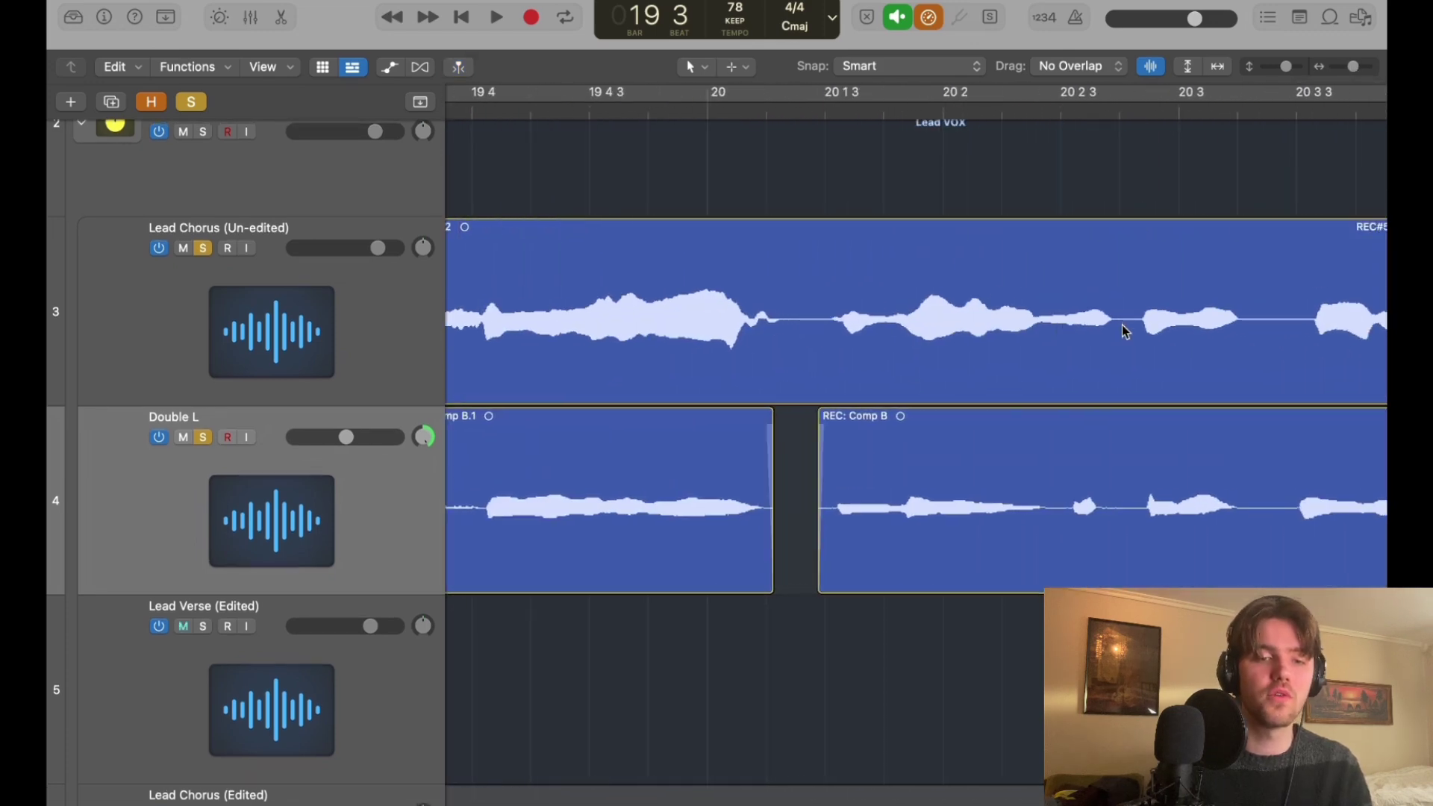
scroll(1122, 325, right, 5)
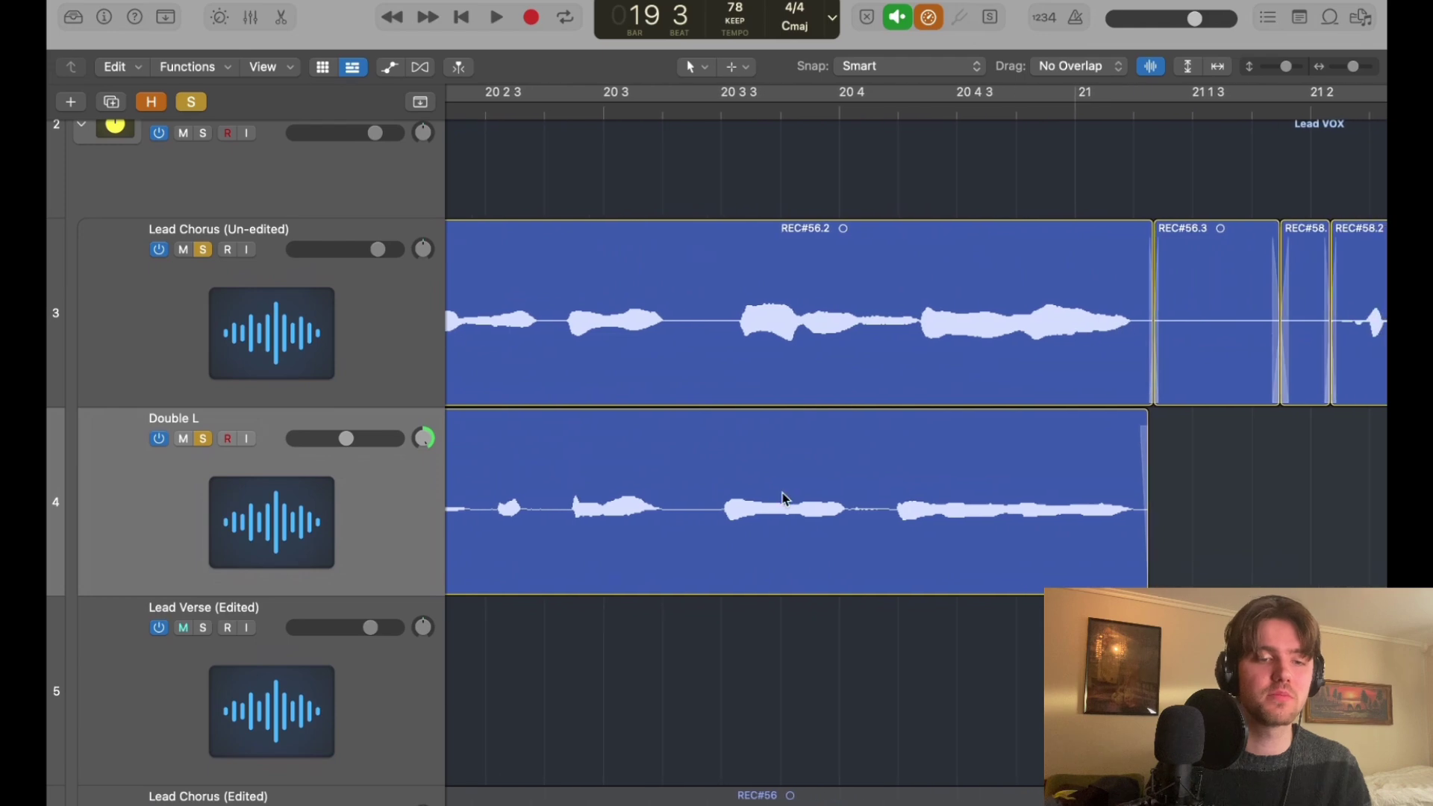
super+double_click(705, 472)
drag(780, 464, 790, 464)
click(702, 430)
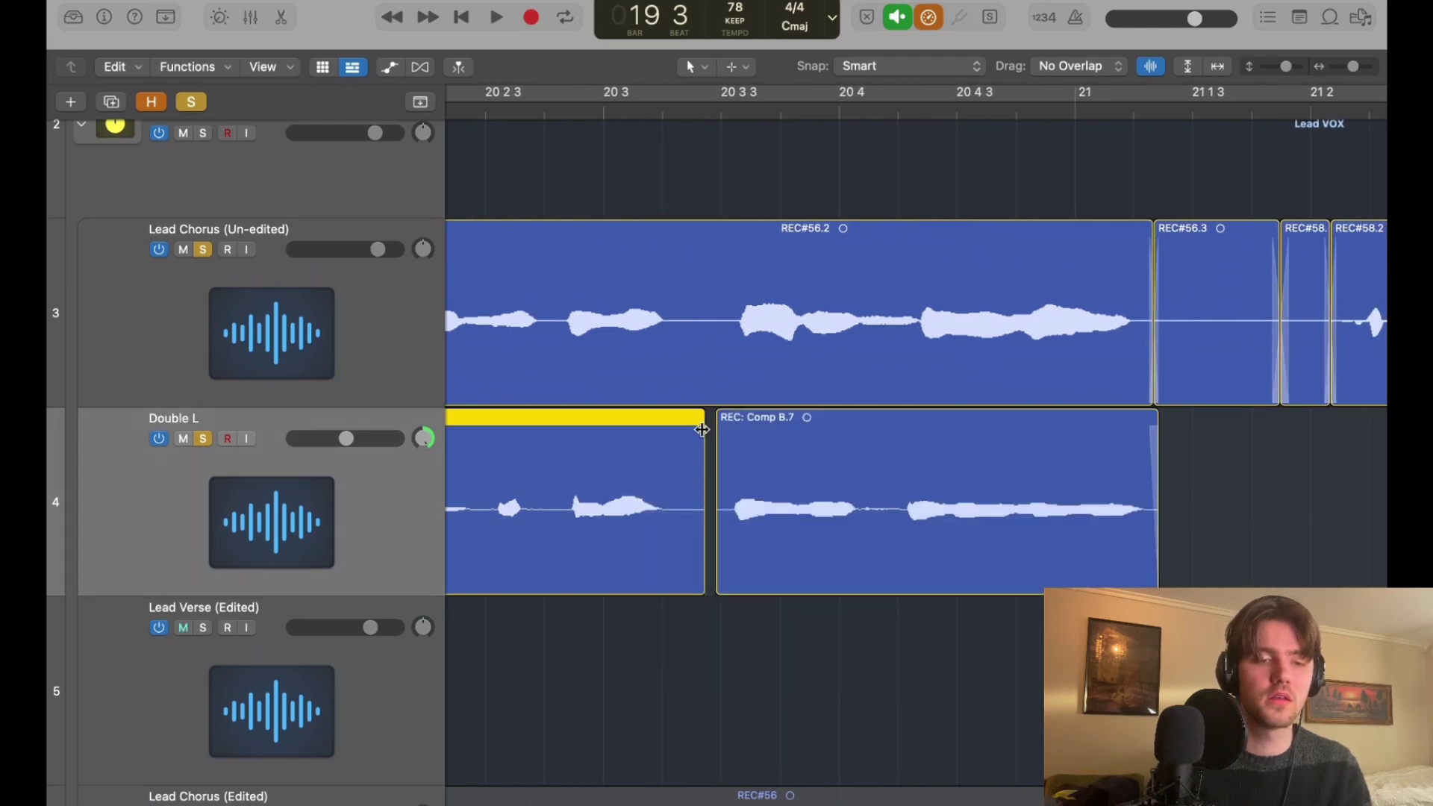
drag(717, 423, 728, 423)
click(700, 423)
Turn on the cycle from before bar 18 to about bar 22 and play Double L against the lead.
scroll(879, 456, right, 10)
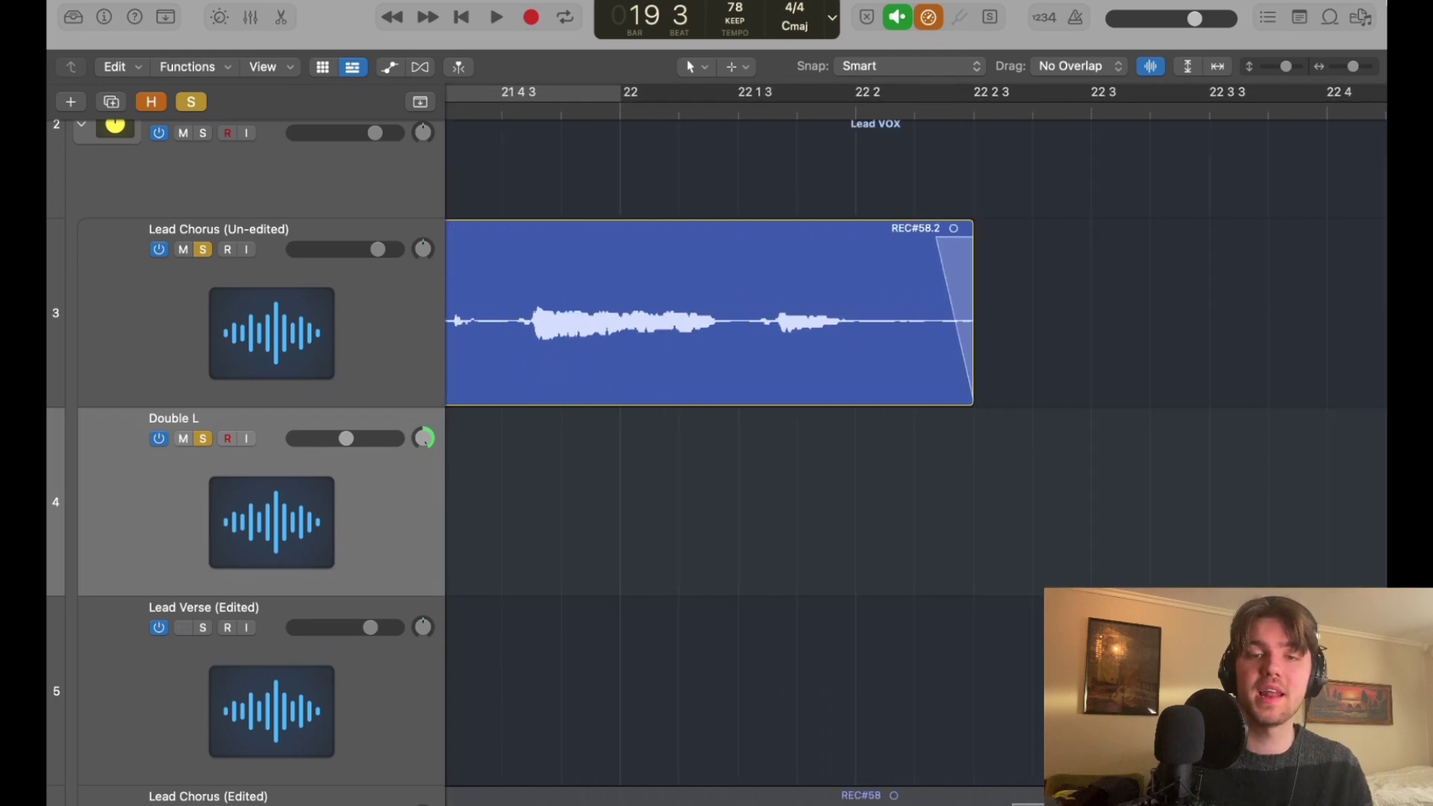
drag(1353, 71, 1342, 71)
scroll(986, 297, left, 10)
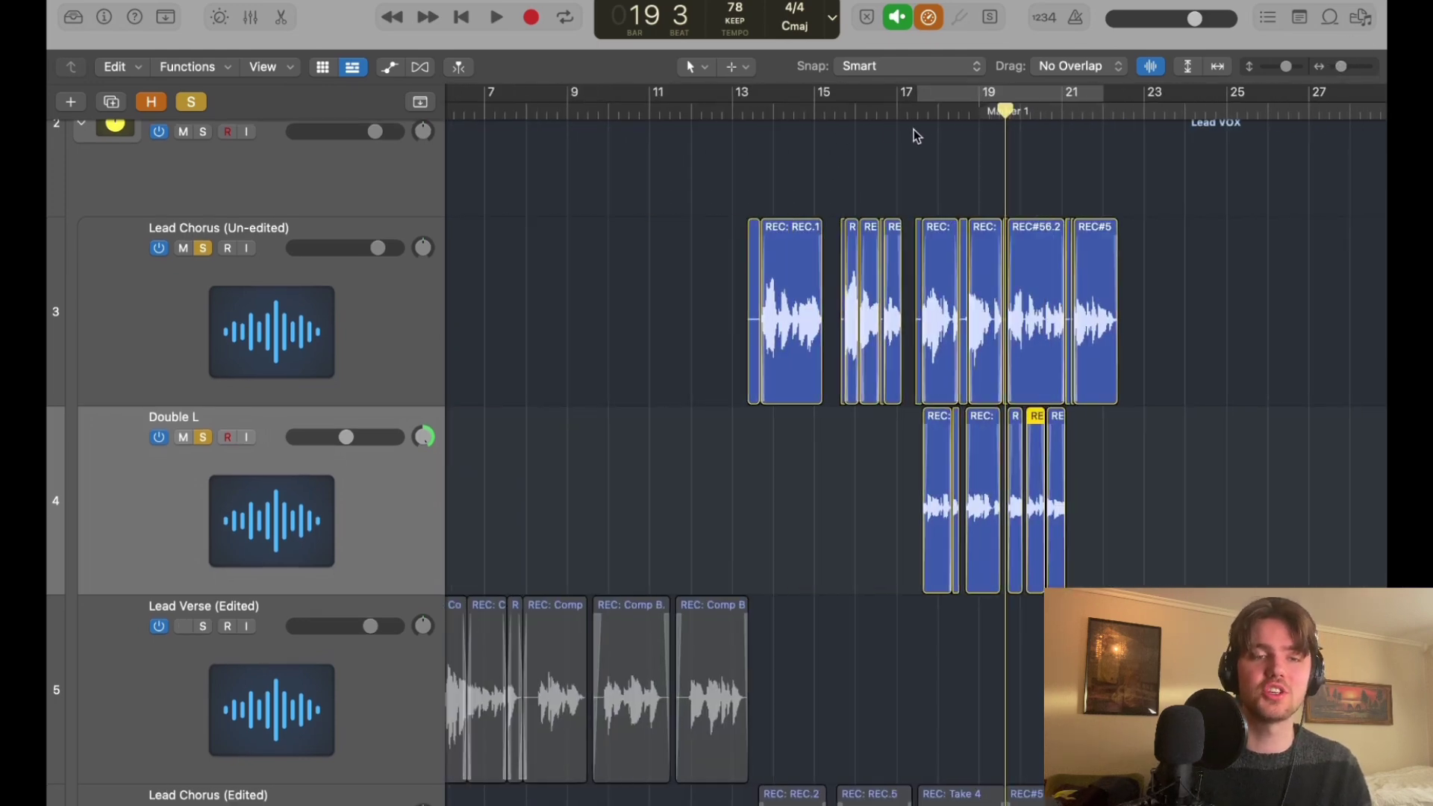
click(963, 104)
key(space)
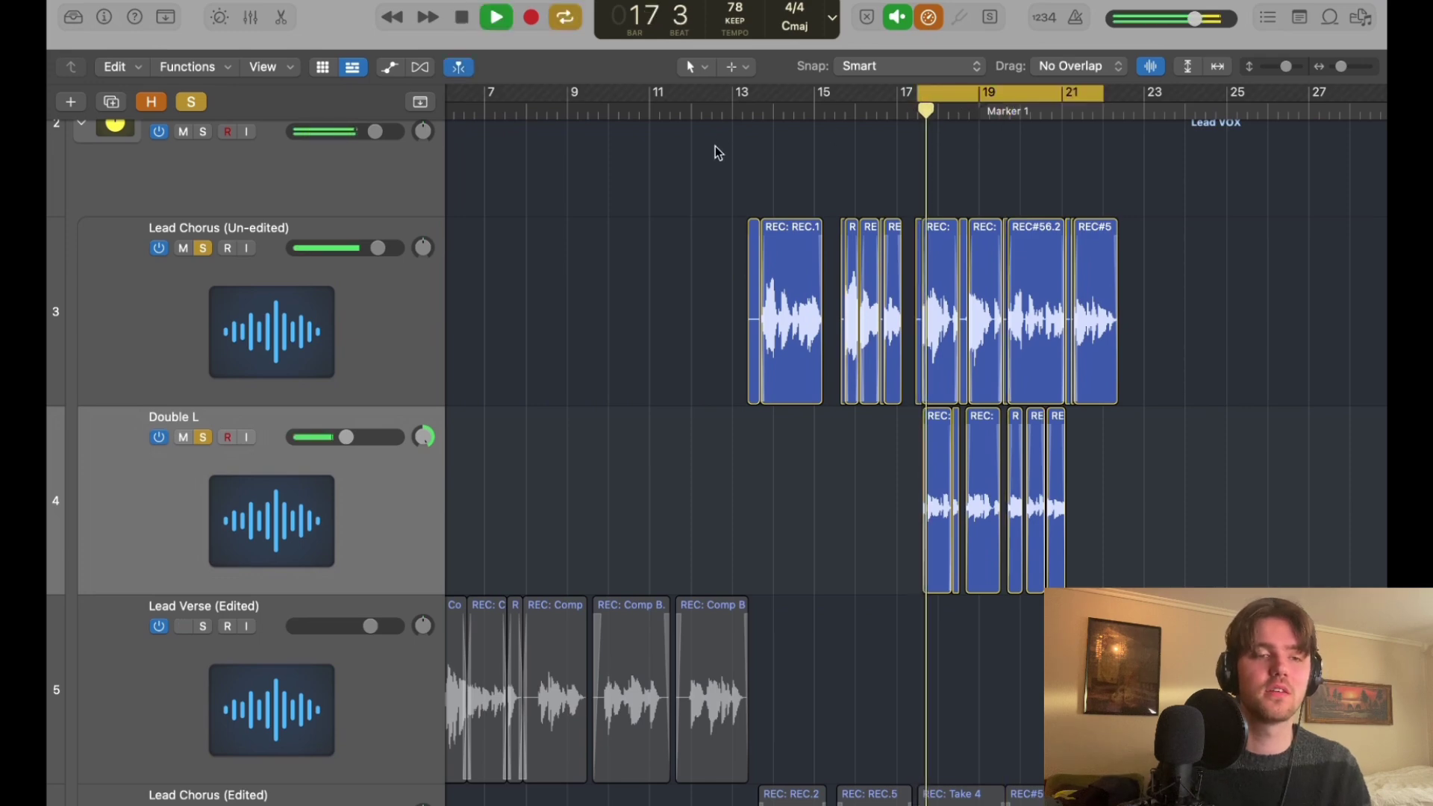
Raise the Double L track volume to -2.6 dB during playback.
scroll(352, 422, up, 3)
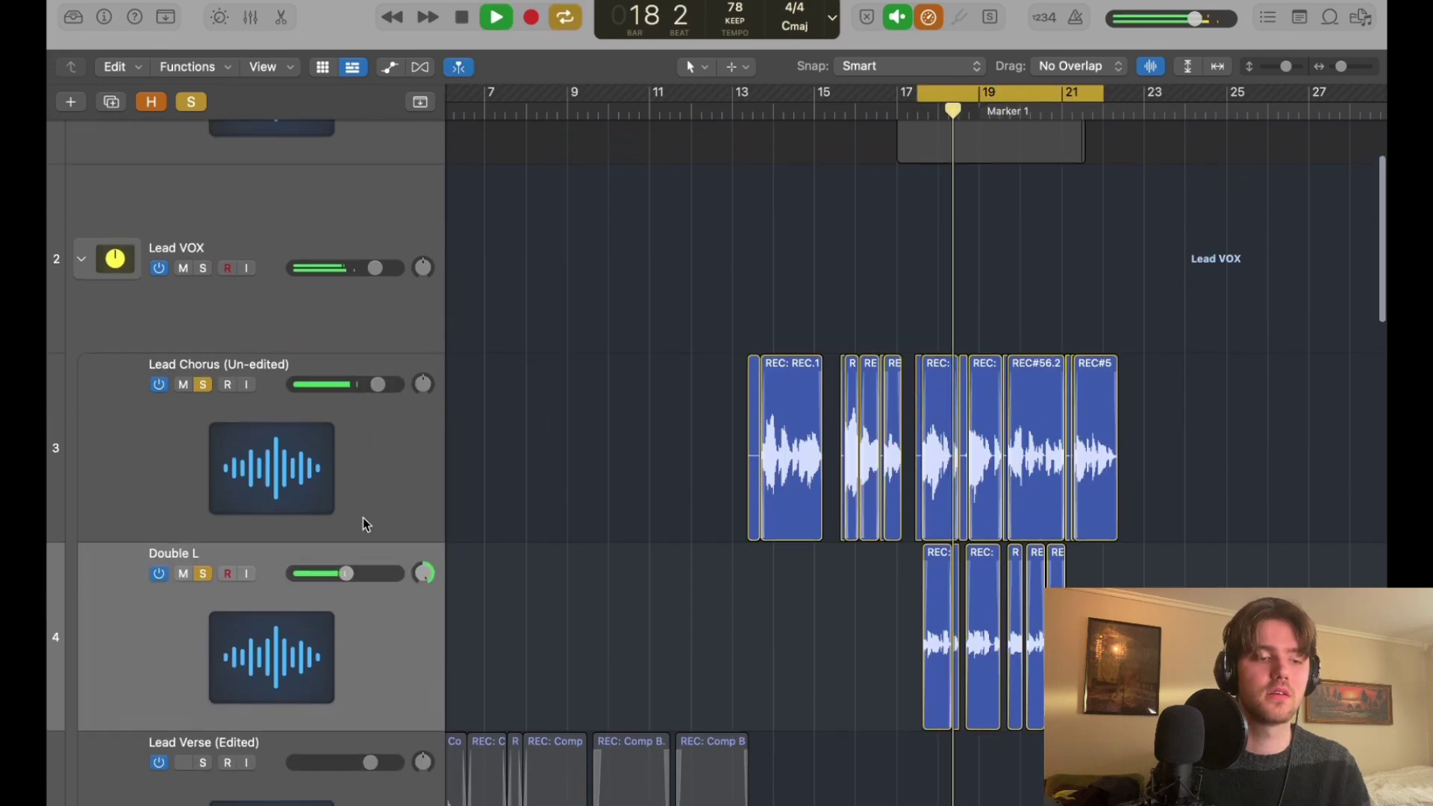
mouse_move(347, 582)
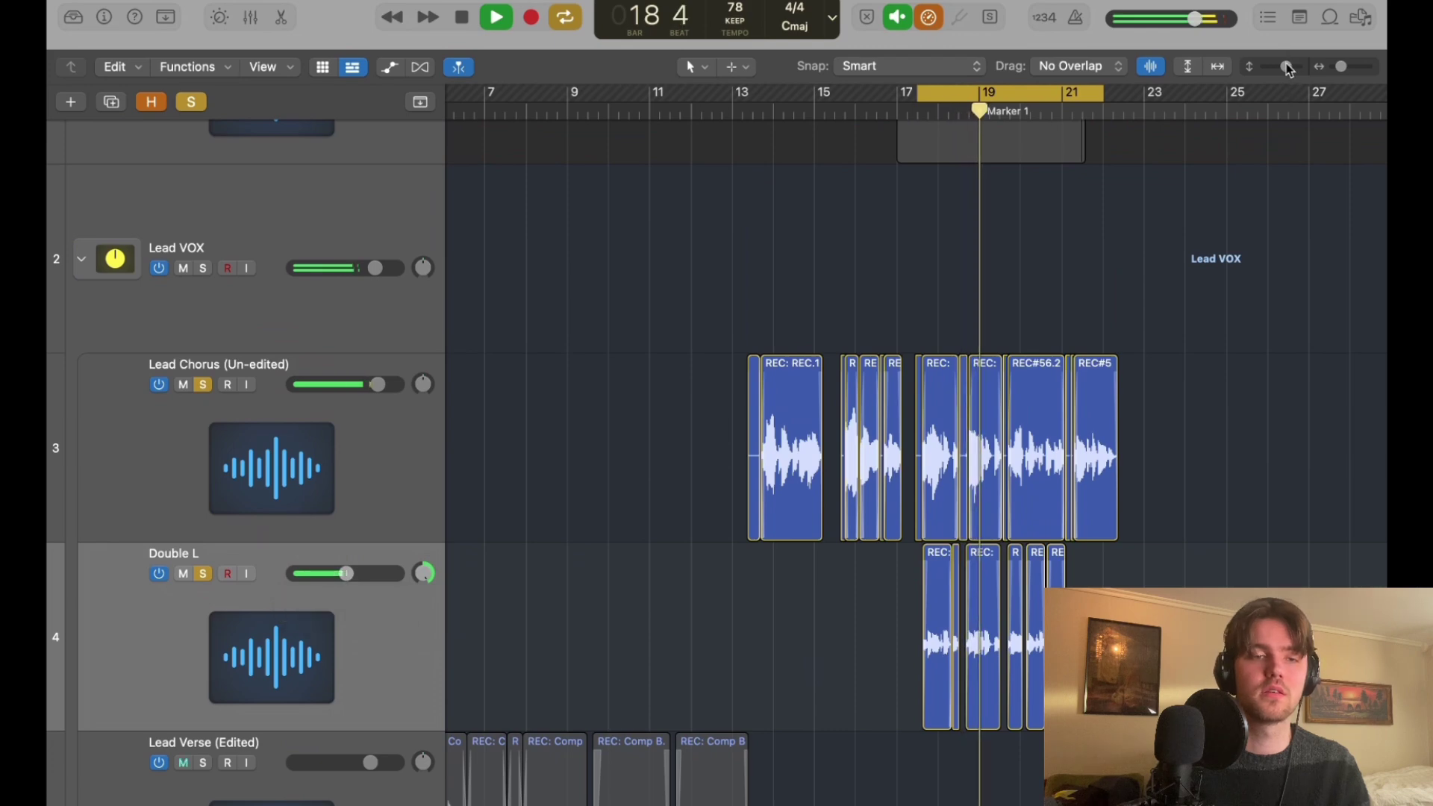
drag(1287, 68, 1285, 68)
drag(347, 574, 358, 574)
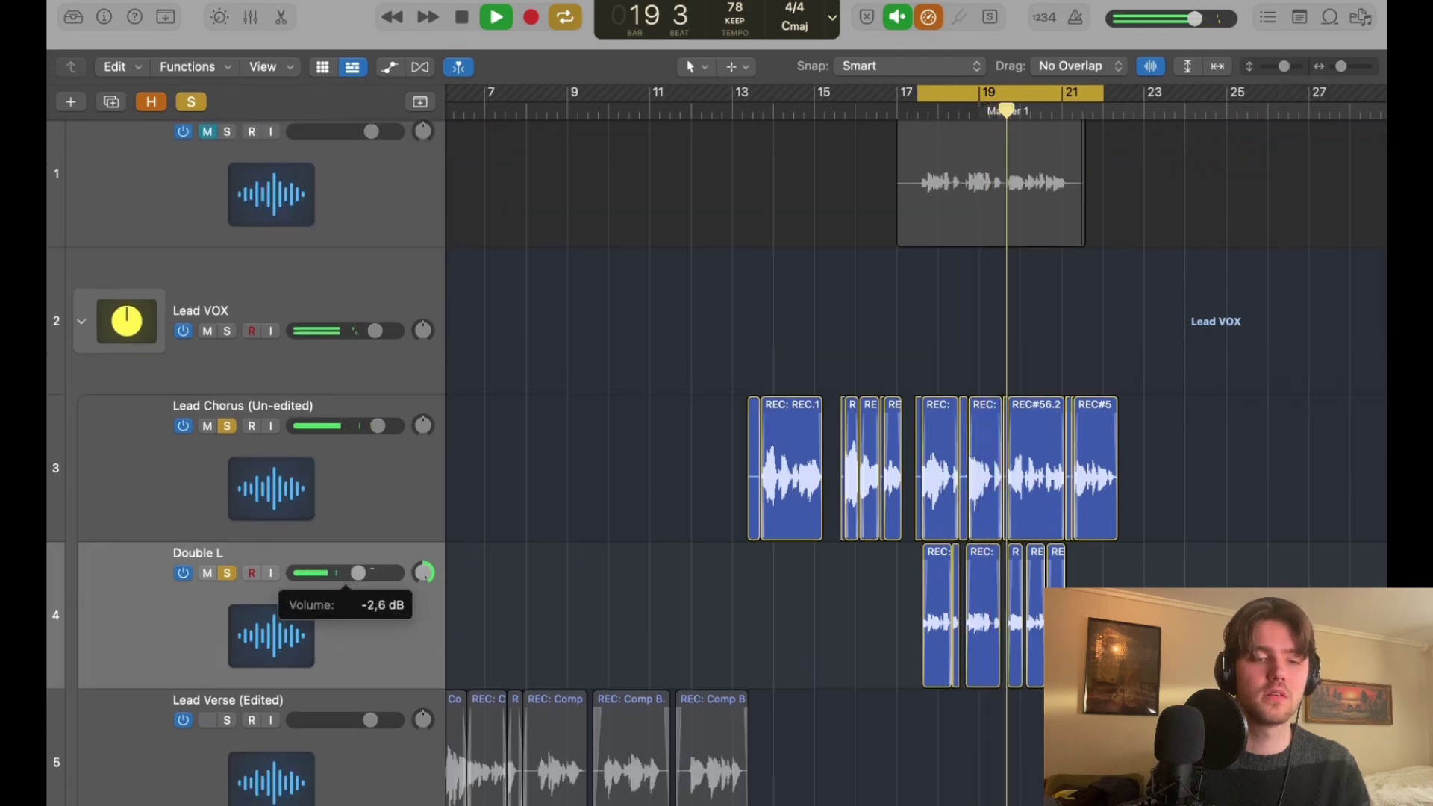
key(space)
Move the cycle start to about bar 19 and play the end of Double L's Comp B.3 against the lead around 19 2 3.
drag(924, 91, 980, 92)
scroll(960, 209, right, 3)
key(space)
drag(1344, 67, 1355, 67)
key(space)
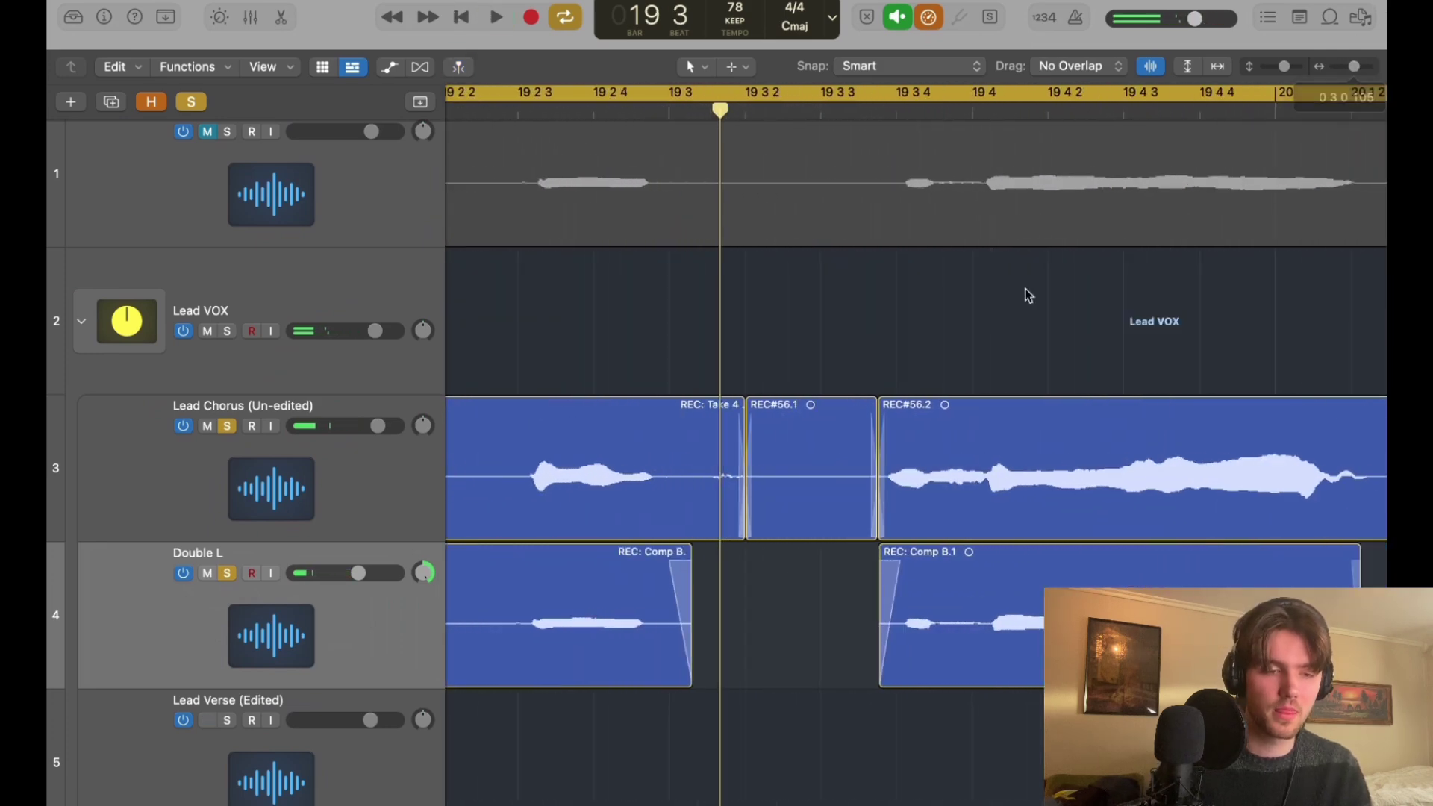
key(space)
scroll(728, 512, right, 5)
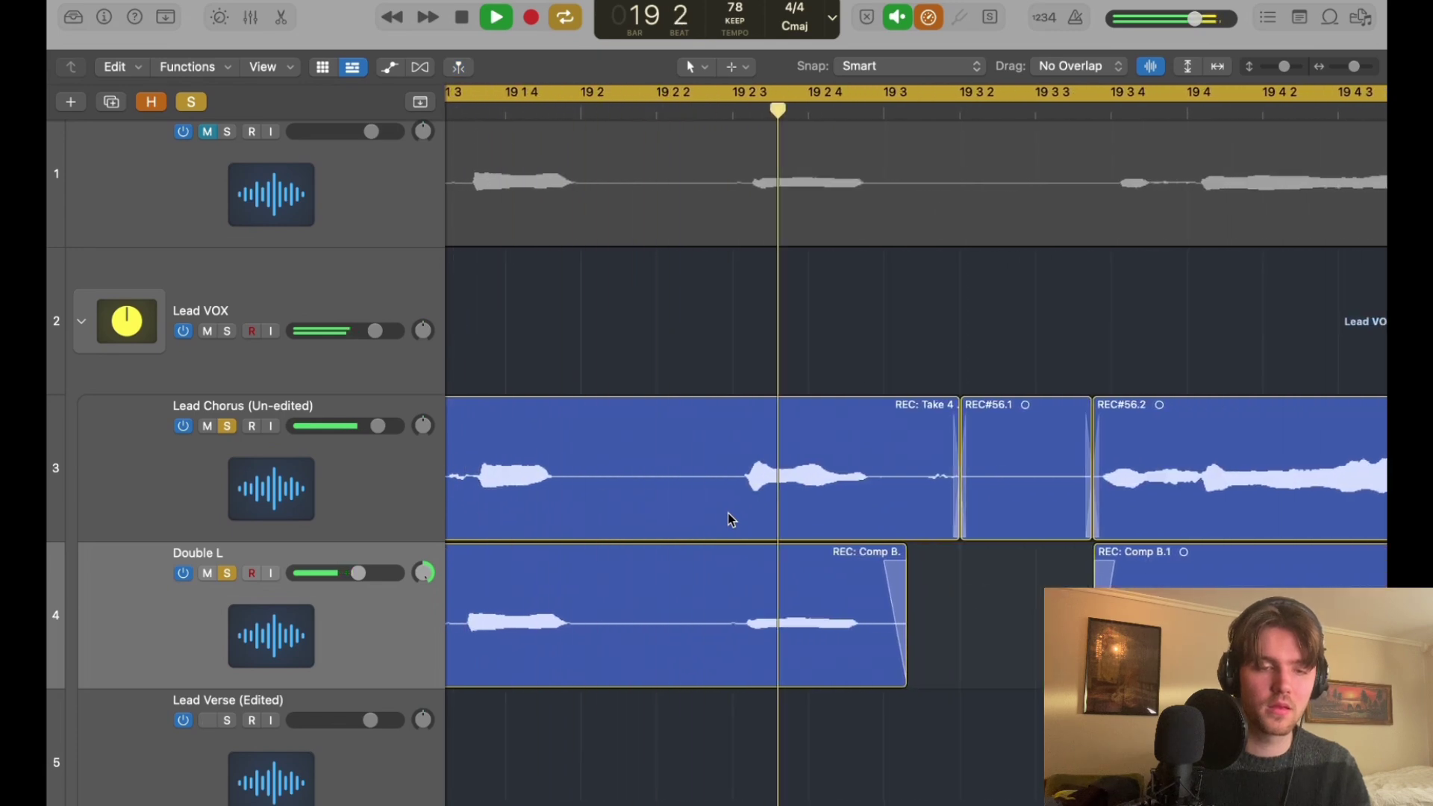
key(space)
Split off Comp B.3's last phrase on Double L just before 19 2 3, nudge it slightly later, and fade the joint.
super+double_click(727, 599)
drag(788, 598, 801, 603)
click(731, 561)
key(space)
key(space)
Play the remaining Double L phrases against the lead through bar 20.
drag(1356, 66, 1346, 66)
click(547, 103)
key(space)
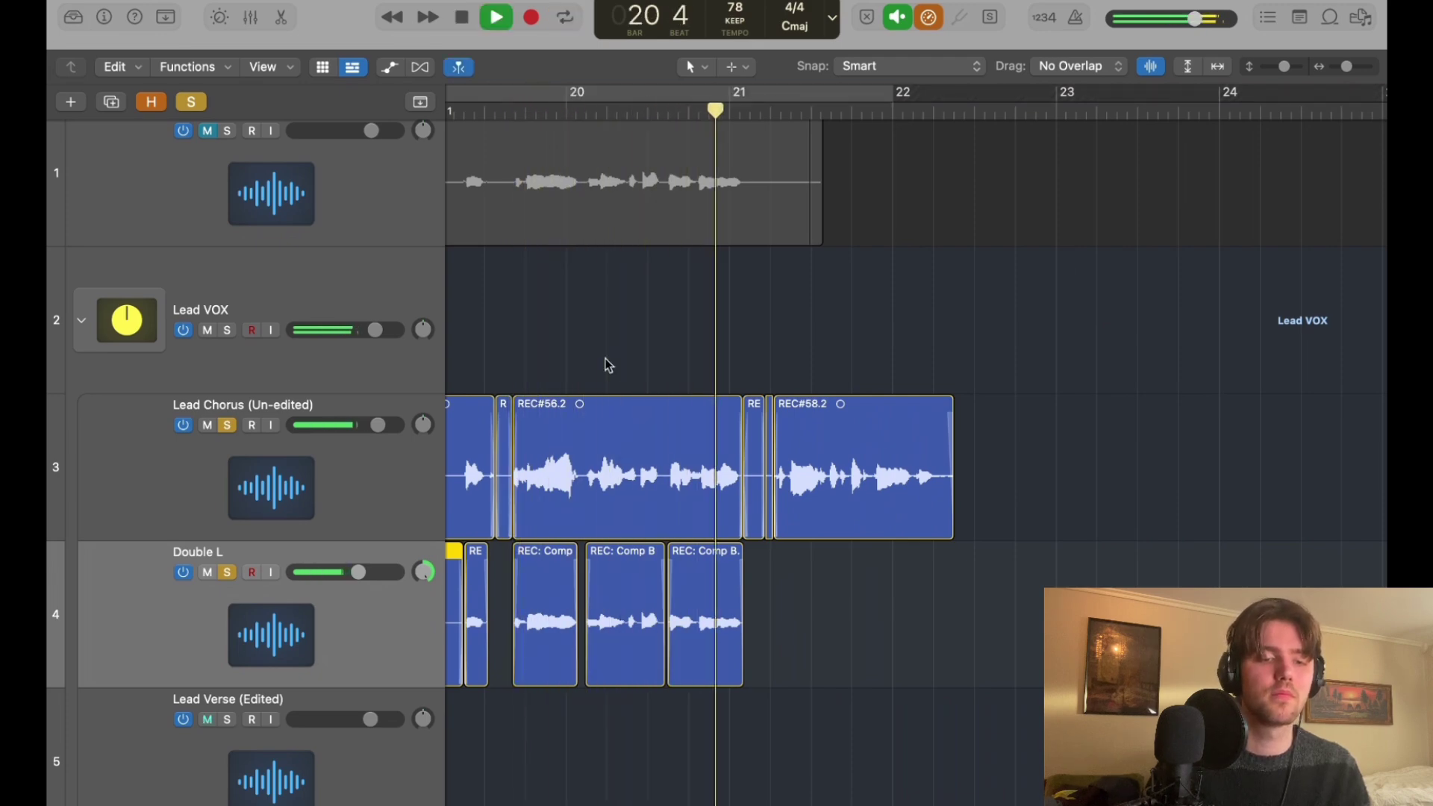
key(space)
Set the cycle range from about 20 3 2 to bar 22 and play the final Double L phrases.
scroll(606, 359, down, 1)
drag(662, 101, 909, 109)
drag(1348, 67, 1357, 68)
key(space)
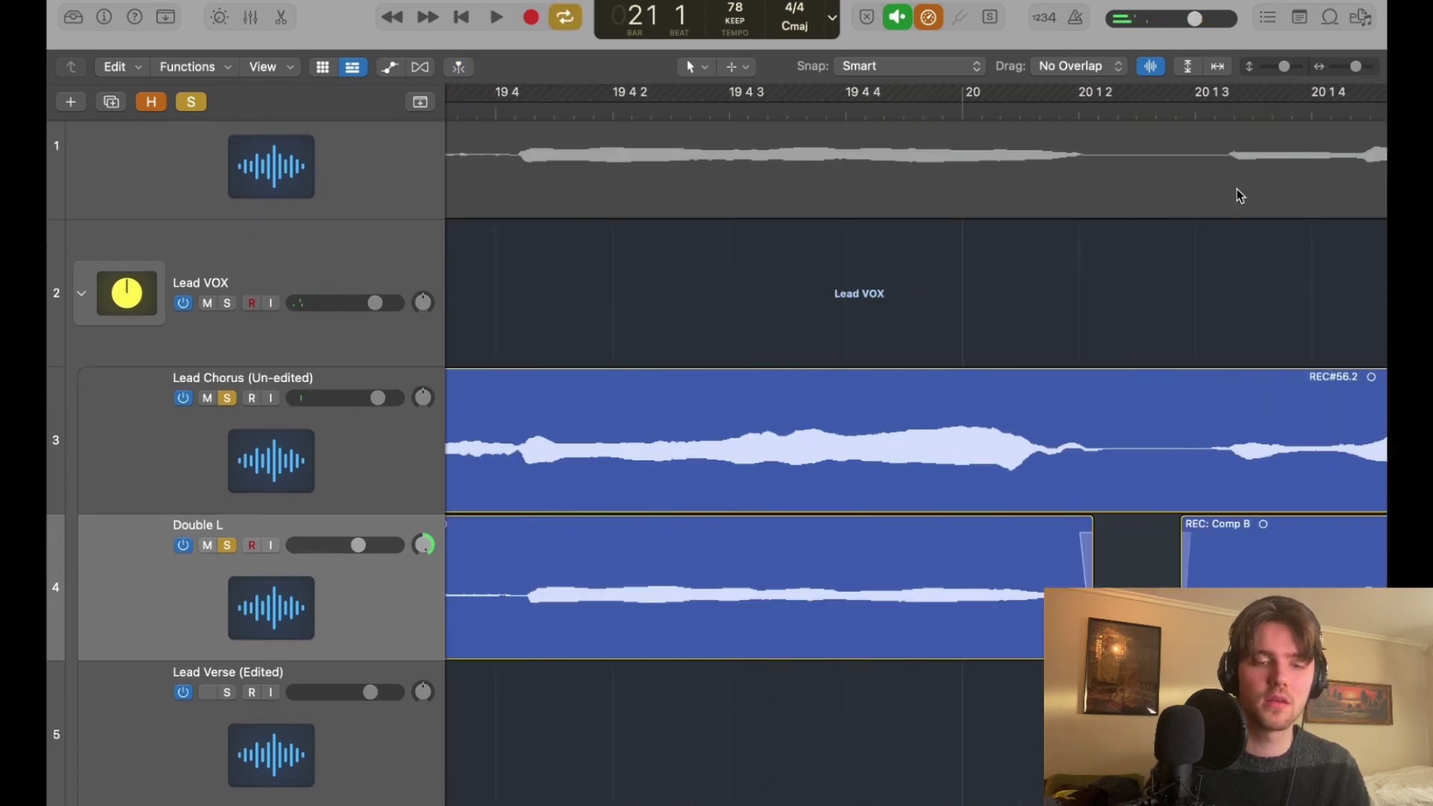
key(space)
scroll(759, 537, up, 1)
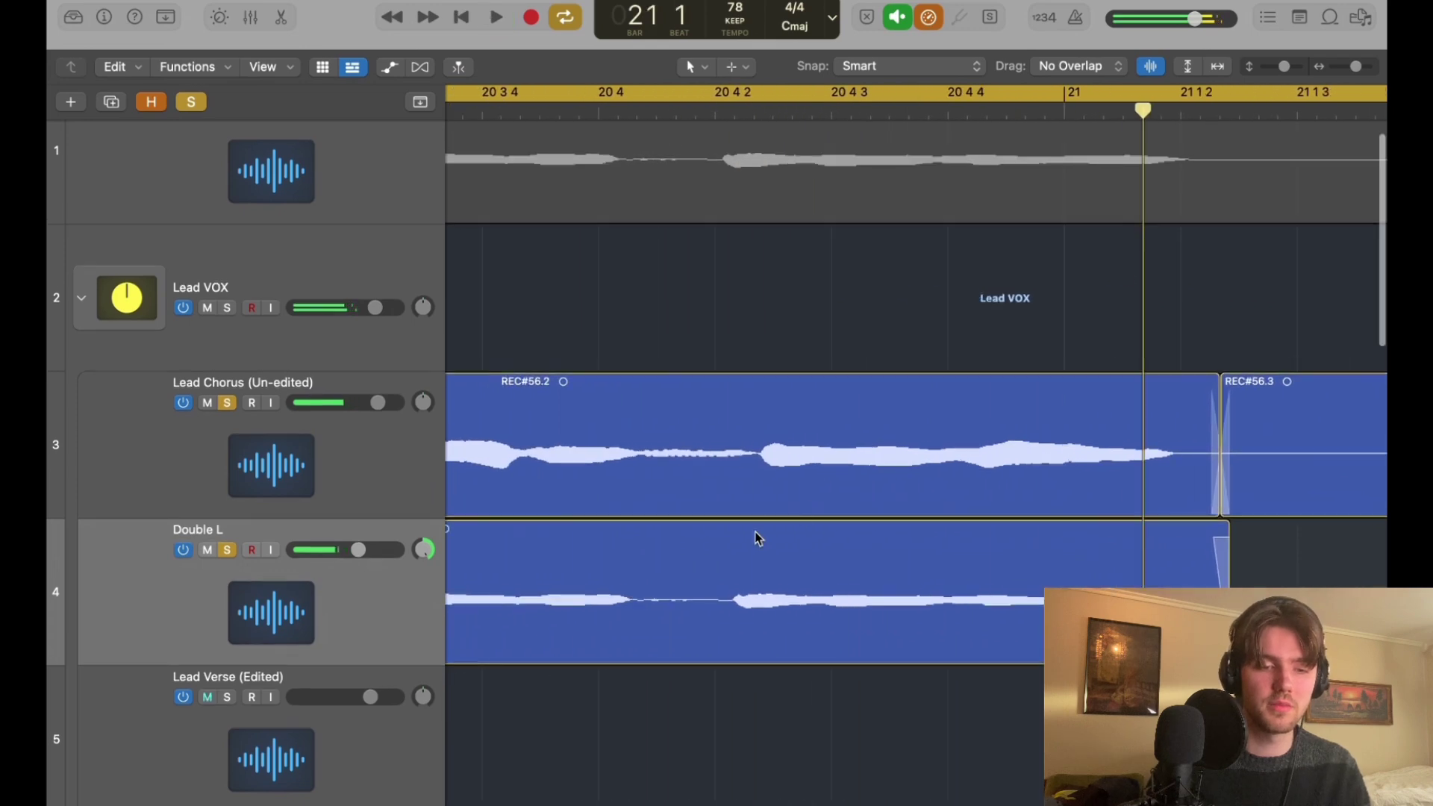
Split Comp B.7 on Double L at about 20 4 2, nudge the last phrase slightly later, and add fades at the gap.
click(719, 574)
drag(797, 572, 823, 577)
drag(719, 545, 749, 545)
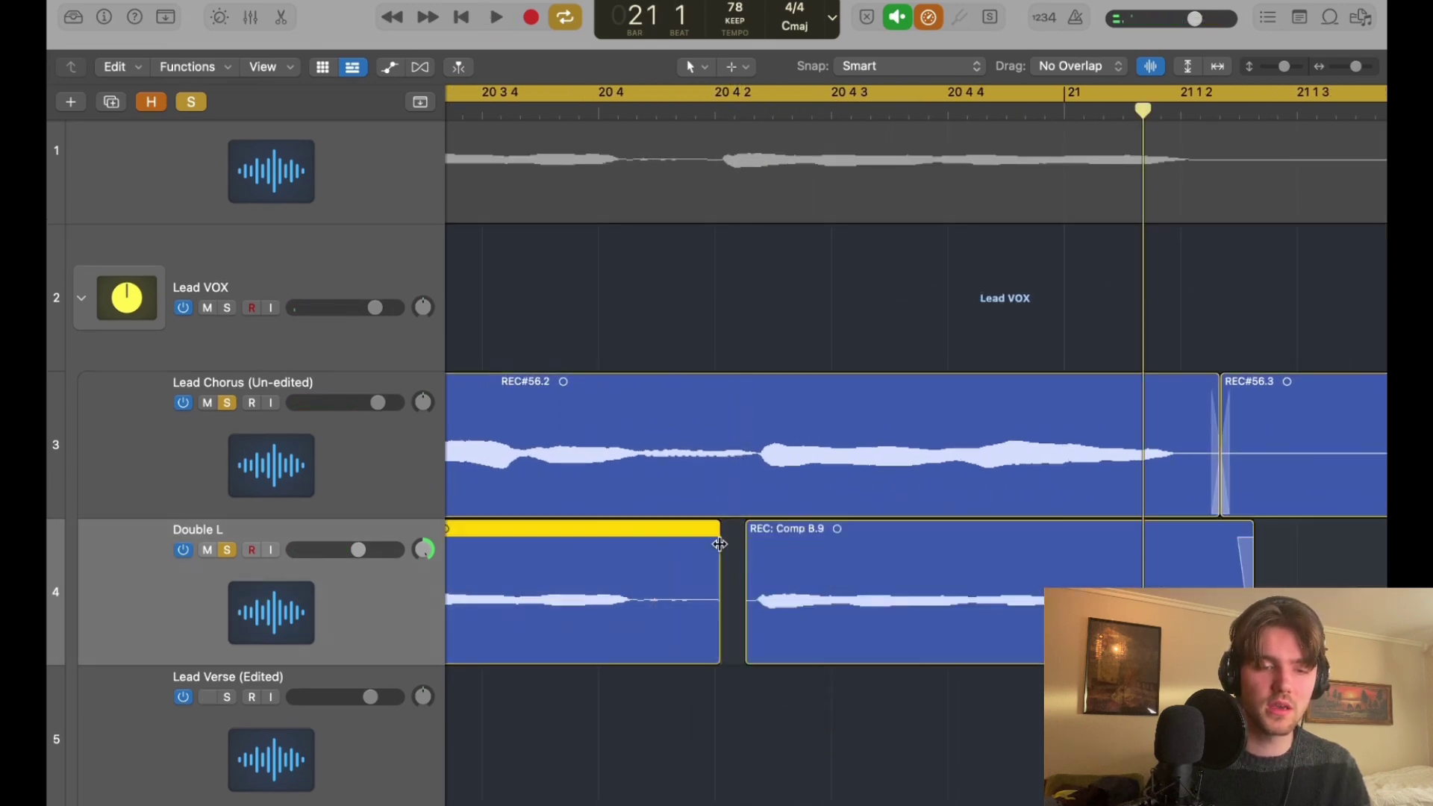
Adjust the end of Comp B.9 on Double L to line up with the end of the lead's REC#56.2 region, checking it in playback.
drag(1252, 642, 1180, 642)
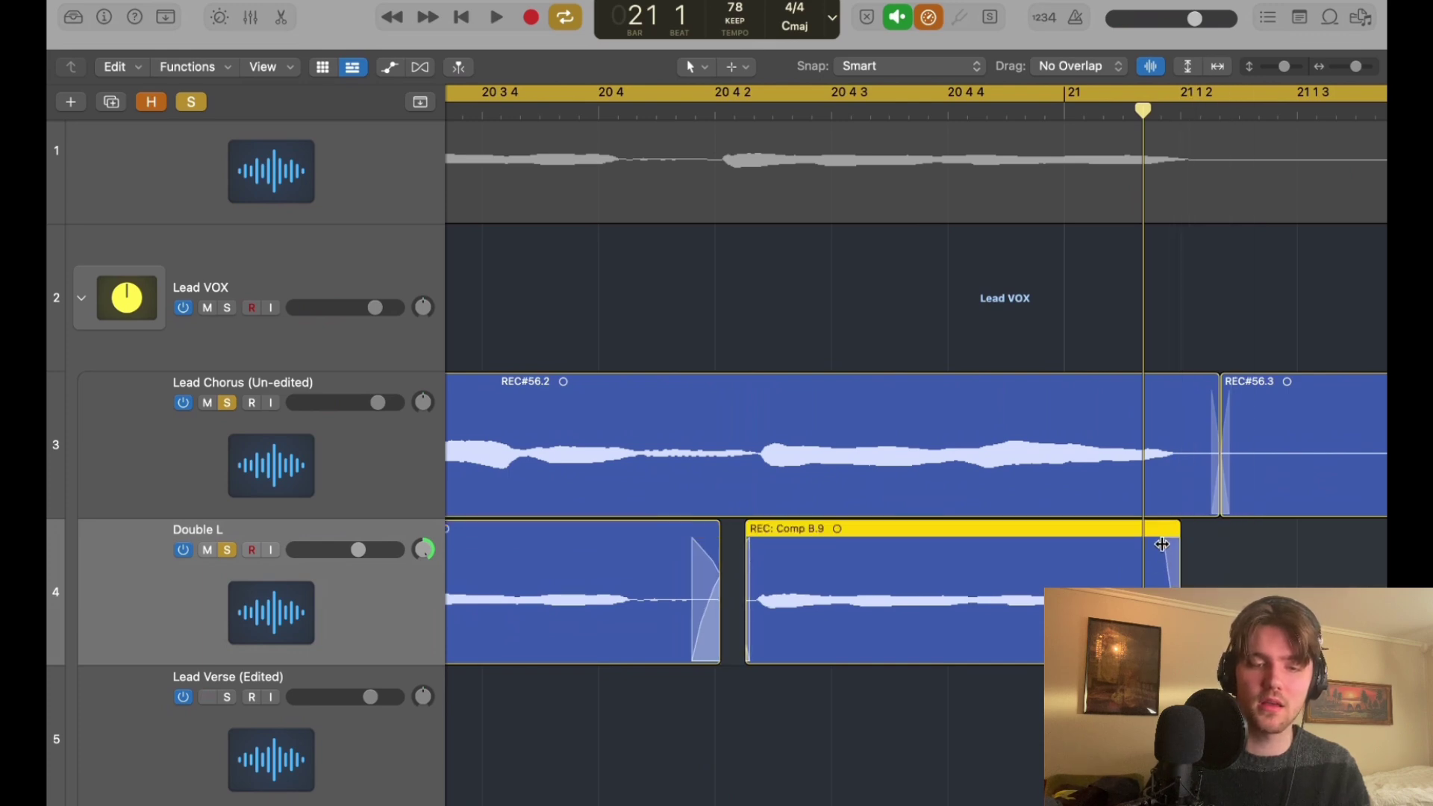
key(space)
drag(1357, 67, 1352, 66)
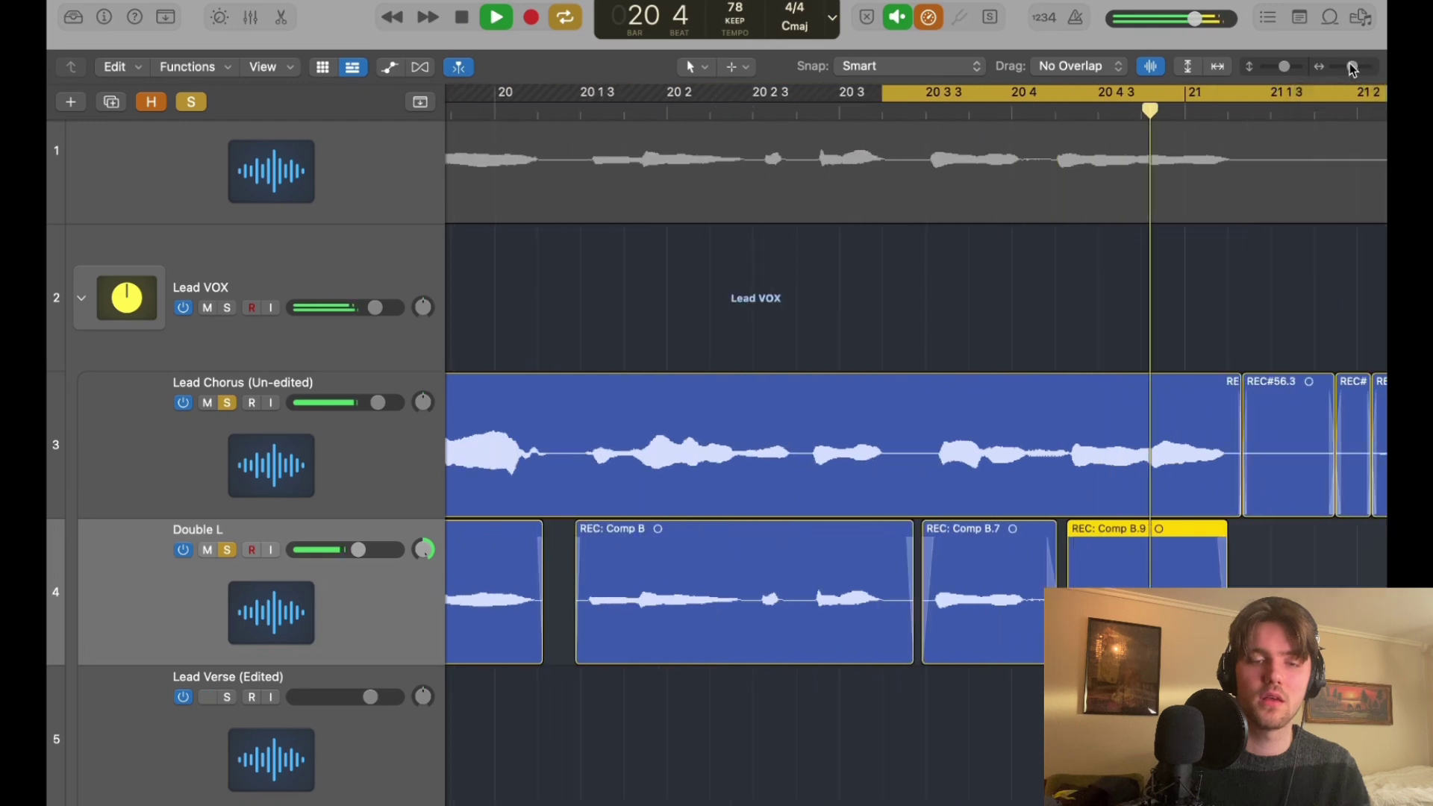
key(space)
drag(1101, 586, 1111, 586)
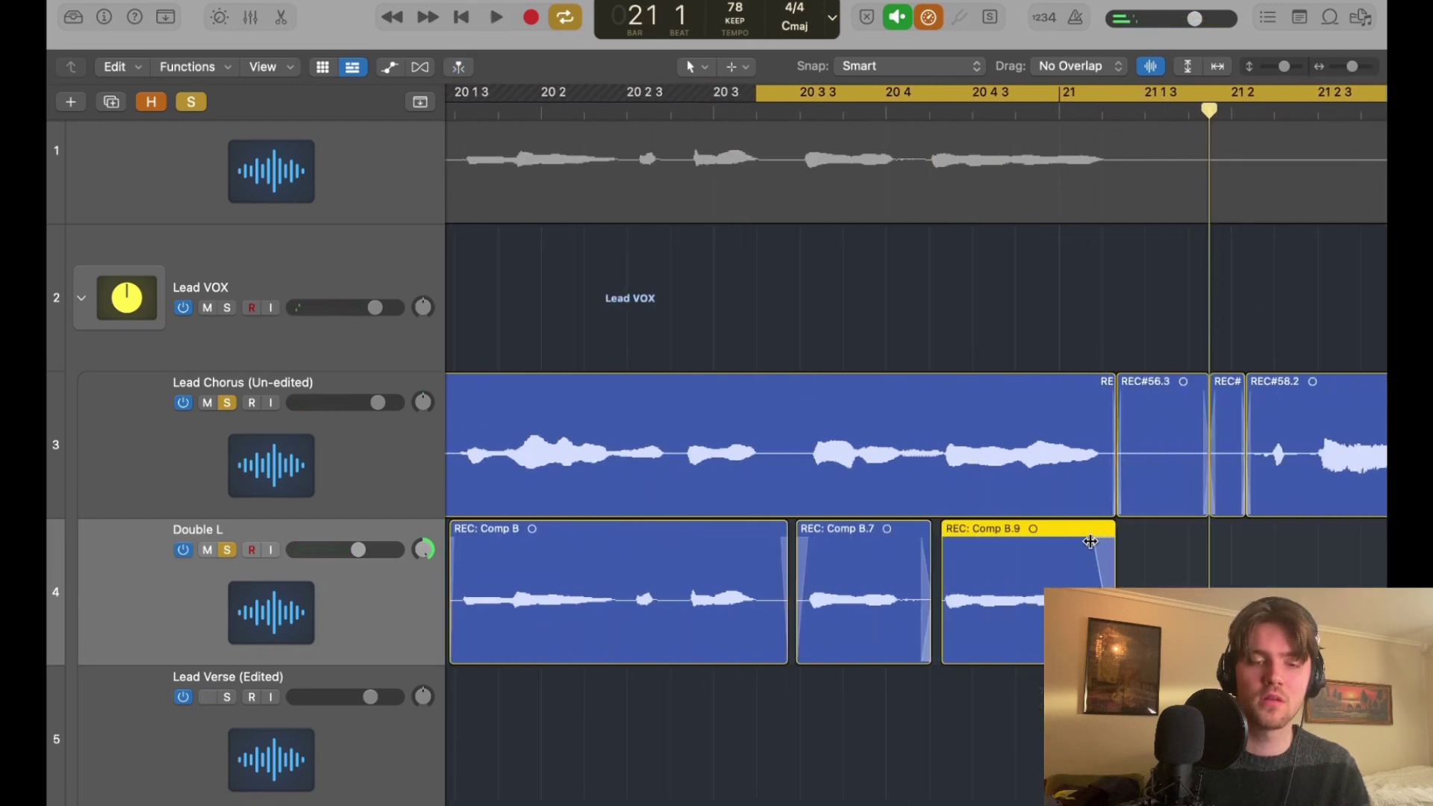
key(space)
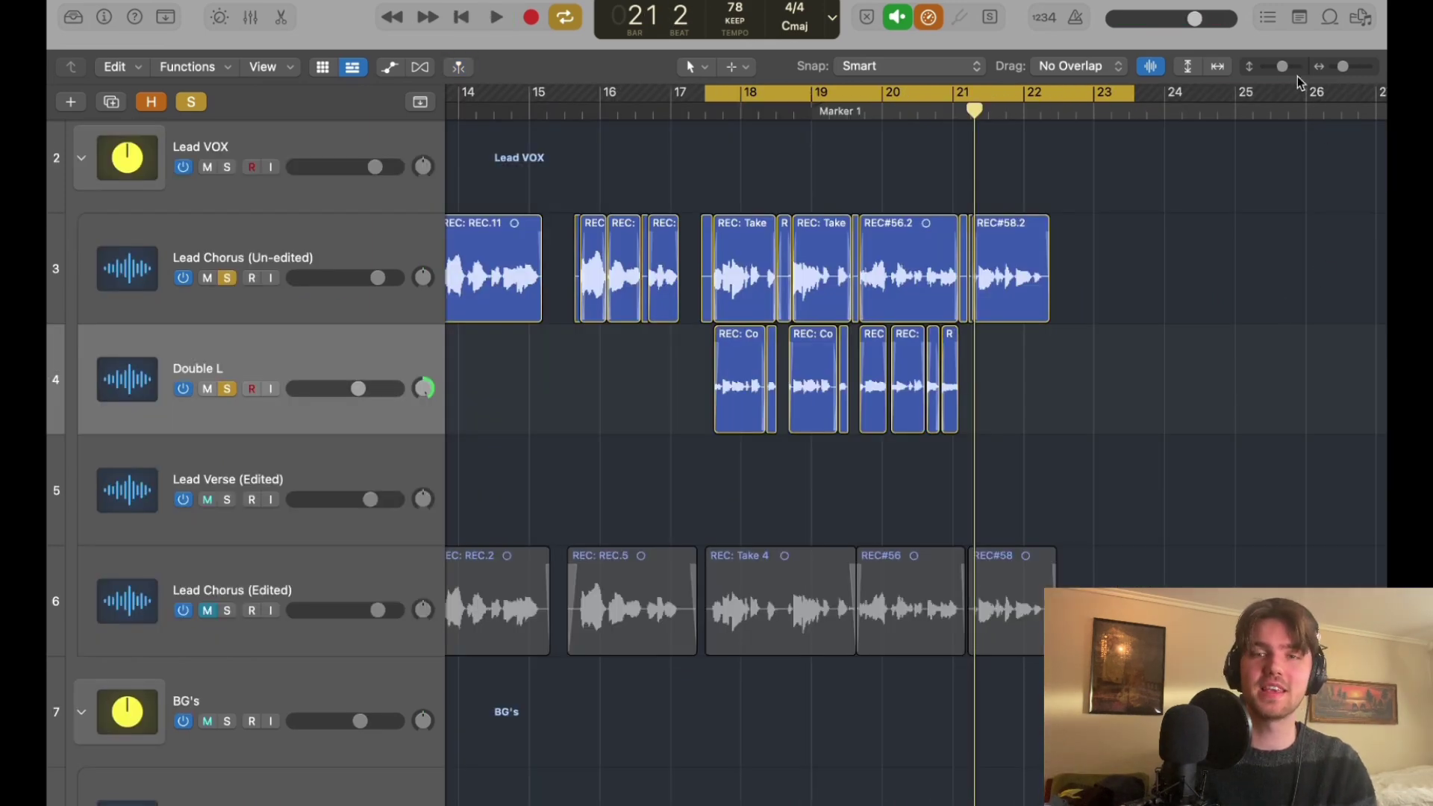
Move the Double L track out of Lead VOX into the BG's stack, above Double R.
drag(1283, 66, 1279, 65)
scroll(663, 186, down, 1)
drag(290, 297, 289, 535)
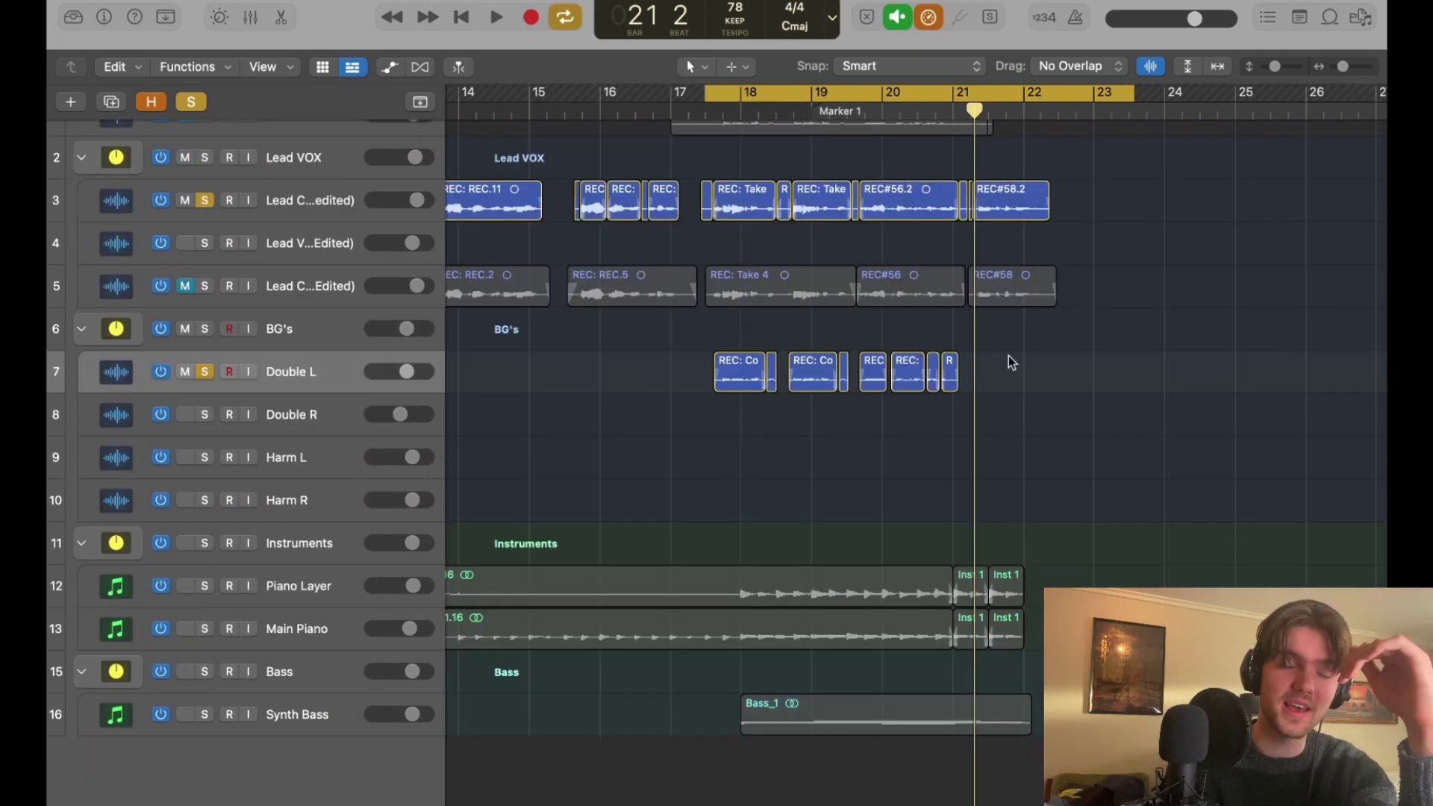
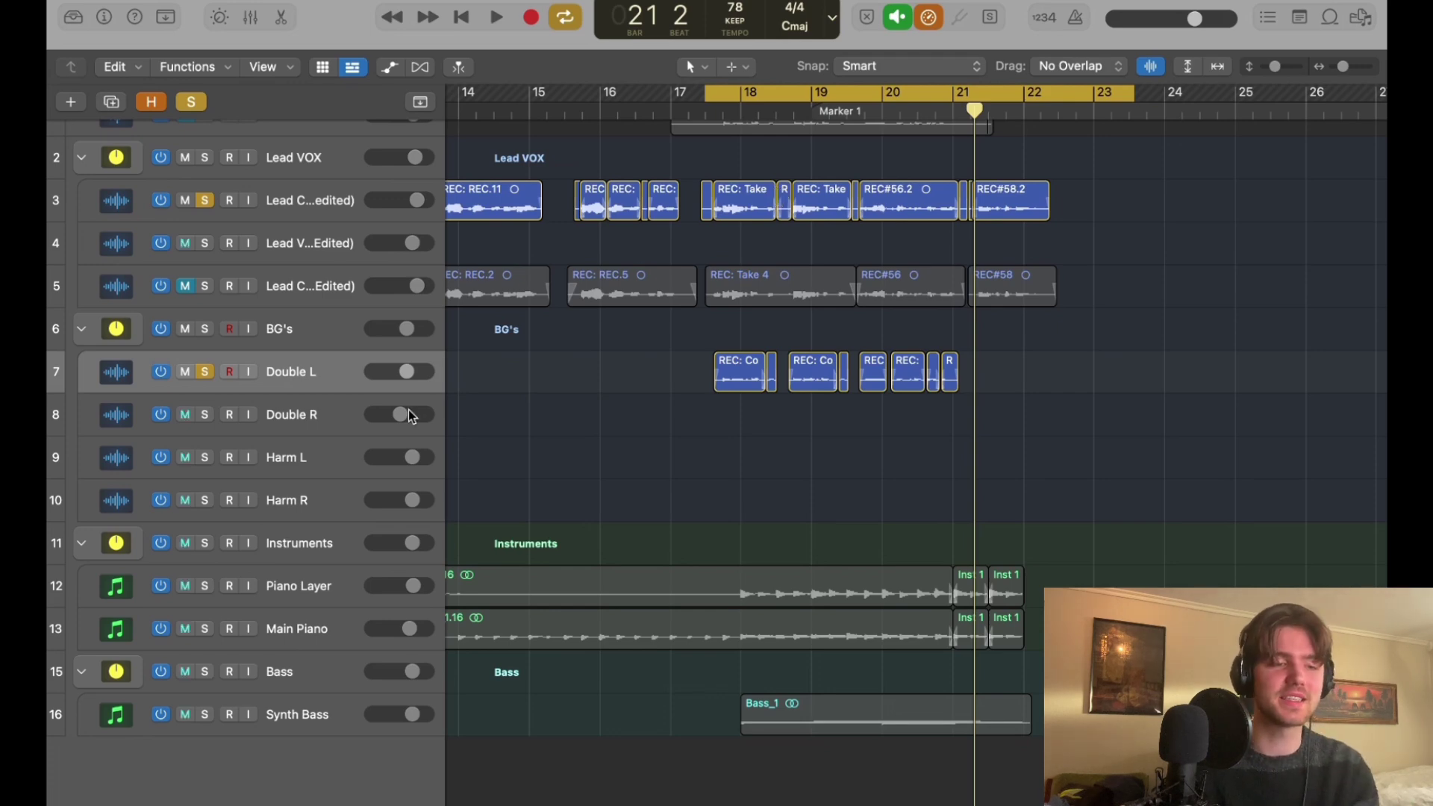
Solo Double R alongside Double L and look through the takes in its Take 7 folder.
click(295, 419)
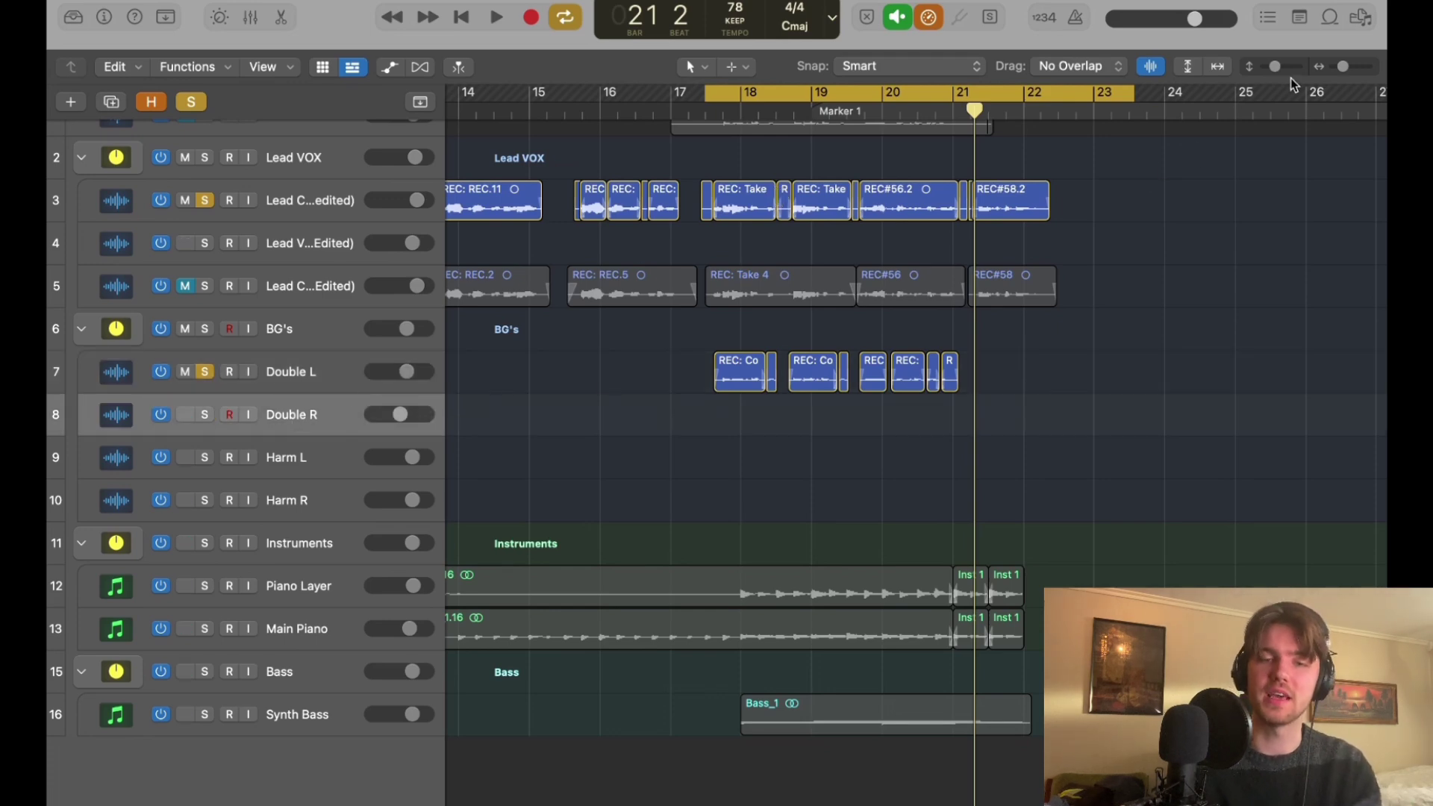
drag(1276, 67, 1280, 66)
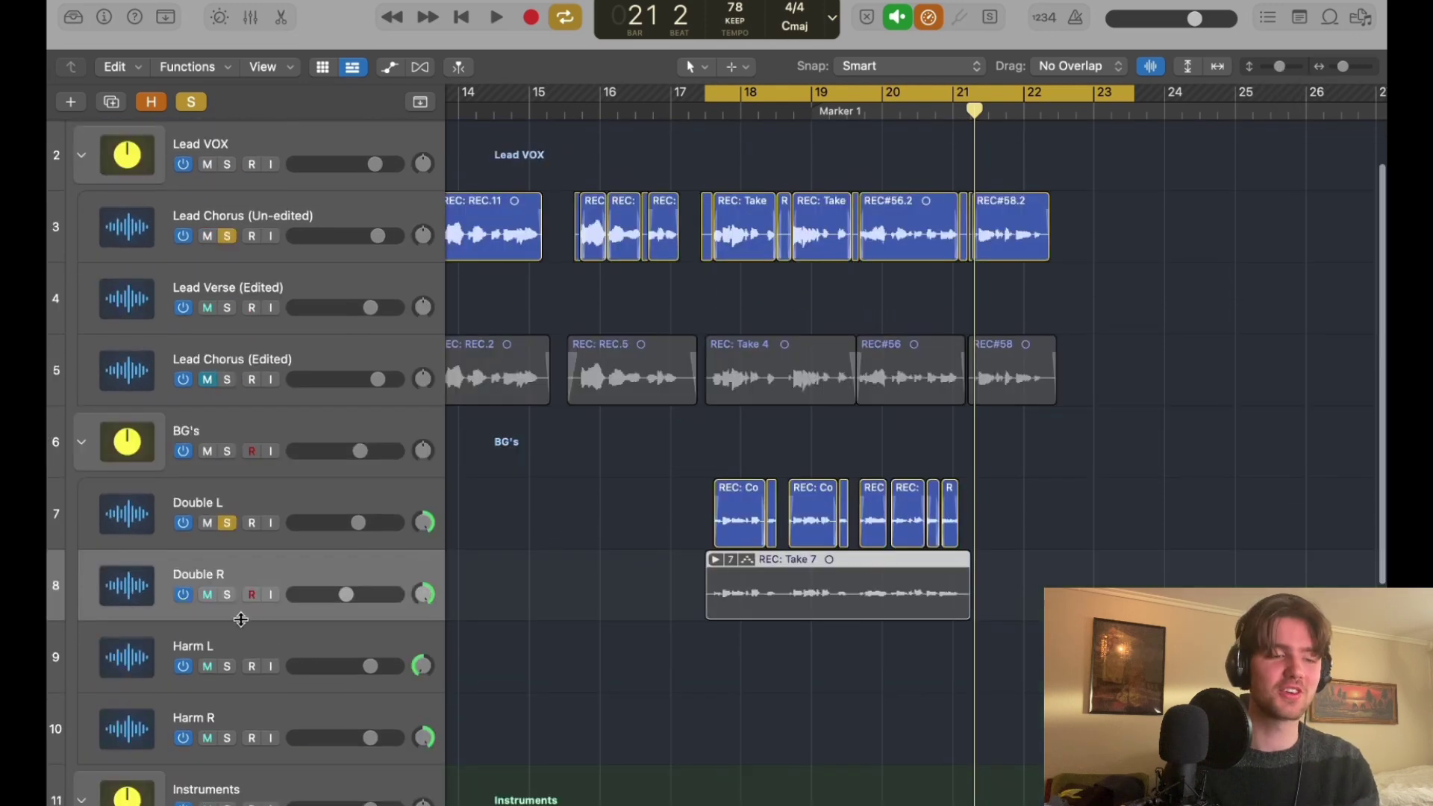
click(227, 596)
click(716, 561)
scroll(717, 581, down, 5)
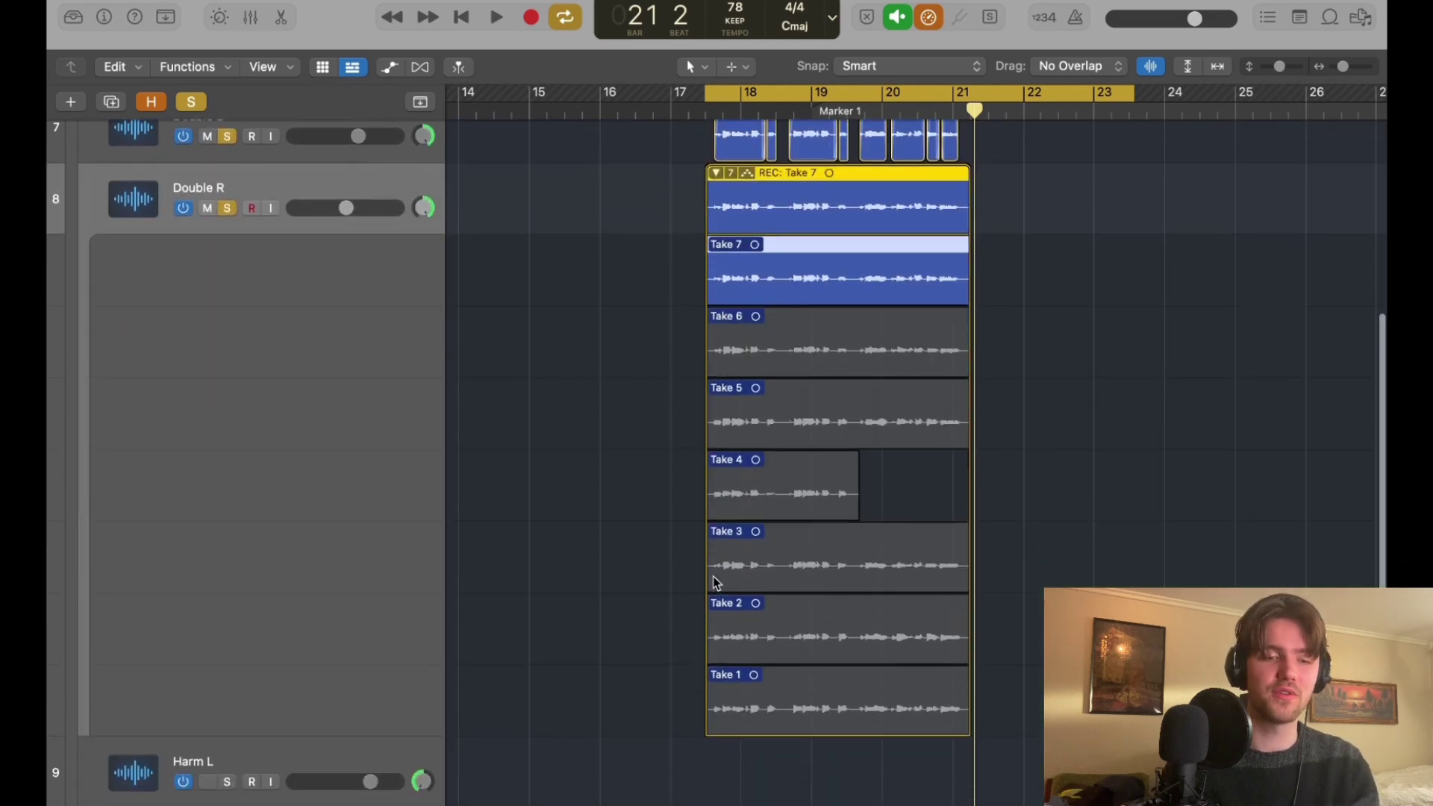
click(799, 593)
scroll(735, 374, up, 2)
click(718, 297)
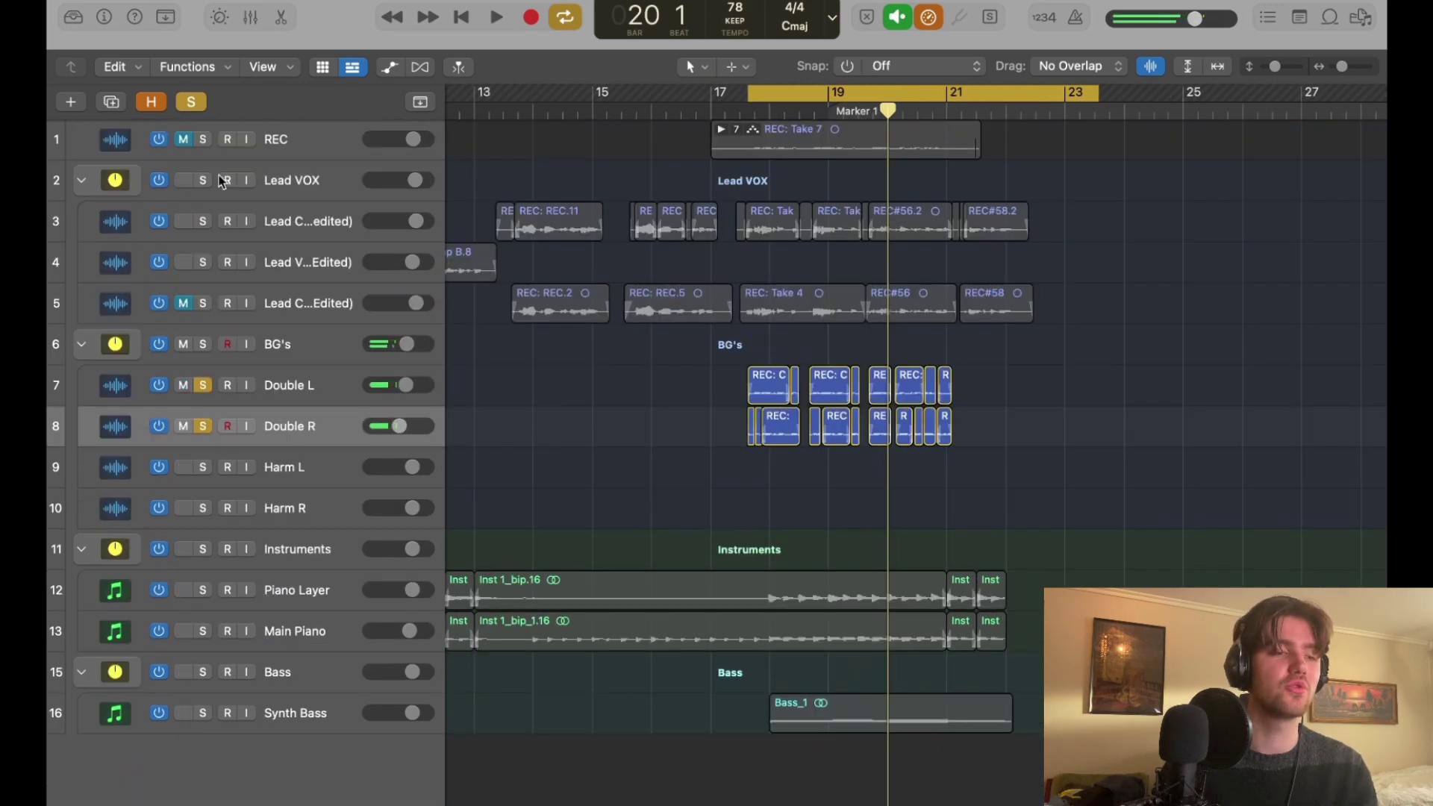
Solo Lead VOX and play it with both doubles, with the BG's channel strip shown and Snap set to Smart.
click(206, 181)
click(318, 358)
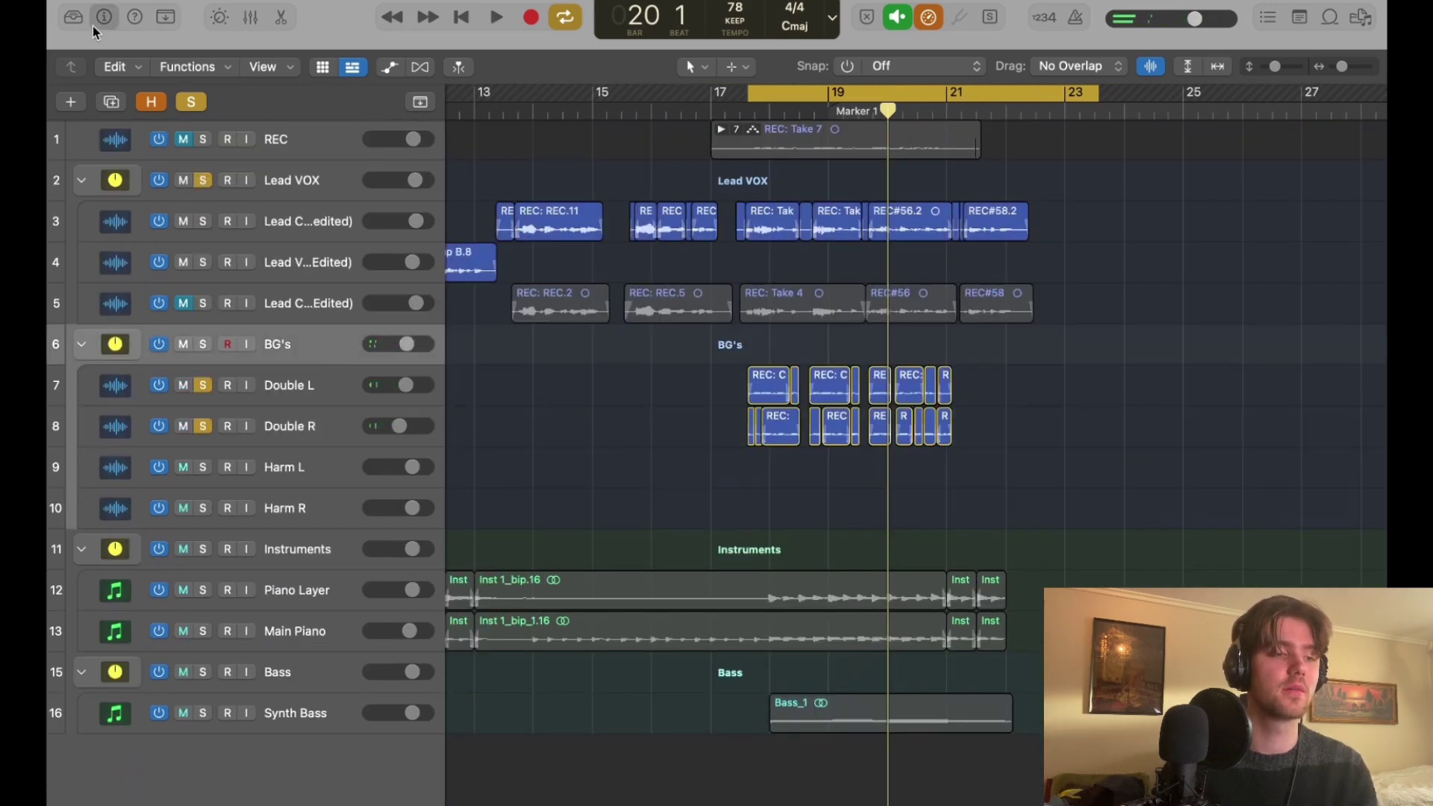
click(104, 17)
key(space)
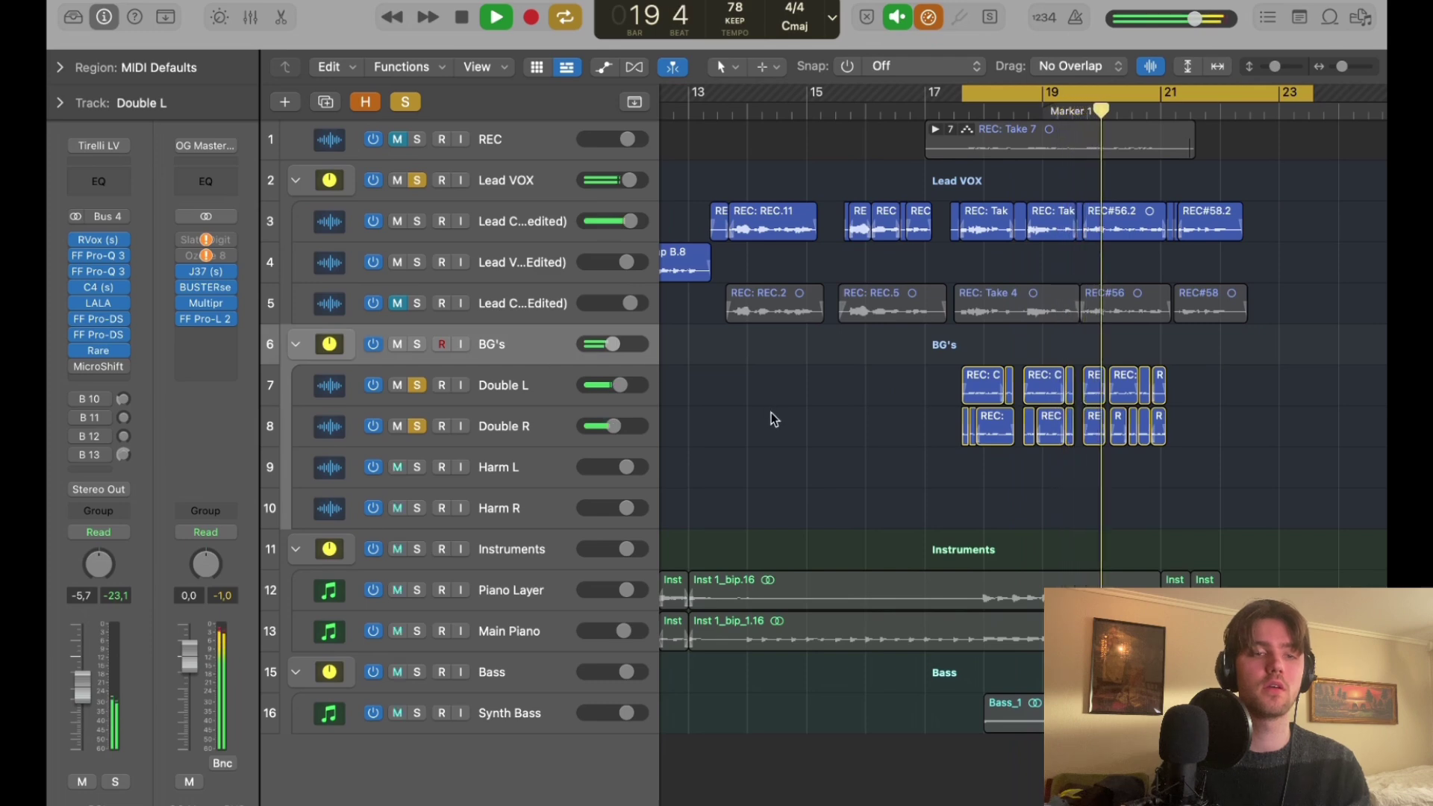
click(849, 67)
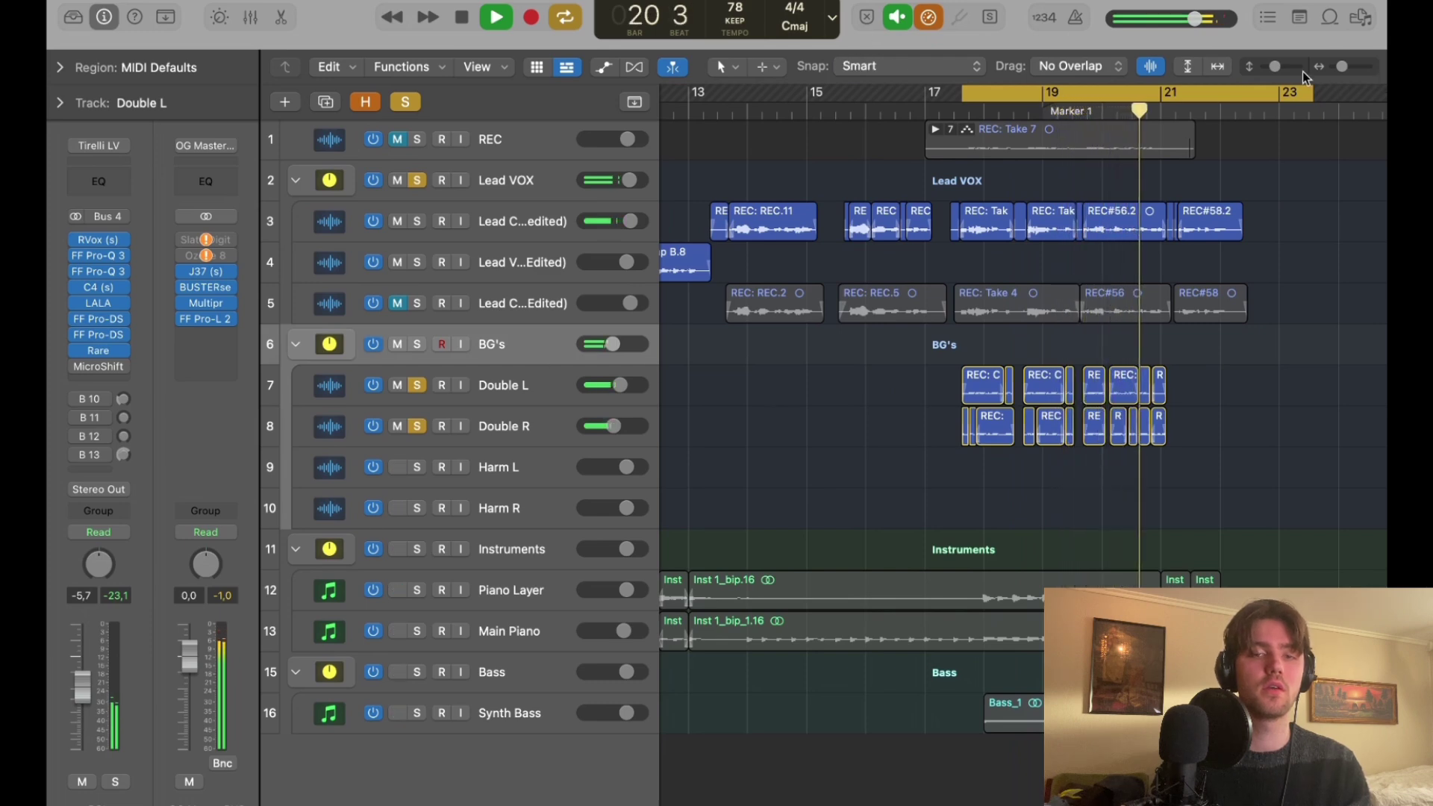
drag(1275, 66, 1272, 66)
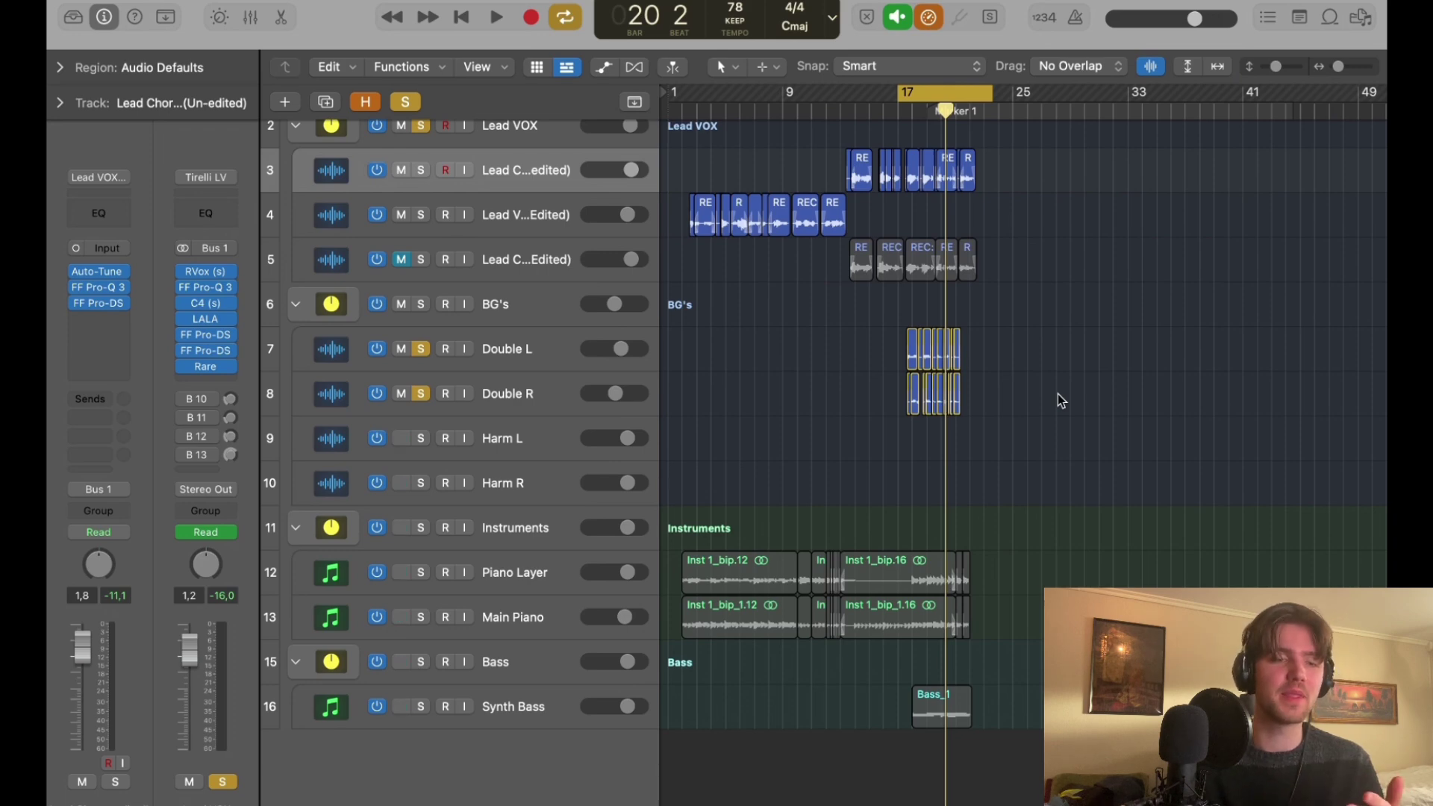
Clear all track solos and solo only Lead Chorus (Un-edited).
scroll(1059, 392, up, 2)
click(404, 101)
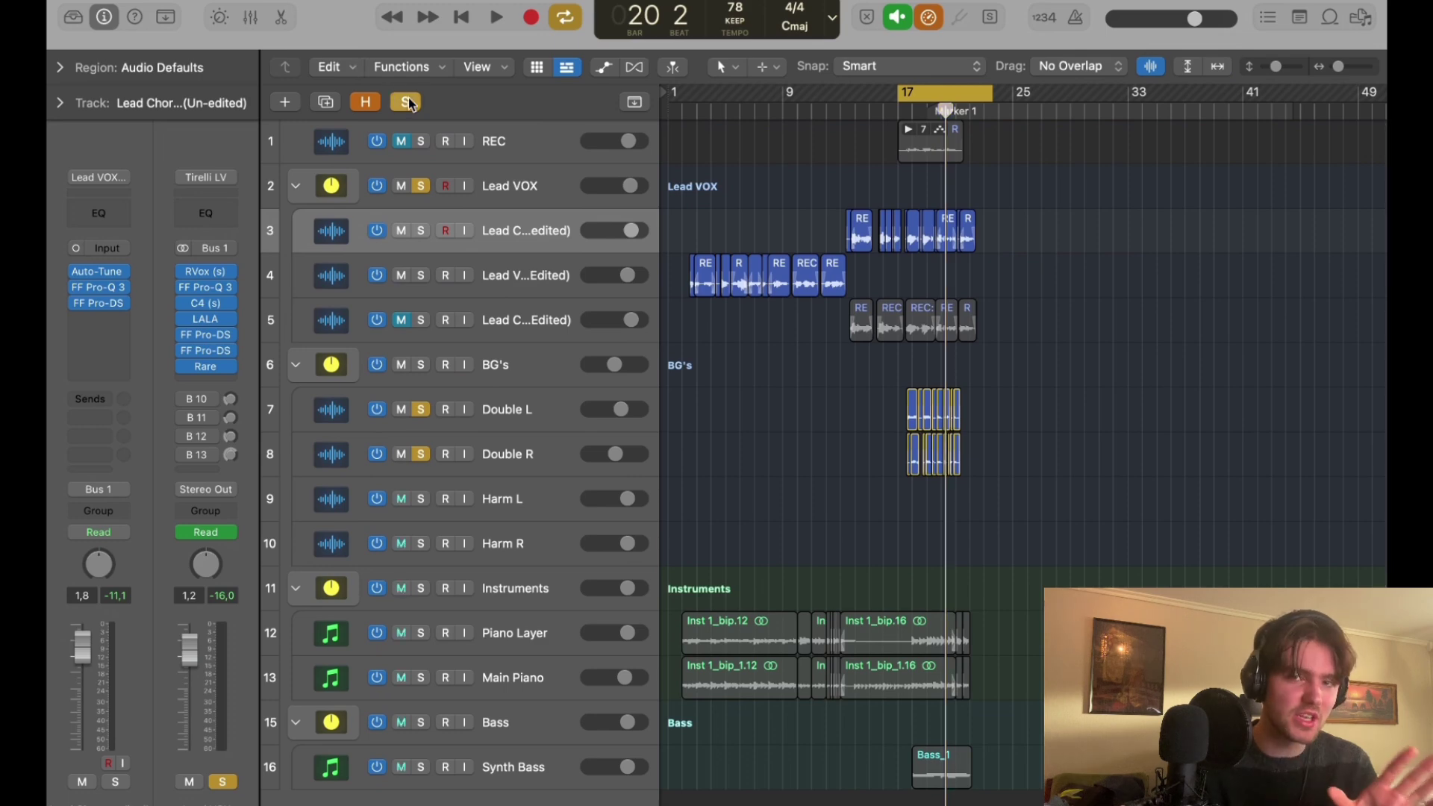
click(516, 221)
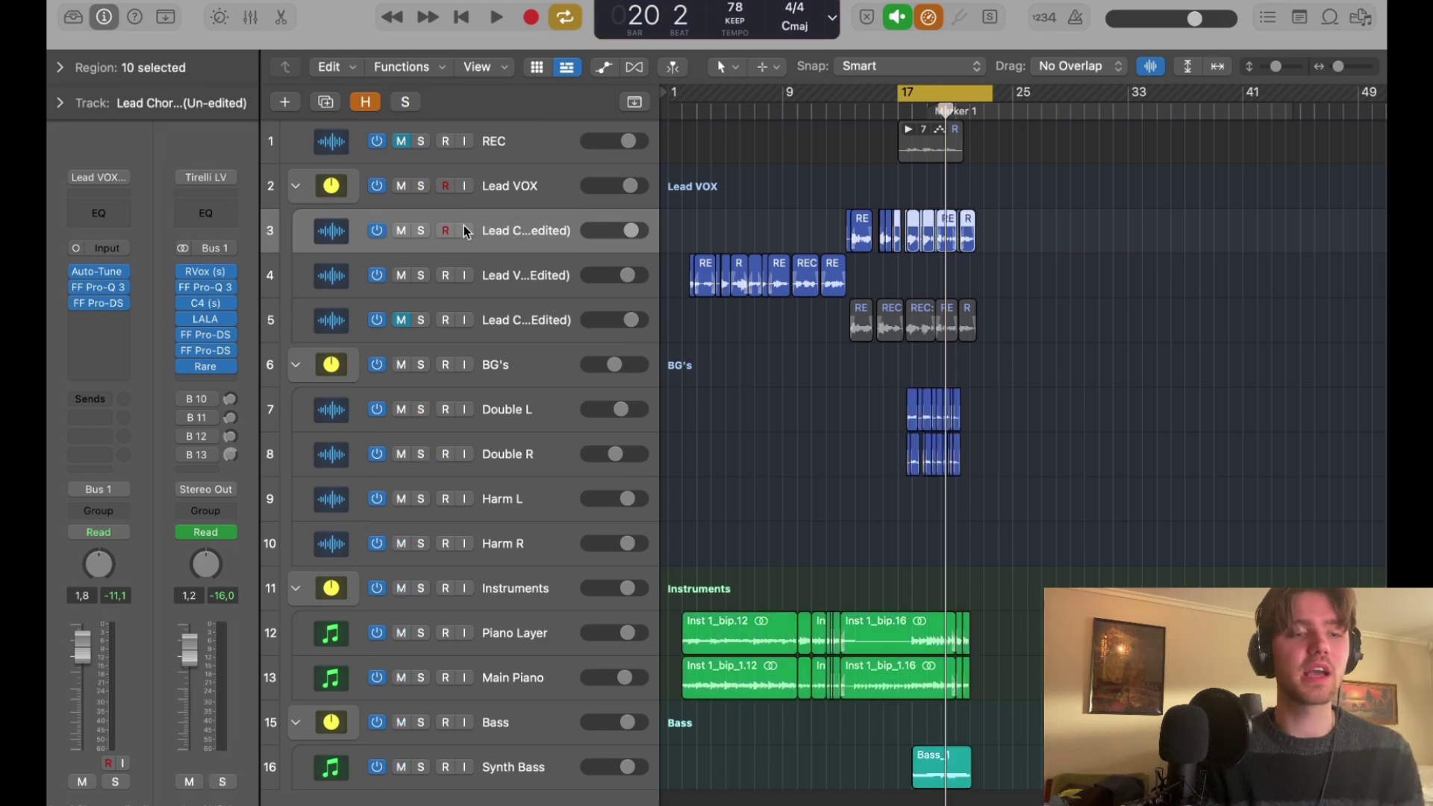
click(422, 230)
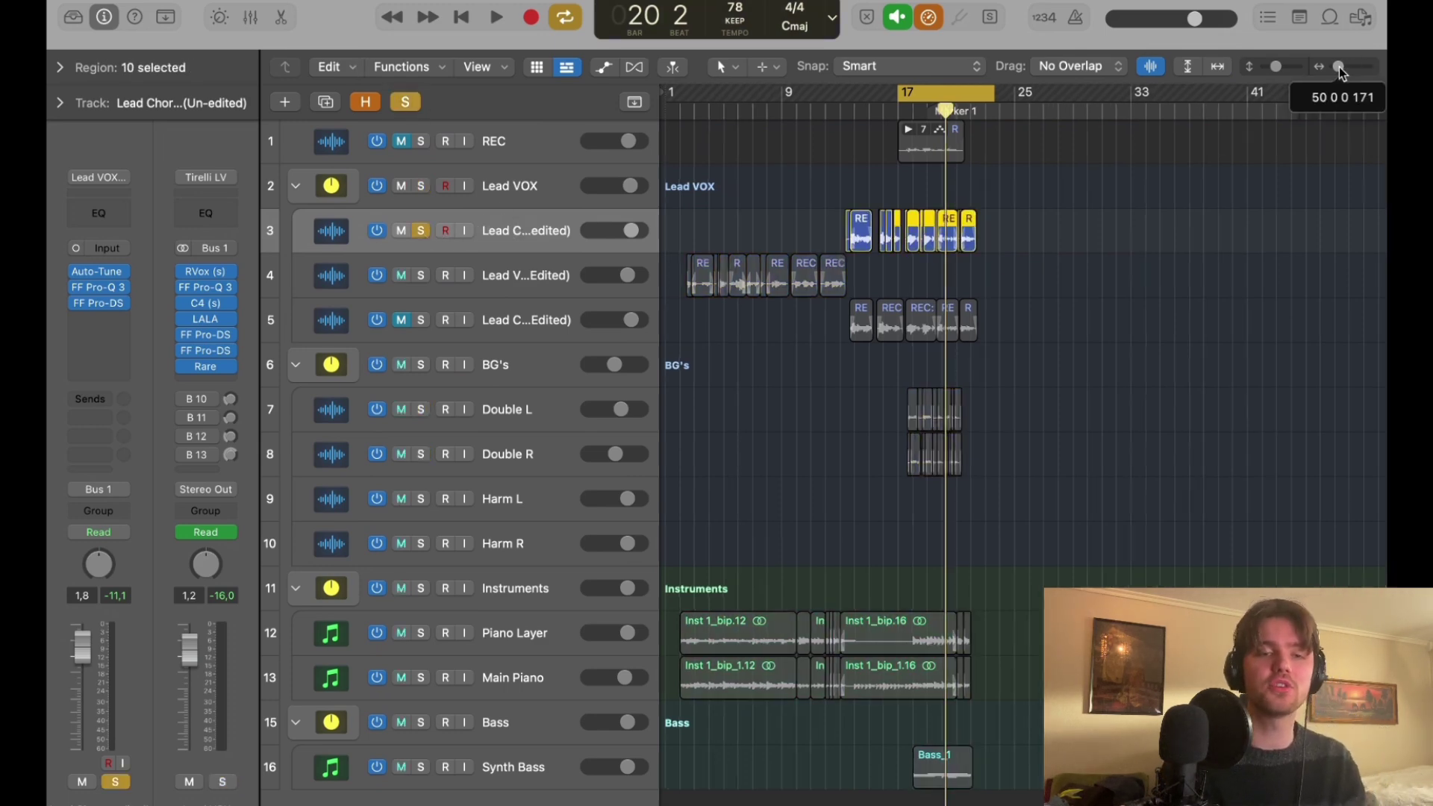
Open the Auto-Tune Pro plug-in on Lead Chorus (Un-edited) and reposition its window to show all the controls.
drag(1338, 66, 1343, 67)
click(94, 271)
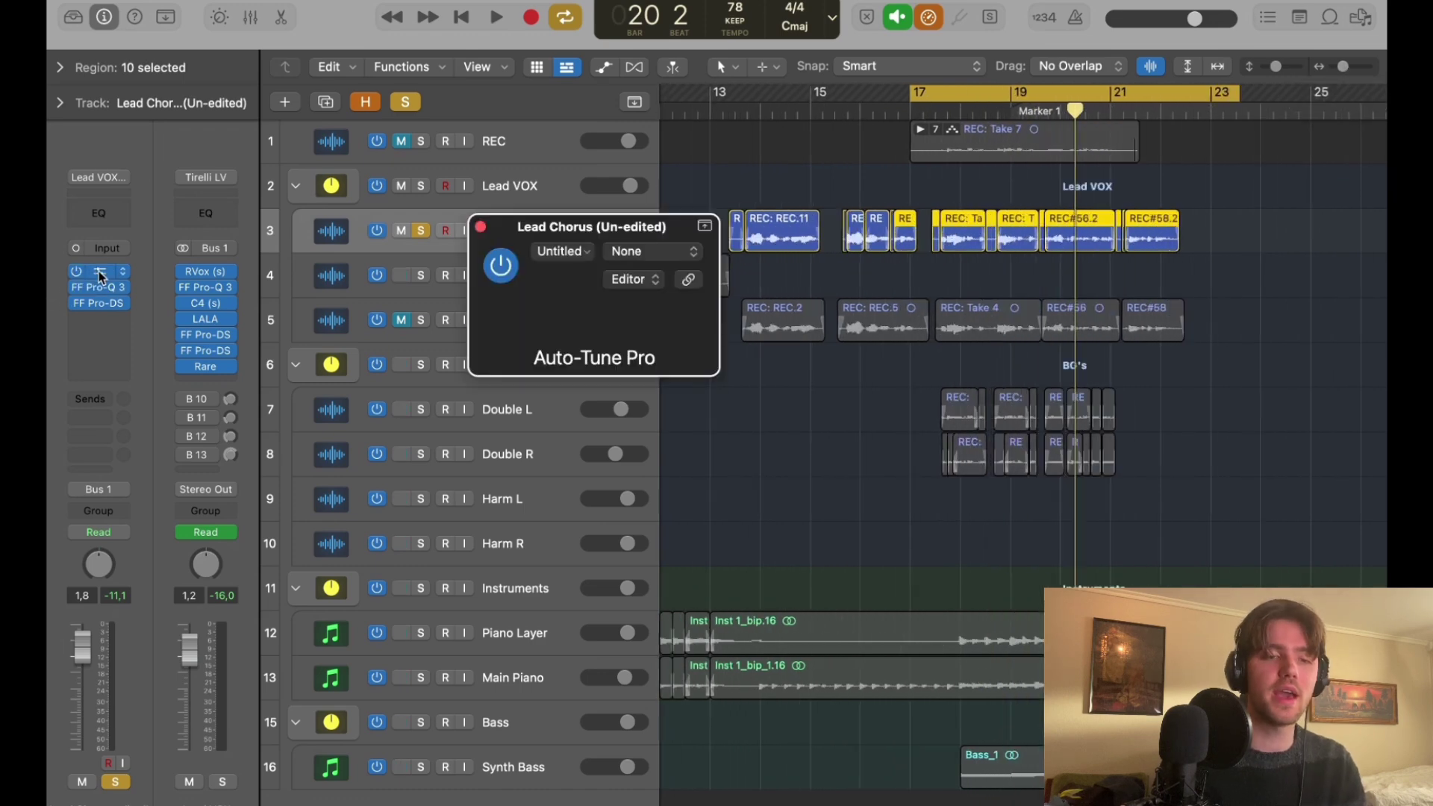
drag(923, 240, 803, 79)
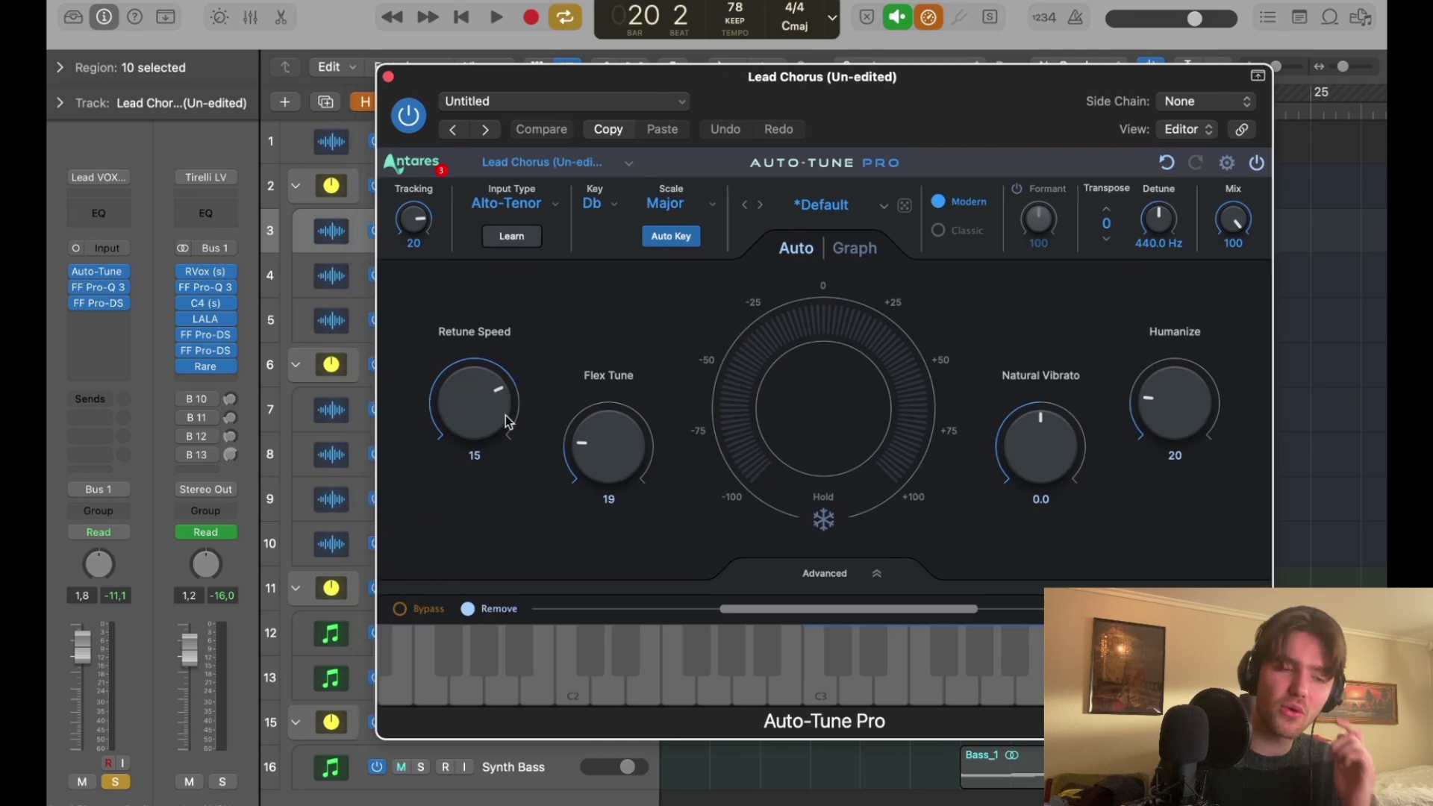
Close the Auto-Tune Pro window, deselect the lead chorus regions and extend the cycle range's start back to about bar 13.
drag(750, 82, 701, 137)
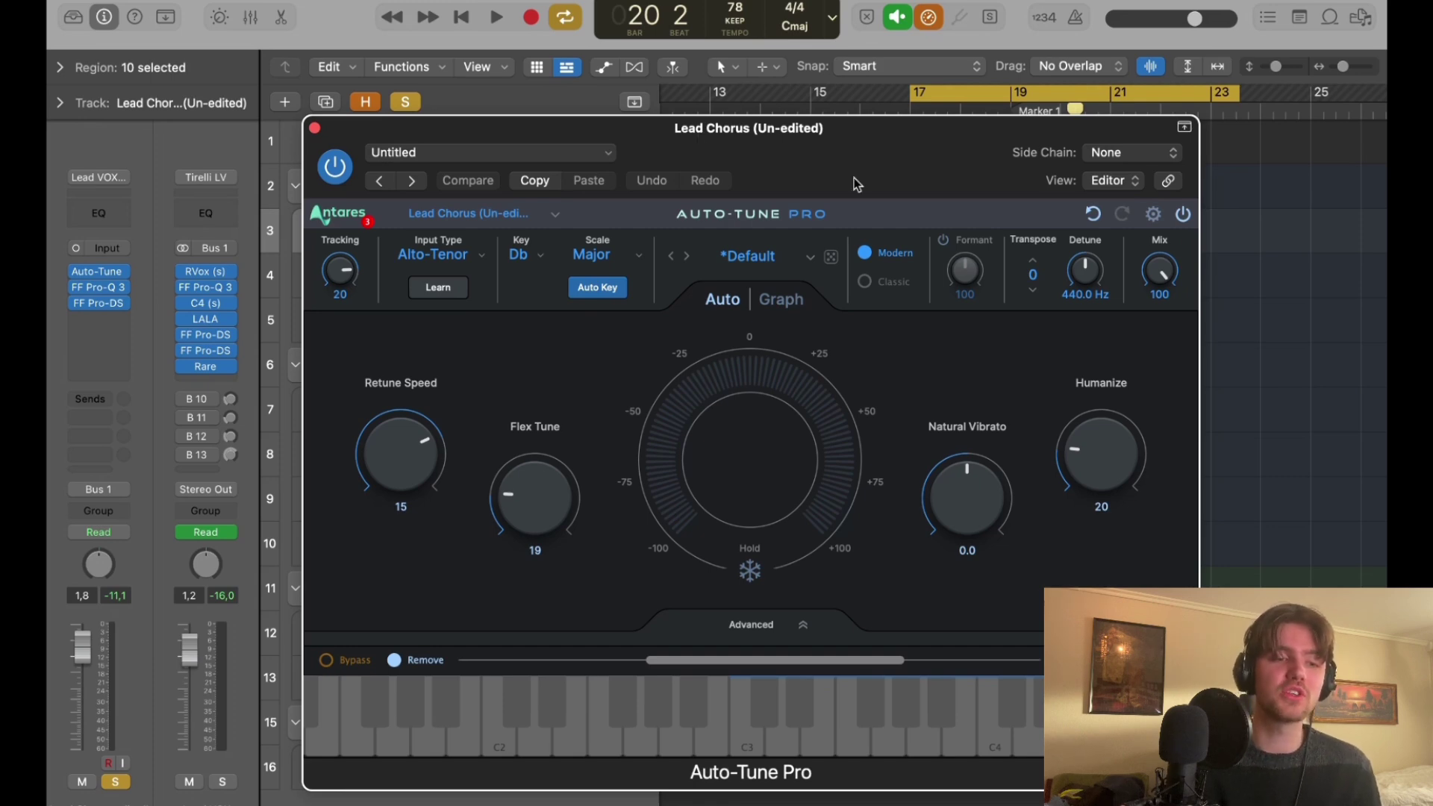
click(315, 128)
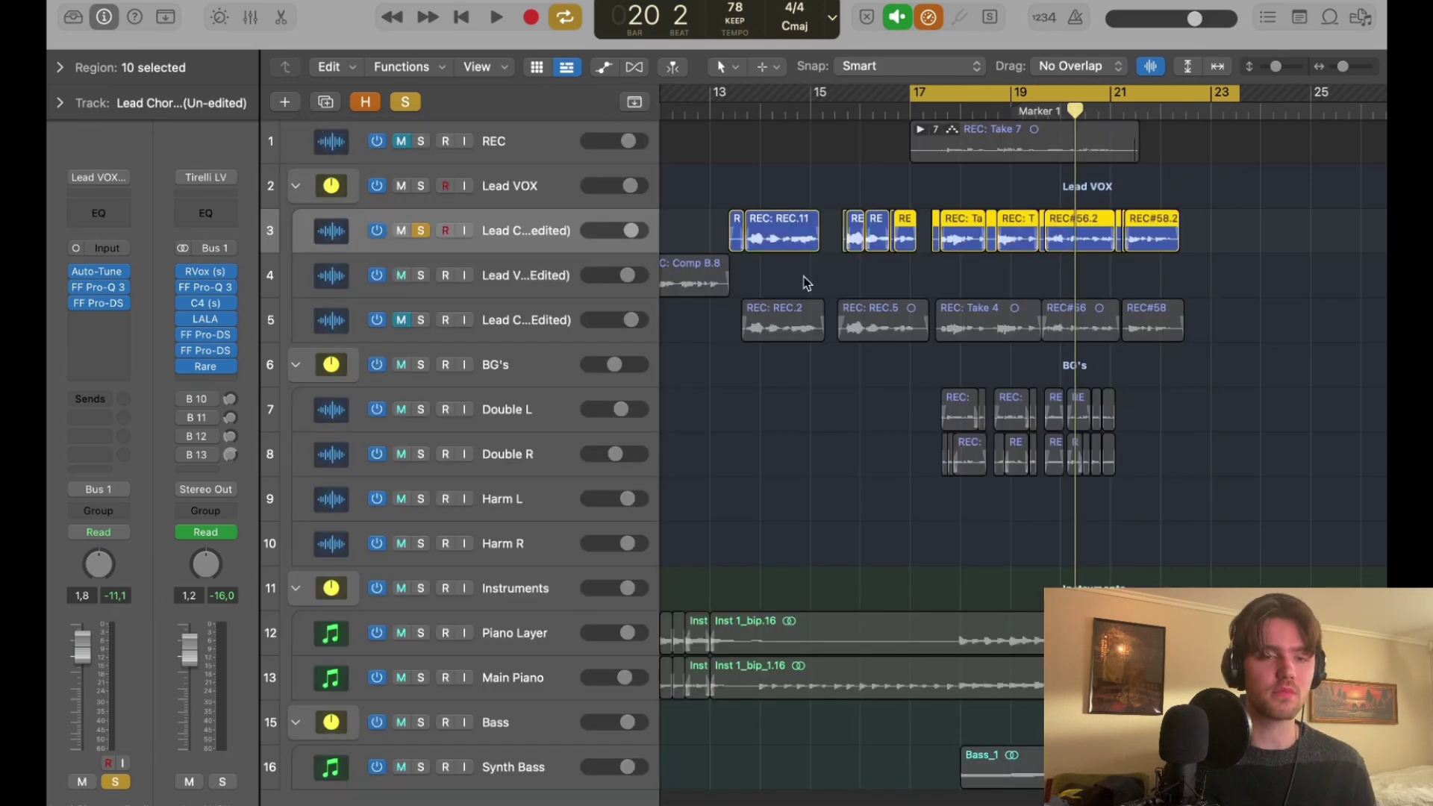
click(887, 166)
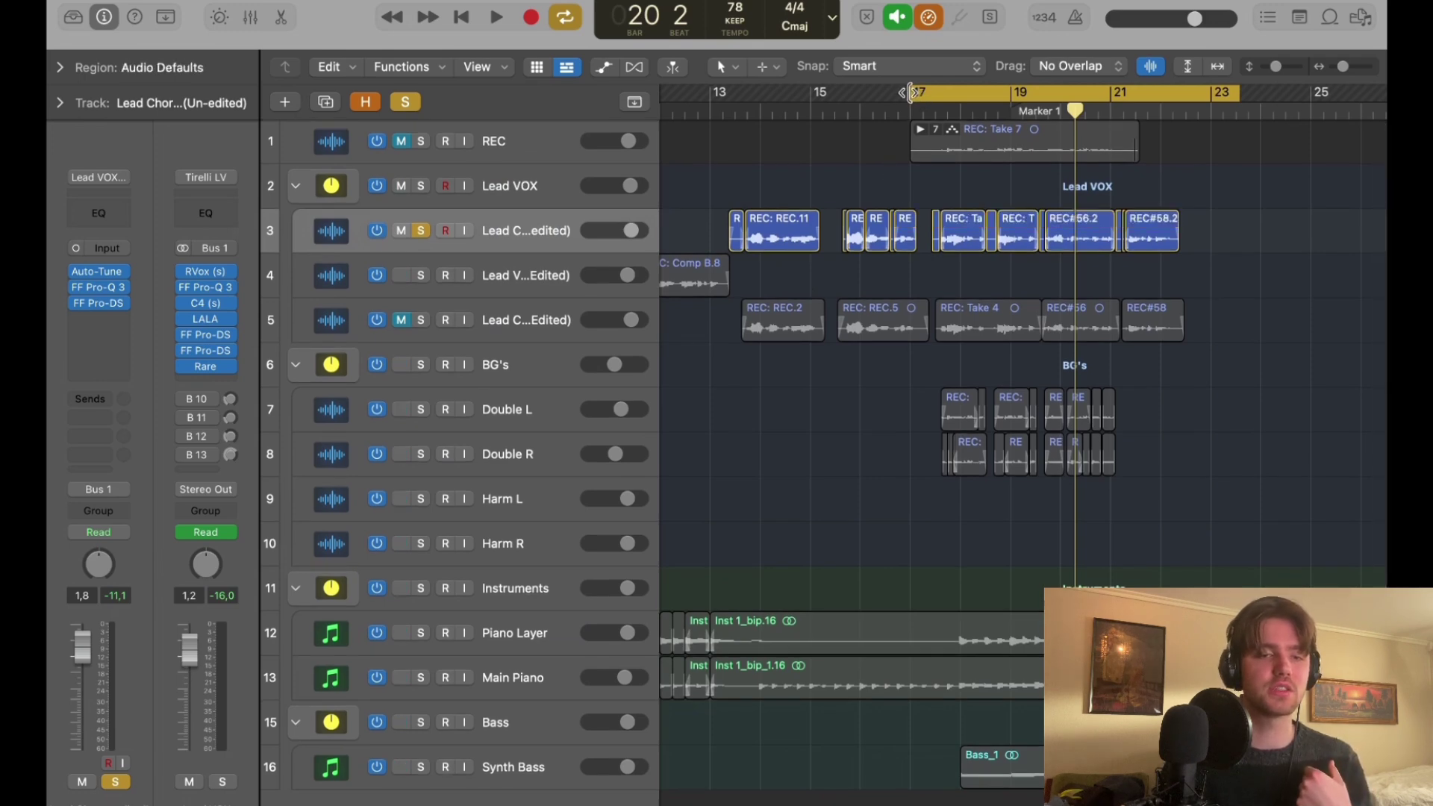
drag(910, 92, 717, 113)
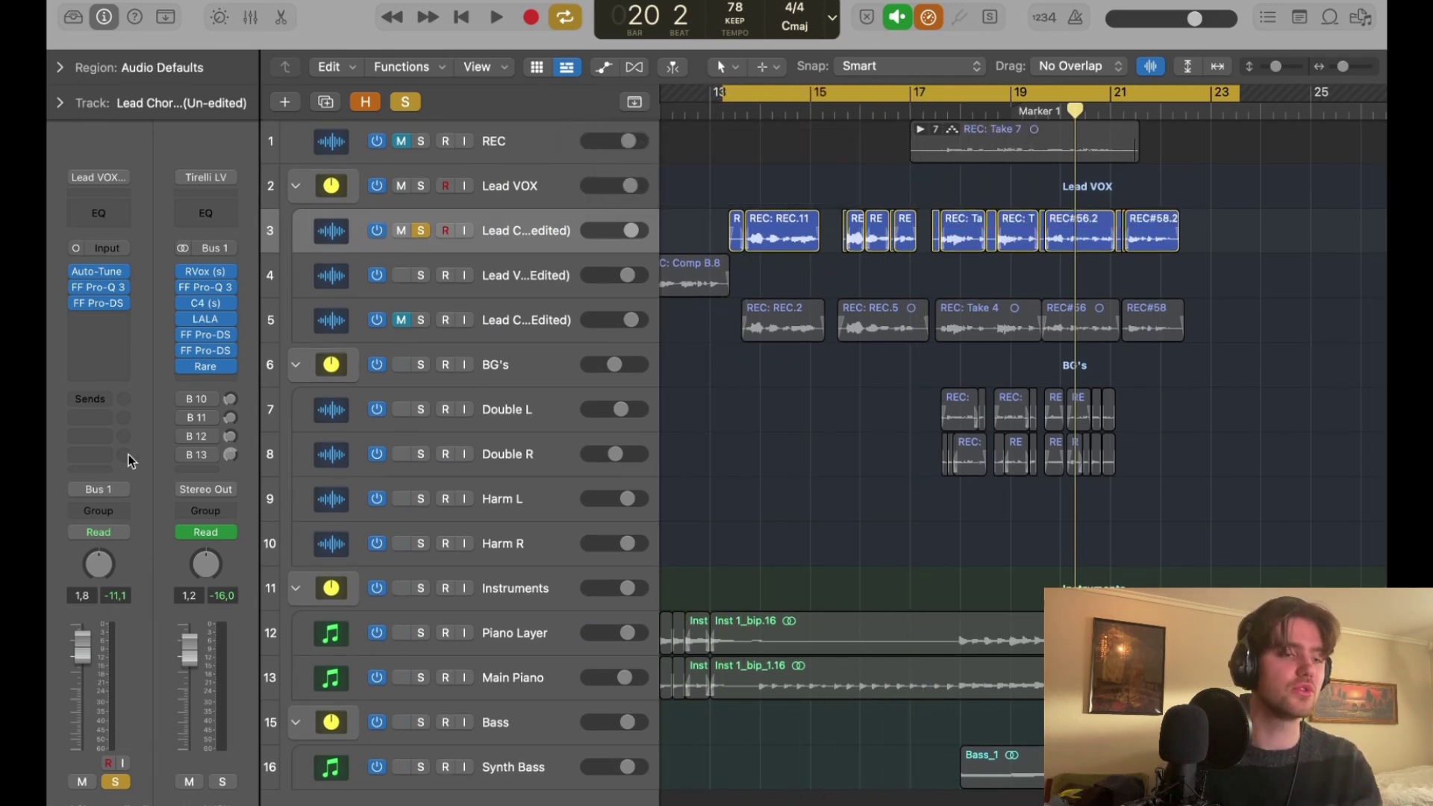
Insert Celemony Melodyne (Mono) ahead of Auto-Tune on Lead Chorus (Un-edited) and dismiss its welcome screen.
click(106, 262)
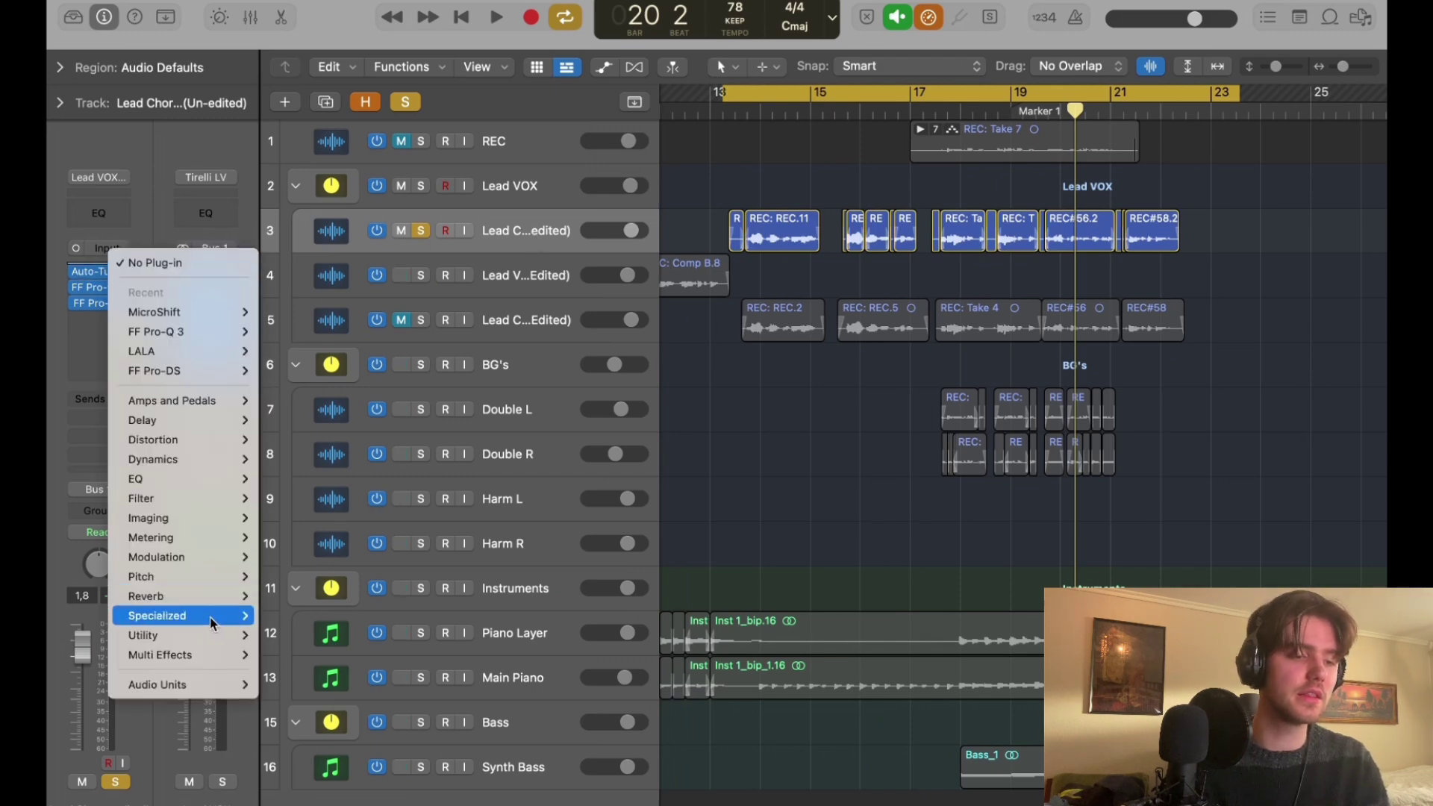
mouse_move(217, 687)
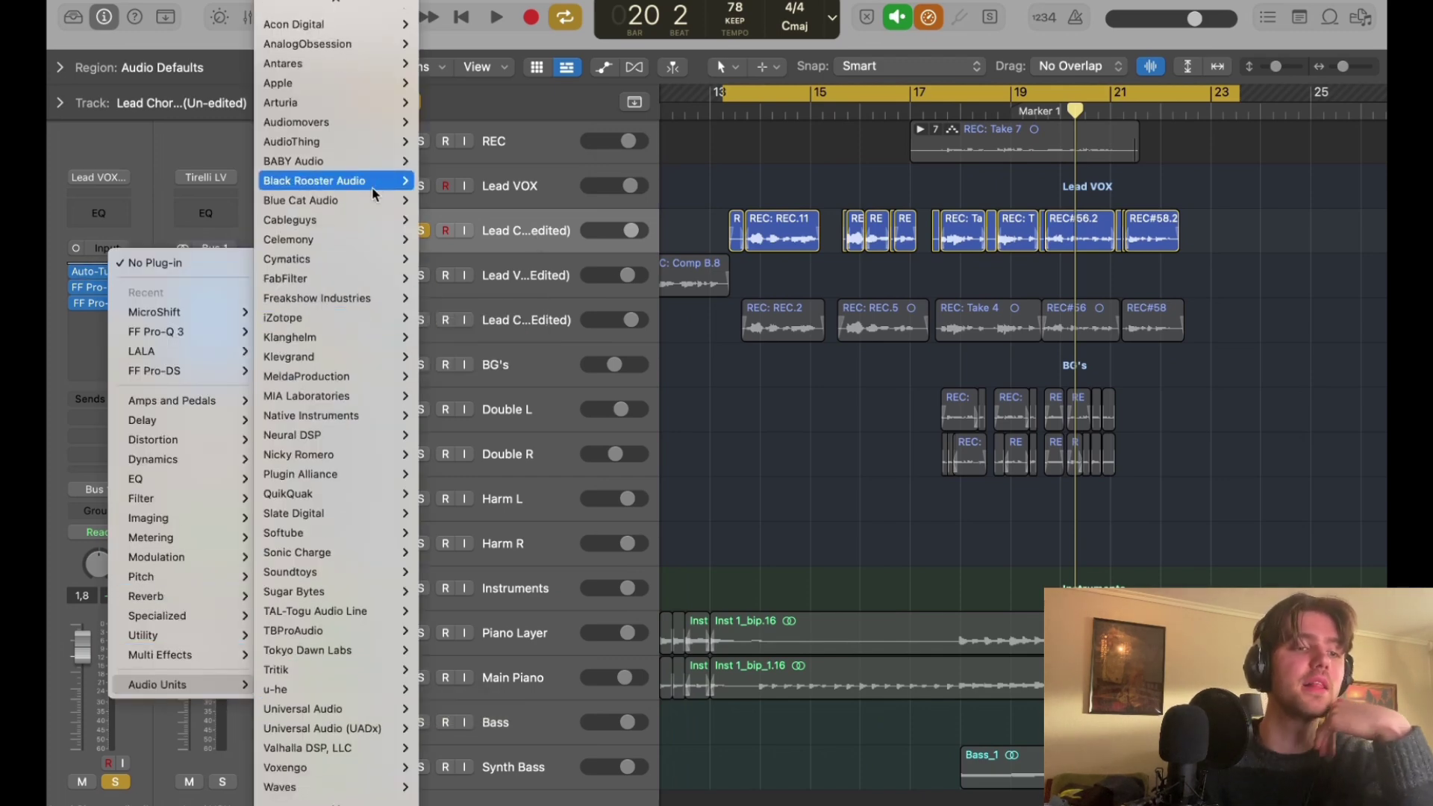
mouse_move(378, 239)
mouse_move(491, 239)
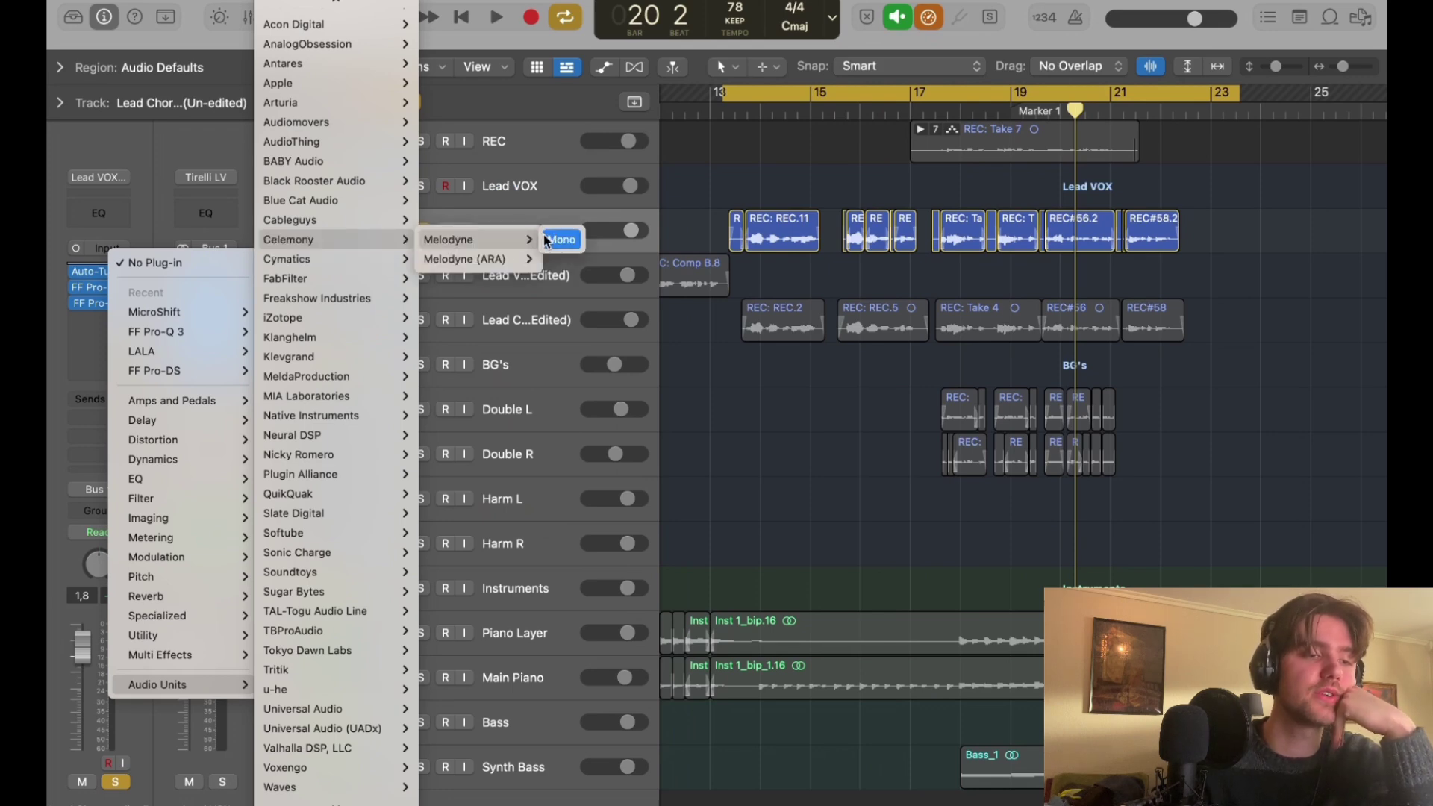
click(562, 239)
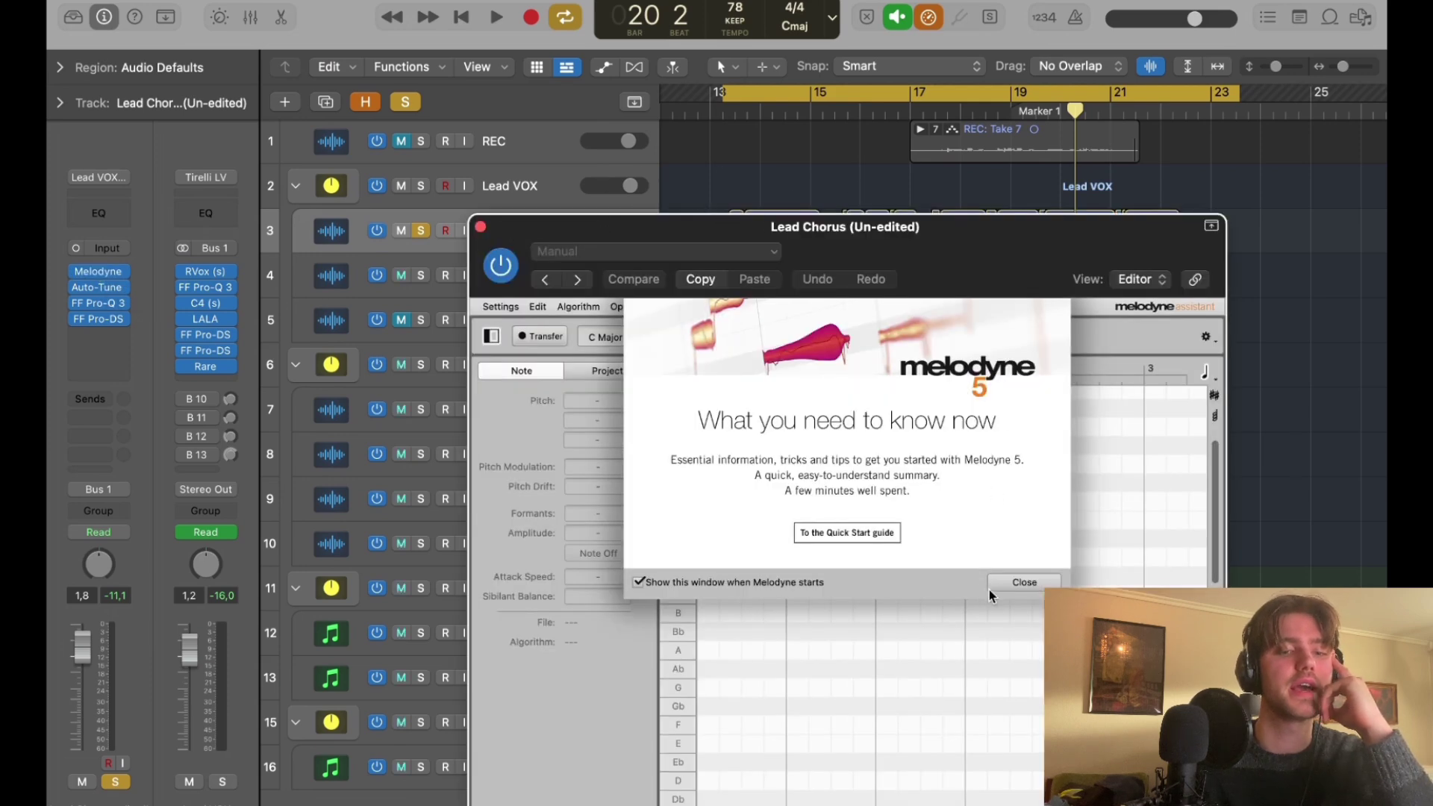
click(1026, 582)
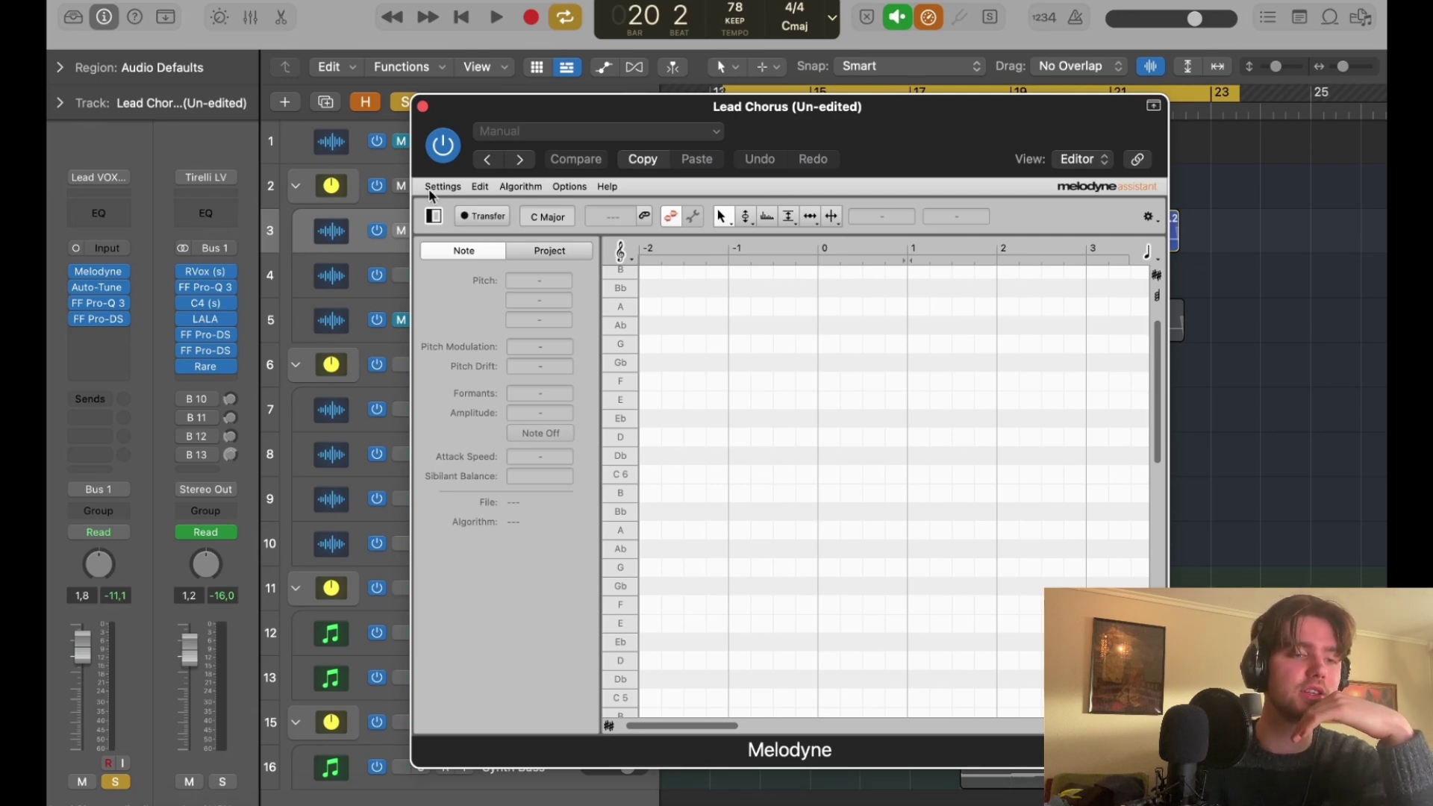
Transfer the lead chorus audio into Melodyne by playing the cycle range from bar 13 to bar 23.
drag(453, 112, 564, 82)
click(577, 200)
key(space)
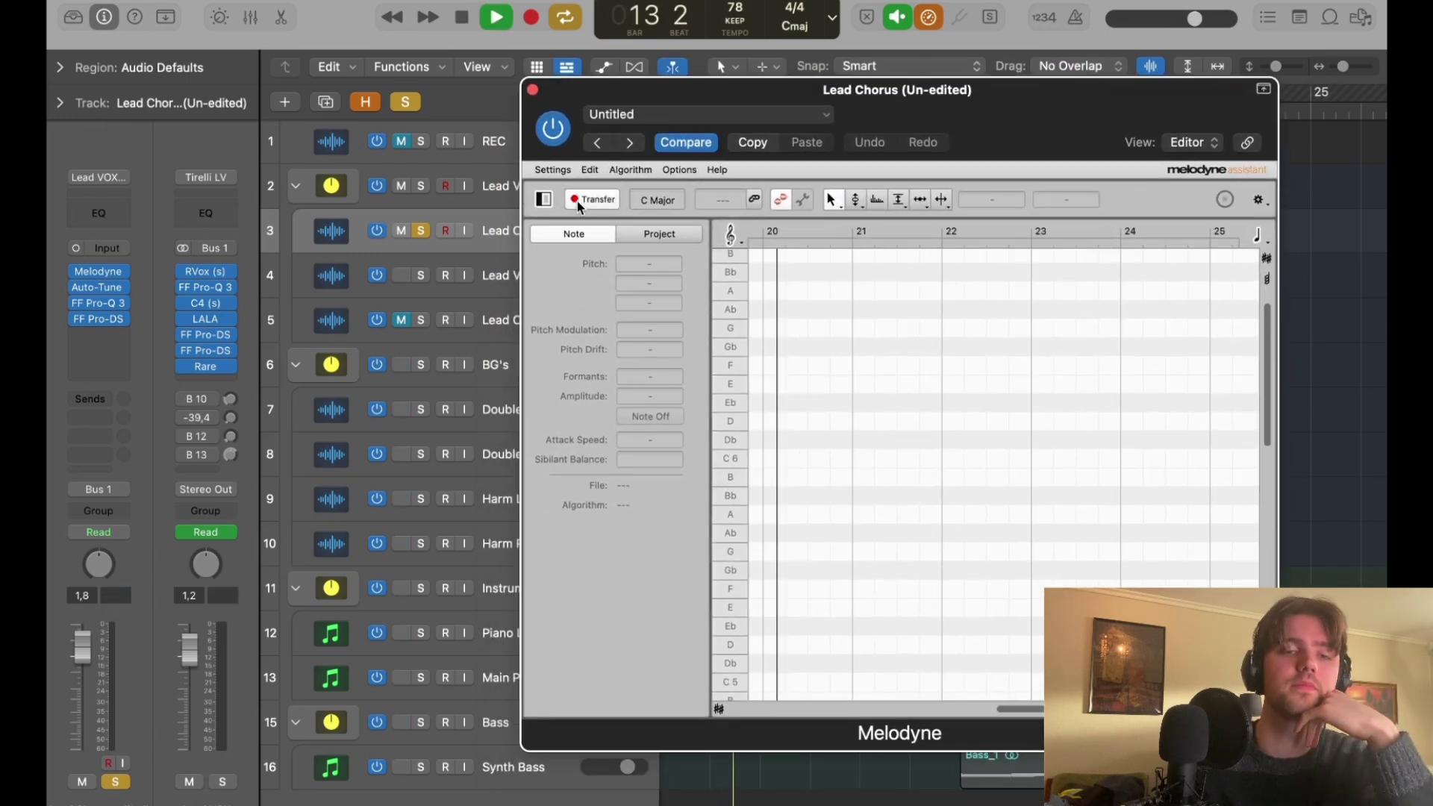
drag(937, 106, 776, 88)
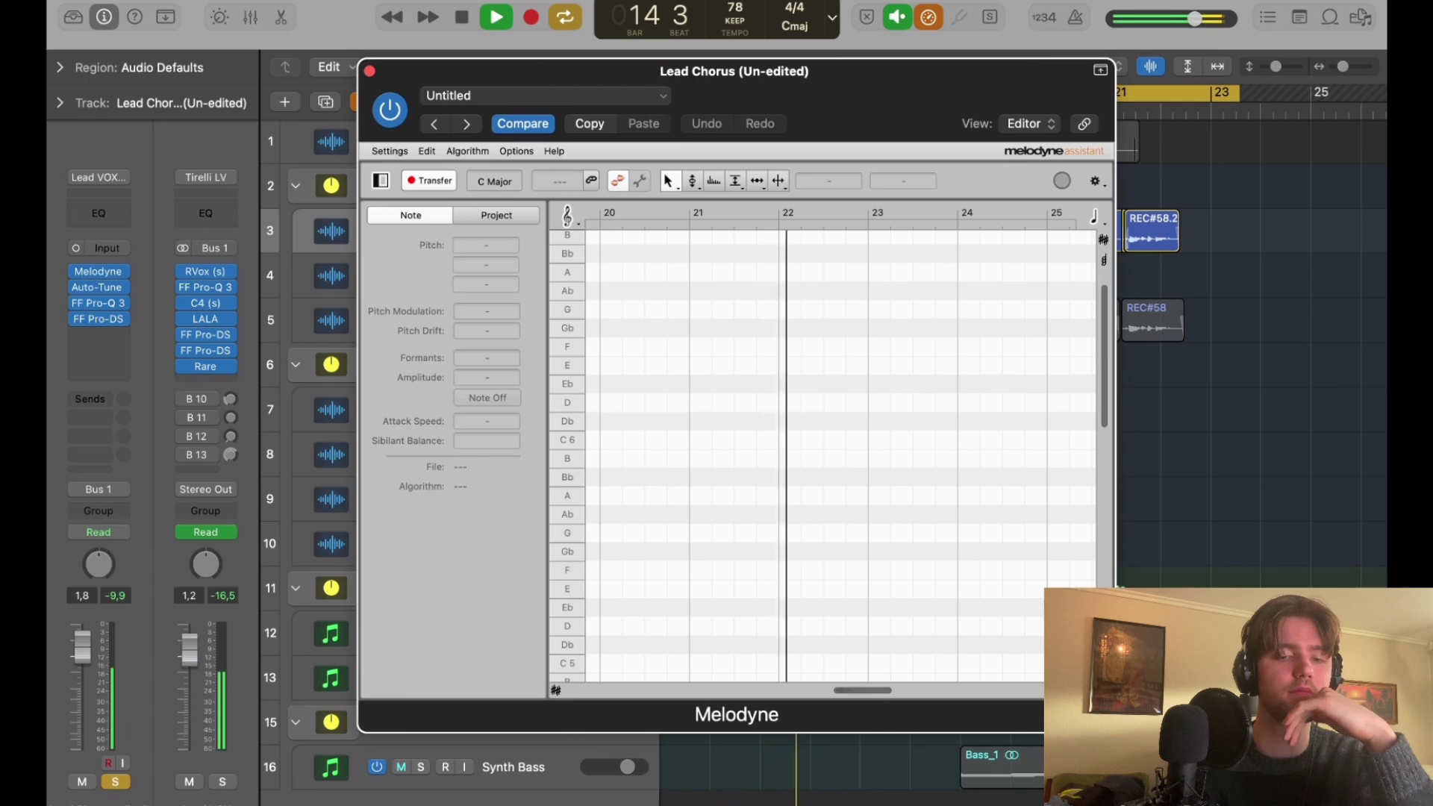
drag(912, 88, 950, 105)
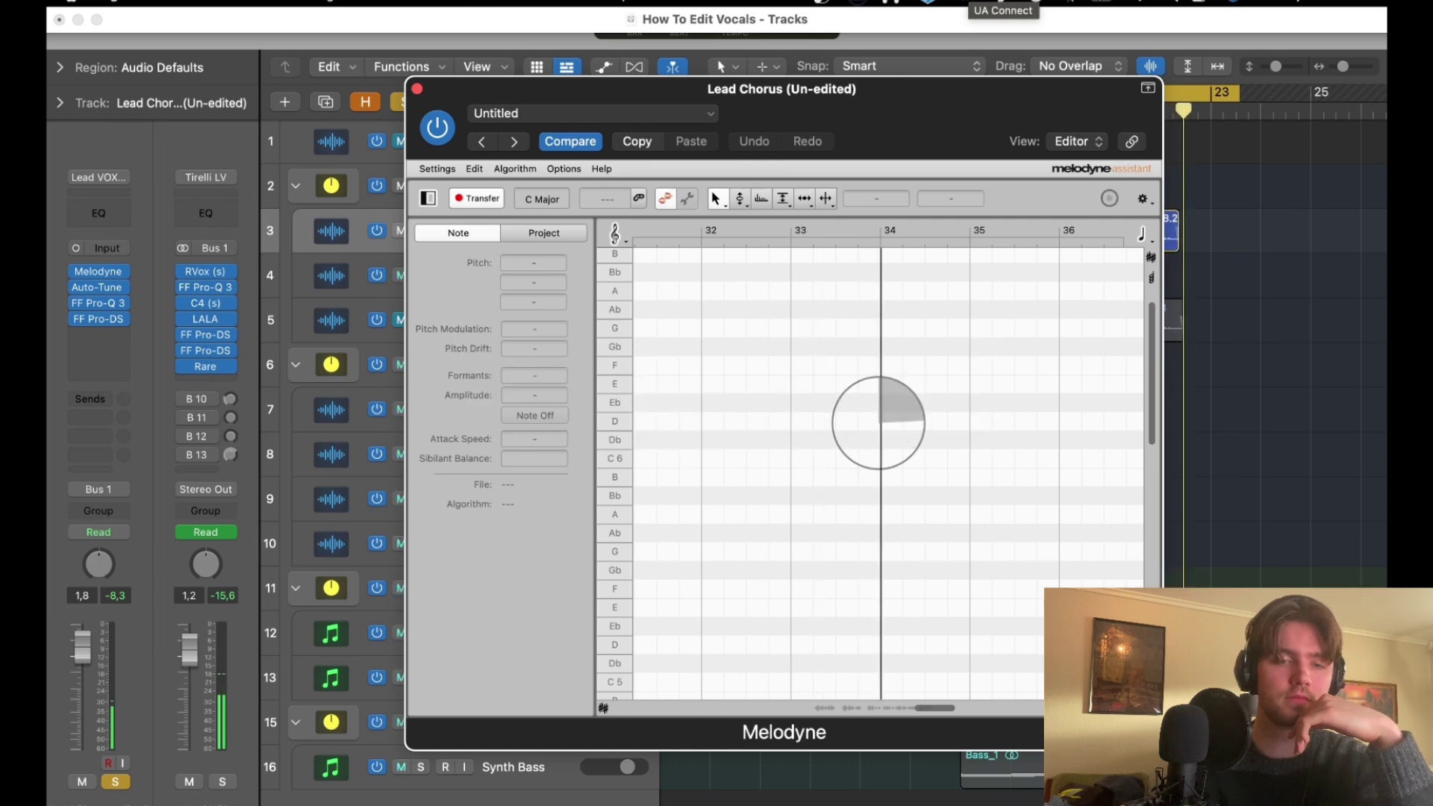
key(space)
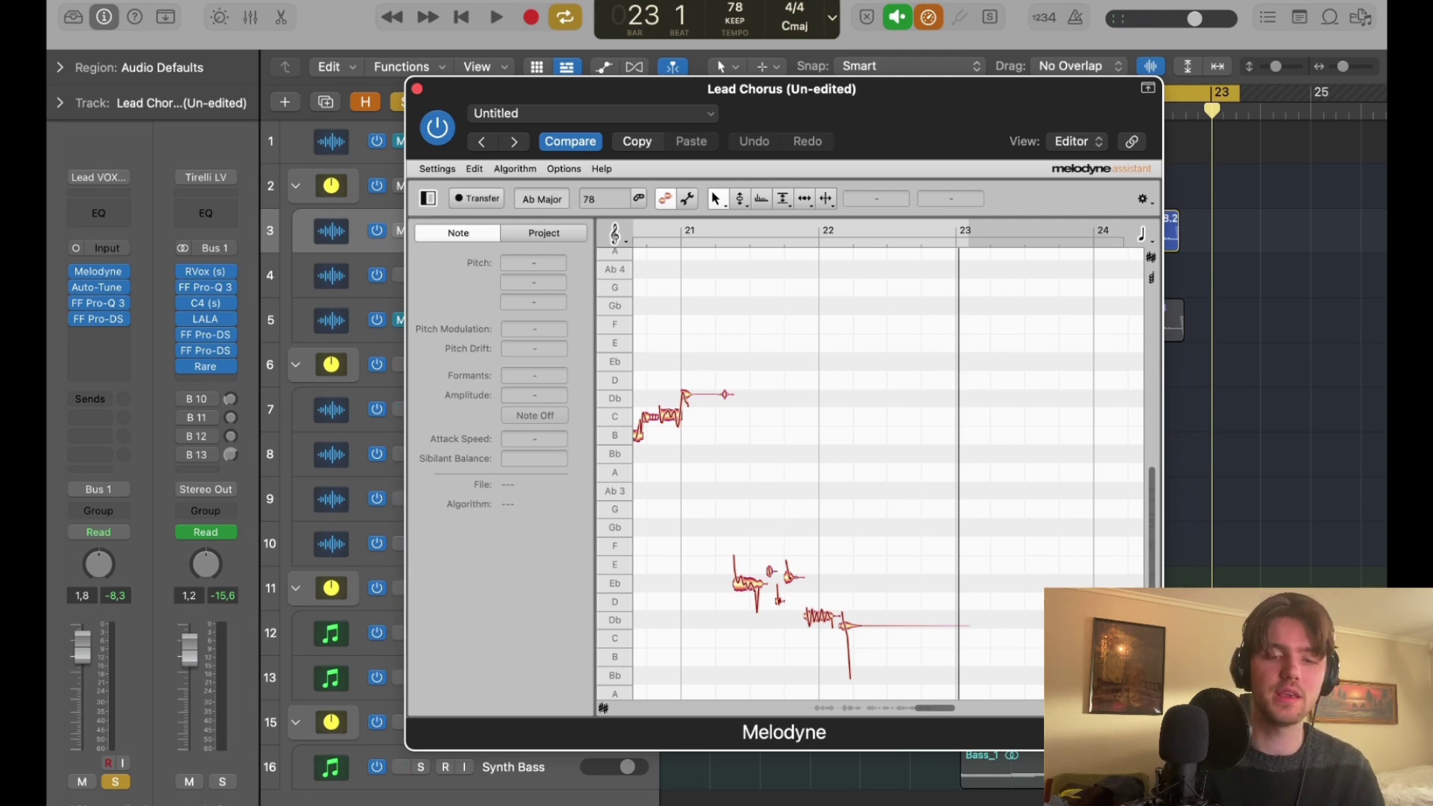
Snap the Db 4 and Ab 3 notes just before bar 14 to their exact pitches at 0 ct.
scroll(876, 497, left, 10)
scroll(876, 498, left, 10)
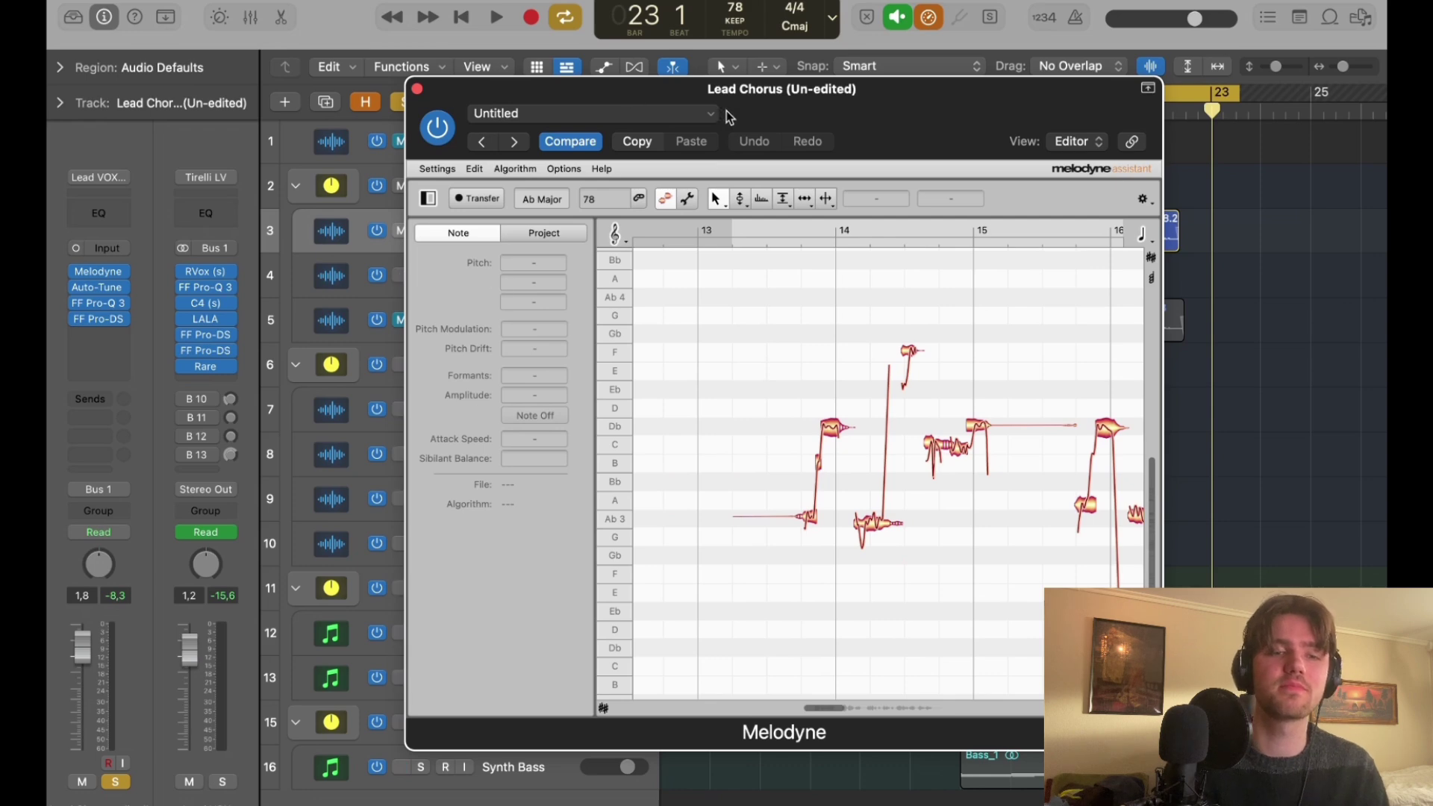
drag(856, 129, 748, 79)
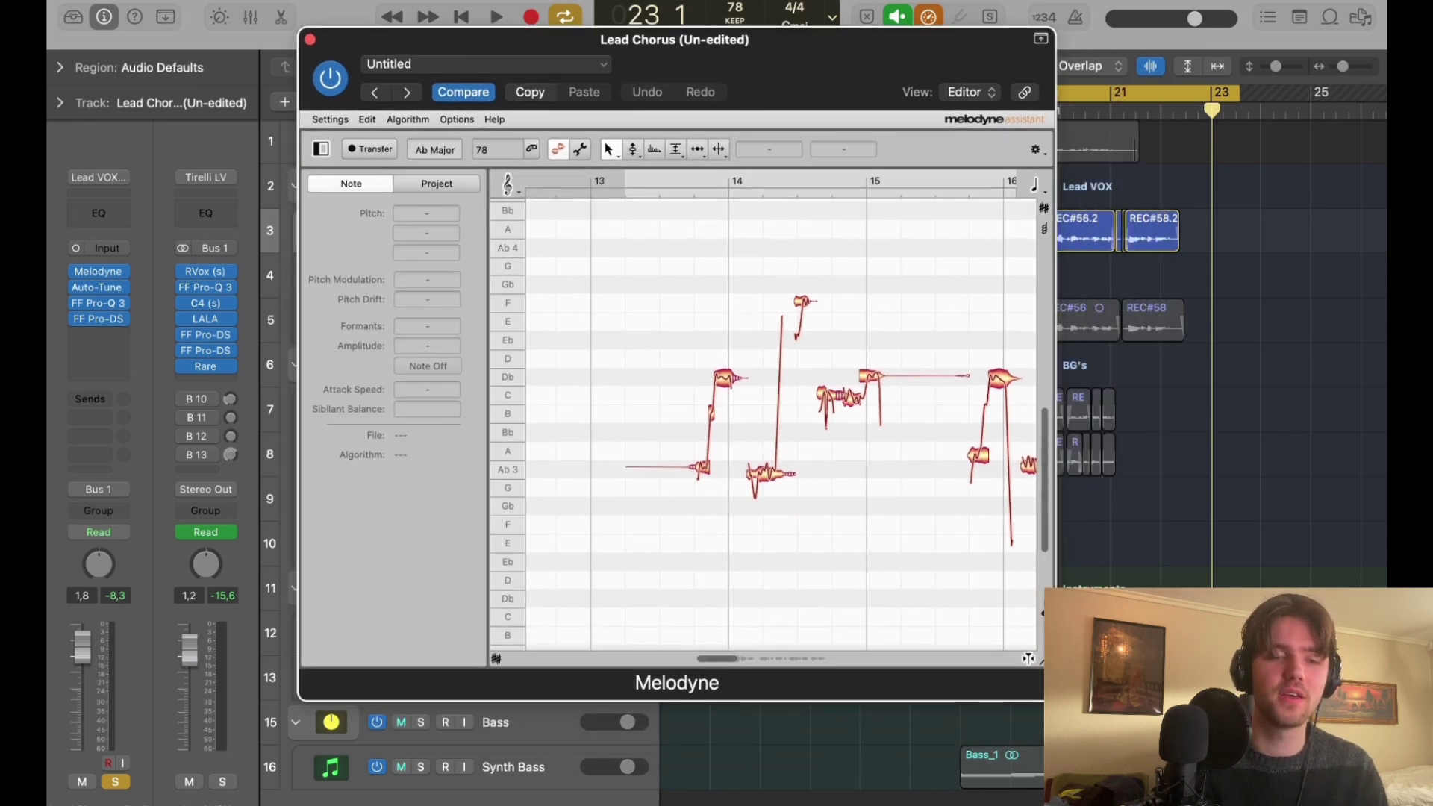
drag(736, 656, 706, 660)
scroll(848, 528, right, 5)
click(896, 383)
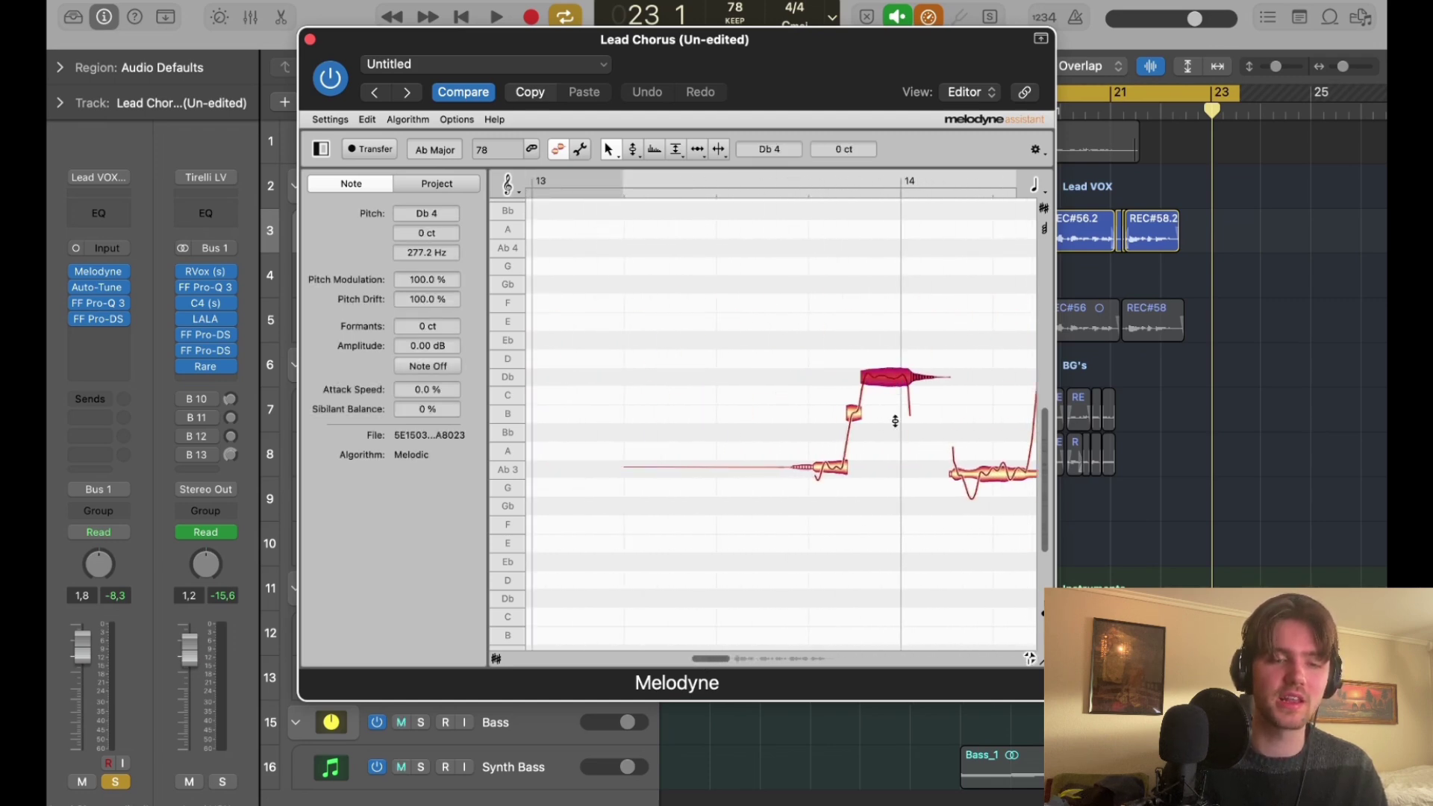
scroll(895, 450, right, 5)
scroll(742, 495, left, 2)
click(580, 467)
scroll(730, 397, left, 3)
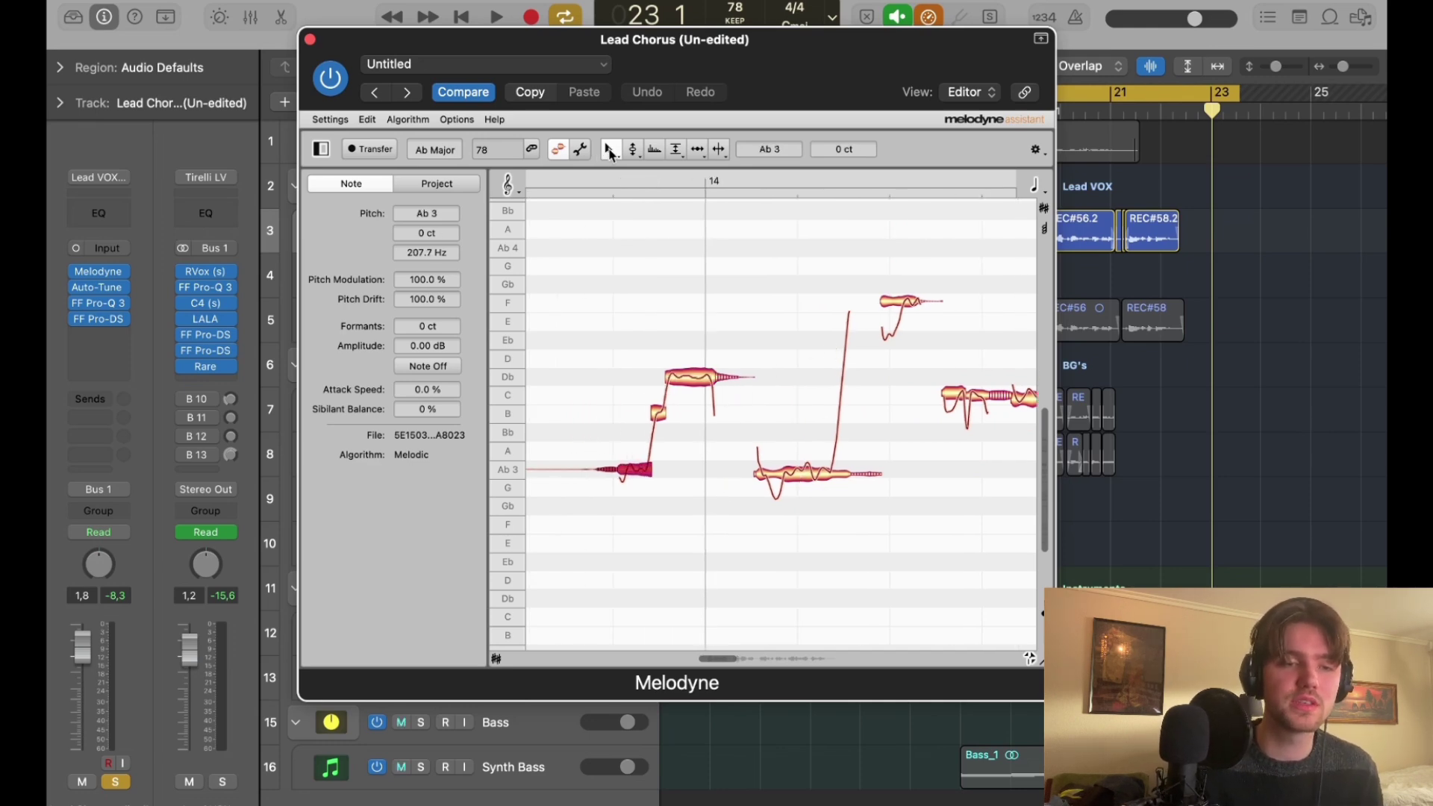
Snap the Ab 3, F 4, C 4 and Db 4 notes between bars 14 and 15 to exact pitch.
click(609, 149)
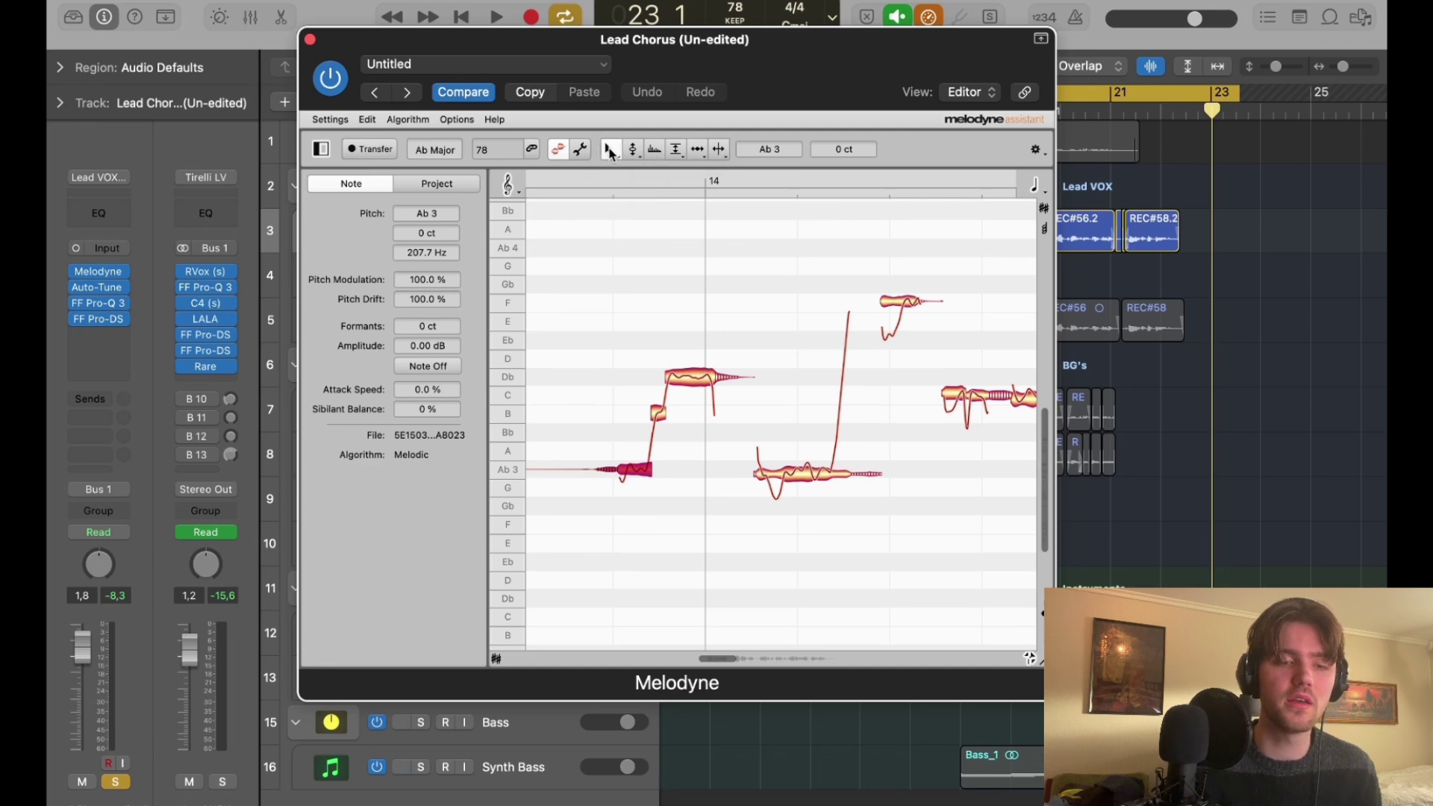
drag(801, 478, 804, 472)
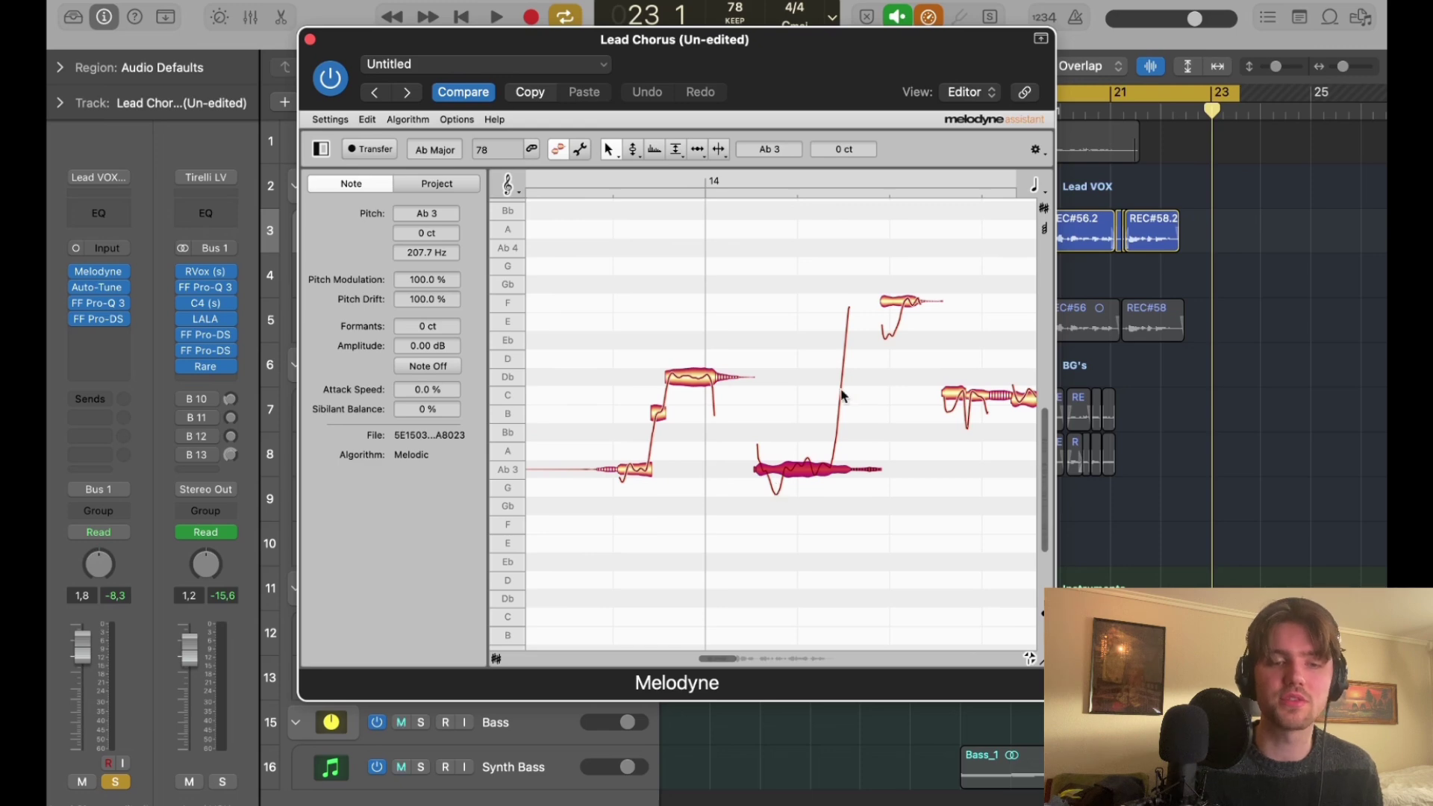
click(905, 295)
scroll(904, 305, right, 5)
click(775, 377)
click(647, 401)
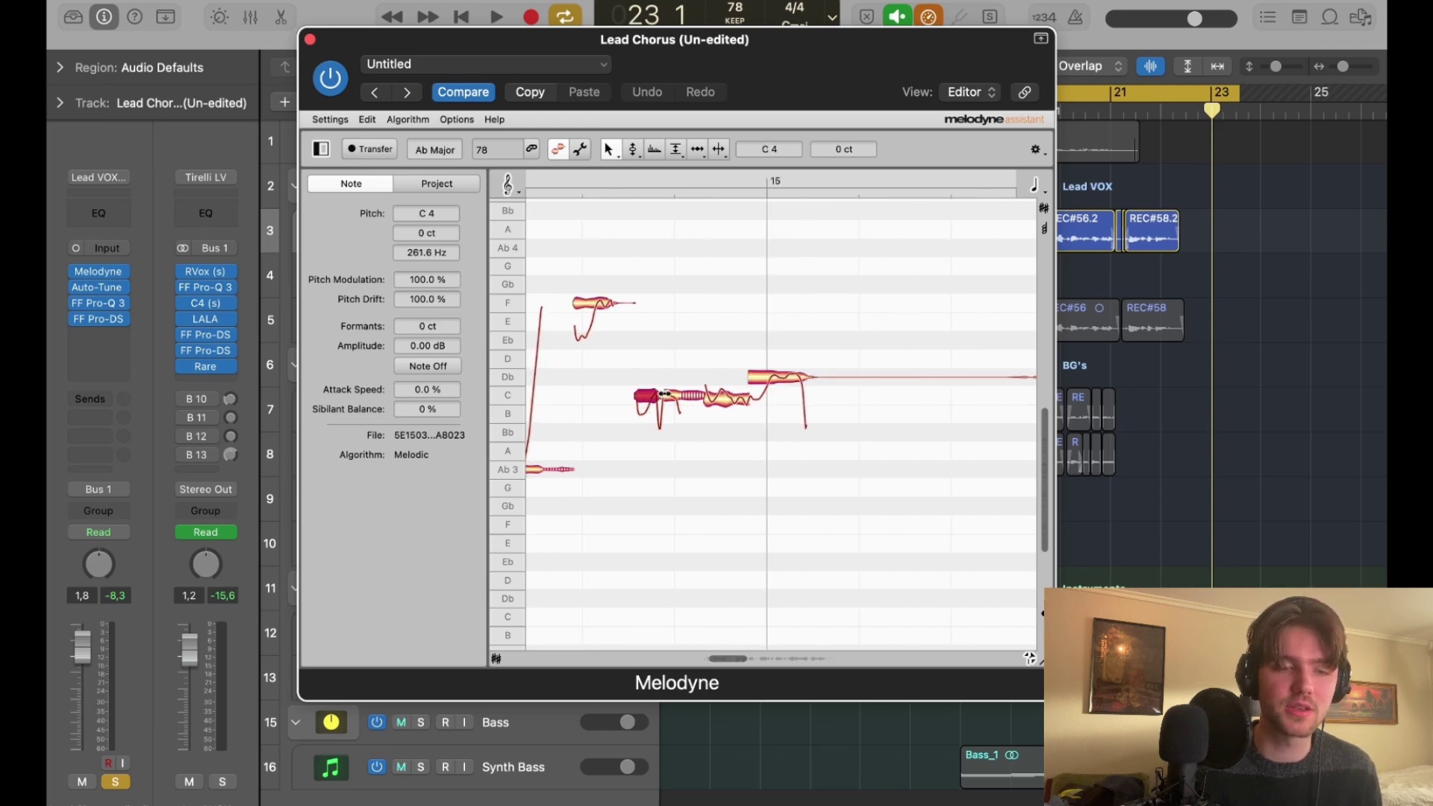
Play the corrected notes from bar 13 and move the Melodyne window down to uncover the timeline ruler.
scroll(749, 380, left, 5)
key(space)
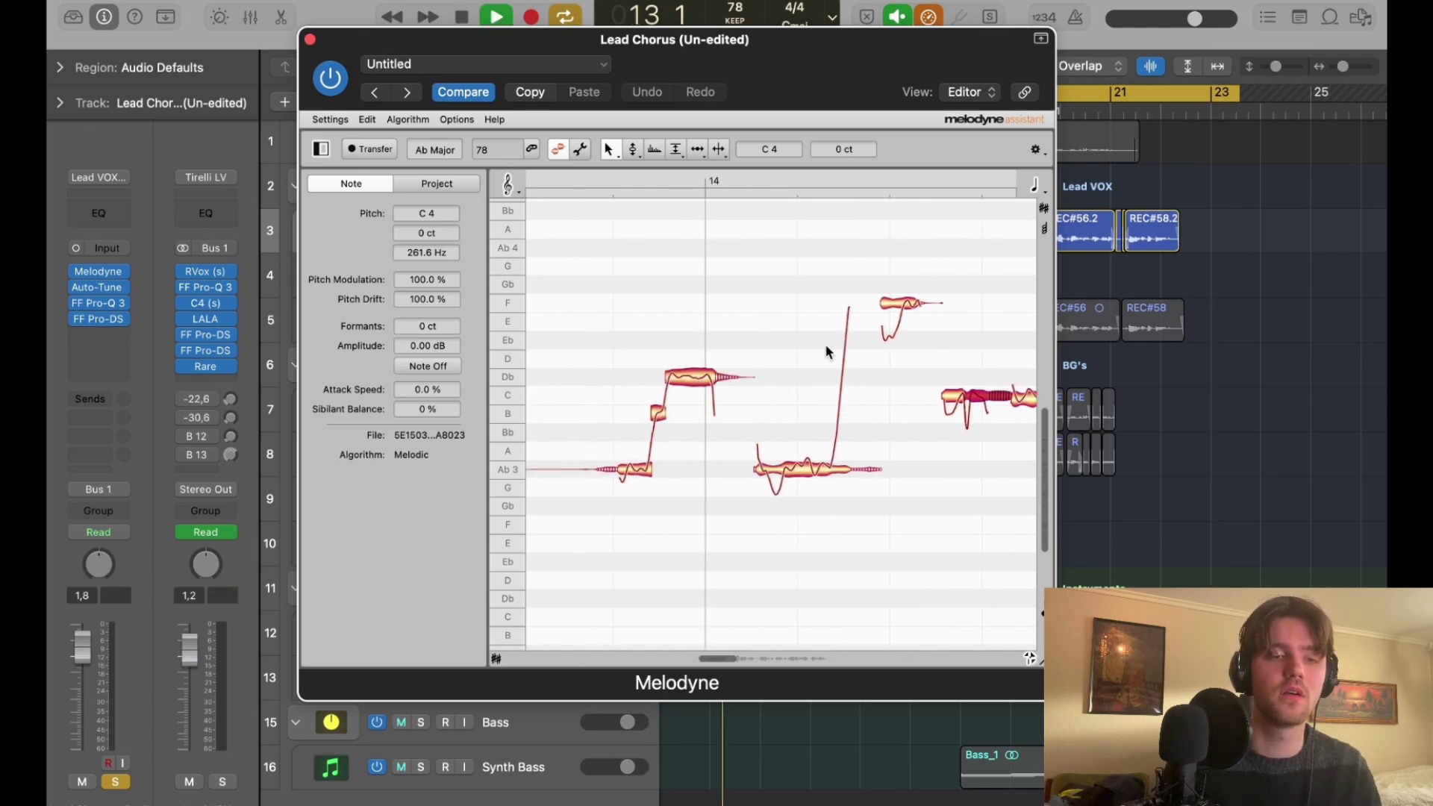
scroll(825, 401, left, 2)
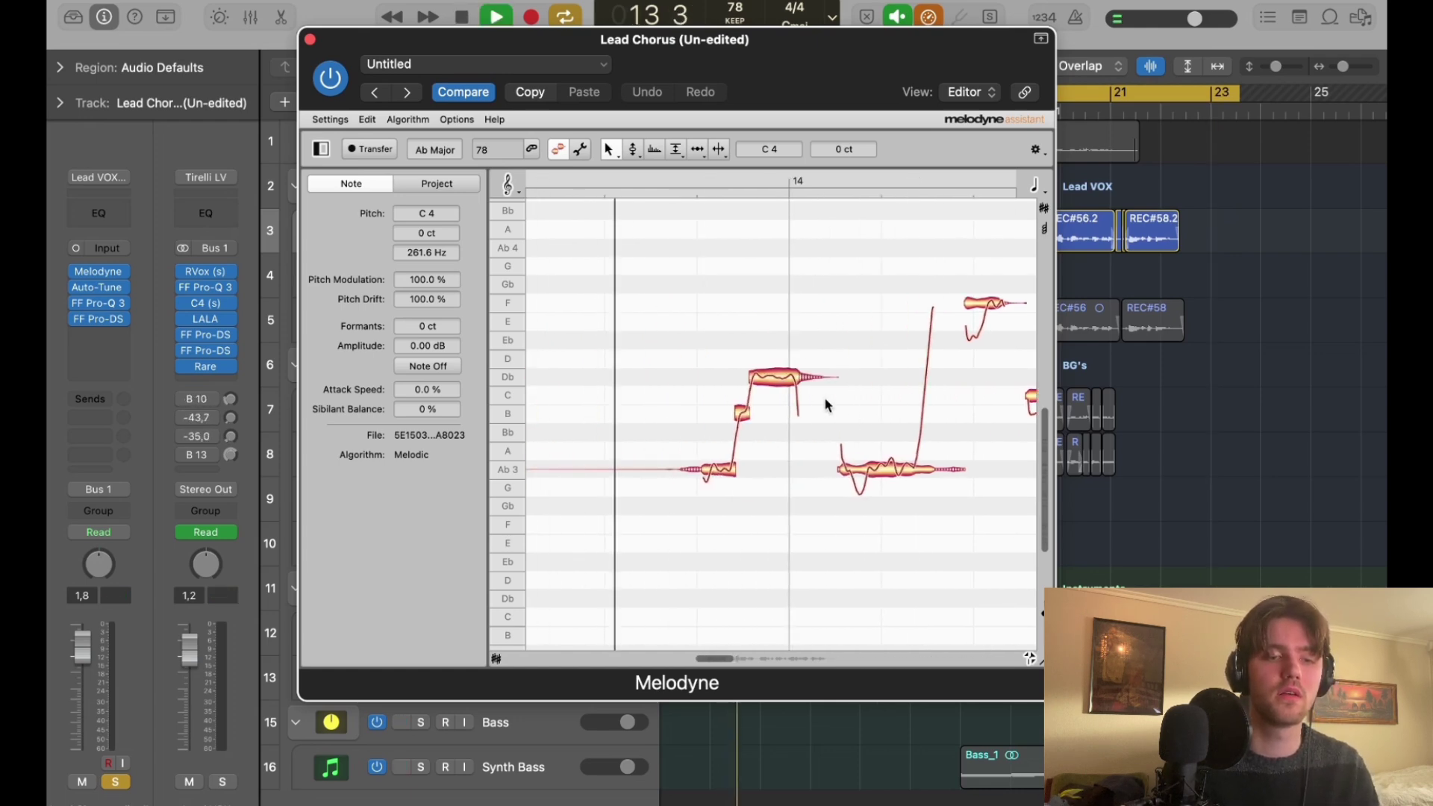
drag(821, 47, 844, 221)
key(space)
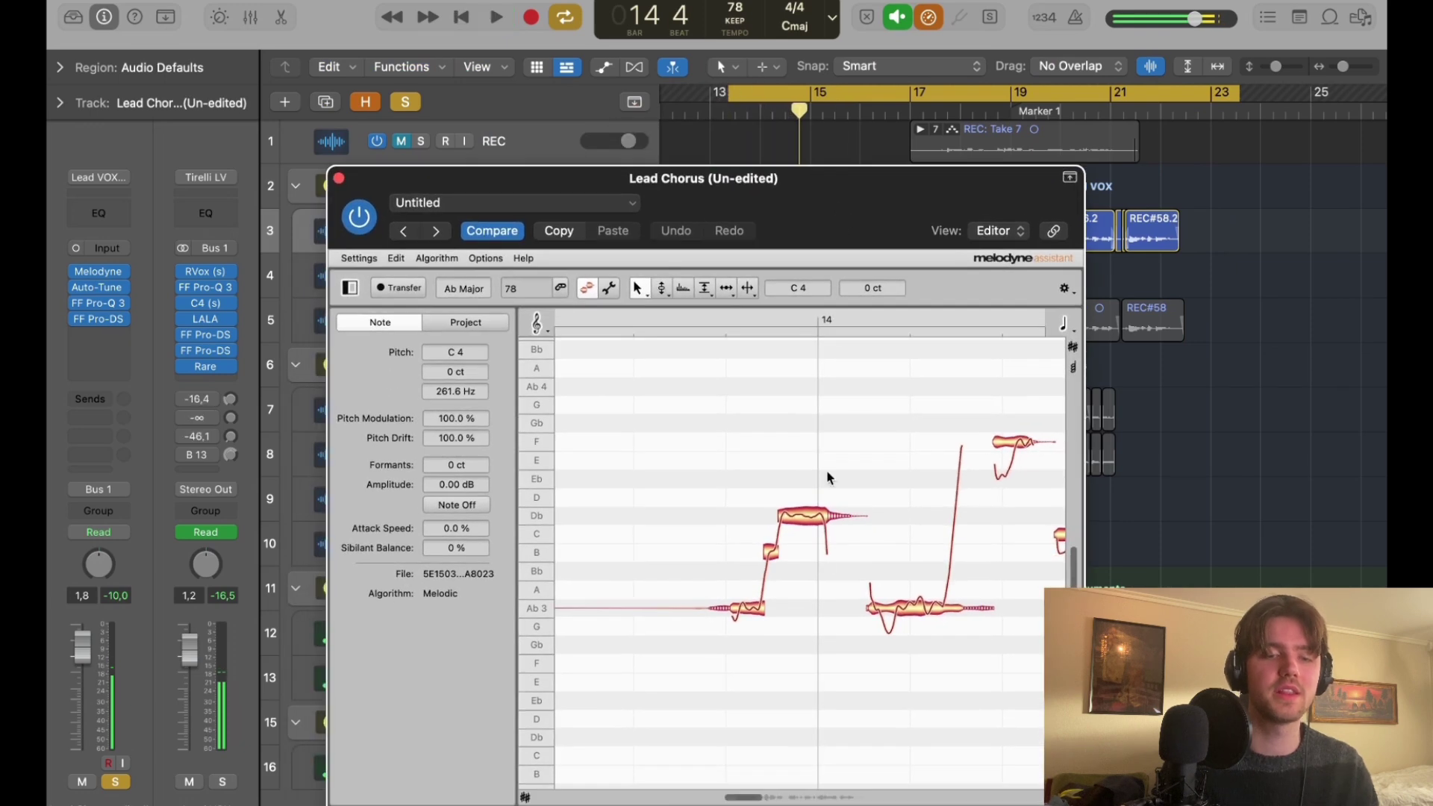
Start the cycle range just before bar 14 and play the phrase up to the F 4 note.
click(816, 409)
scroll(817, 418, right, 3)
drag(732, 103, 760, 102)
key(space)
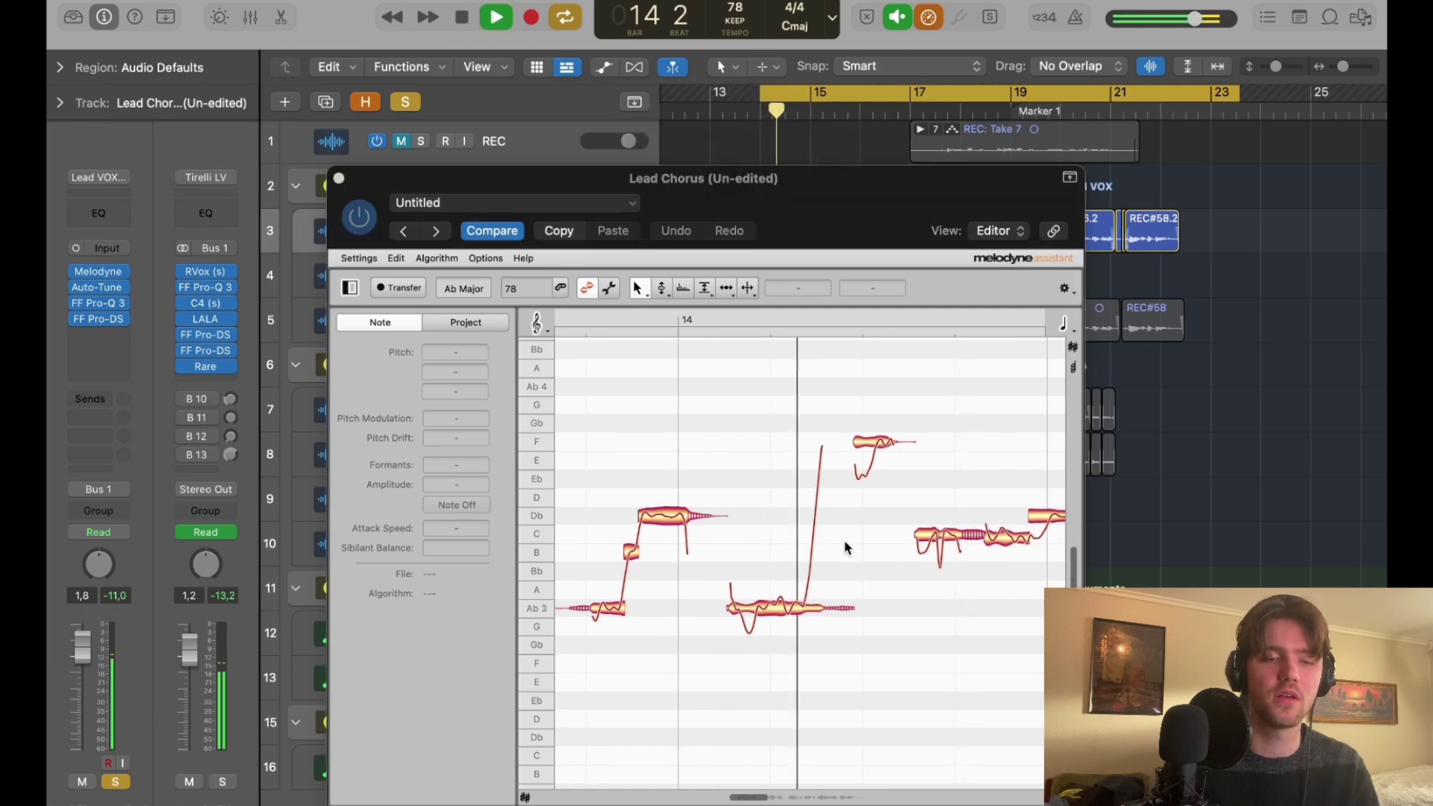
key(space)
Split the F 4 note after bar 14 where its pitch jumps, snapping the first part to Eb 4 and the second to F 4.
click(865, 446)
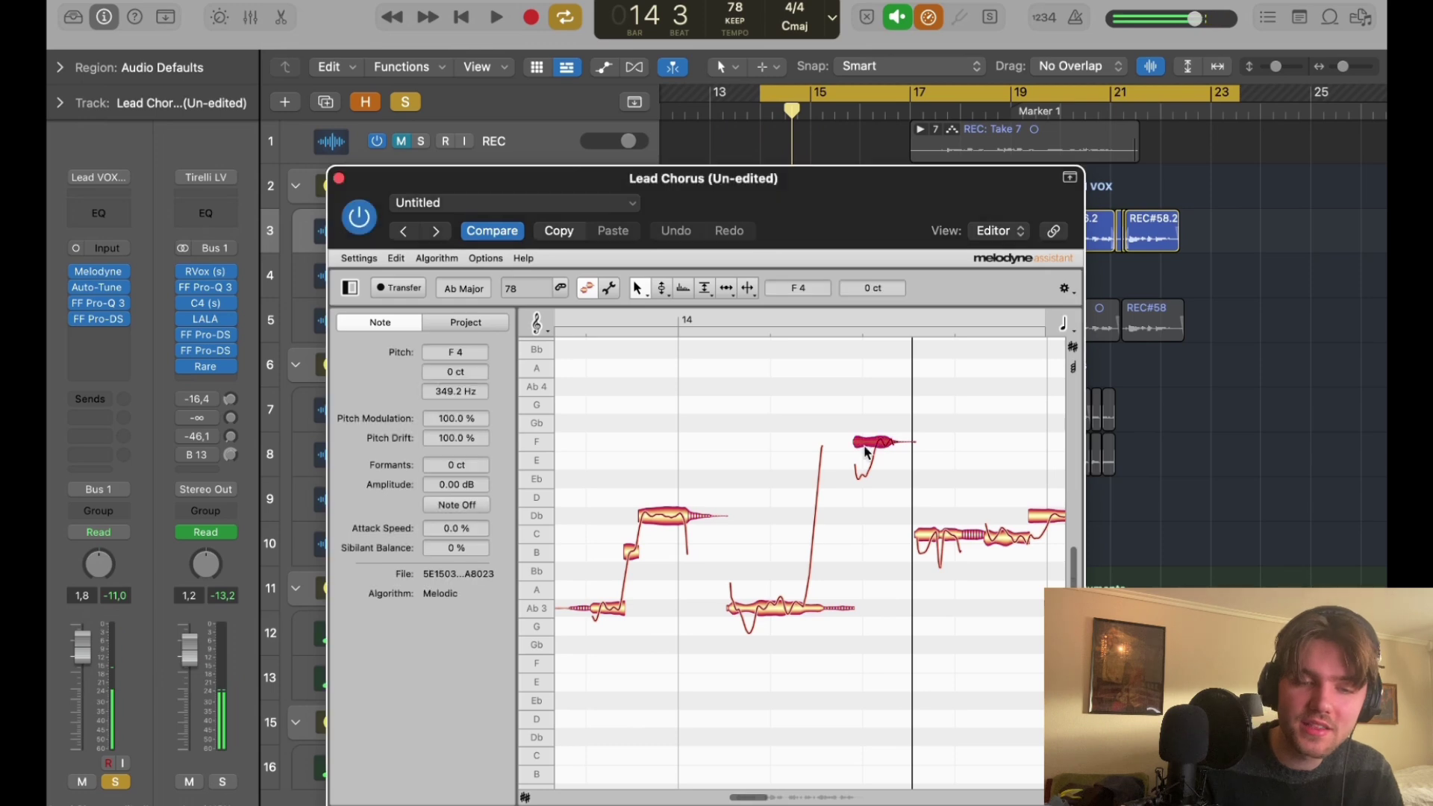
click(870, 470)
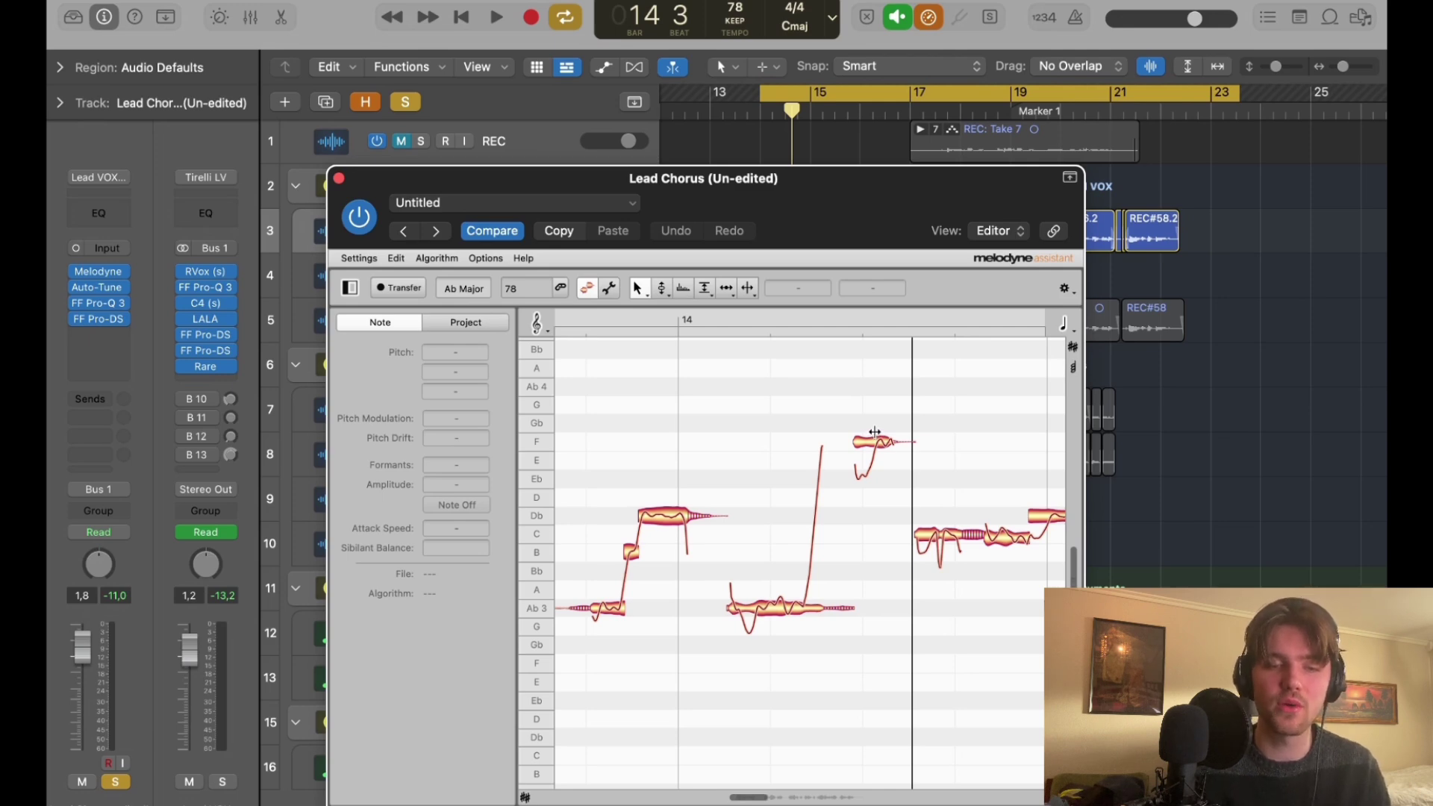
click(876, 433)
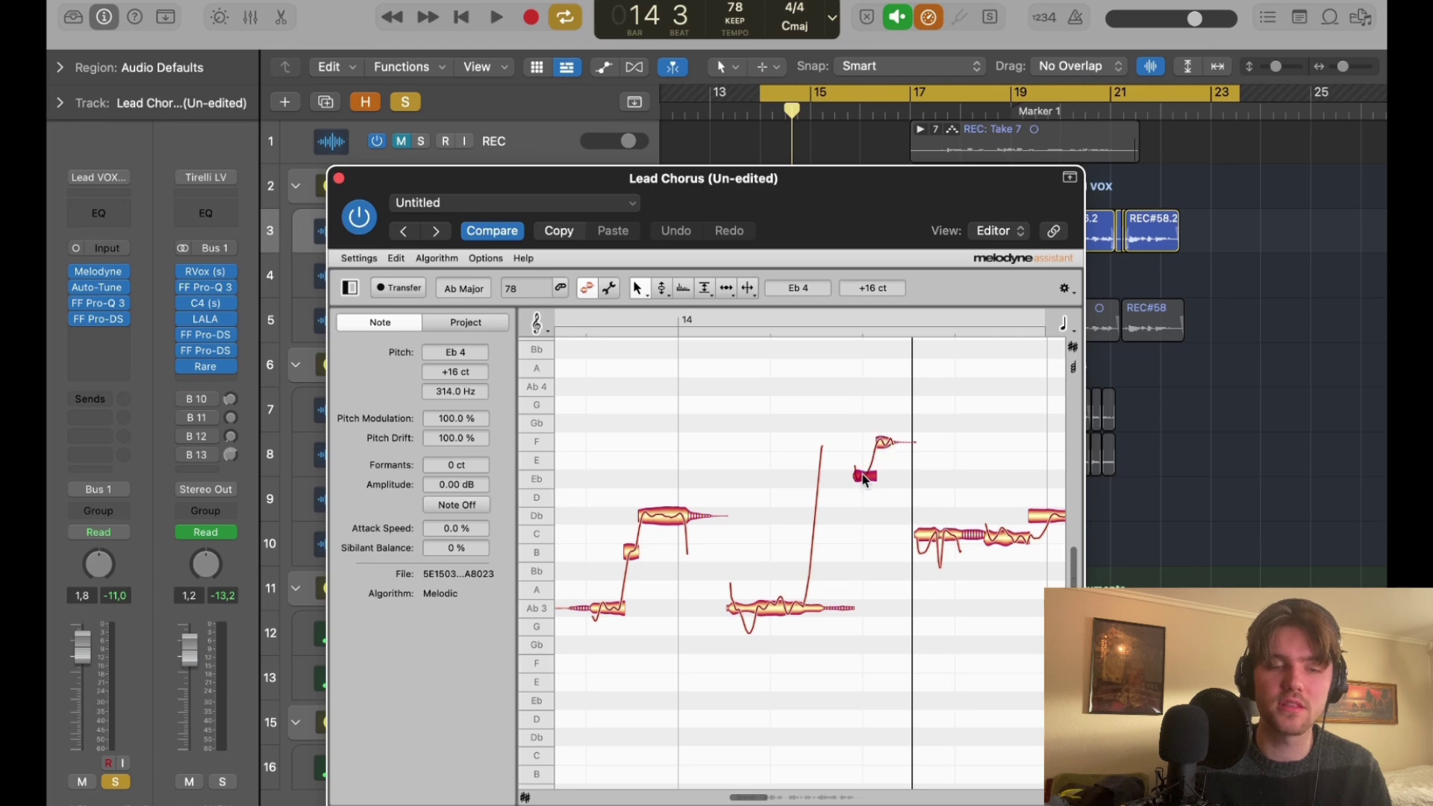
double_click(865, 477)
click(887, 442)
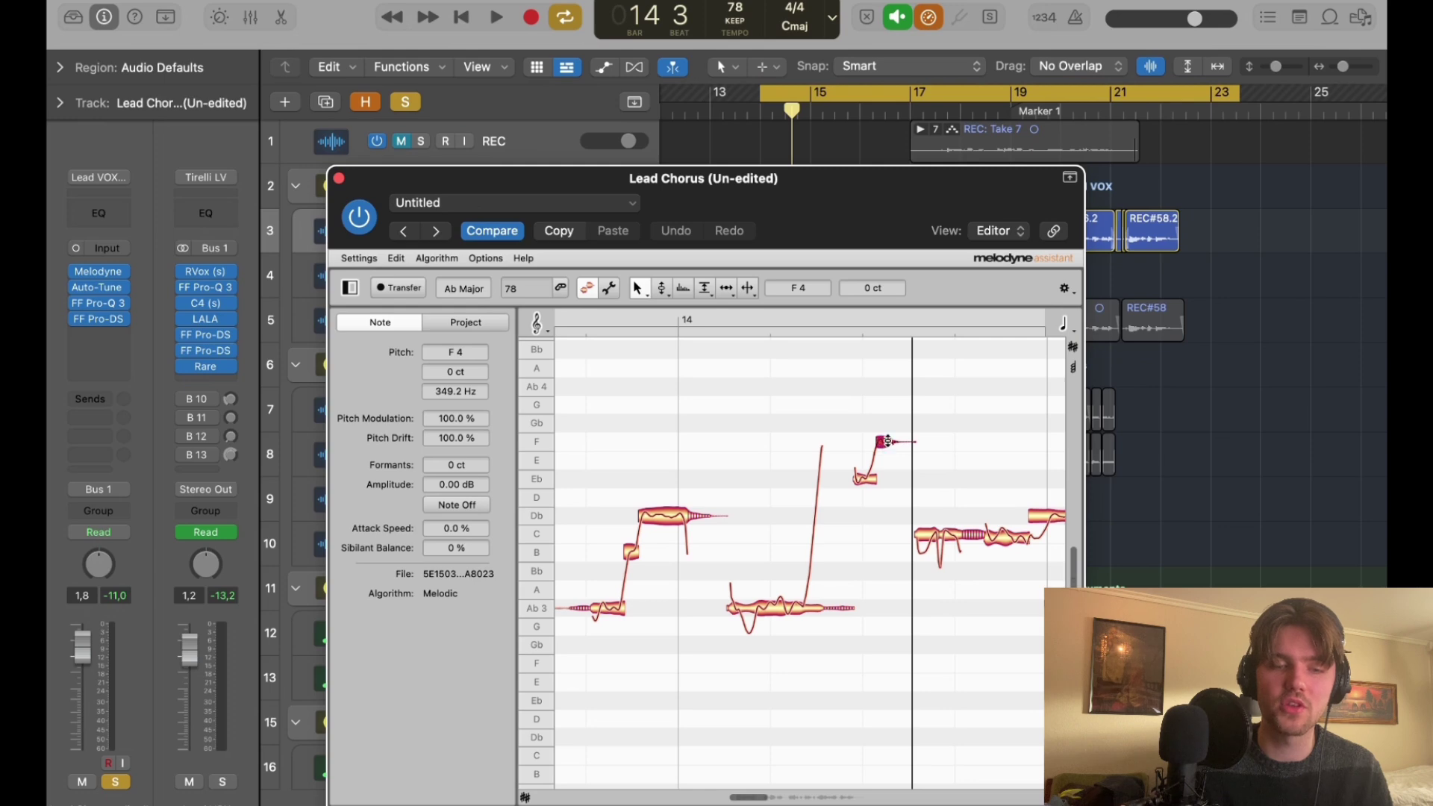
click(866, 479)
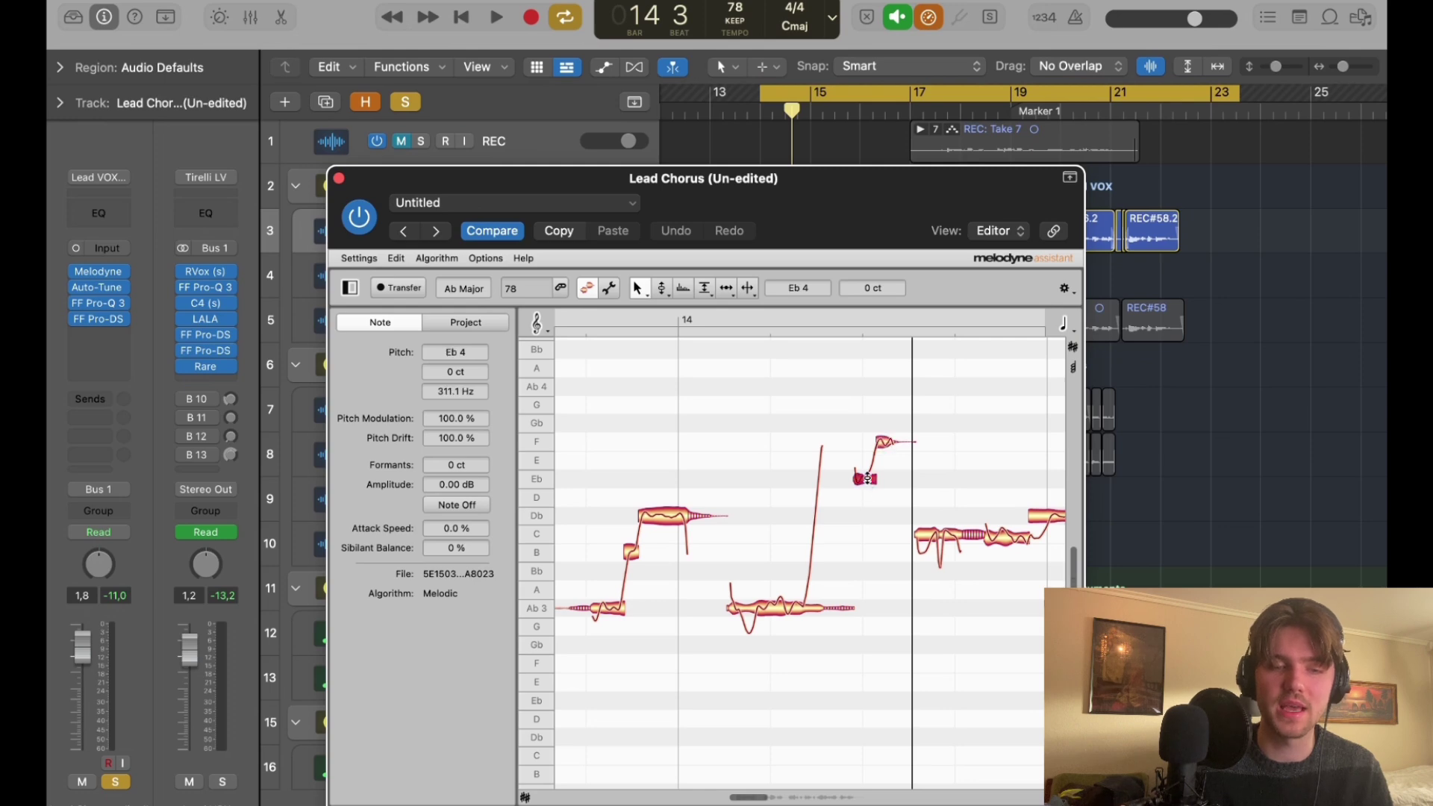
Play back the phrase with the split note and continue listening through to bar 18.
click(647, 322)
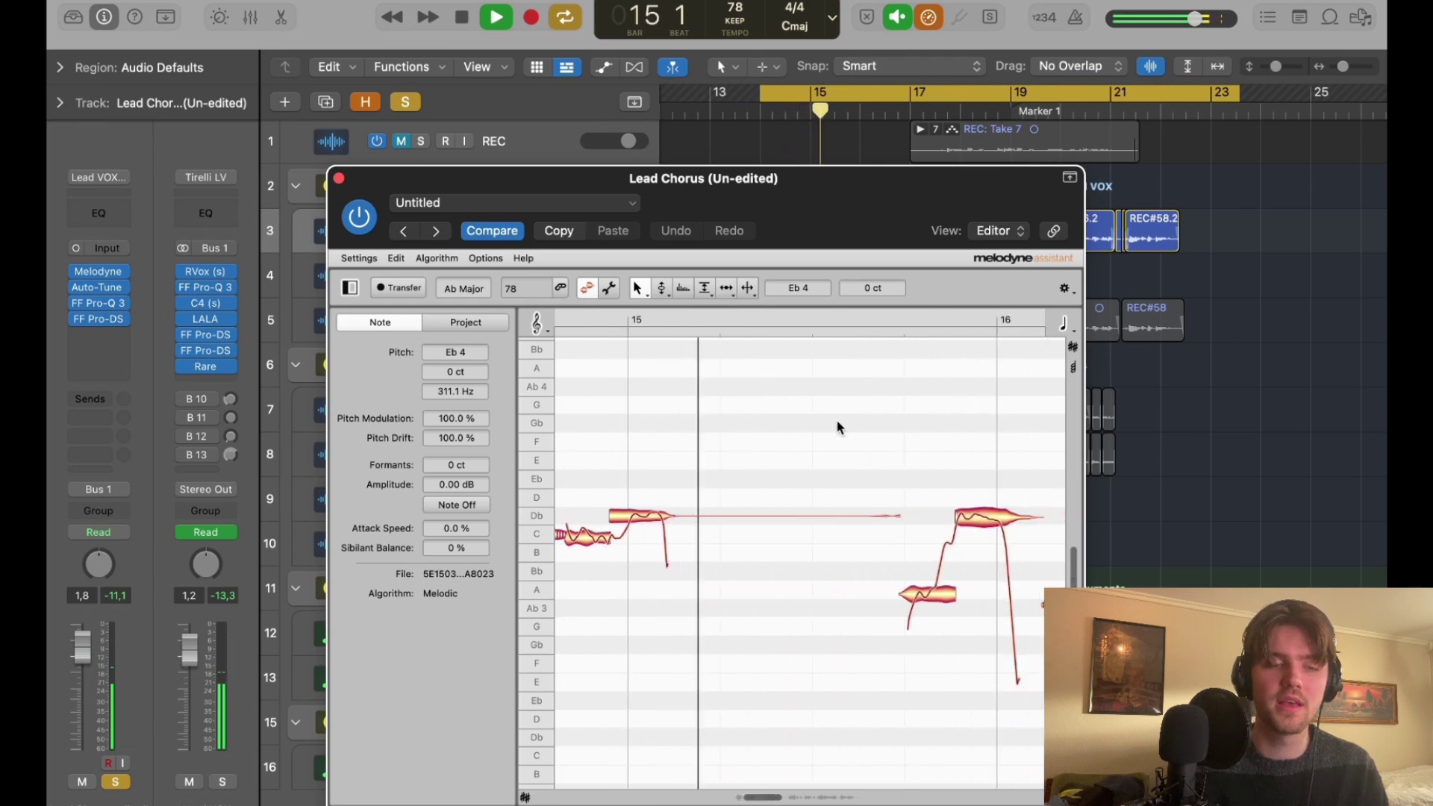
key(space)
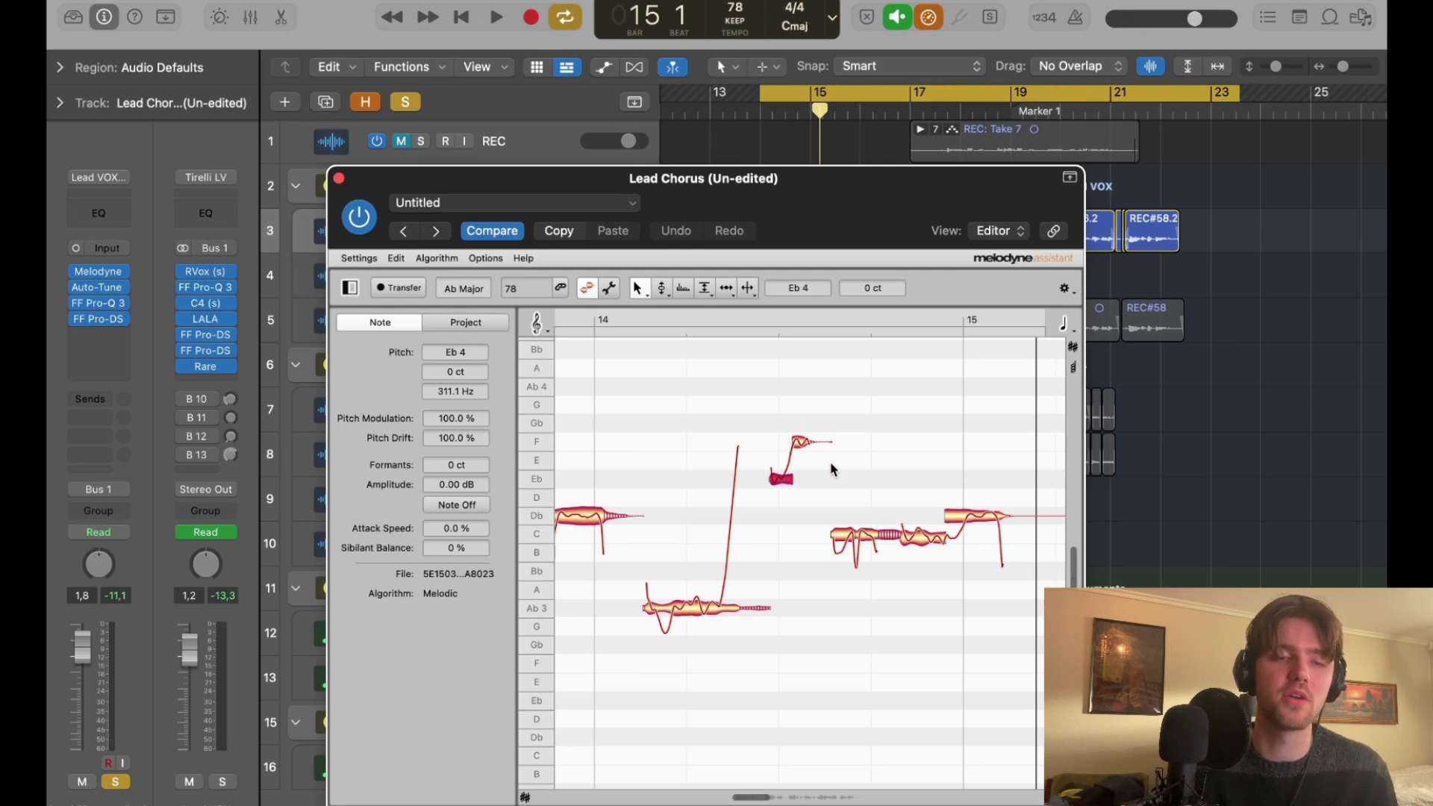
key(space)
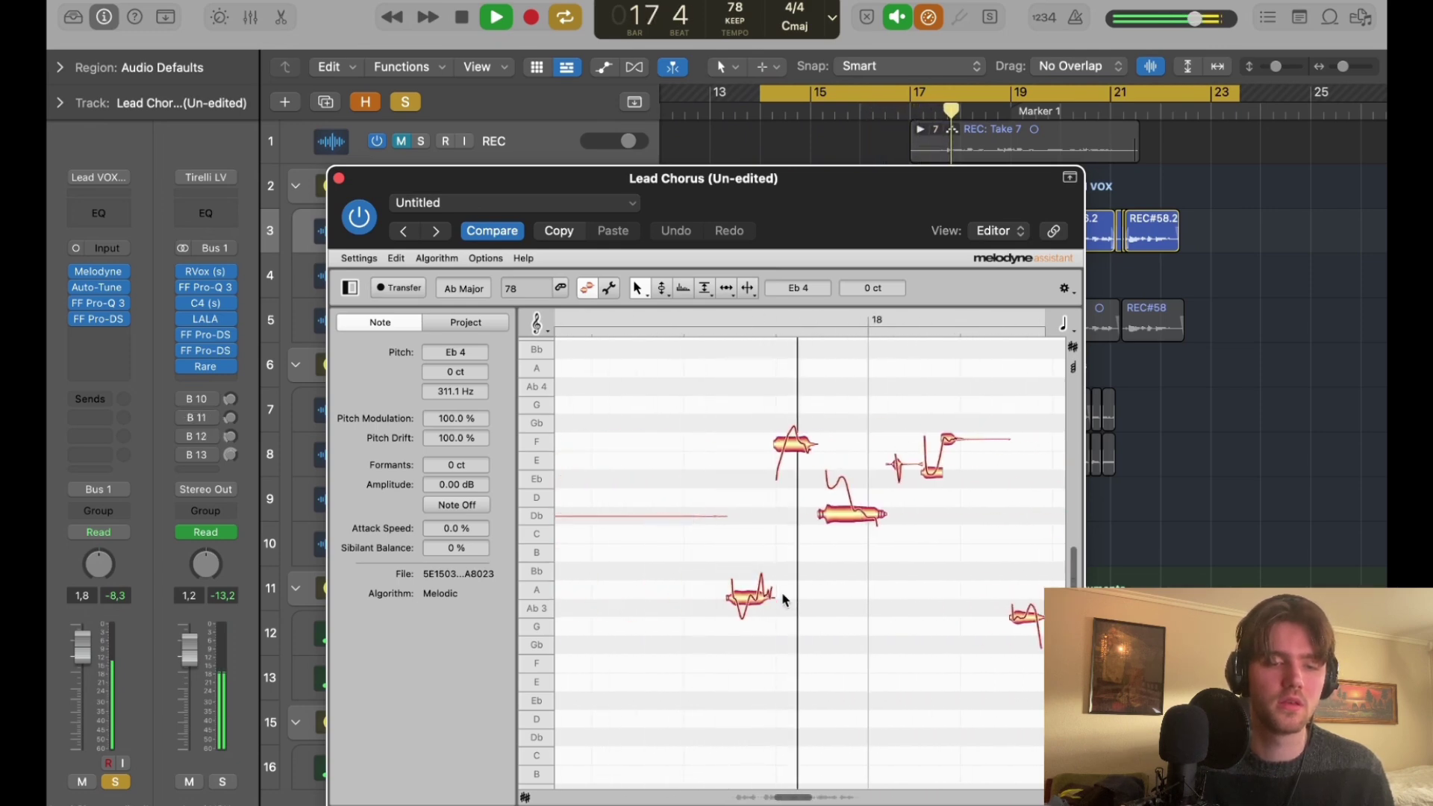
key(space)
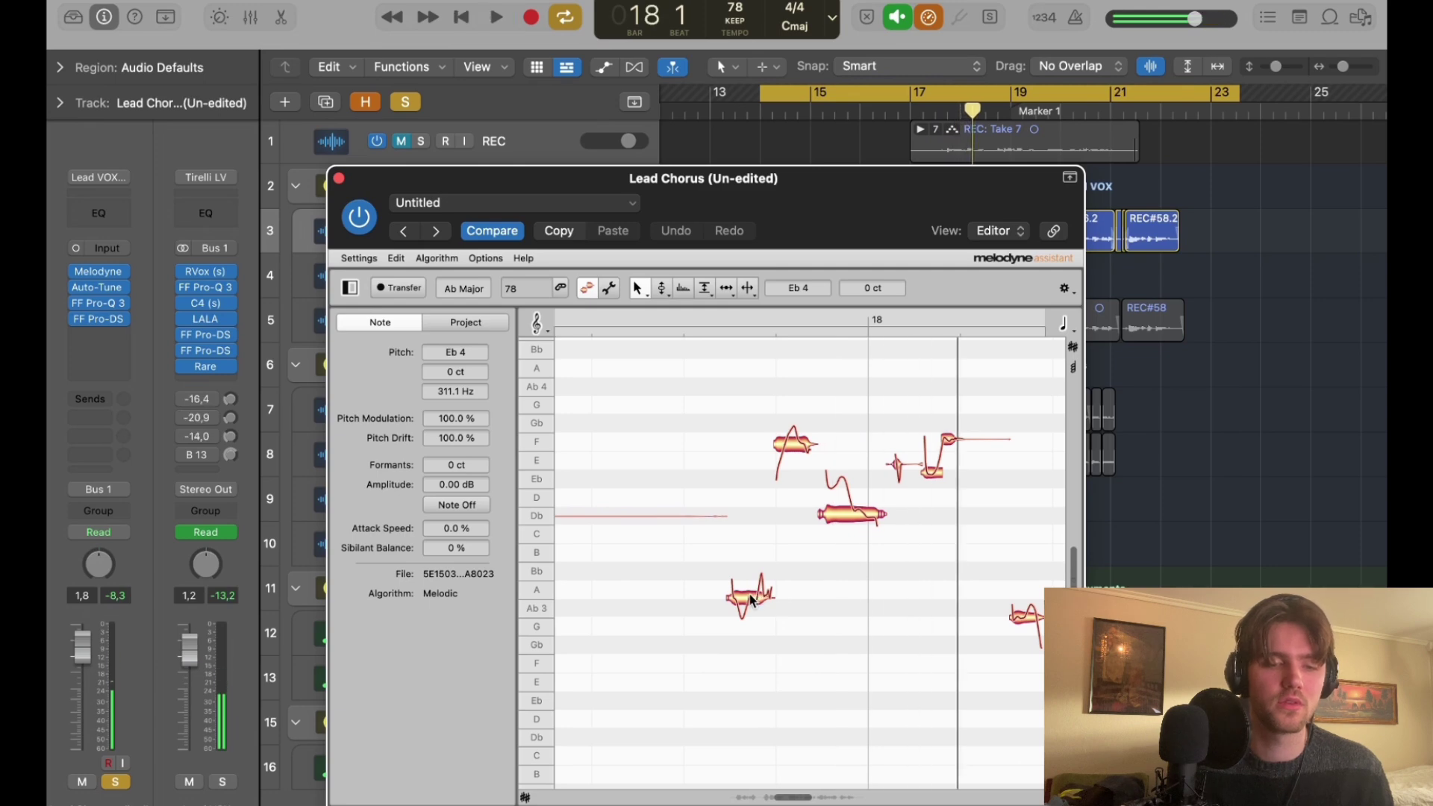
Move the cycle range's start to about the middle of bar 17 and play the second half of the chorus.
key(space)
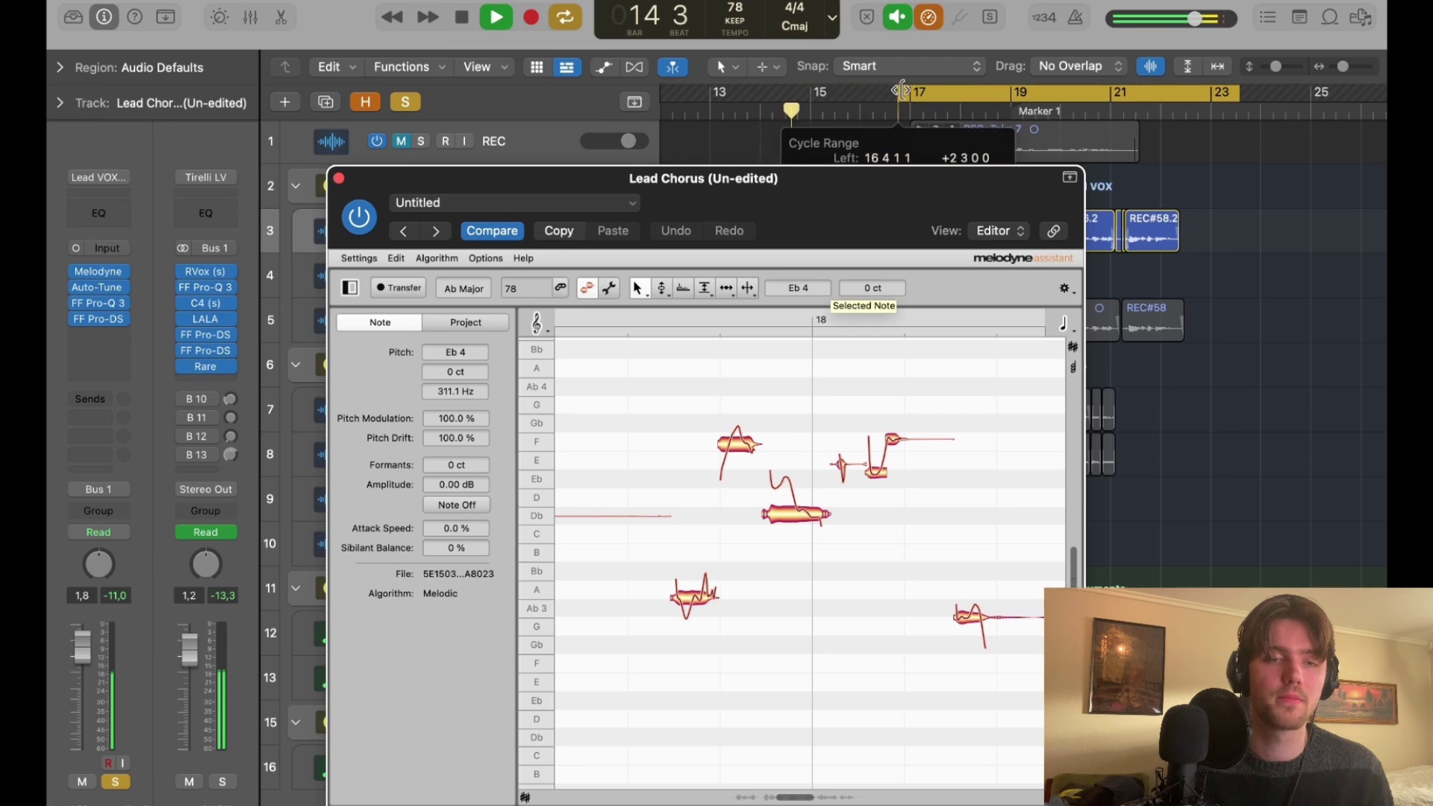
click(900, 93)
drag(904, 91, 939, 109)
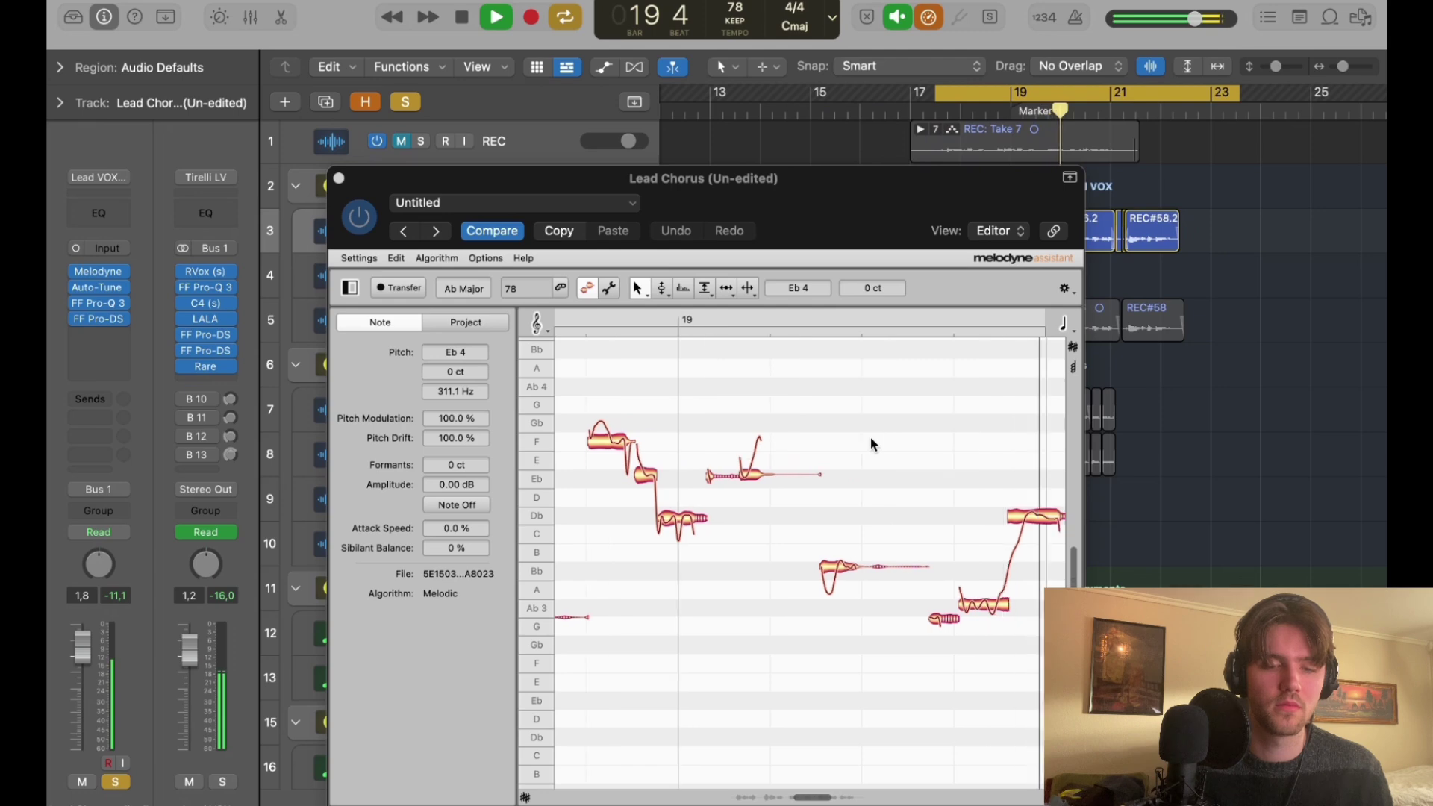
Snap the Bb 3 note about midway between bars 19 and 20 to 0 ct and play back the correction.
key(space)
click(838, 571)
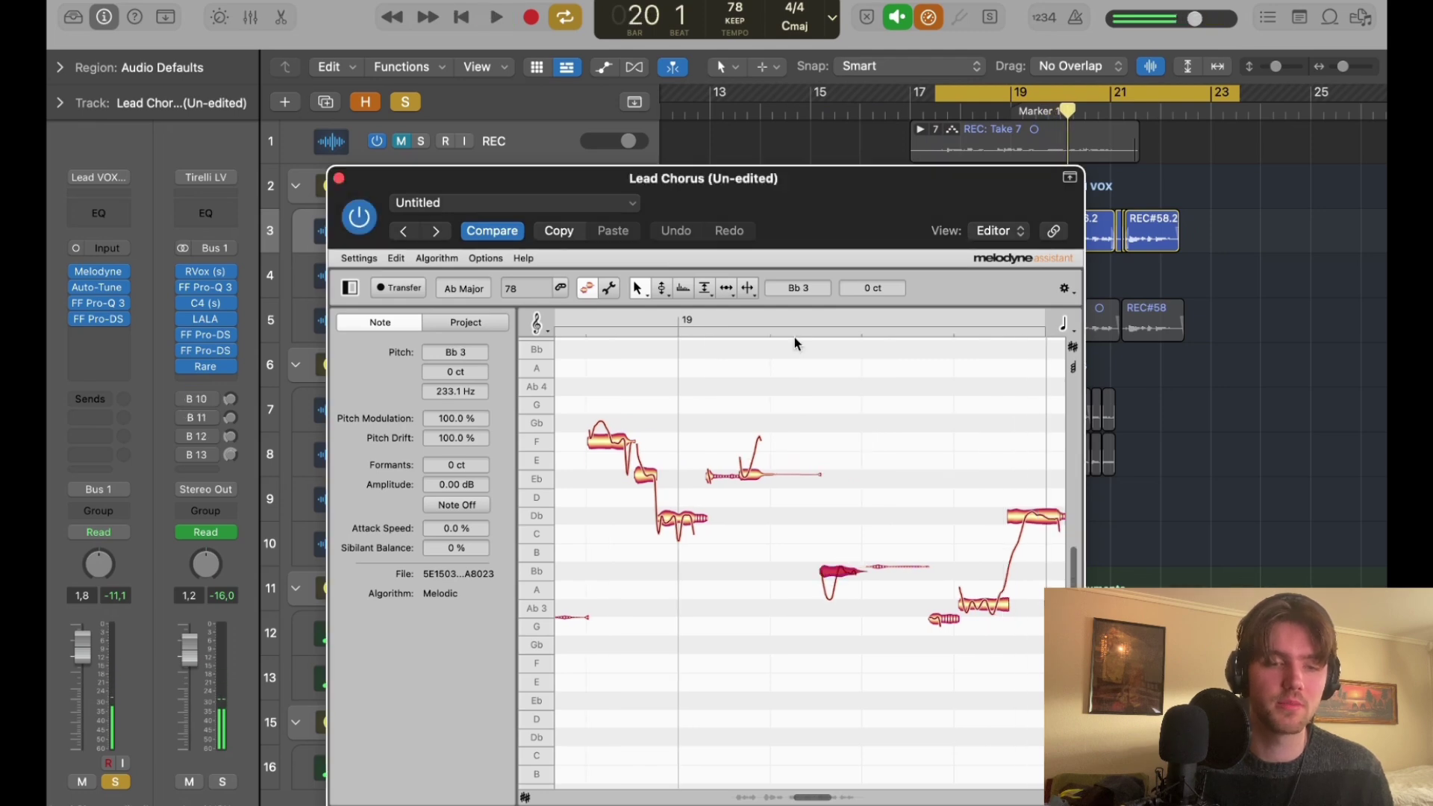
click(756, 320)
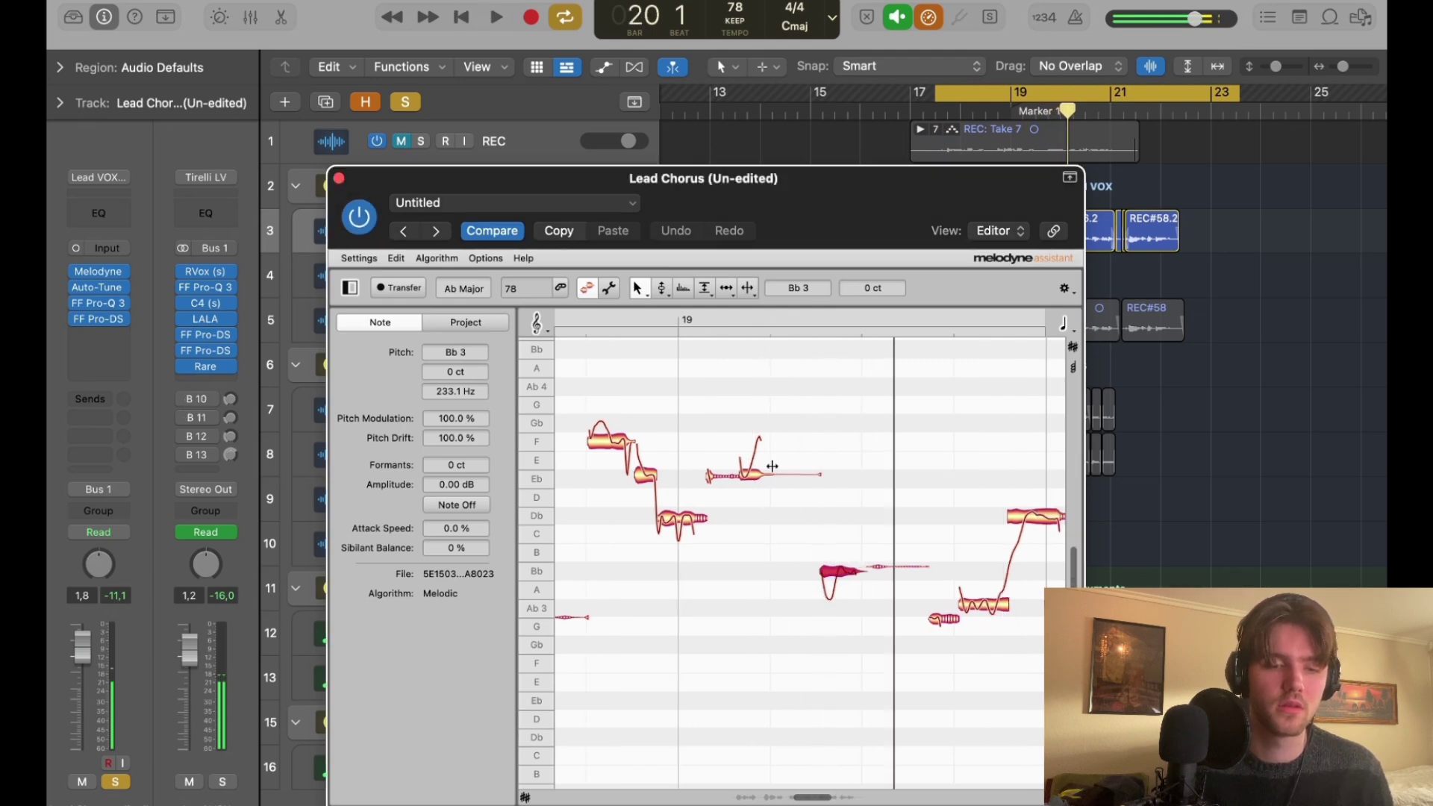
scroll(771, 467, right, 5)
key(space)
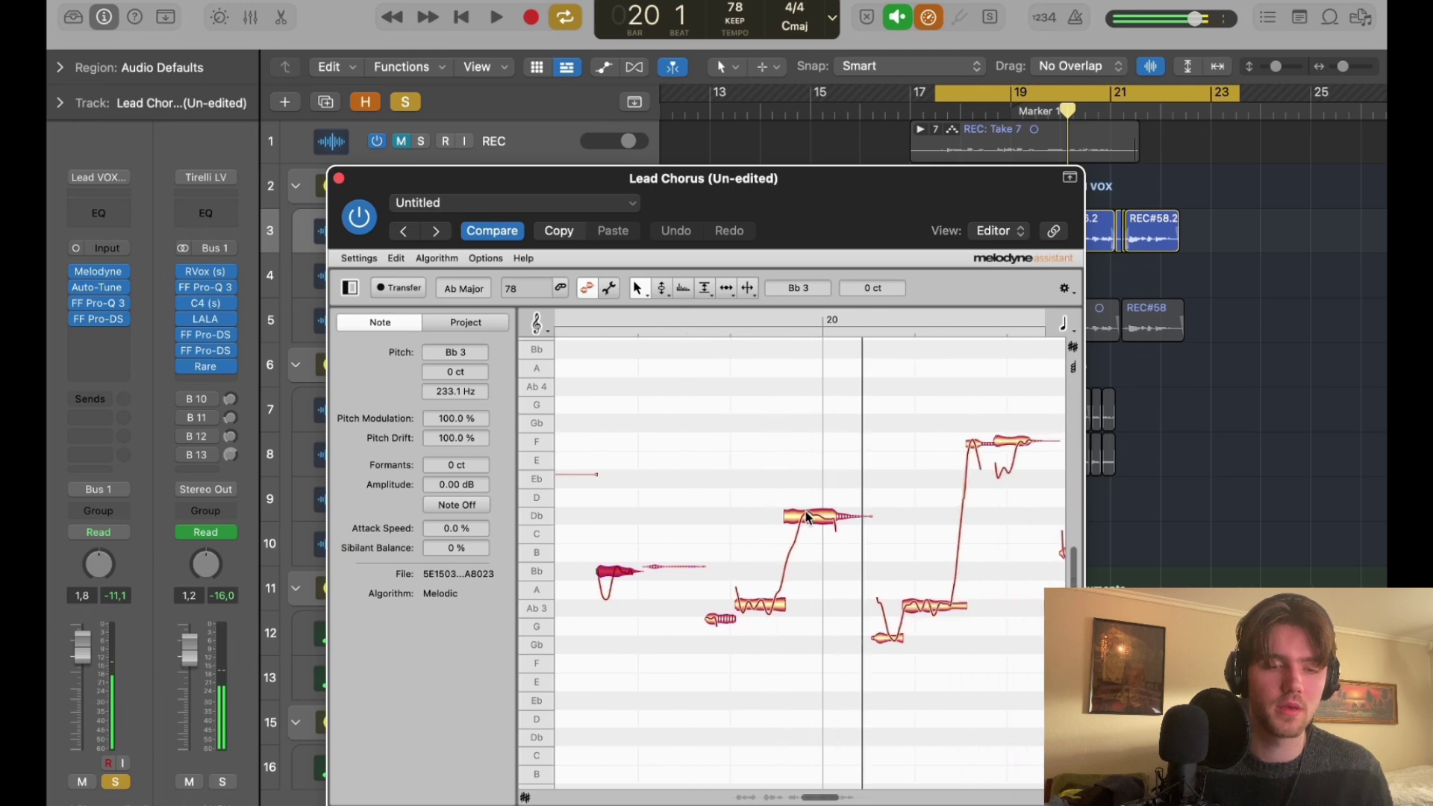
Split the Db 4 note just before bar 20, leaving its opening on B 3 and centring the rest on Db 4, and play it back.
double_click(801, 505)
click(828, 515)
click(707, 326)
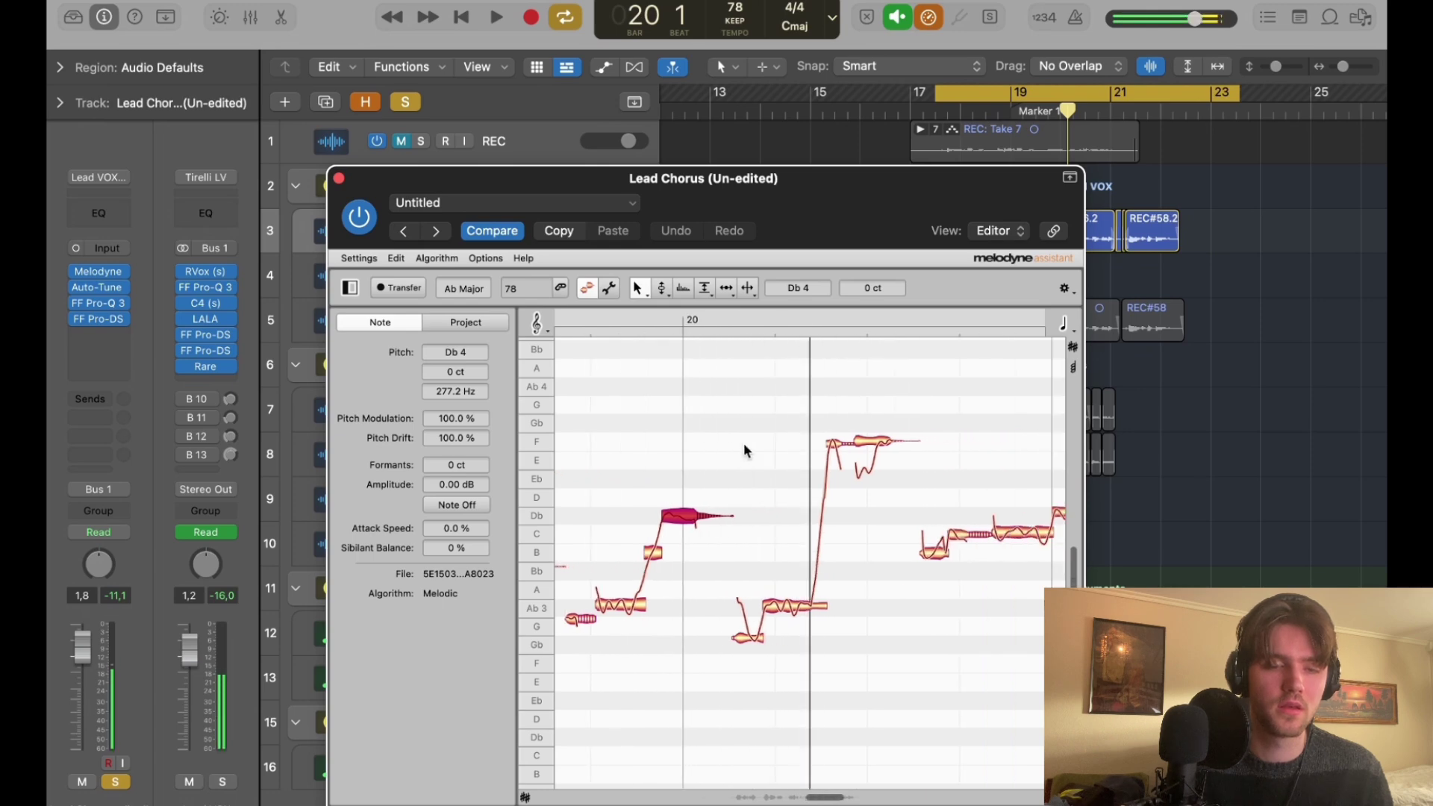
Check the F 4 note after bar 20 and the C 4 and Db 4 notes around bar 21, playing the phrase on past bar 22.
click(830, 444)
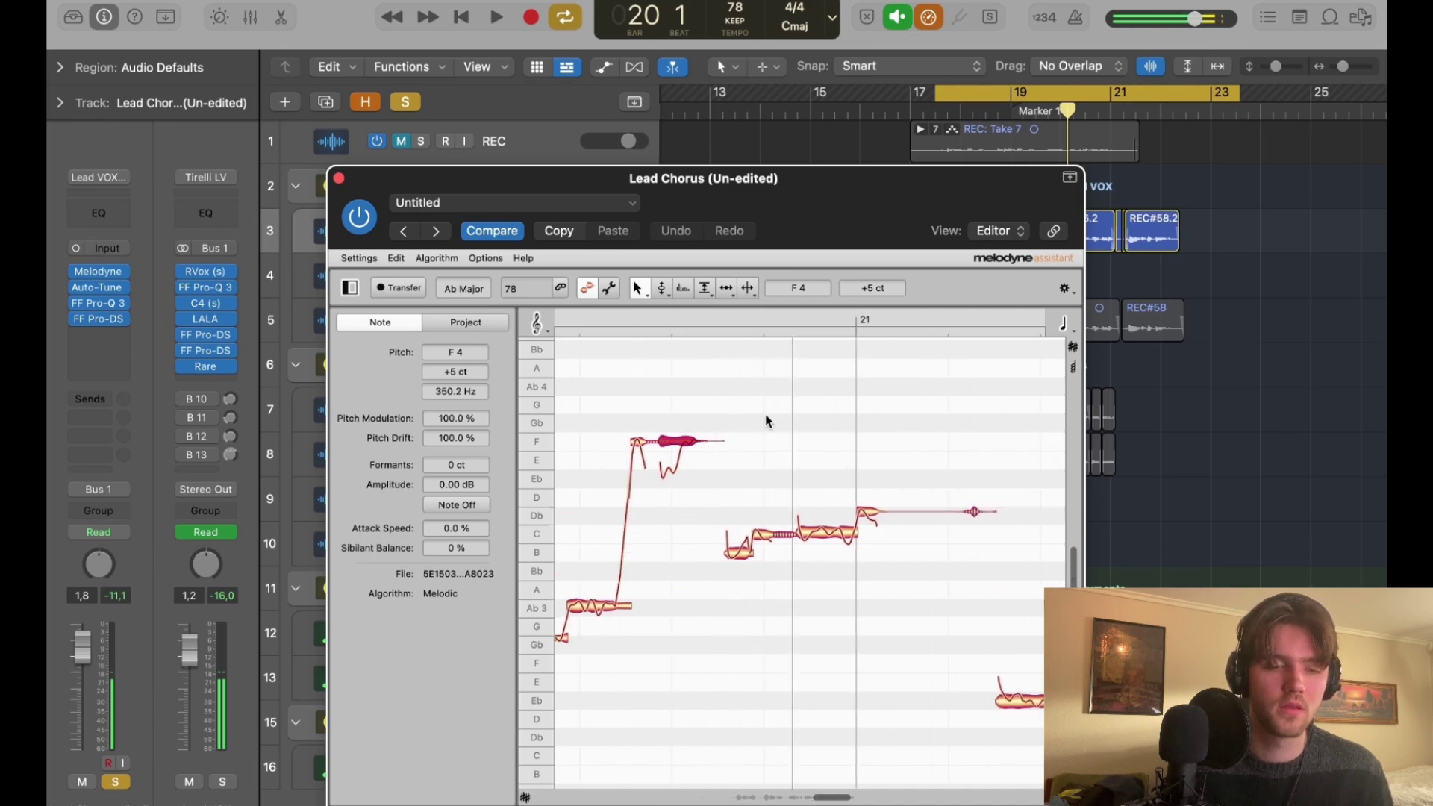
click(765, 538)
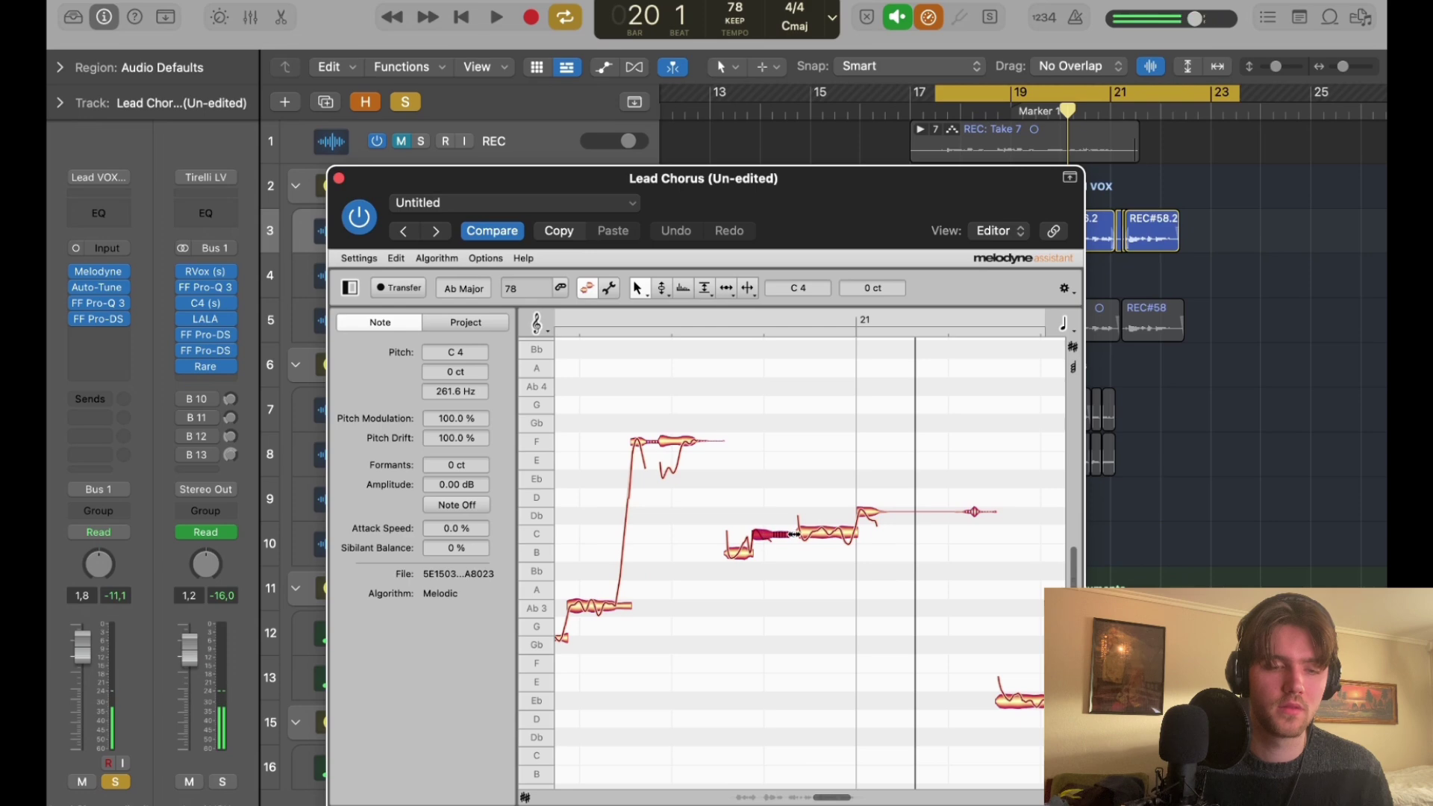
click(866, 511)
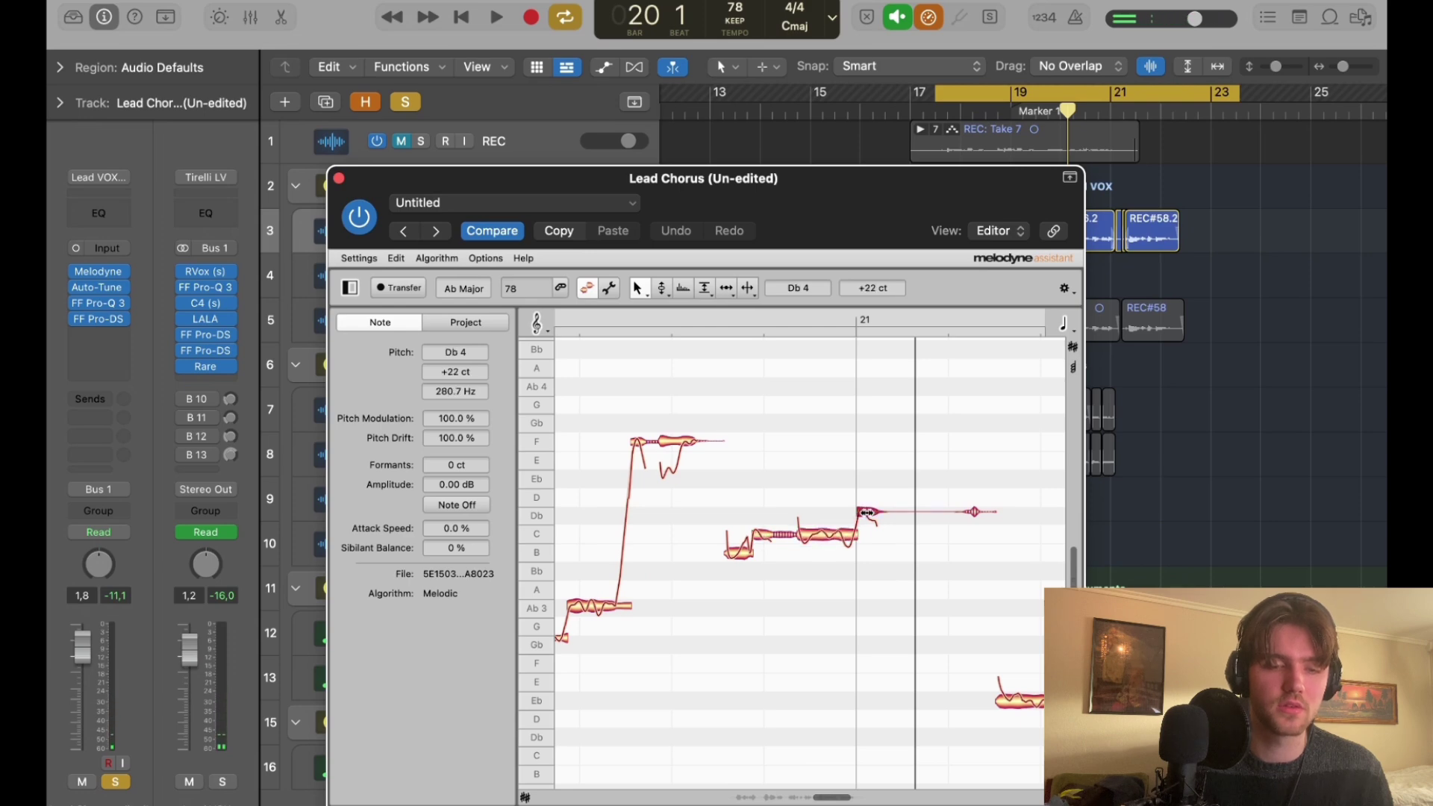
scroll(953, 500, right, 5)
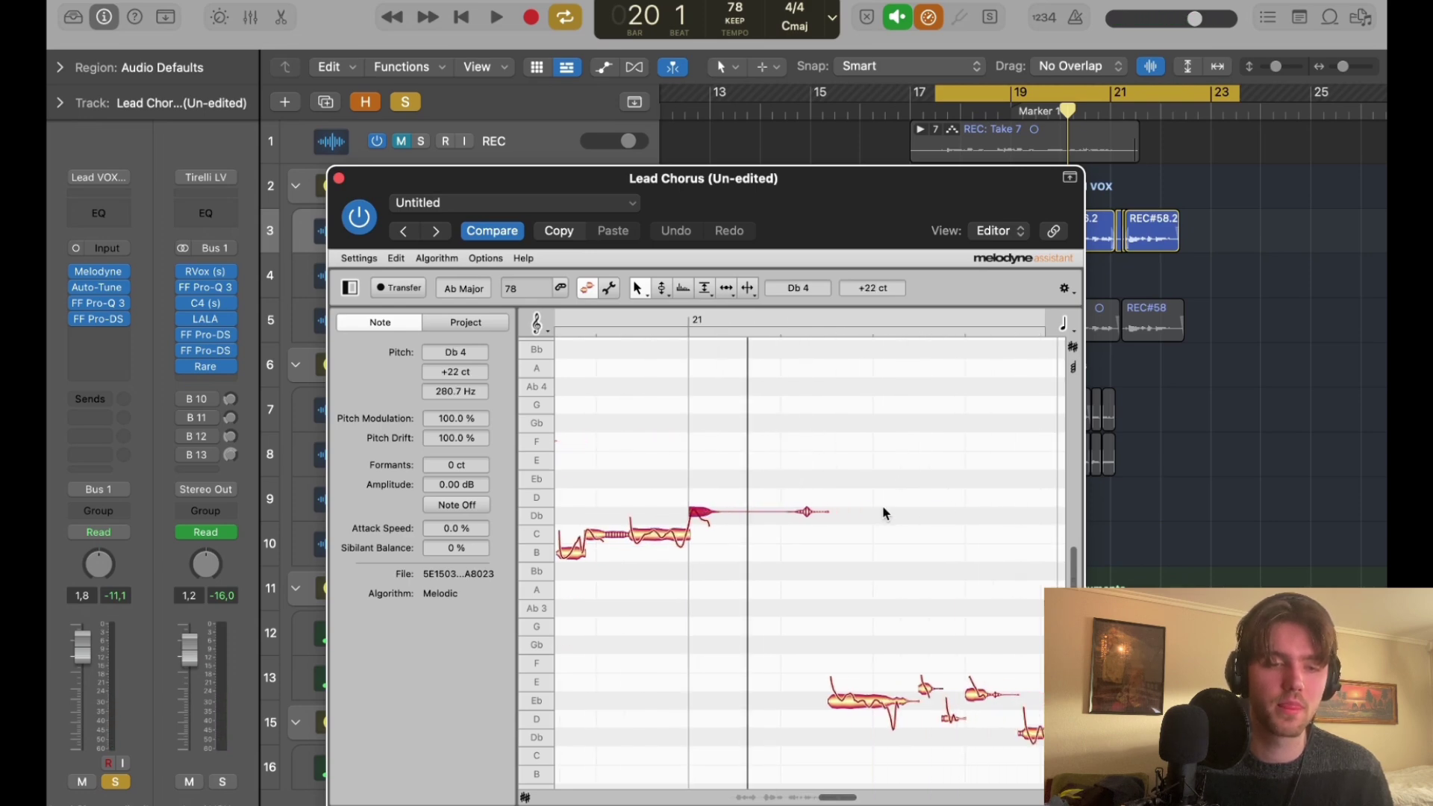
click(764, 330)
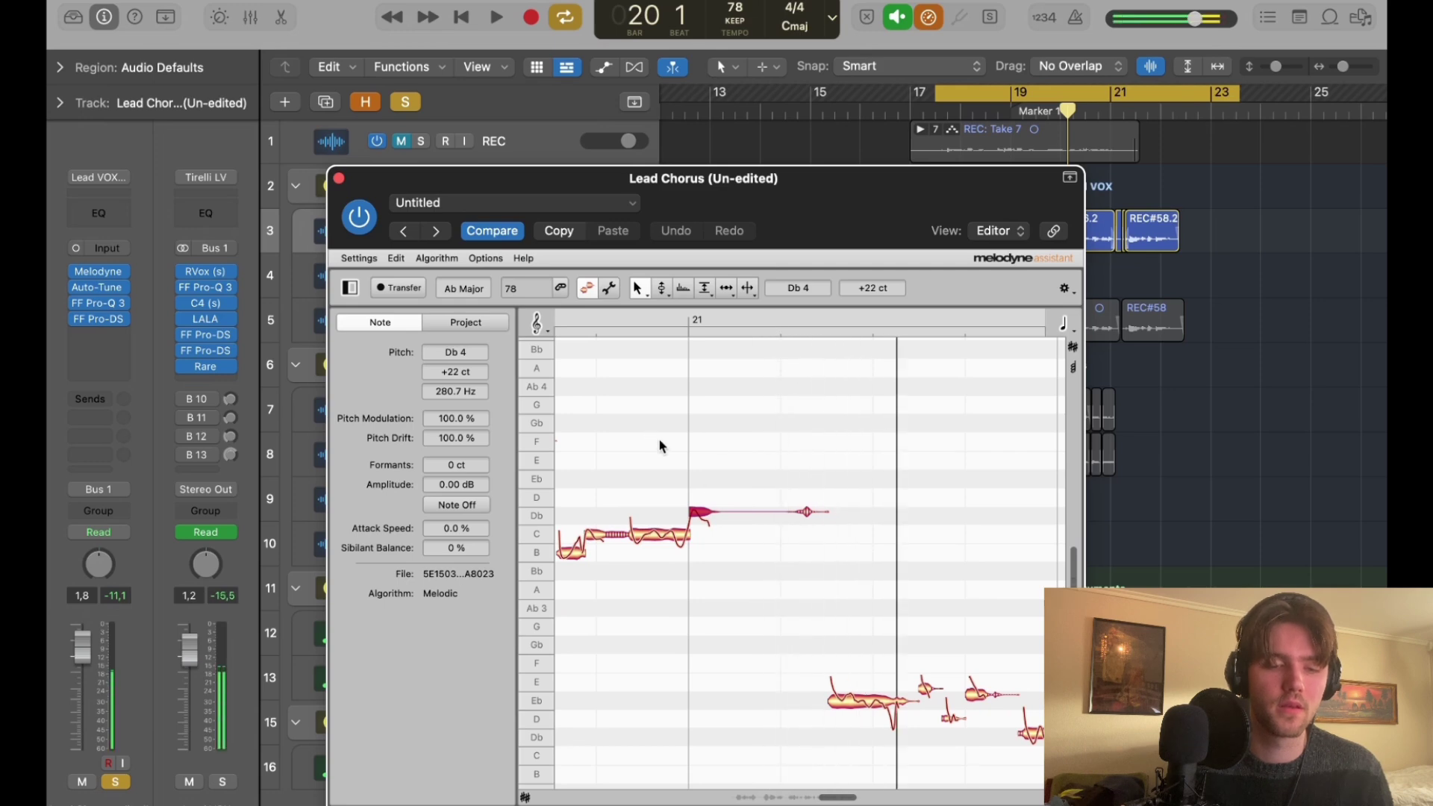
scroll(727, 514, down, 3)
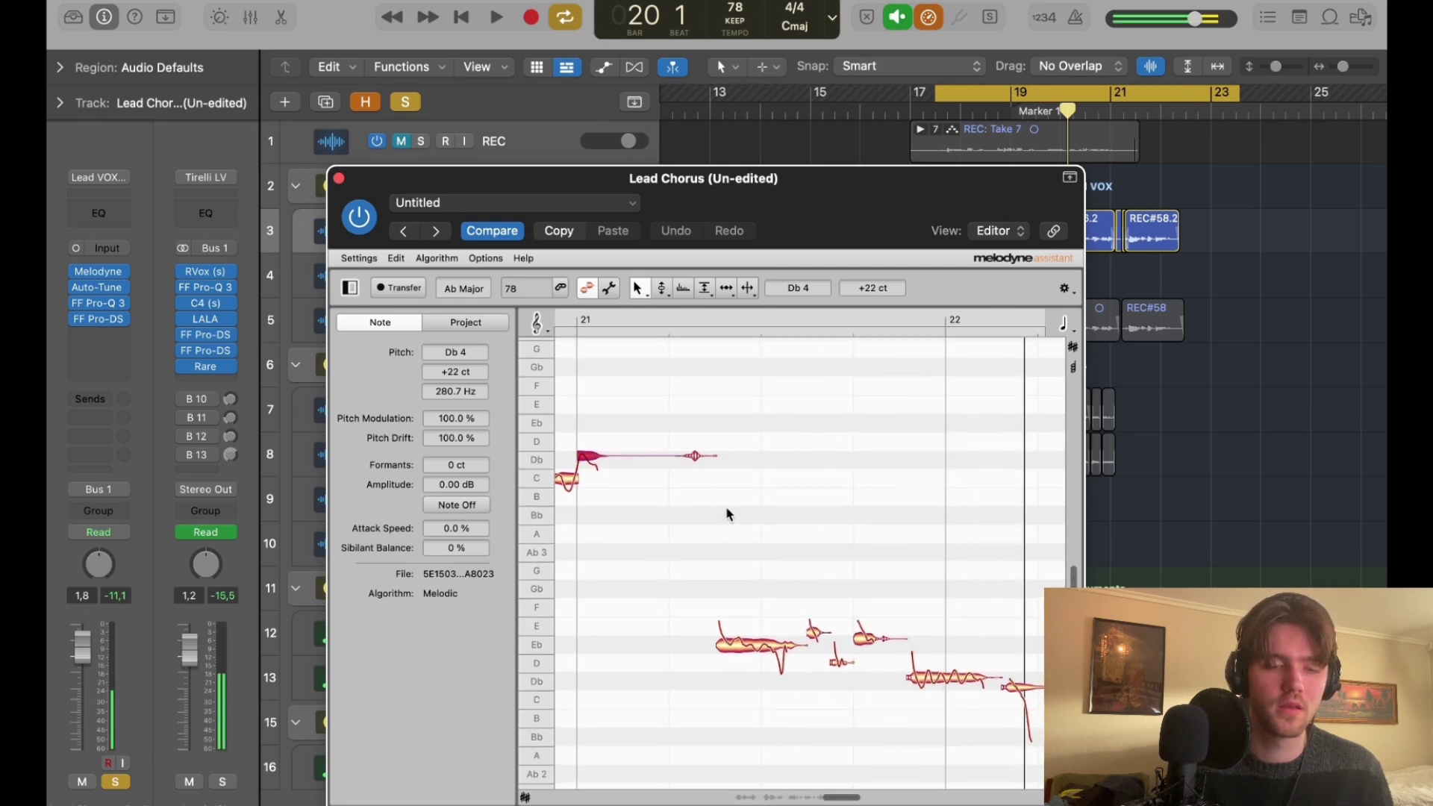
Snap the Db 3 notes around bar 22 and the two Eb 3 notes before it to 0 ct, and play the passage back.
click(944, 681)
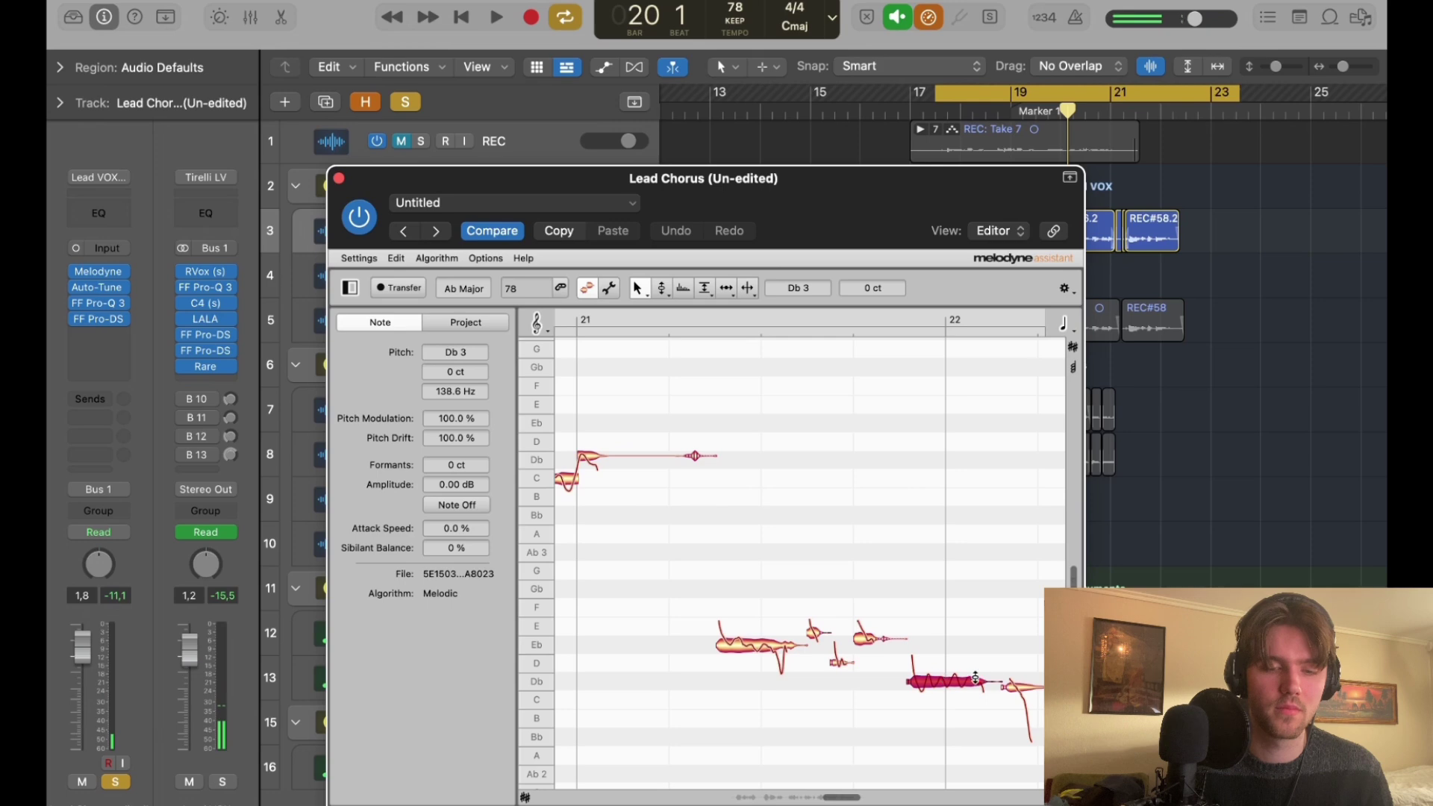
click(1019, 684)
click(756, 647)
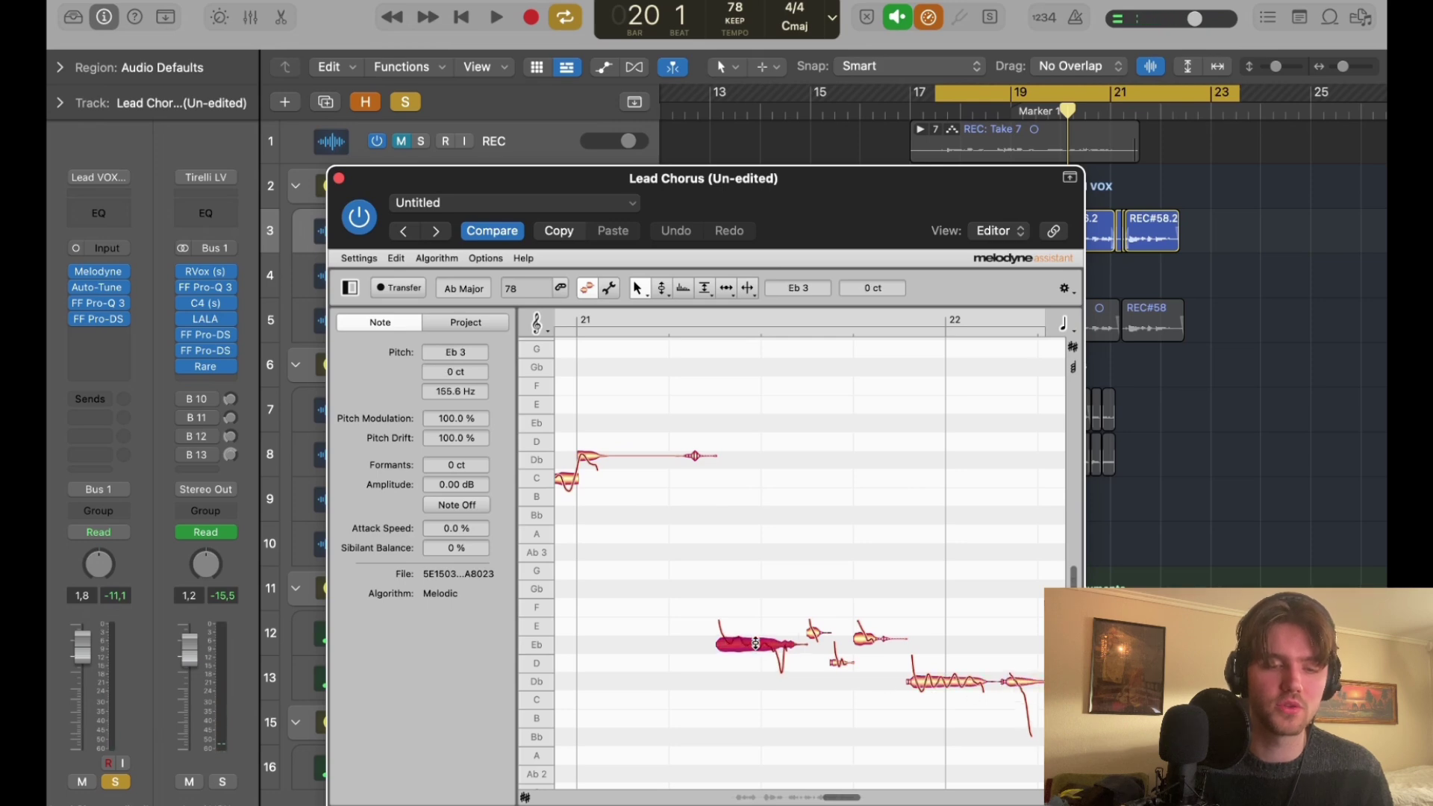
click(863, 638)
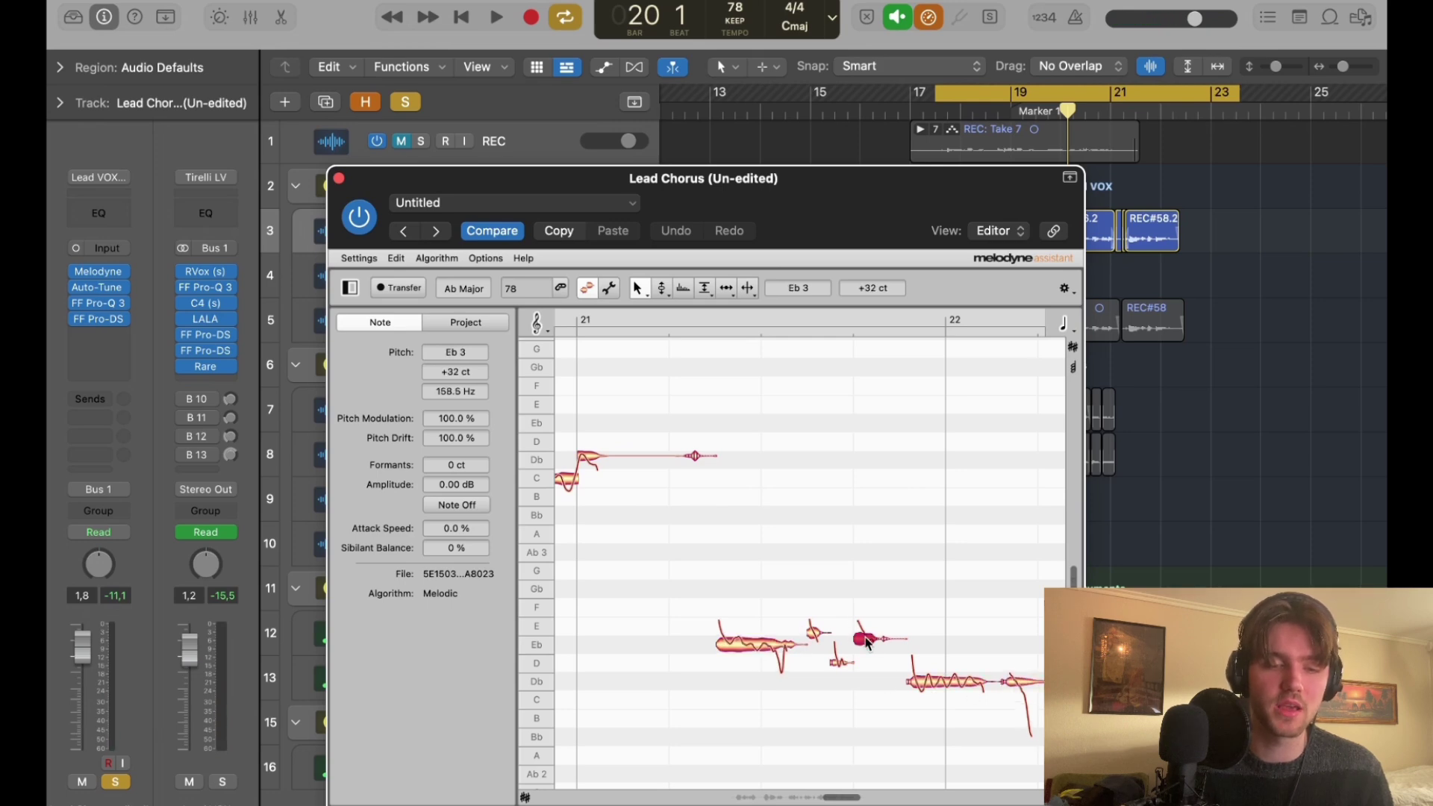
click(699, 322)
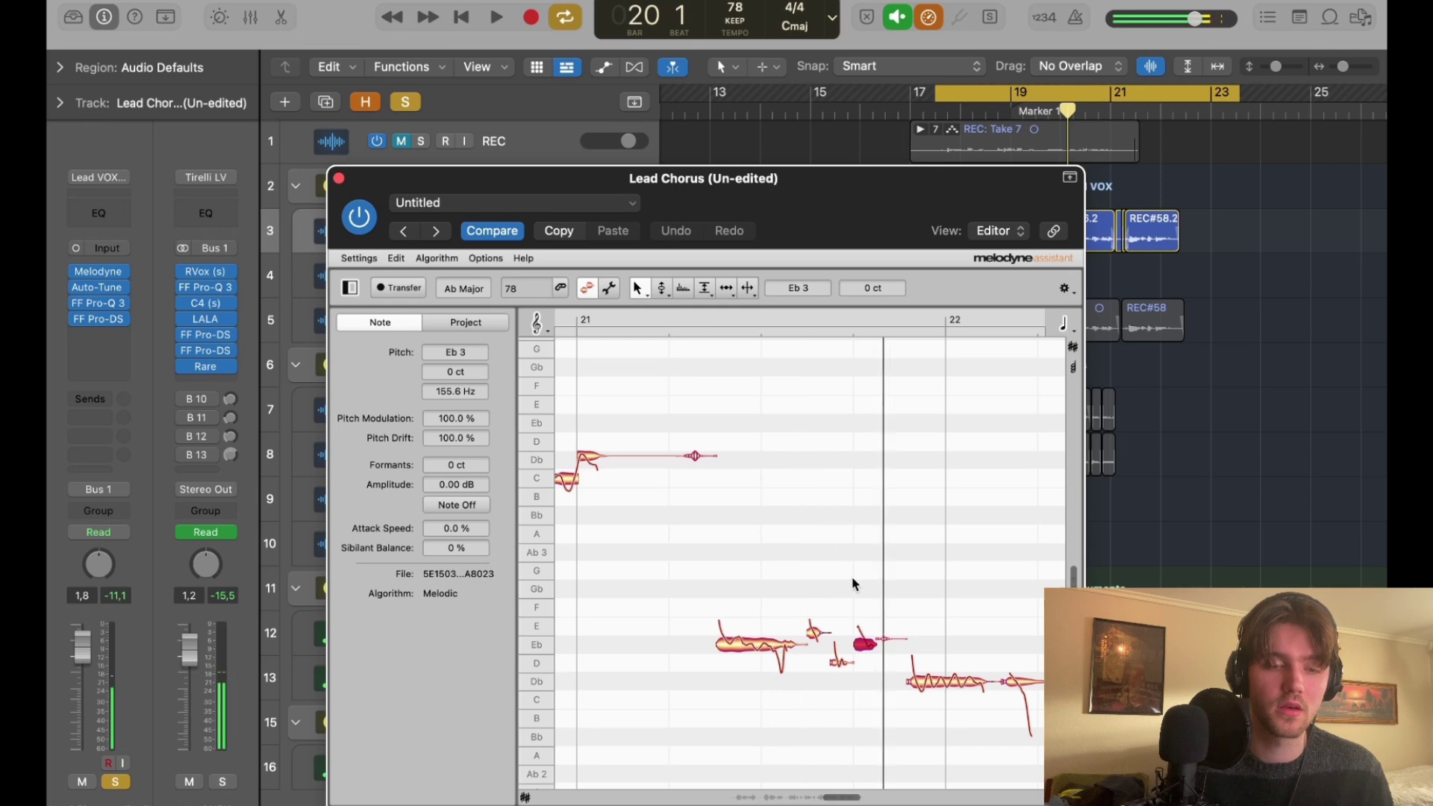
Raise the short note midway between bars 21 and 22 to E 3, split the following Eb 3 note, snap its first part to E 3, and play back.
drag(815, 636, 817, 624)
click(698, 315)
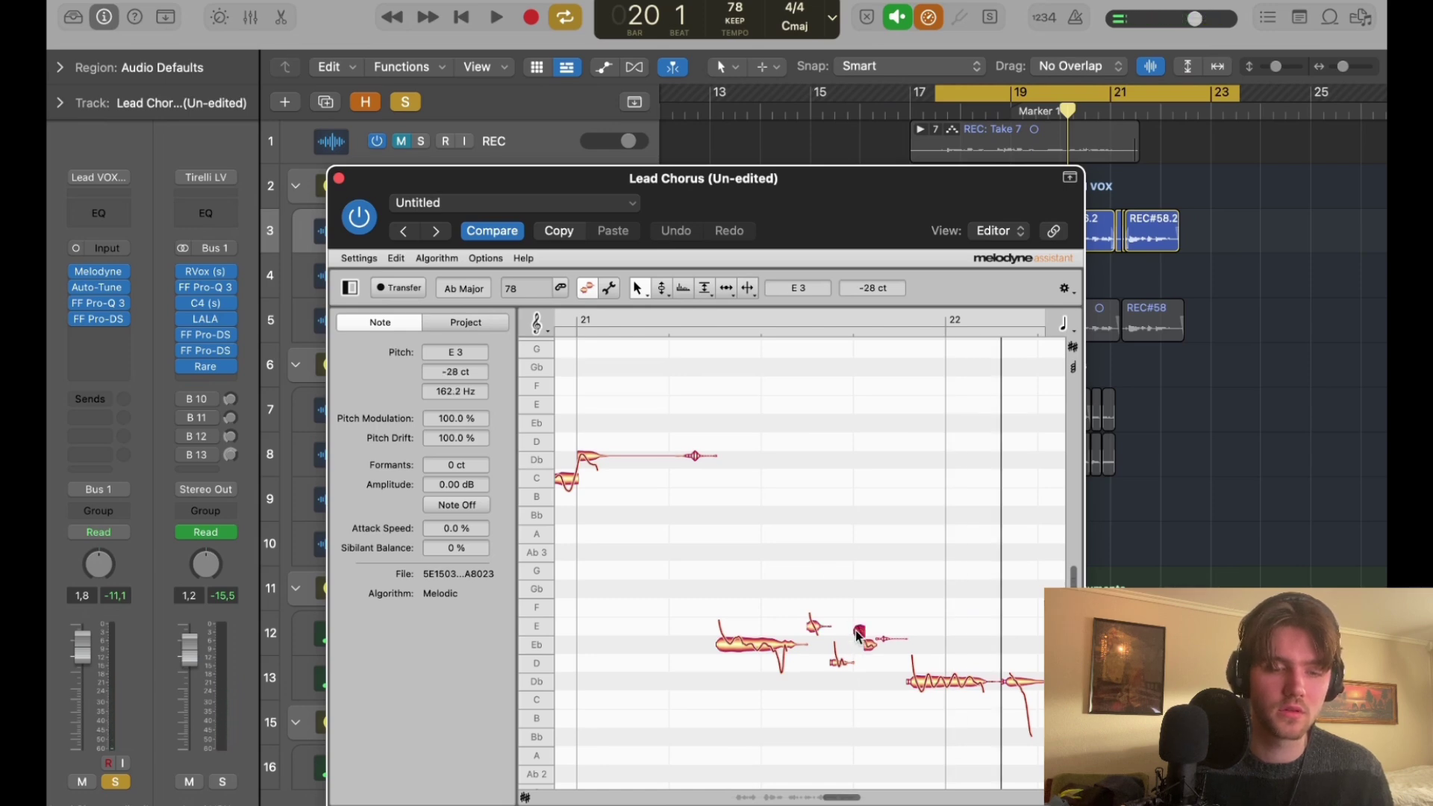
click(701, 316)
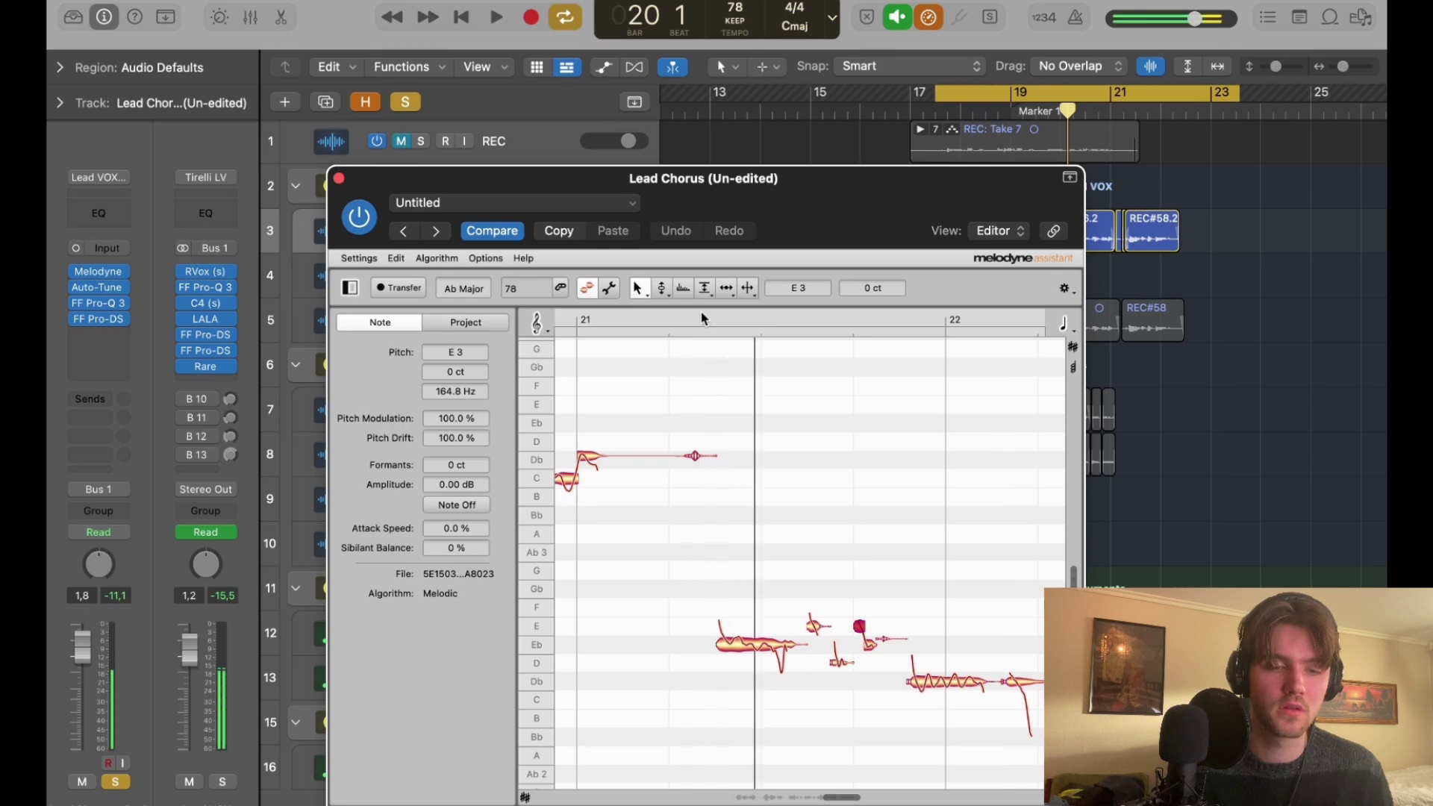
scroll(782, 533, right, 2)
key(space)
Reduce the pitch modulation of the Db 3 note at bar 22 to 62.0 %, play it back, and close the Melodyne window.
click(881, 674)
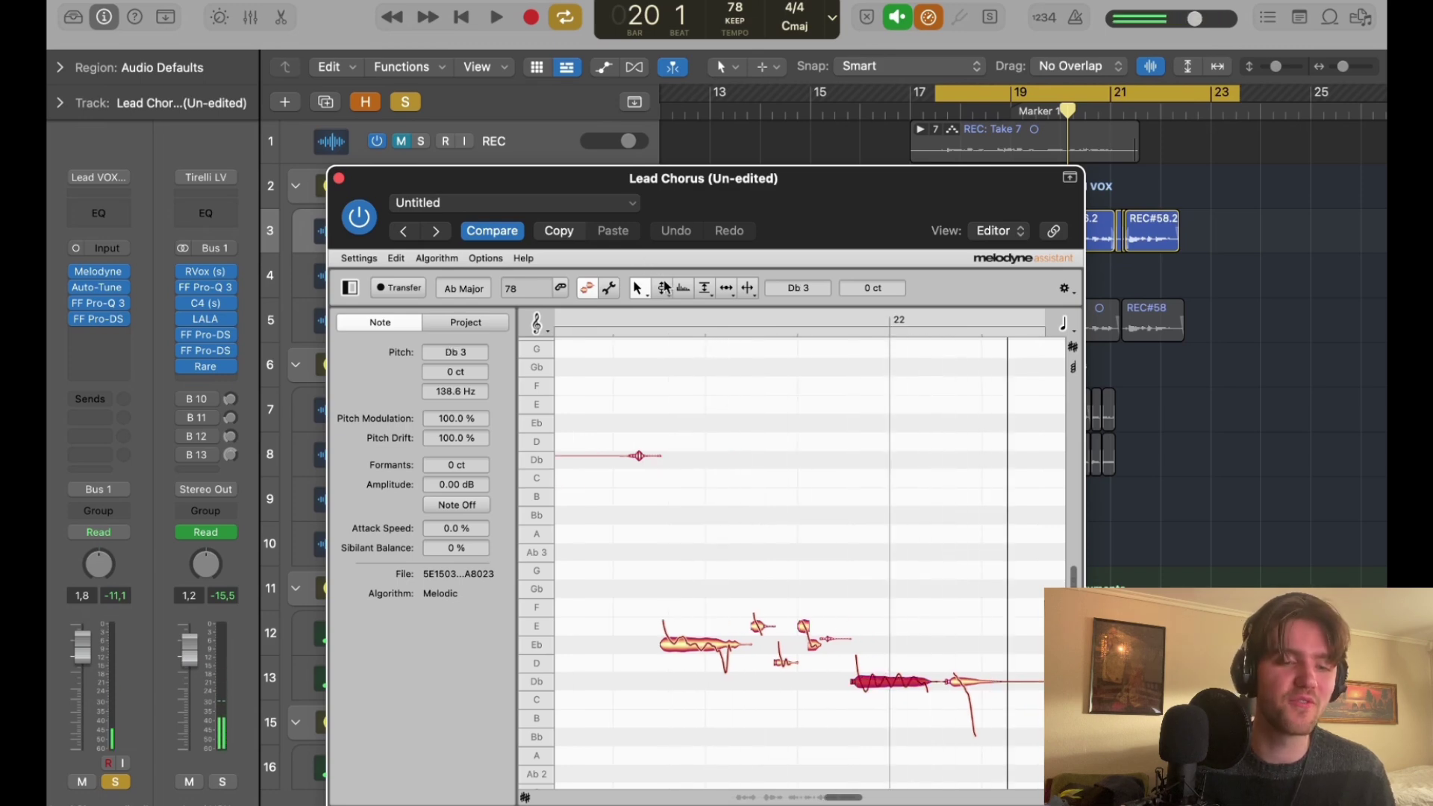
click(663, 290)
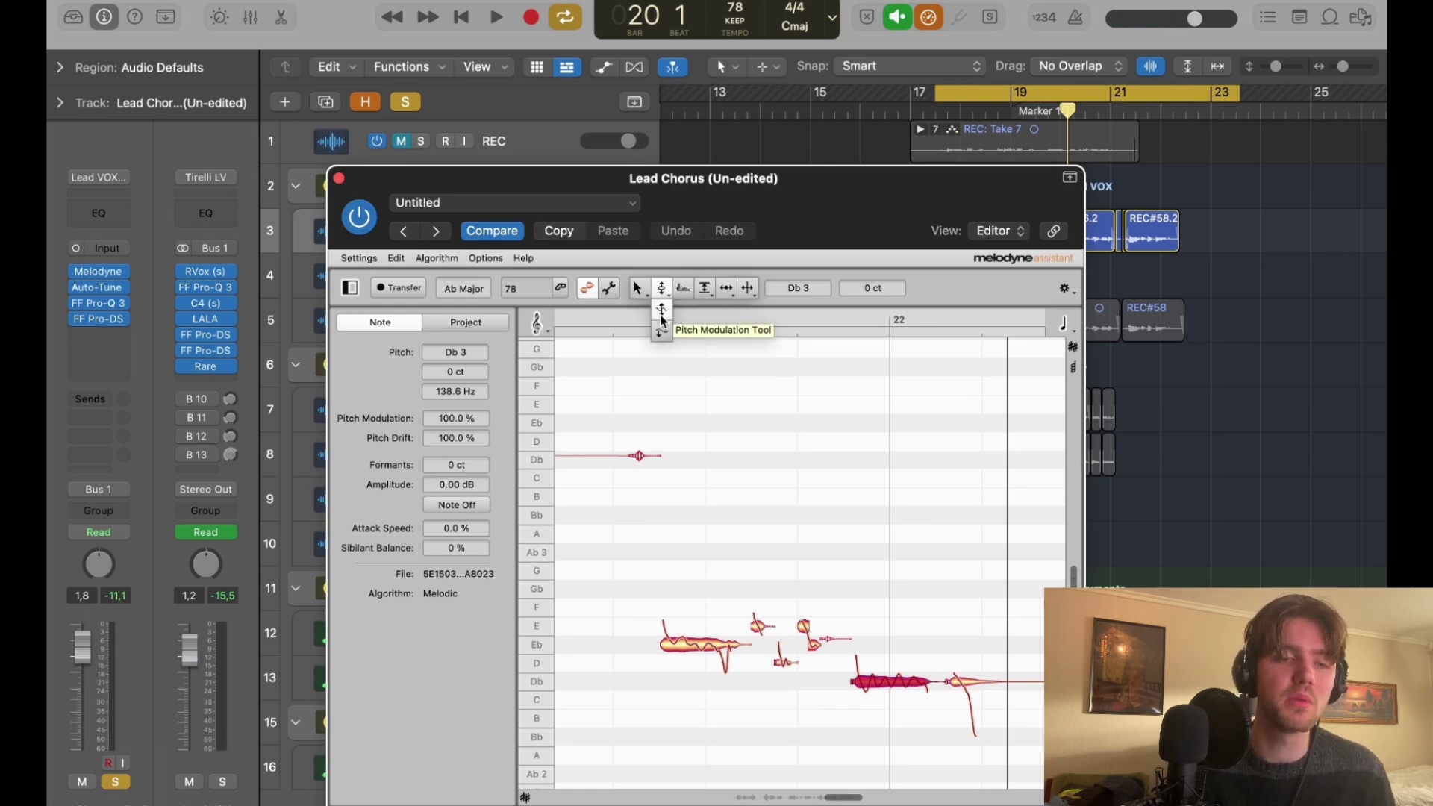
click(663, 312)
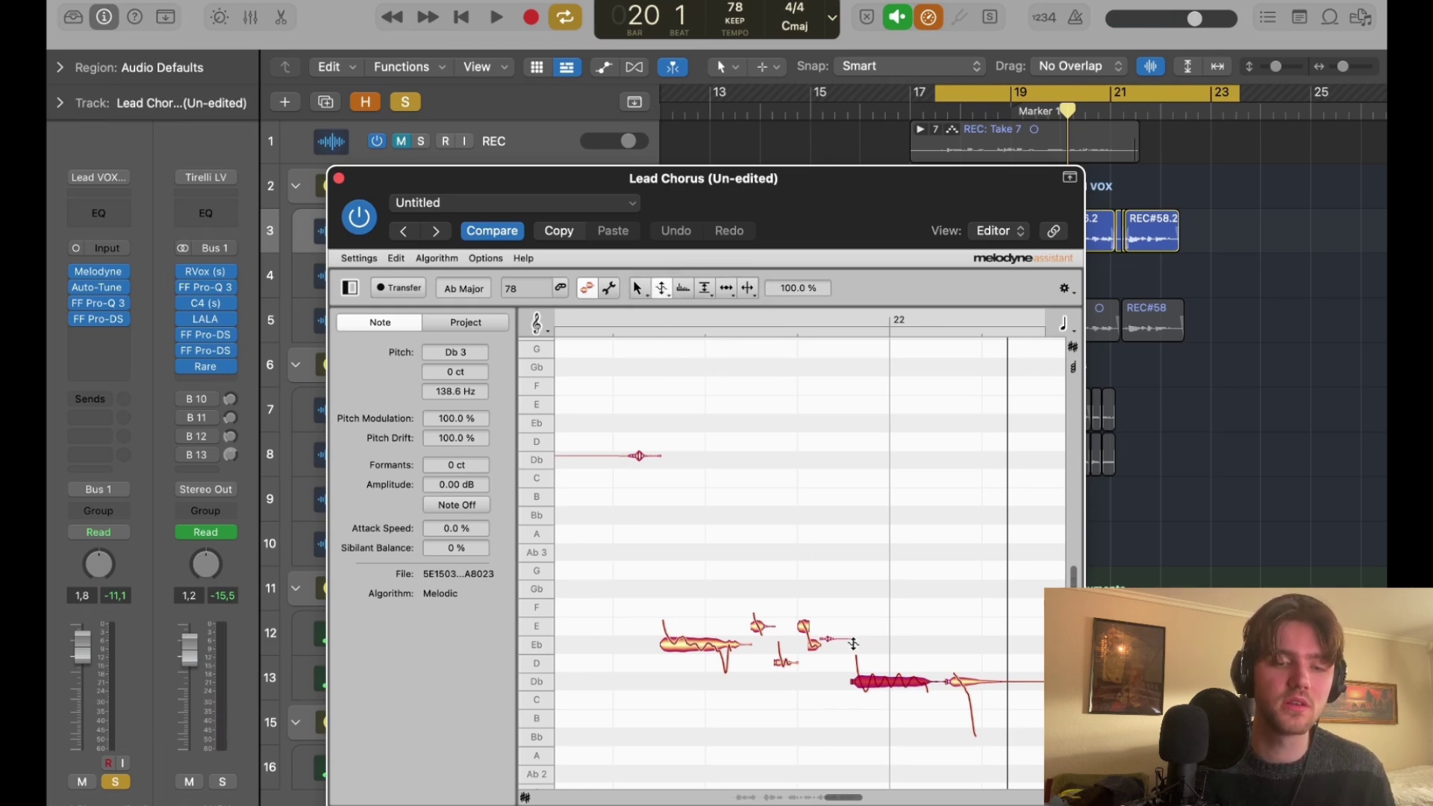
click(889, 681)
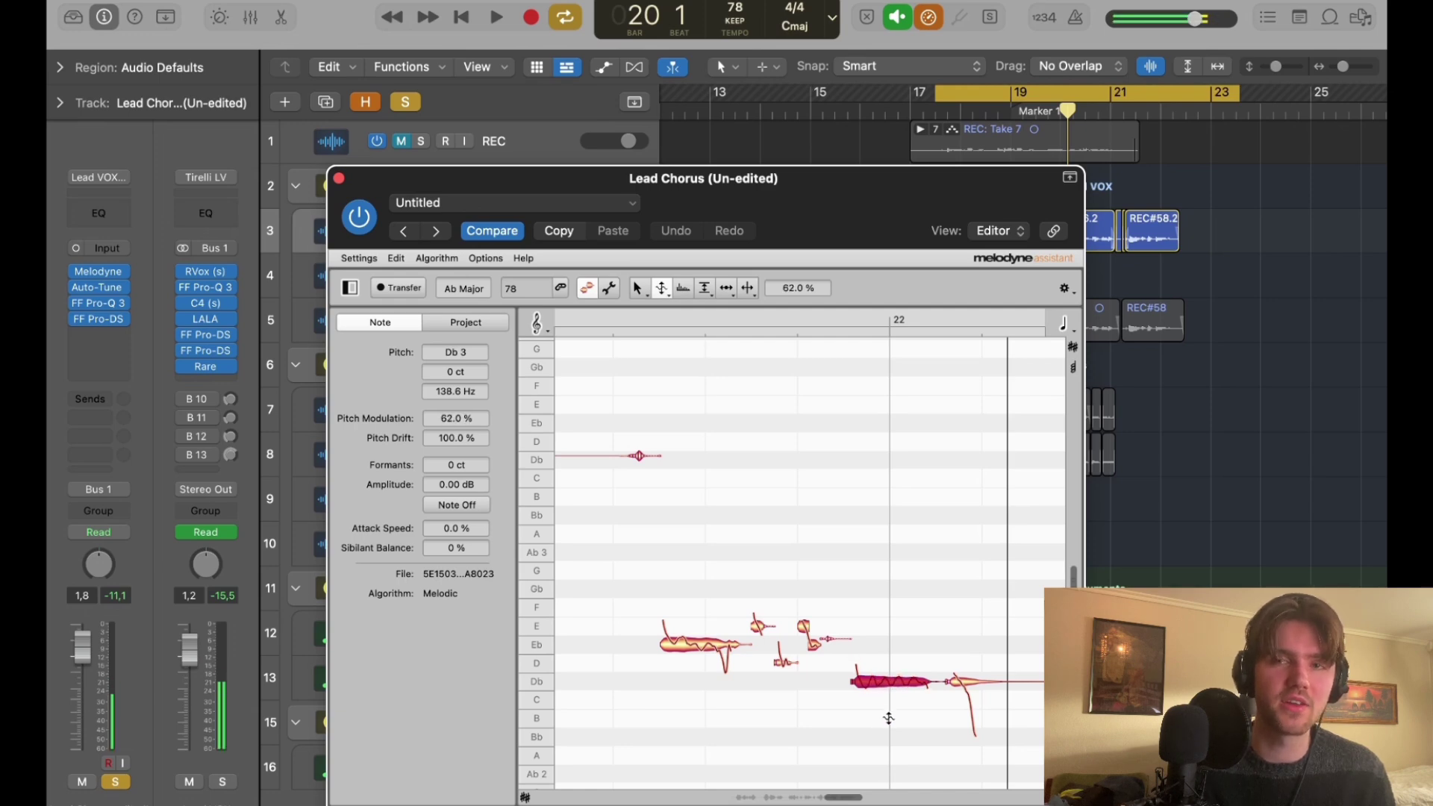
click(640, 321)
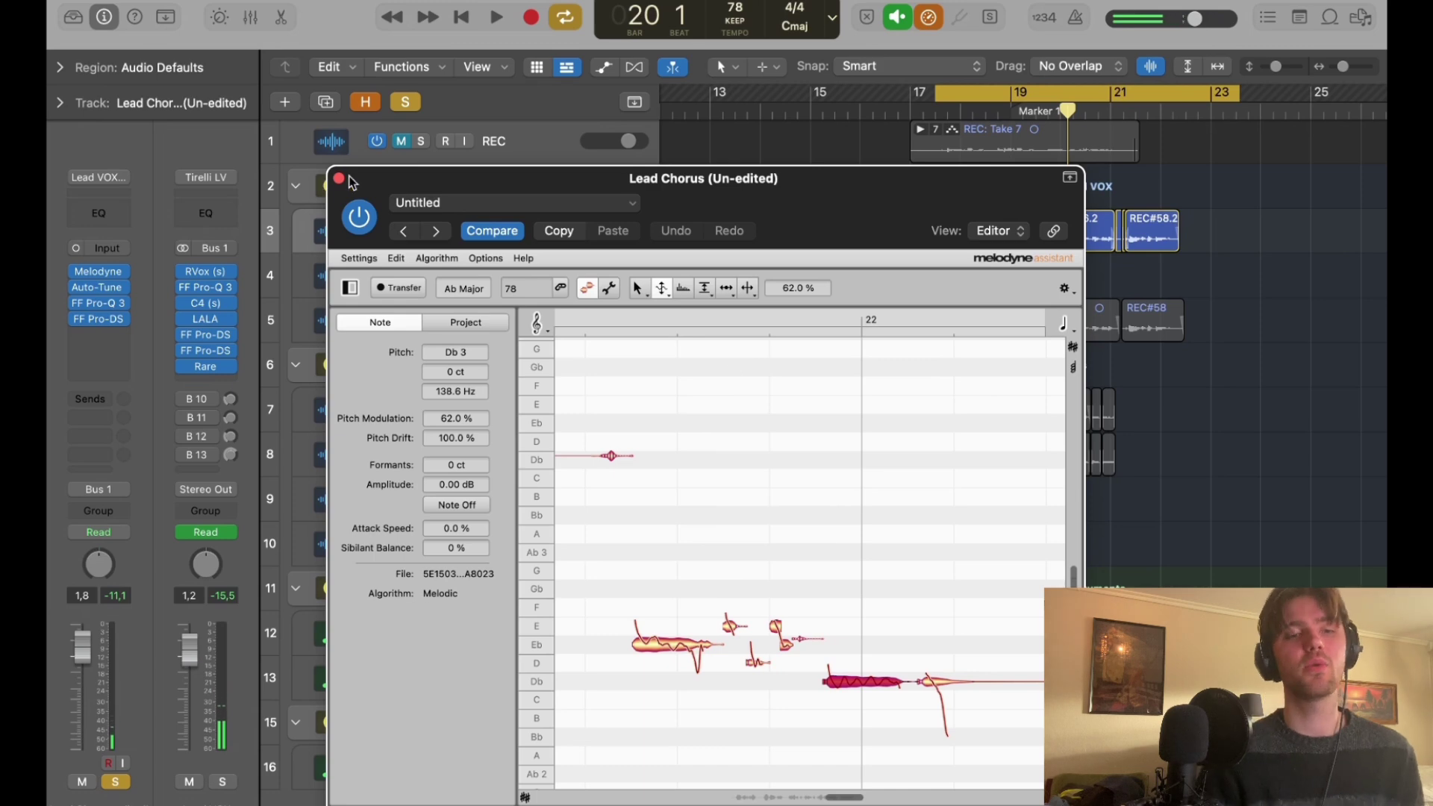
scroll(714, 480, left, 2)
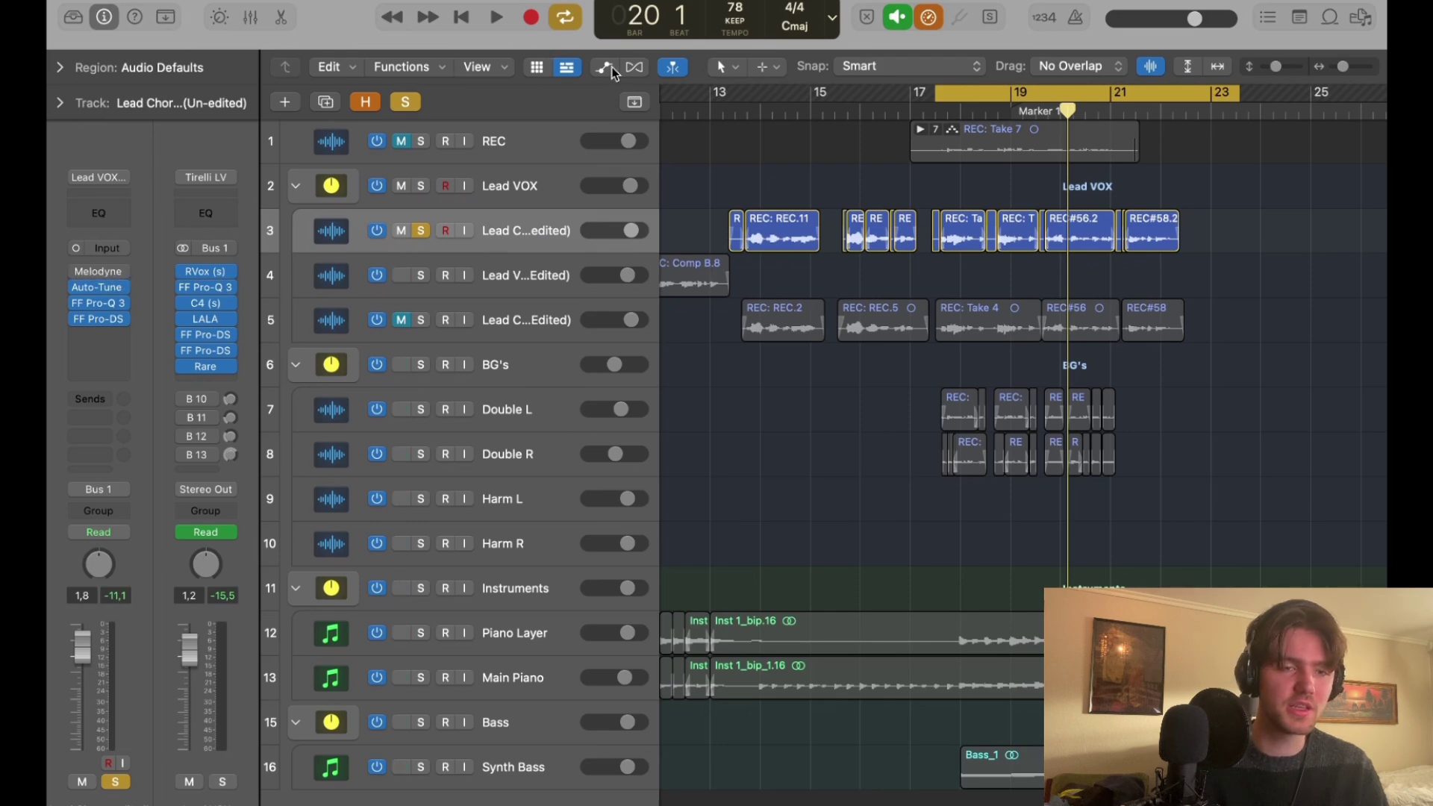
Show the Flex controls, duplicate the Lead Chorus (Un-edited) track, copy its regions onto the duplicate, and leave only the duplicate soloed.
click(634, 67)
key(super+d)
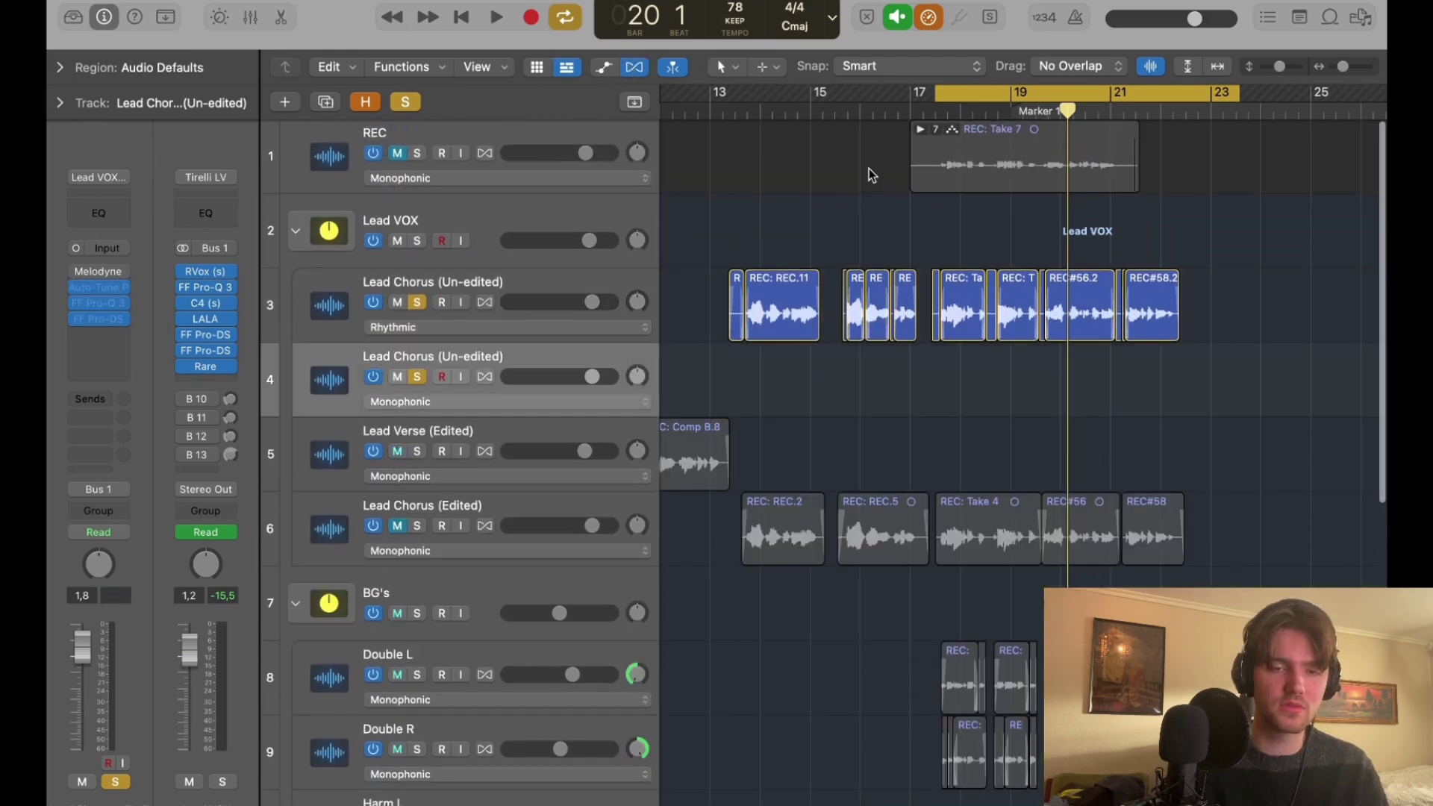
drag(1339, 316, 756, 392)
click(418, 302)
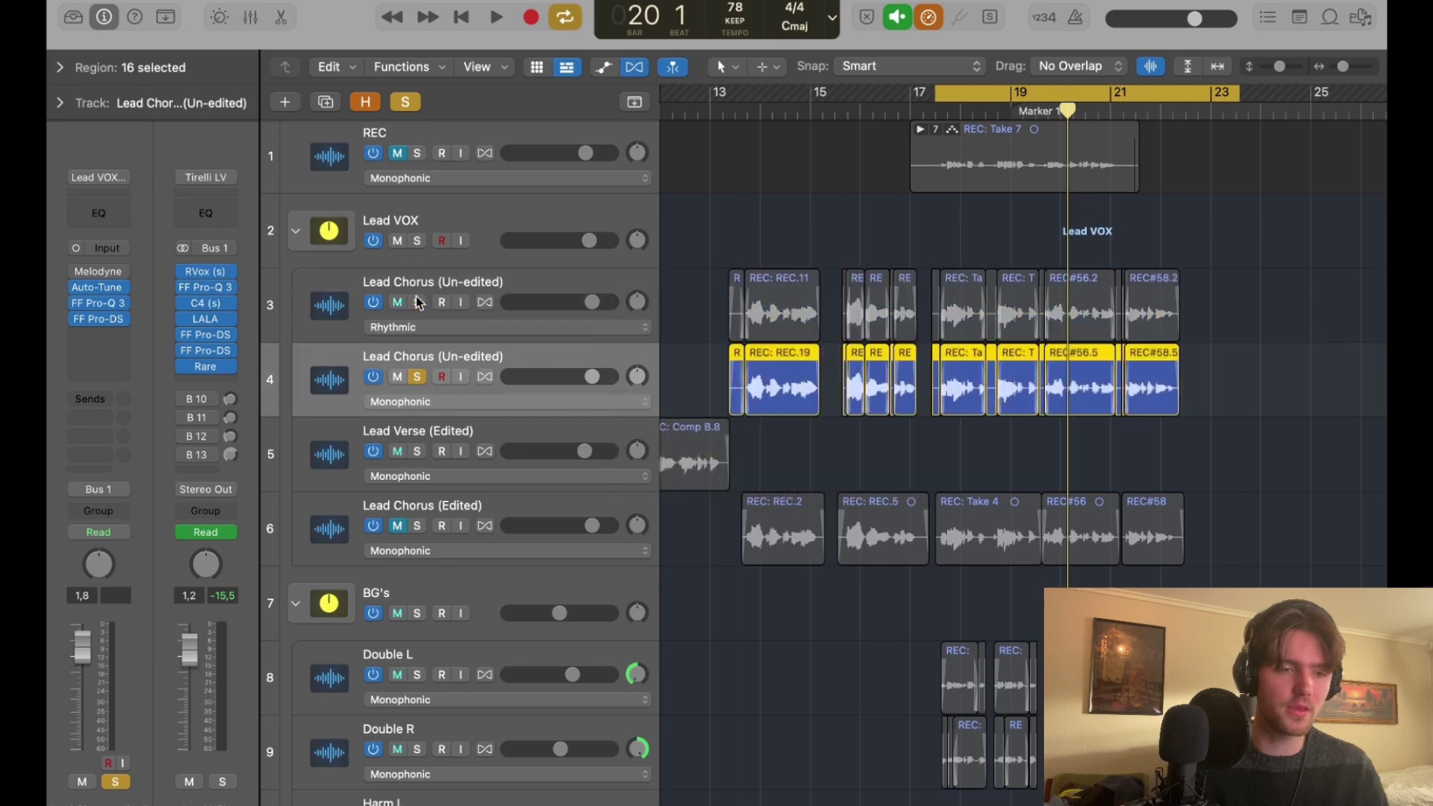
click(128, 271)
click(285, 195)
Enable Flex on the duplicated Lead Chorus track and set its mode to Flex Pitch.
click(485, 377)
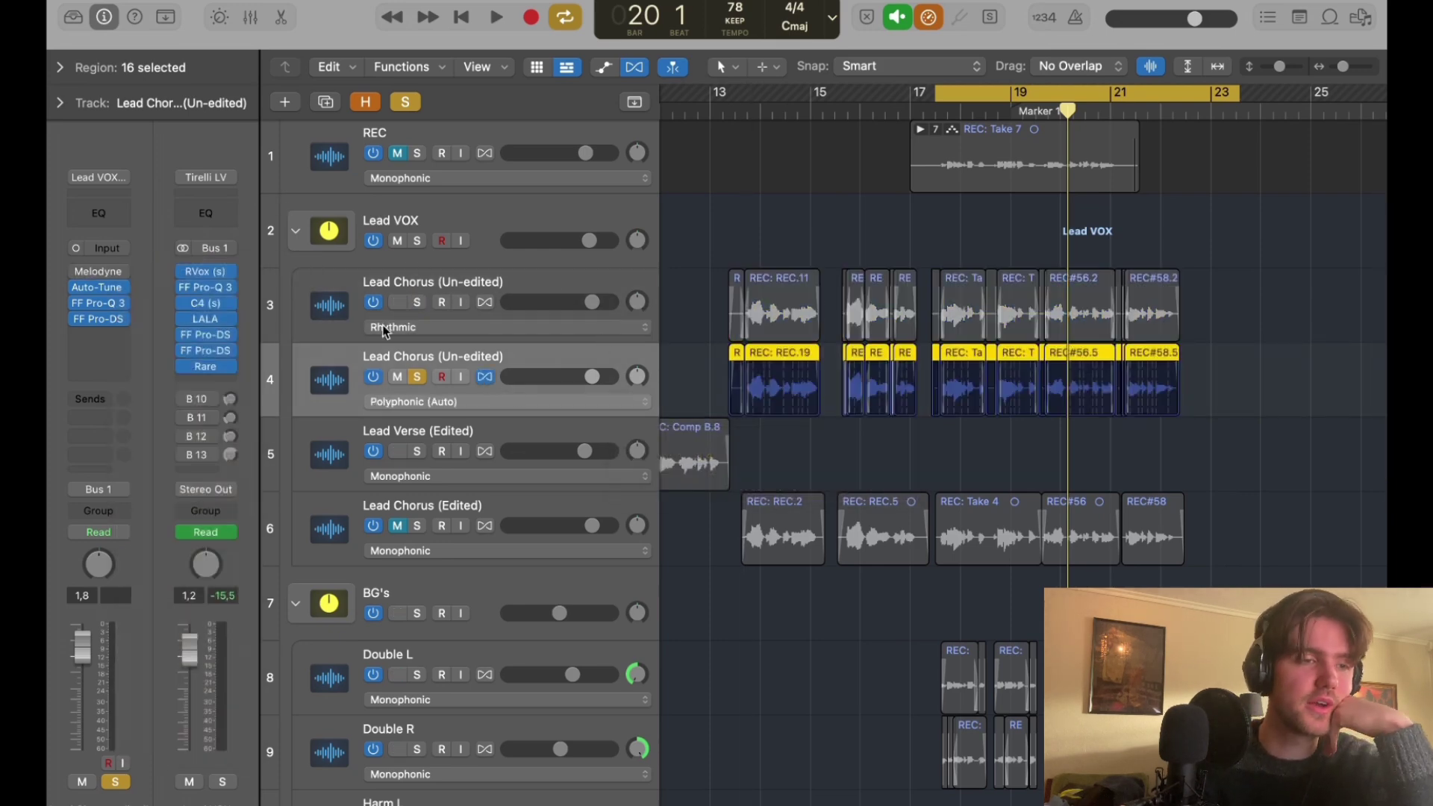
click(524, 411)
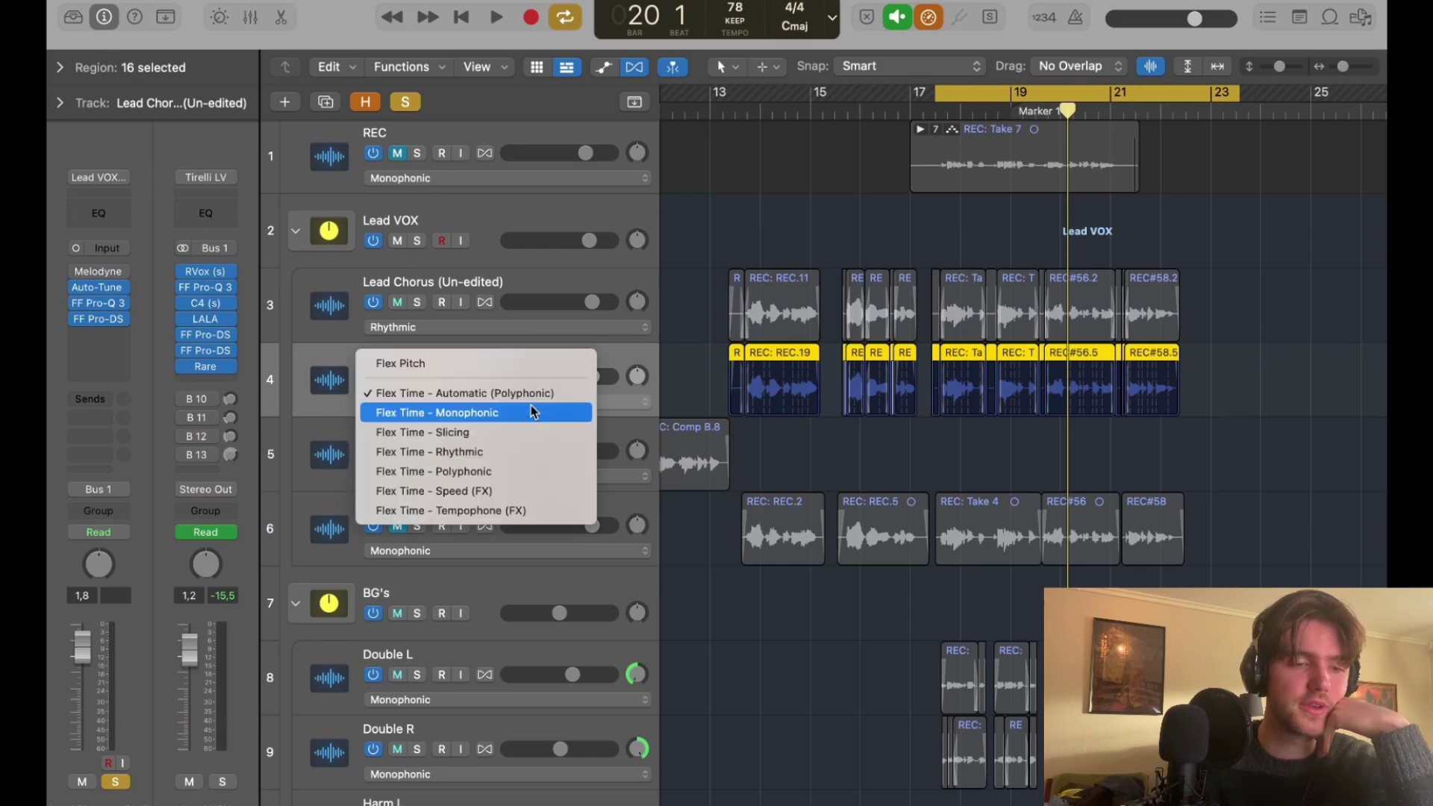
click(509, 371)
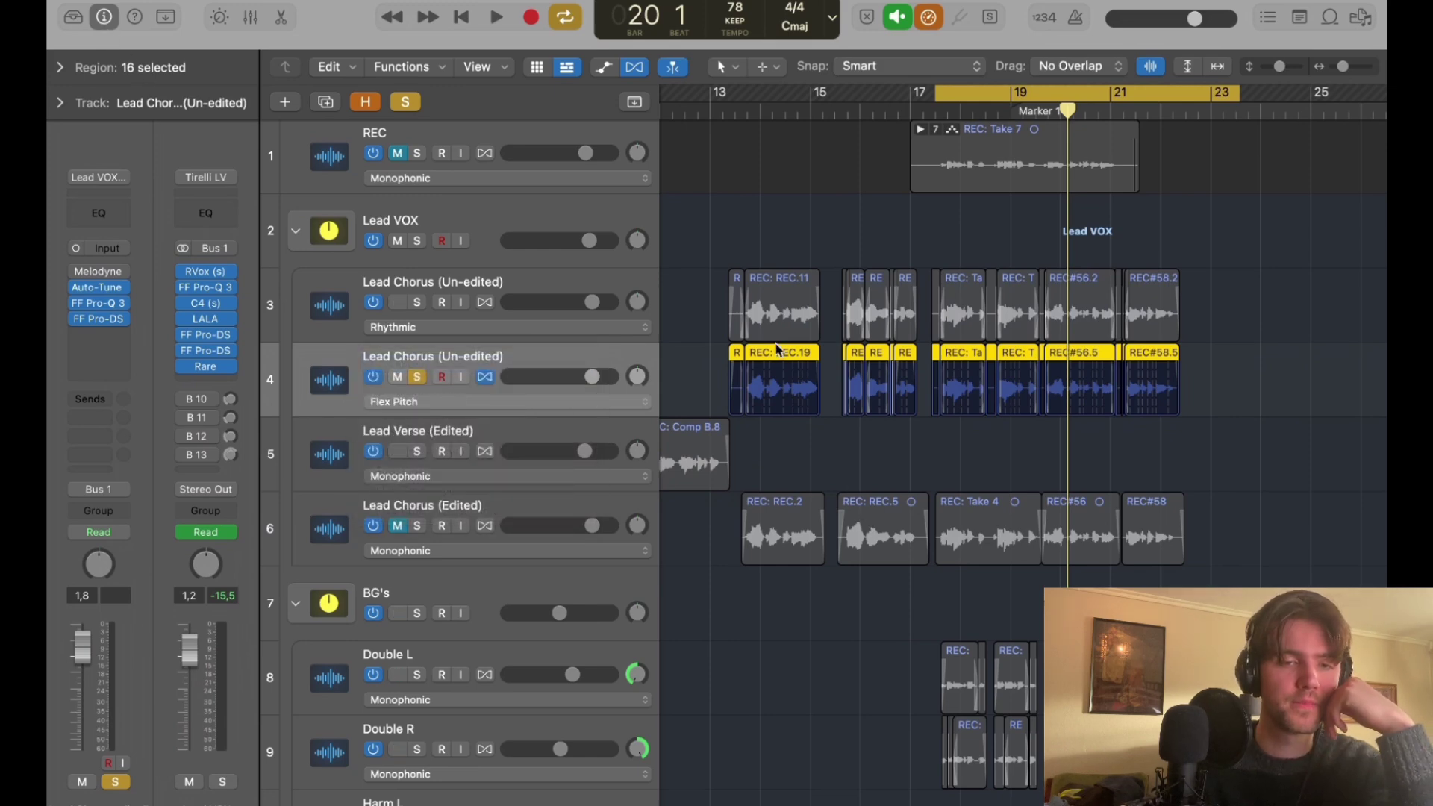
Open the Flex Pitch track in the audio editor and play the opening chorus phrase until just past the third beat of bar 14.
key(i)
key(e)
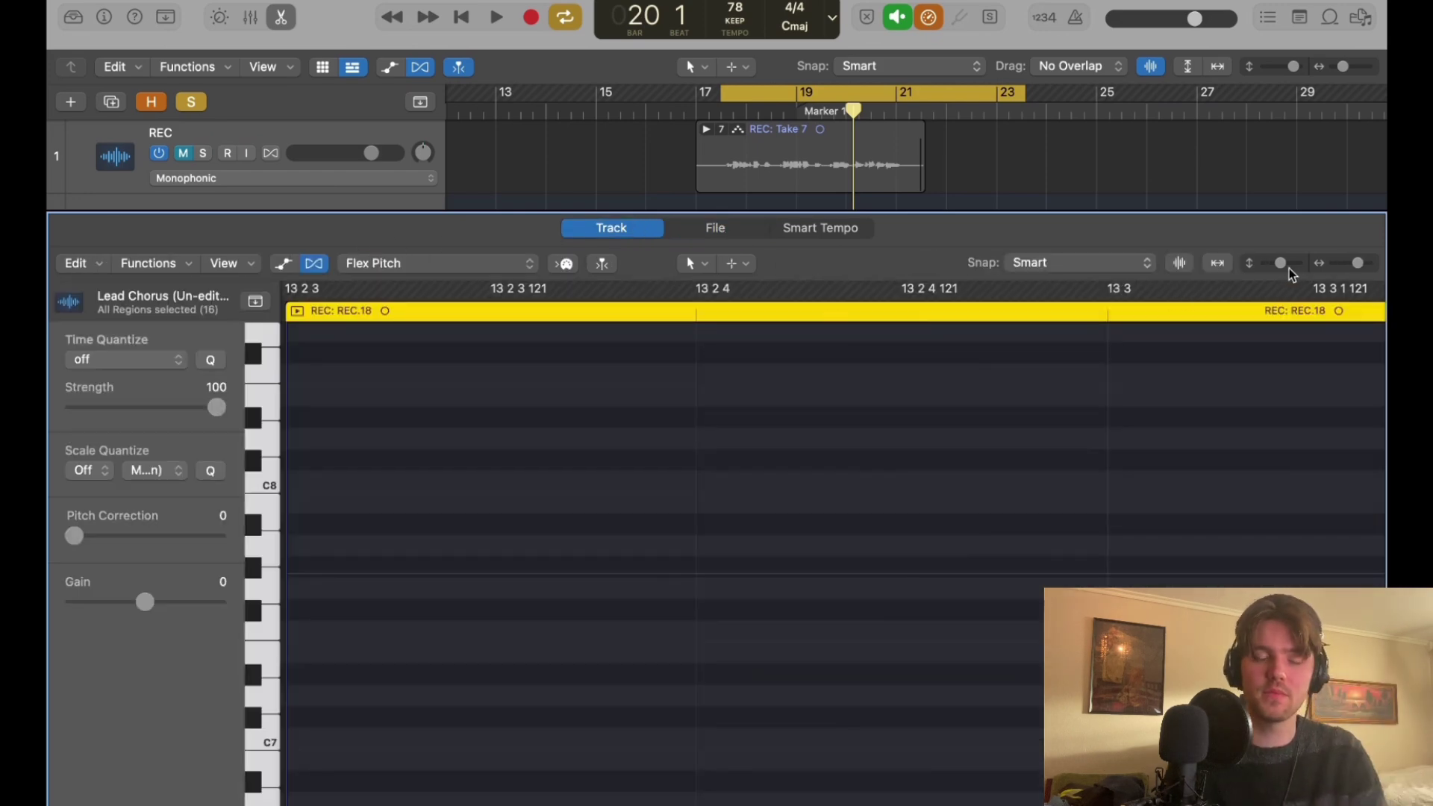
drag(1281, 263, 1263, 267)
drag(1358, 263, 1348, 263)
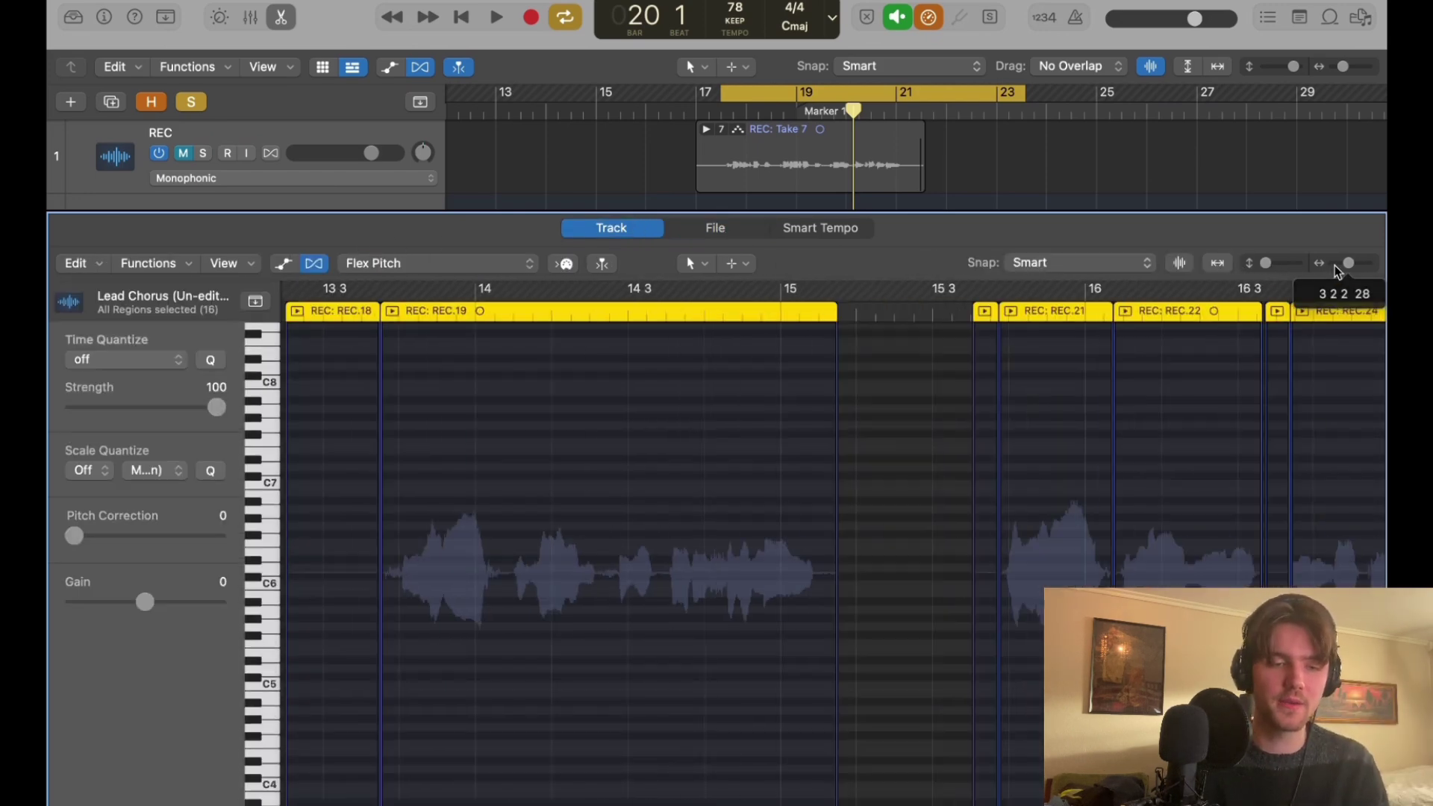
scroll(599, 433, up, 5)
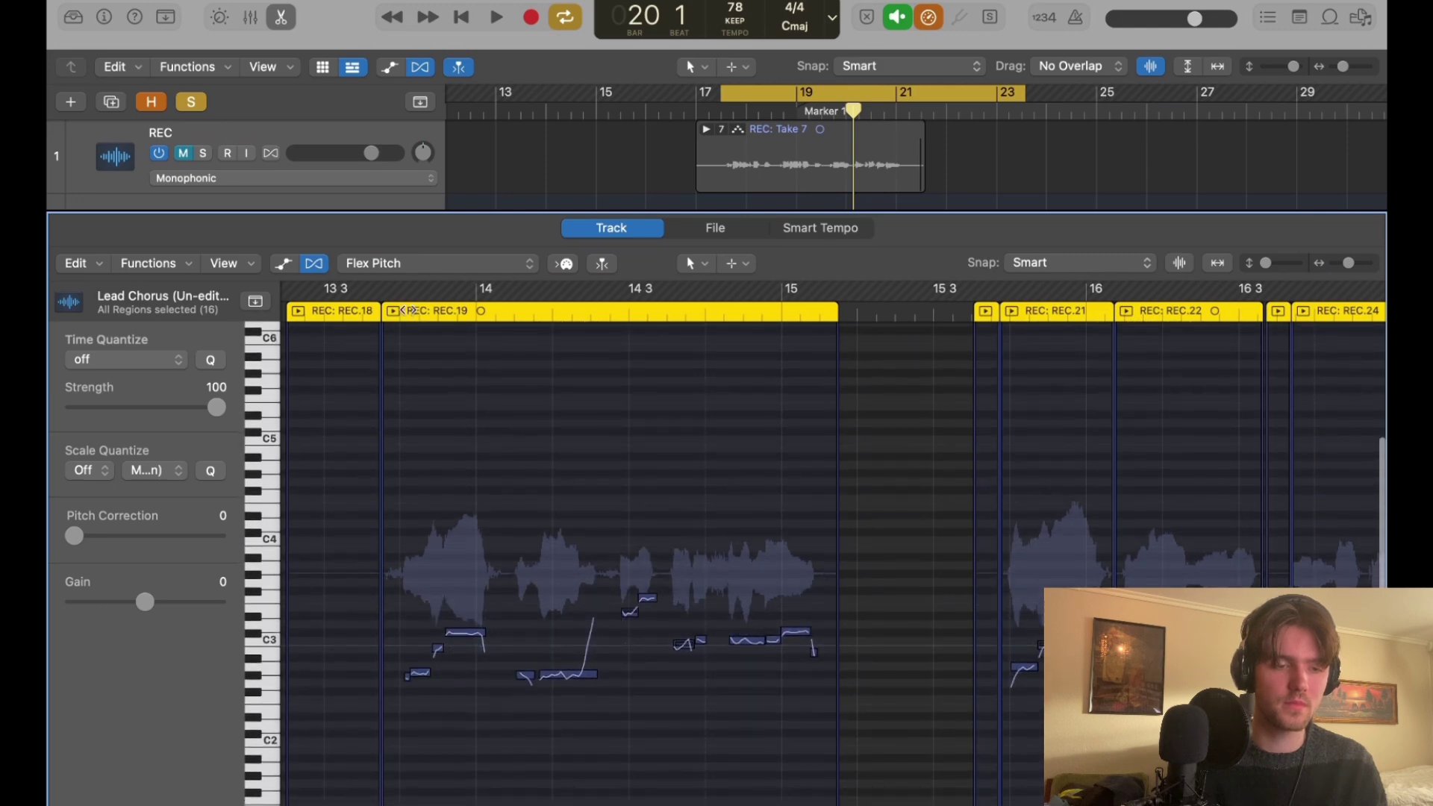
double_click(407, 311)
drag(1349, 265, 1353, 267)
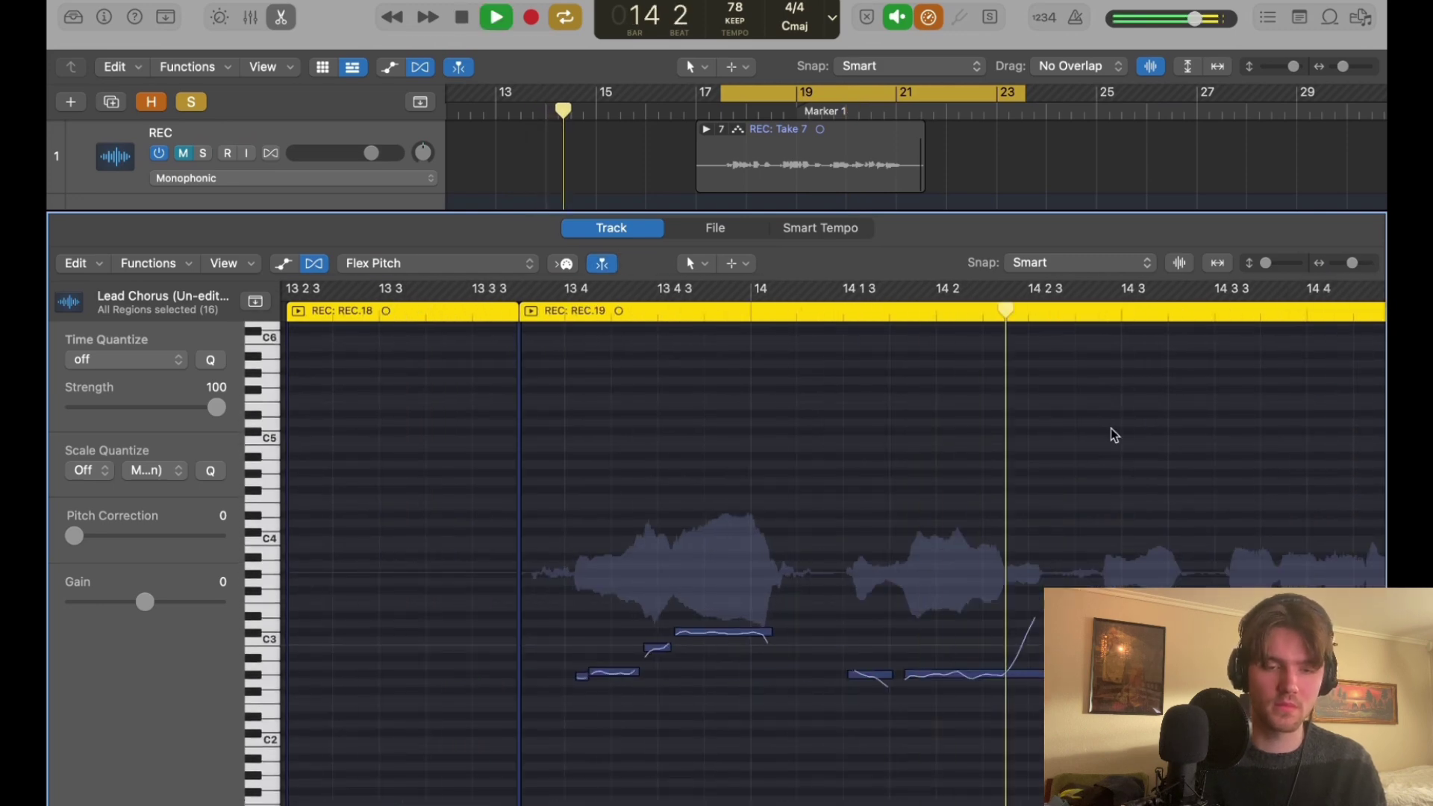
scroll(1113, 436, right, 4)
key(space)
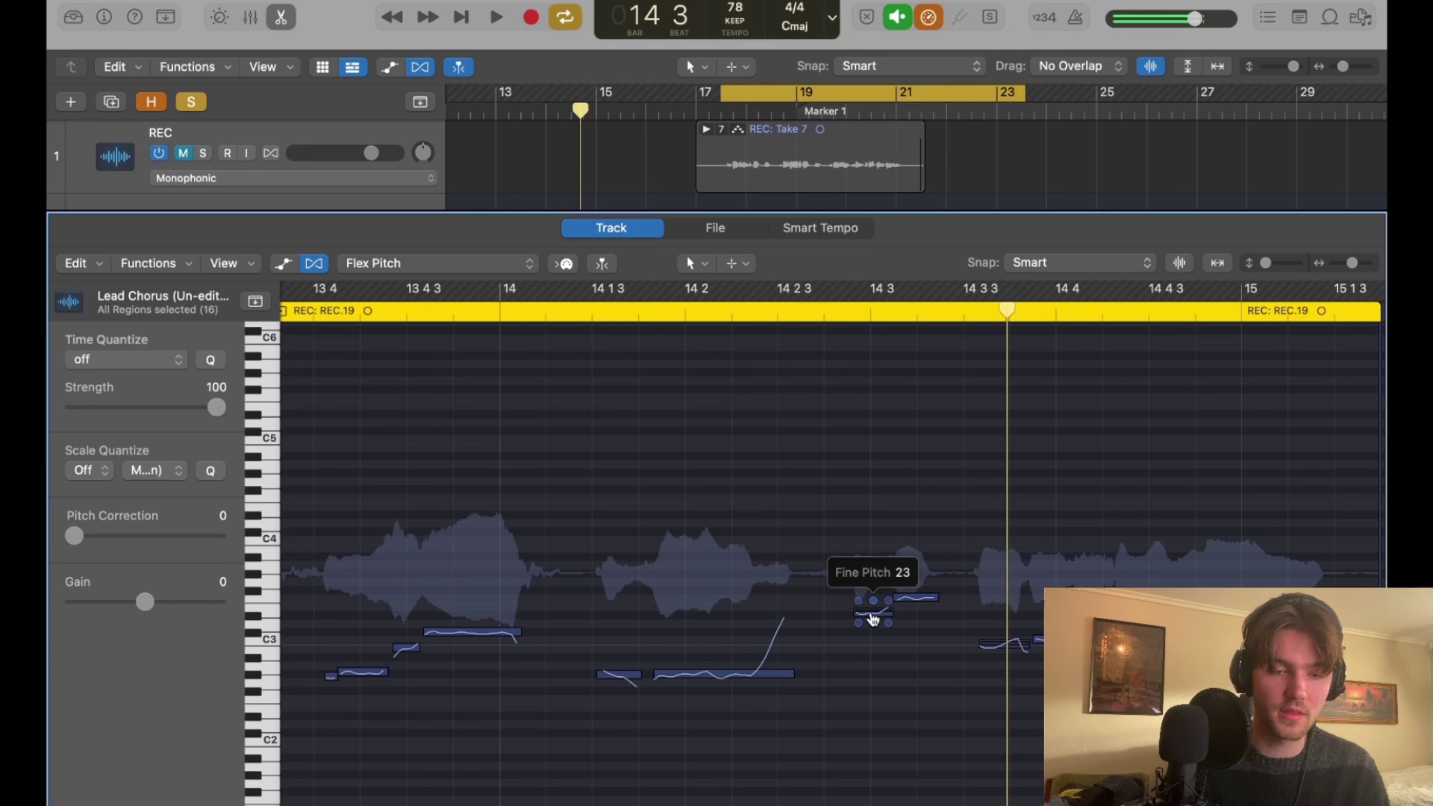
Set Scale Quantize to C# Major (Ionian) and raise the pitch correction of the note at 14 3 to 100.
click(874, 619)
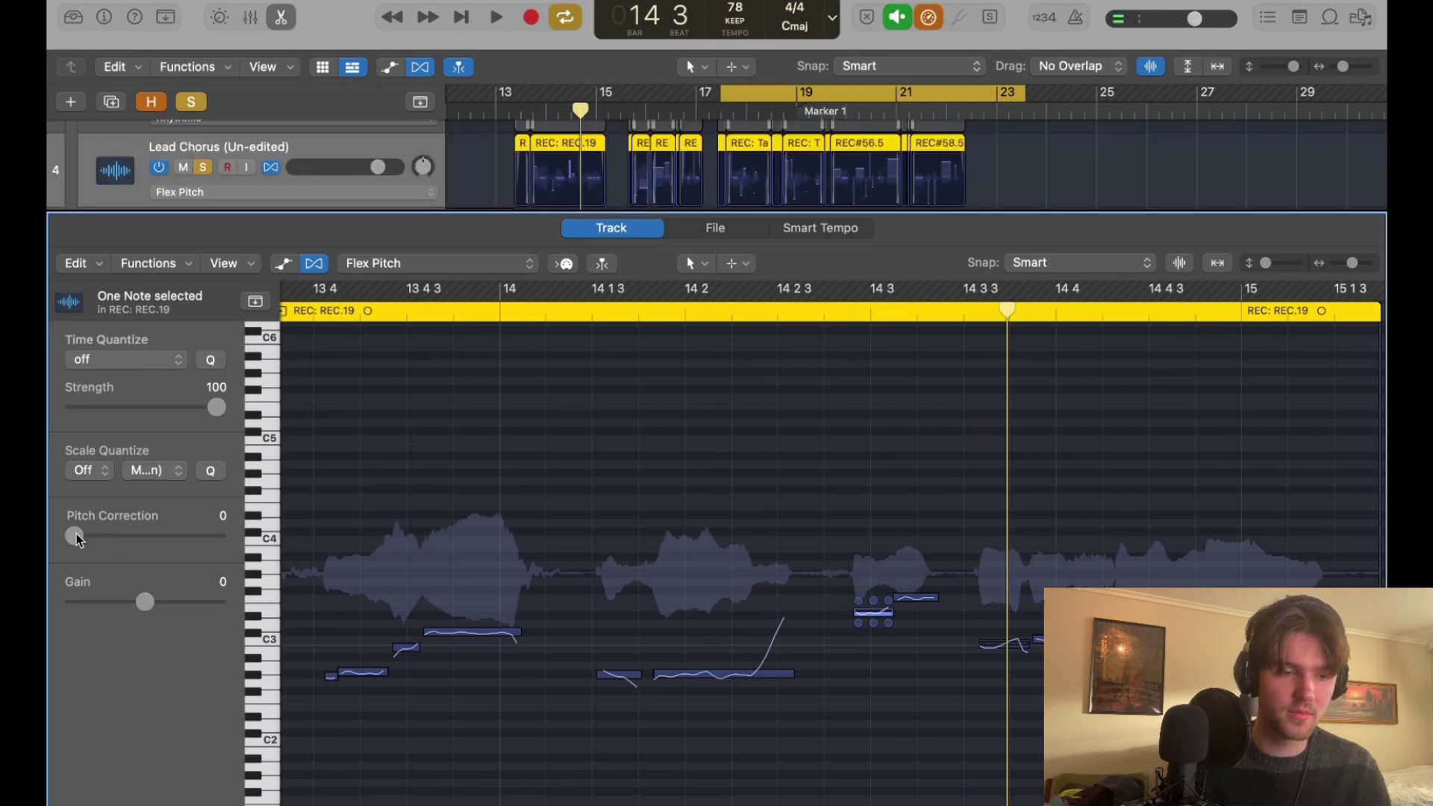
click(104, 475)
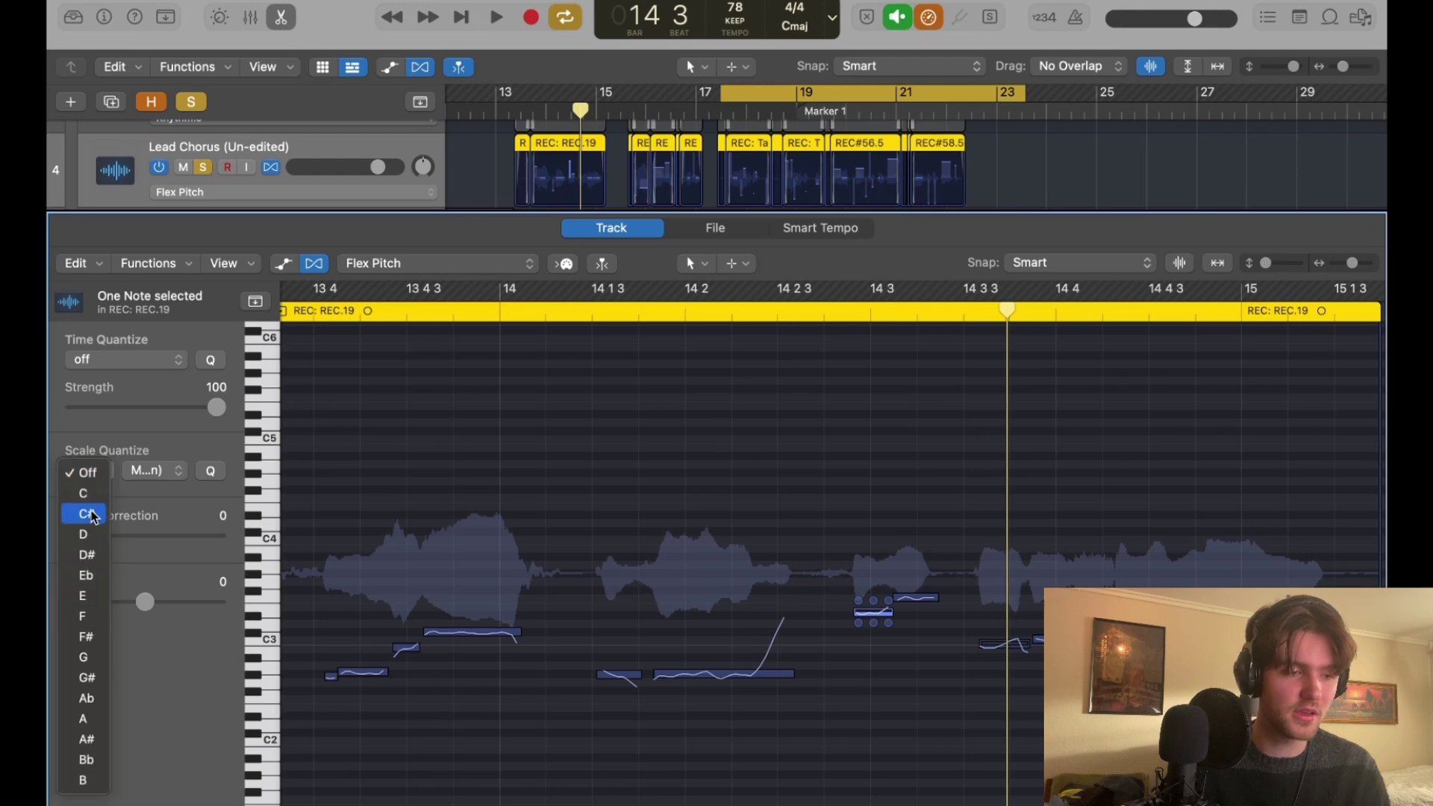
click(89, 553)
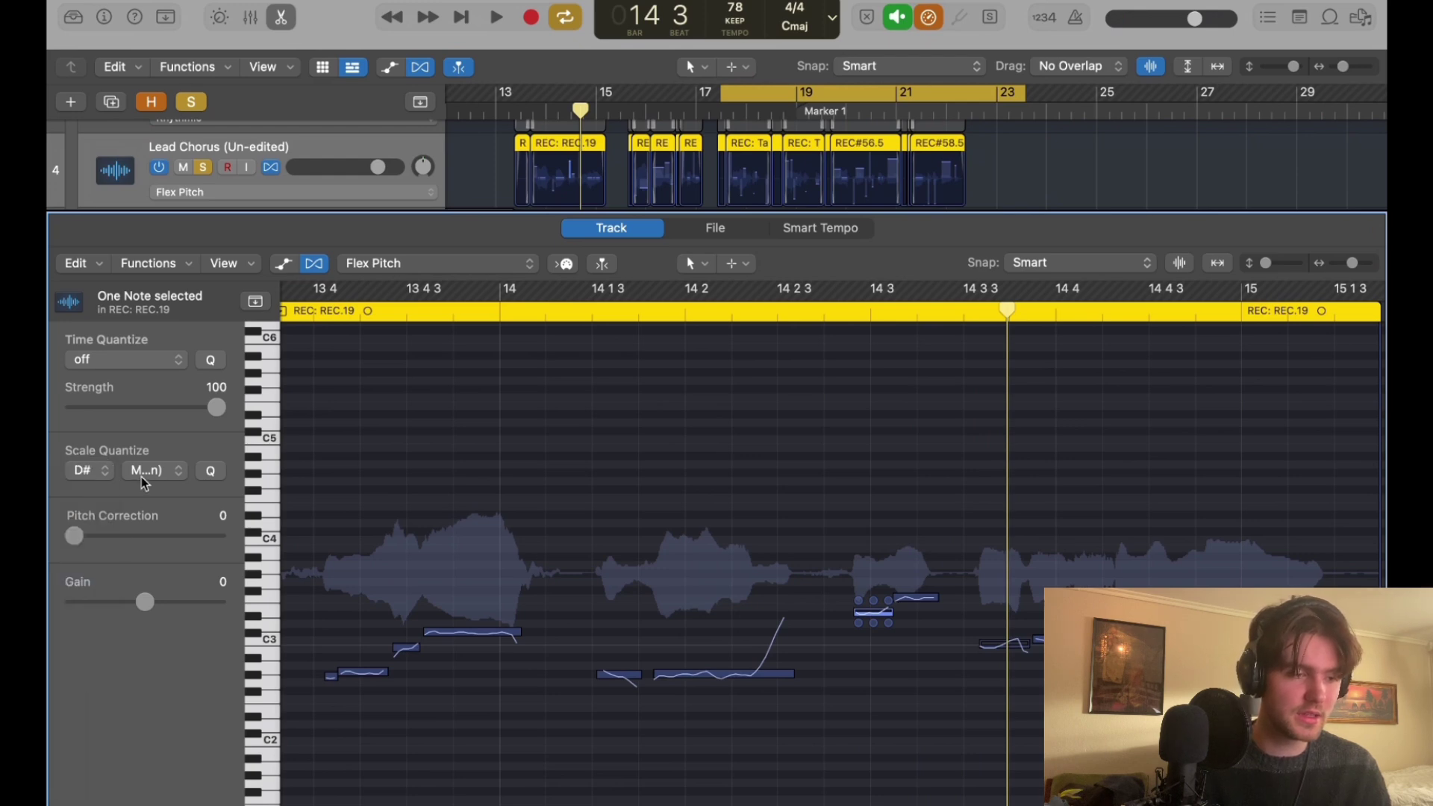
click(88, 472)
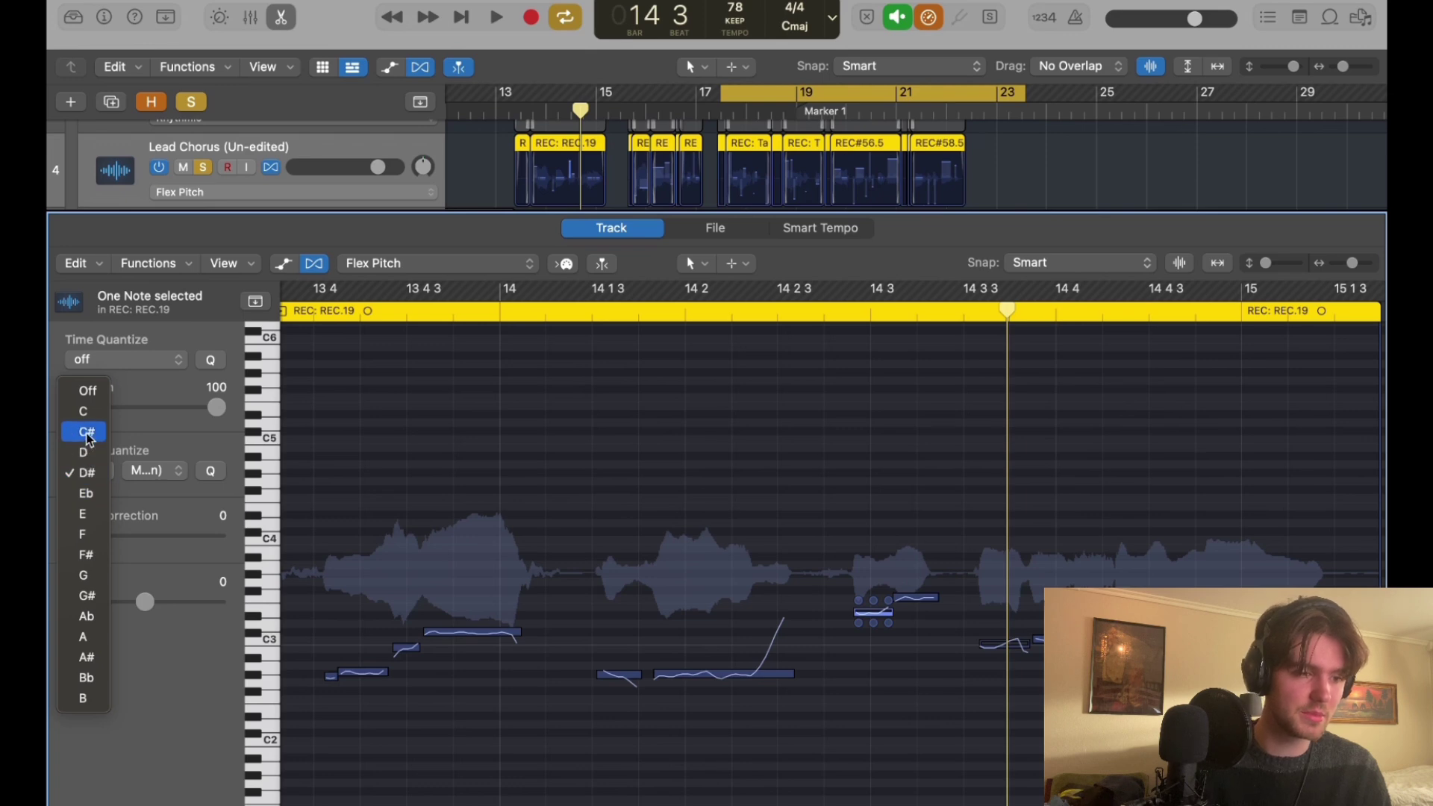
click(88, 433)
click(160, 472)
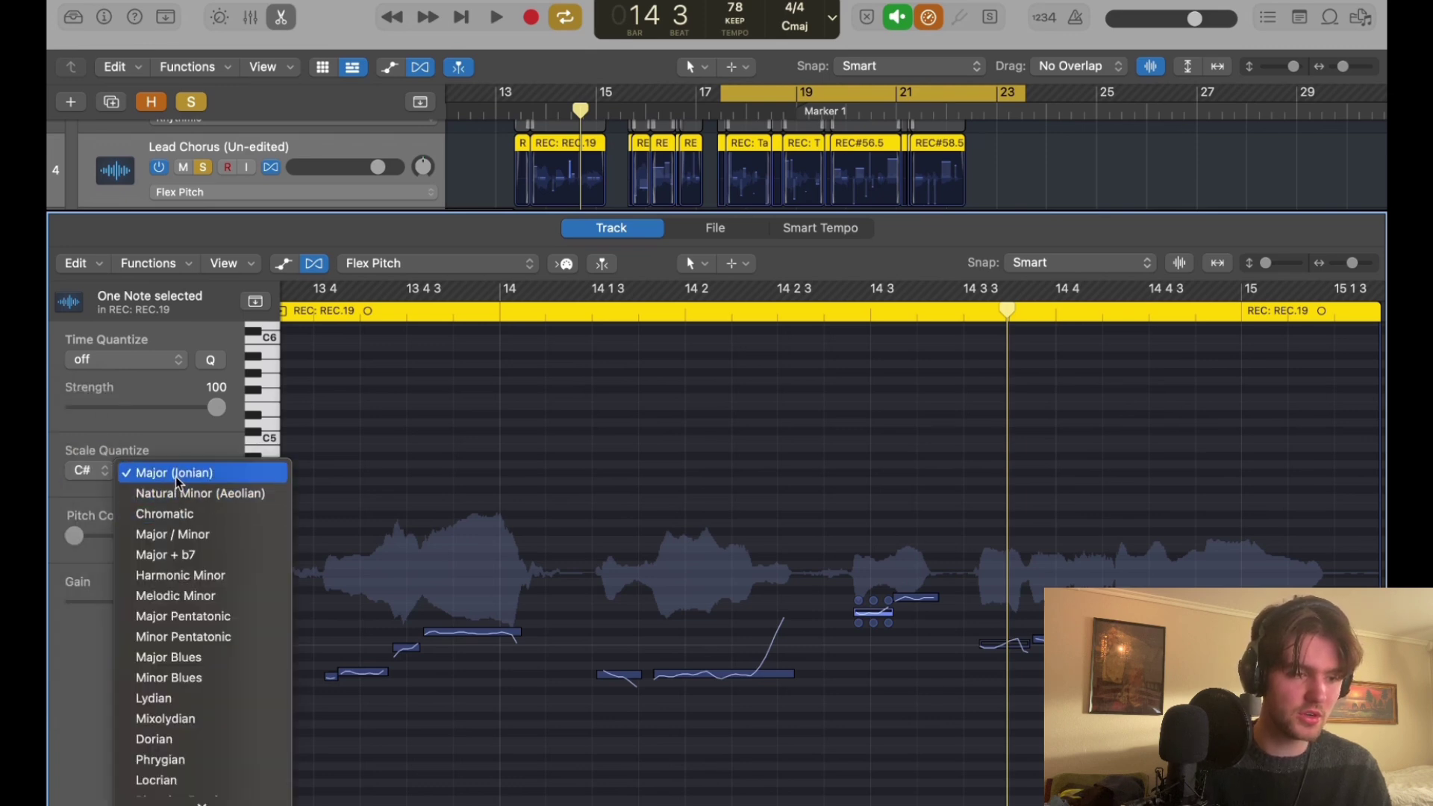
click(177, 477)
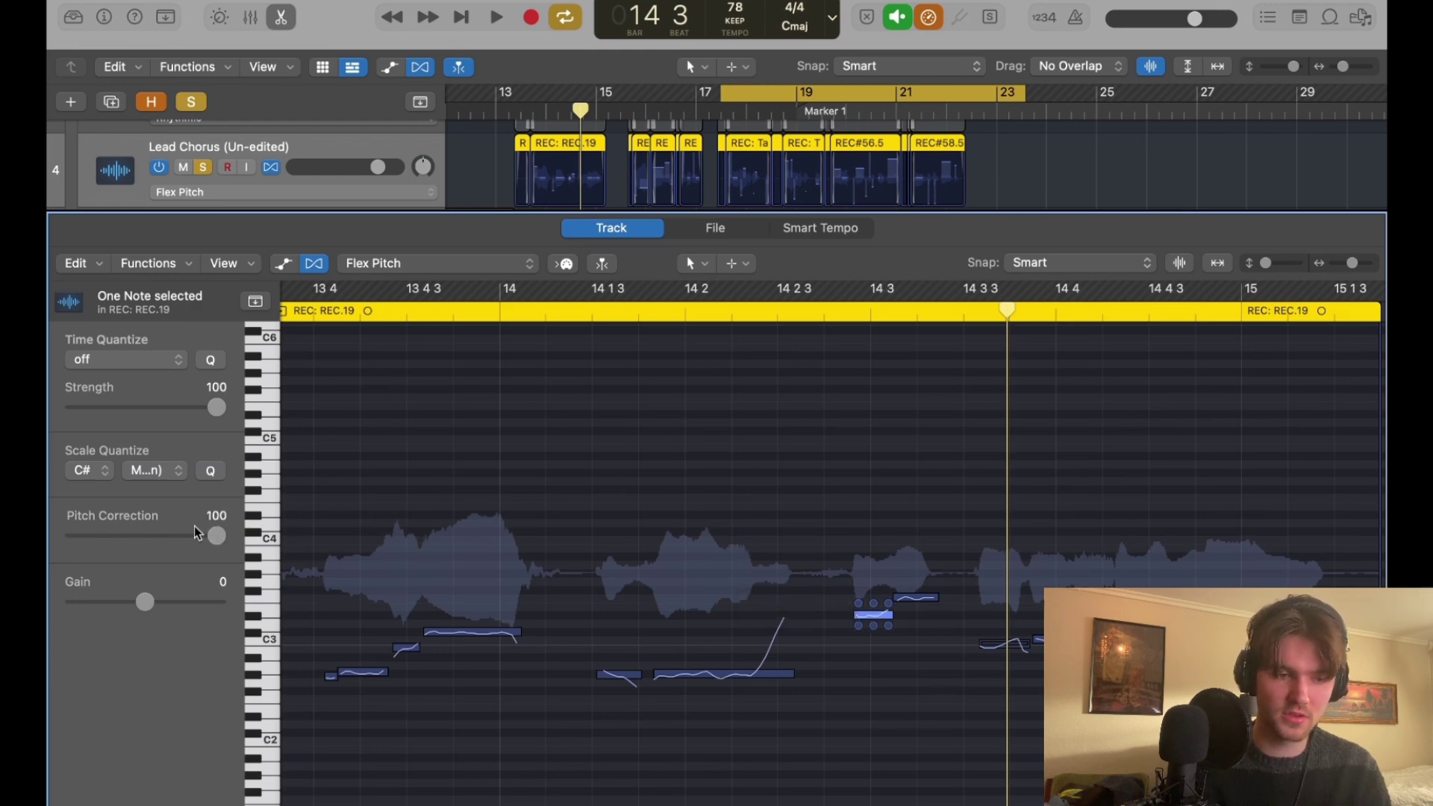
Play the corrected phrase into bar 15 and audition its individual notes in the Flex Pitch editor.
click(878, 615)
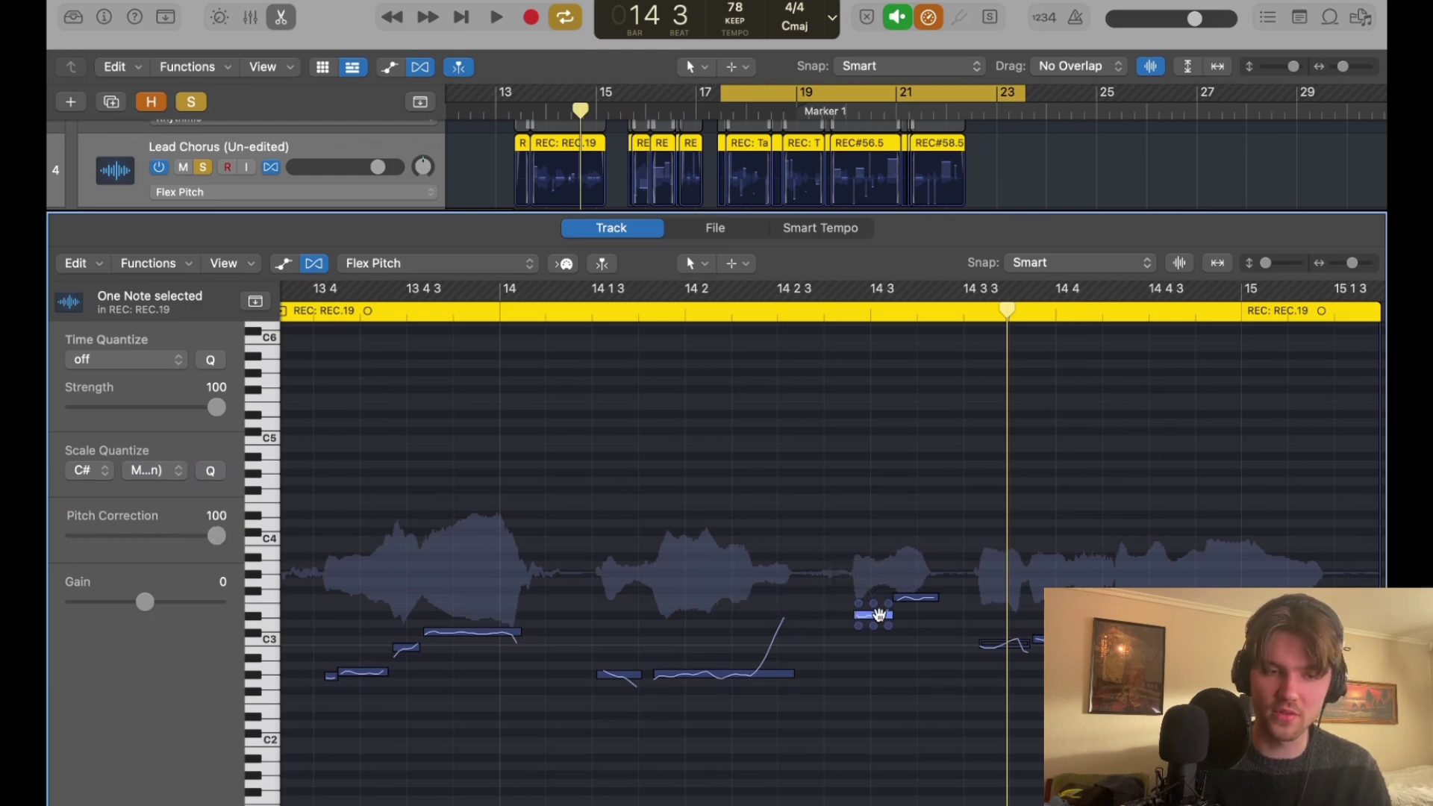
key(space)
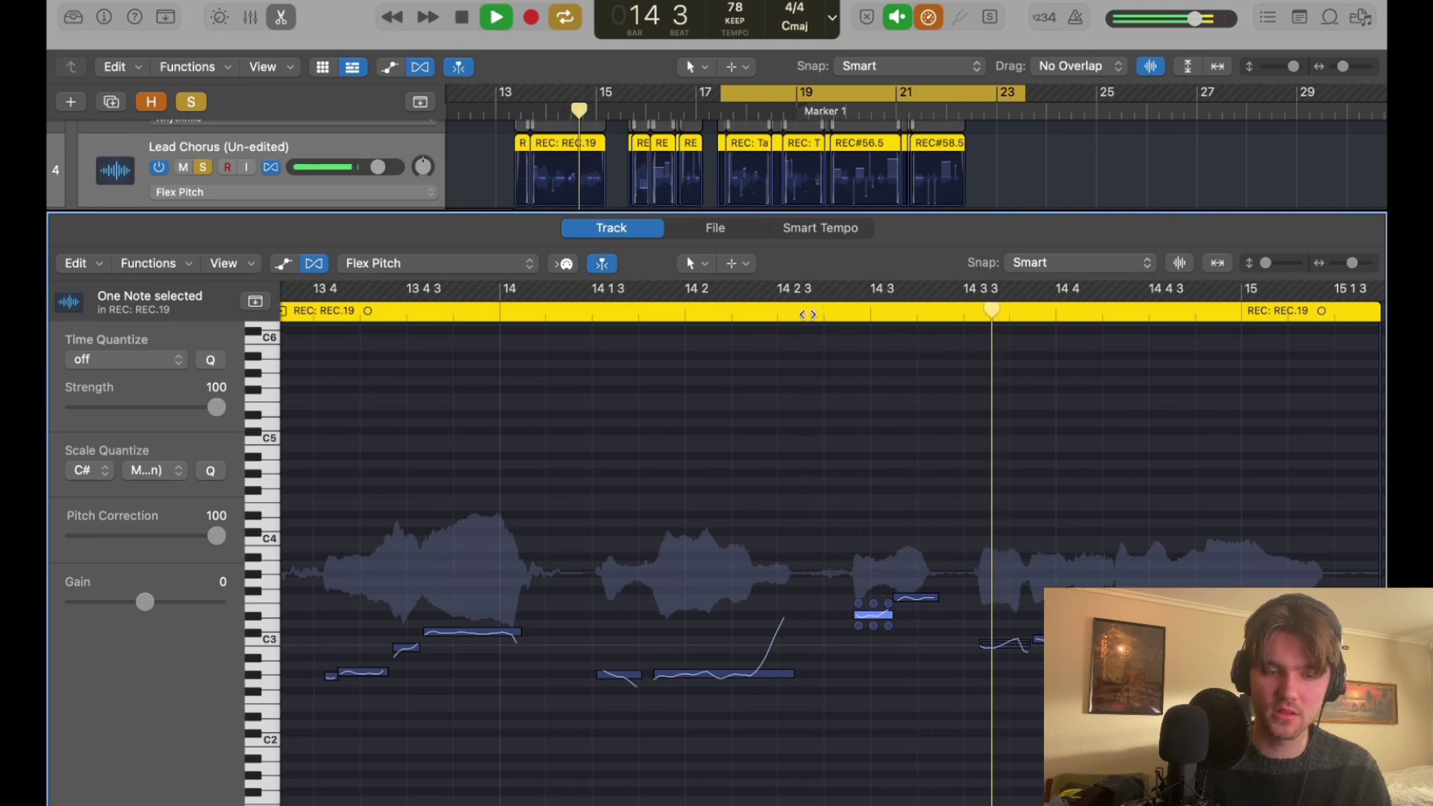
key(space)
click(977, 632)
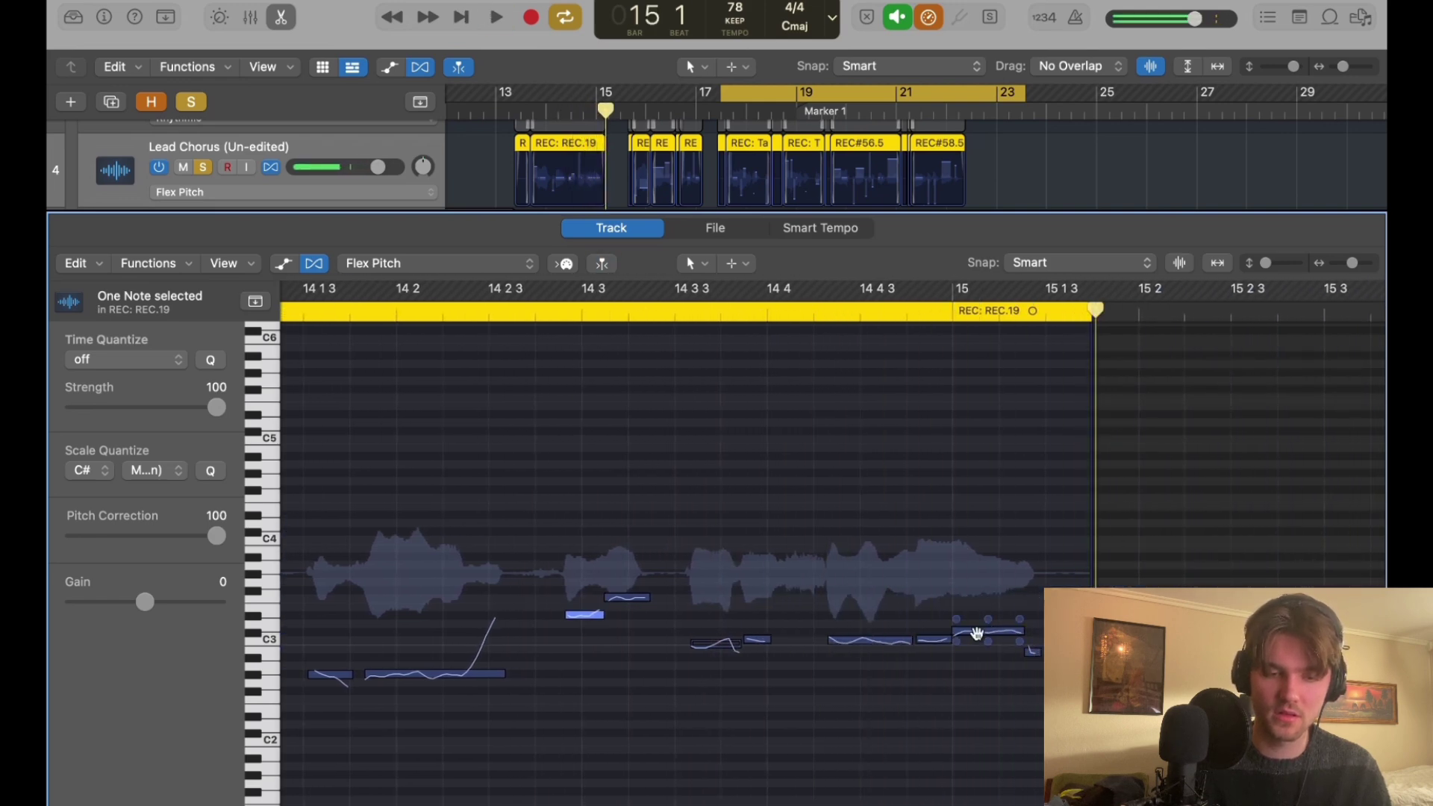
drag(216, 536, 77, 540)
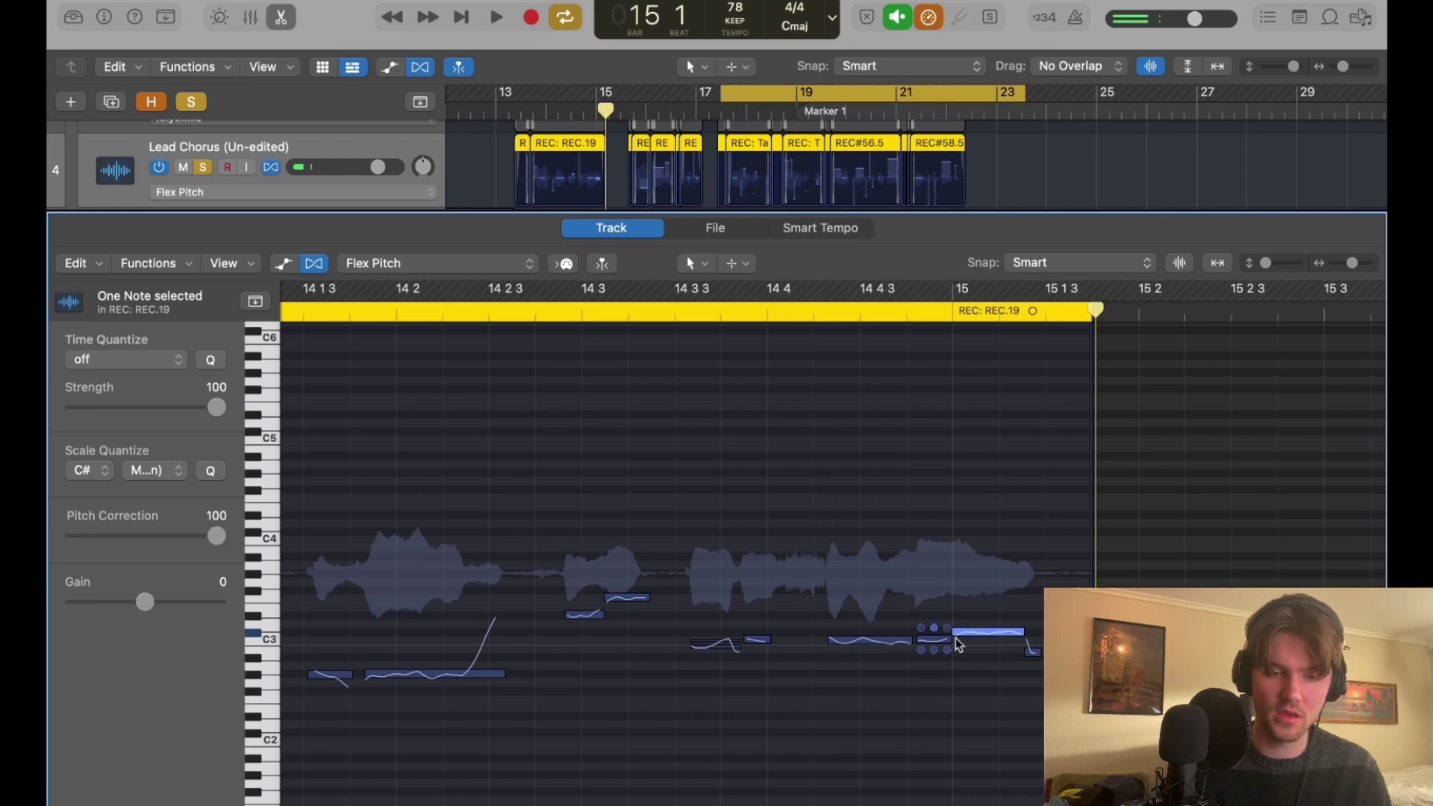
click(871, 641)
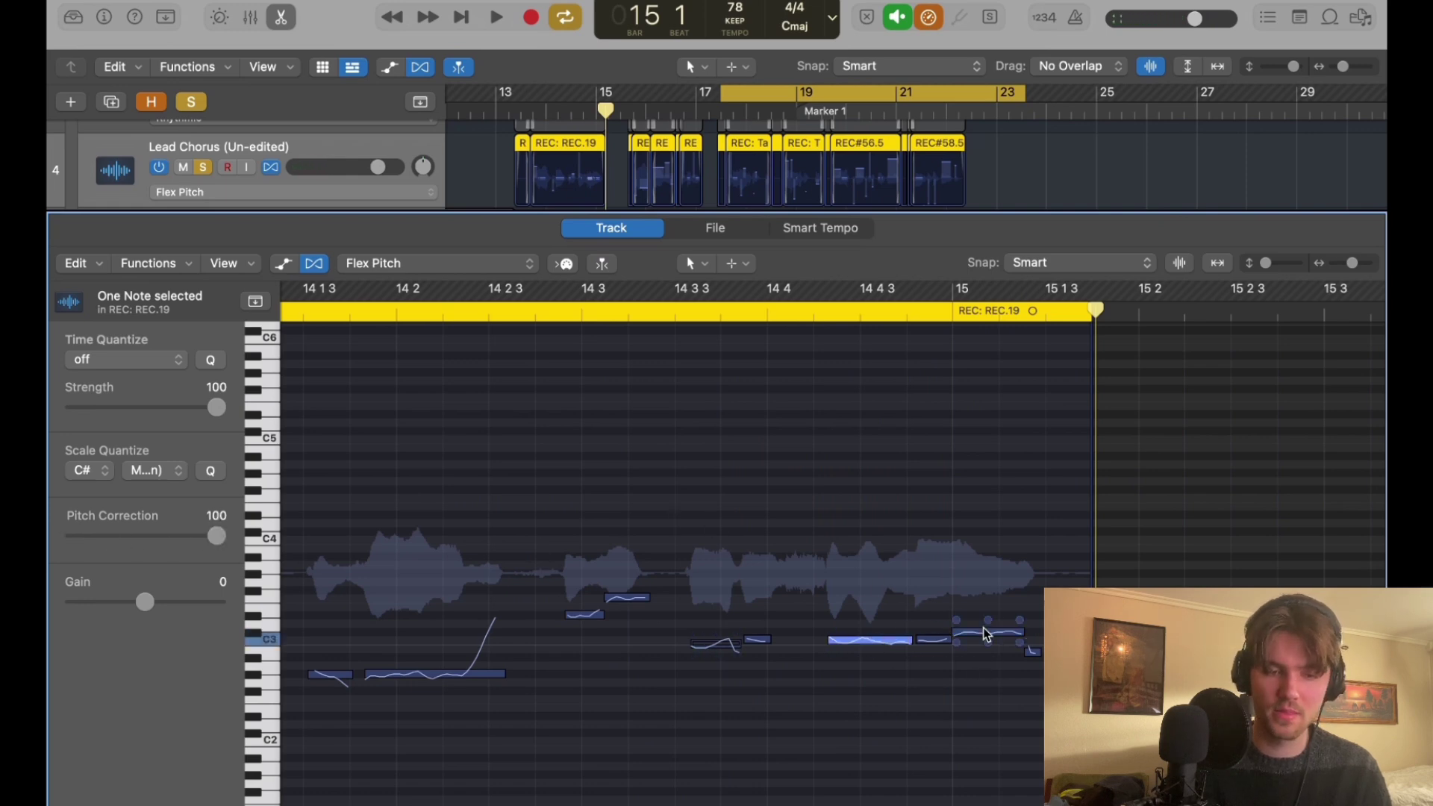
click(929, 640)
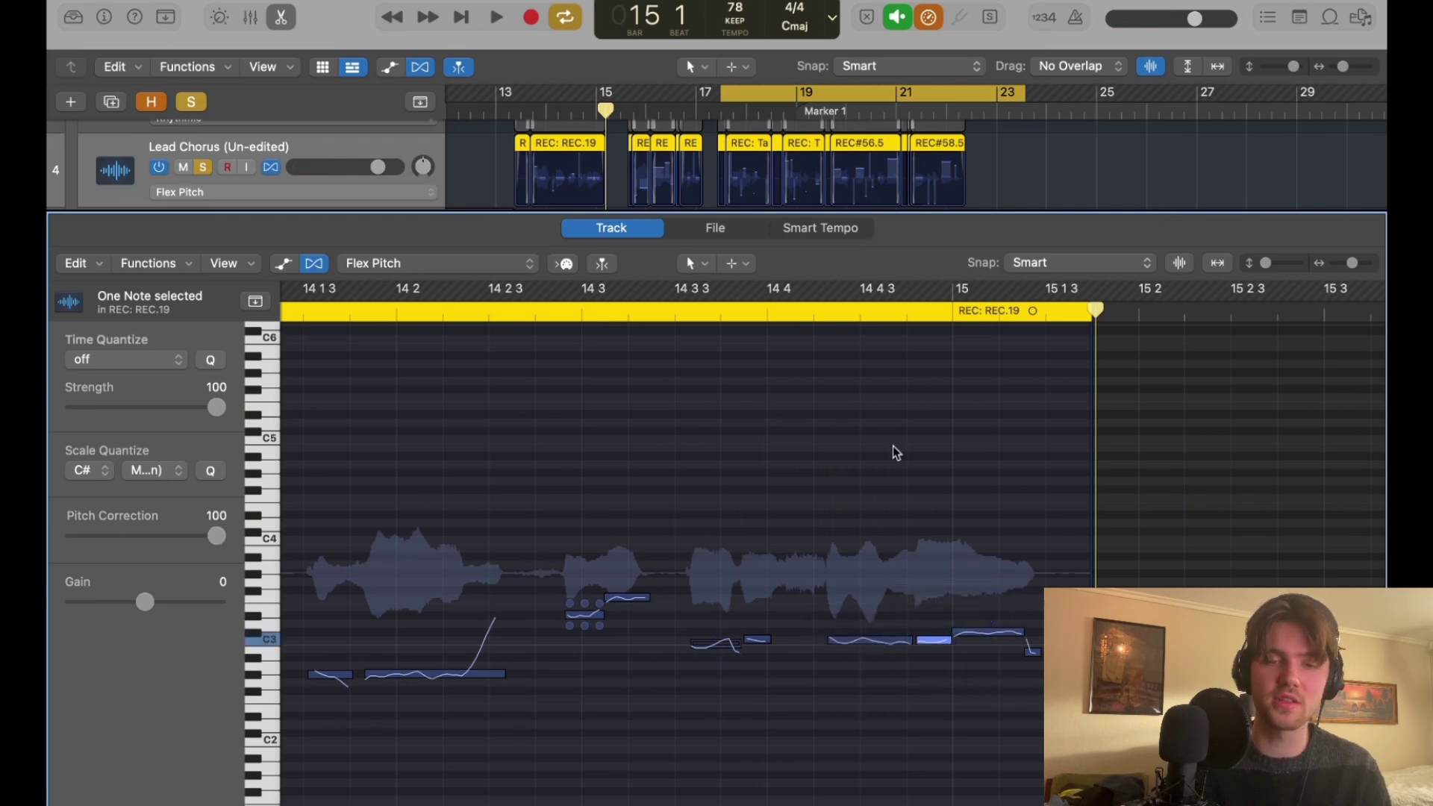
Close the audio editor and delete the duplicated Flex Pitch track with its regions after clearing its solo.
key(e)
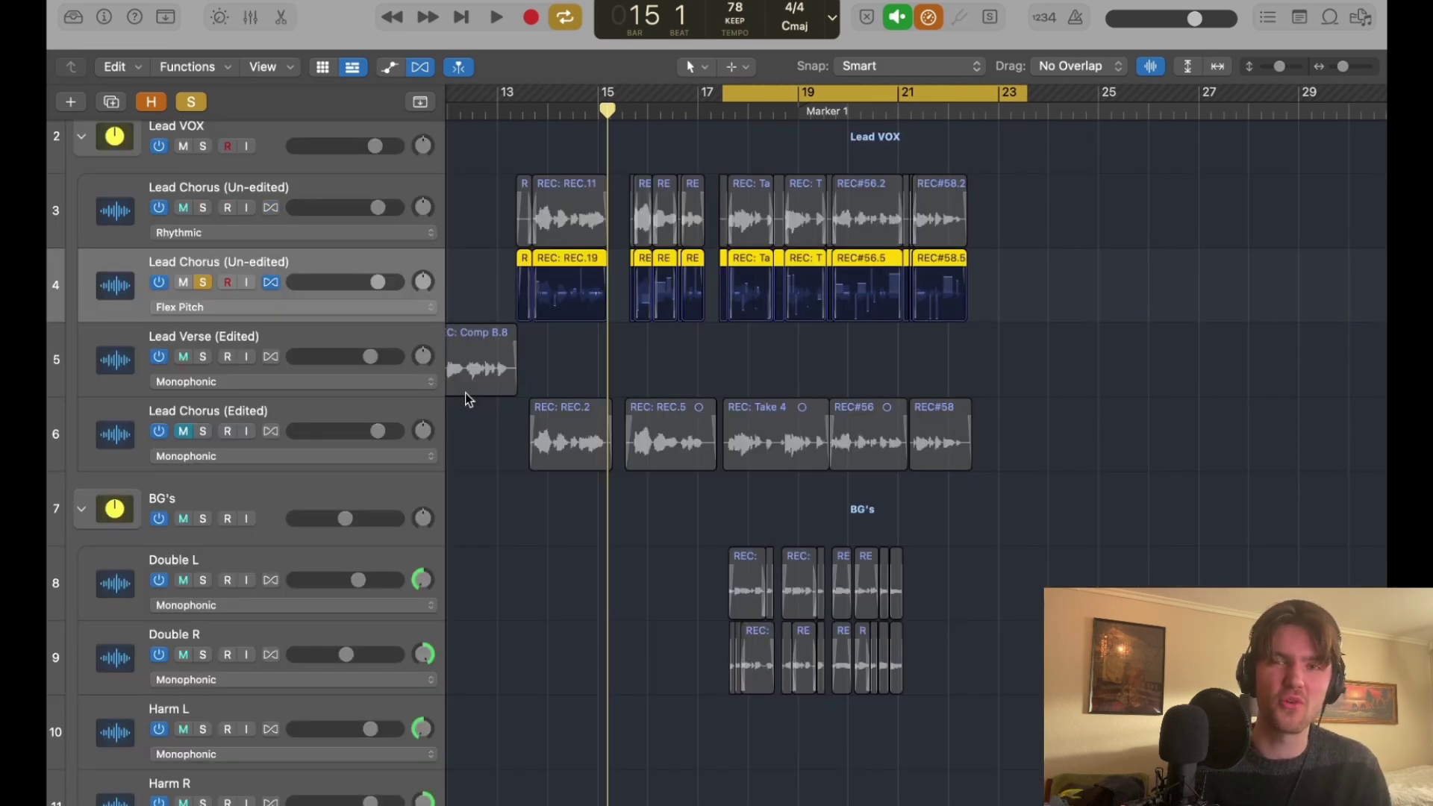
scroll(368, 316, up, 3)
scroll(368, 317, left, 3)
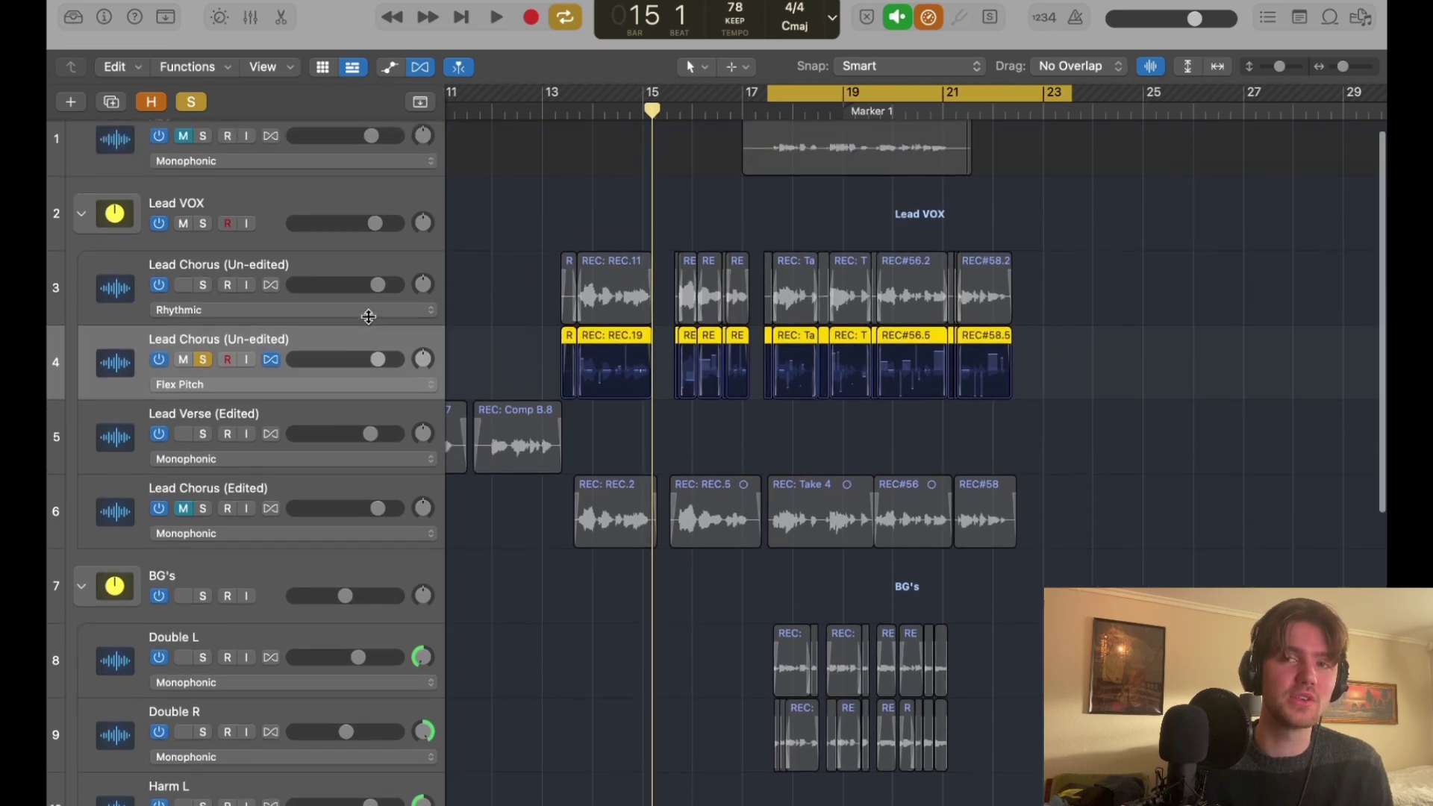
click(204, 377)
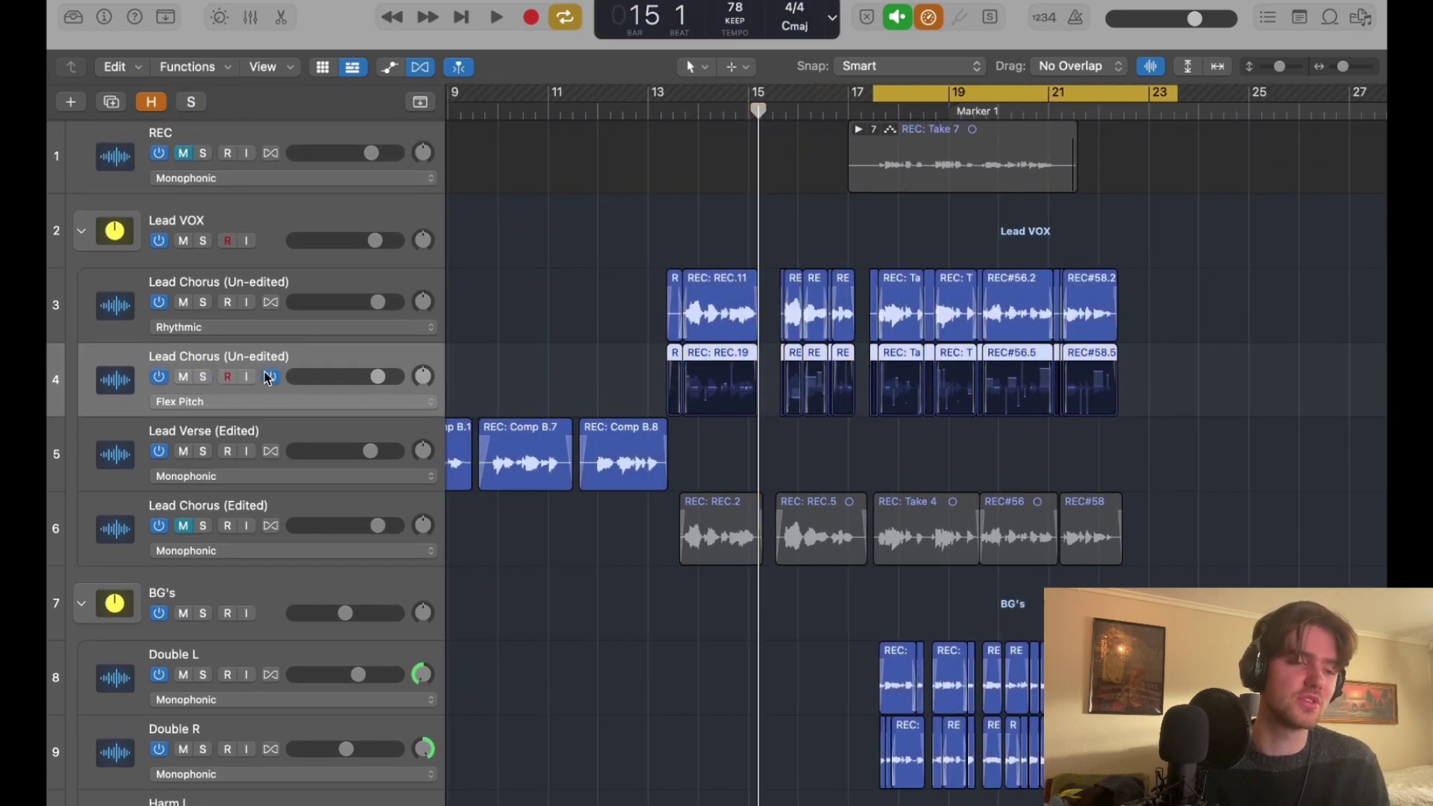
click(187, 377)
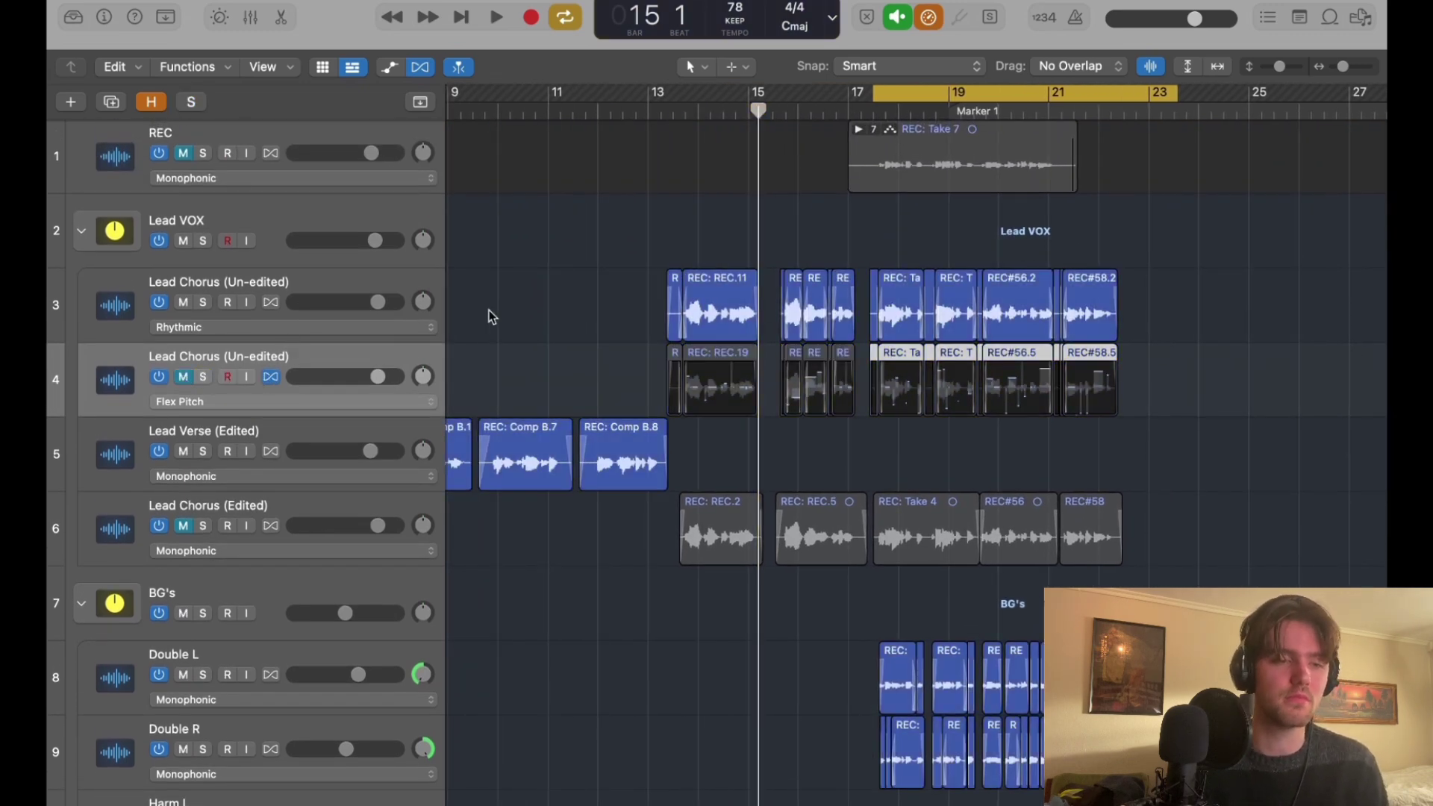
key(super+BackSpace)
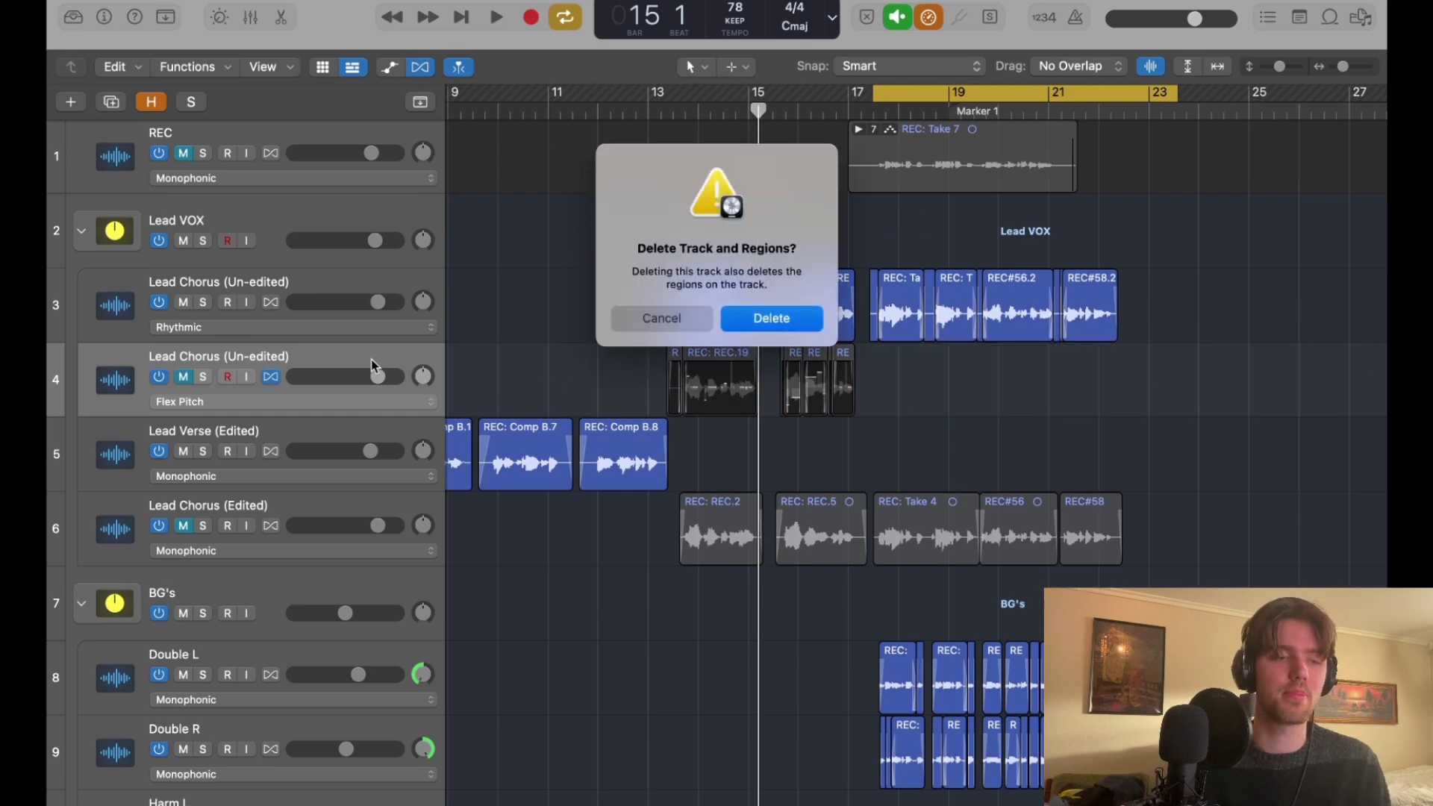
key(Return)
Show the inspector for the Lead Chorus (Un-edited) track, view its Auto-Tune settings, and close the plug-in window.
scroll(1324, 133, left, 2)
drag(1281, 66, 1337, 67)
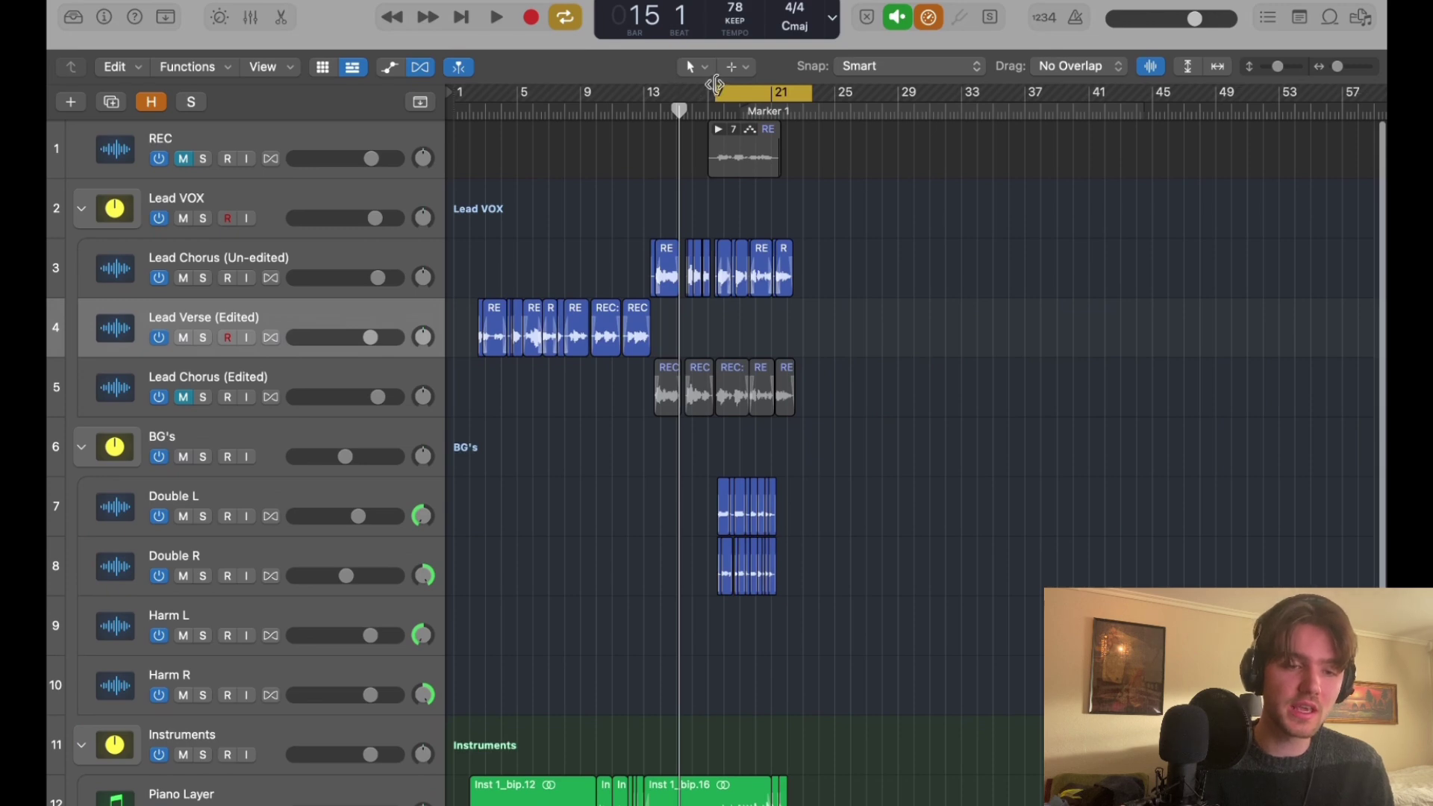
click(346, 248)
key(i)
click(96, 288)
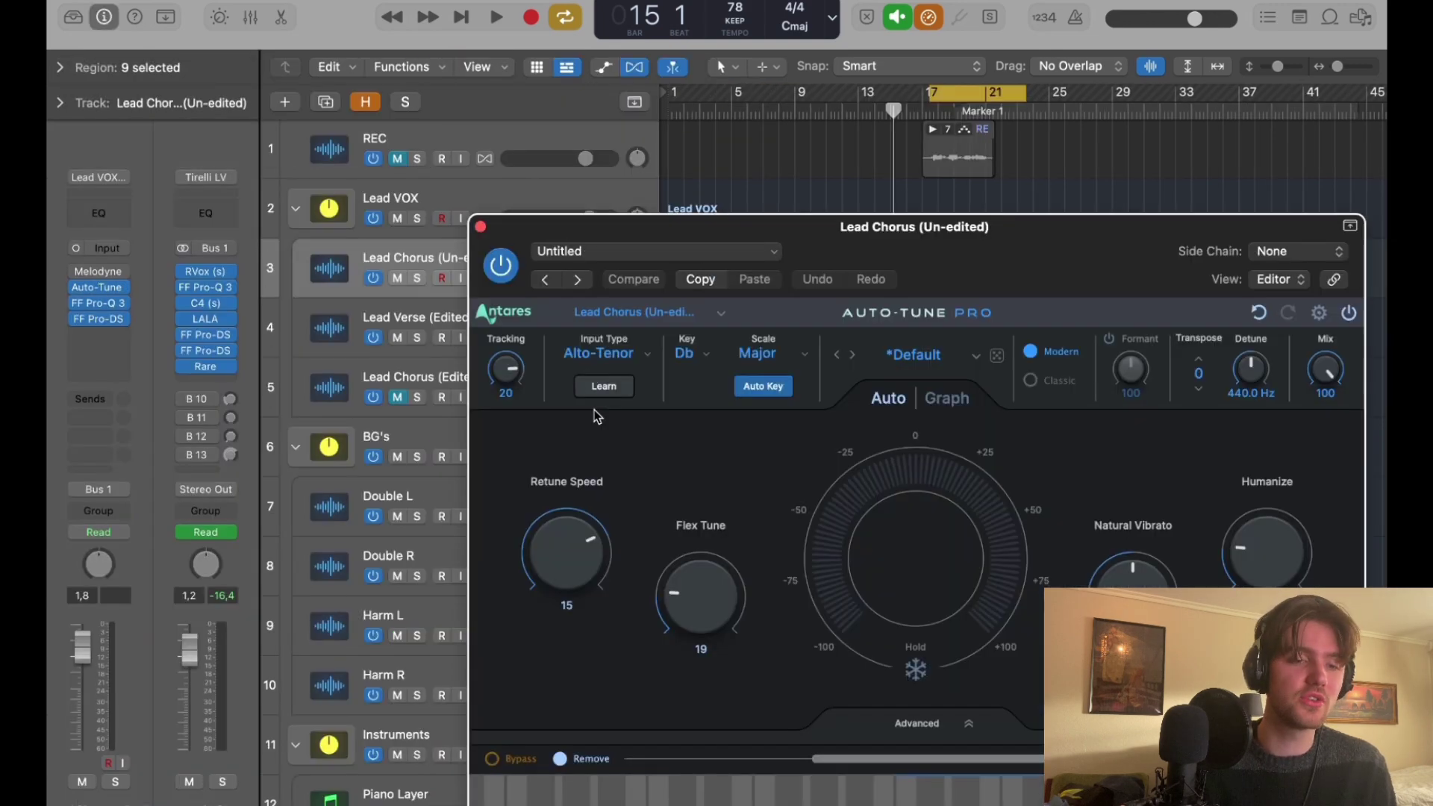
click(480, 227)
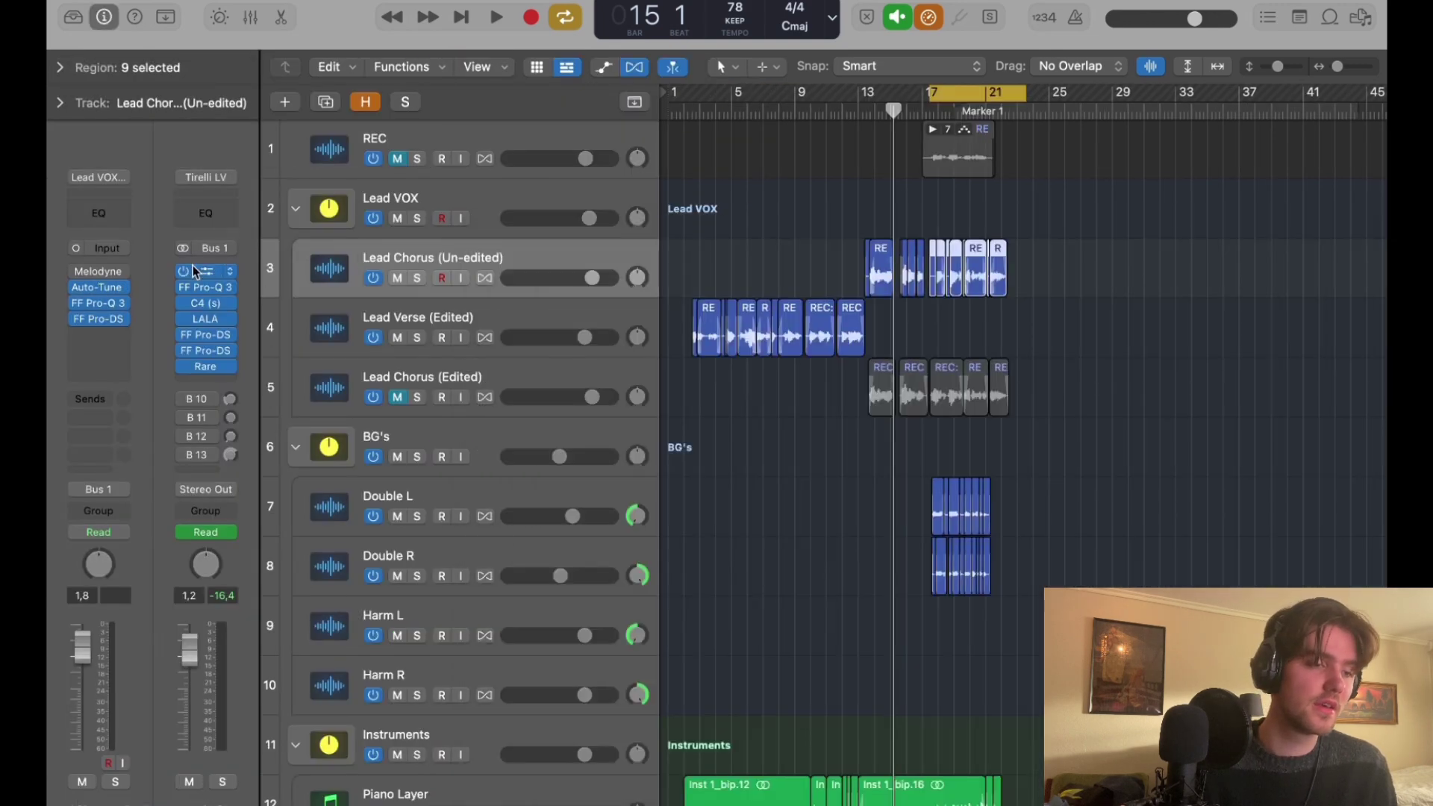
Bypass Auto-Tune and insert the mono Pitch Correction plug-in between Melodyne and Auto-Tune on the Lead Chorus (Un-edited) track.
click(93, 286)
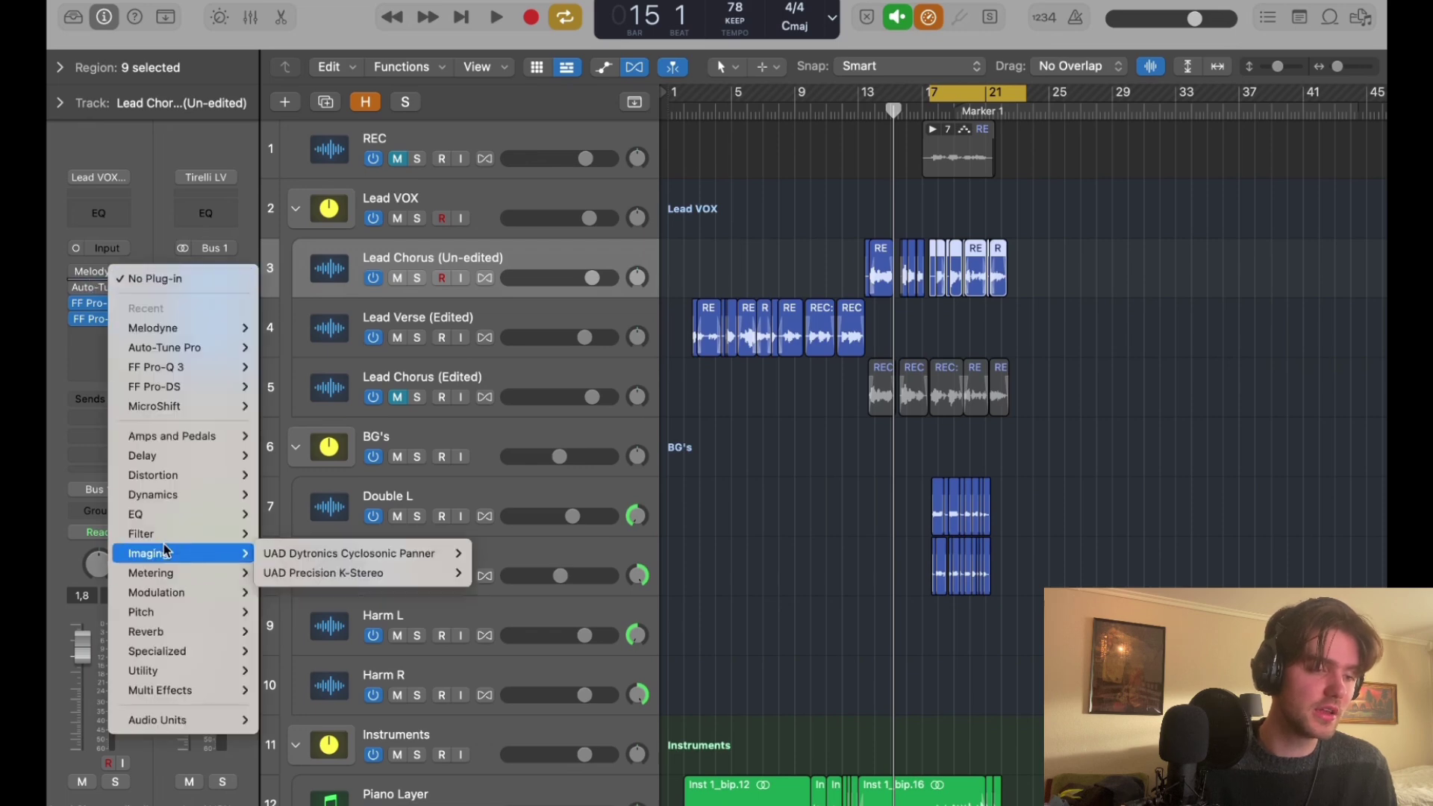
mouse_move(187, 612)
mouse_move(448, 612)
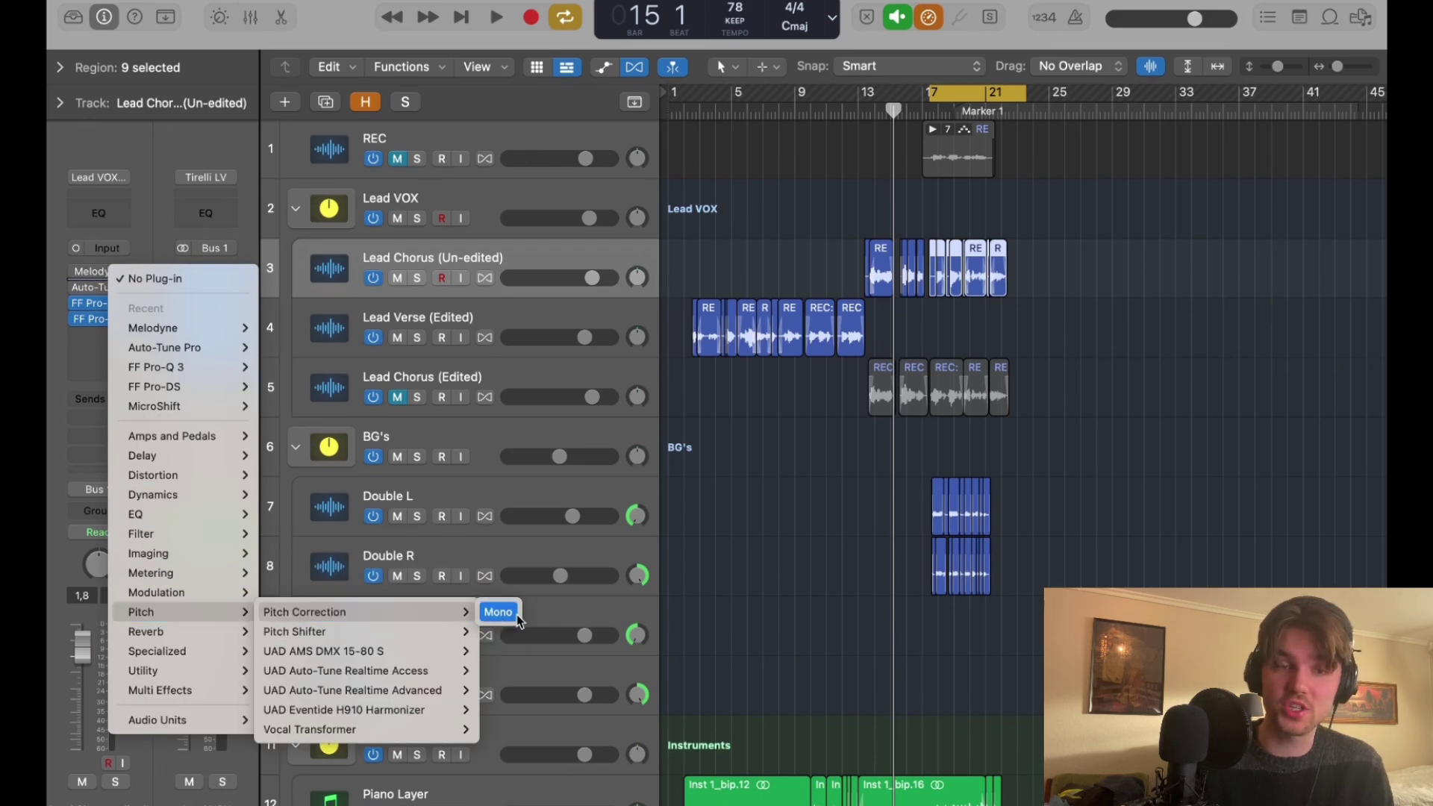
click(499, 611)
Set the Pitch Correction root to C#/Db and its scale to Major Scale while starting playback.
click(650, 329)
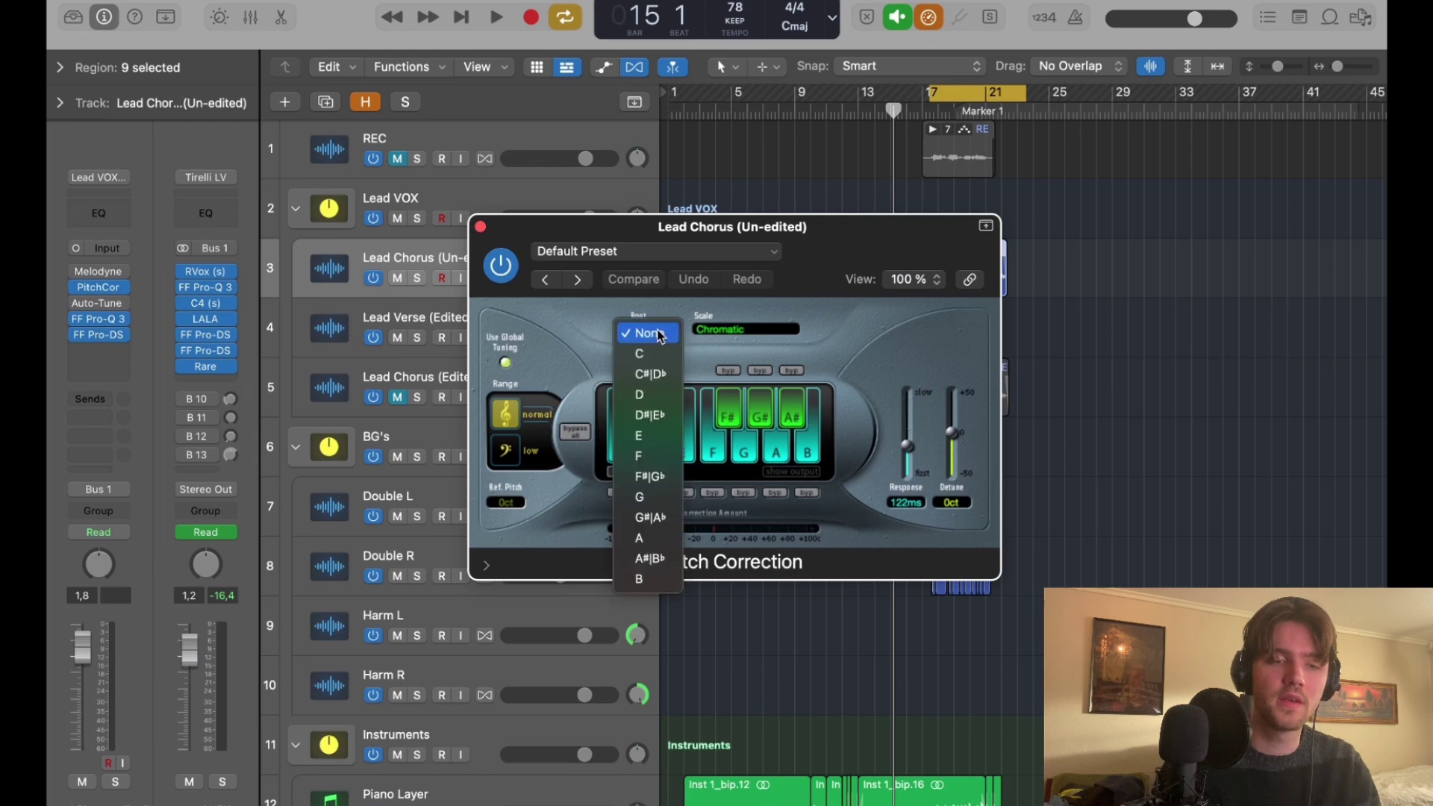
click(649, 374)
key(space)
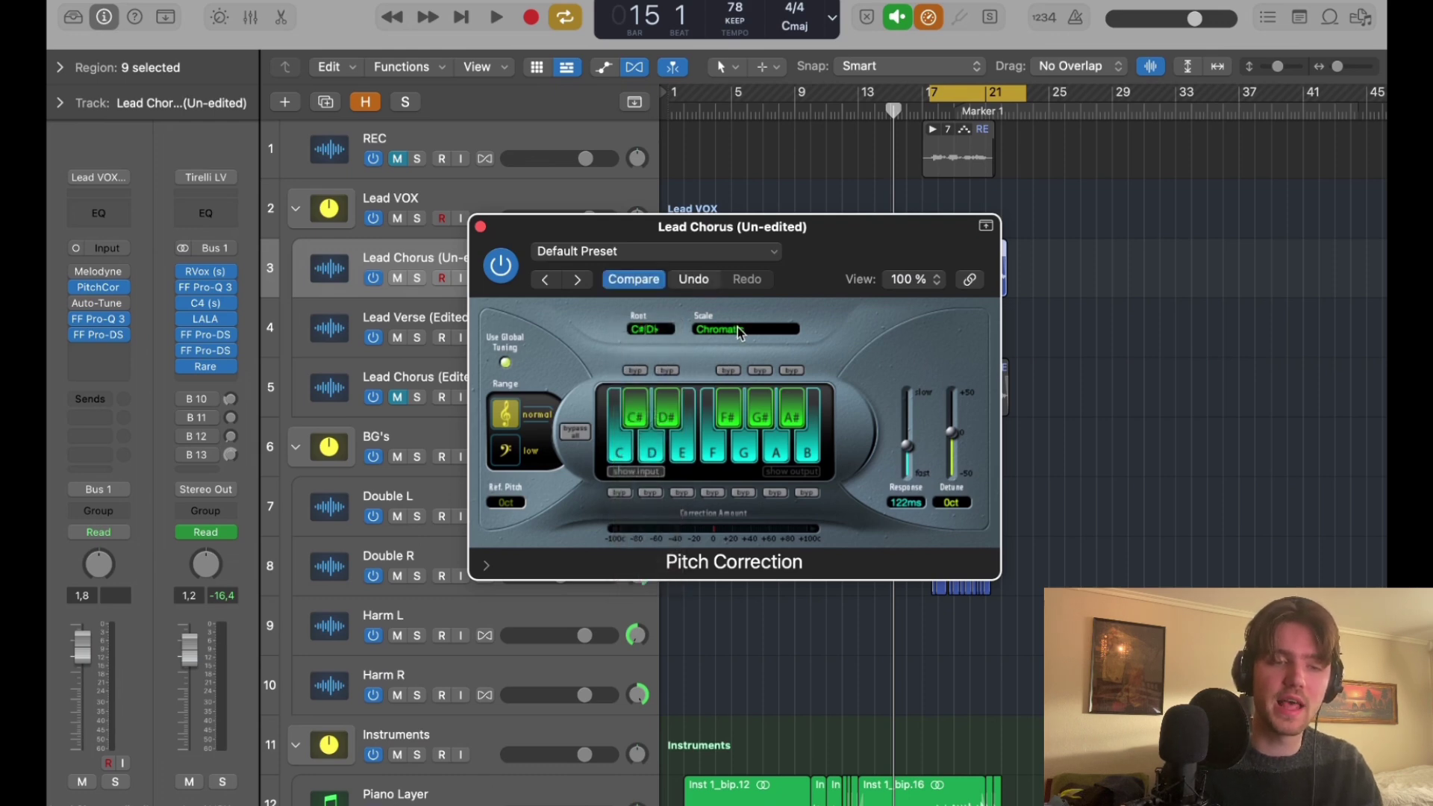
click(746, 329)
click(754, 356)
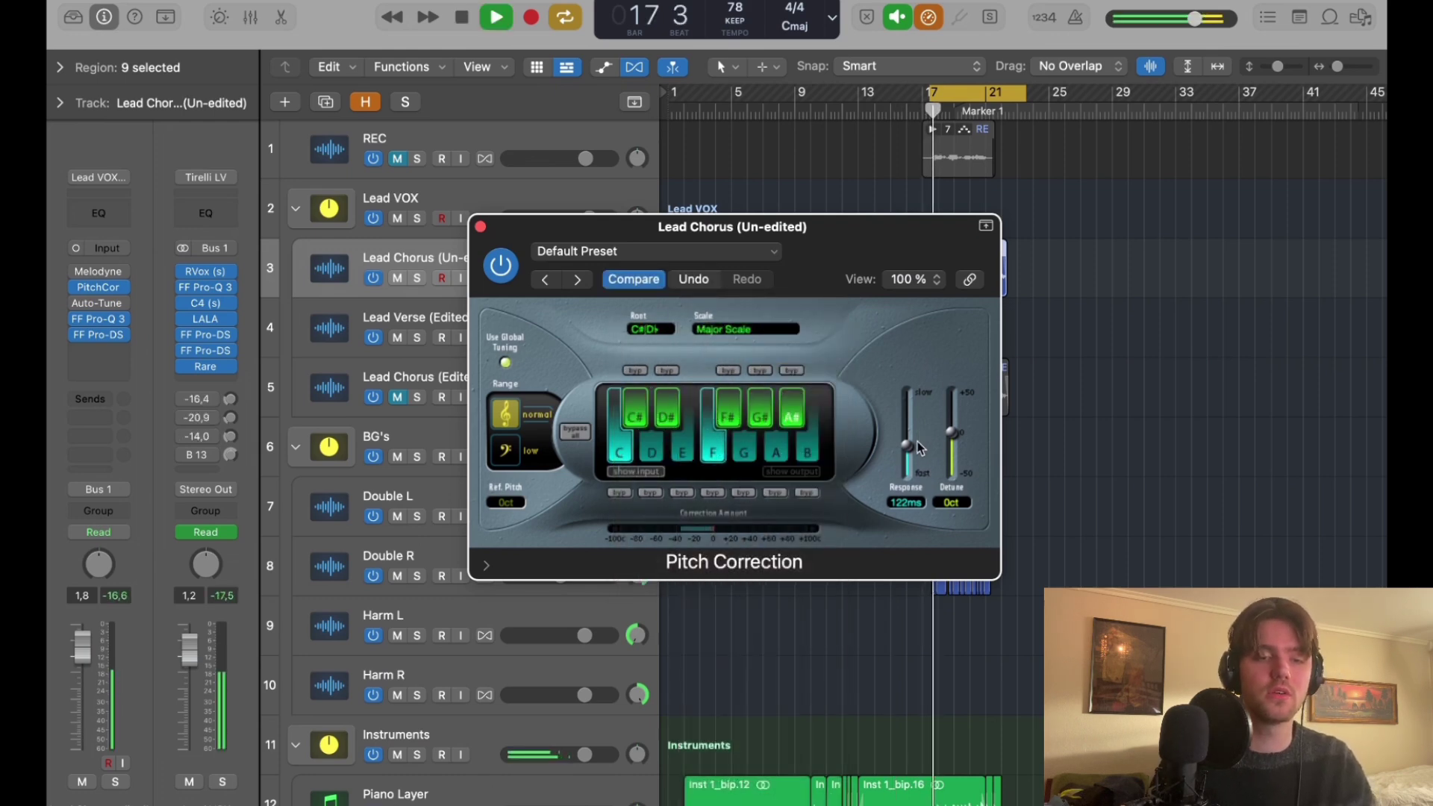
Audition the soloed Lead Chorus (Un-edited) track with the Pitch Correction response set to 95.8 ms, and close the plug-in window.
click(417, 278)
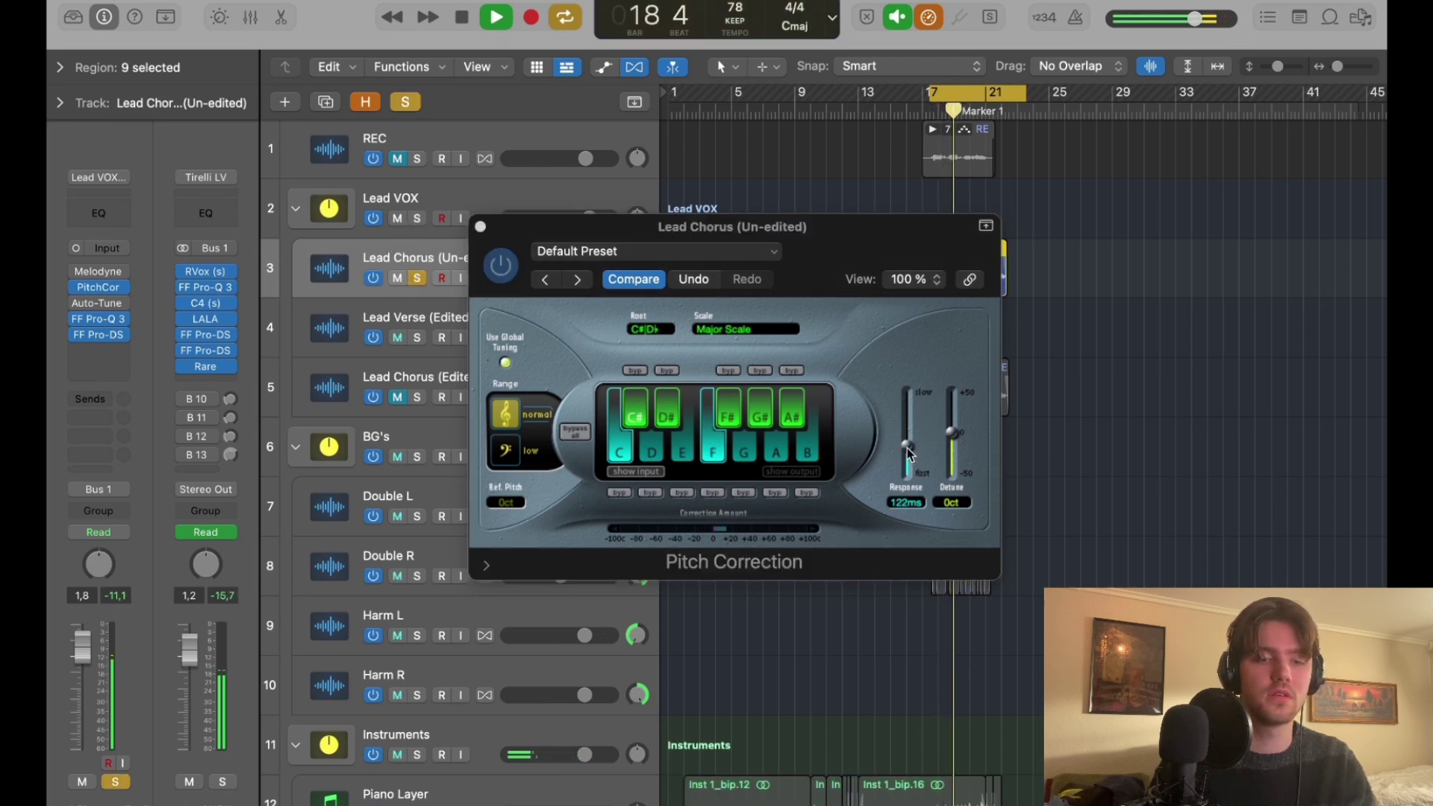
key(space)
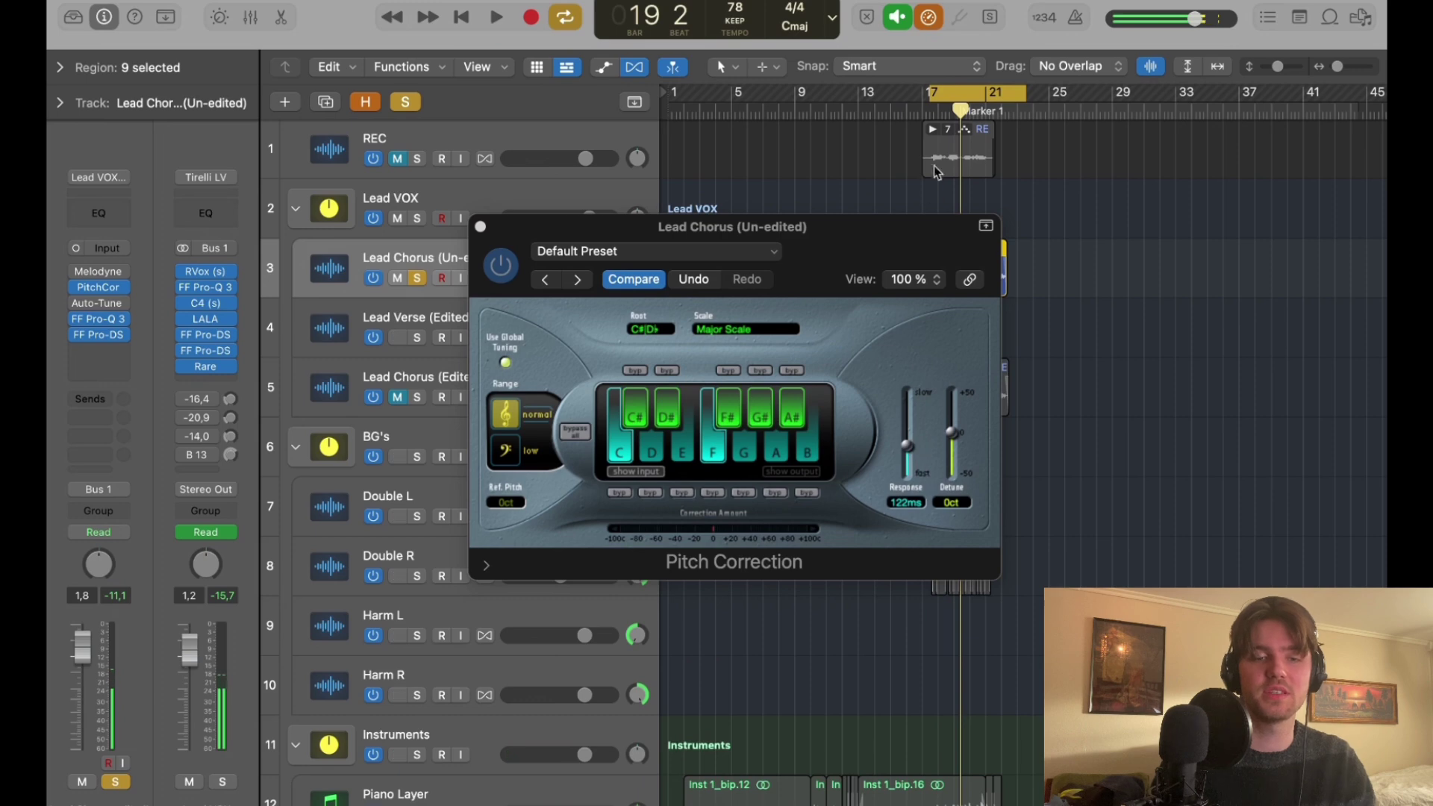
key(space)
mouse_move(908, 446)
mouse_down()
mouse_move(909, 475)
mouse_move(916, 456)
mouse_up()
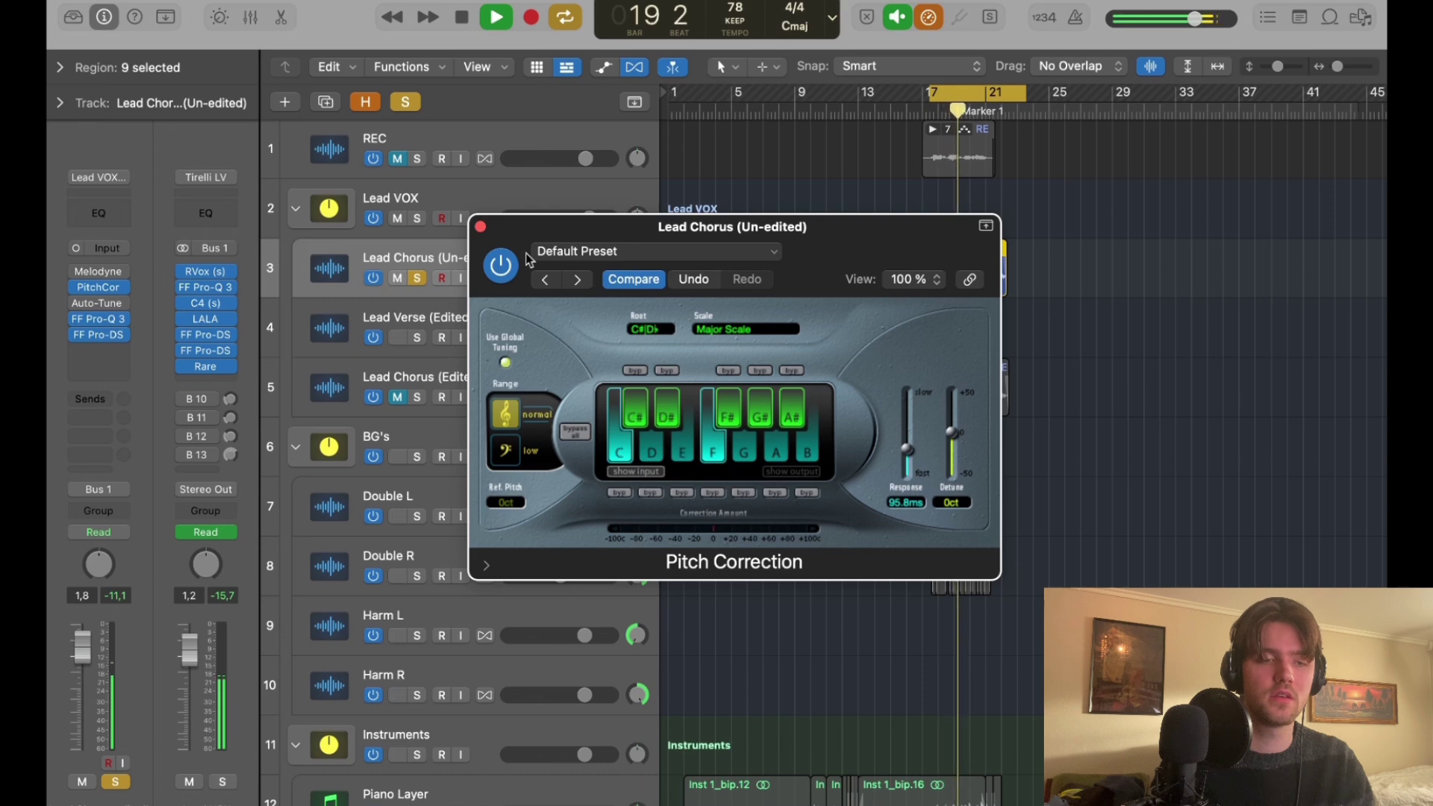
key(space)
click(481, 226)
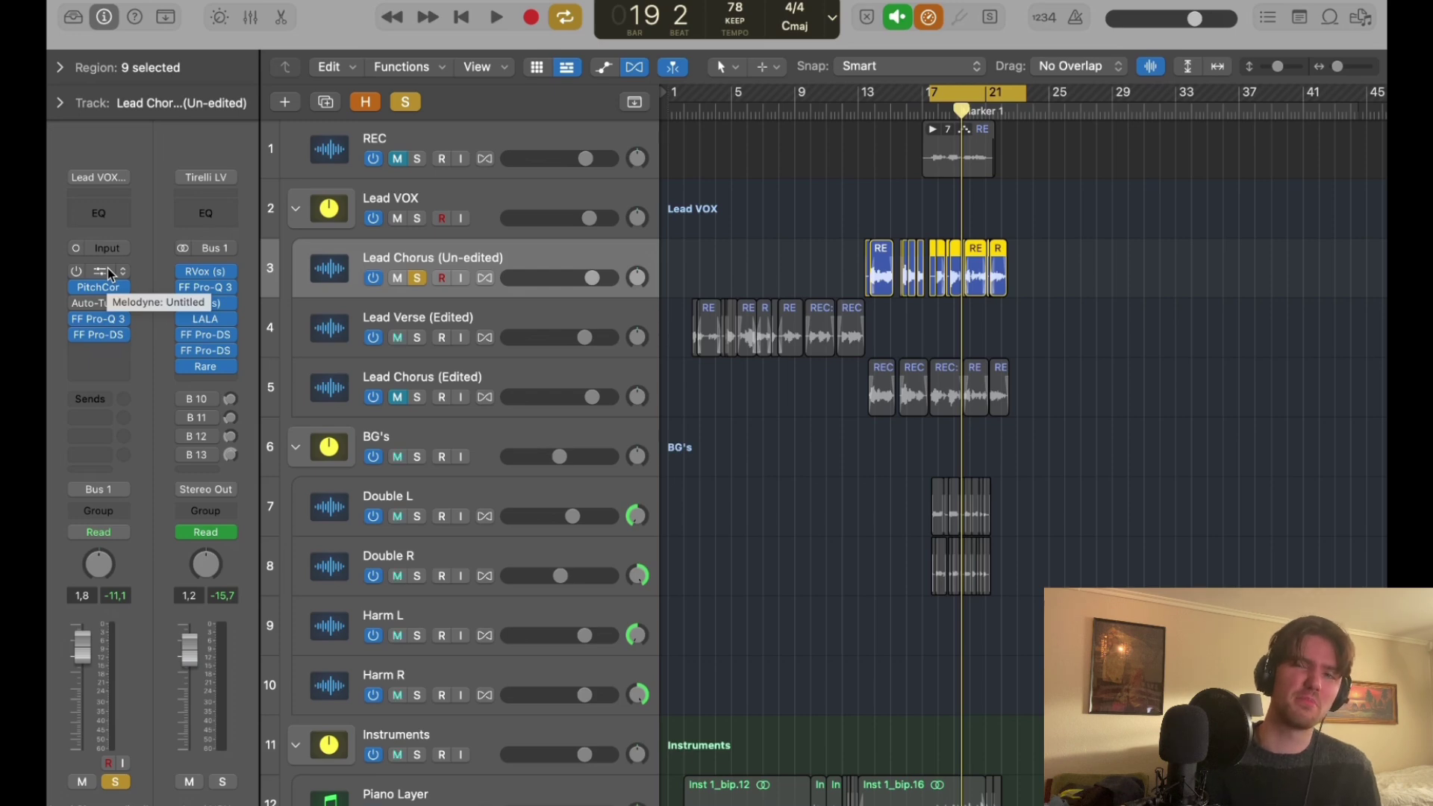
Bypass Pitch Correction and switch Auto-Tune back on for the Lead Chorus (Un-edited) track.
click(76, 287)
click(76, 303)
scroll(934, 380, down, 1)
click(880, 379)
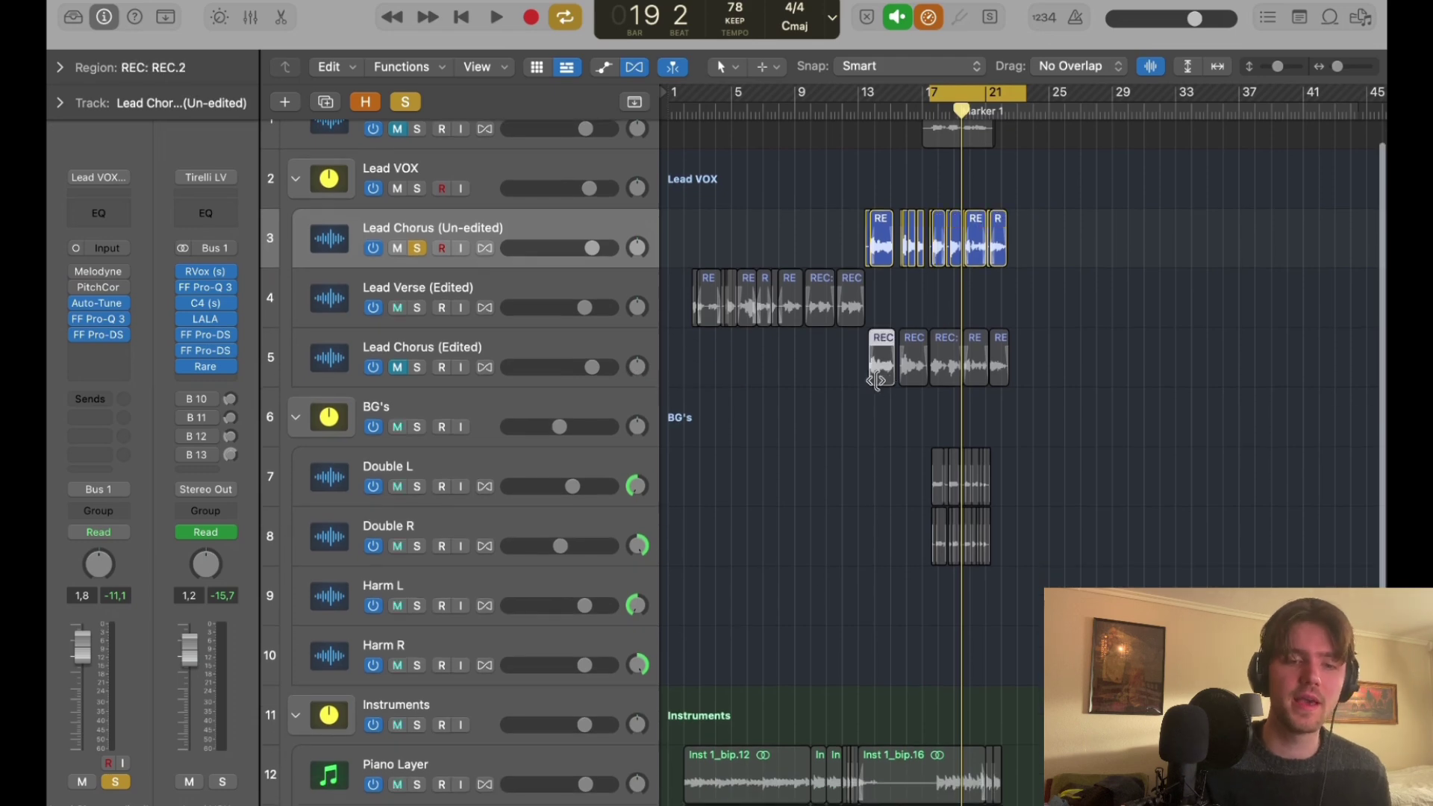
scroll(873, 407, down, 2)
click(870, 411)
scroll(871, 411, down, 8)
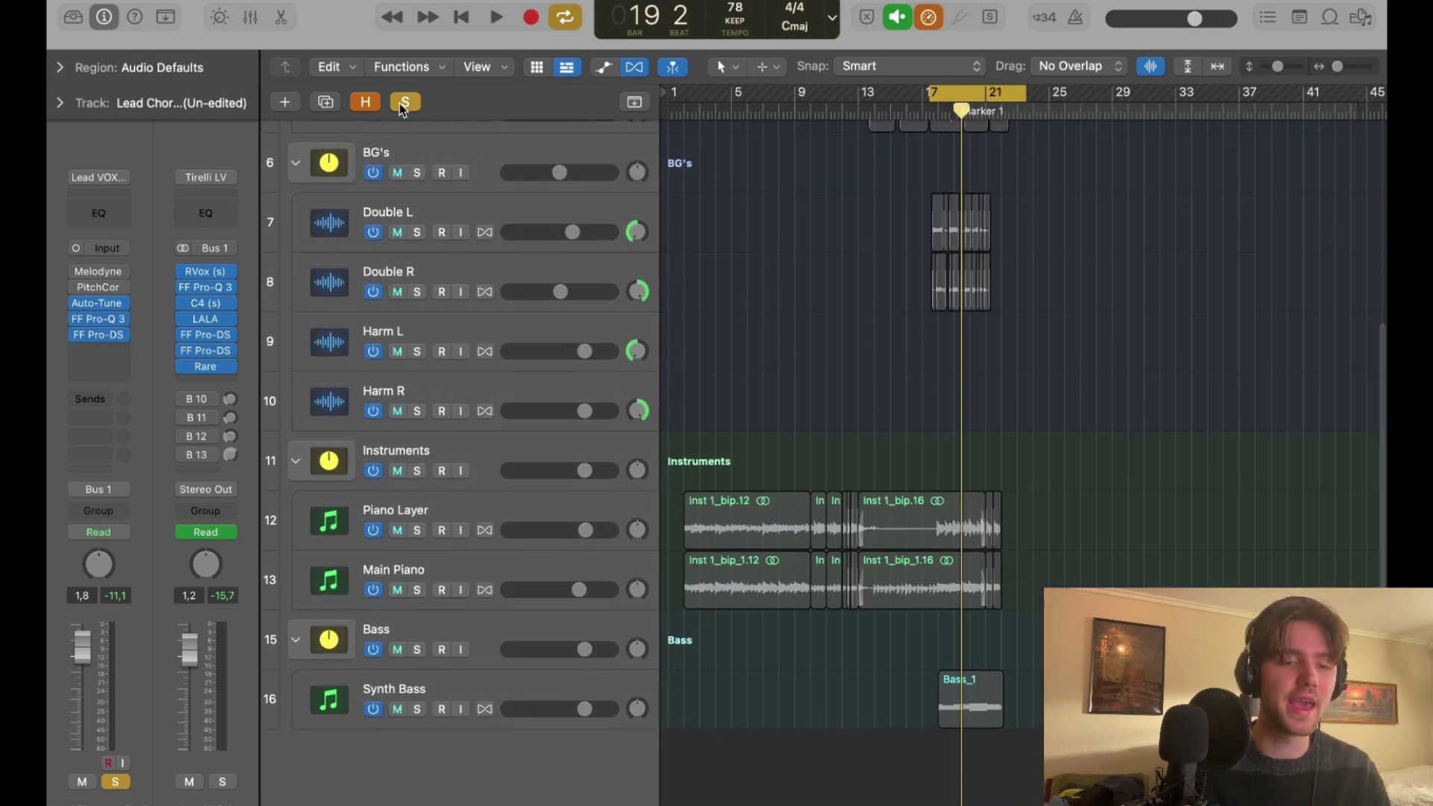
Clear the lead chorus solo, and solo the Double L track with its regions filling the view.
key(s)
scroll(563, 503, up, 5)
scroll(561, 505, down, 1)
click(508, 495)
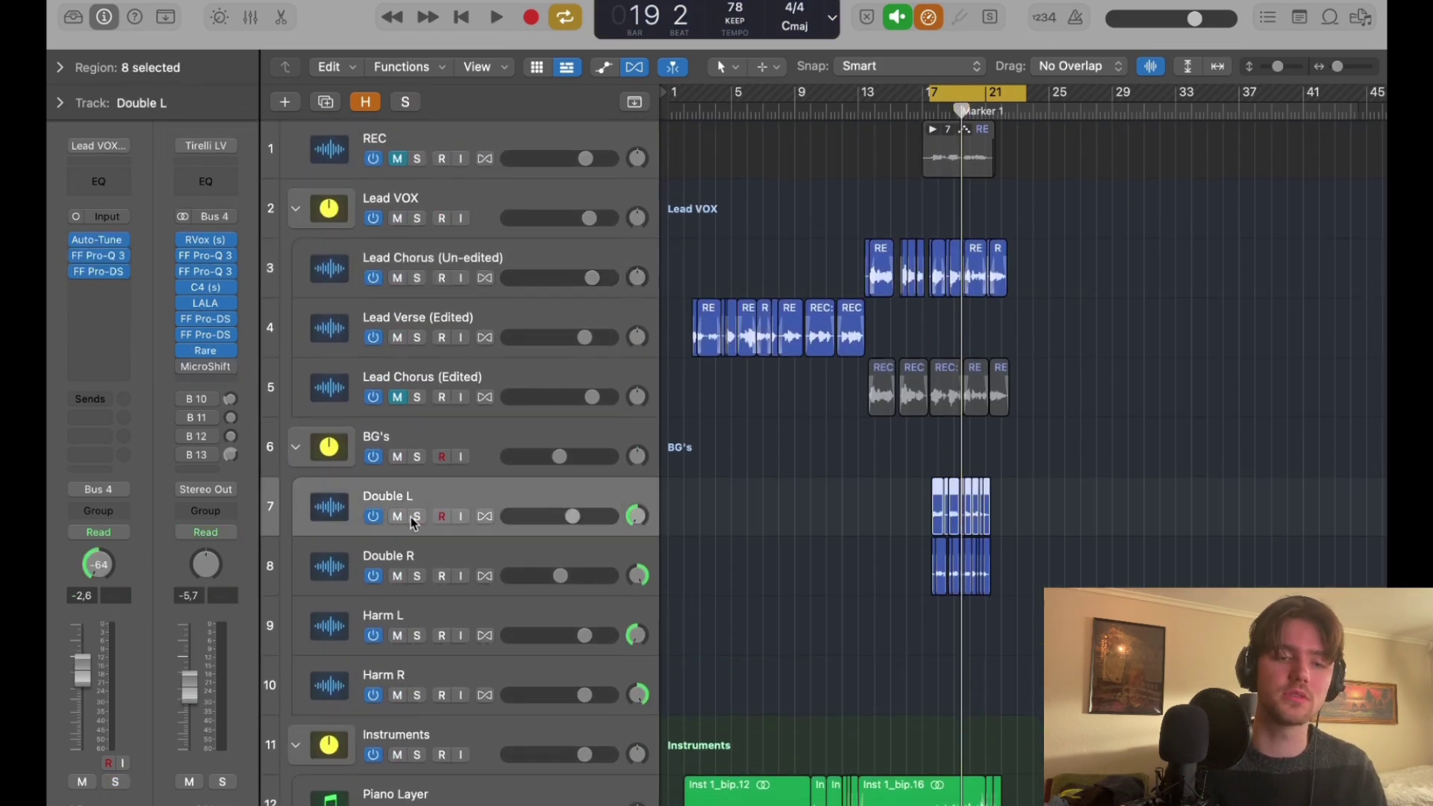
key(s)
key(z)
Insert Melodyne ahead of Auto-Tune on the Double L track and transfer its audio from bar 19 into bar 21.
click(98, 240)
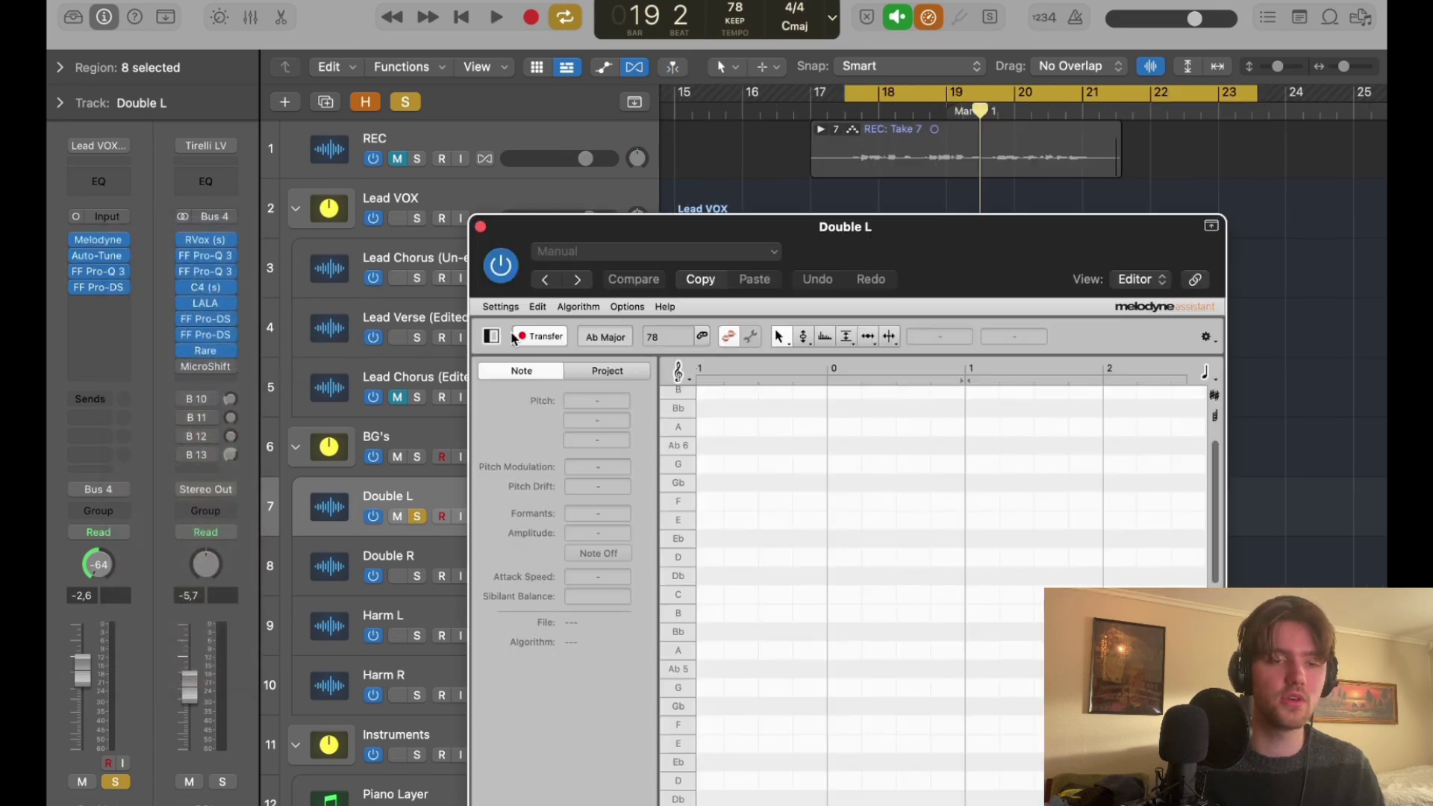
click(513, 338)
key(space)
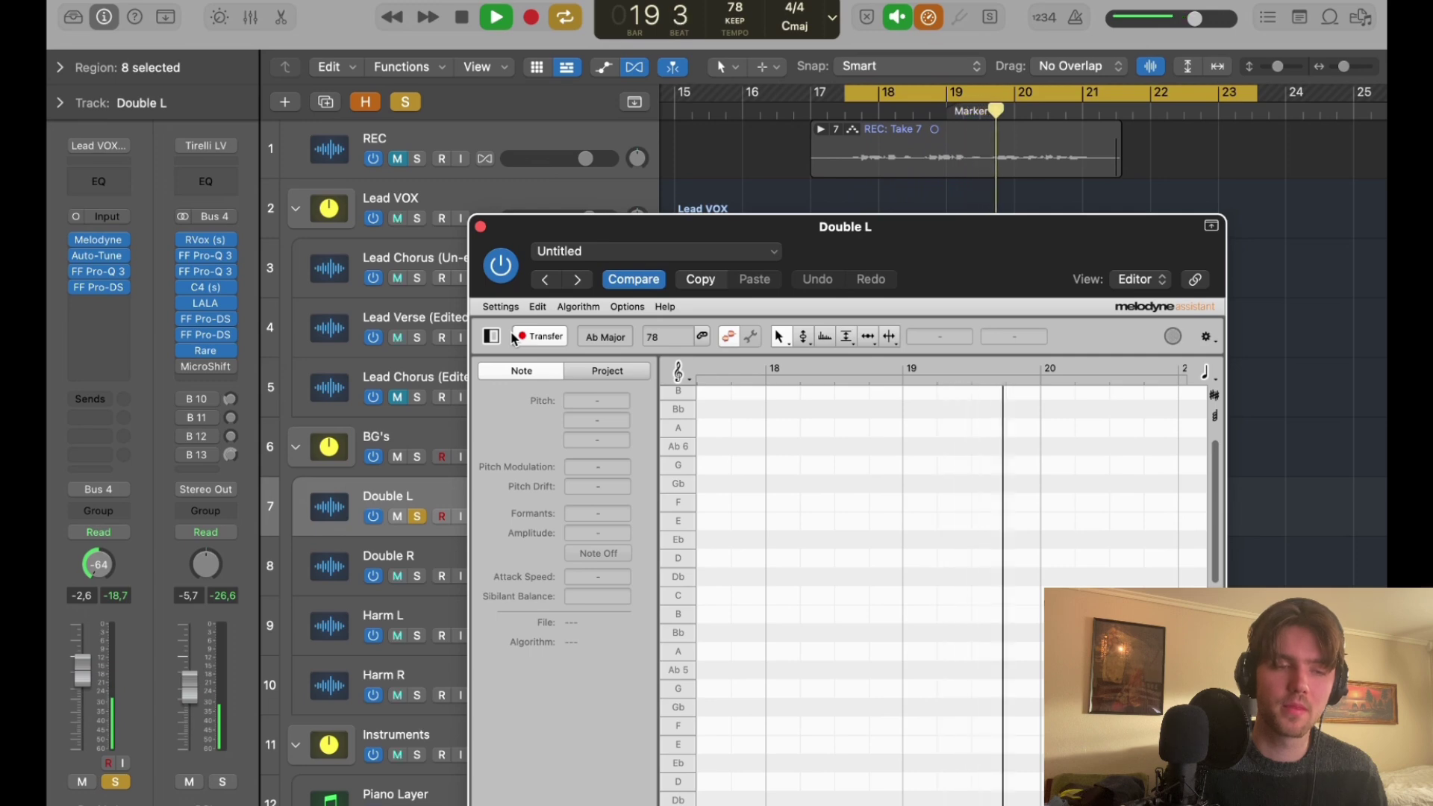
drag(887, 245, 727, 185)
key(space)
scroll(775, 459, left, 6)
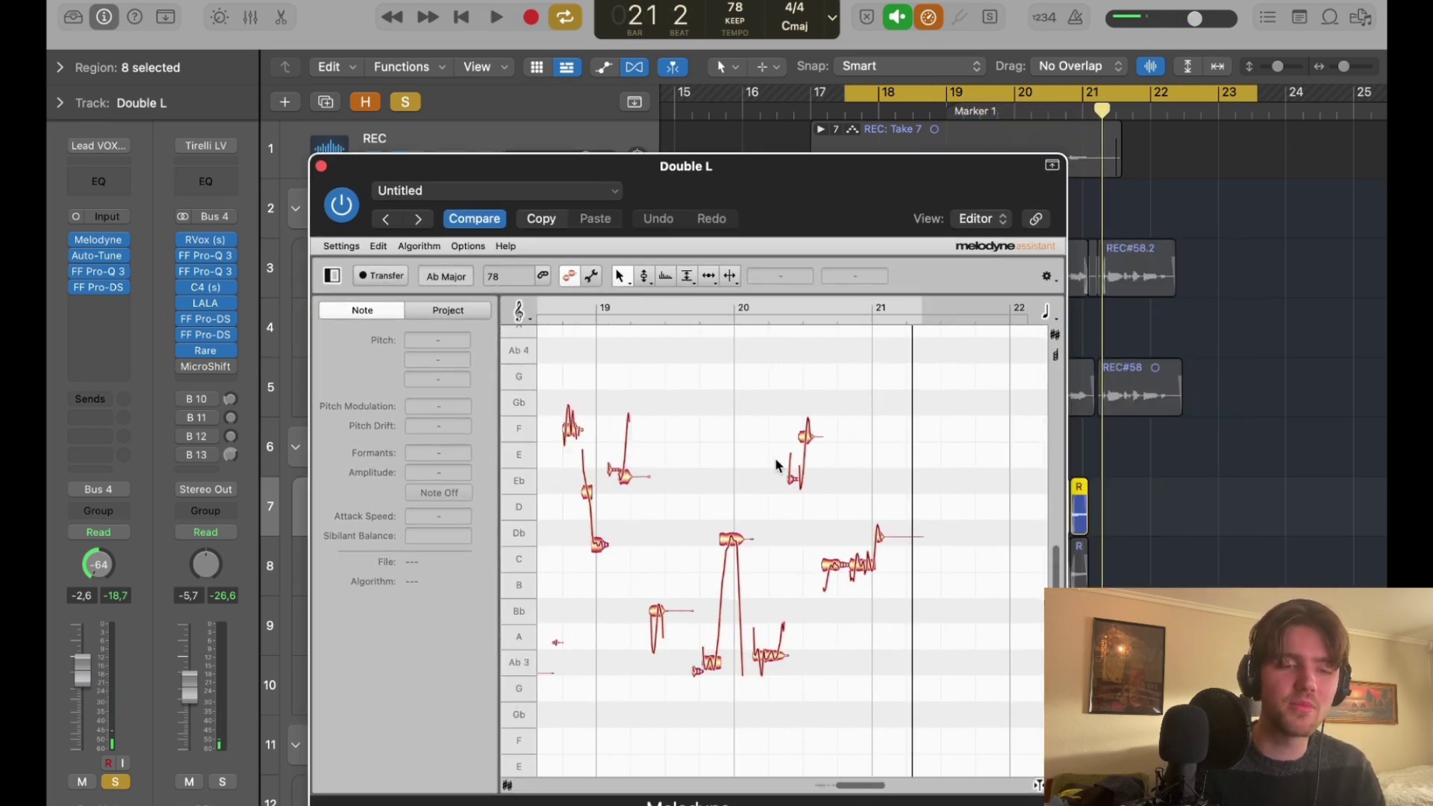
Bring the start of the Double L vocal into close view and select the opening A 3 note.
drag(415, 214, 327, 157)
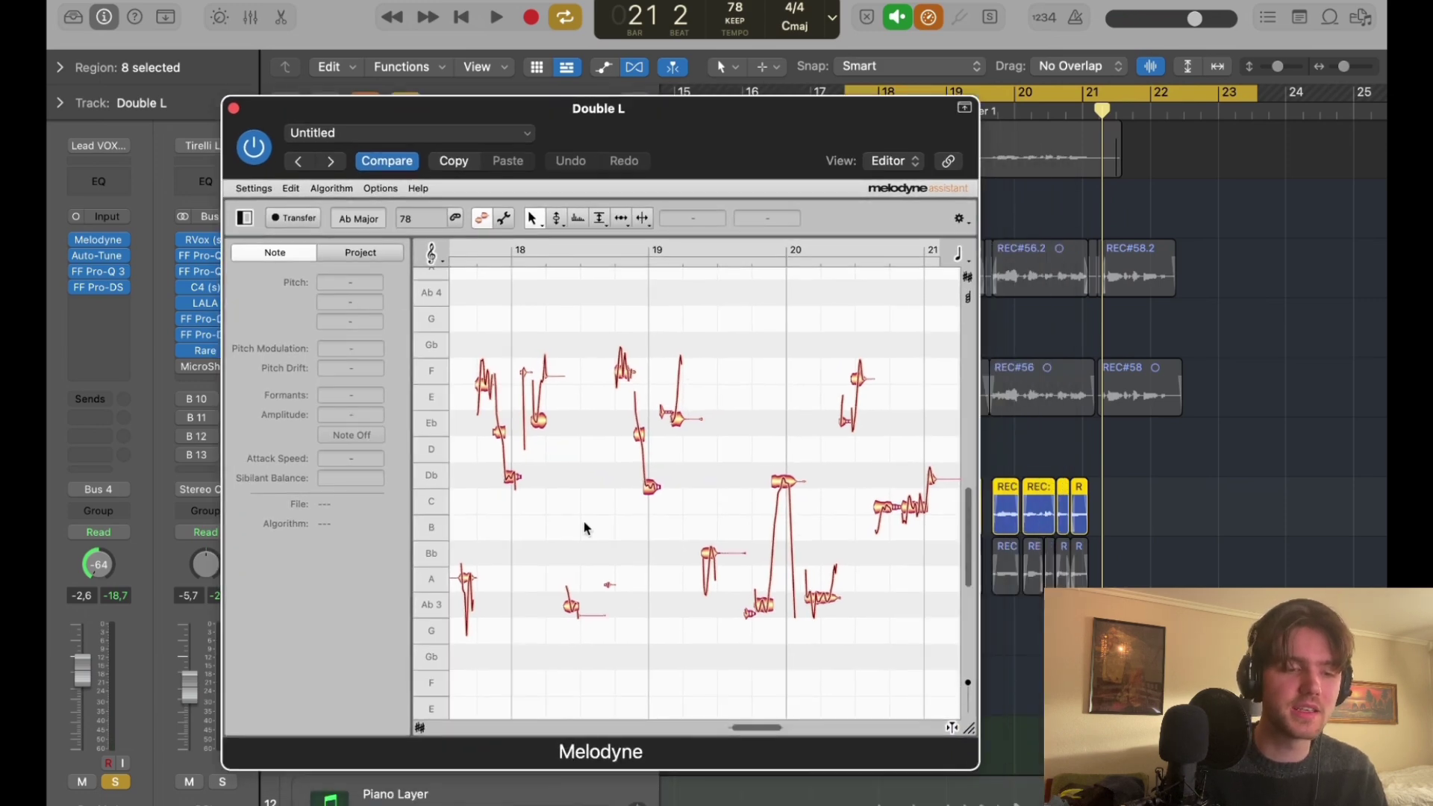
scroll(585, 528, left, 3)
click(578, 579)
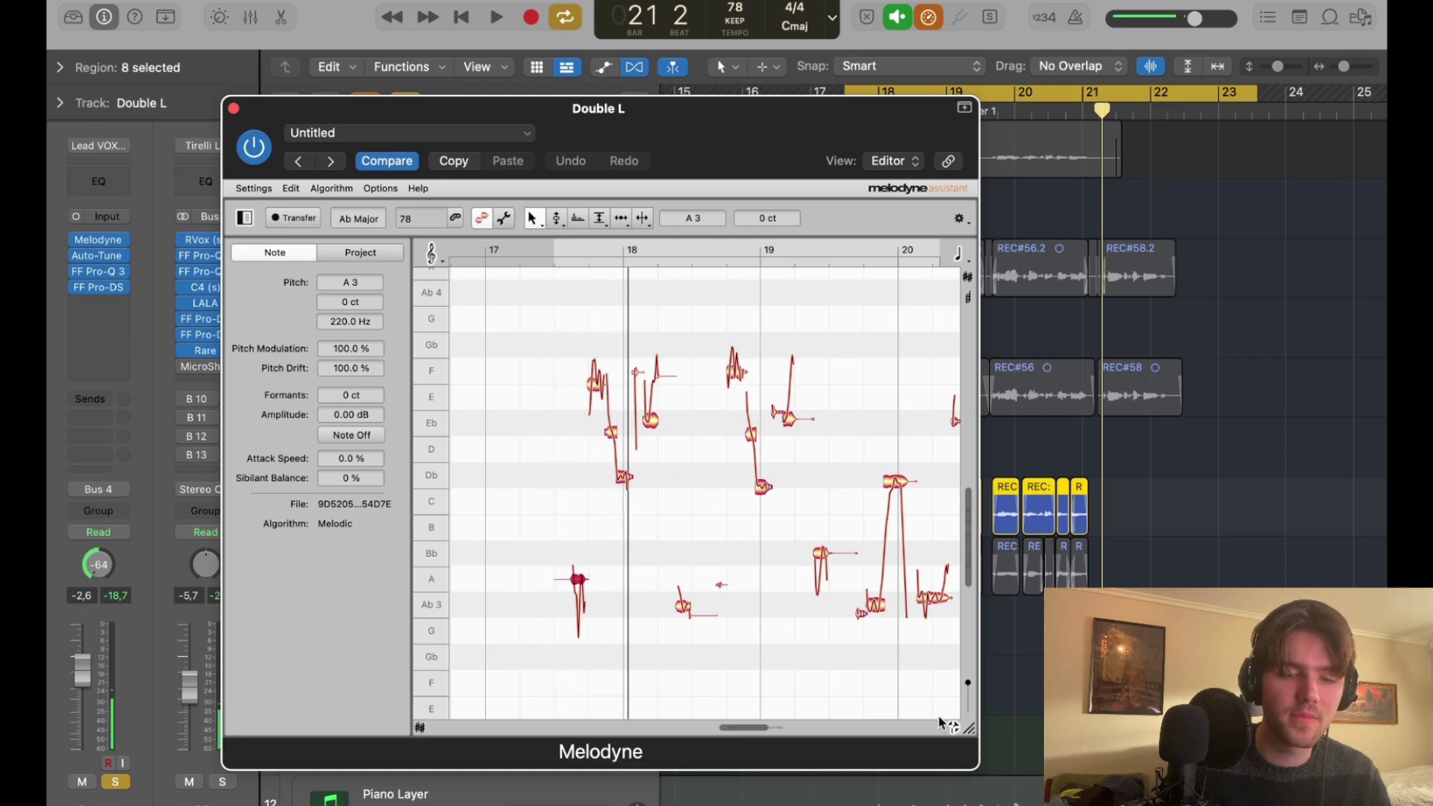
drag(767, 728, 724, 724)
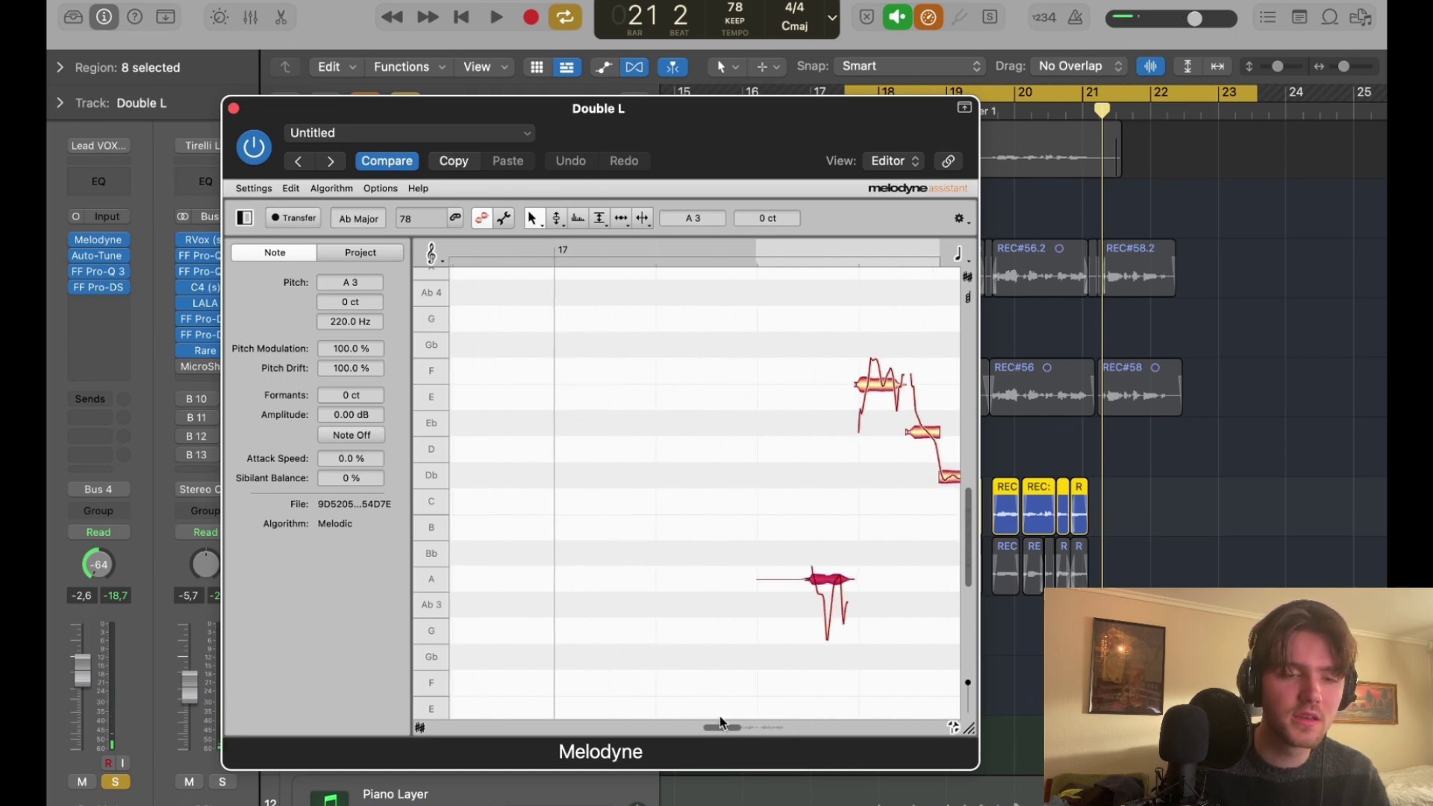
scroll(749, 651, right, 6)
scroll(749, 651, left, 4)
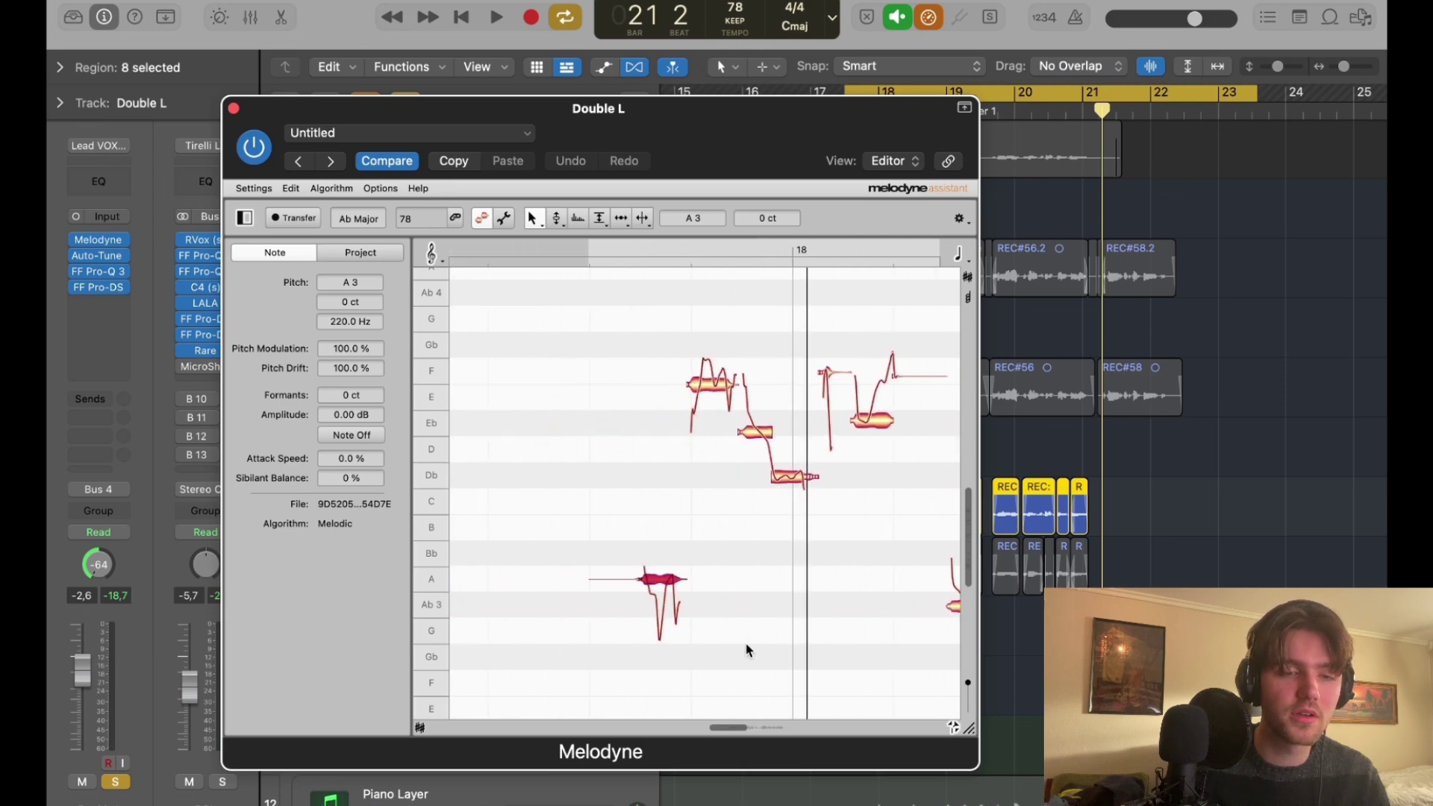
Separate the high note before bar 18 into parts, placing the first at E 4 and the middle one at Gb 4.
double_click(718, 376)
key(Up)
key(space)
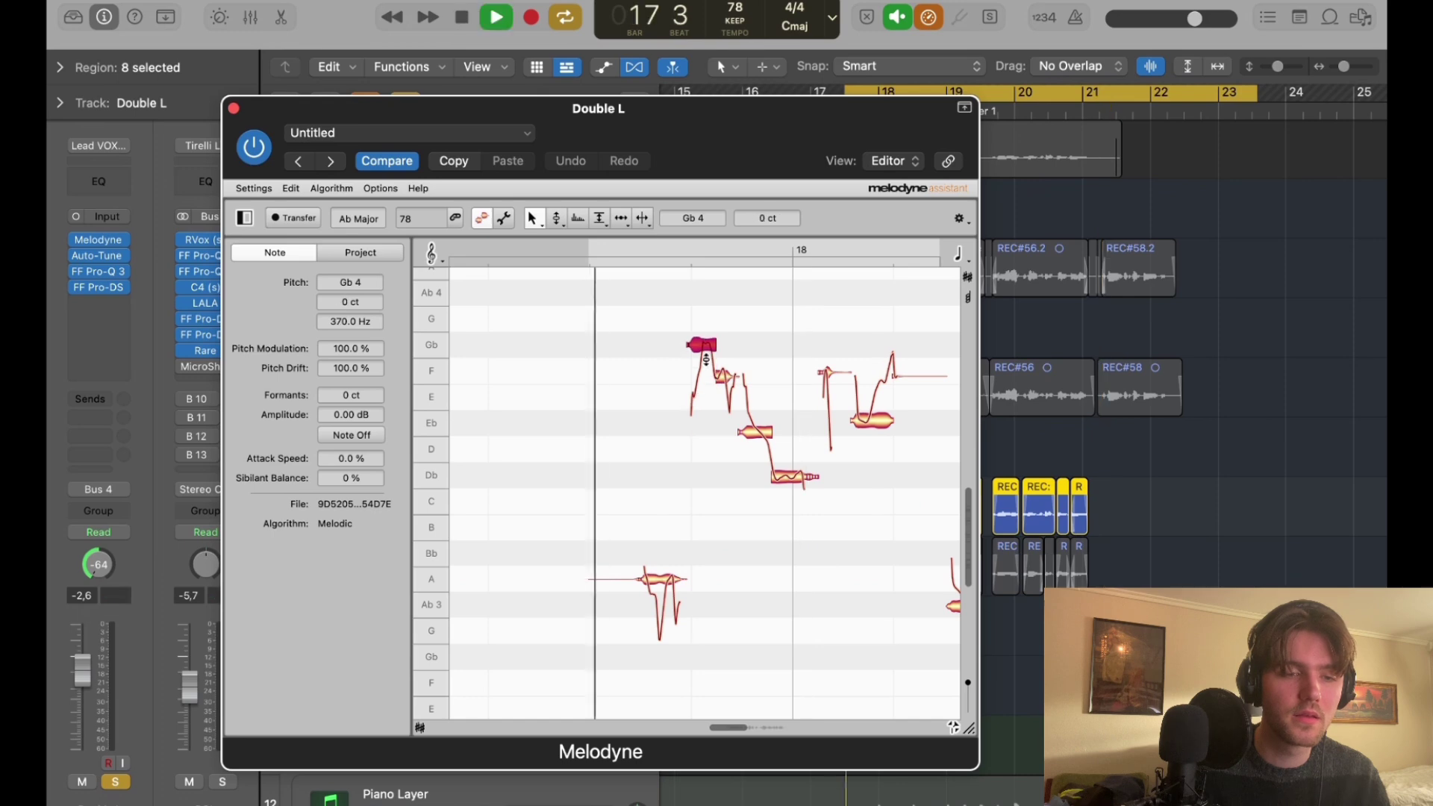
key(space)
key(super+z)
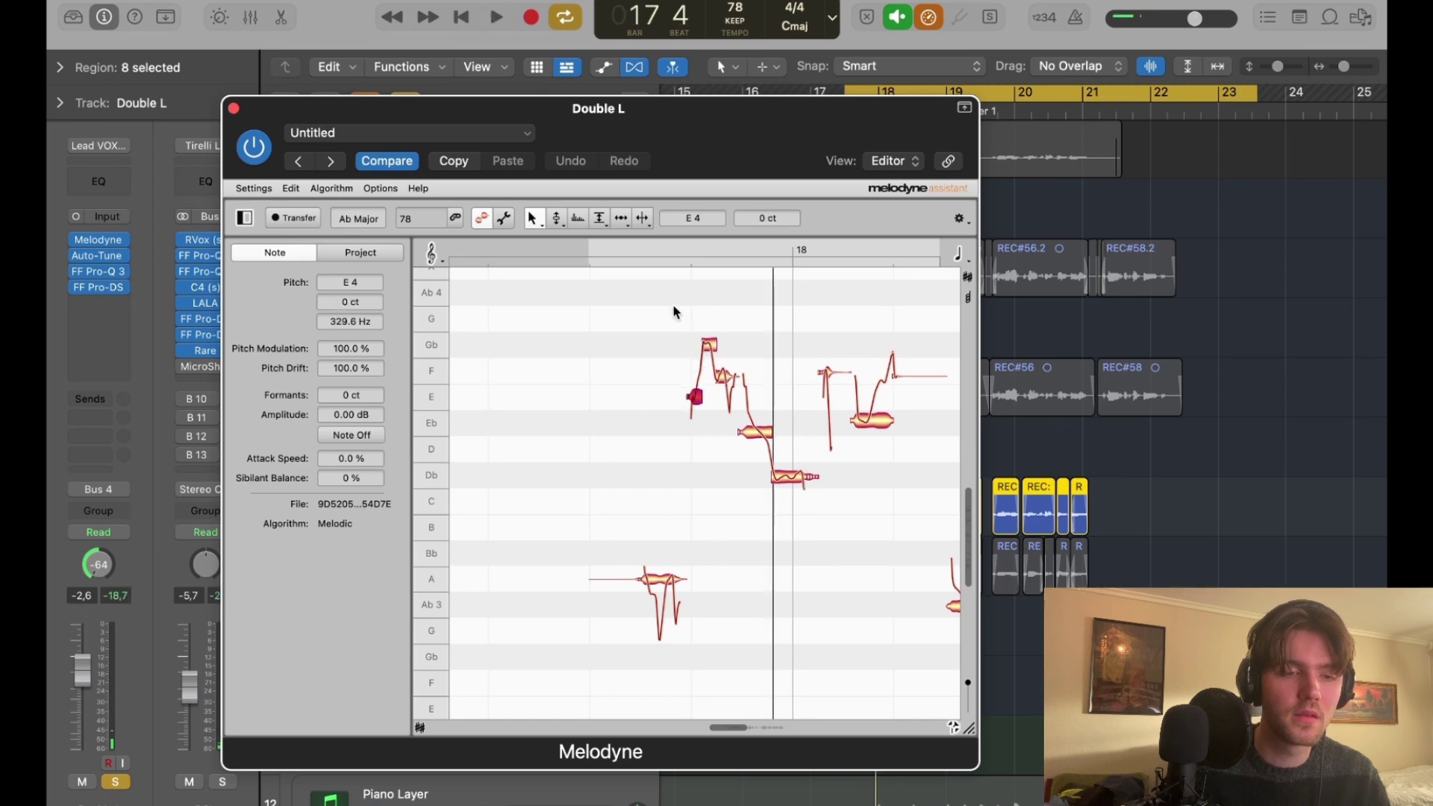
Correct the remaining notes leading into bar 18 to F 4, Eb 4 and Db 4, and audition the phrase.
click(639, 258)
click(724, 371)
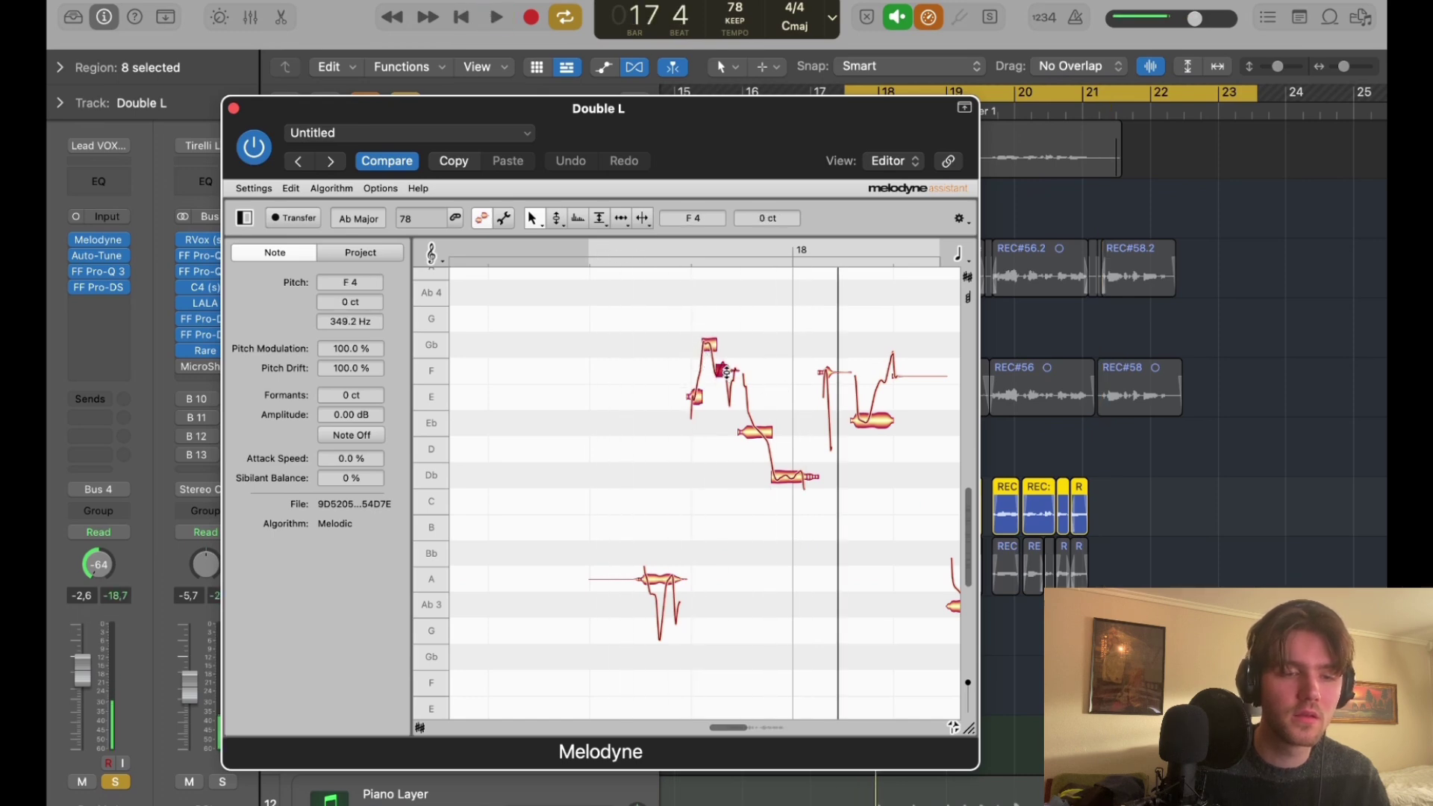
double_click(755, 431)
click(611, 254)
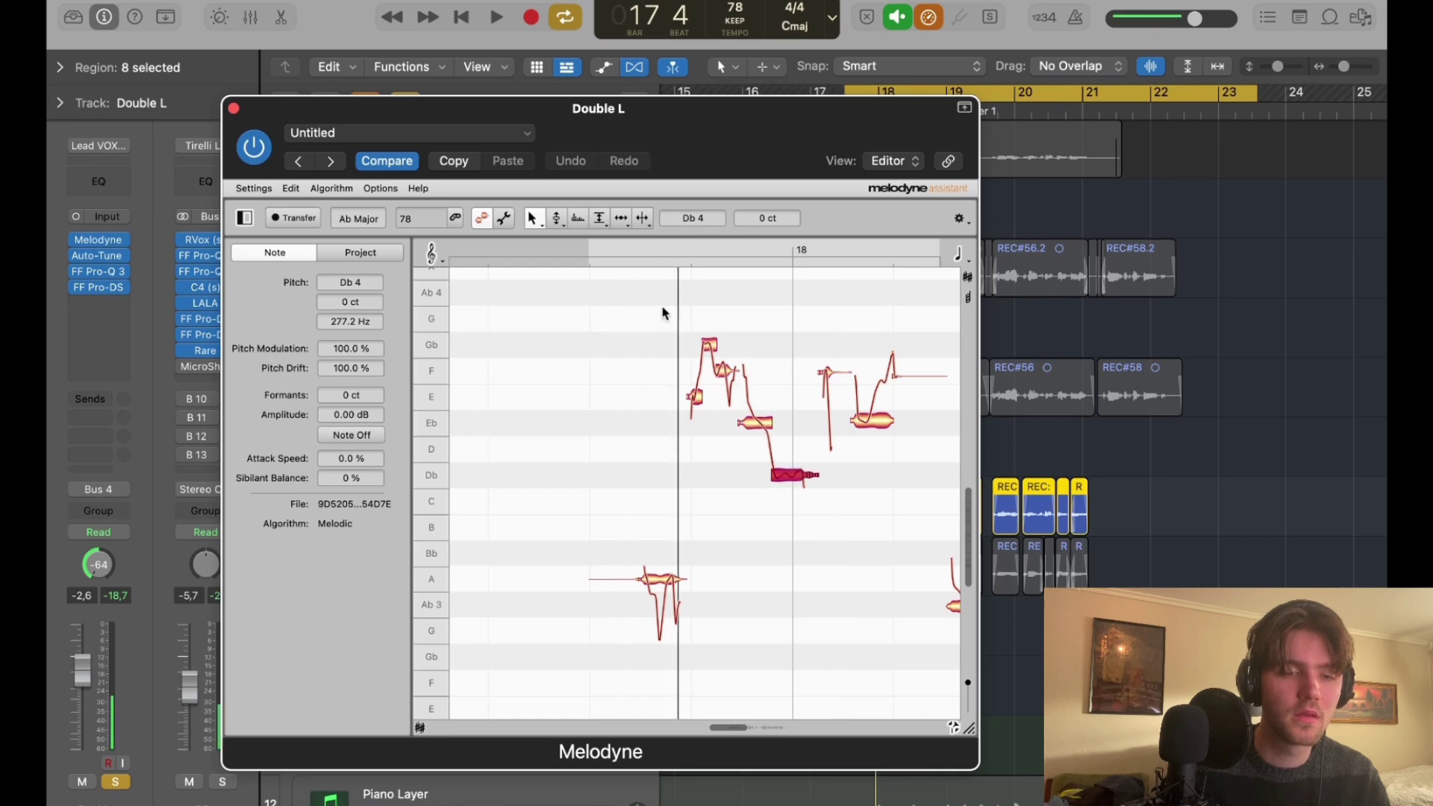
double_click(586, 247)
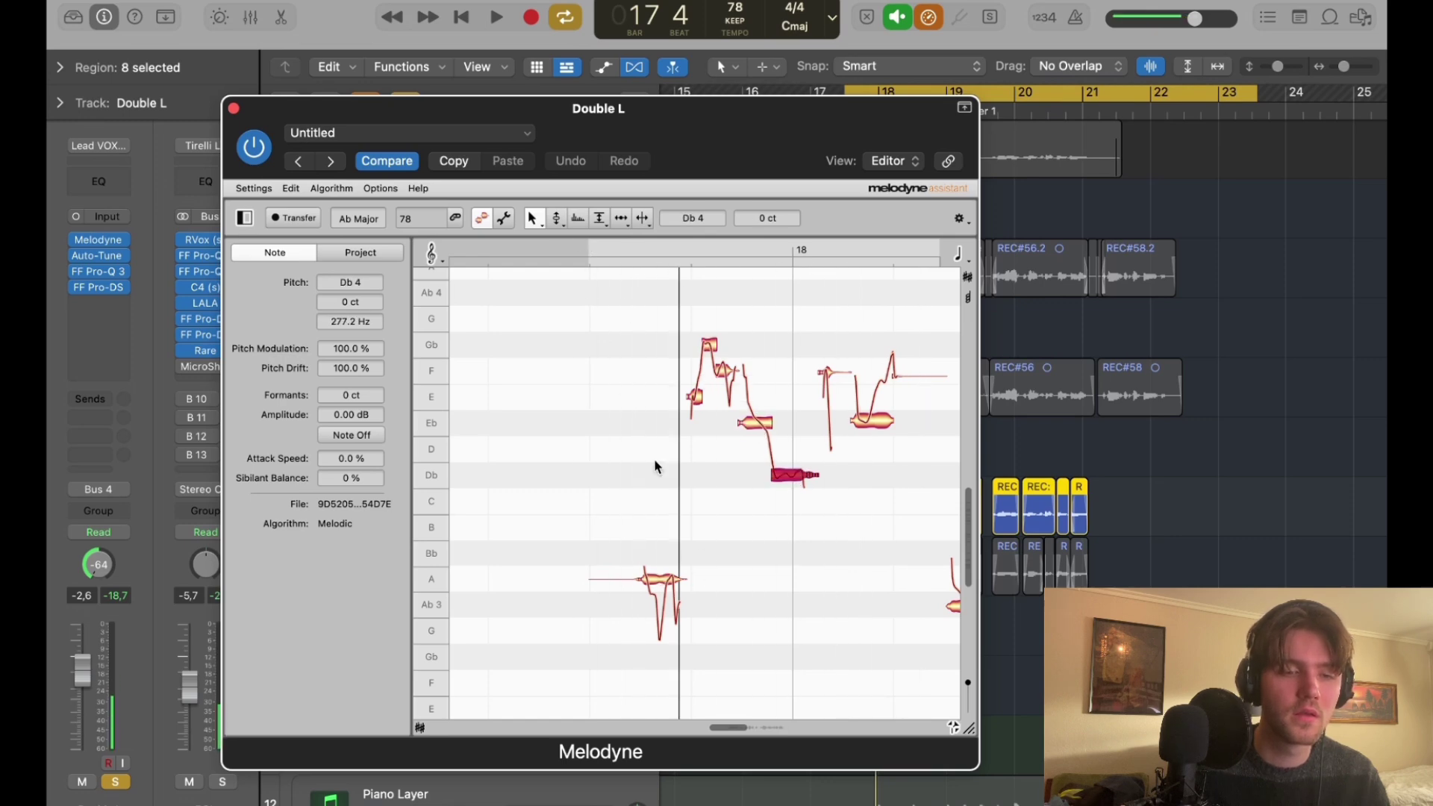
Try splitting the opening A 3 note in two, audition it, and undo the split.
scroll(649, 523, right, 1)
double_click(633, 574)
double_click(551, 247)
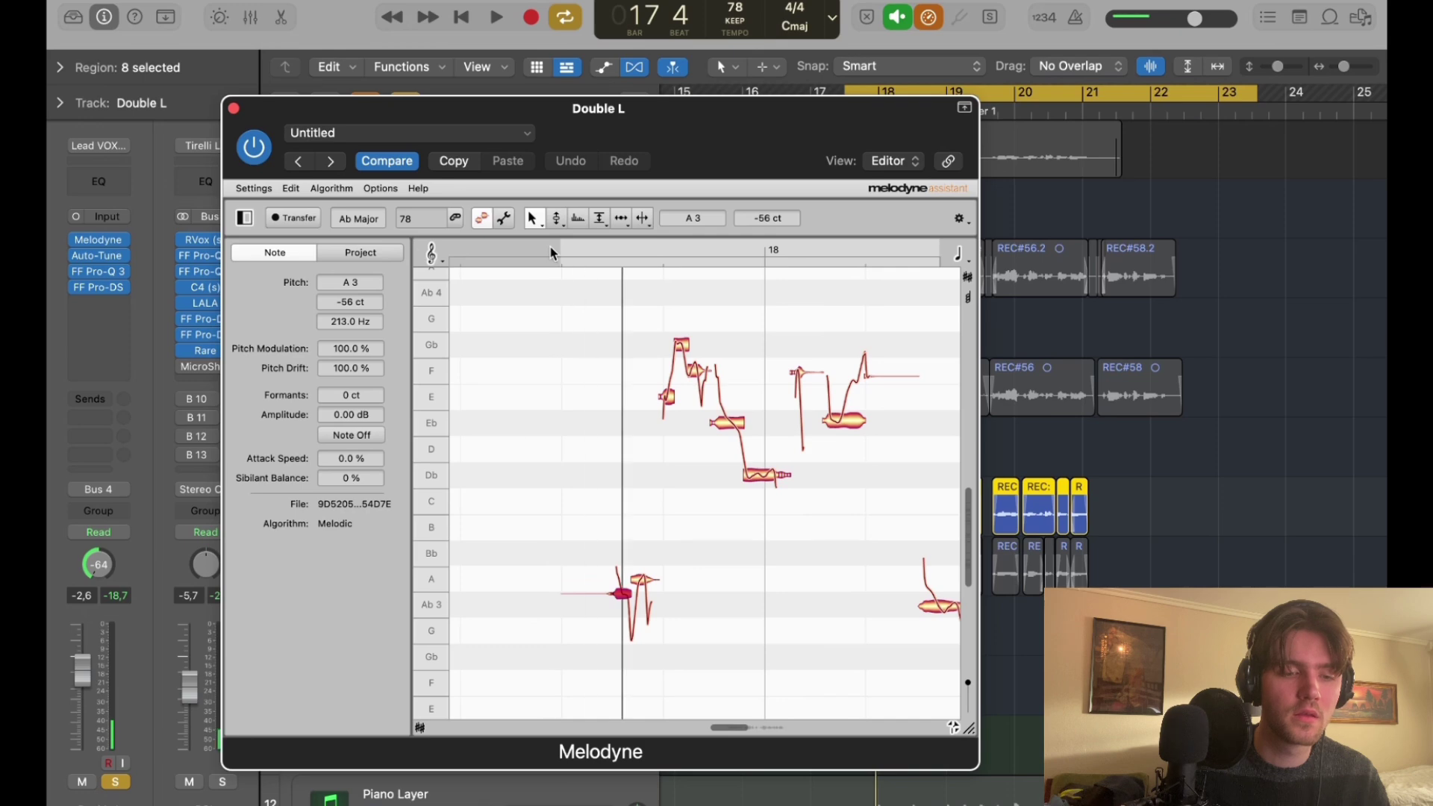
key(super+z)
double_click(591, 255)
Snap the note just after bar 18 to Eb 4 and move on to the phrase around bar 19.
scroll(653, 390, right, 2)
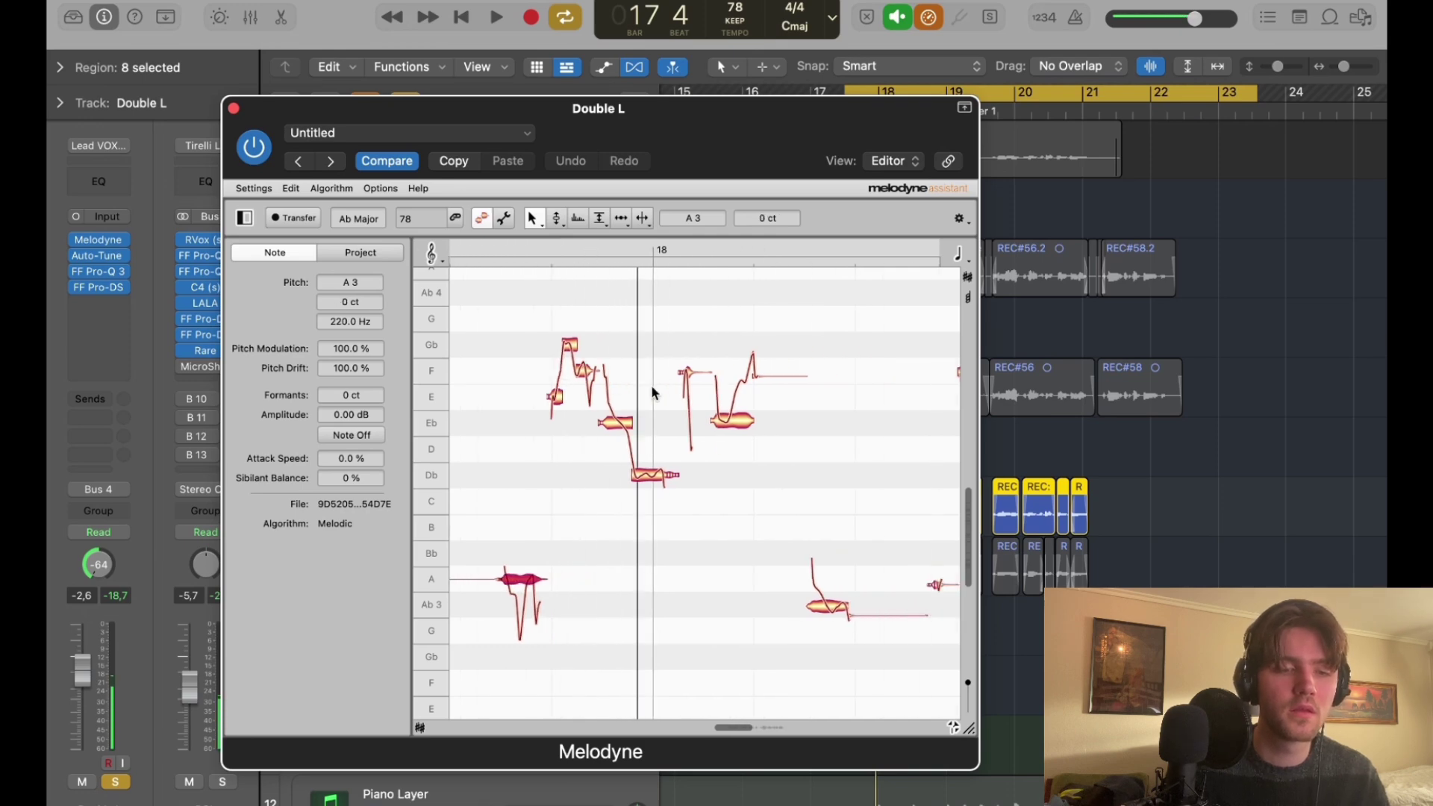
double_click(732, 421)
scroll(728, 417, right, 5)
key(space)
Separate the high note before bar 19 into F 4, Gb 4 and F 4 parts, and correct the following notes to Eb 4 and Db 4.
double_click(602, 358)
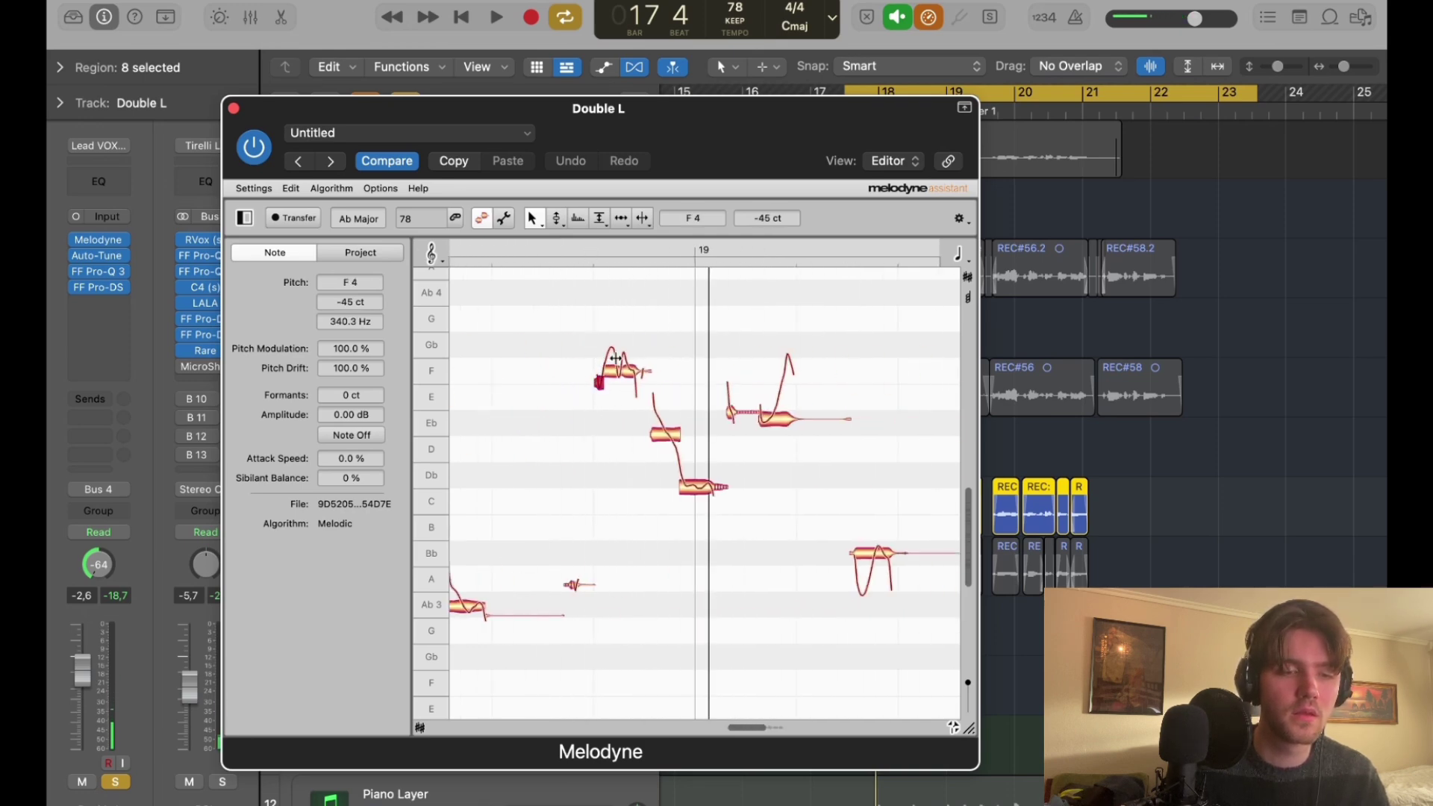
click(613, 357)
double_click(549, 251)
click(698, 481)
double_click(664, 433)
double_click(560, 251)
Split the note after bar 19 into Eb 4 and F 4 parts, then audition through the following Bb 3 note.
scroll(747, 486, right, 1)
click(748, 415)
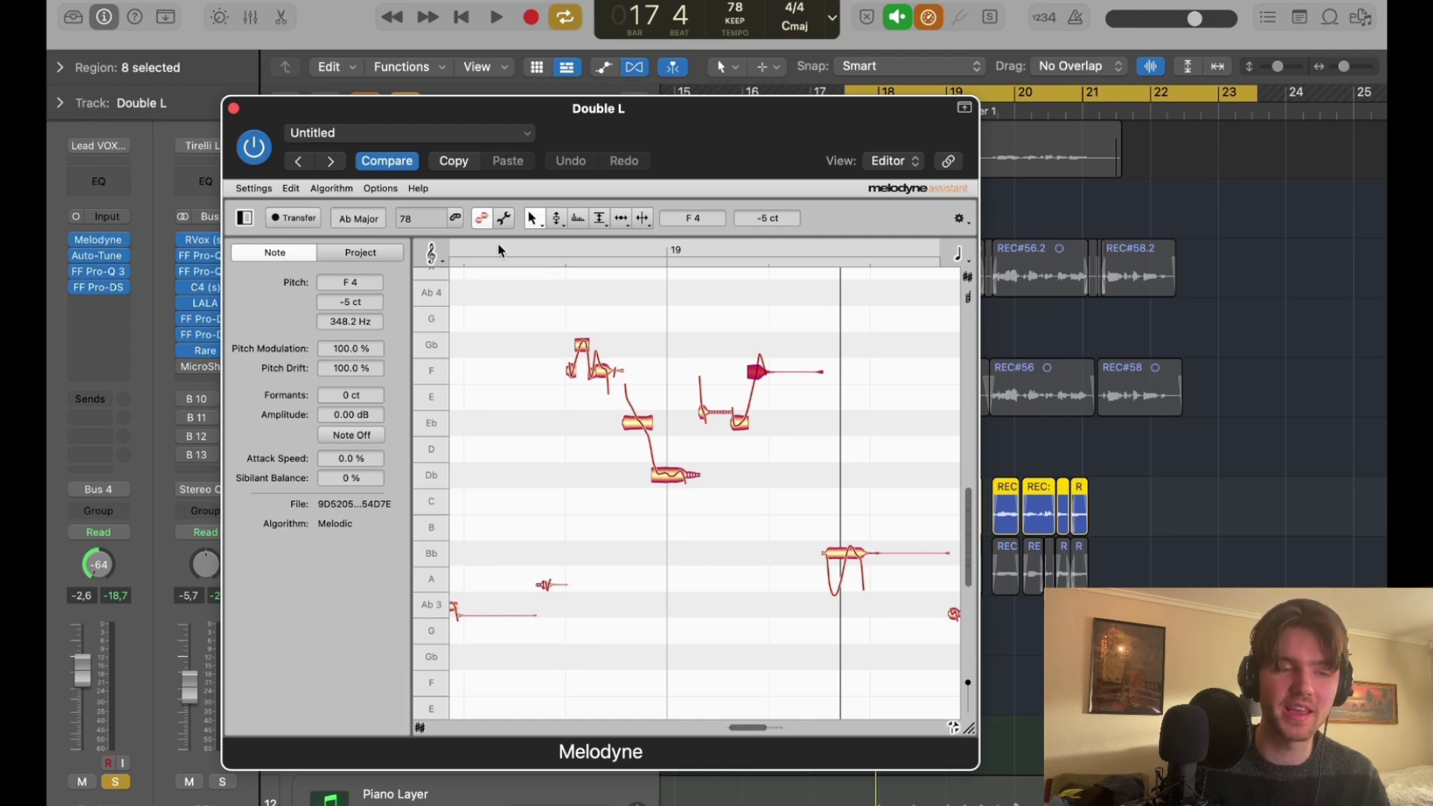
click(535, 252)
key(space)
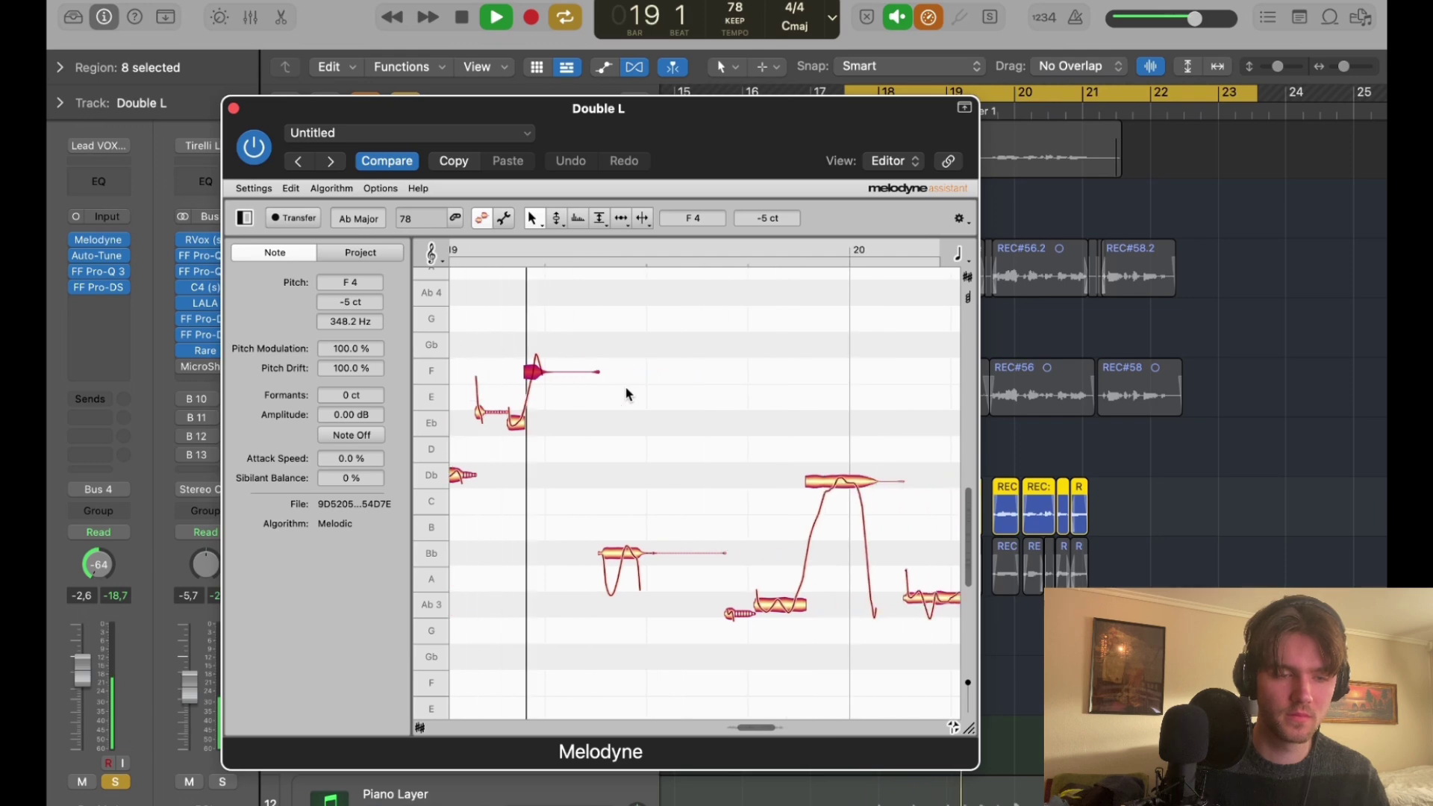
click(628, 554)
key(space)
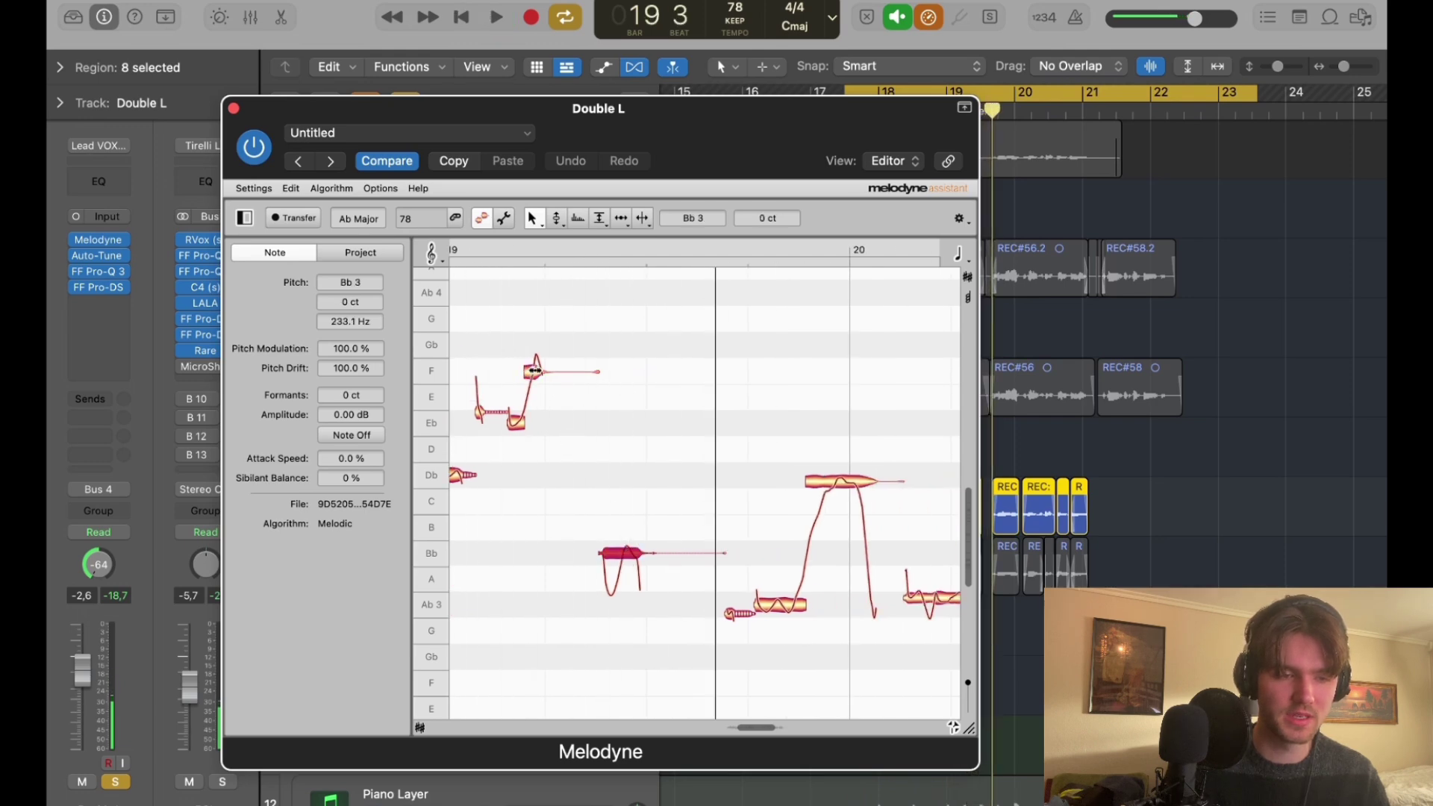
Reduce the pitch modulation of the F 4 note after bar 19 to 45% and return to the main tool.
click(555, 223)
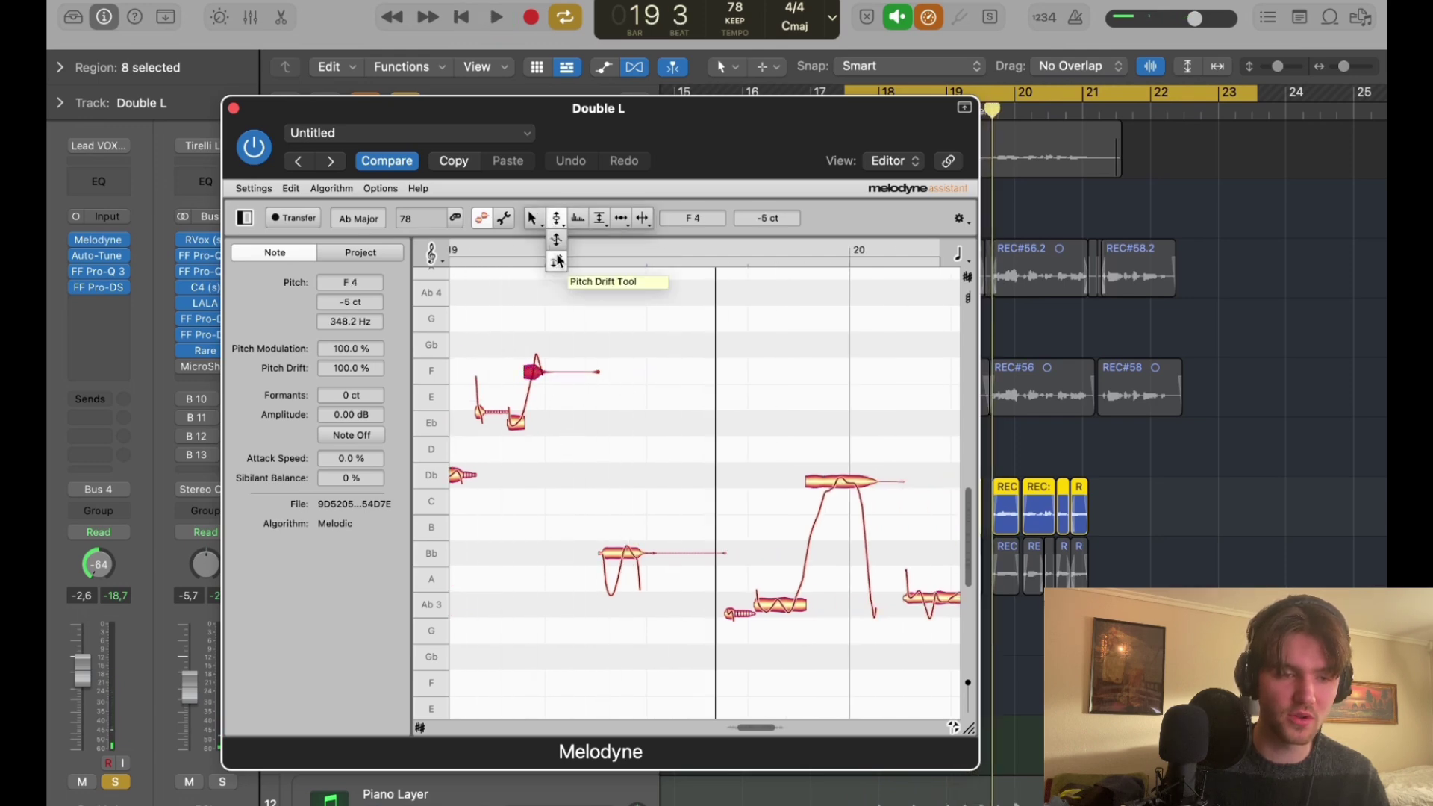
click(557, 261)
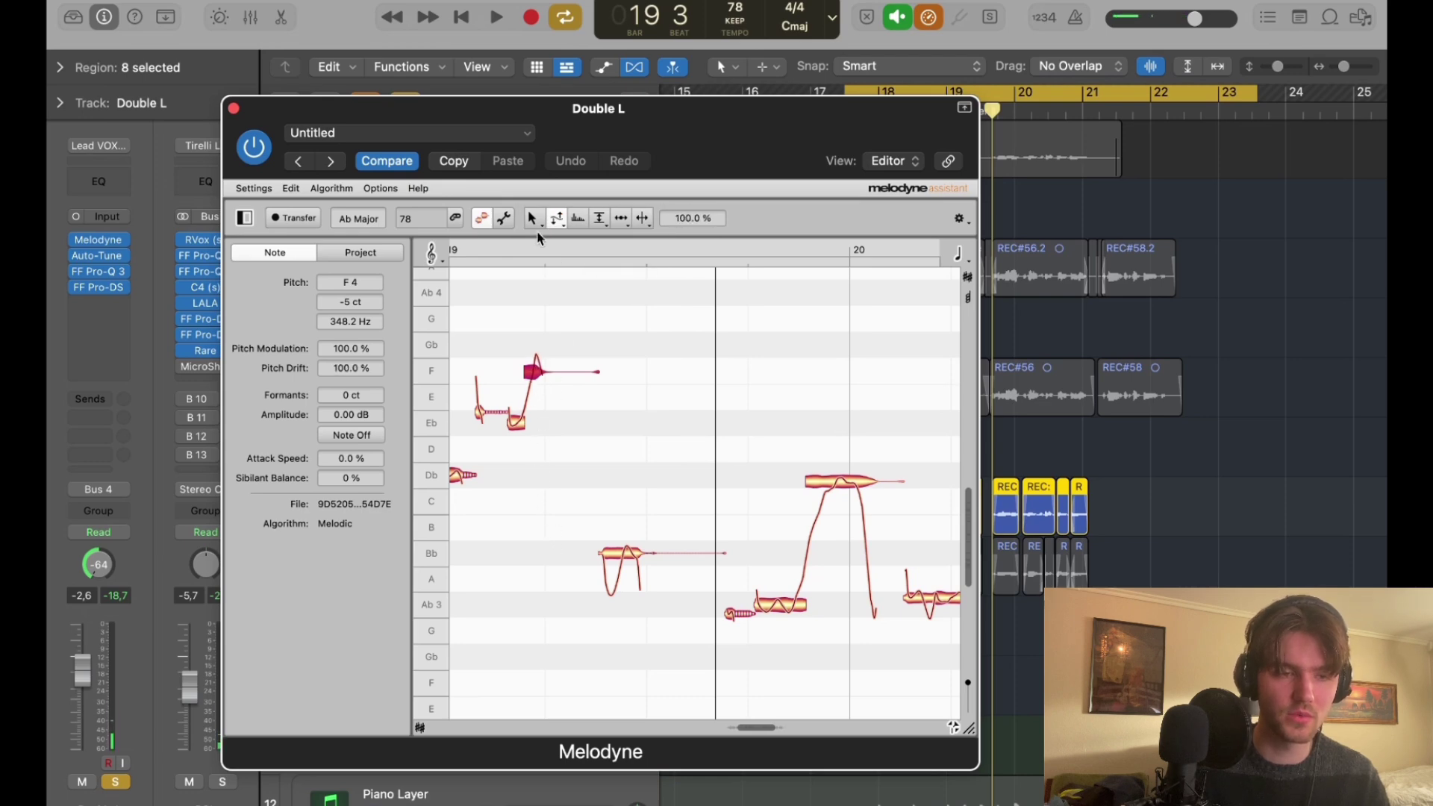
click(553, 219)
click(554, 261)
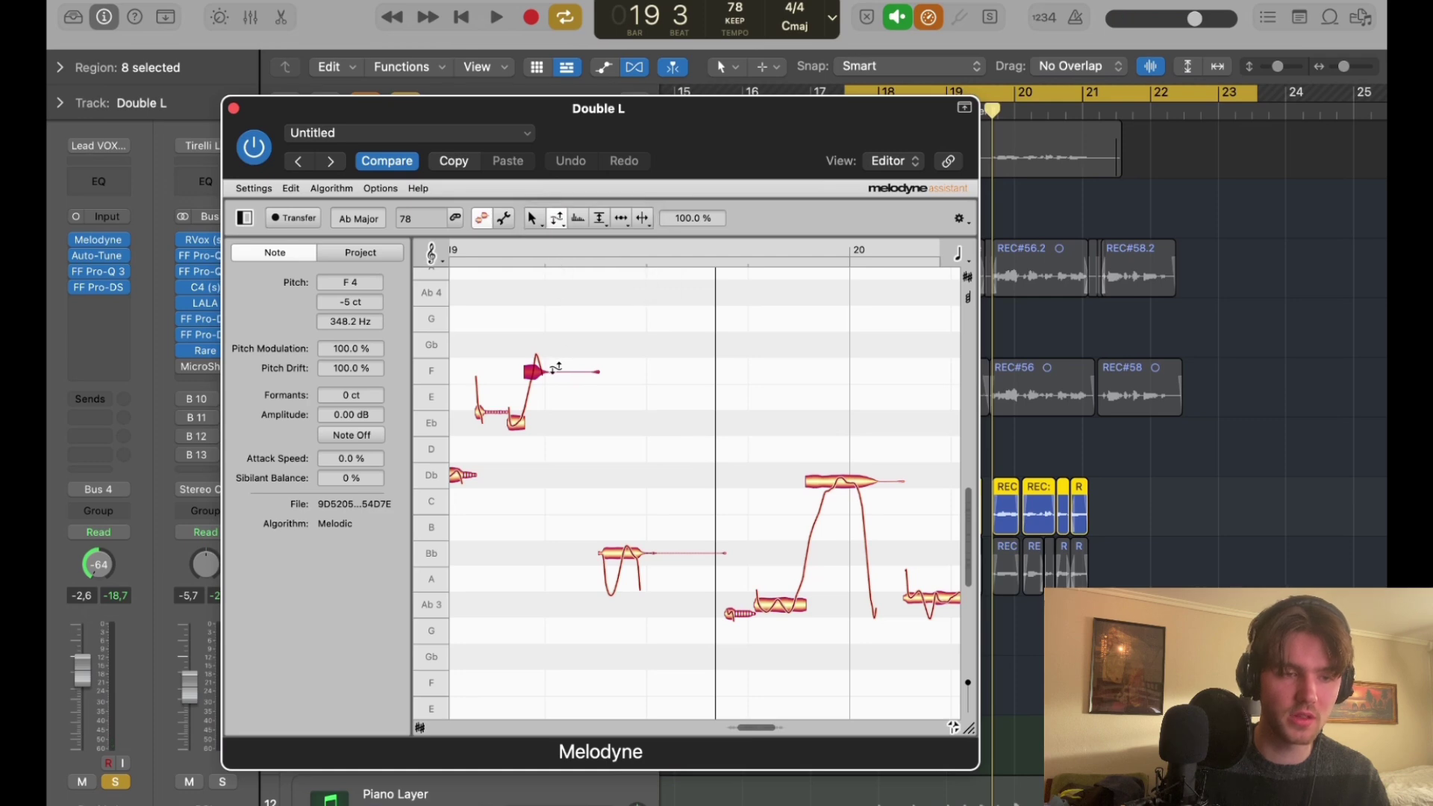
click(563, 216)
click(559, 240)
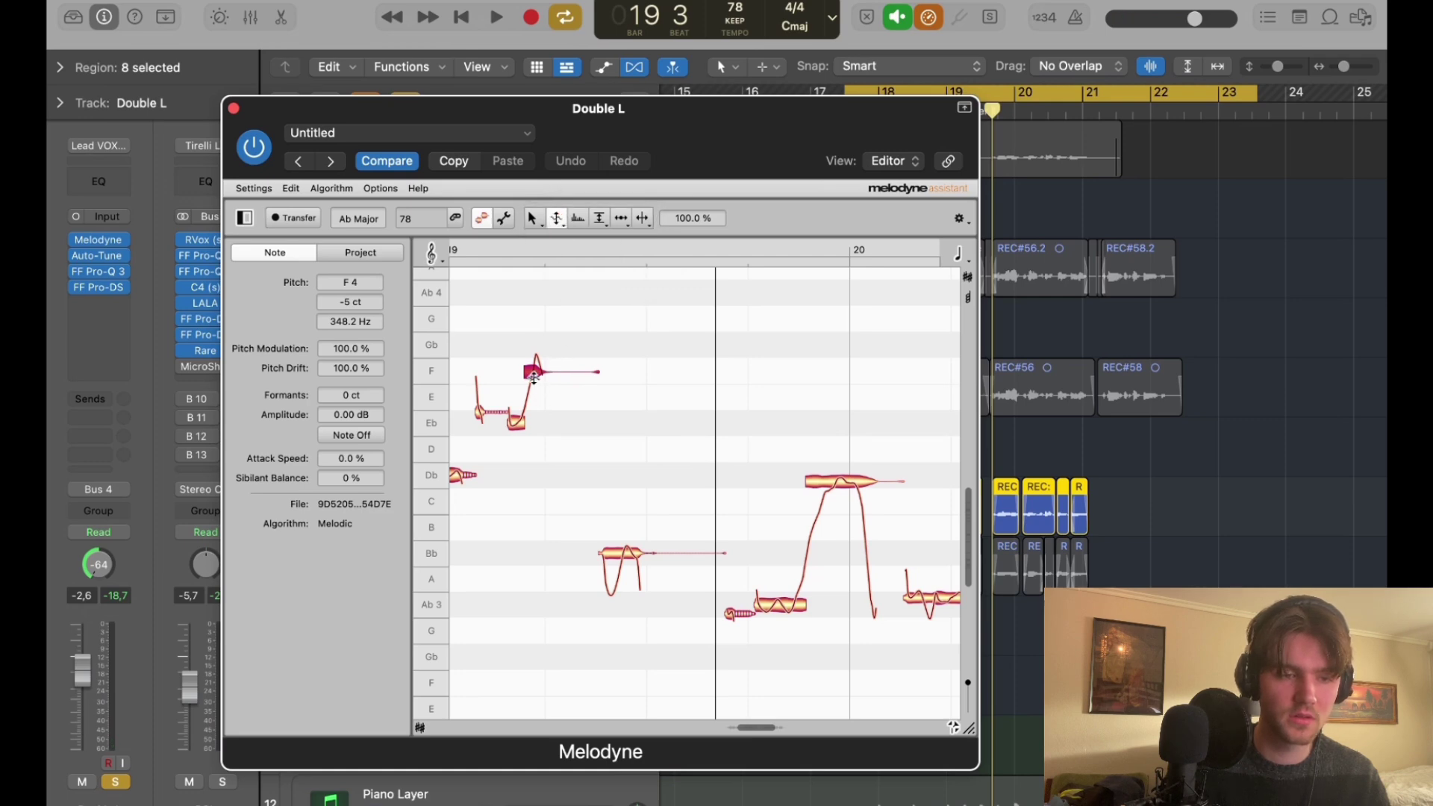
scroll(485, 246, left, 5)
click(486, 250)
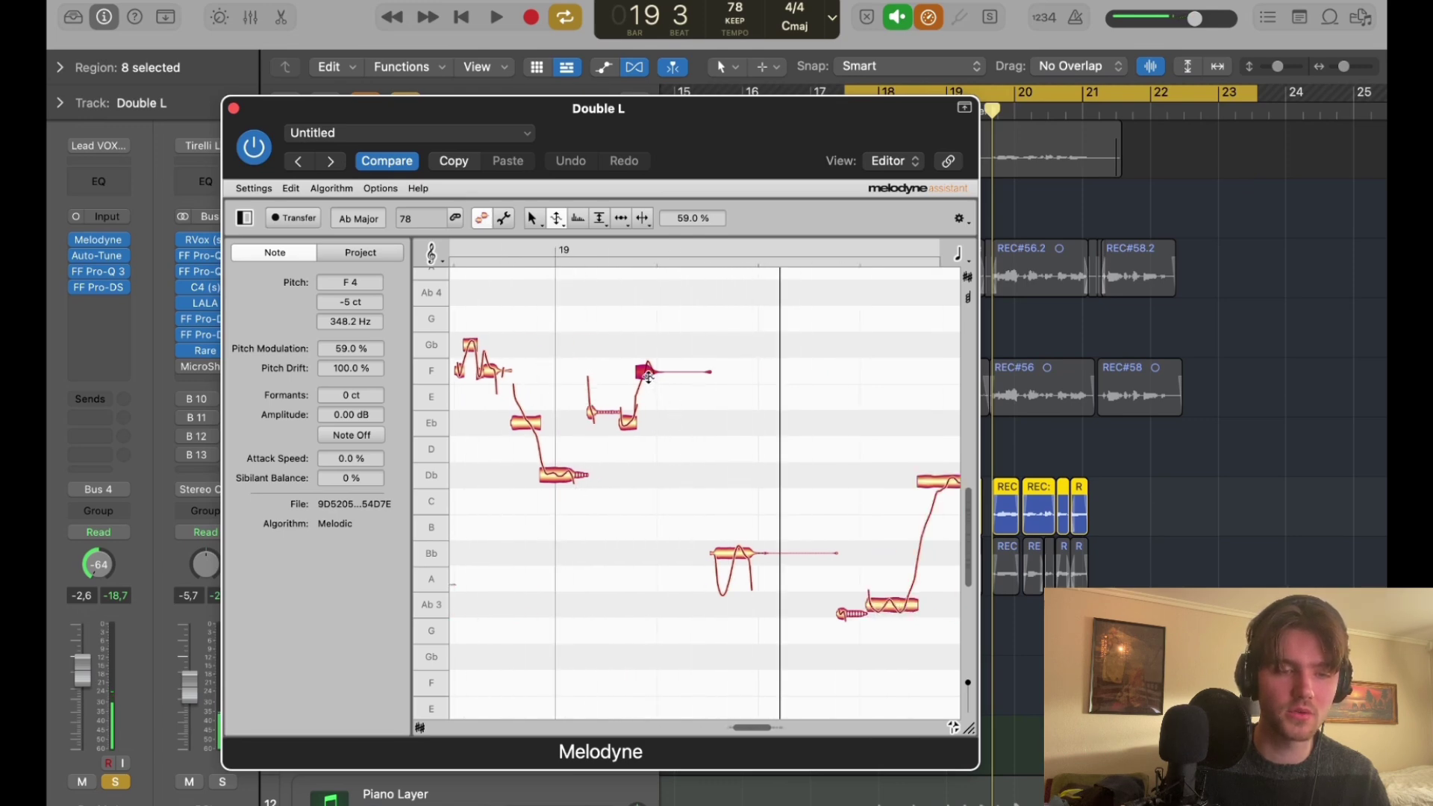
click(535, 219)
Correct the notes around bar 20 to Ab 3, Db 4 and Ab 3.
scroll(598, 553, left, 7)
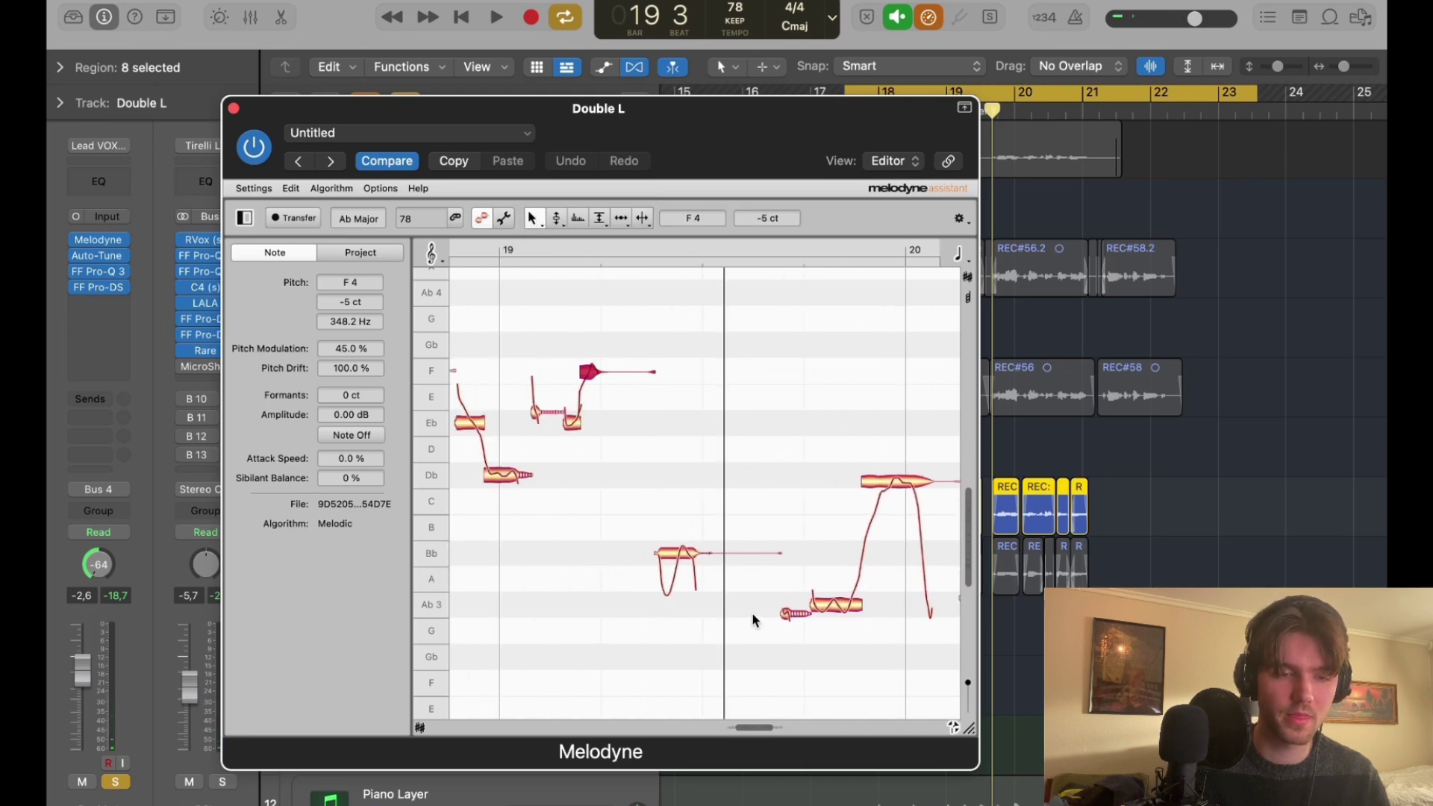
click(681, 566)
click(844, 606)
scroll(772, 508, right, 4)
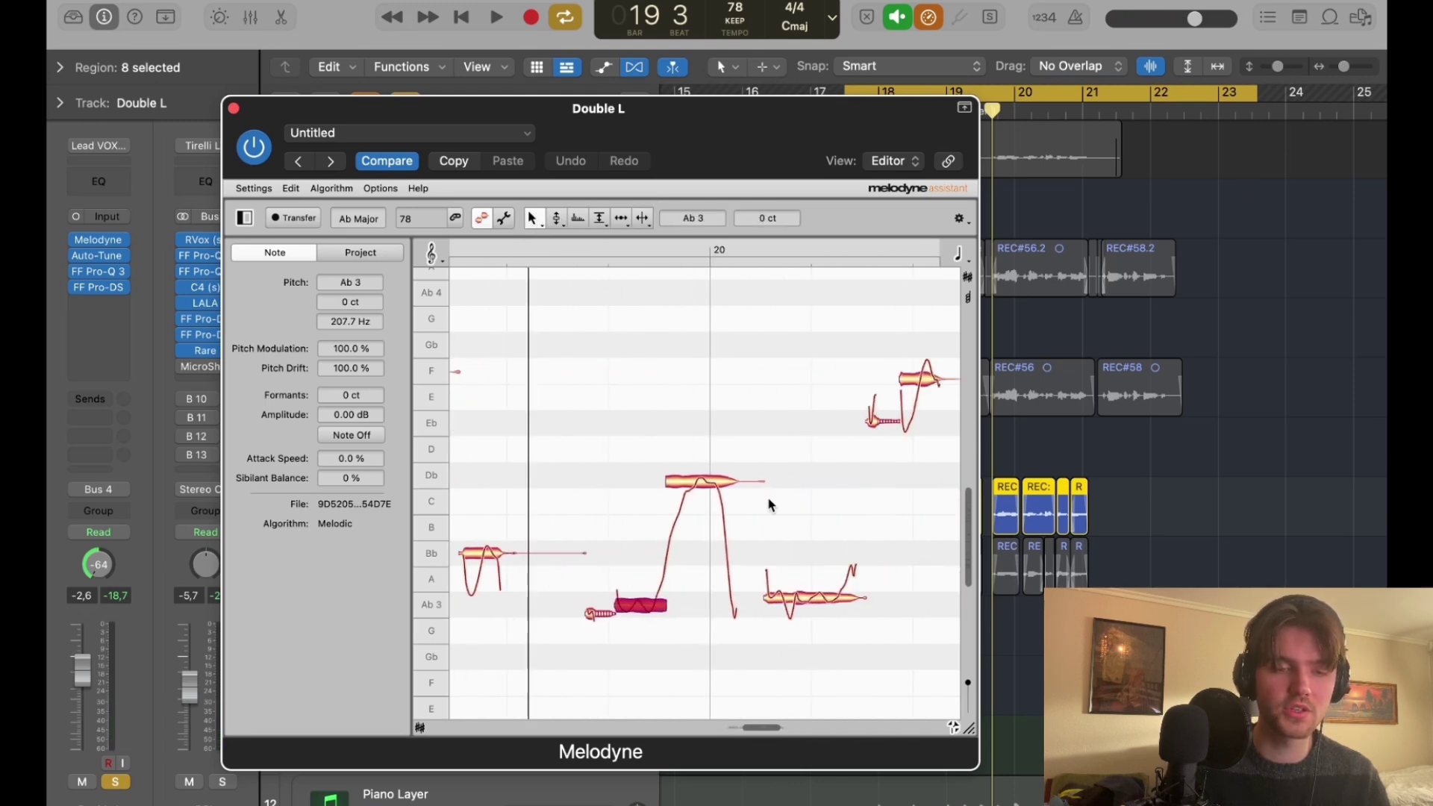
drag(696, 485, 707, 478)
click(813, 603)
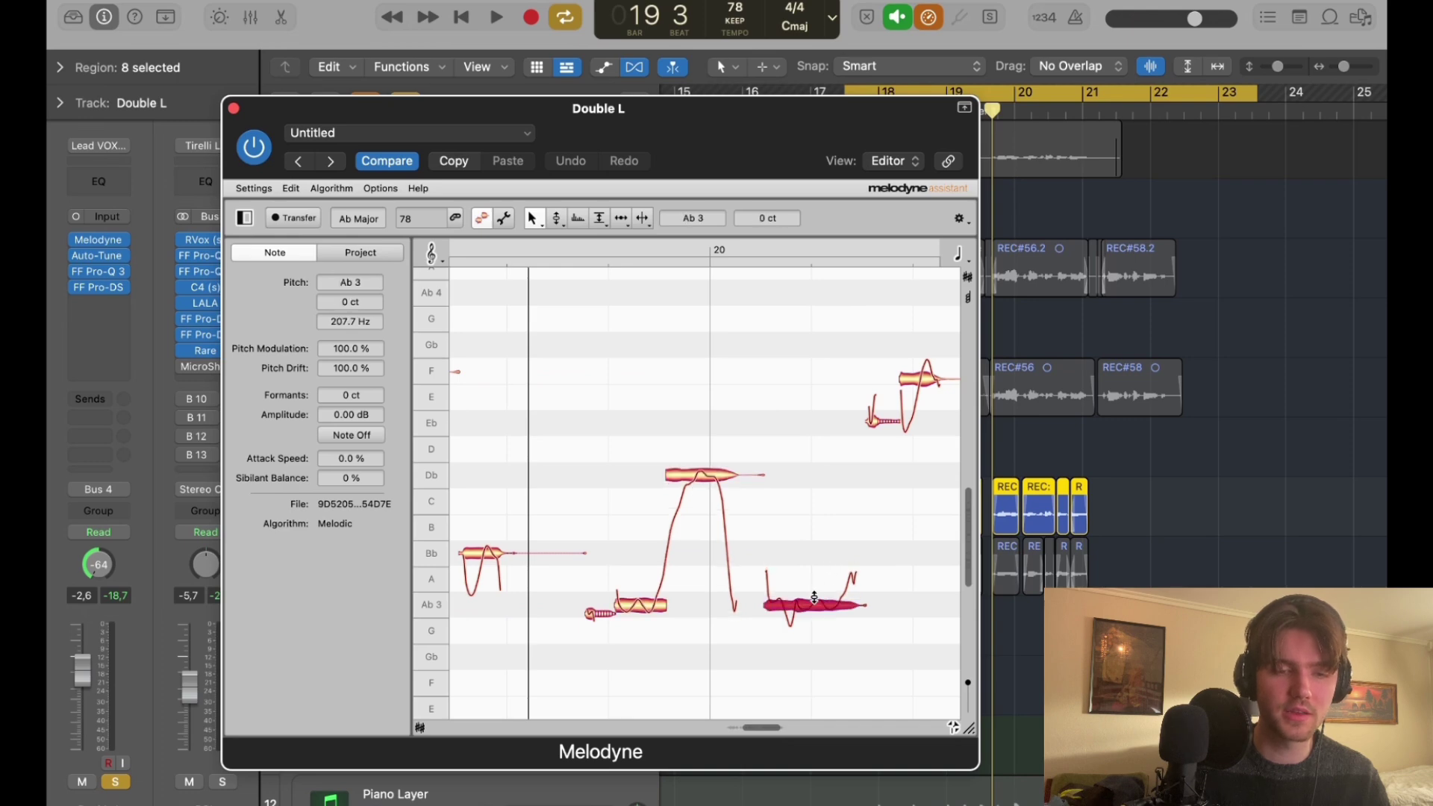
Raise the high note after bar 20 to exactly F 4.
scroll(815, 597, right, 3)
click(769, 382)
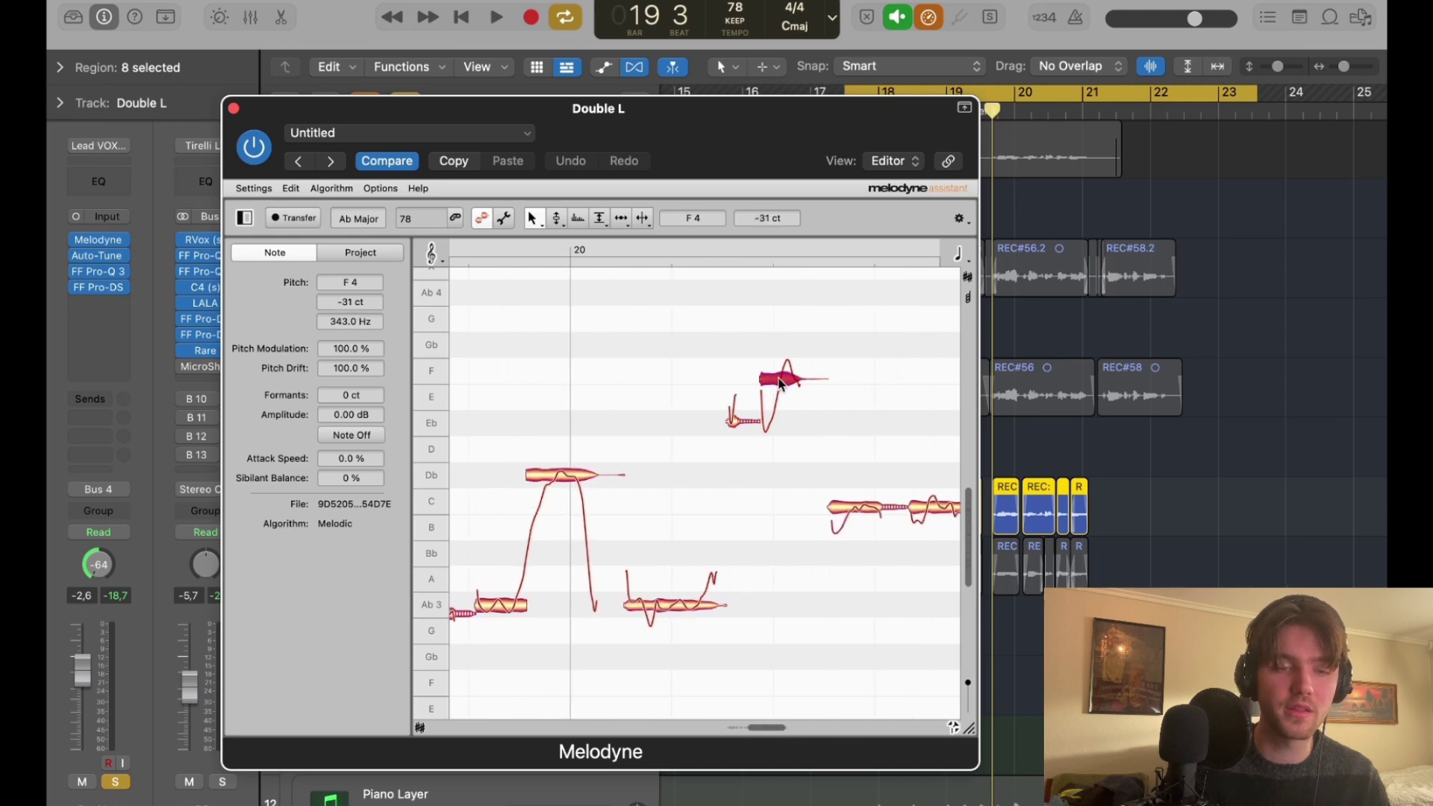
drag(778, 383, 783, 377)
double_click(742, 327)
Try reducing the pitch modulation of the F 4 note after bar 20 to 42%, audition it, and undo the change.
scroll(742, 329, right, 1)
click(557, 218)
click(556, 239)
drag(763, 371, 764, 424)
double_click(634, 252)
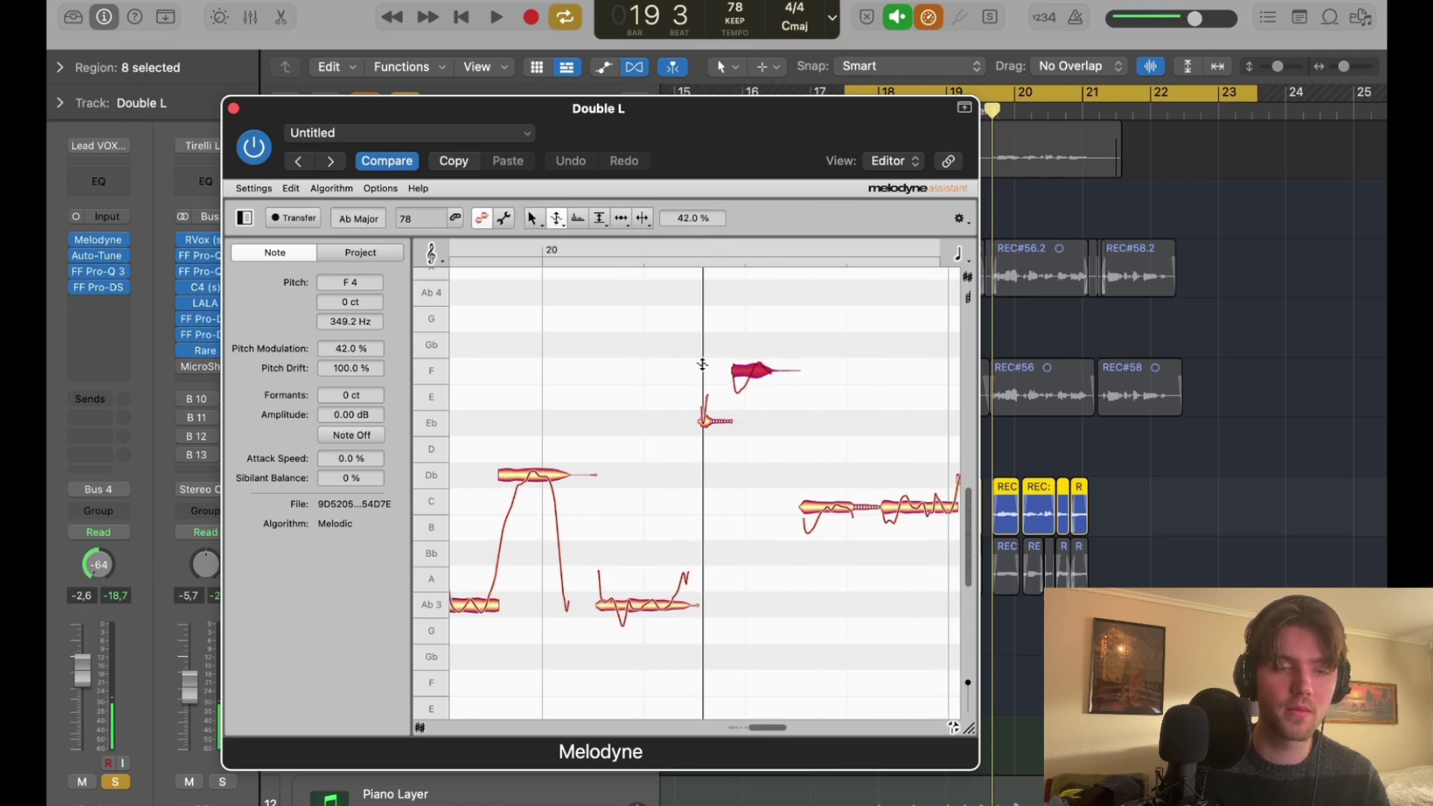
key(super+z)
Split the high note after bar 20 in two and set its parts to Eb 4 and F 4.
click(537, 222)
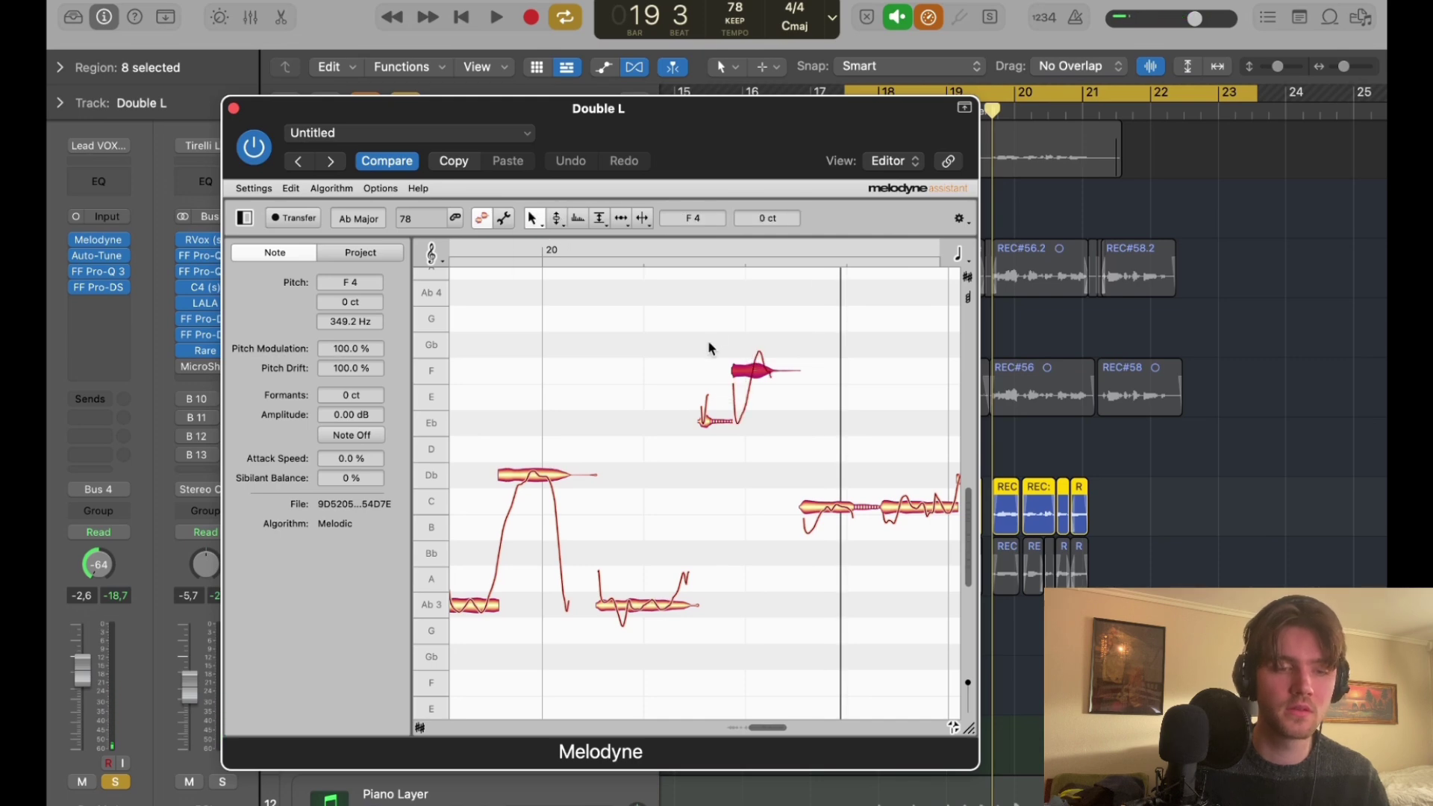
drag(753, 360, 758, 355)
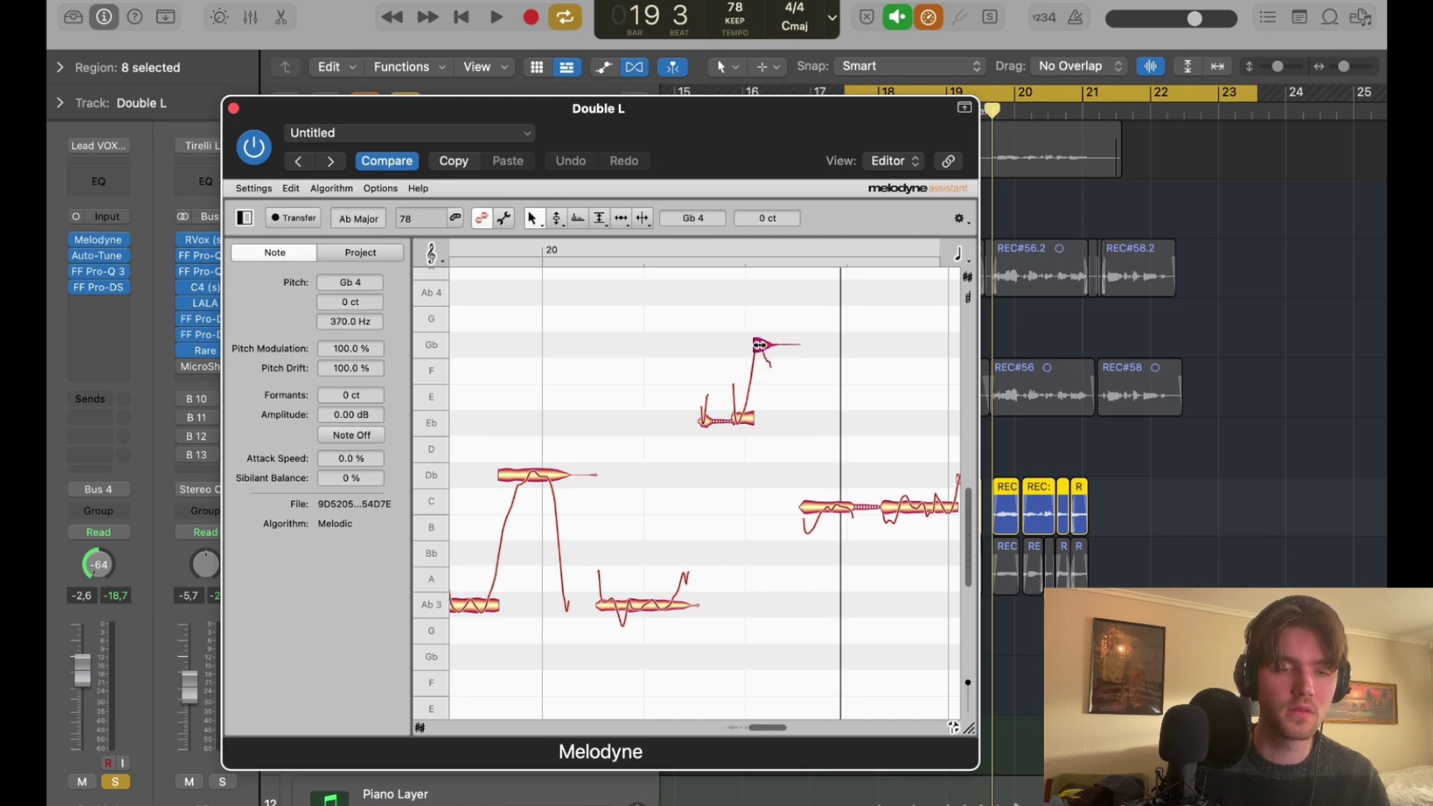
key(super+z)
click(748, 419)
click(757, 374)
Reduce the pitch modulation of the split-off F 4 note after bar 20 to 56% and audition the phrase.
click(557, 218)
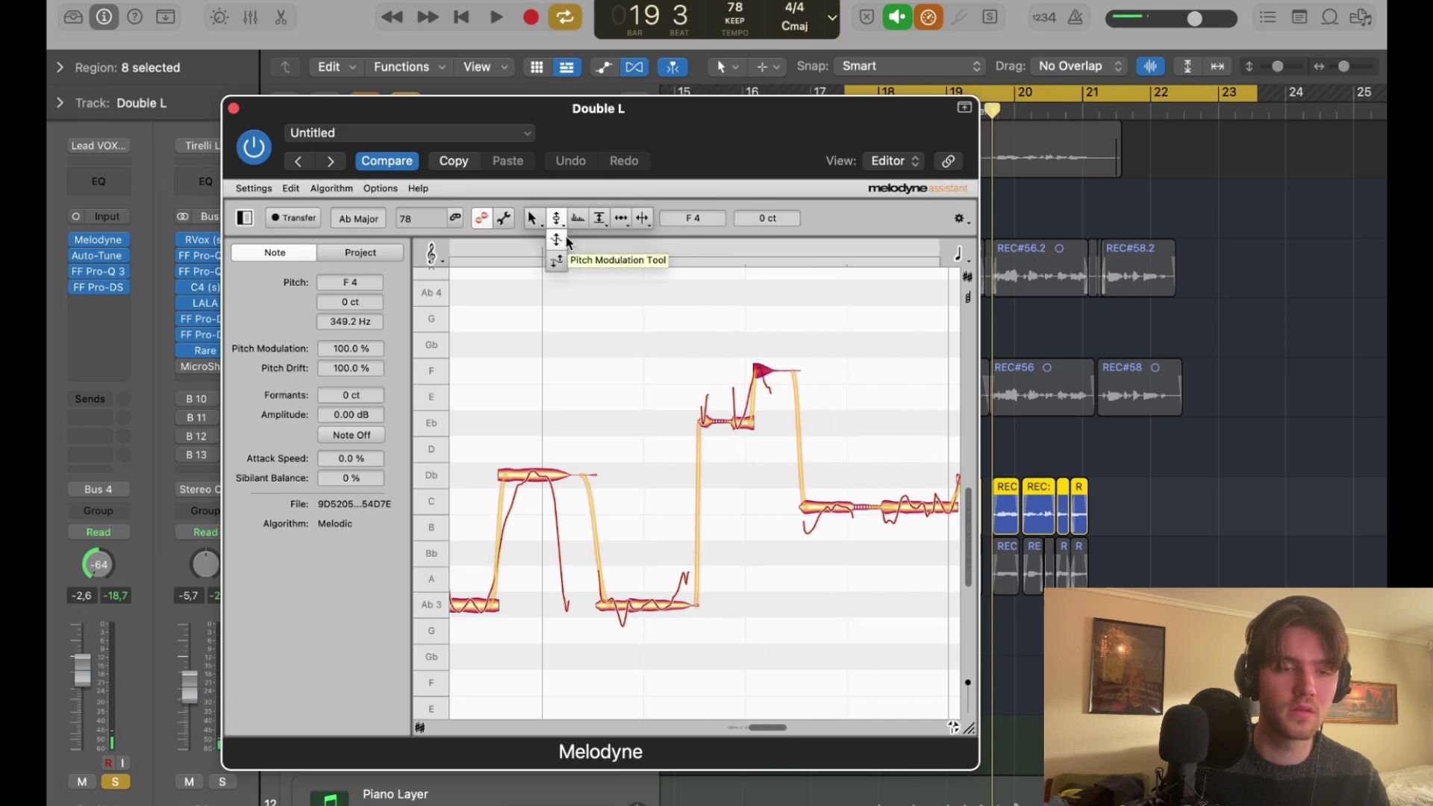
drag(756, 386, 763, 405)
click(631, 254)
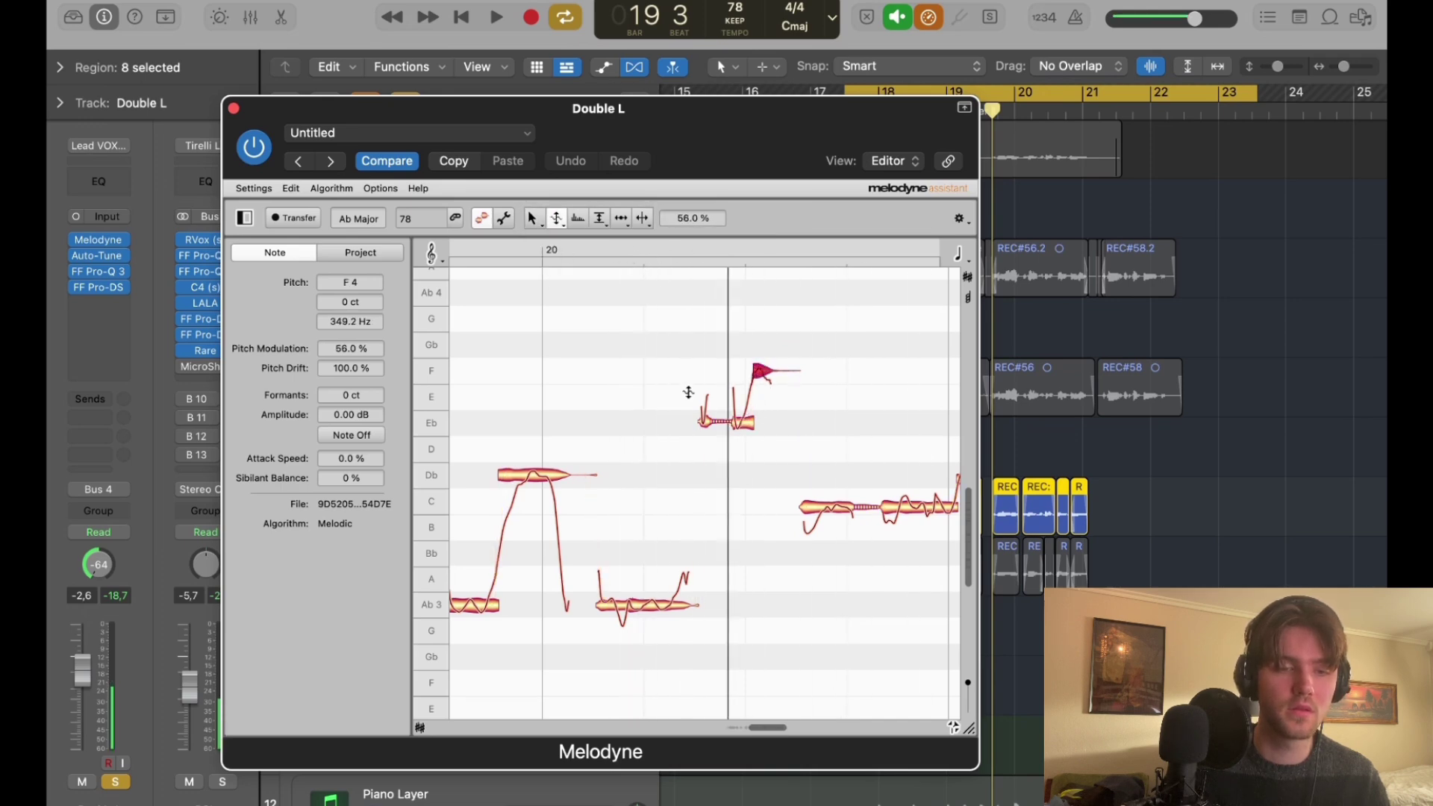
Correct the two long notes before bar 21 to C 4 and close the Double L Melodyne window.
double_click(498, 508)
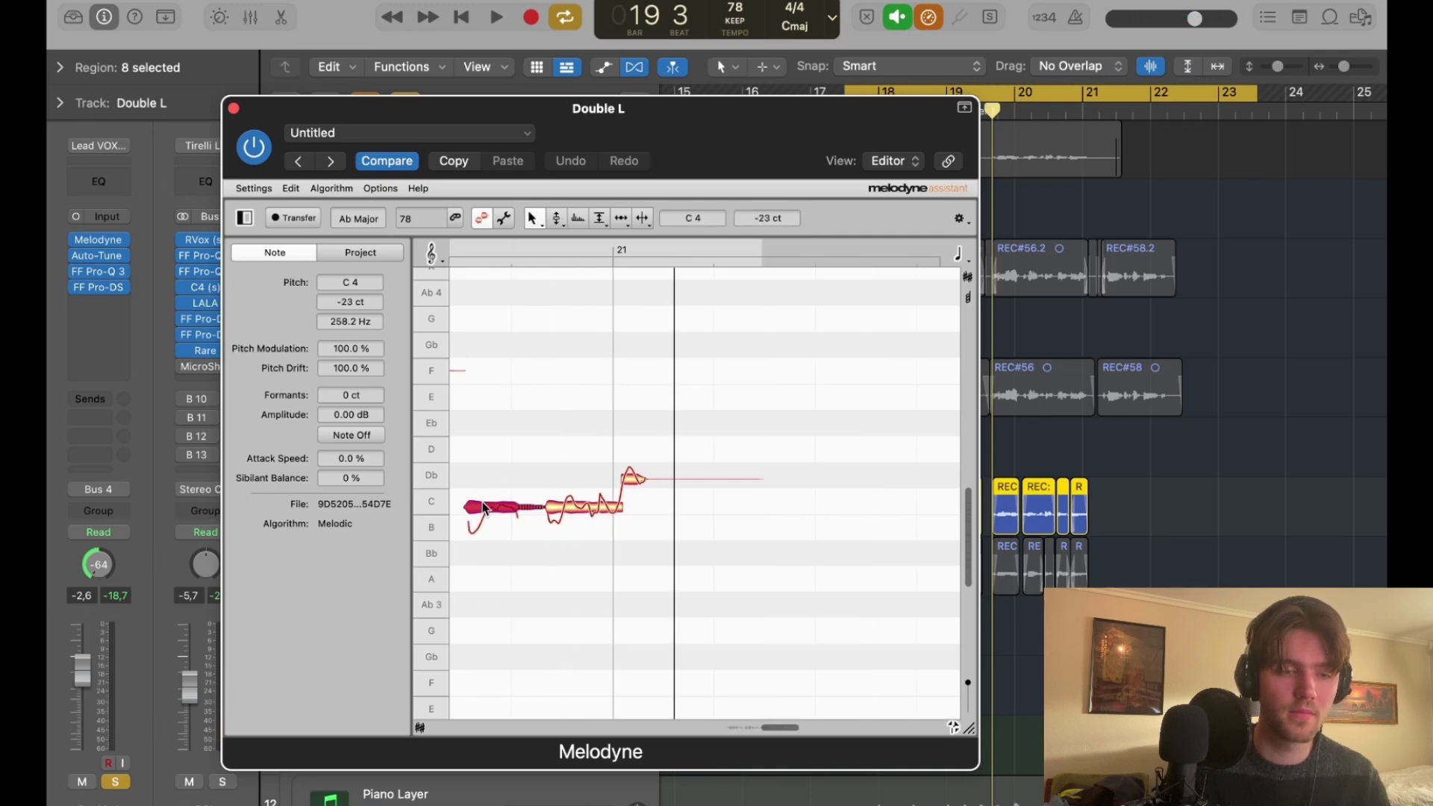
click(631, 478)
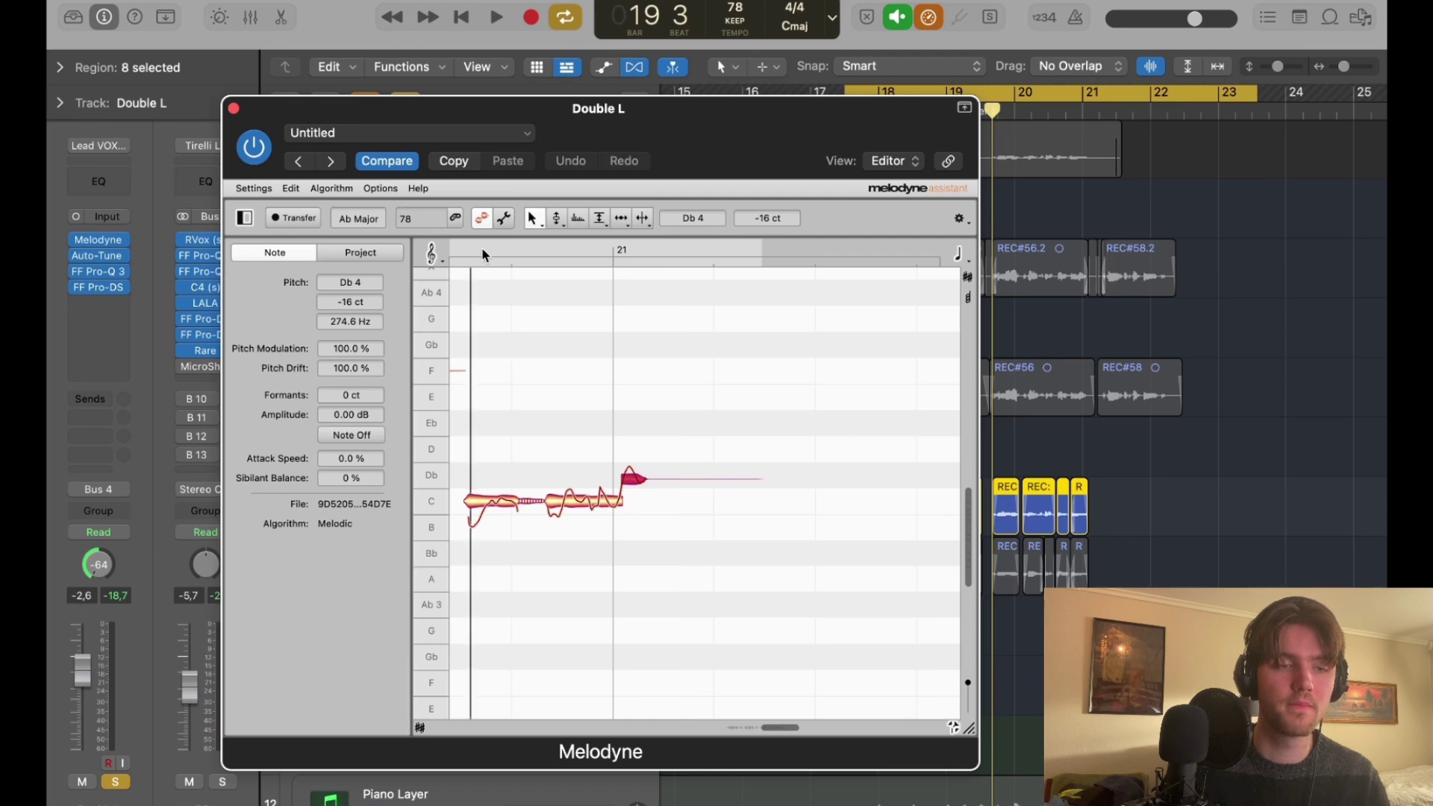
click(234, 108)
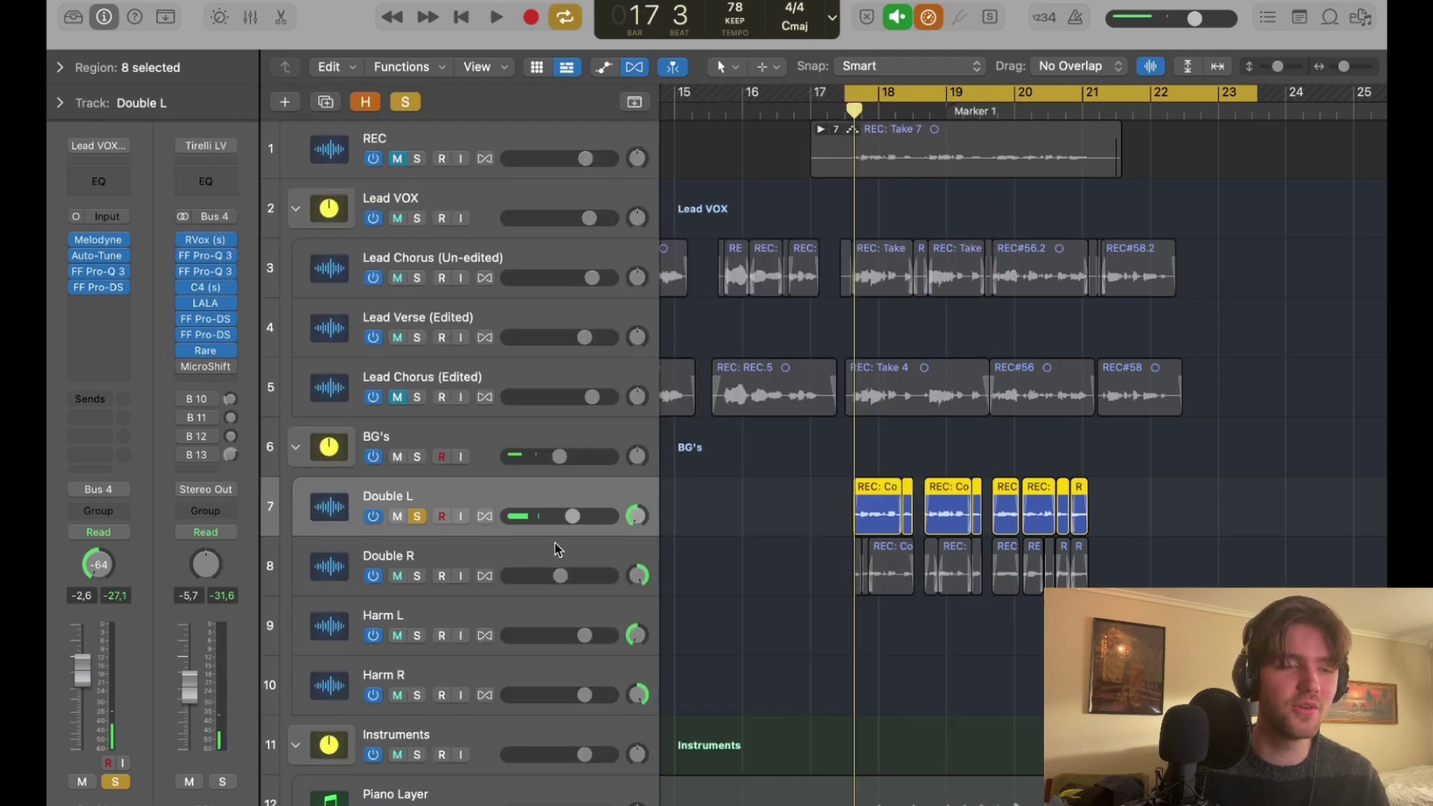
Open Melodyne for the Double R track and bring the beginning of its transferred vocal into view.
click(556, 548)
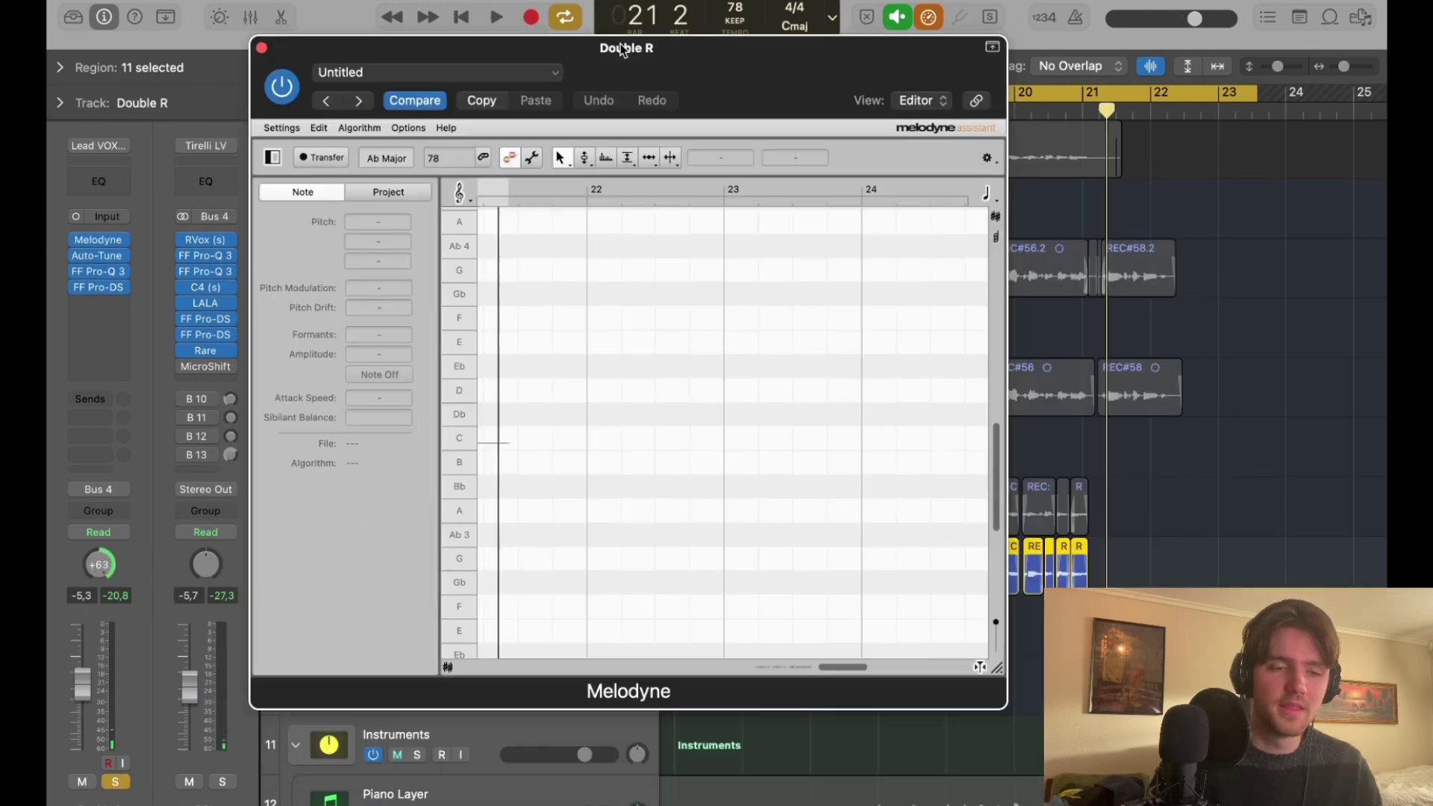
drag(620, 48, 596, 26)
scroll(610, 420, left, 10)
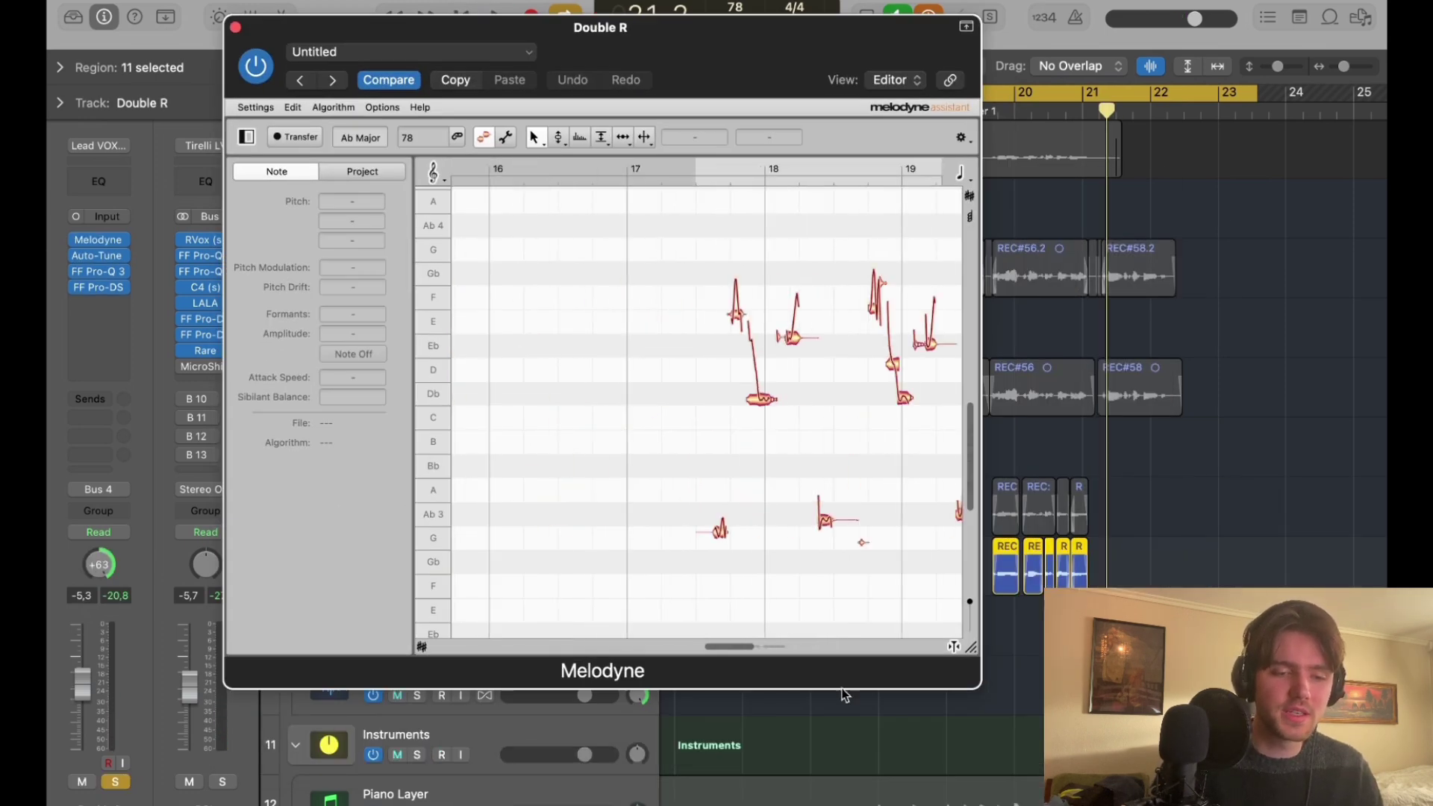
drag(752, 646, 711, 646)
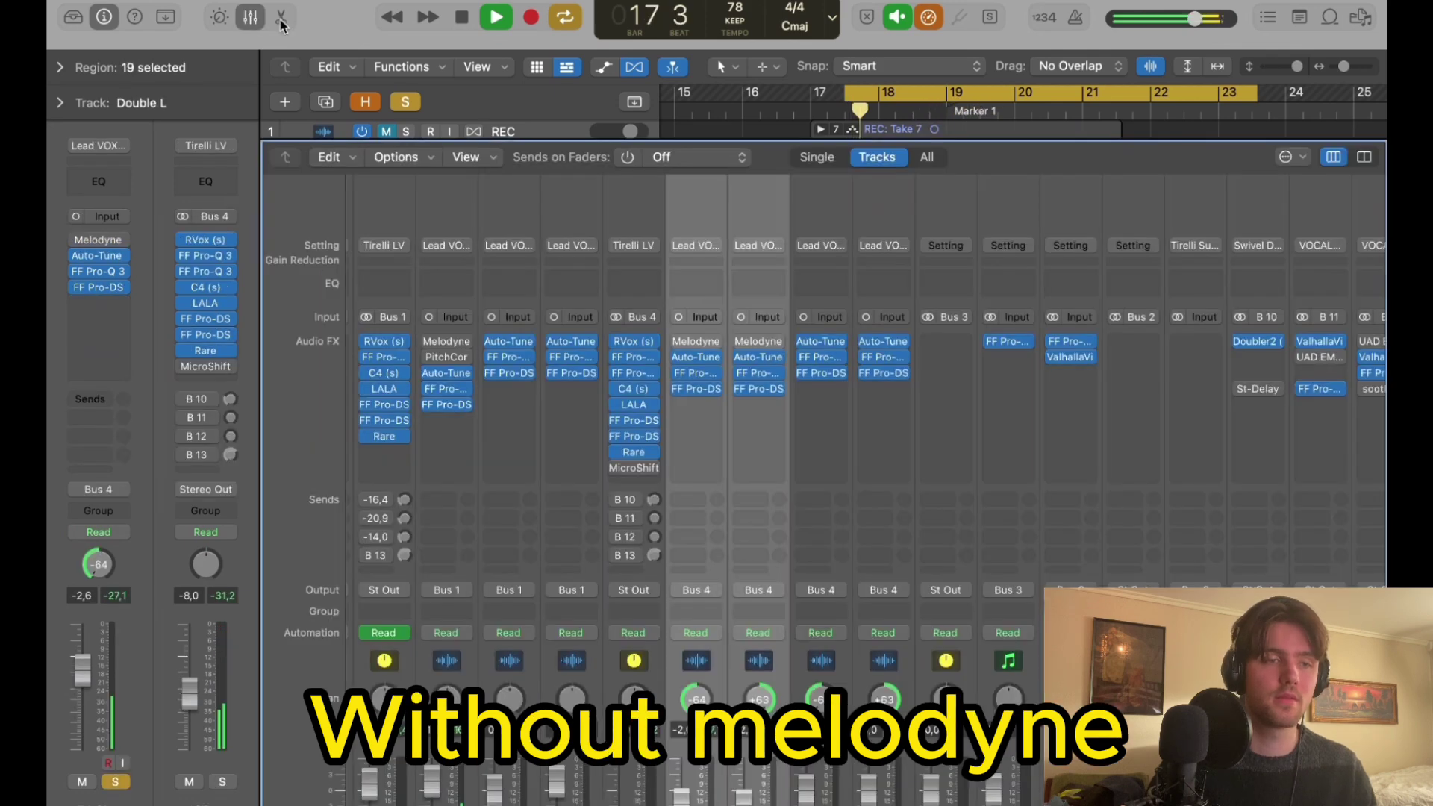
Close the mixer, set the volume of the selected Double L and Double R tracks to -1.3 dB, and stop playback.
key(x)
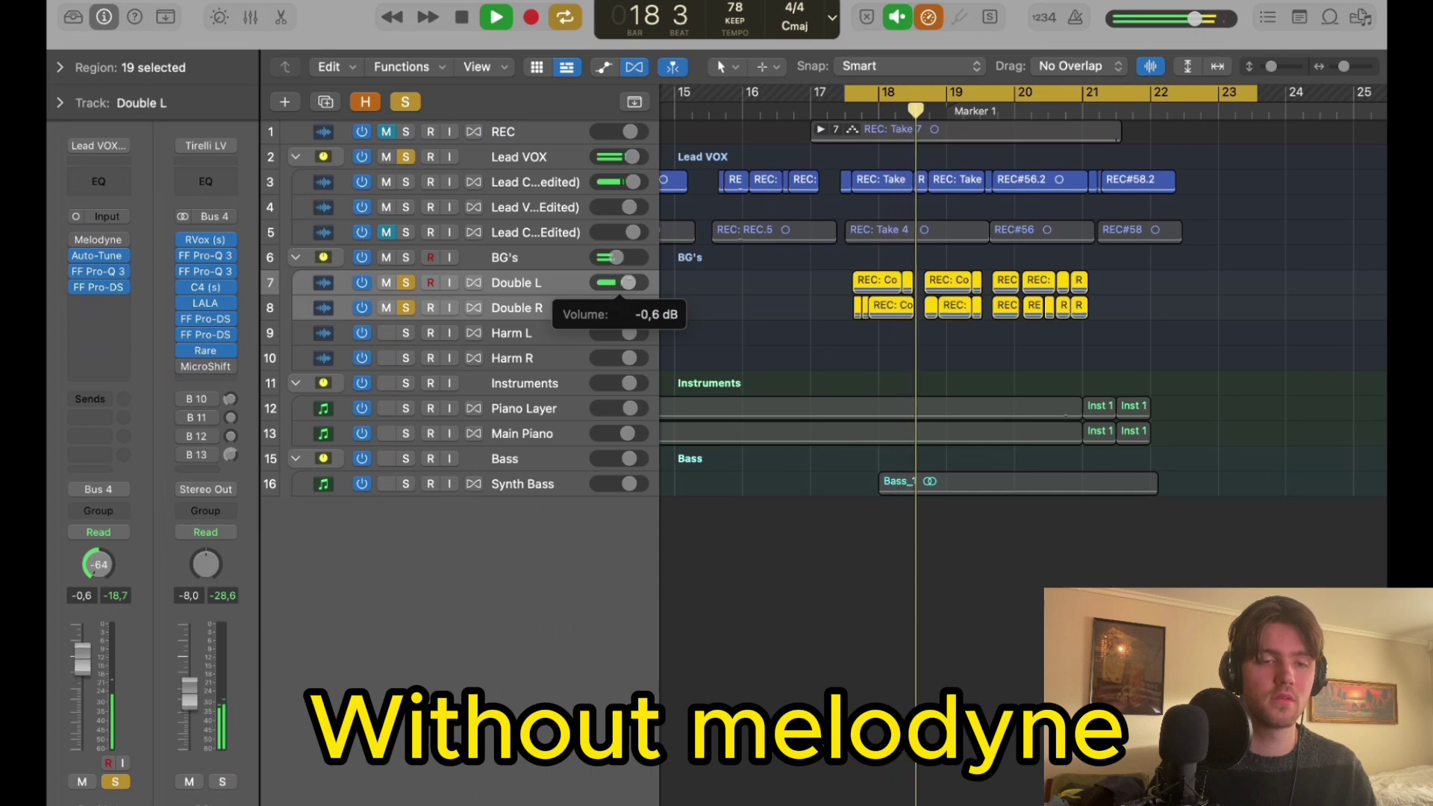
drag(630, 282, 628, 282)
key(space)
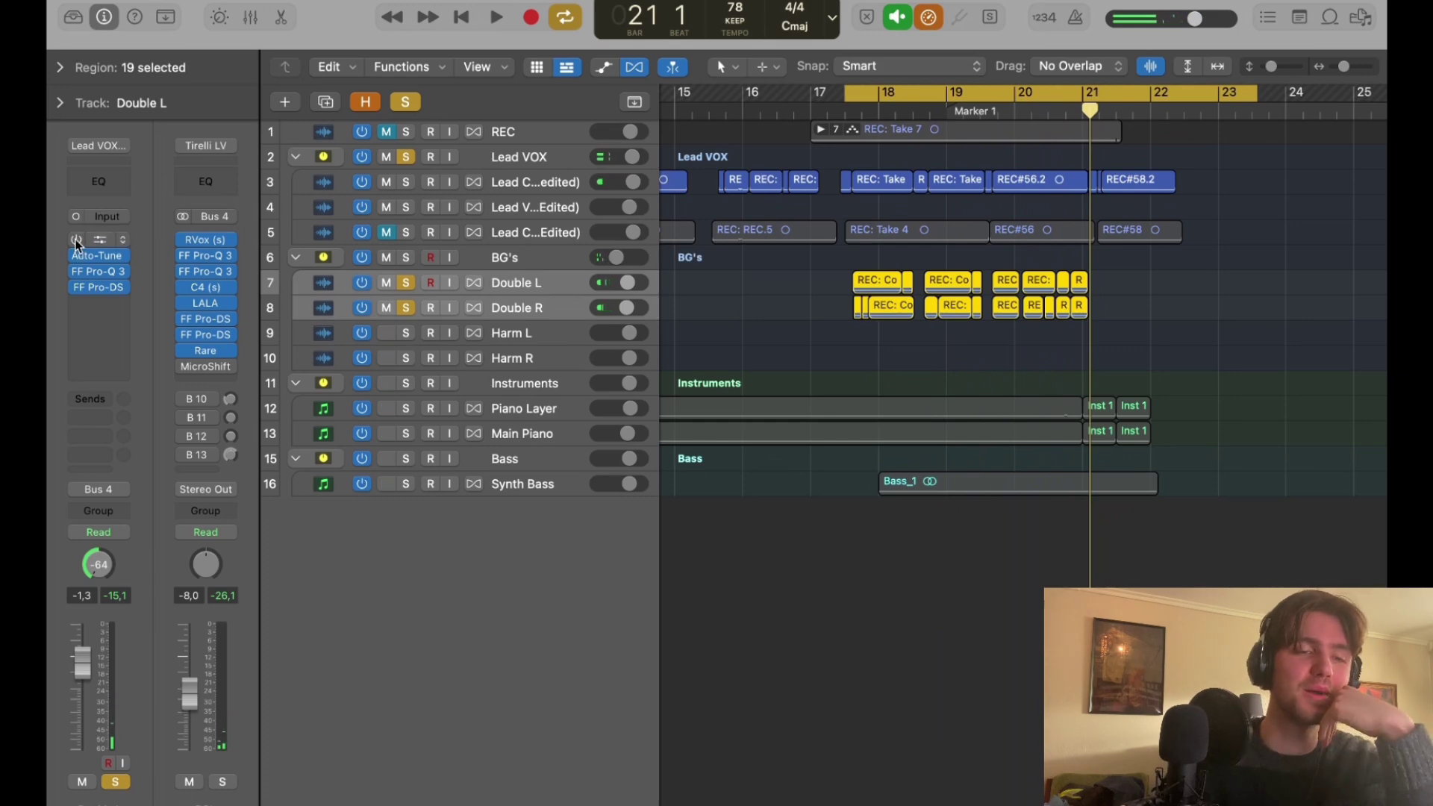
Reactivate Melodyne on the double vocals and check the channel strips of the Lead VOX stack and its un-edited chorus track.
click(506, 300)
click(518, 283)
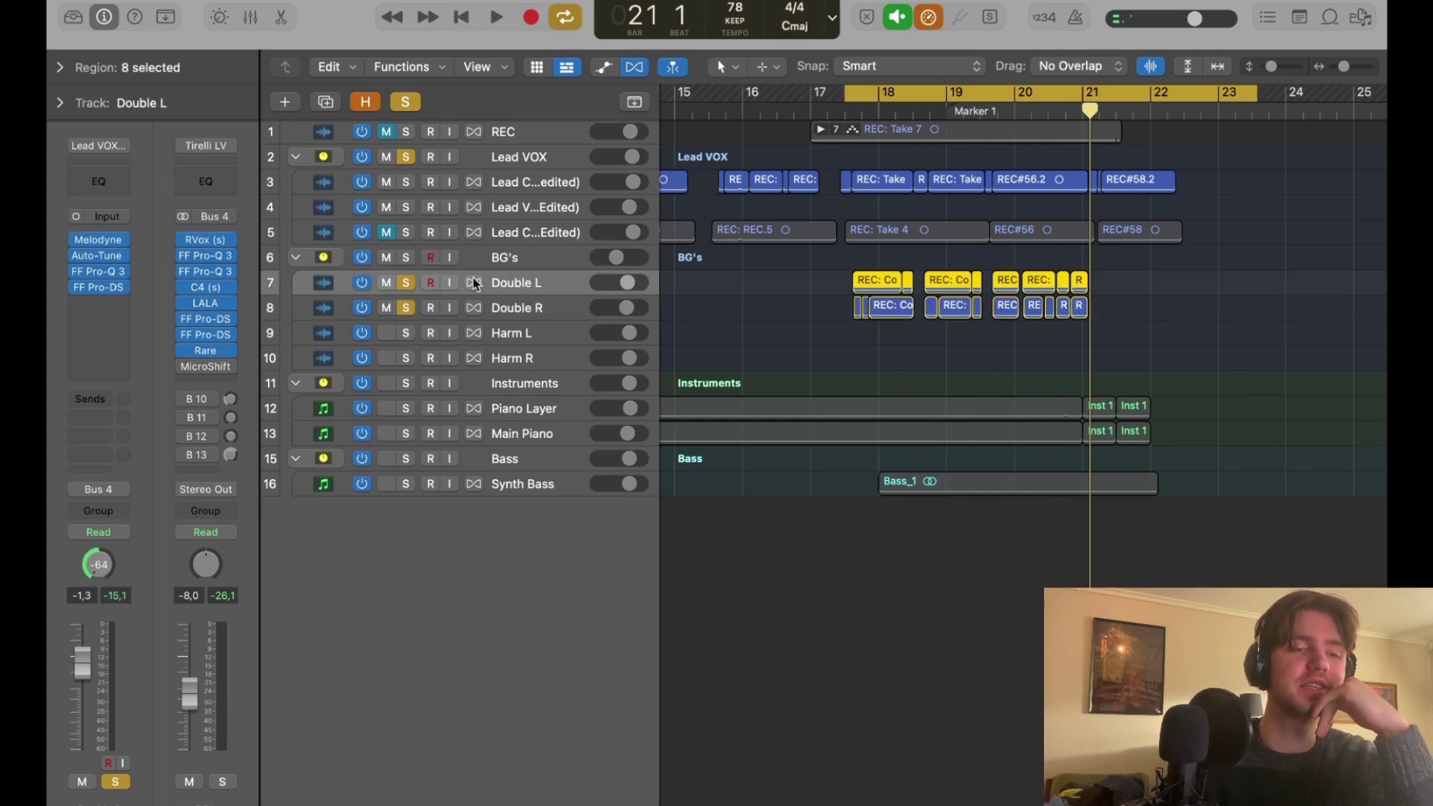
click(523, 158)
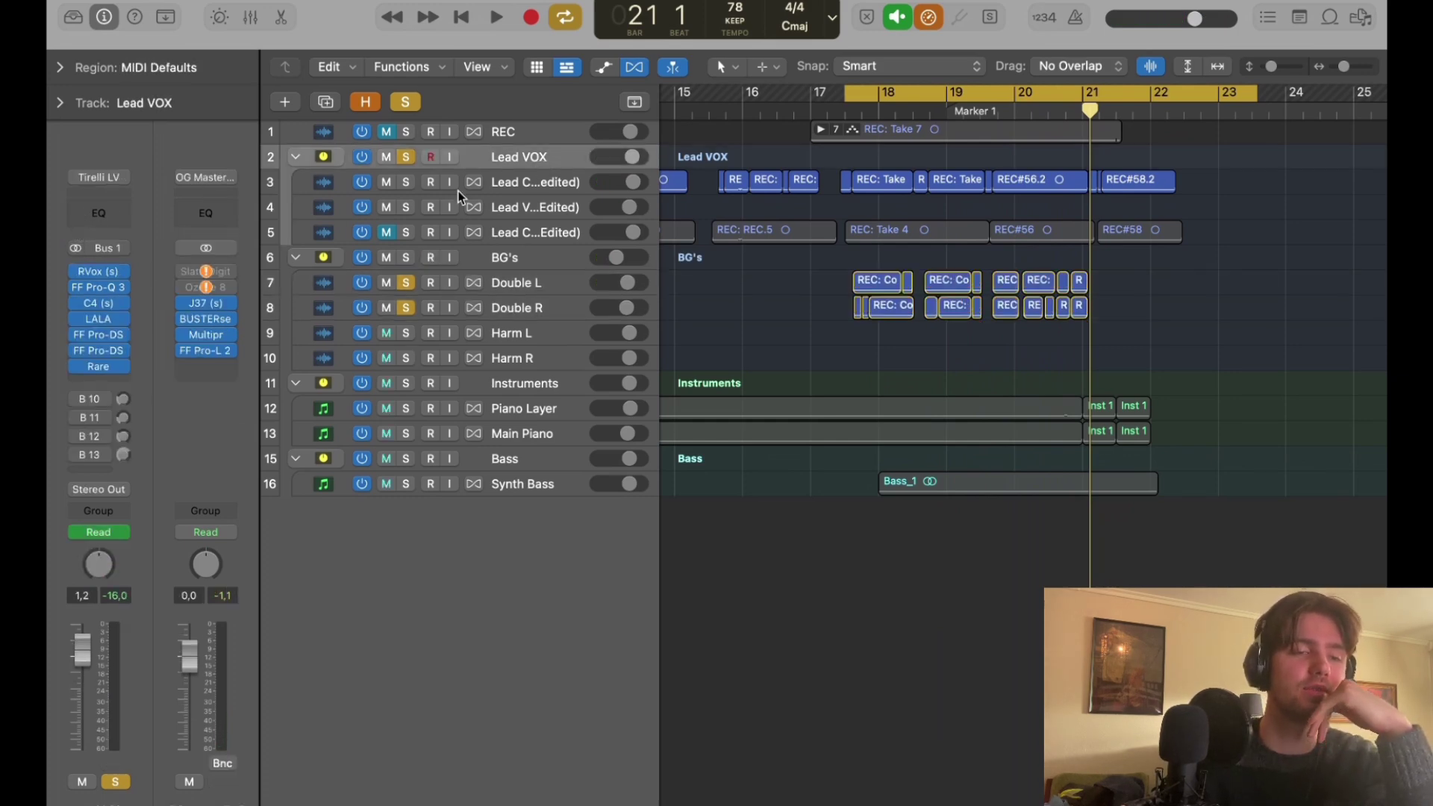
click(523, 183)
Play the soloed lead and doubles with Melodyne on and lower the BG's stack to -9.0 dB.
click(809, 315)
key(space)
click(545, 255)
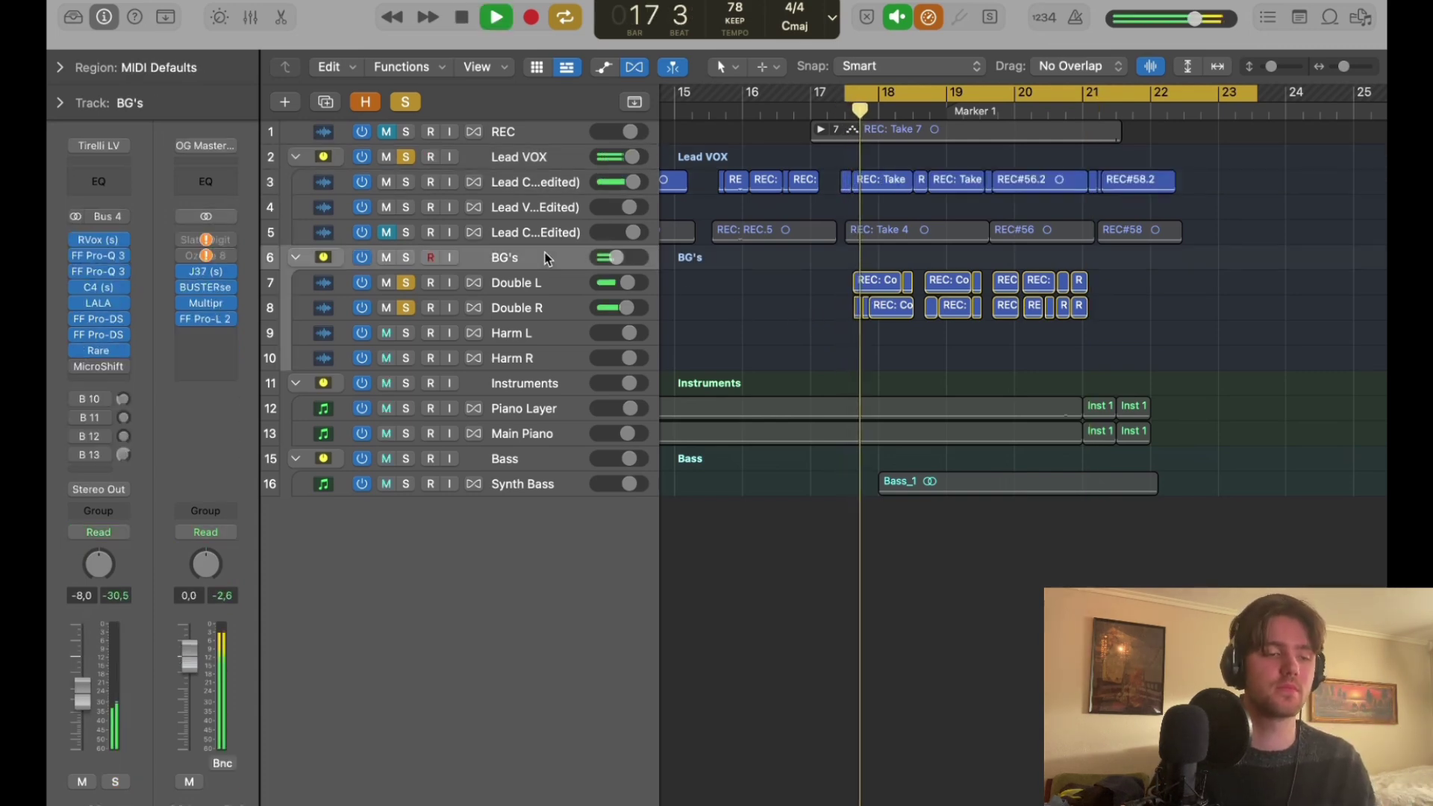
drag(80, 692, 81, 695)
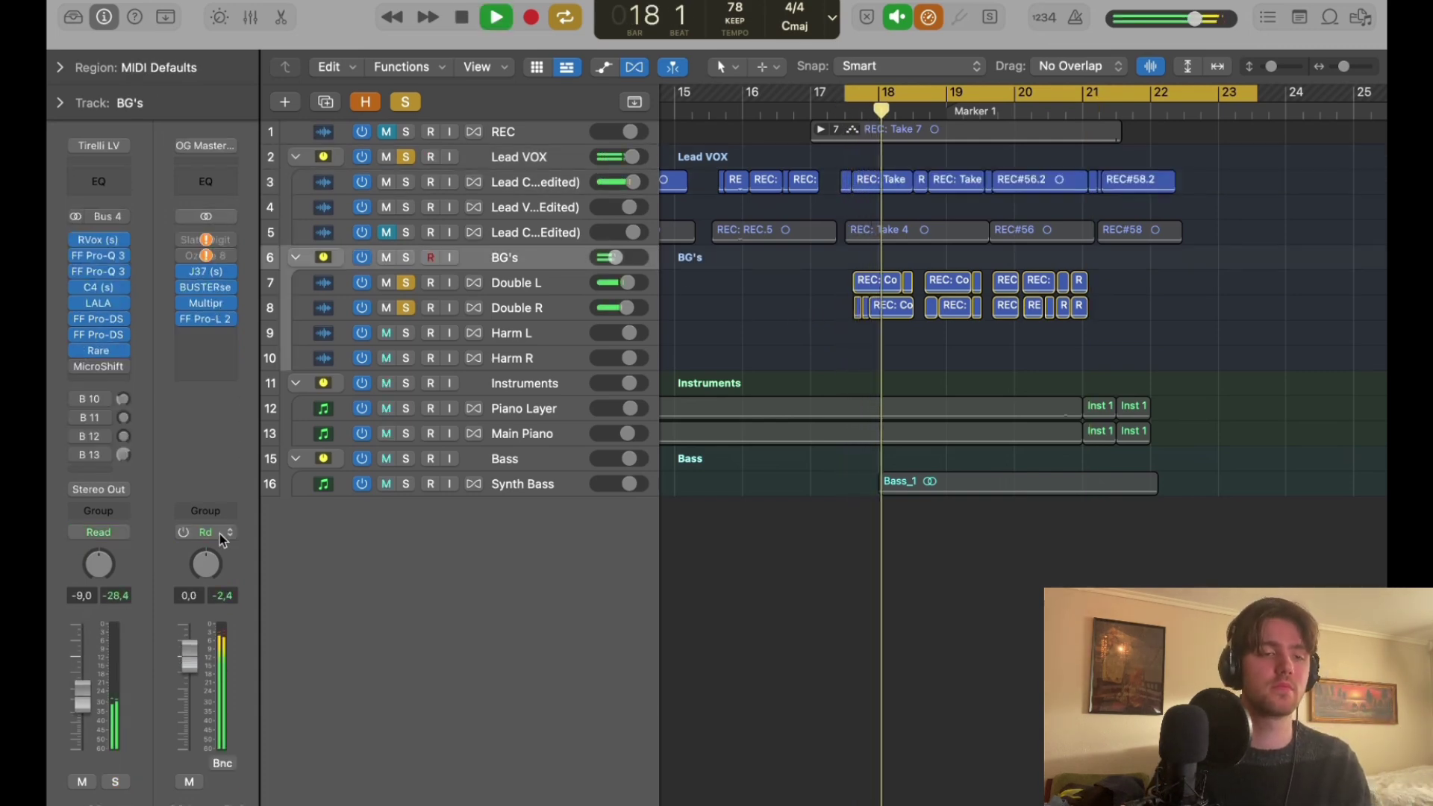
Clear all solos, audition the chorus in the full mix, and extend the end of the cycle range past bar 23.
click(416, 104)
drag(1274, 68, 1336, 67)
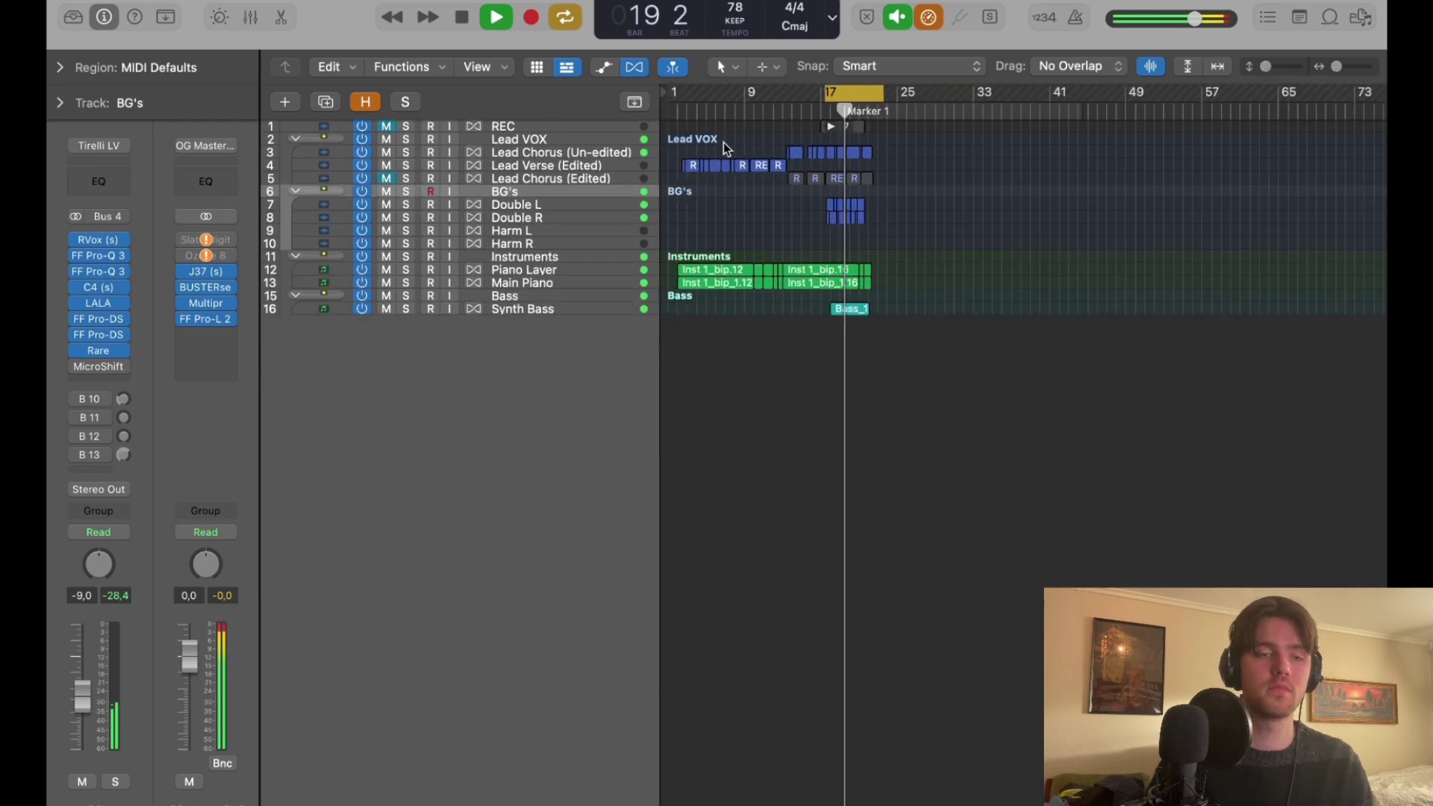
click(554, 139)
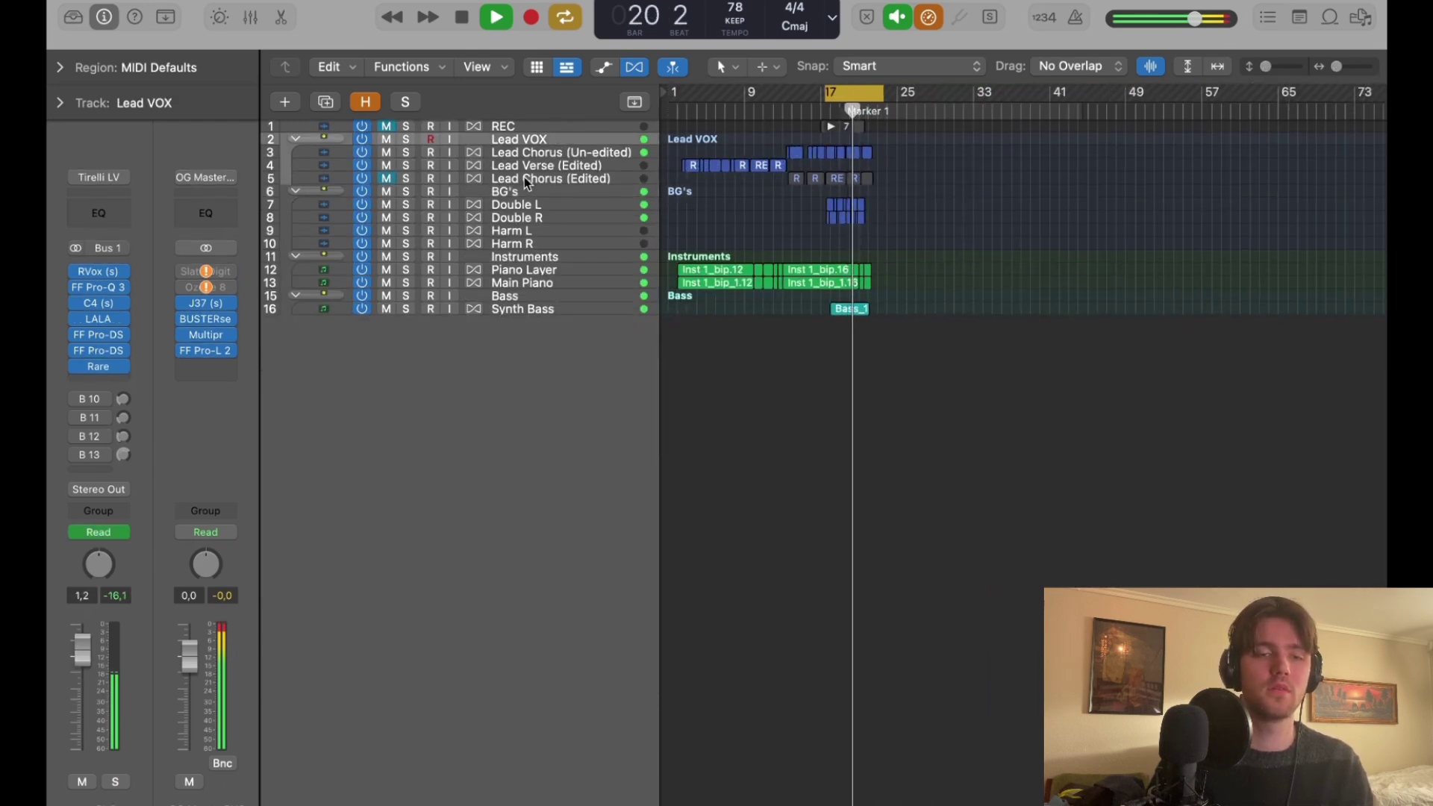
drag(827, 91, 888, 92)
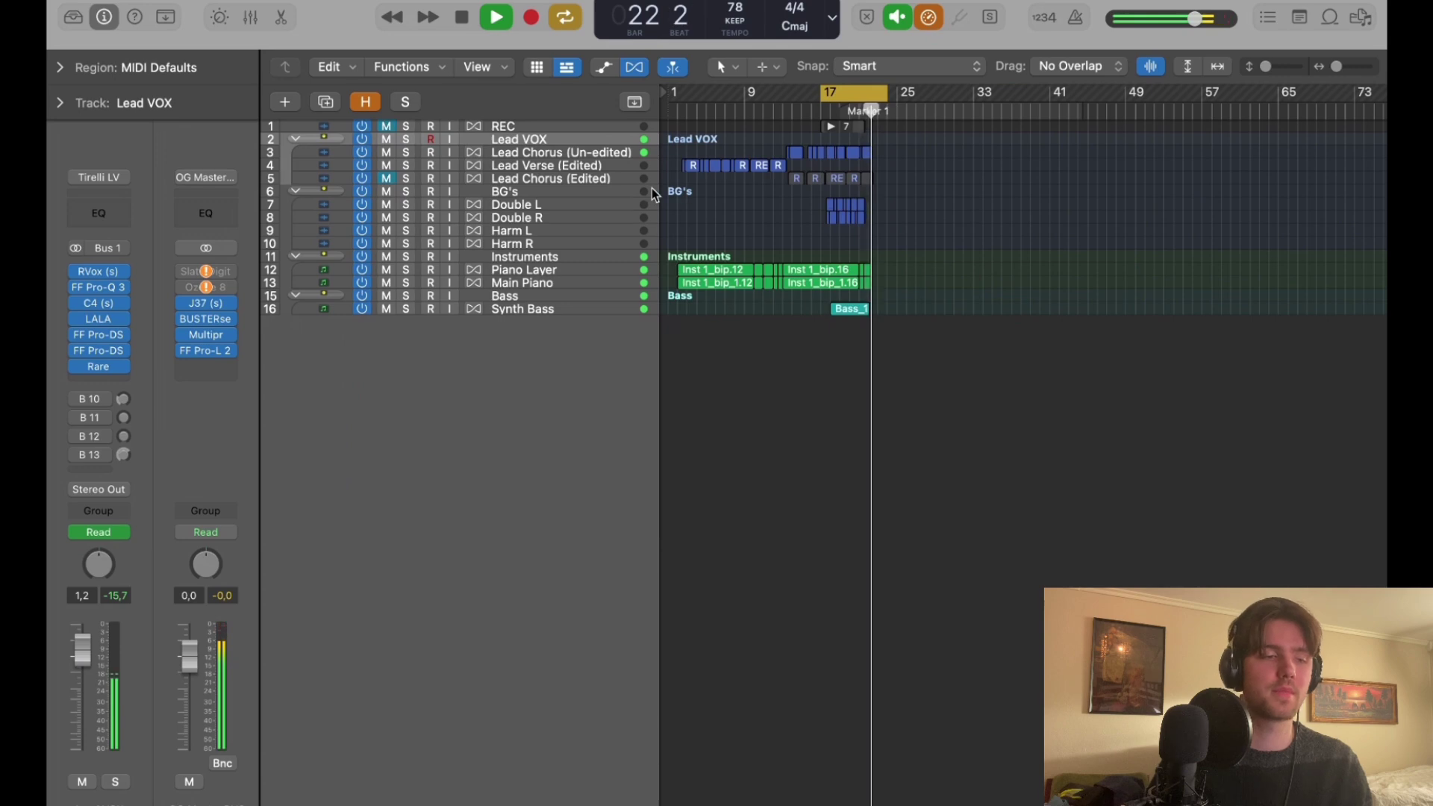
key(space)
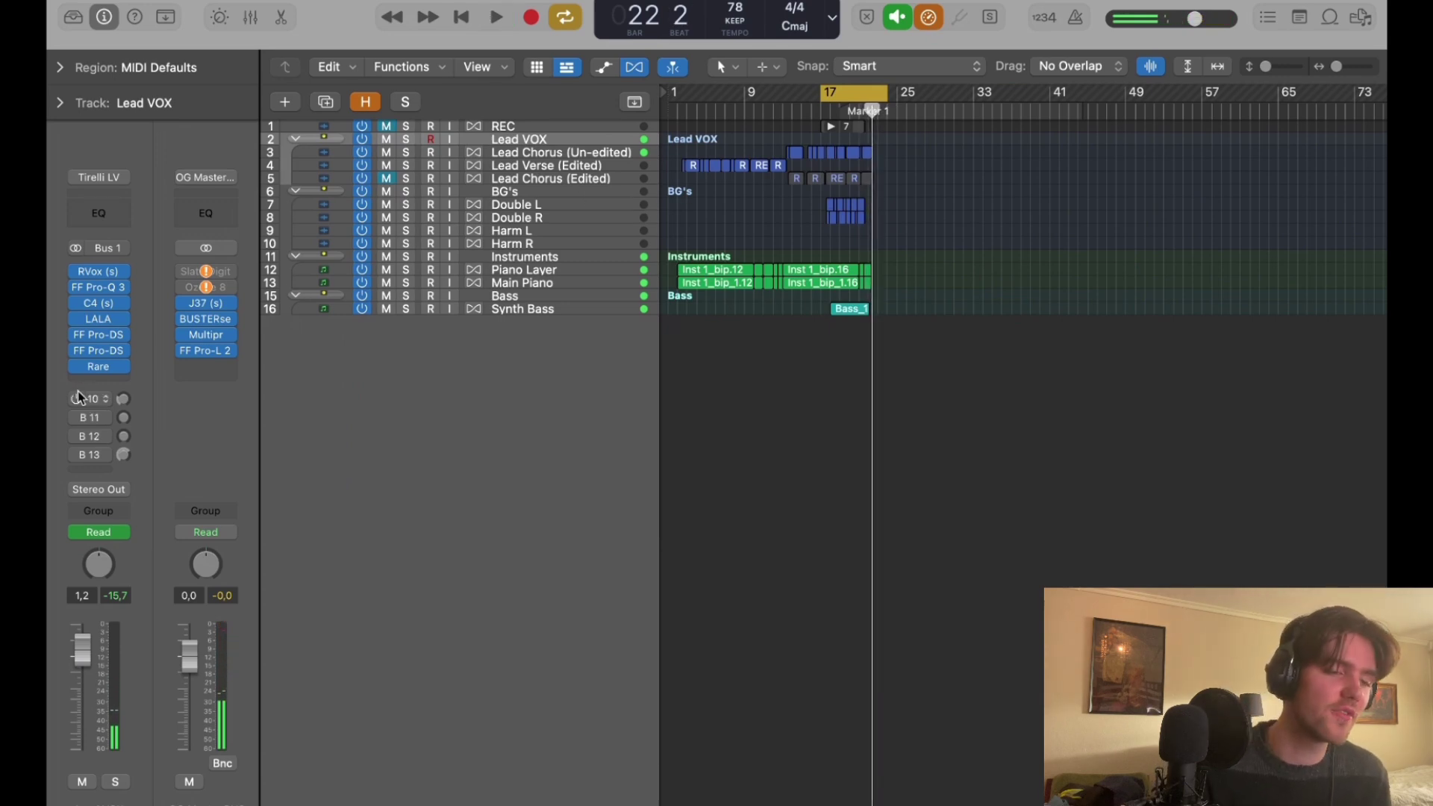
Audition the edited and tuned lead with doubles, shorten the cycle range to end between bars 22 and 23, and stop playback.
click(549, 195)
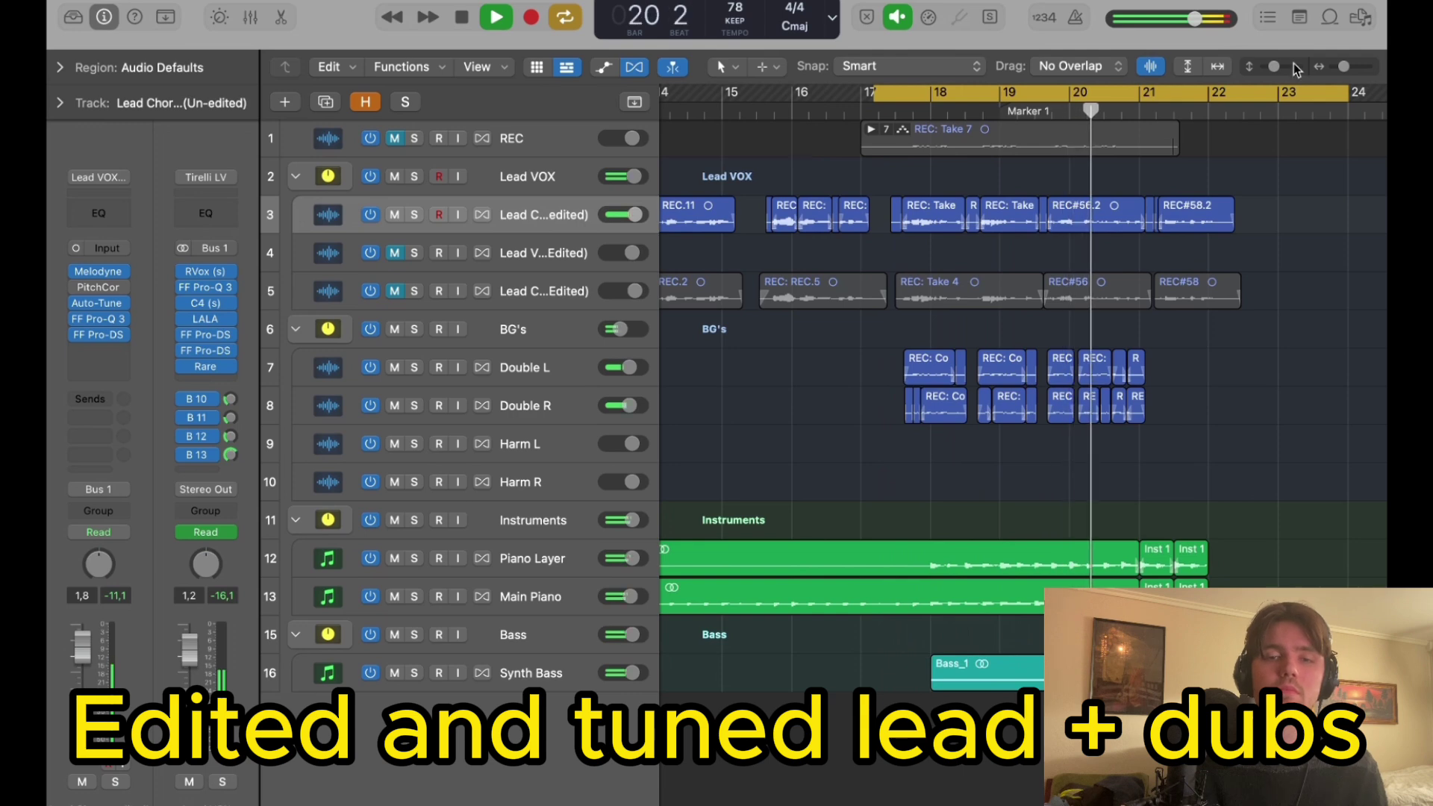
drag(1350, 91, 1247, 91)
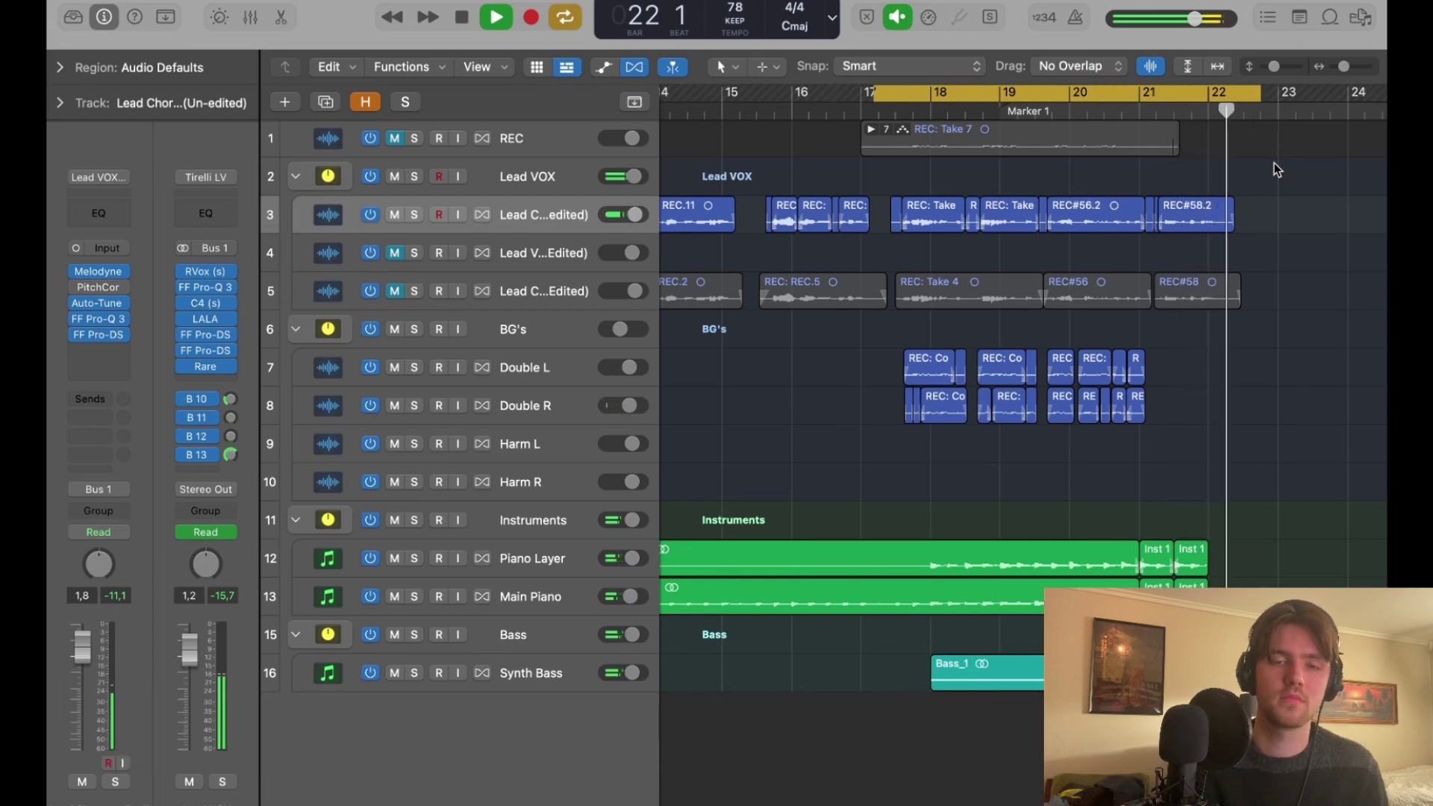
key(space)
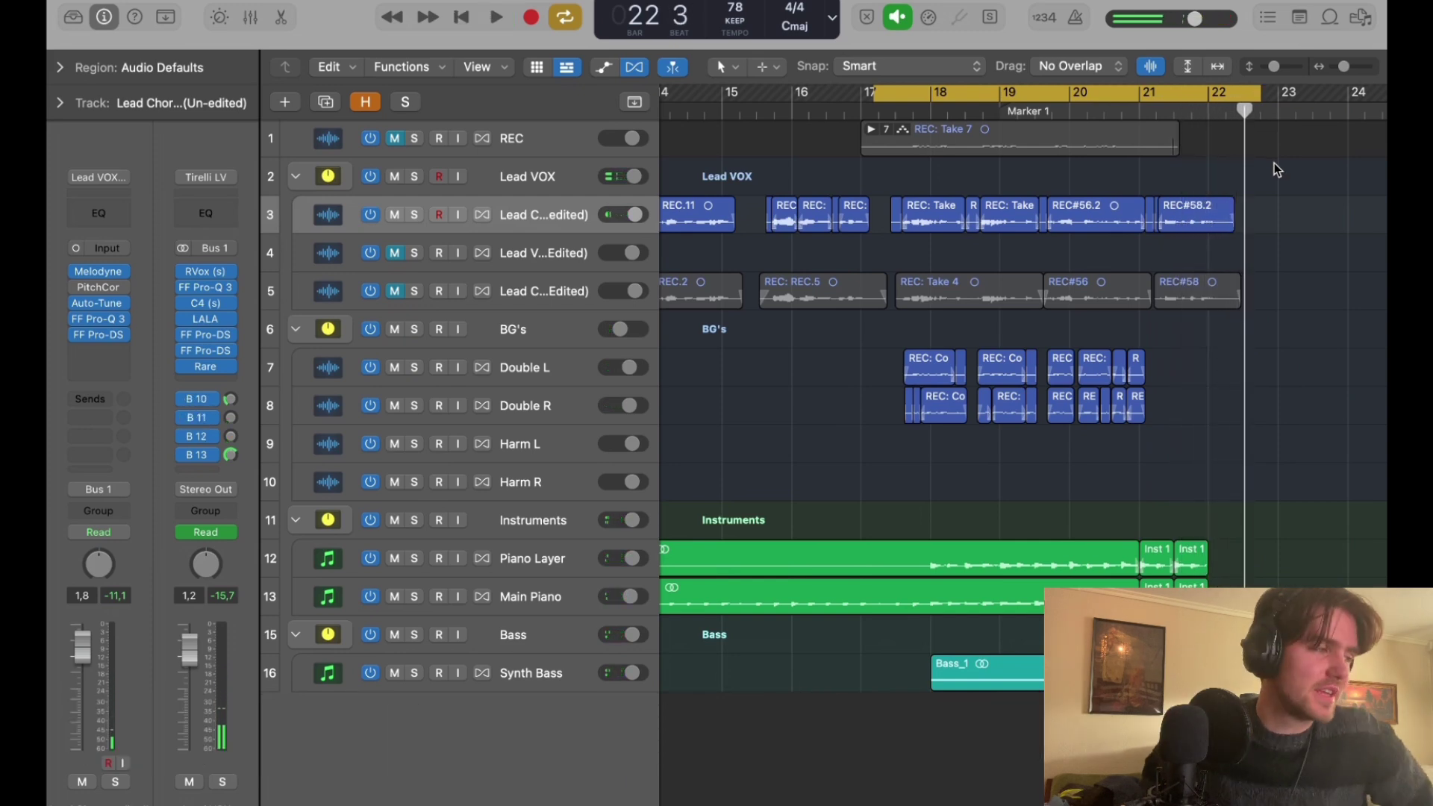